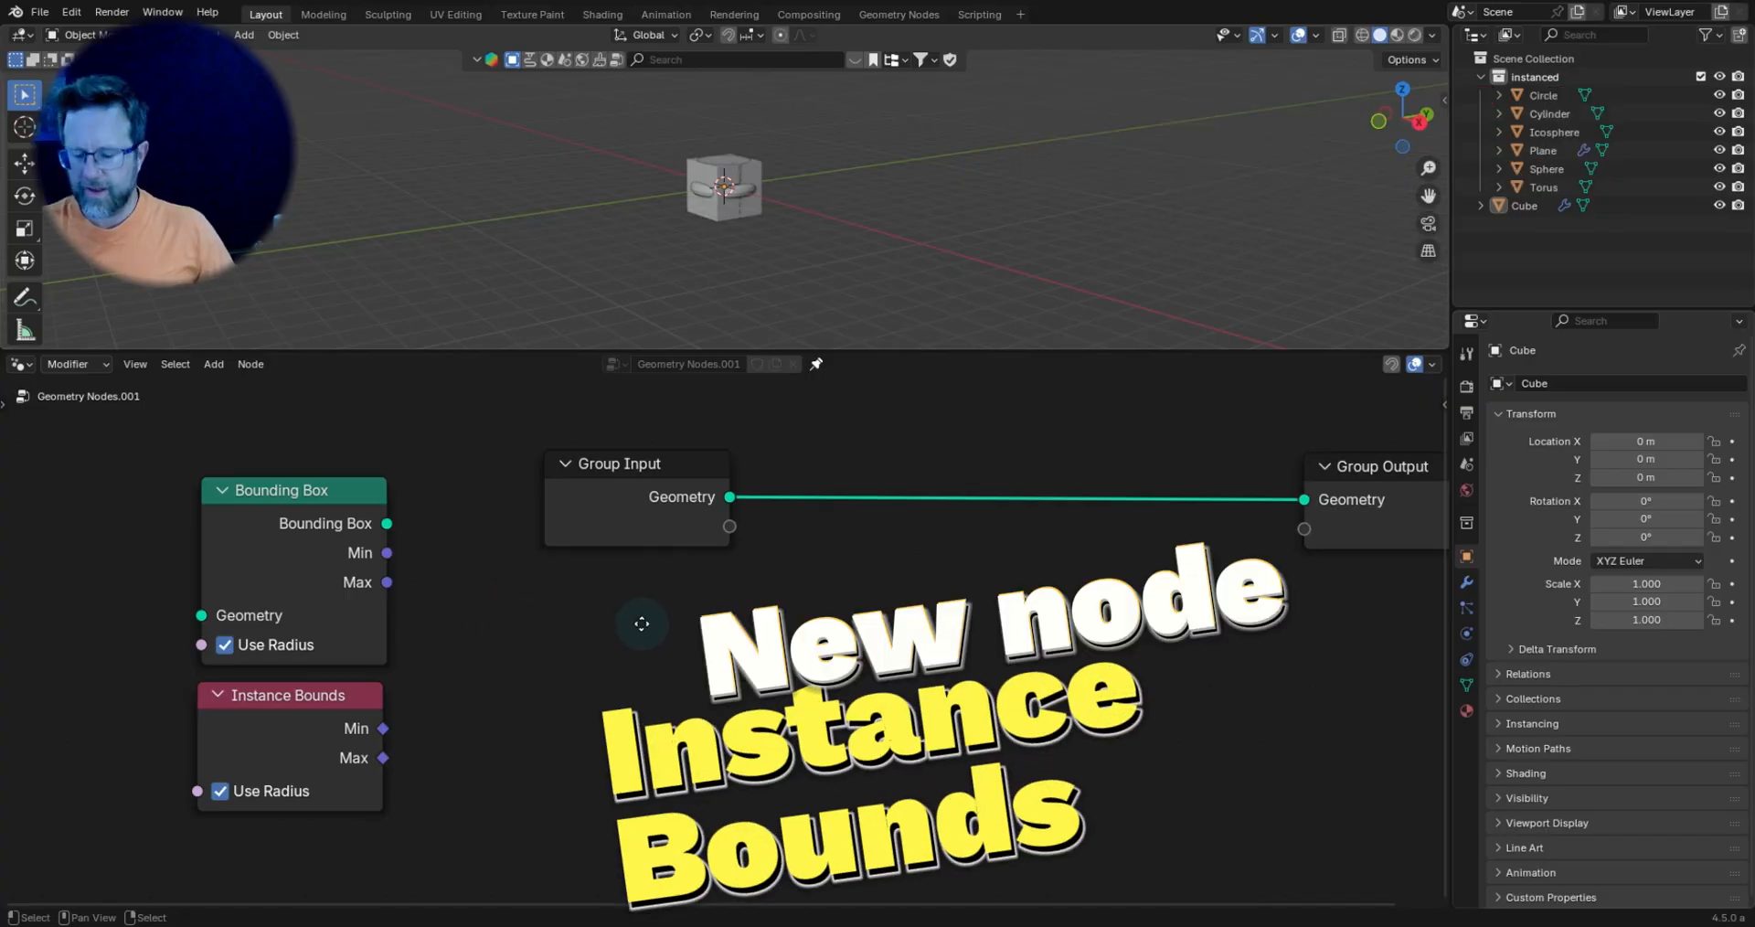
Add a Vector Math node below Group Input and set its operation to Subtract.
key(shift+a)
text(vecm)
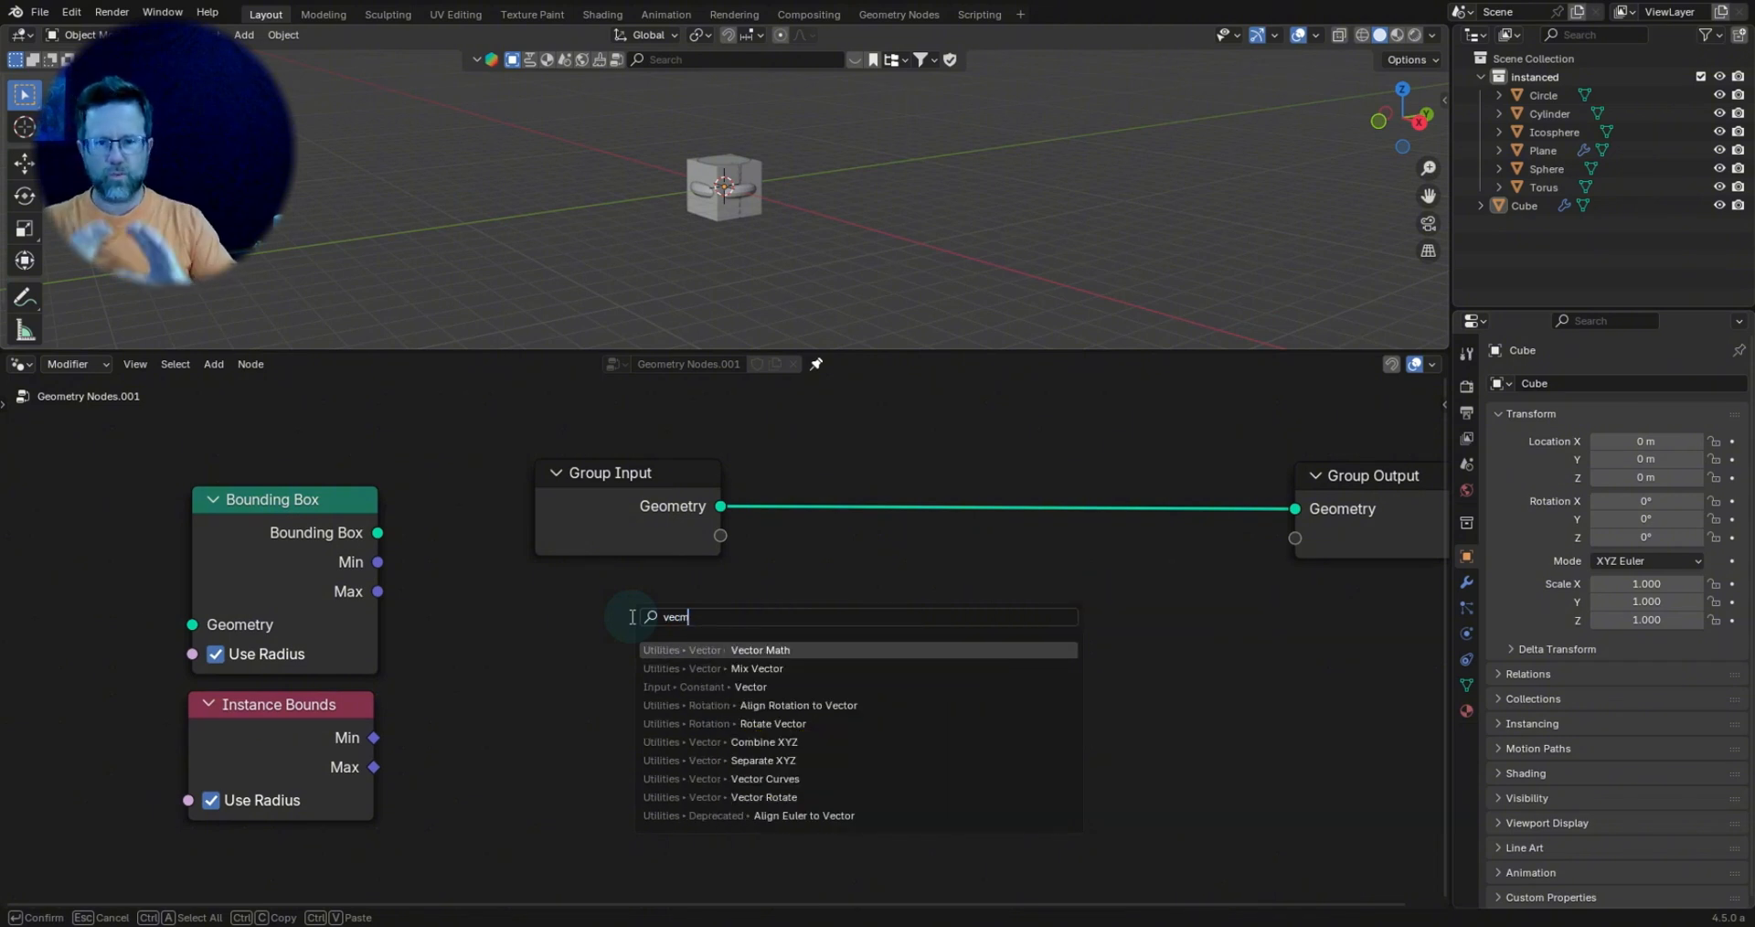
key(Return)
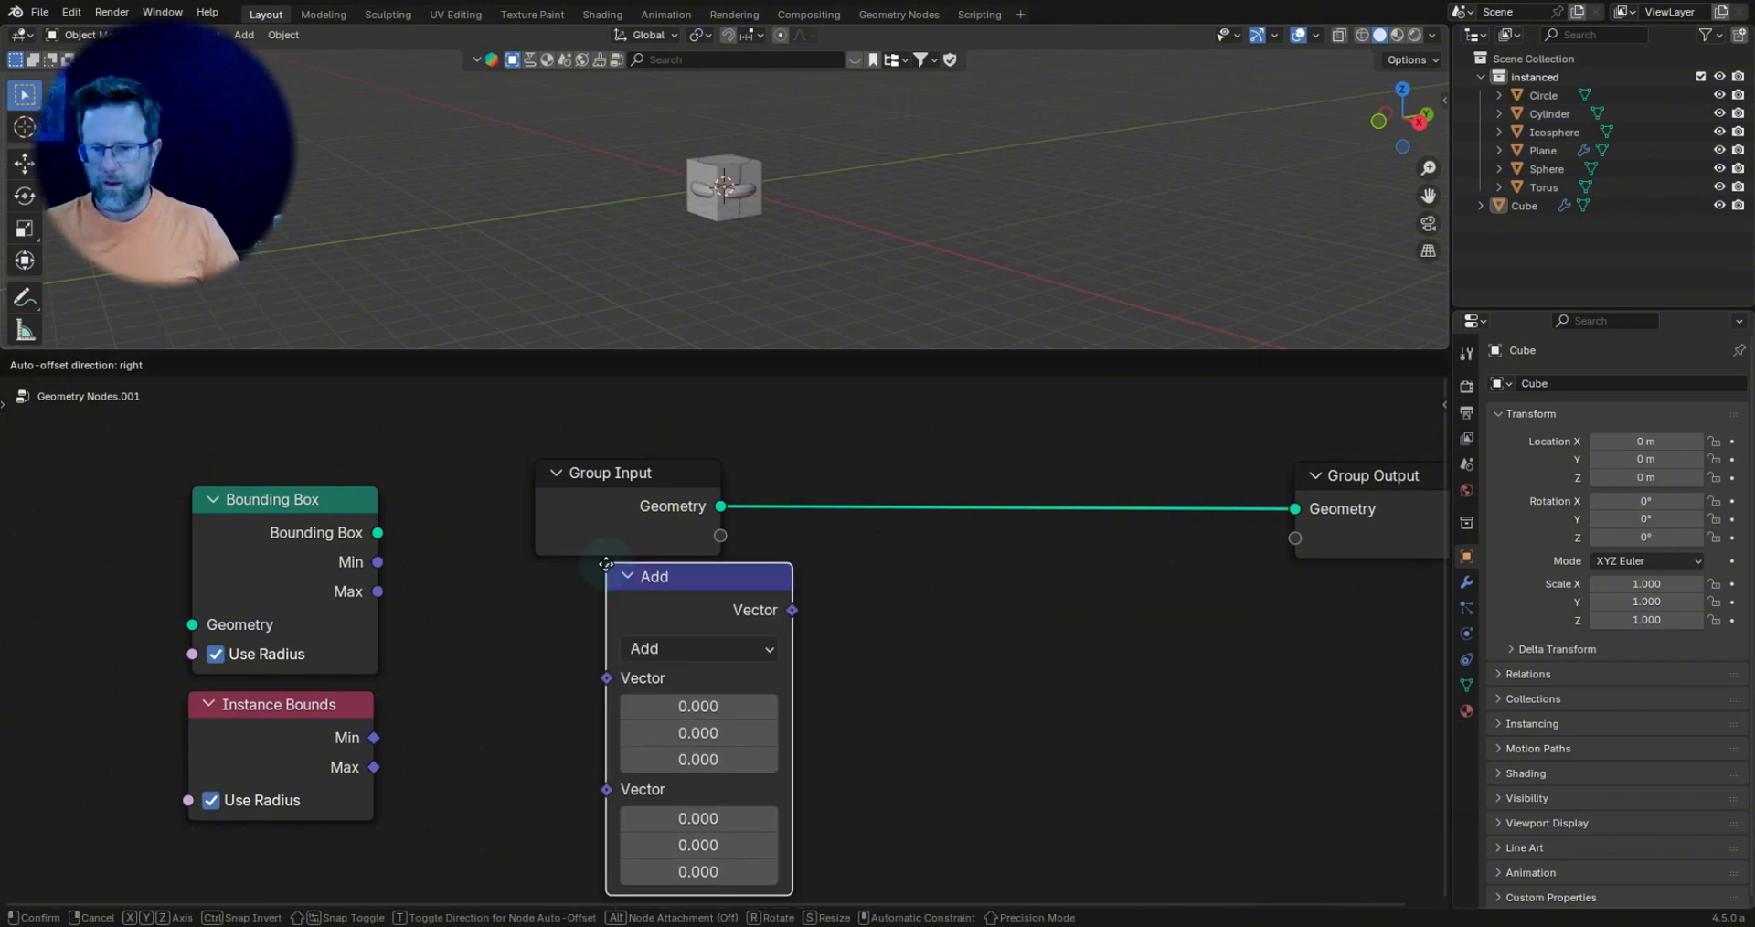
click(530, 569)
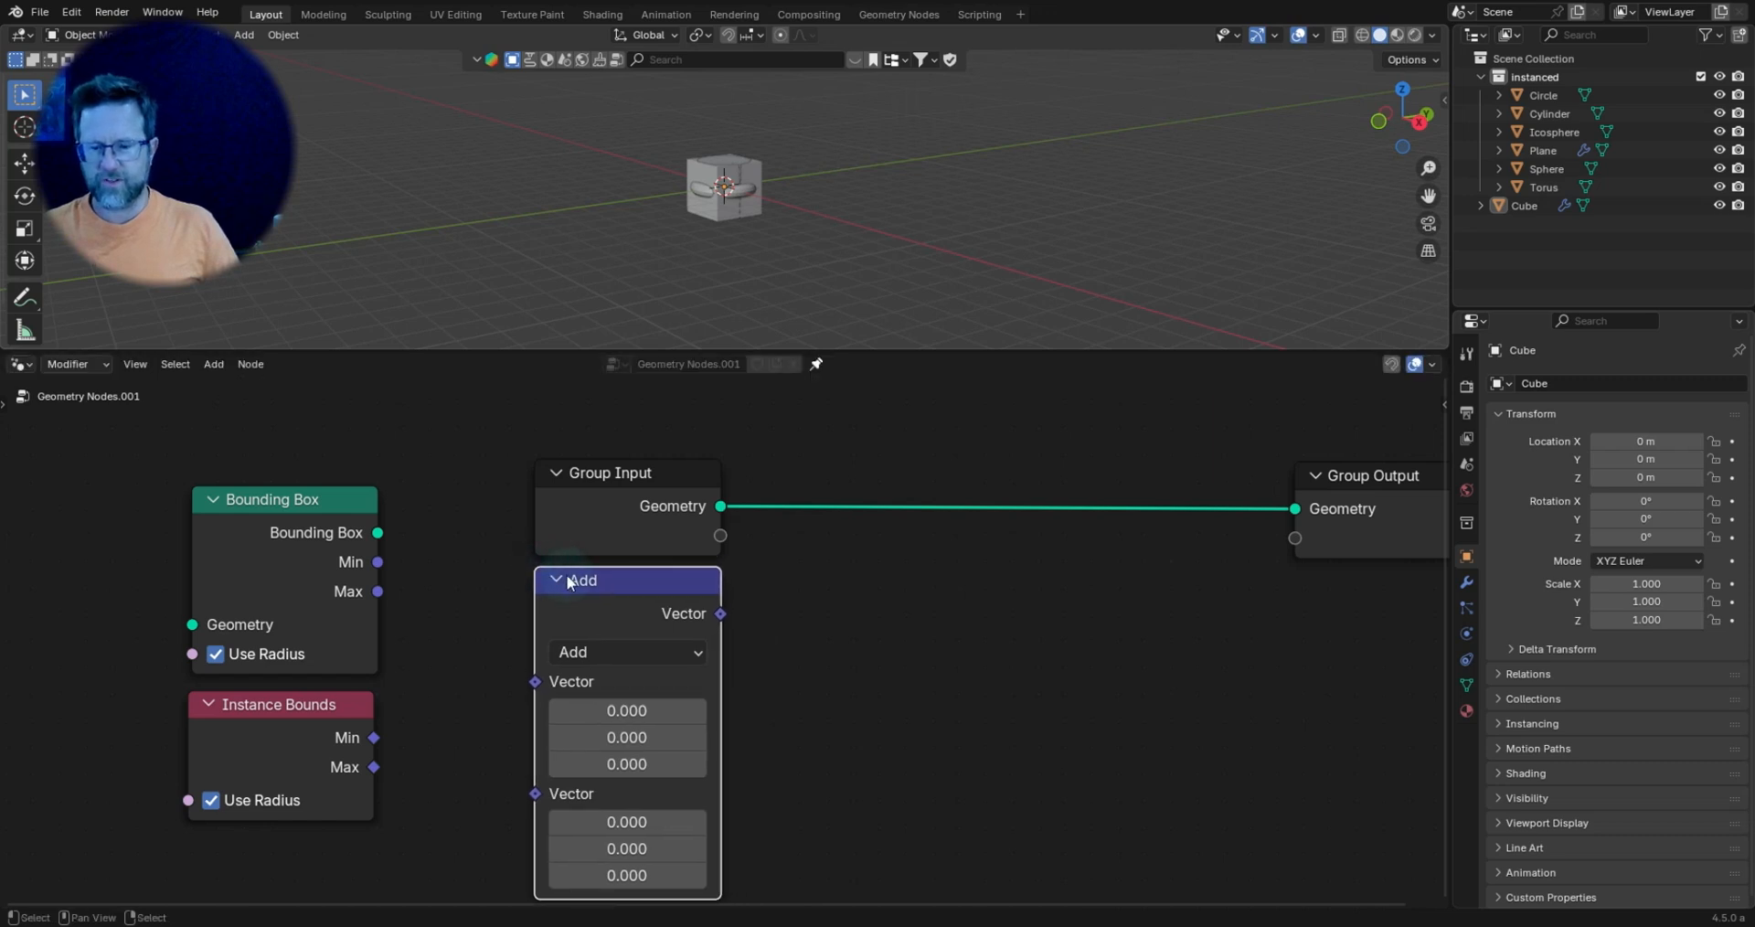
middle_drag(828, 564, 851, 535)
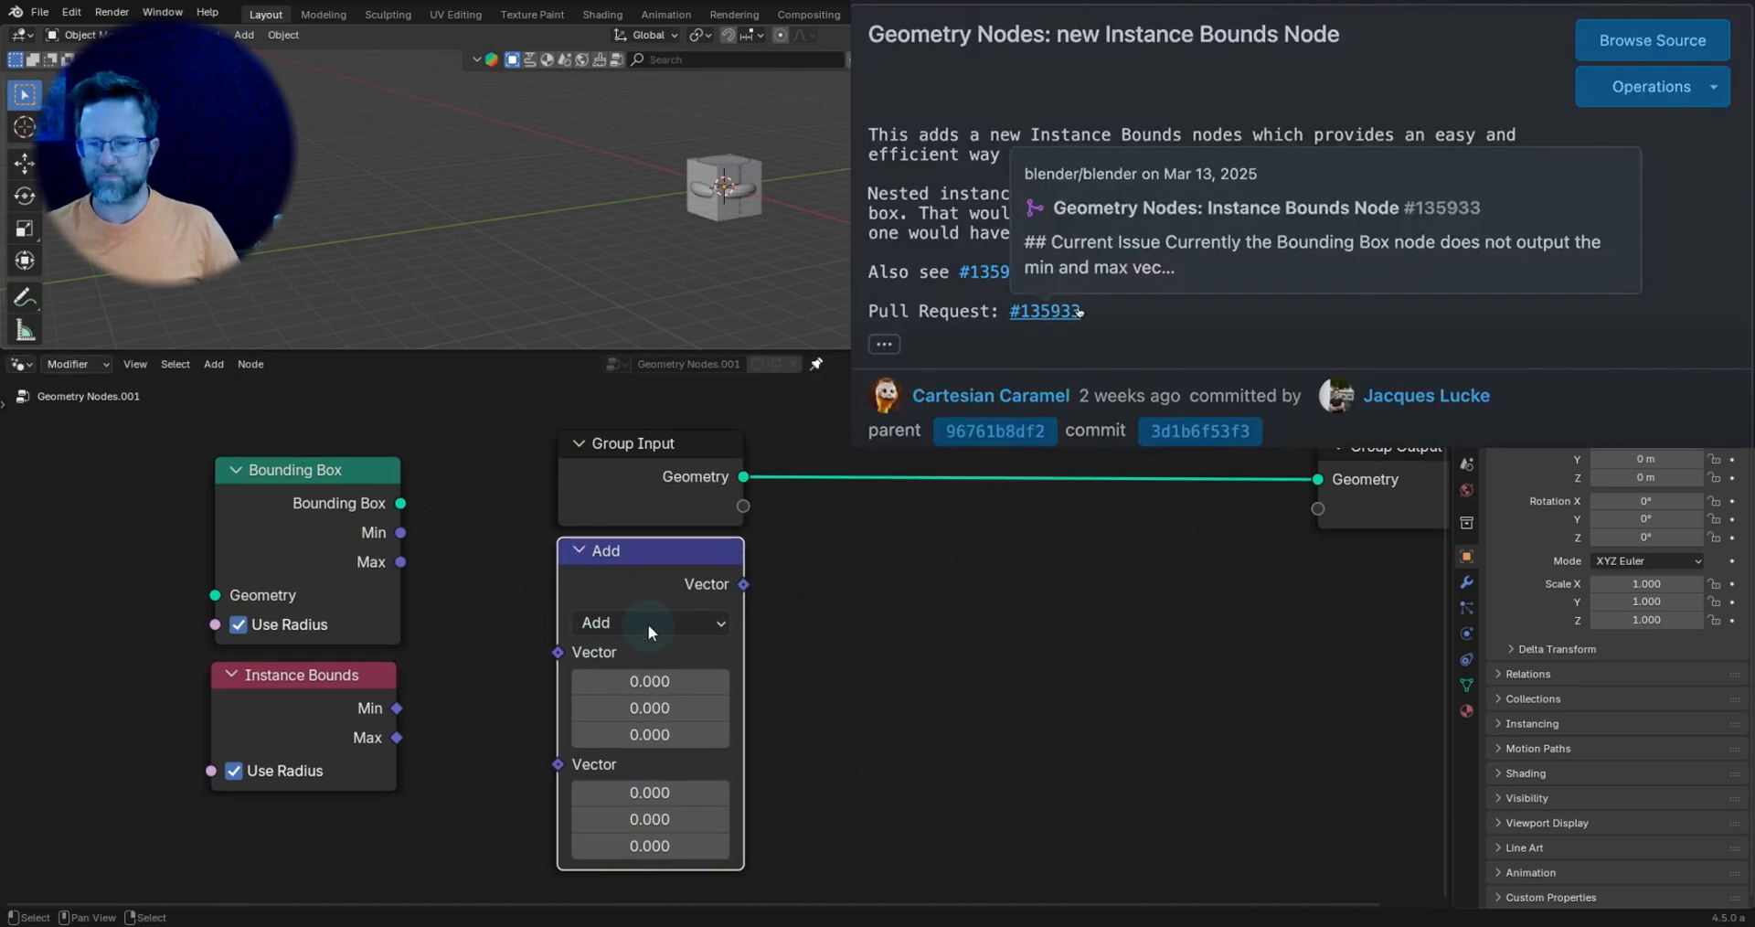
click(649, 624)
click(660, 219)
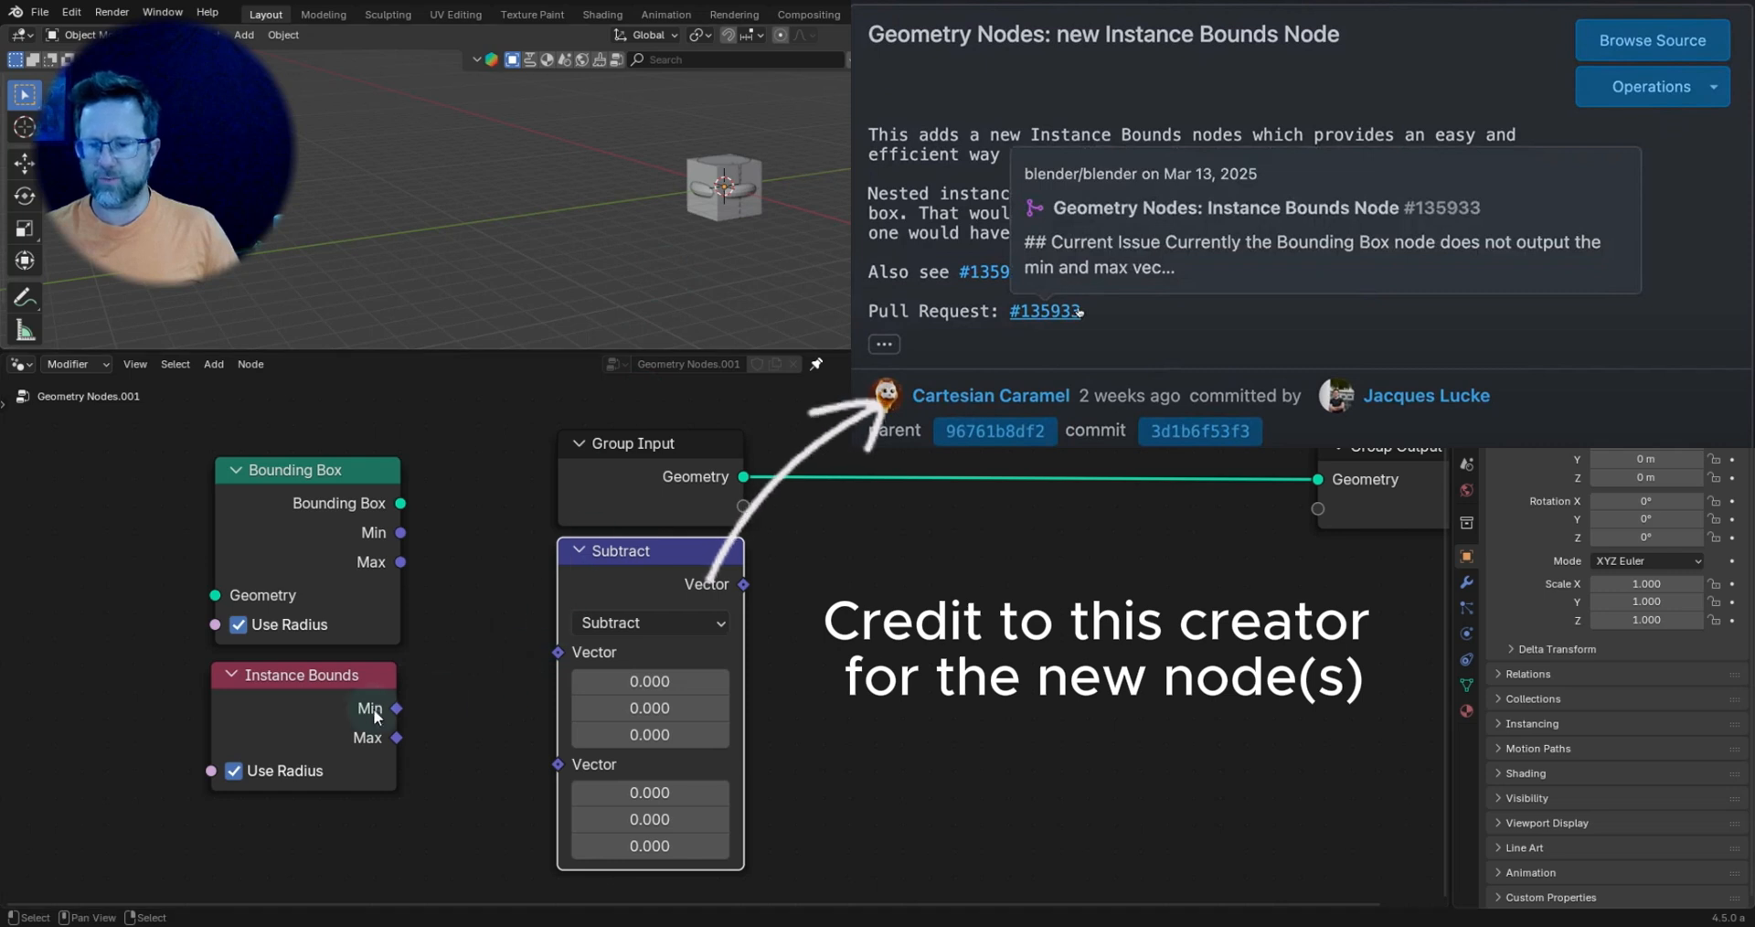
Connect Instance Bounds' Min and Max to the two Subtract vector inputs and place the Subtract node beside Instance Bounds.
drag(396, 707, 557, 652)
drag(397, 736, 557, 681)
drag(650, 571, 542, 660)
Add an Accumulate Field node, set its data type to Vector, and feed the Subtract result into its Value.
key(shift+a)
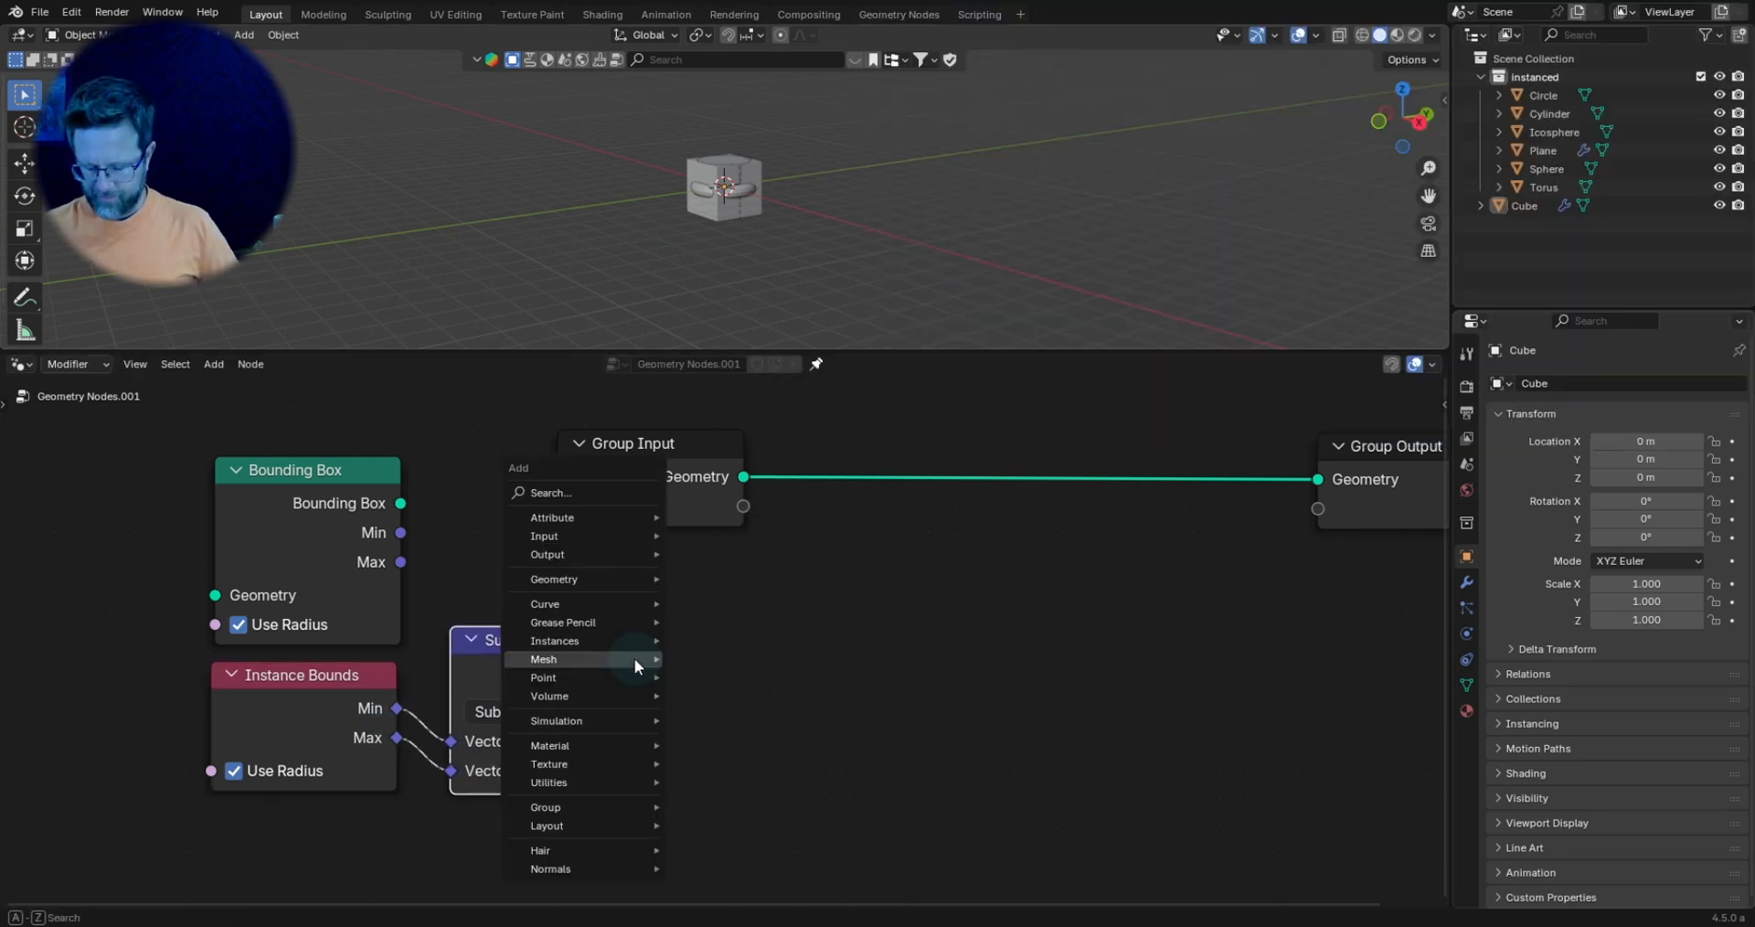
text(accuma)
key(Return)
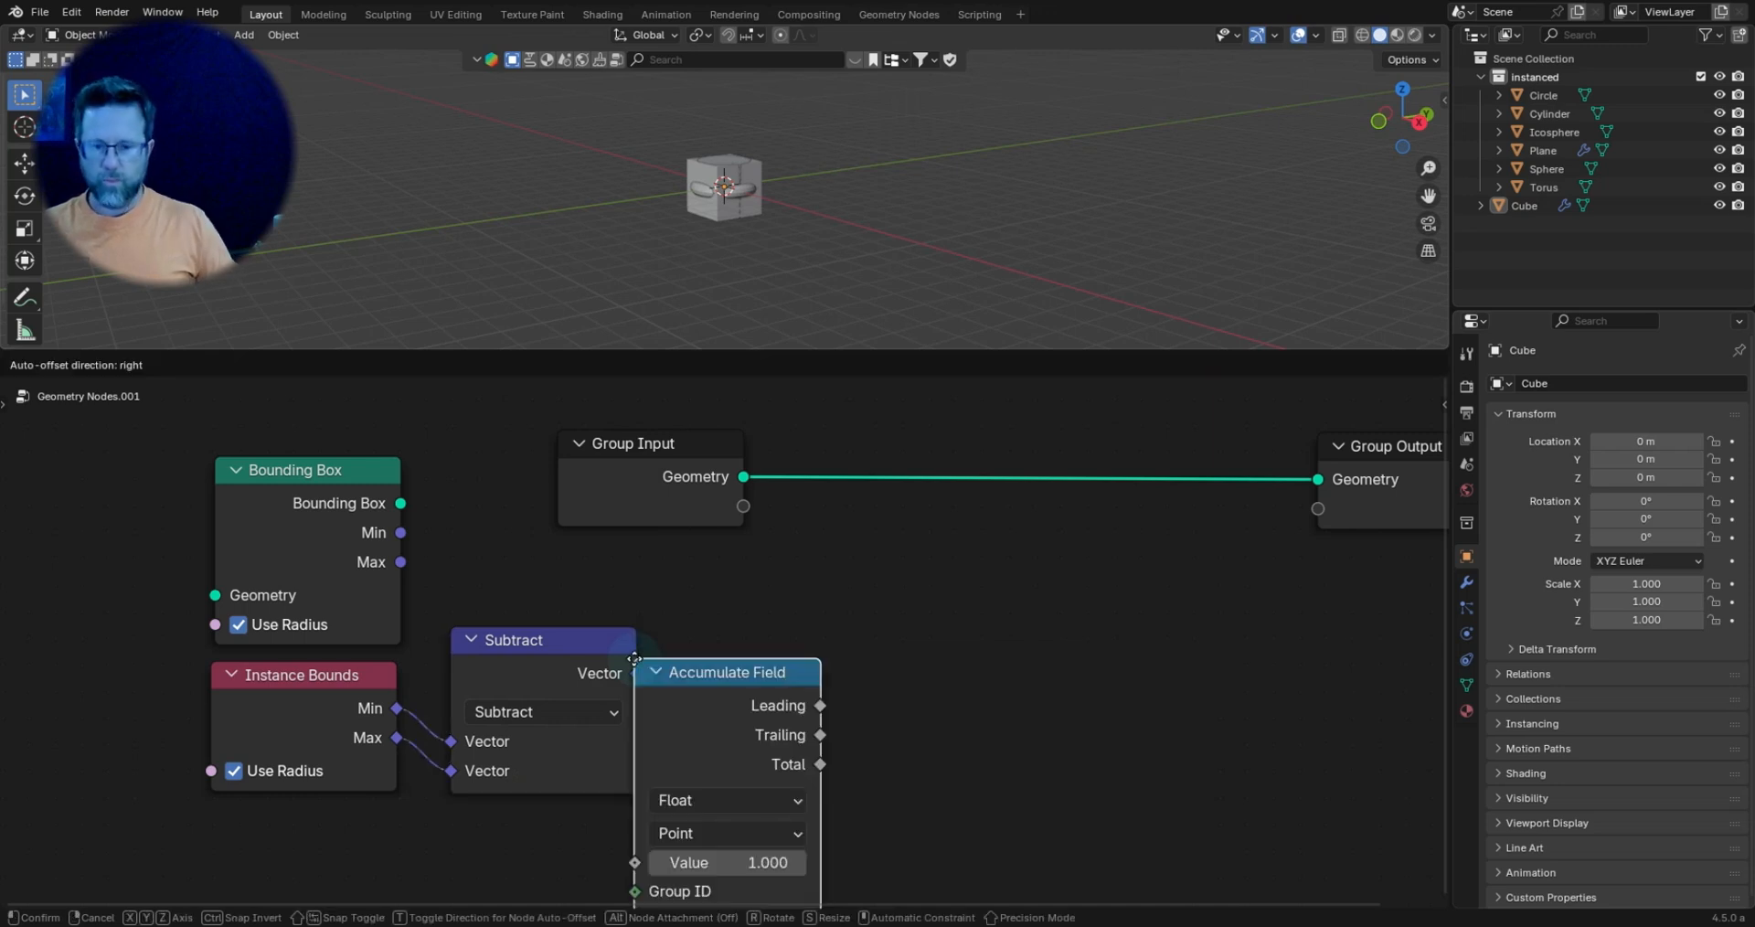
click(827, 502)
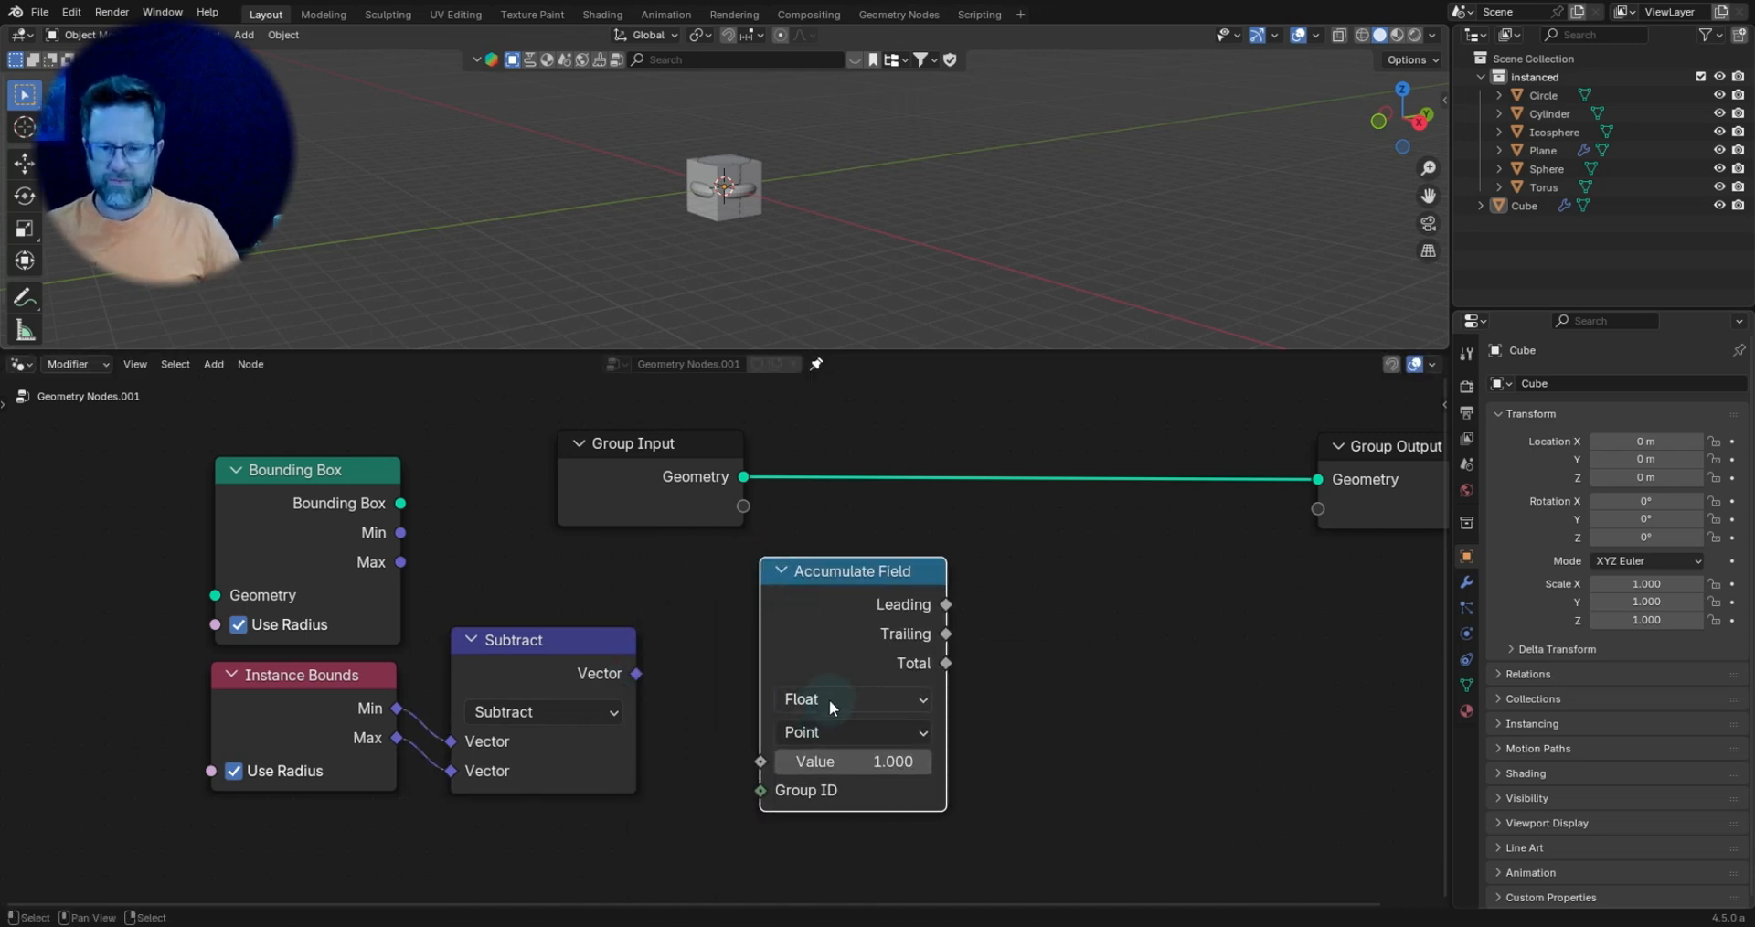
click(830, 699)
click(835, 819)
drag(876, 581, 883, 556)
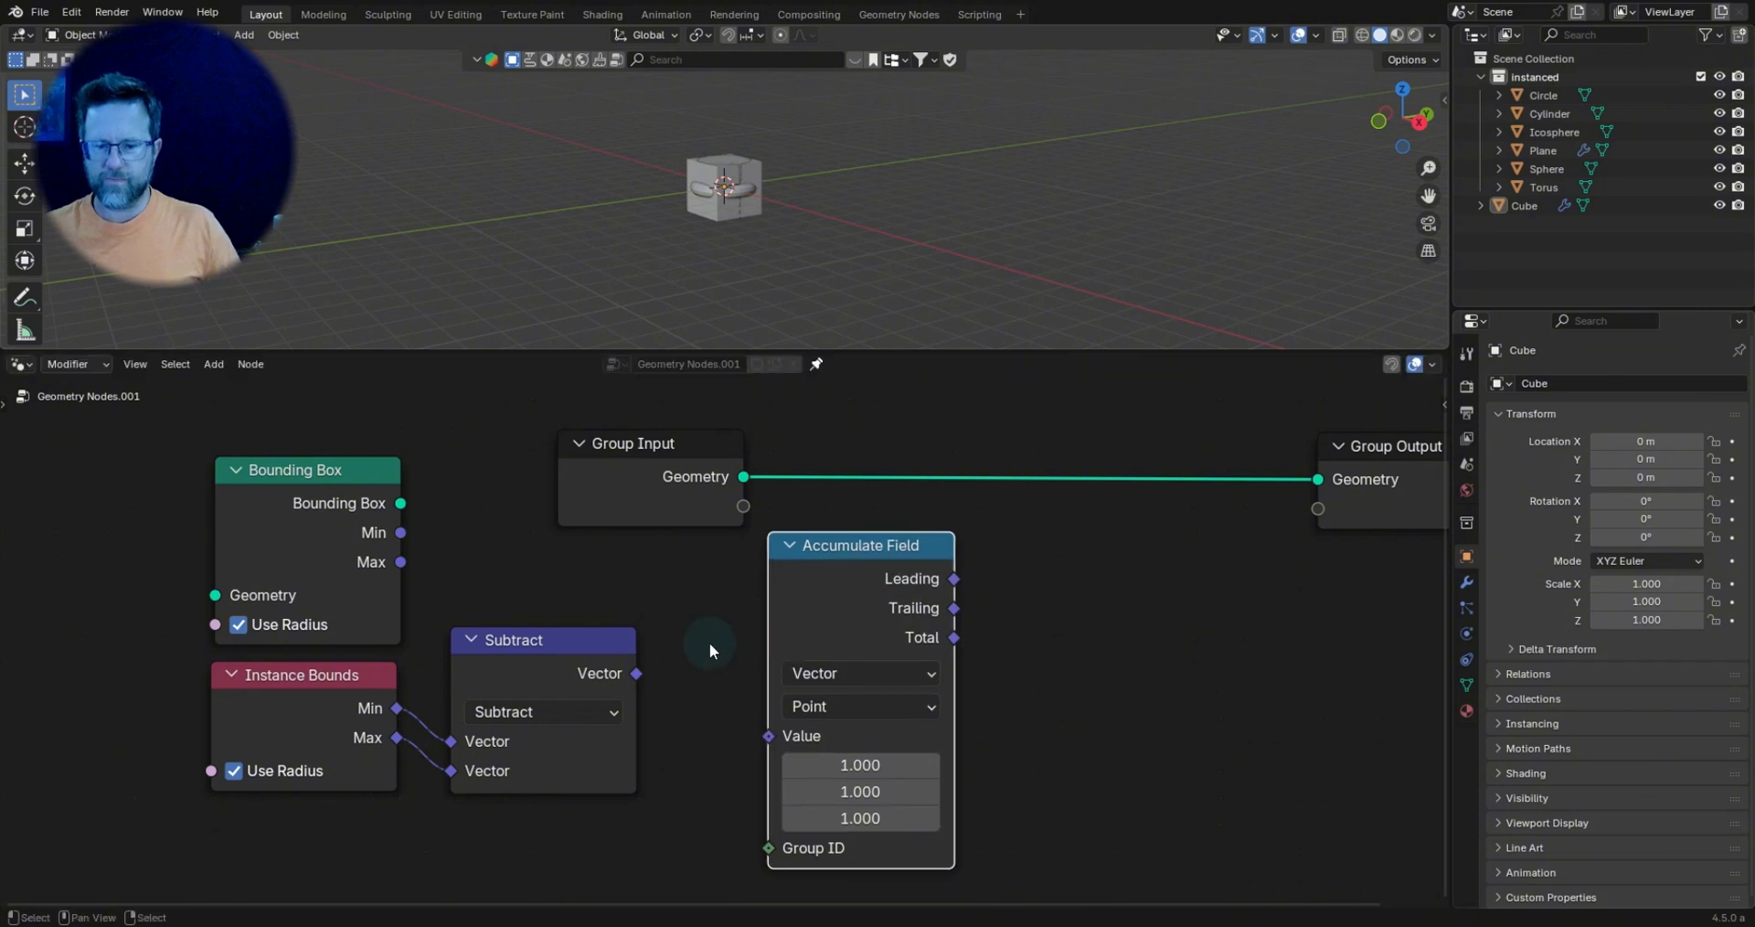
drag(824, 721, 827, 724)
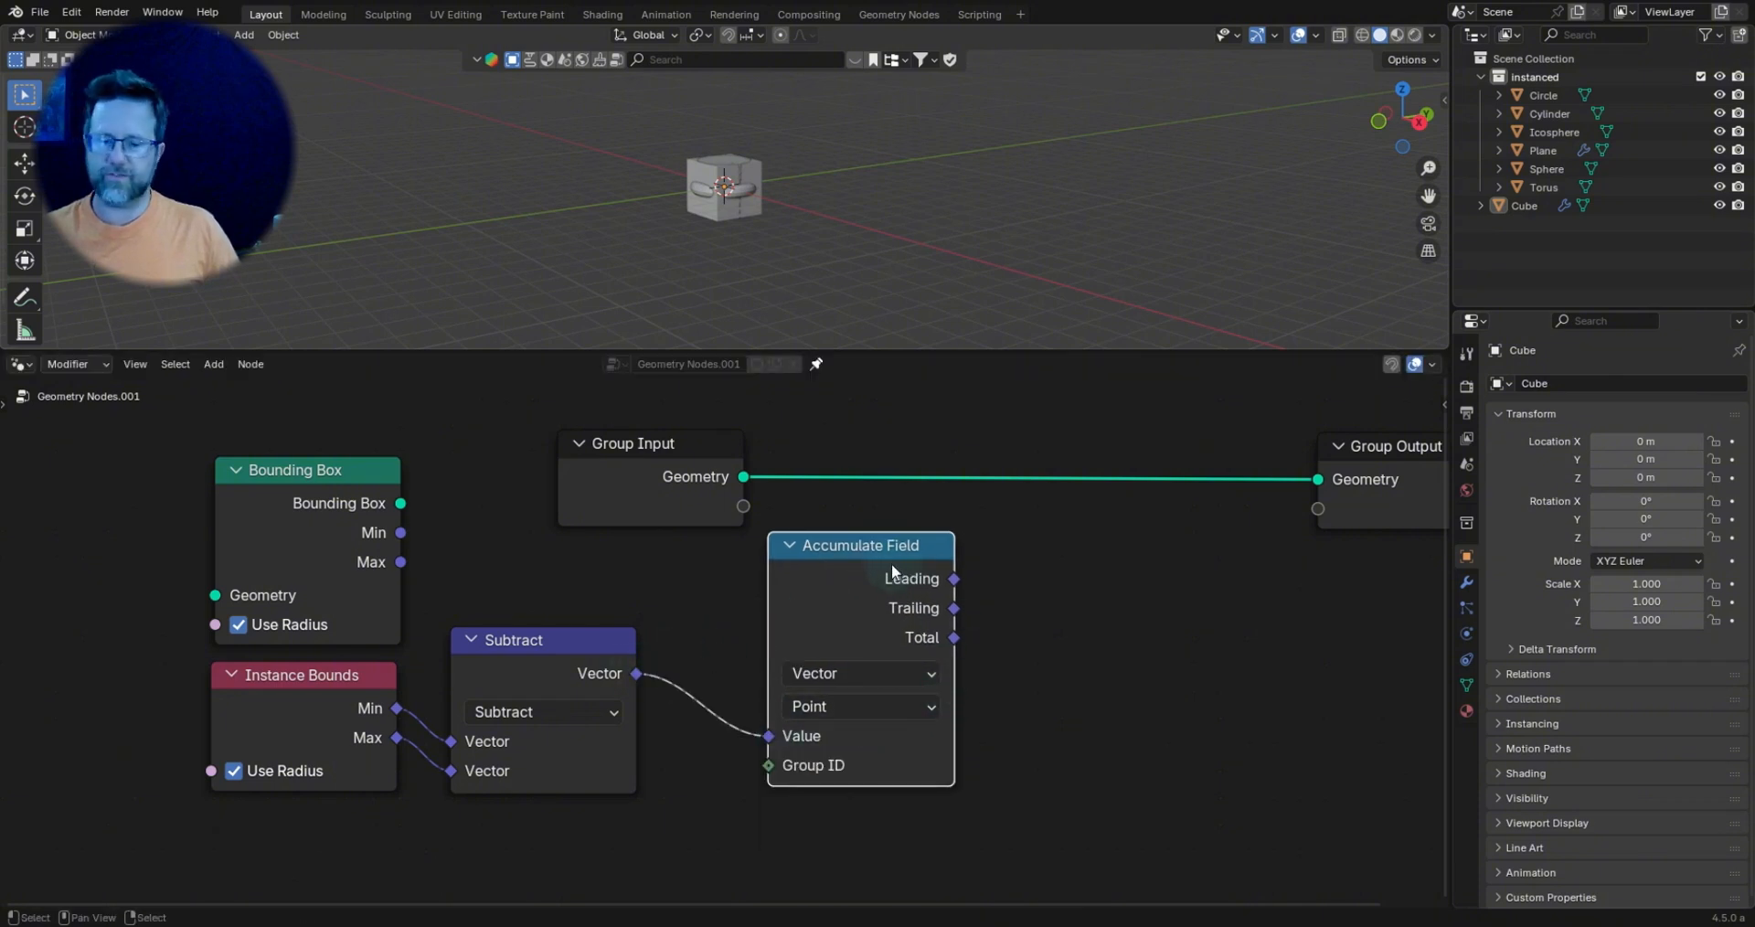
Cut the link between Group Input and Group Output and move Group Input above the Bounding Box node.
drag(892, 564, 831, 559)
ctrl+right_drag(824, 454, 780, 521)
drag(709, 448, 427, 515)
Bring the instanced collection in as a Collection Info node and connect its Instances to Group Output.
scroll(1033, 550, down, 7)
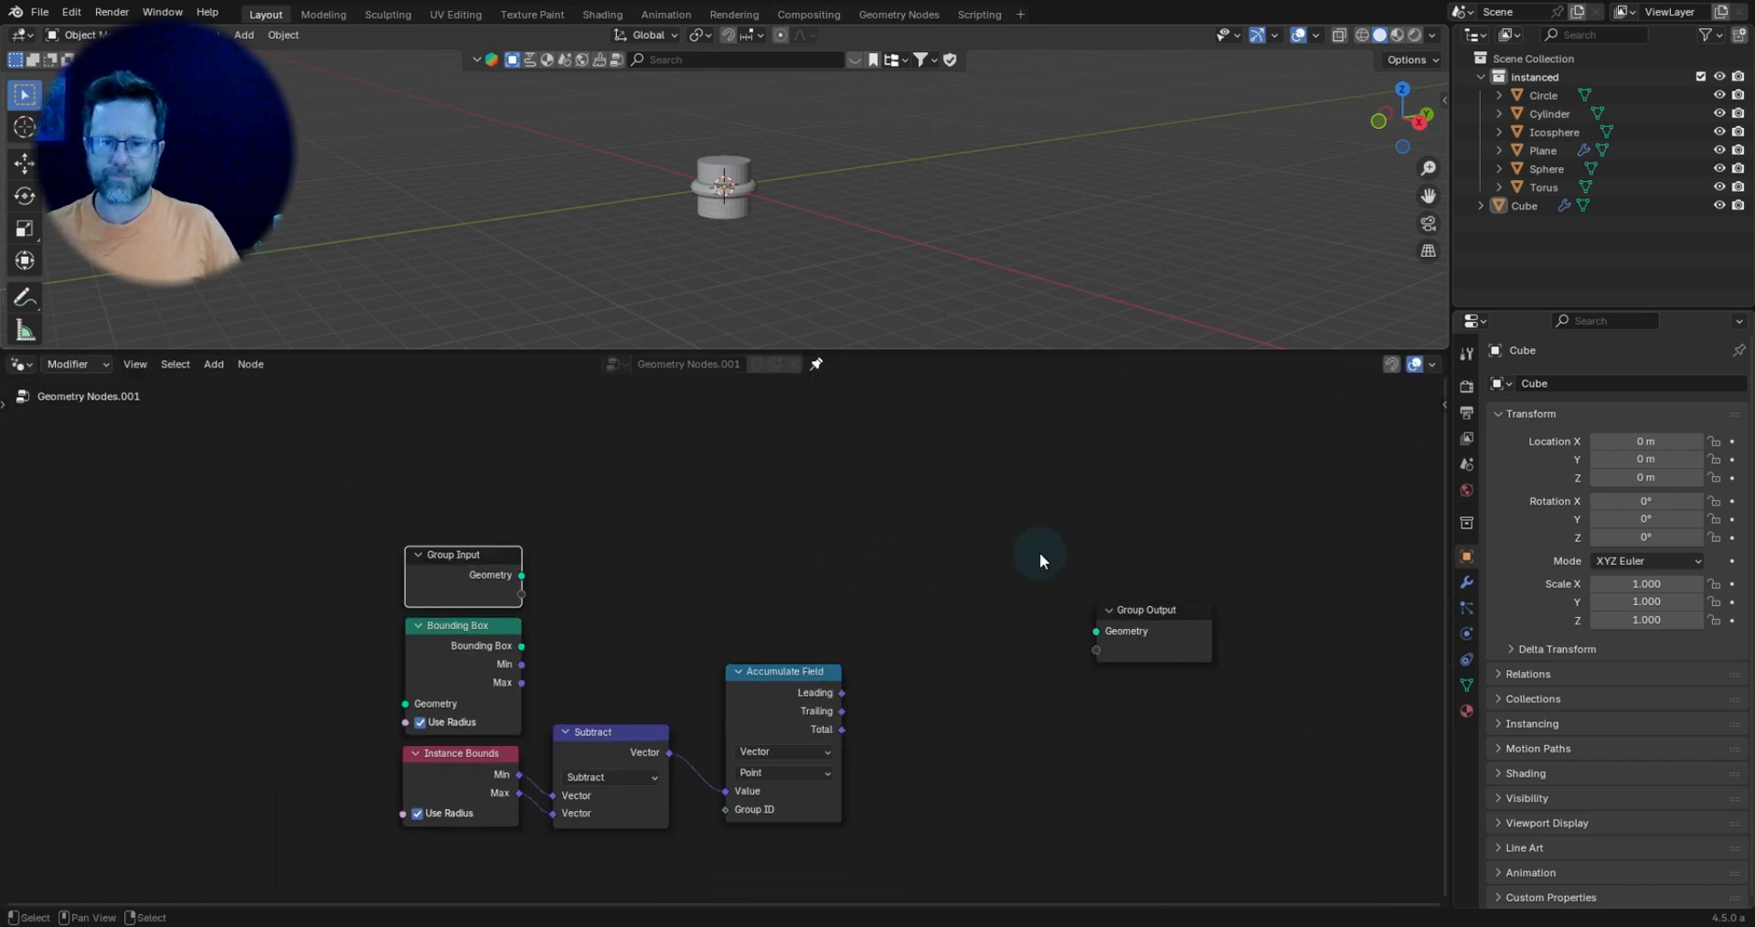
middle_drag(1039, 552, 950, 550)
drag(1537, 76, 1104, 572)
Insert a Set Position node between Collection Info and Group Output, positioned close to Group Output.
key(shift+a)
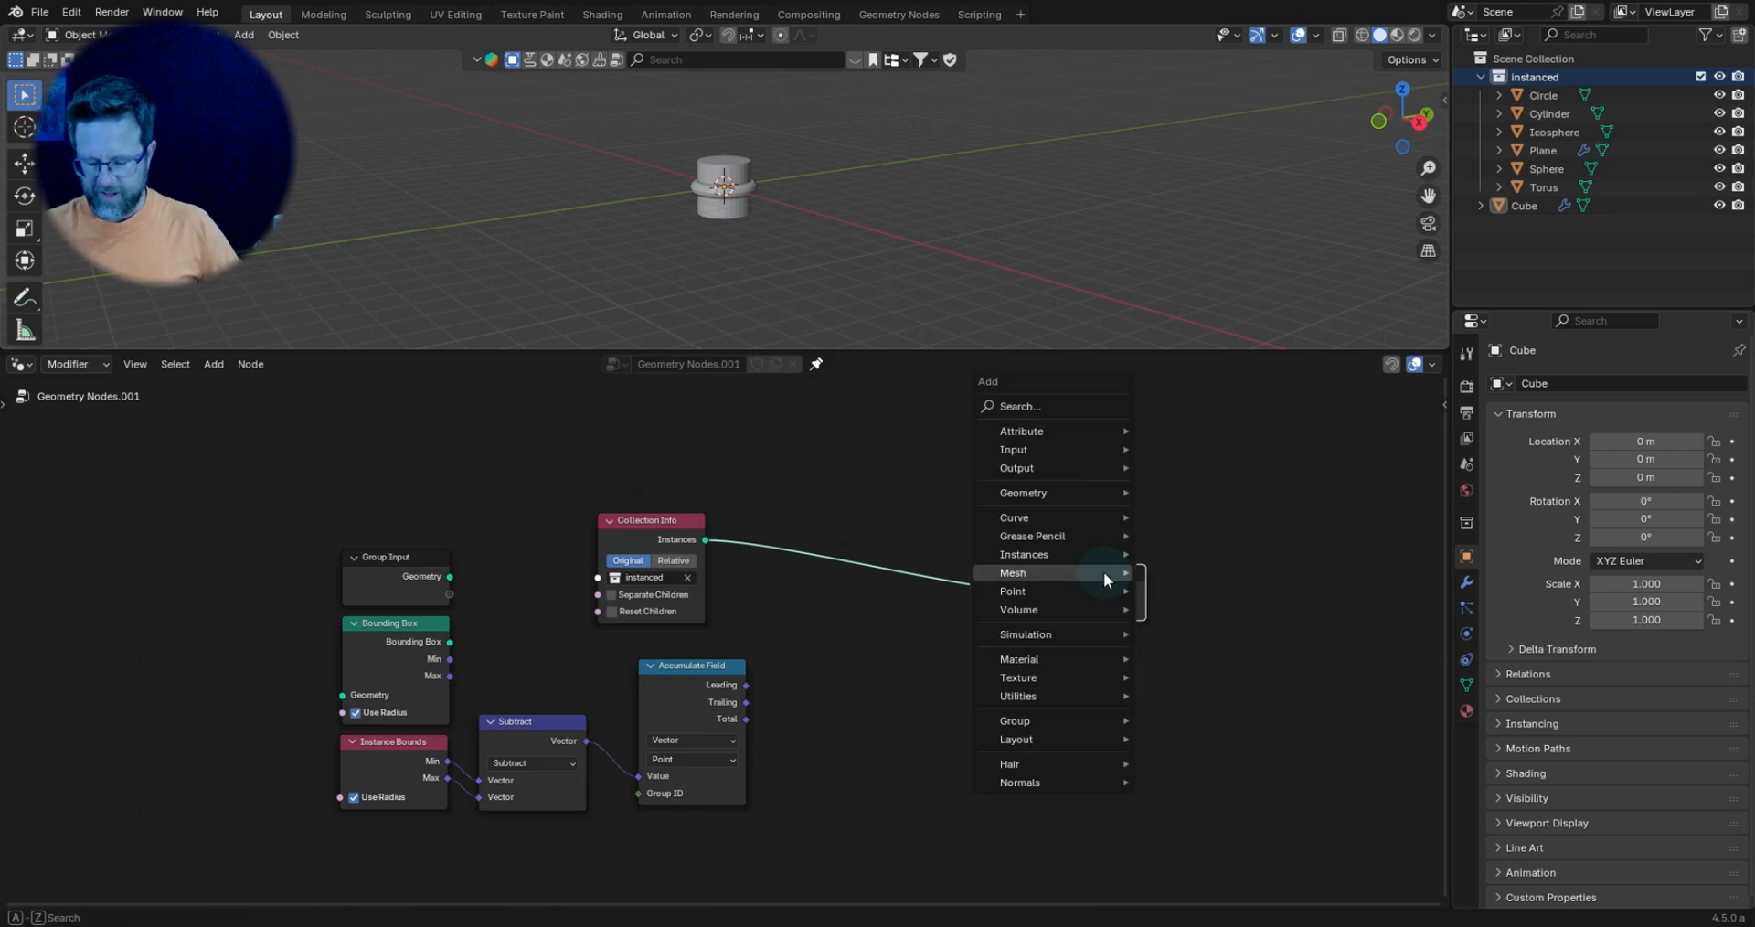
text(set posi)
key(Return)
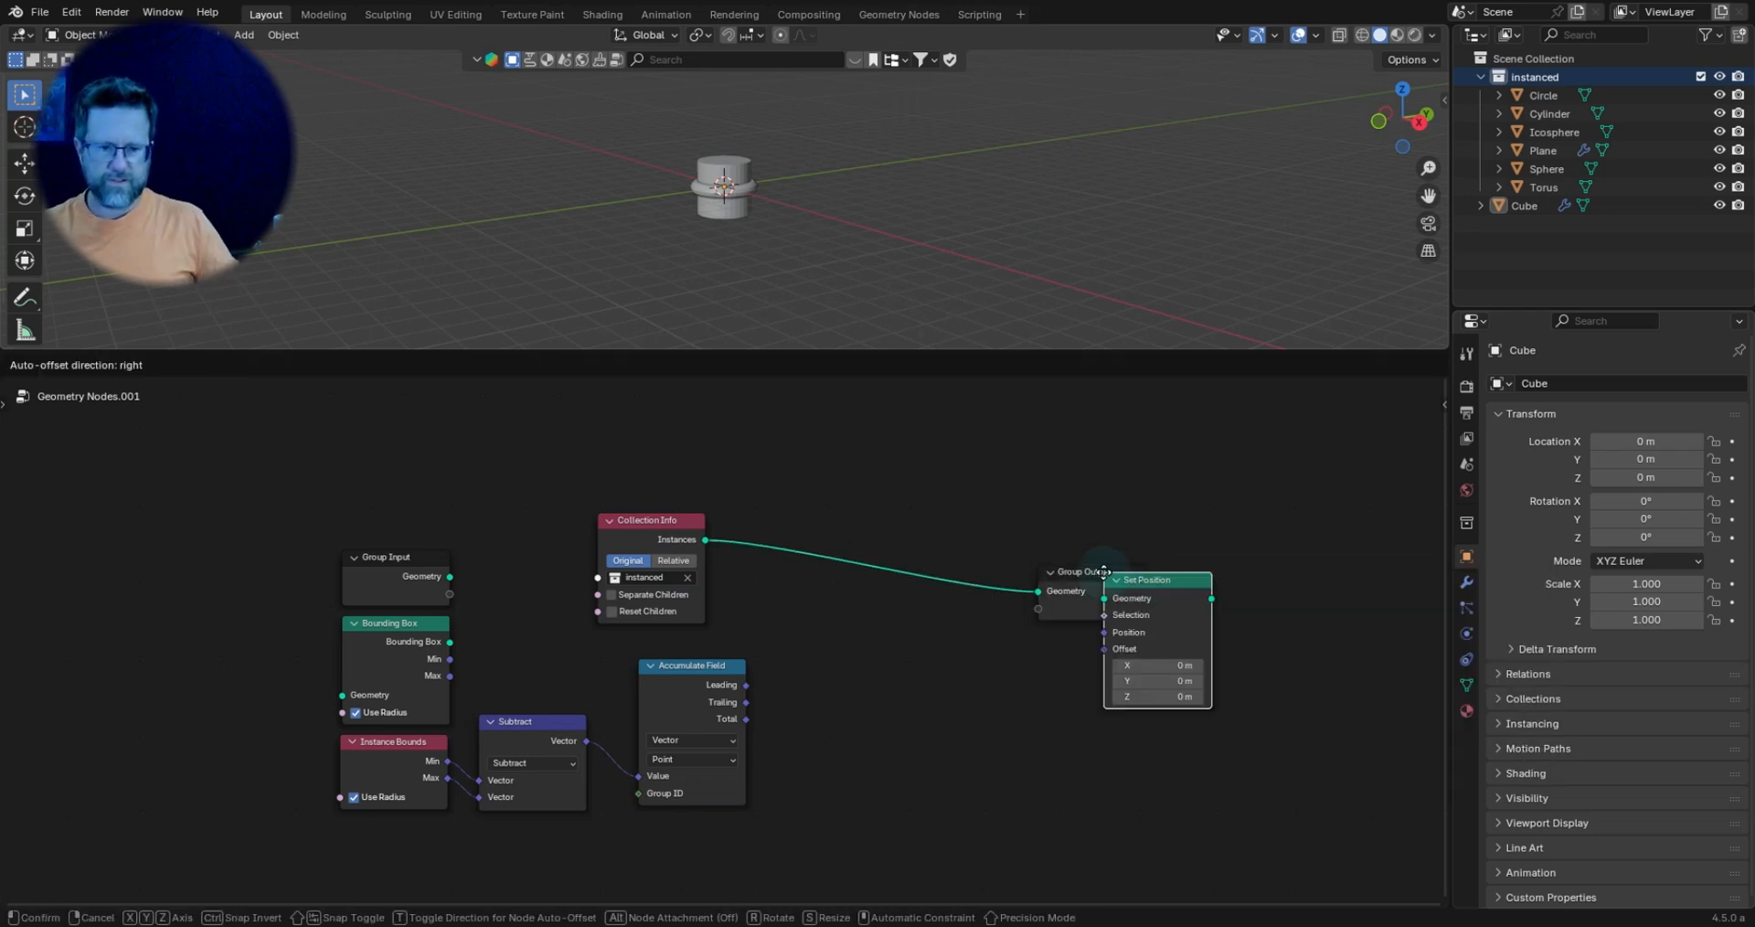
click(865, 522)
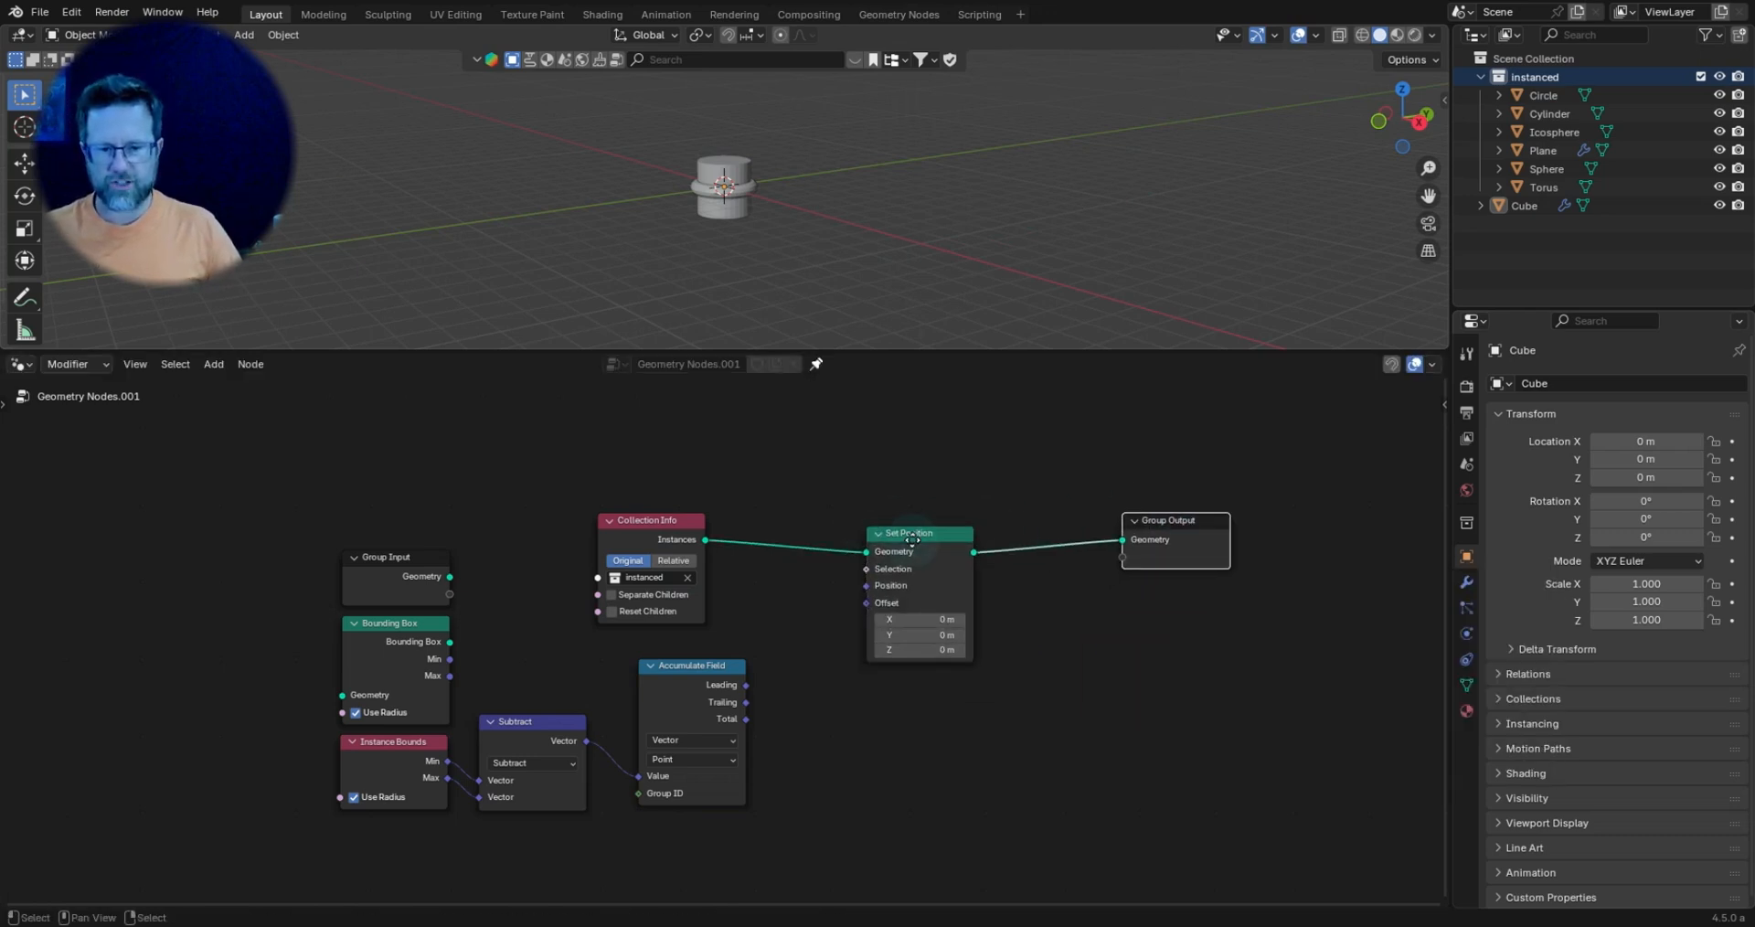
drag(931, 566, 1042, 552)
key(Home)
scroll(727, 640, up, 2)
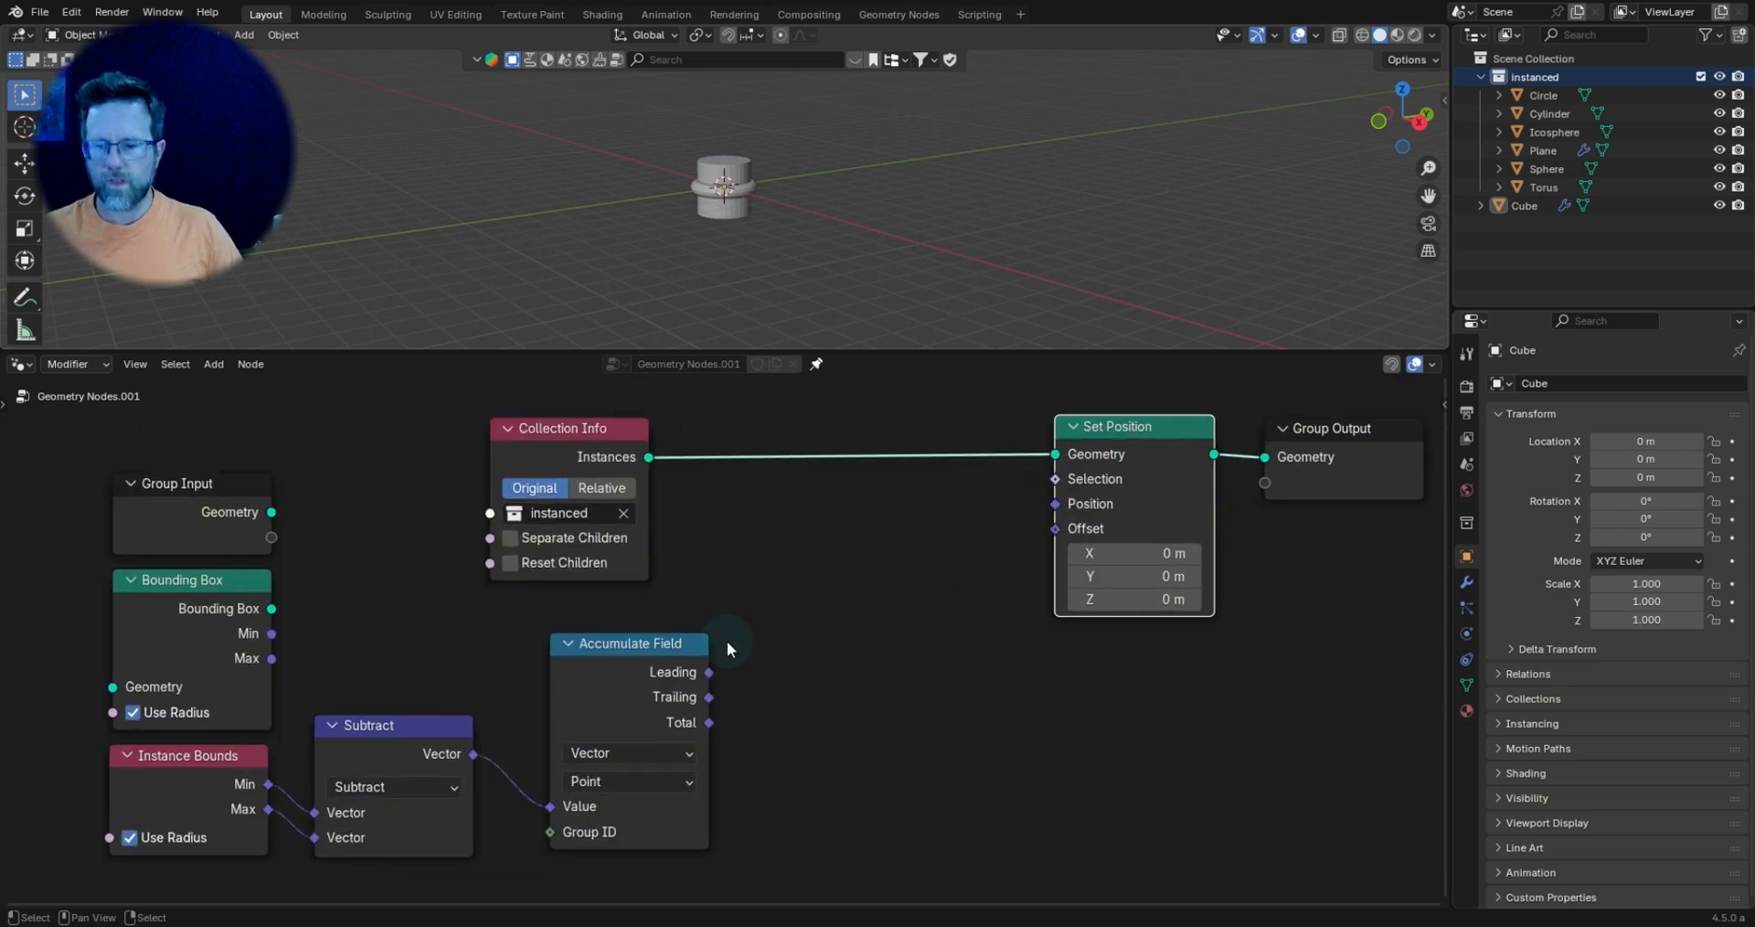
Duplicate the Subtract node and place the copy just after the Accumulate Field node.
drag(626, 647, 574, 641)
click(342, 734)
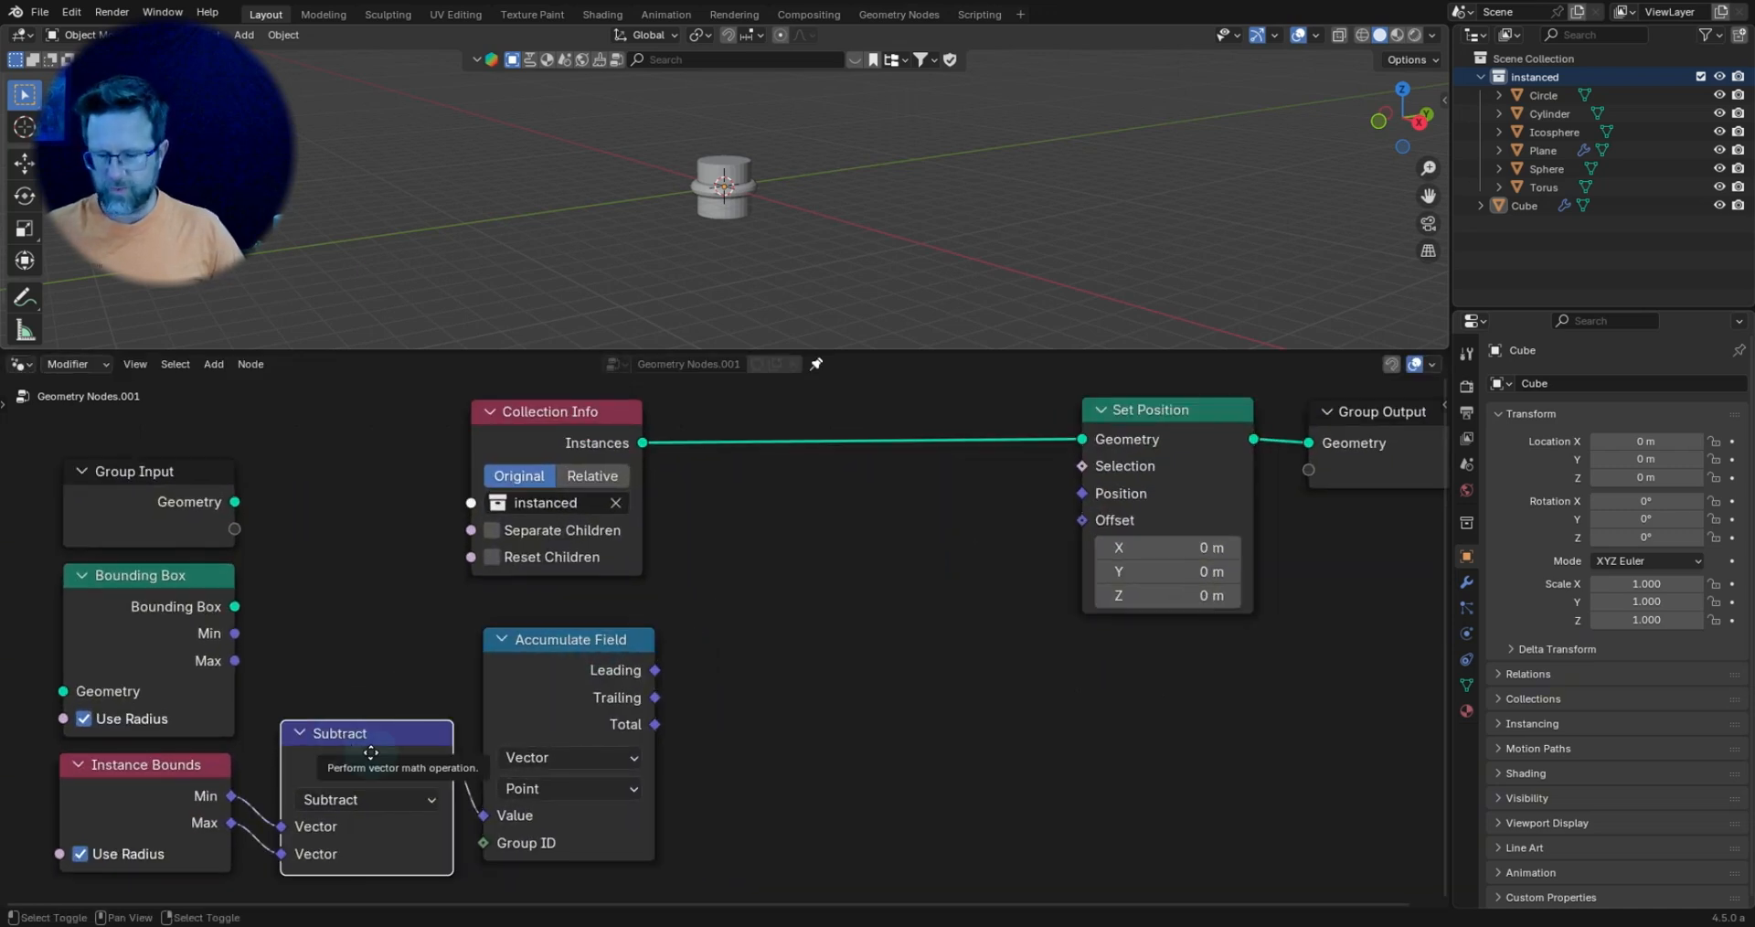
key(shift+d)
click(748, 564)
Set the Accumulate Field domain to Instance and enable Separate Children and Reset Children on Collection Info.
click(605, 786)
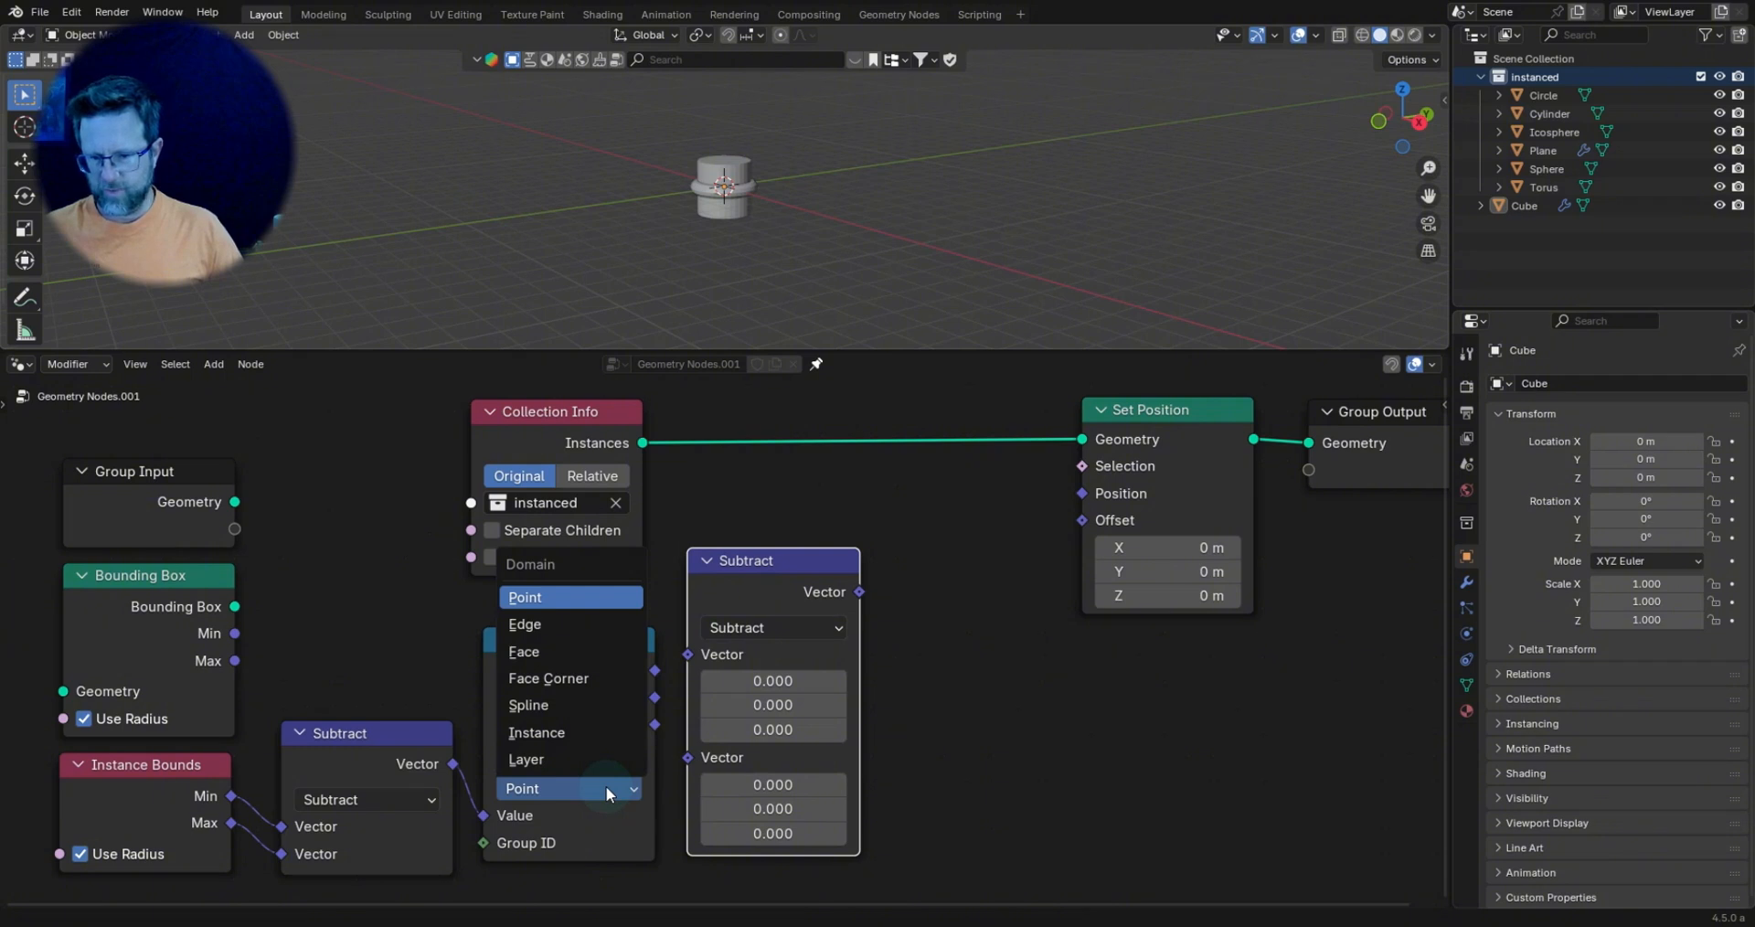
click(560, 733)
click(494, 530)
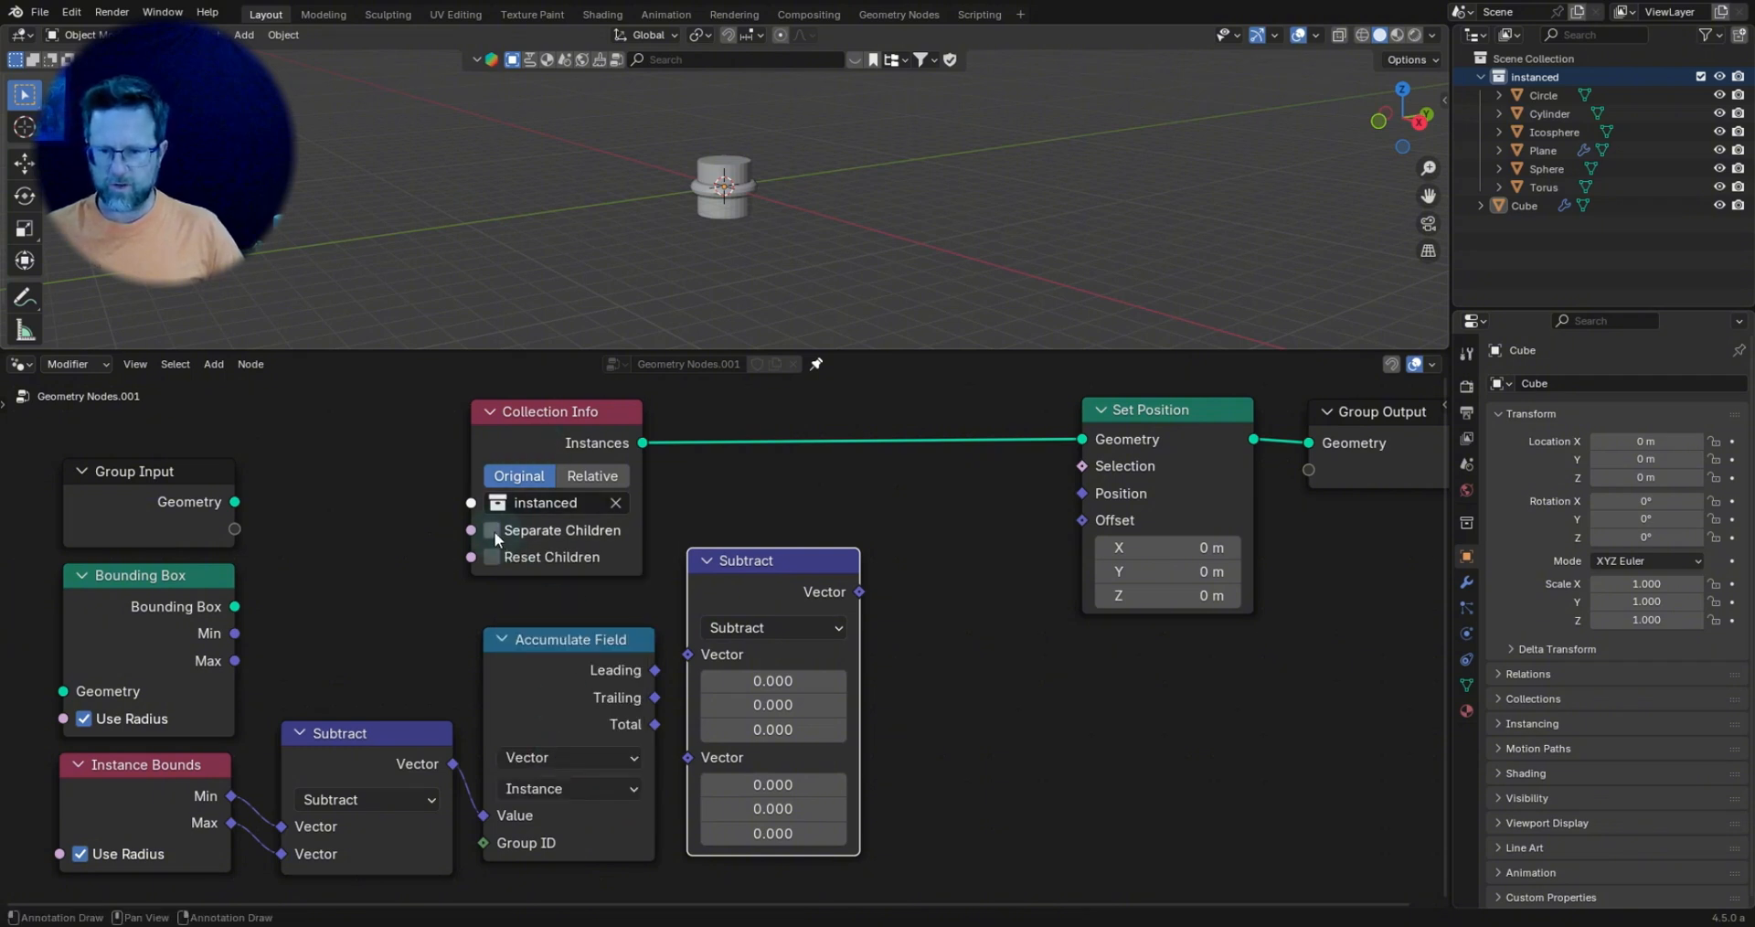
click(493, 556)
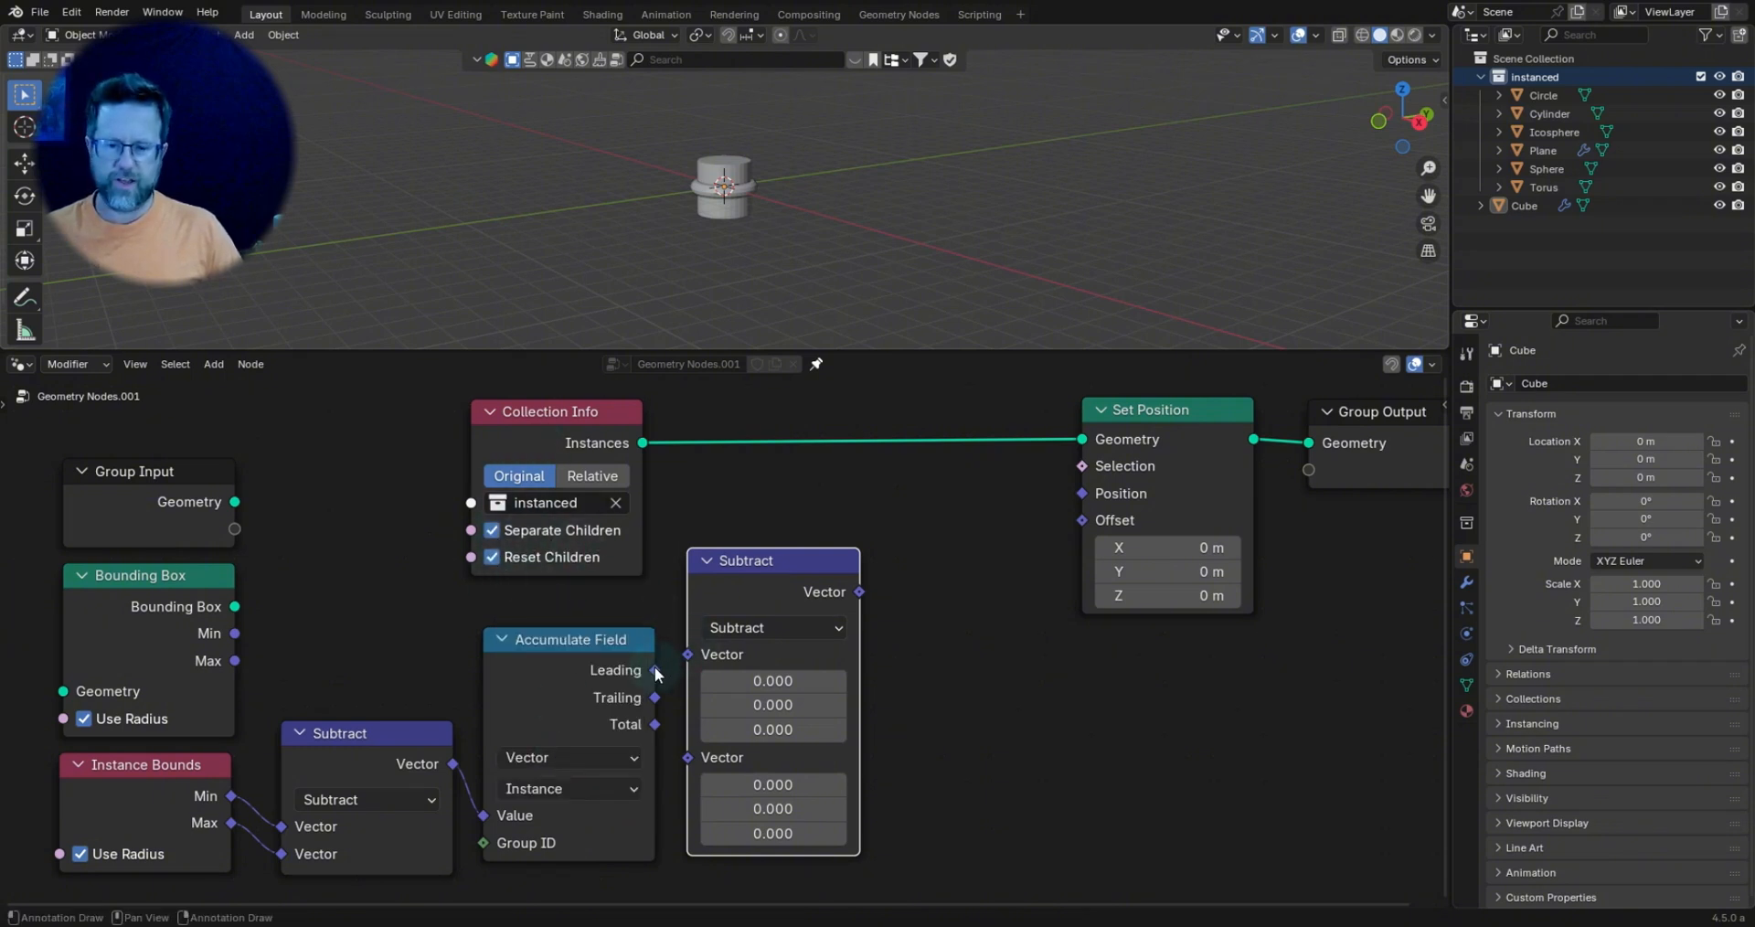
Connect Accumulate Field's Leading and Trailing to the duplicated math node's inputs and set its operation to Add.
drag(654, 671, 761, 625)
click(775, 669)
click(782, 259)
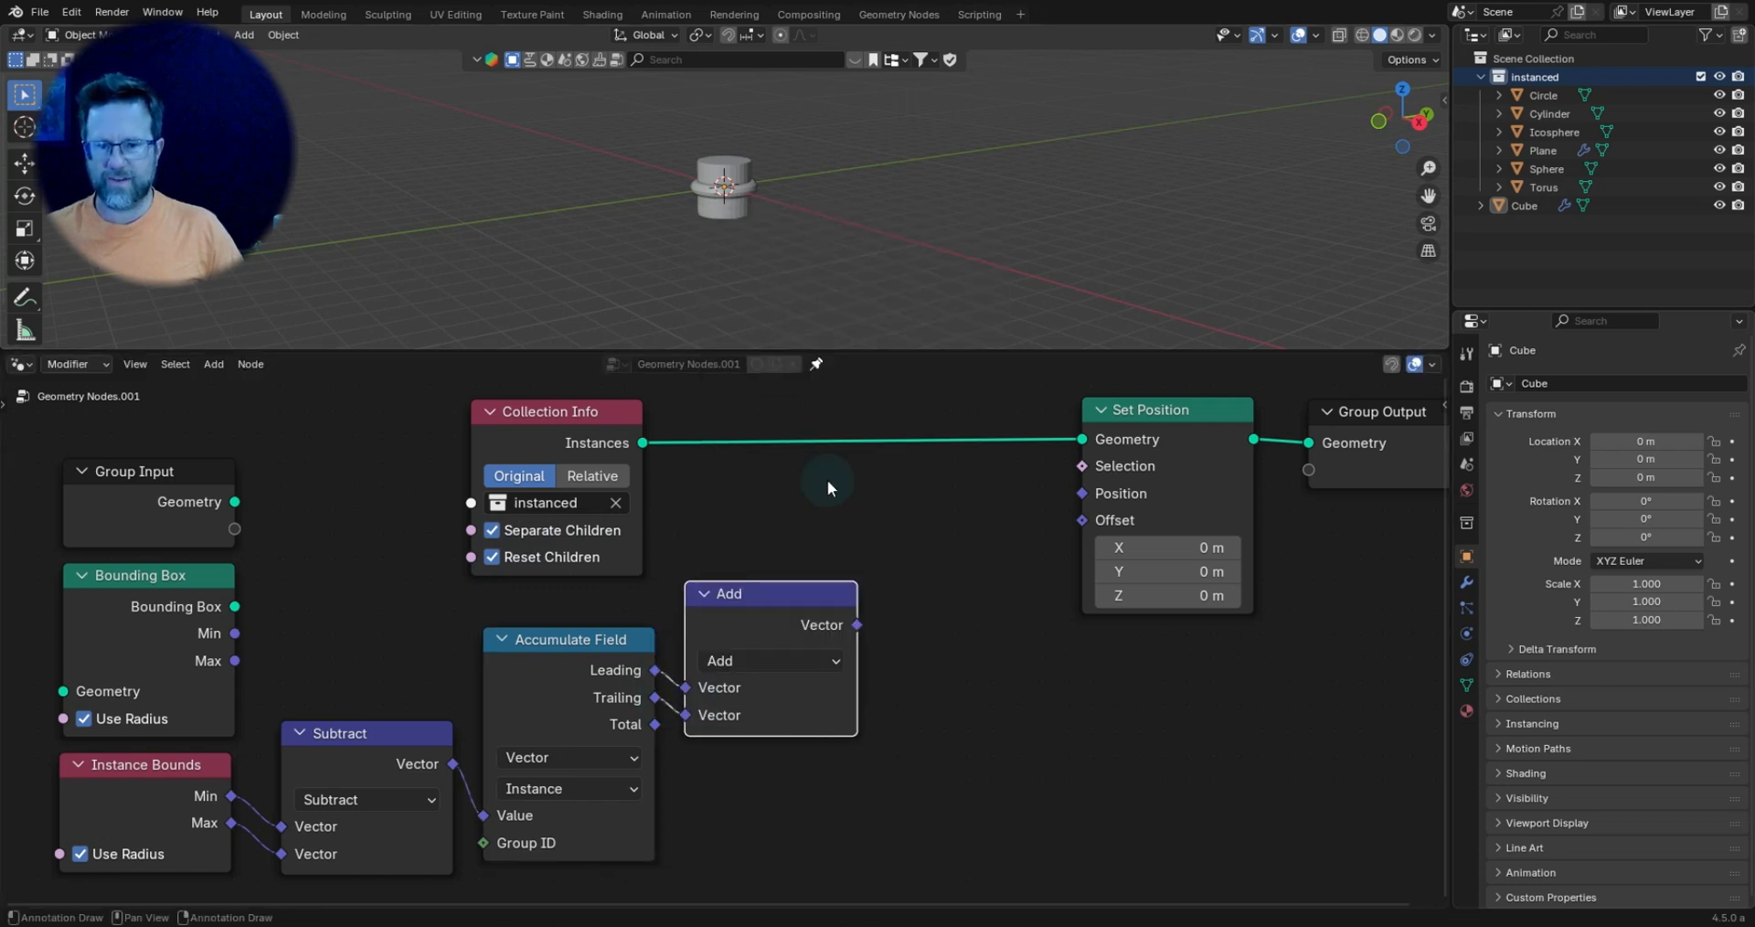
Connect the Add node's vector output to the Position input of Set Position.
drag(1080, 503, 1080, 502)
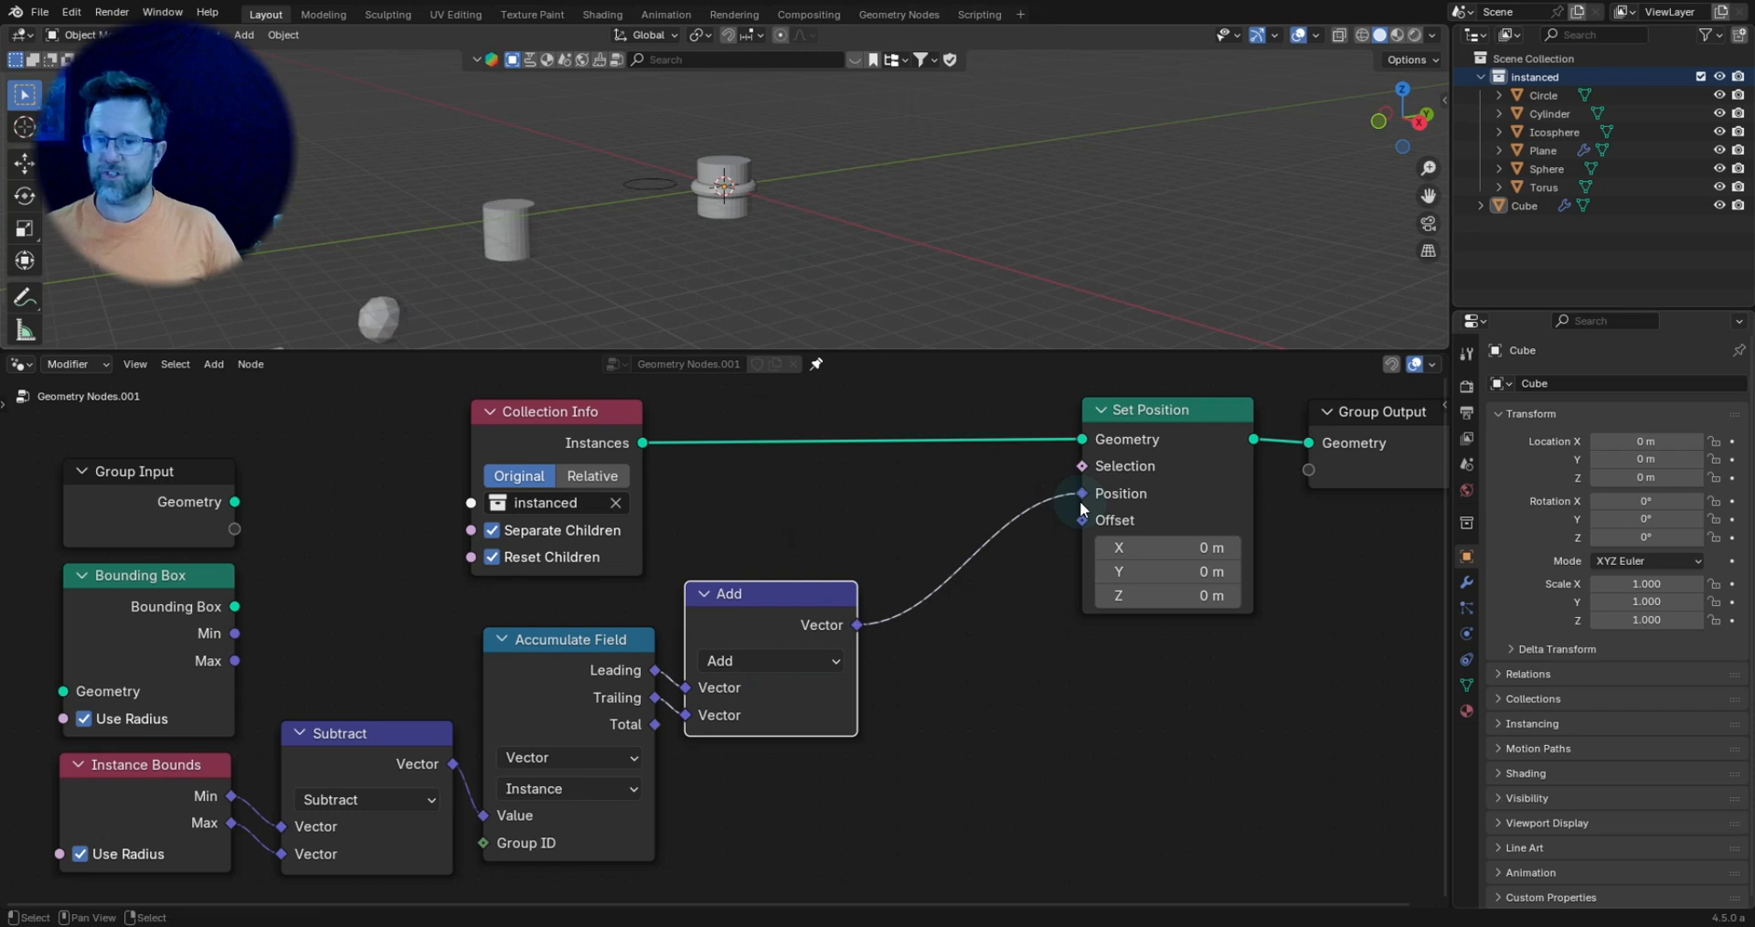
scroll(841, 240, down, 4)
middle_drag(868, 250, 812, 242)
Duplicate the Add node, insert the copy between Add and Set Position, and set its operation to Multiply.
drag(754, 569, 750, 574)
key(shift+d)
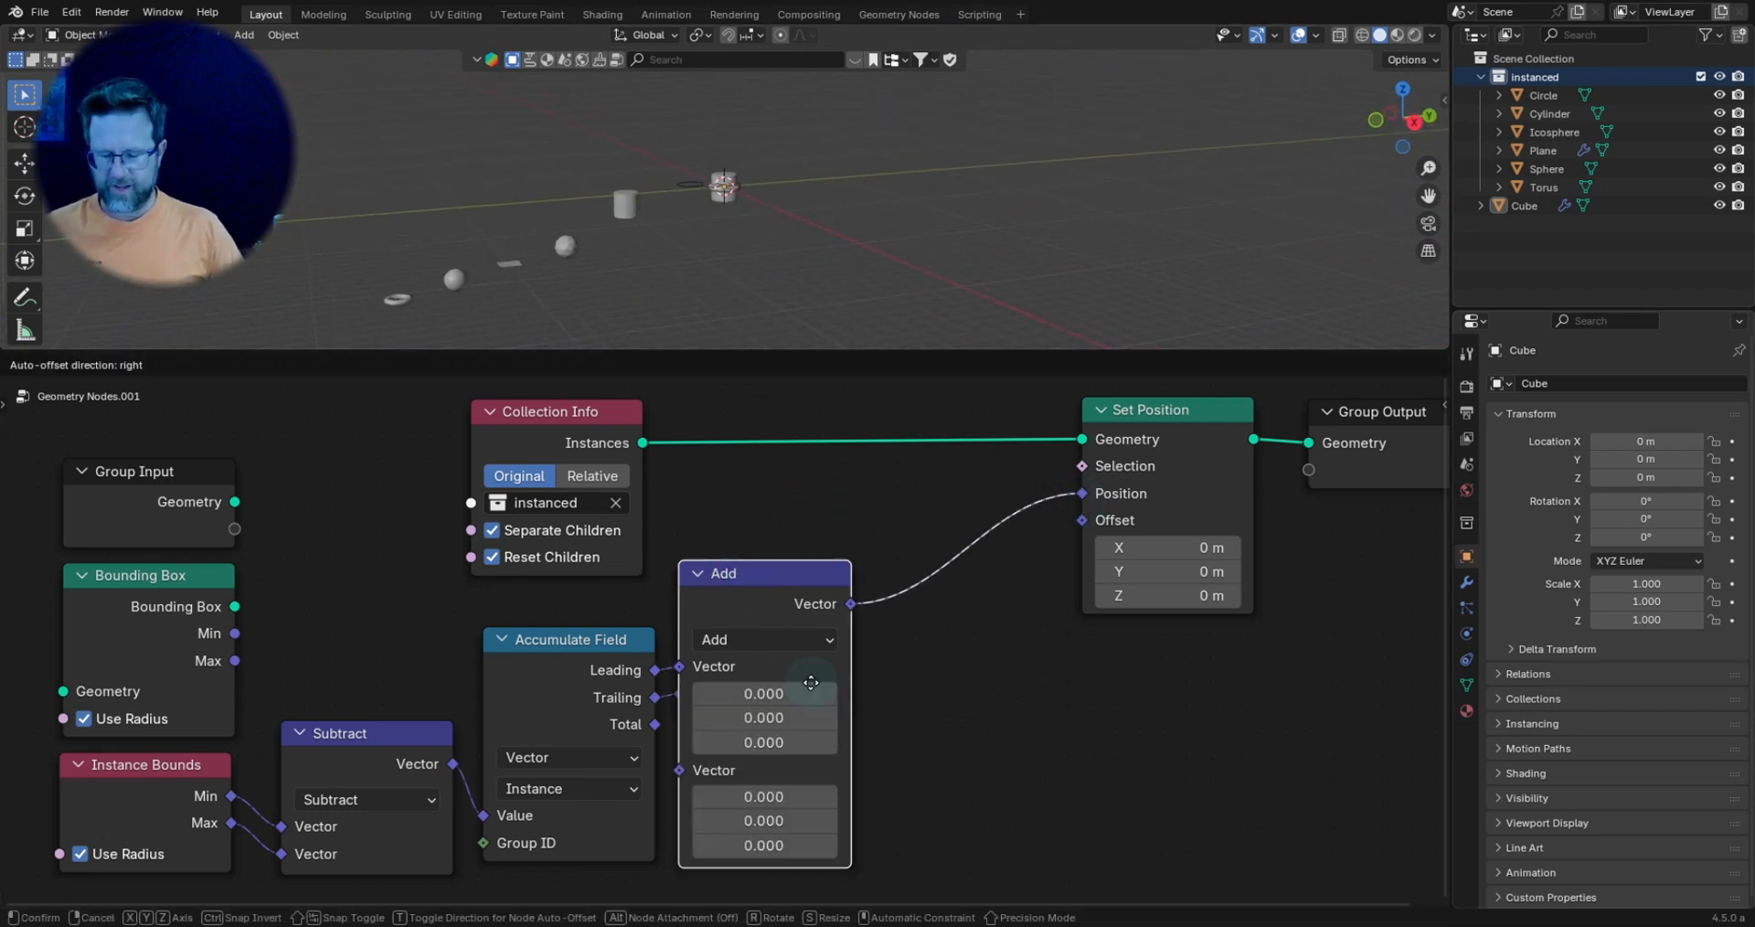
click(968, 531)
click(962, 596)
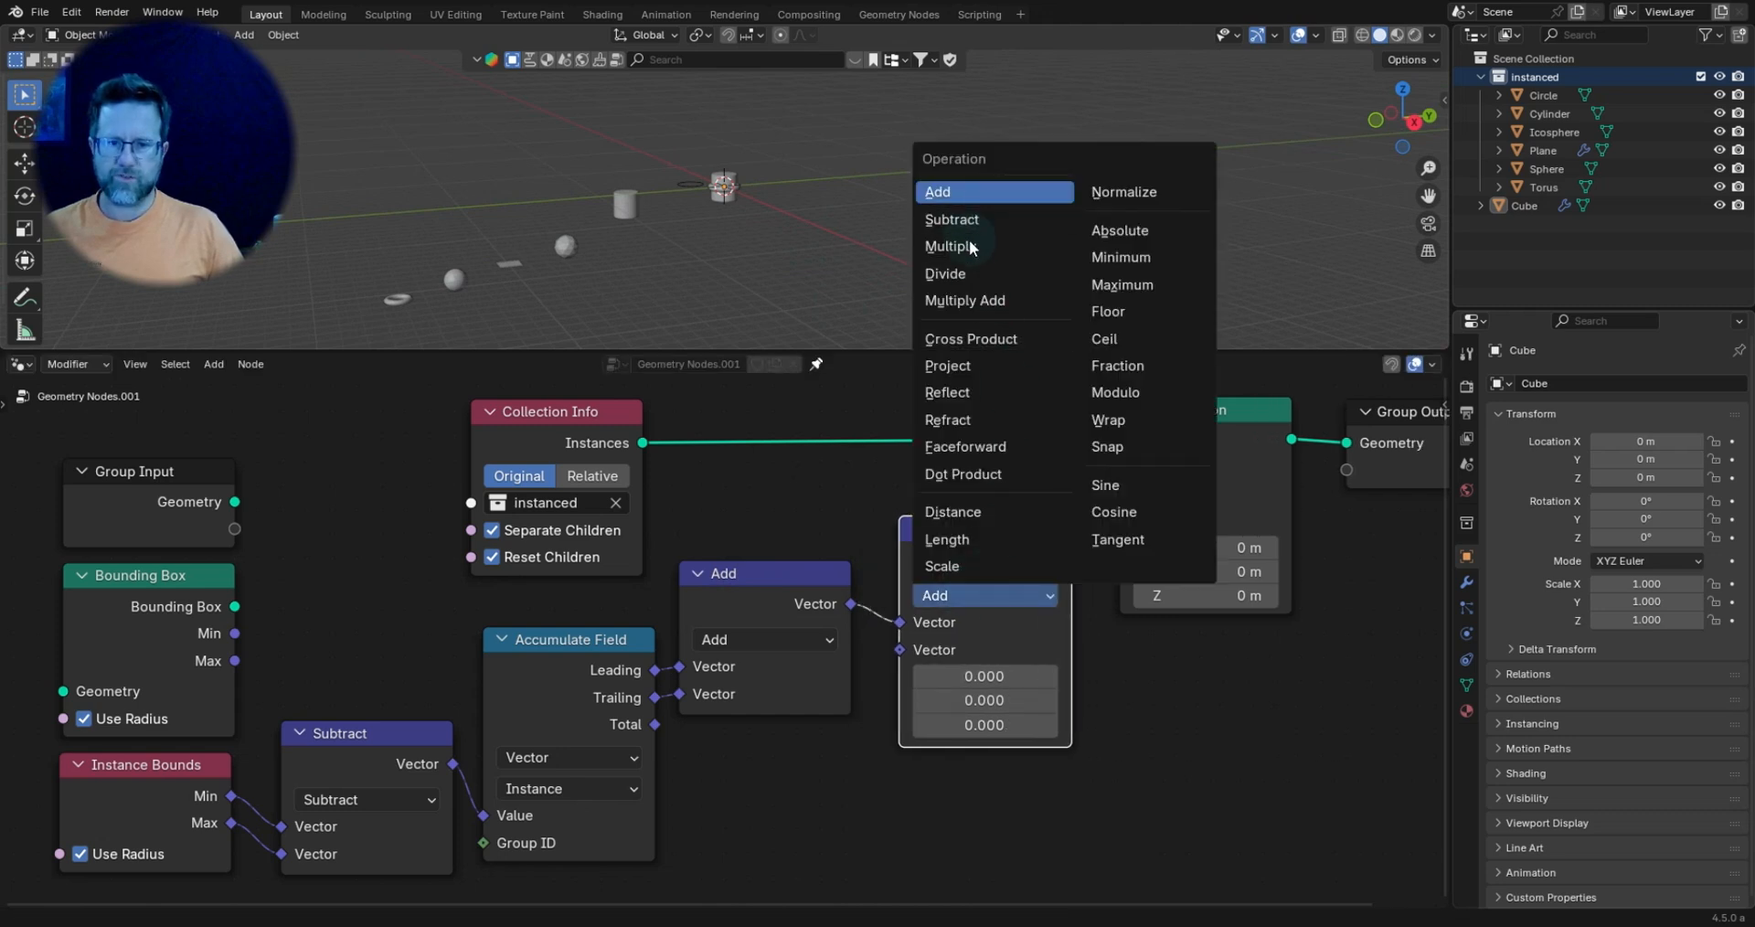
click(971, 245)
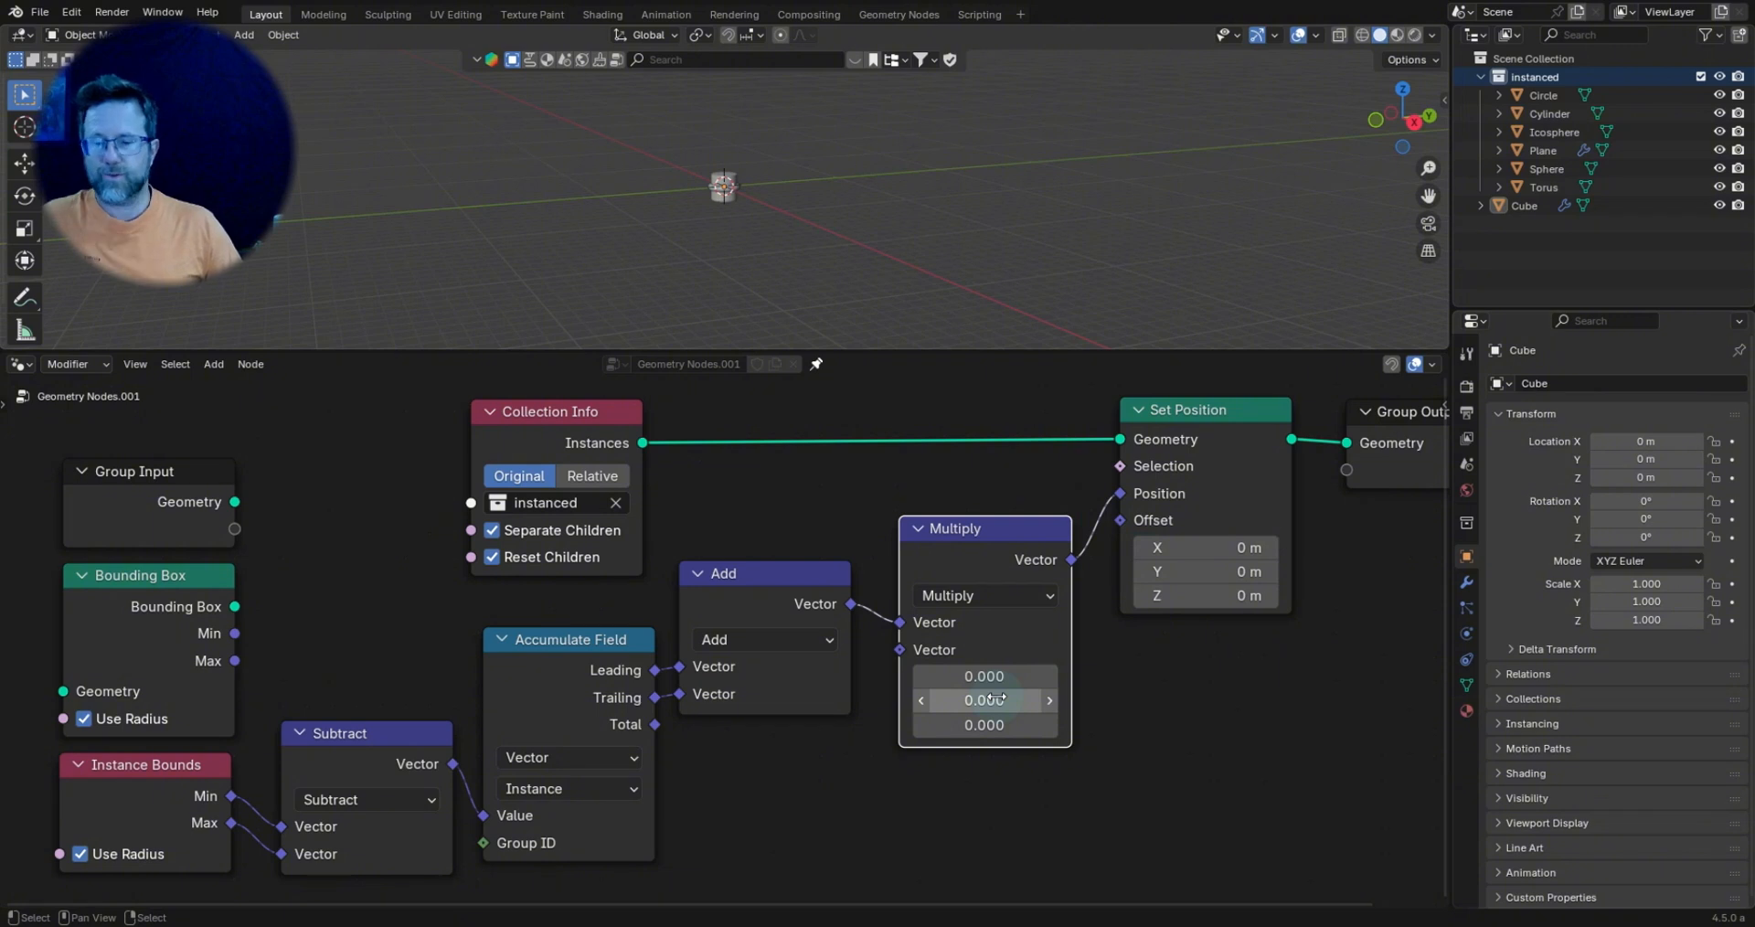
drag(987, 724, 1051, 724)
key(Escape)
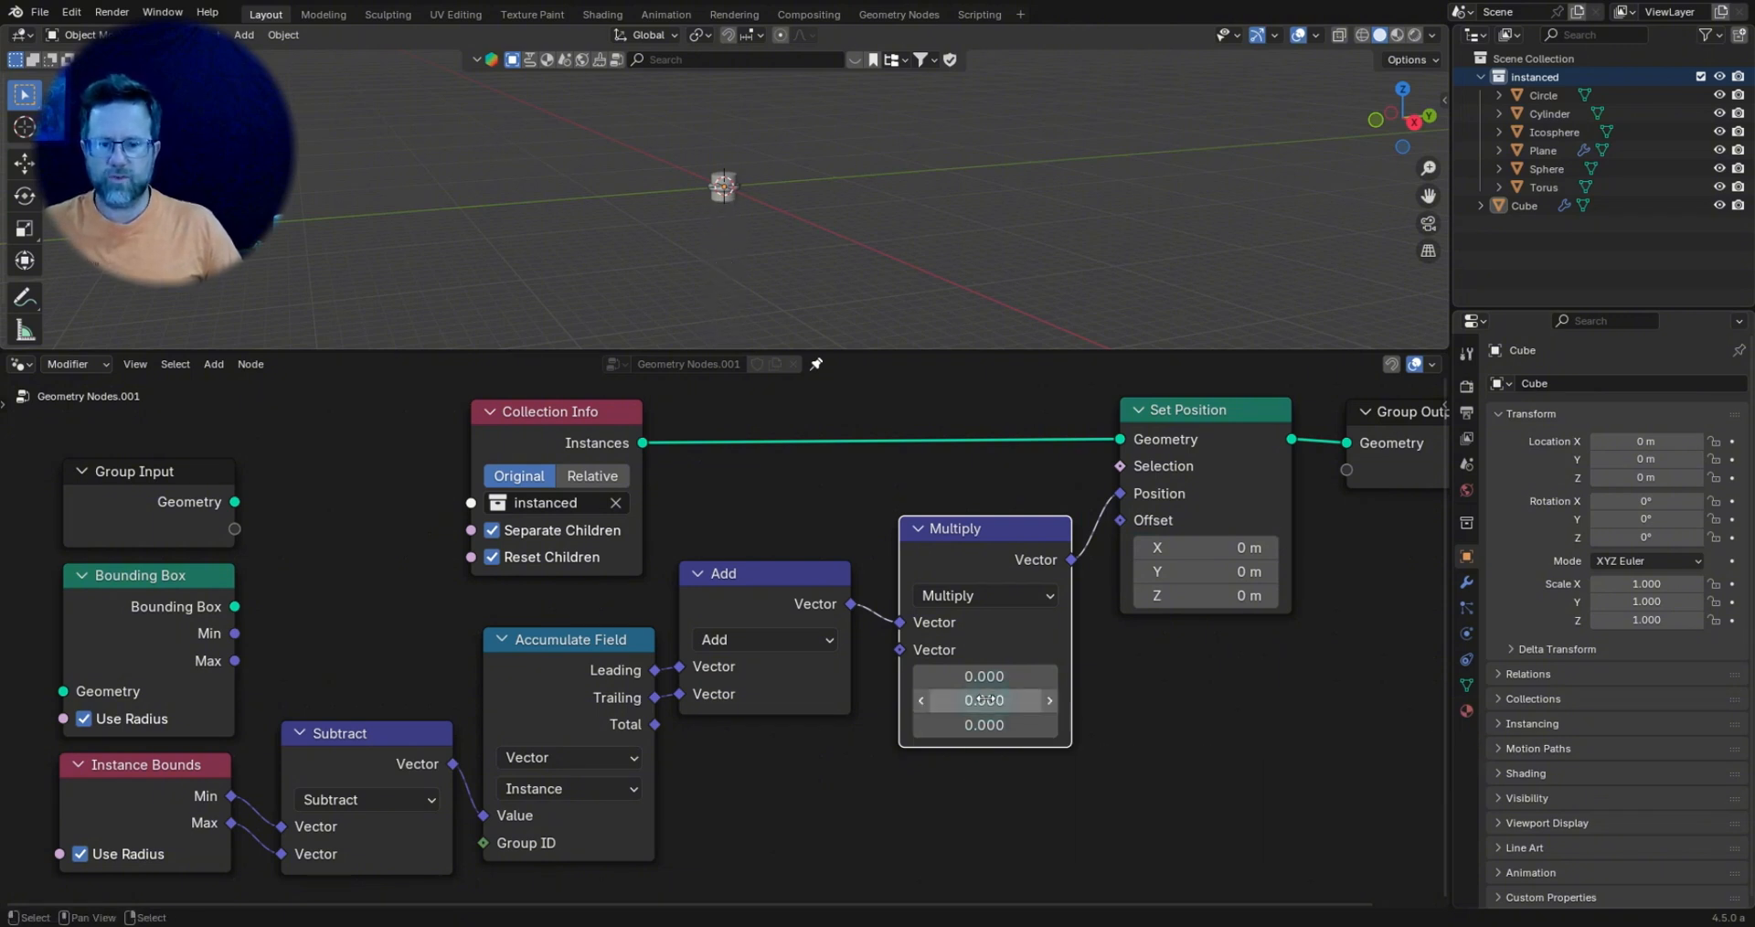
click(988, 677)
click(796, 210)
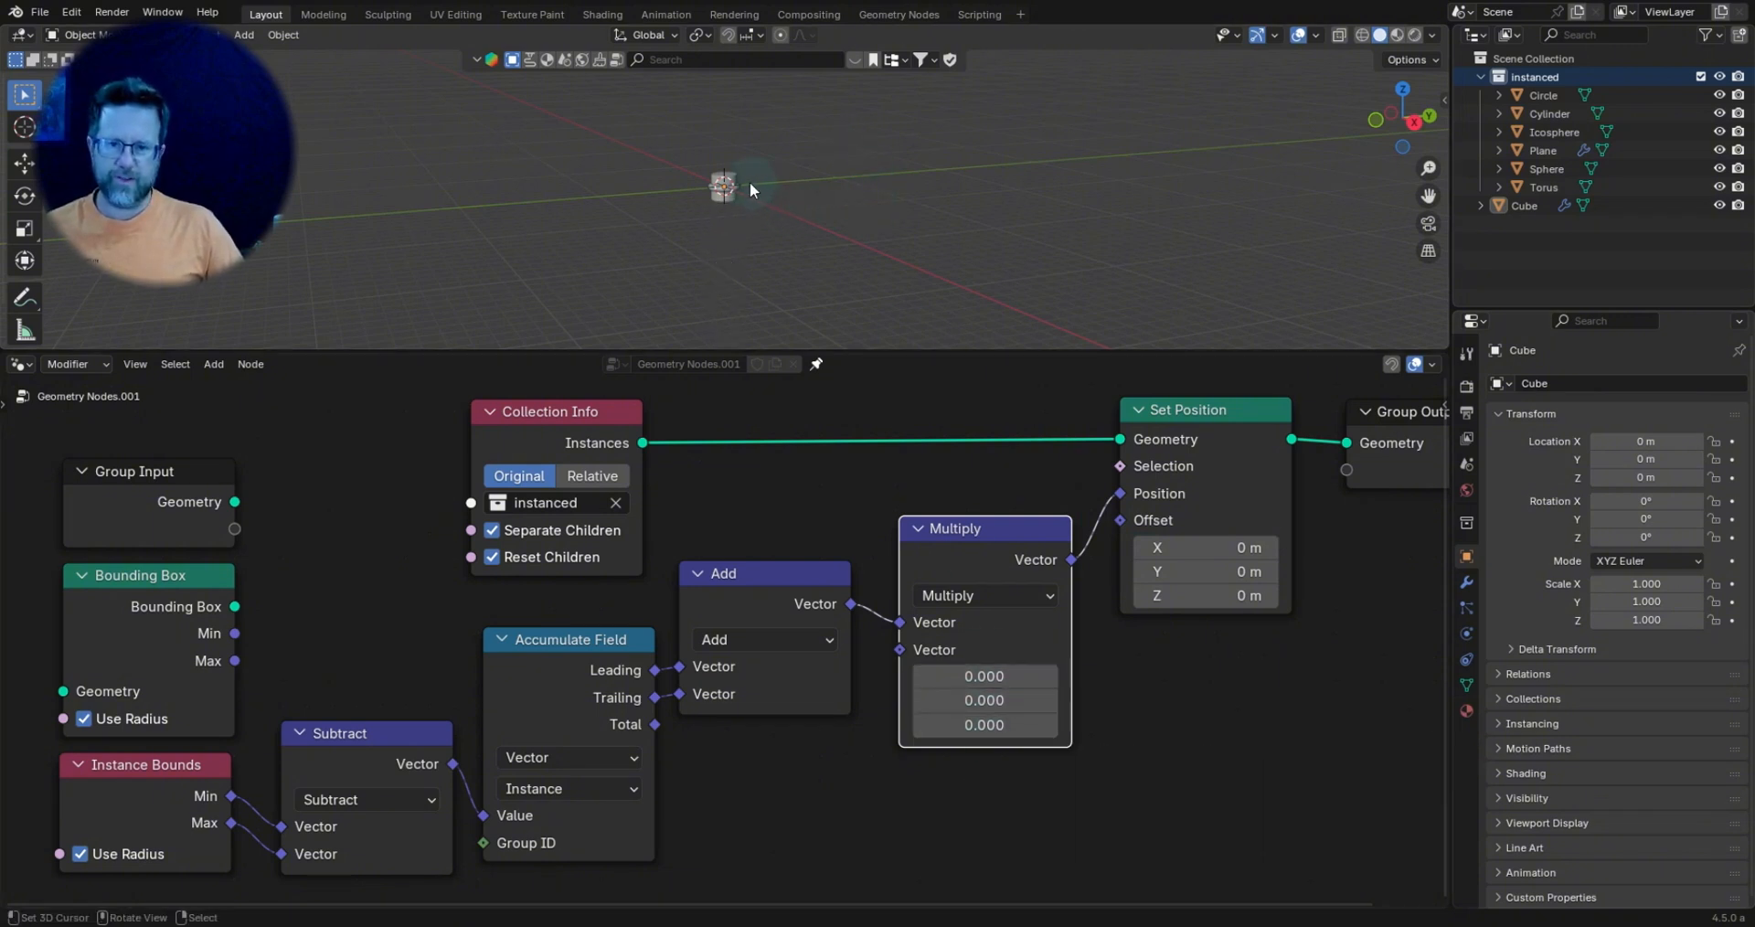
Focus the viewport on the overlapping objects and try X factors of 1.5 and 0.5 in the Multiply node.
click(736, 185)
key(f)
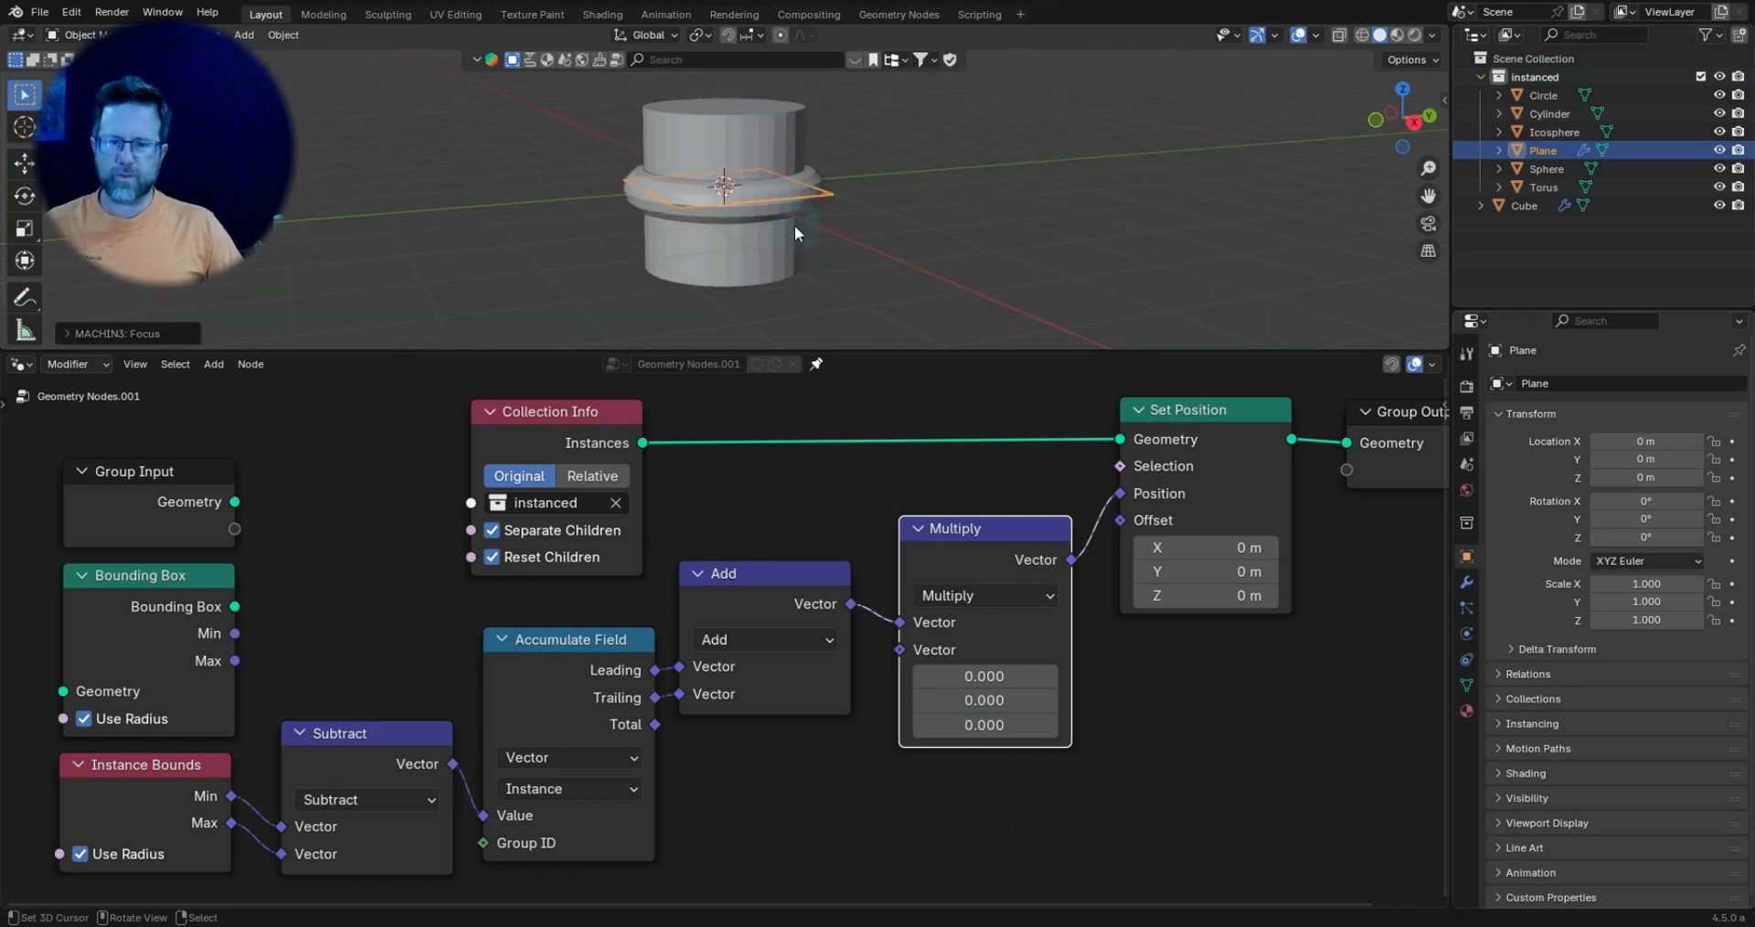
drag(981, 676, 983, 676)
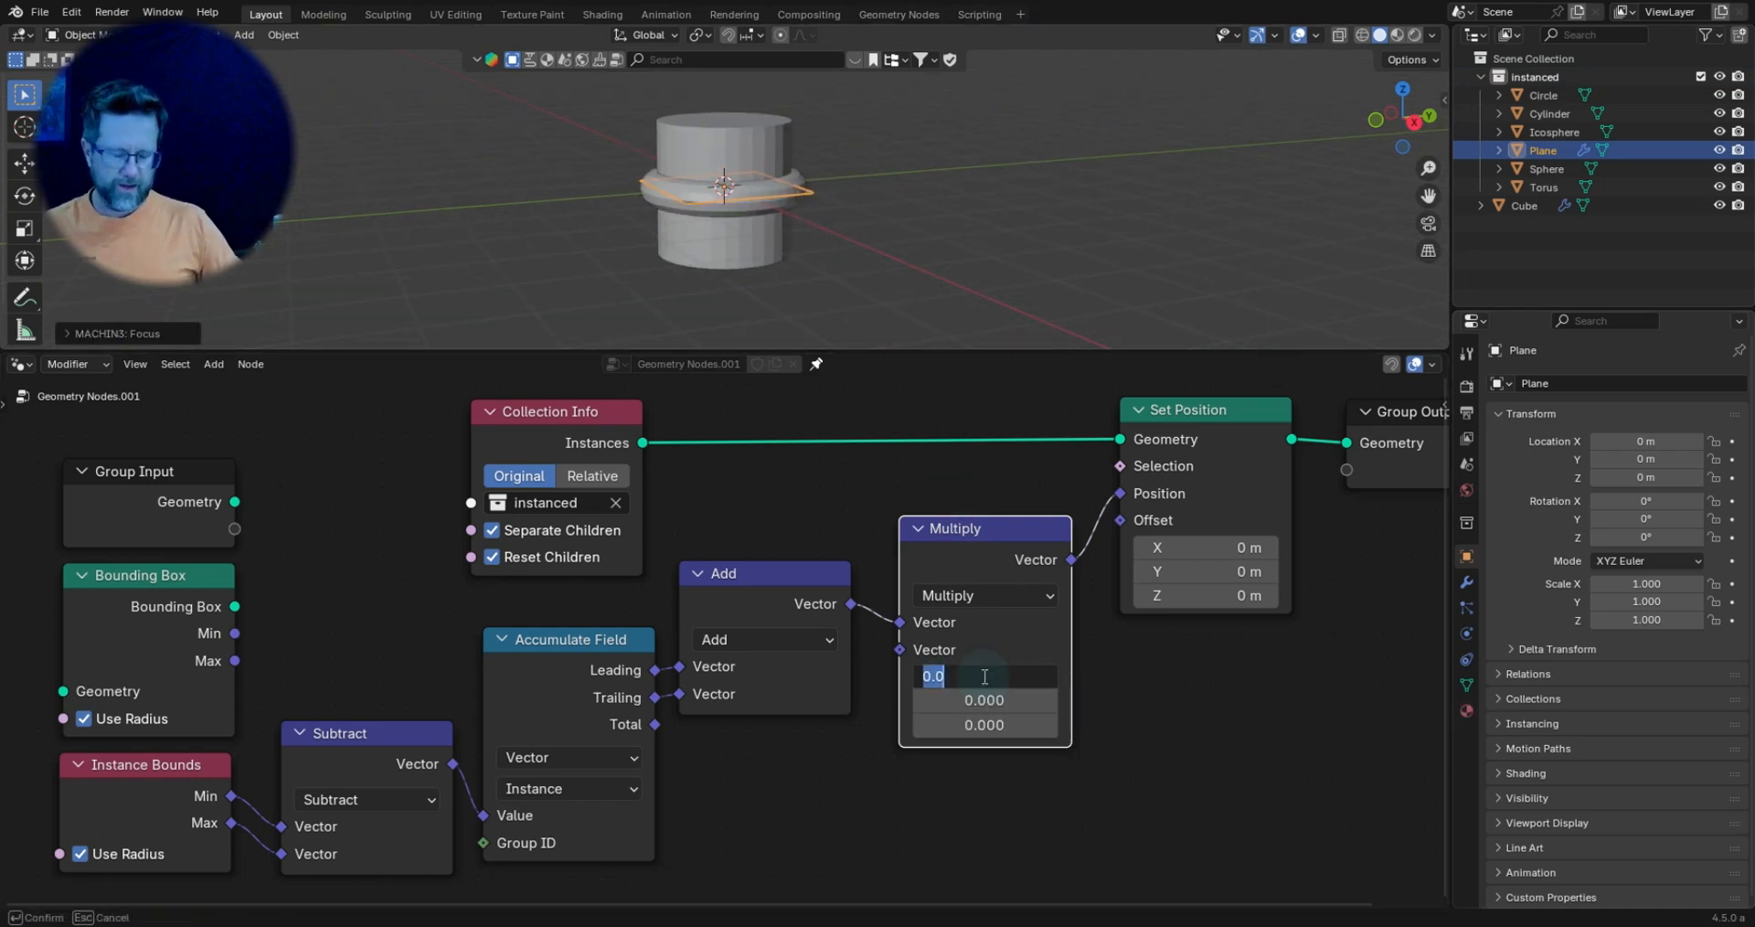
key(Return)
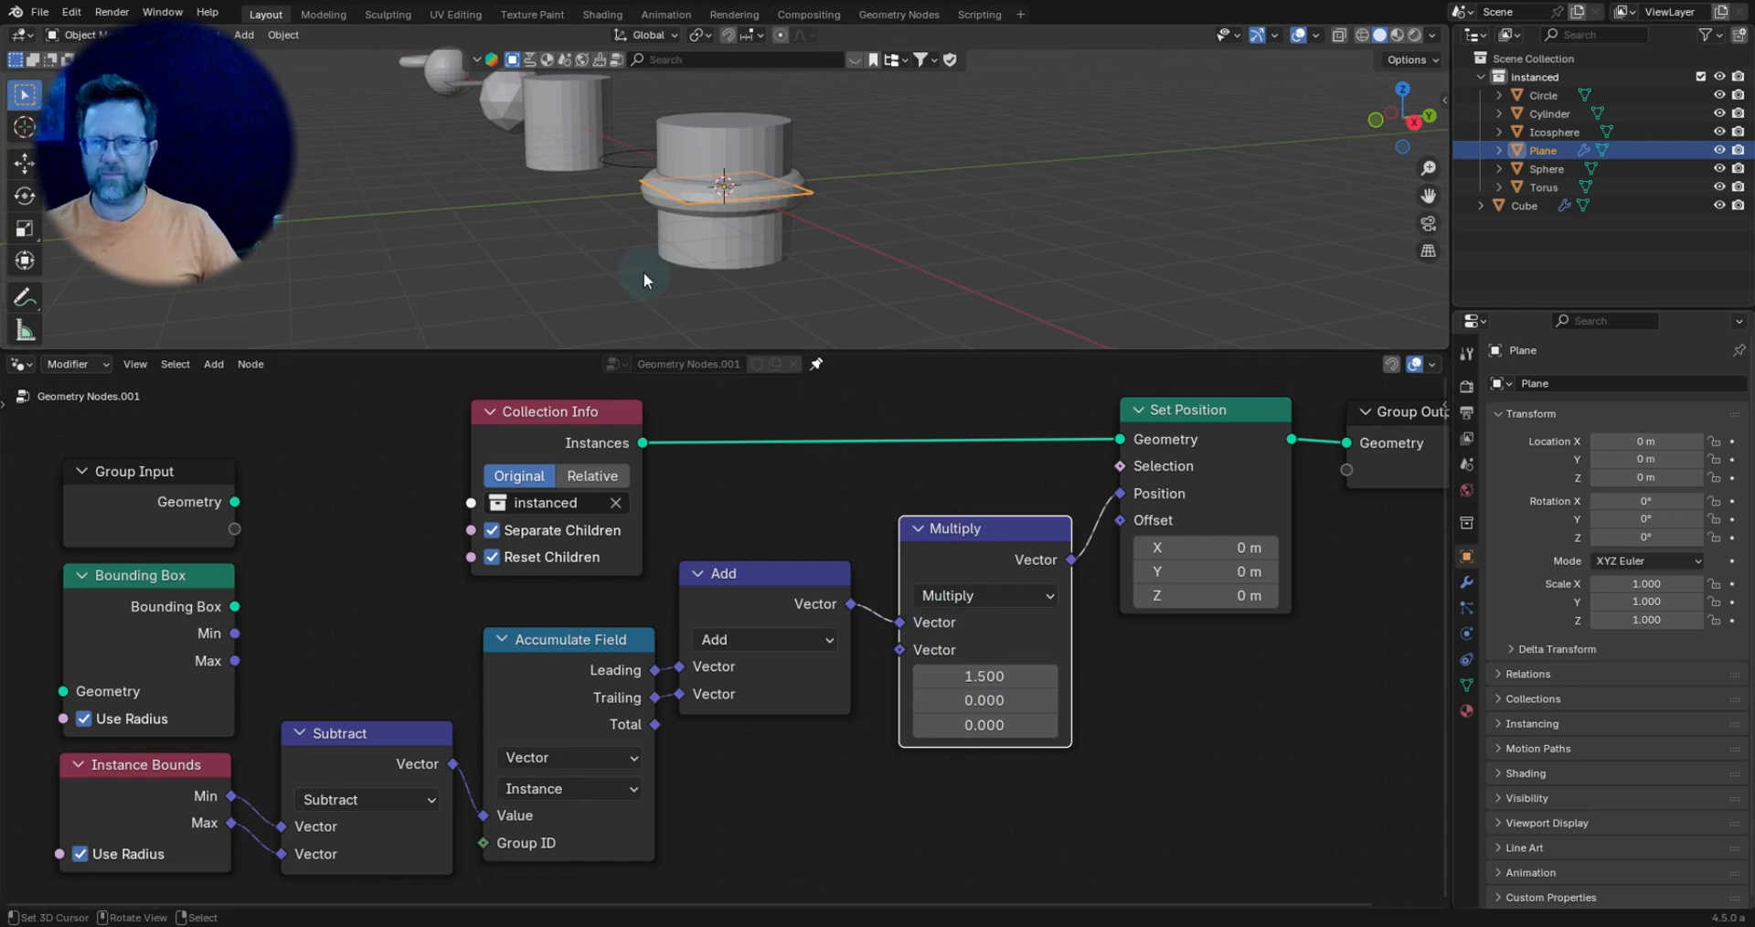
middle_drag(643, 272, 863, 217)
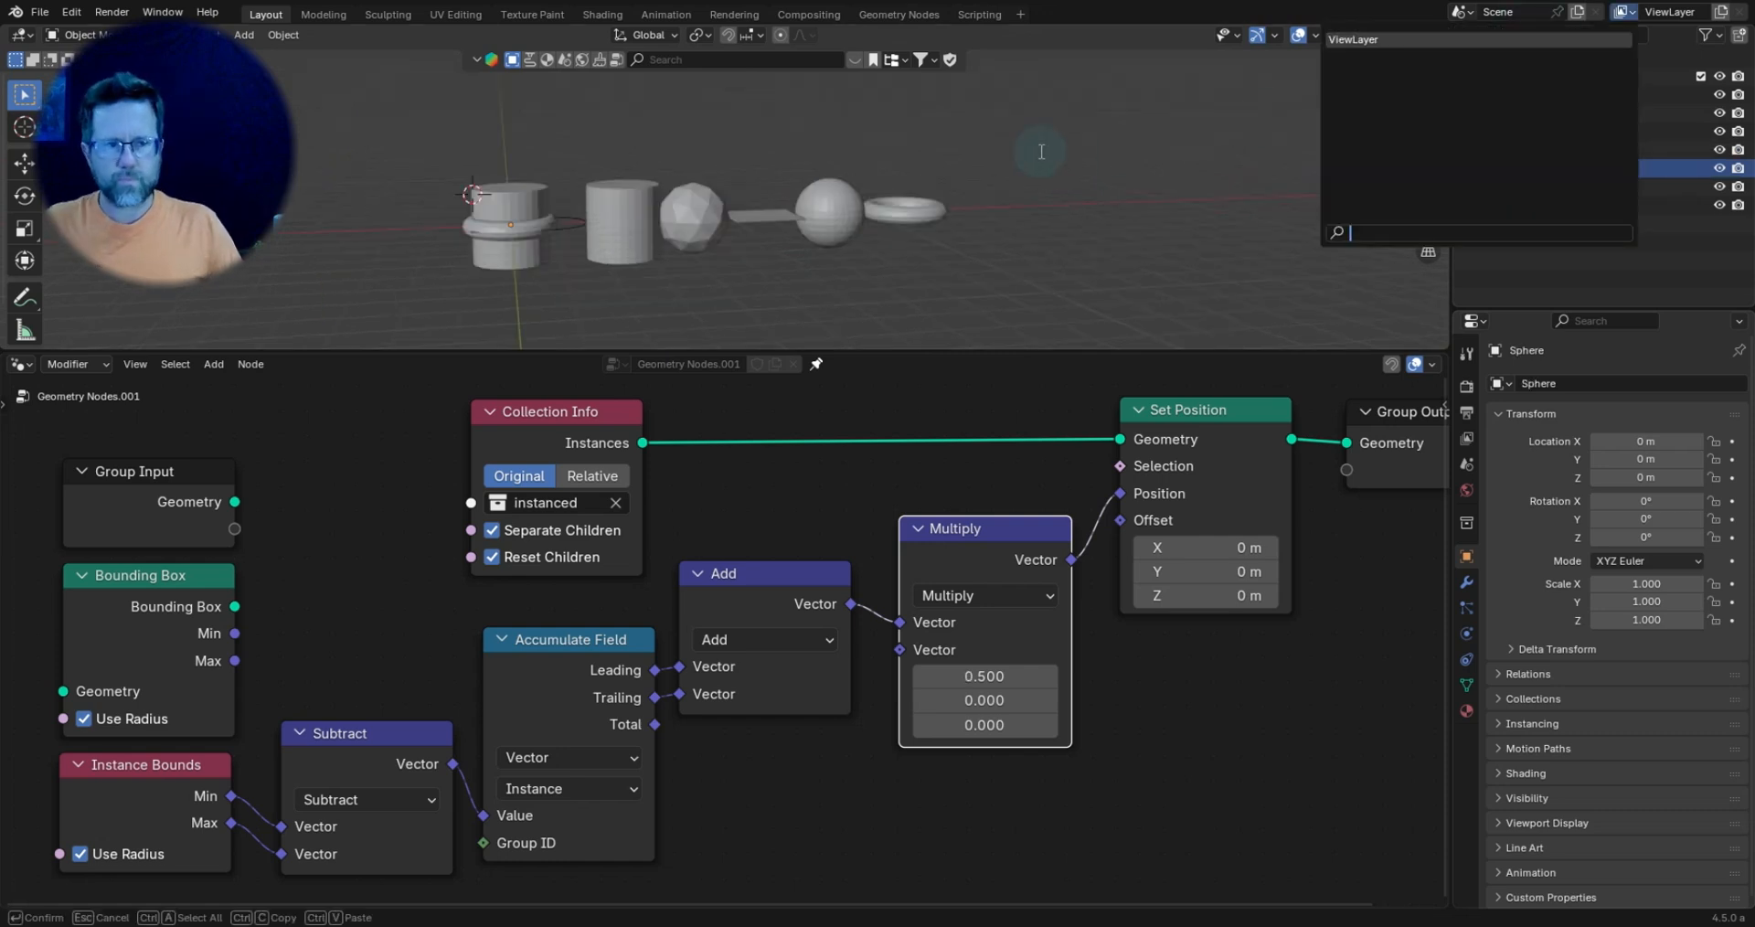
Select the Cube that carries the instances and hide the source objects from Circle through Torus.
click(881, 190)
click(881, 190)
mouse_move(874, 174)
shift+middle_down()
mouse_move(910, 201)
mouse_move(899, 163)
shift+middle_up()
scroll(910, 201, up, 2)
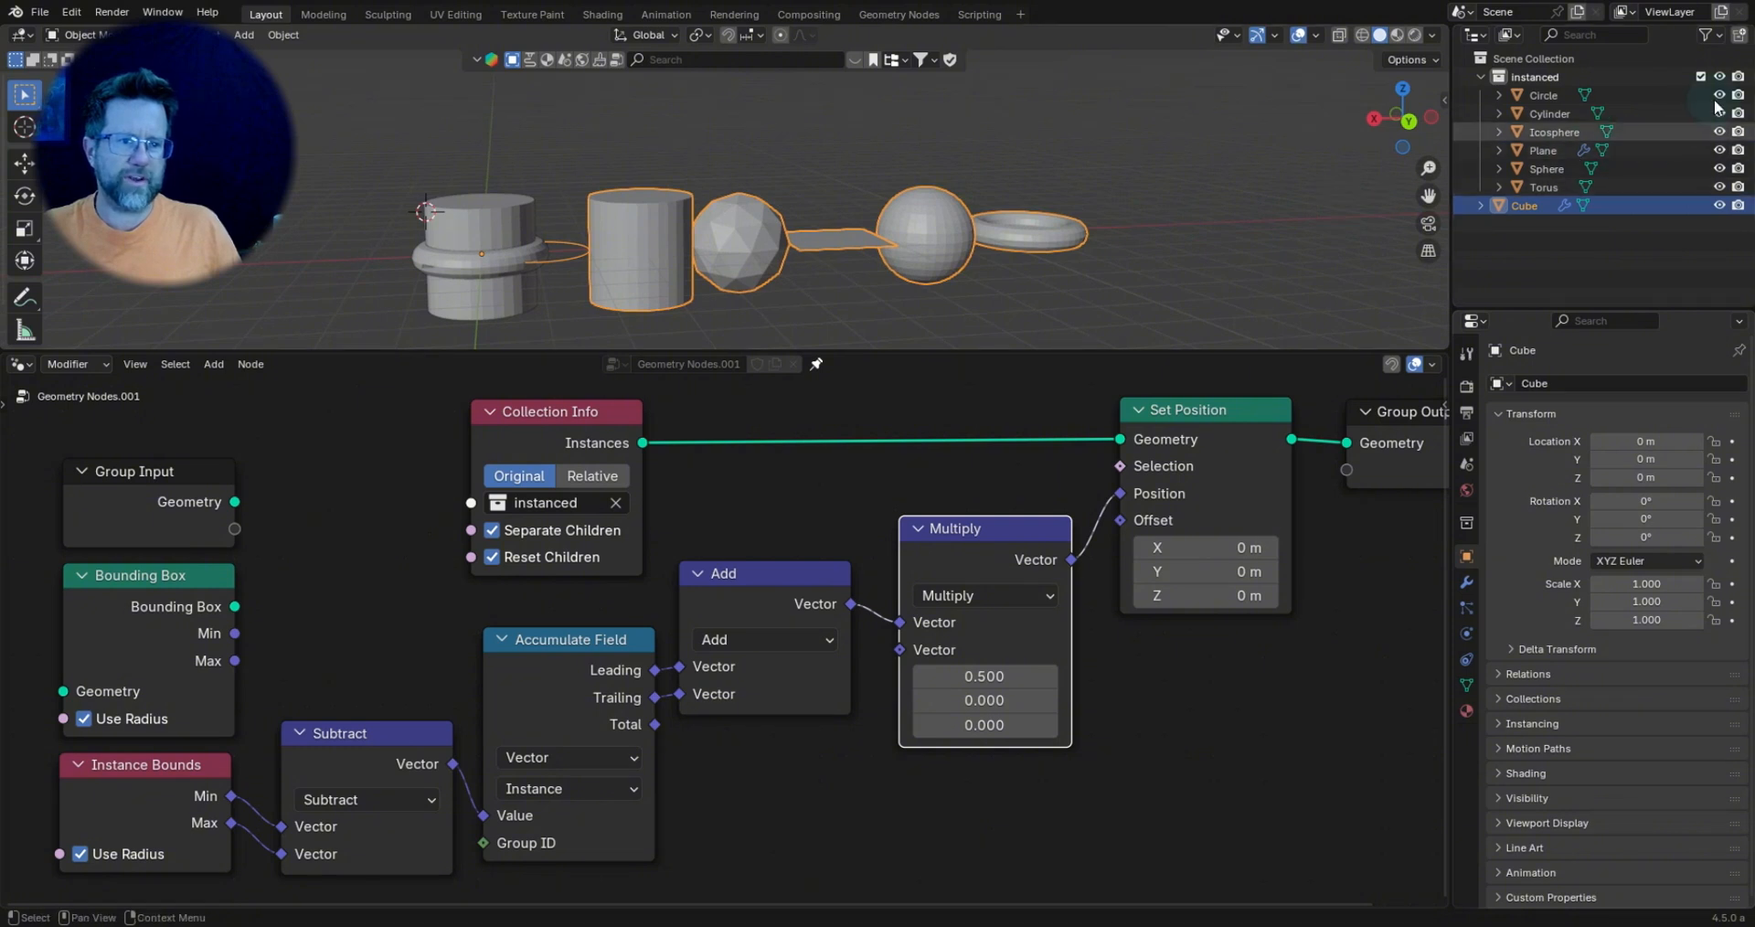
drag(1720, 96, 1719, 186)
Set the Multiply node's X factor to 0 and its Z factor to 0.5 to stack the instances vertically.
middle_drag(1003, 160, 996, 274)
mouse_move(984, 676)
mouse_down()
mouse_move(965, 675)
mouse_move(993, 676)
mouse_up()
text(0)
key(Tab)
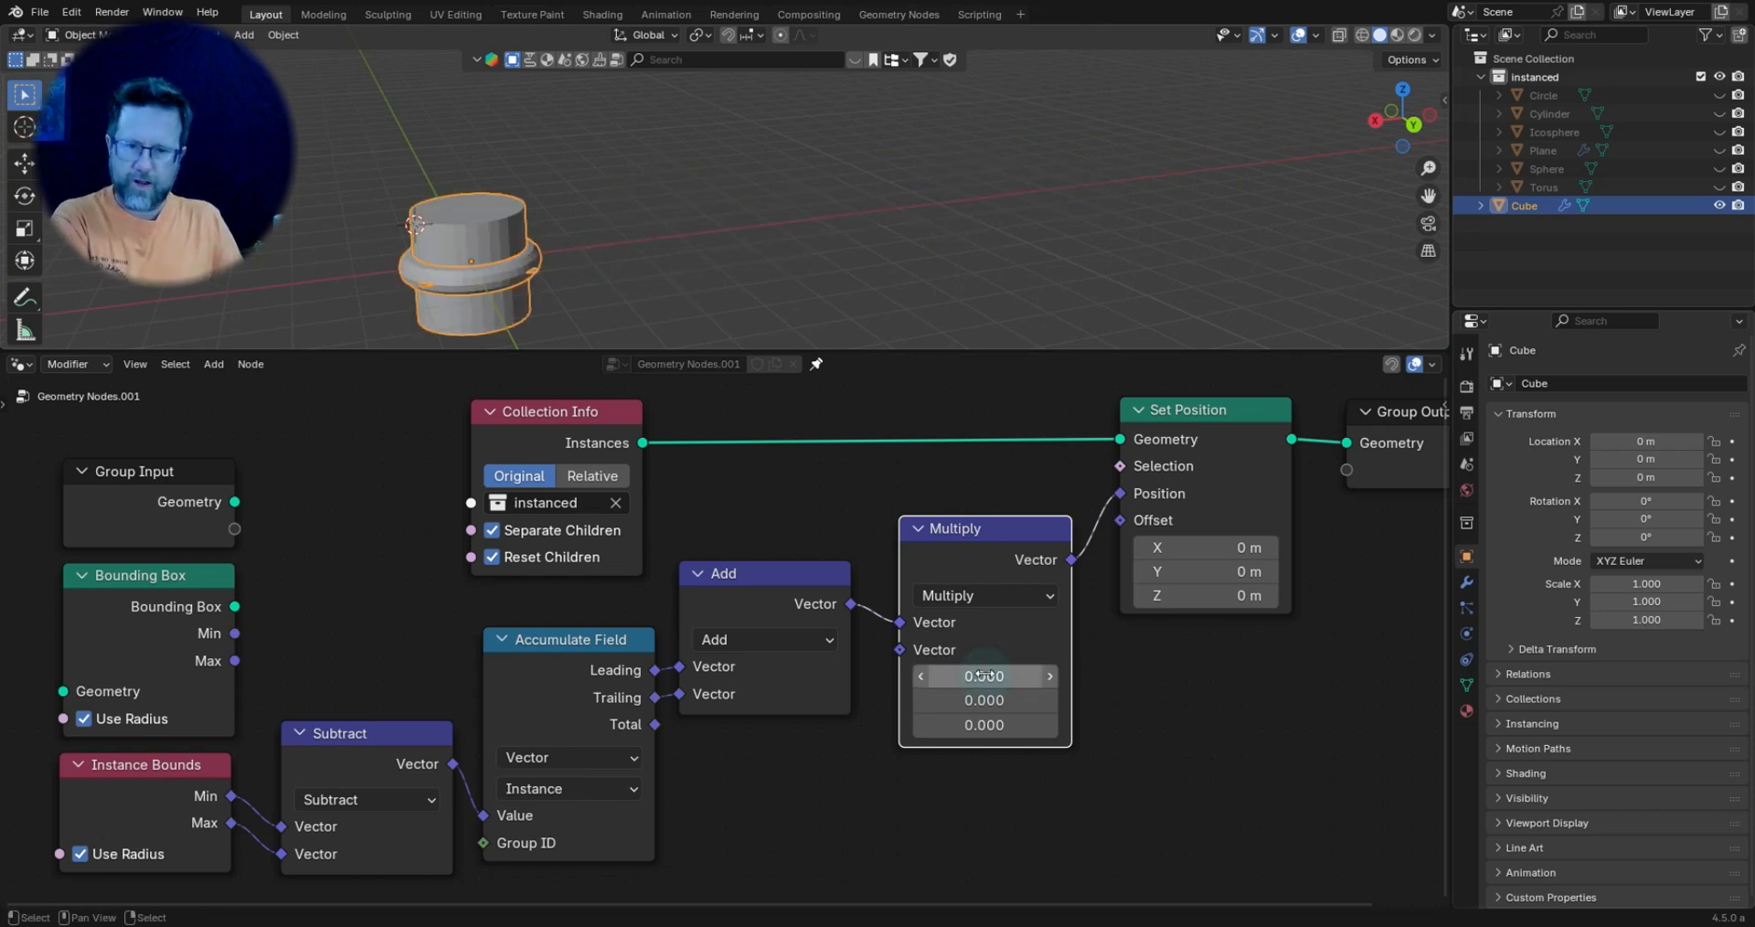
key(Tab)
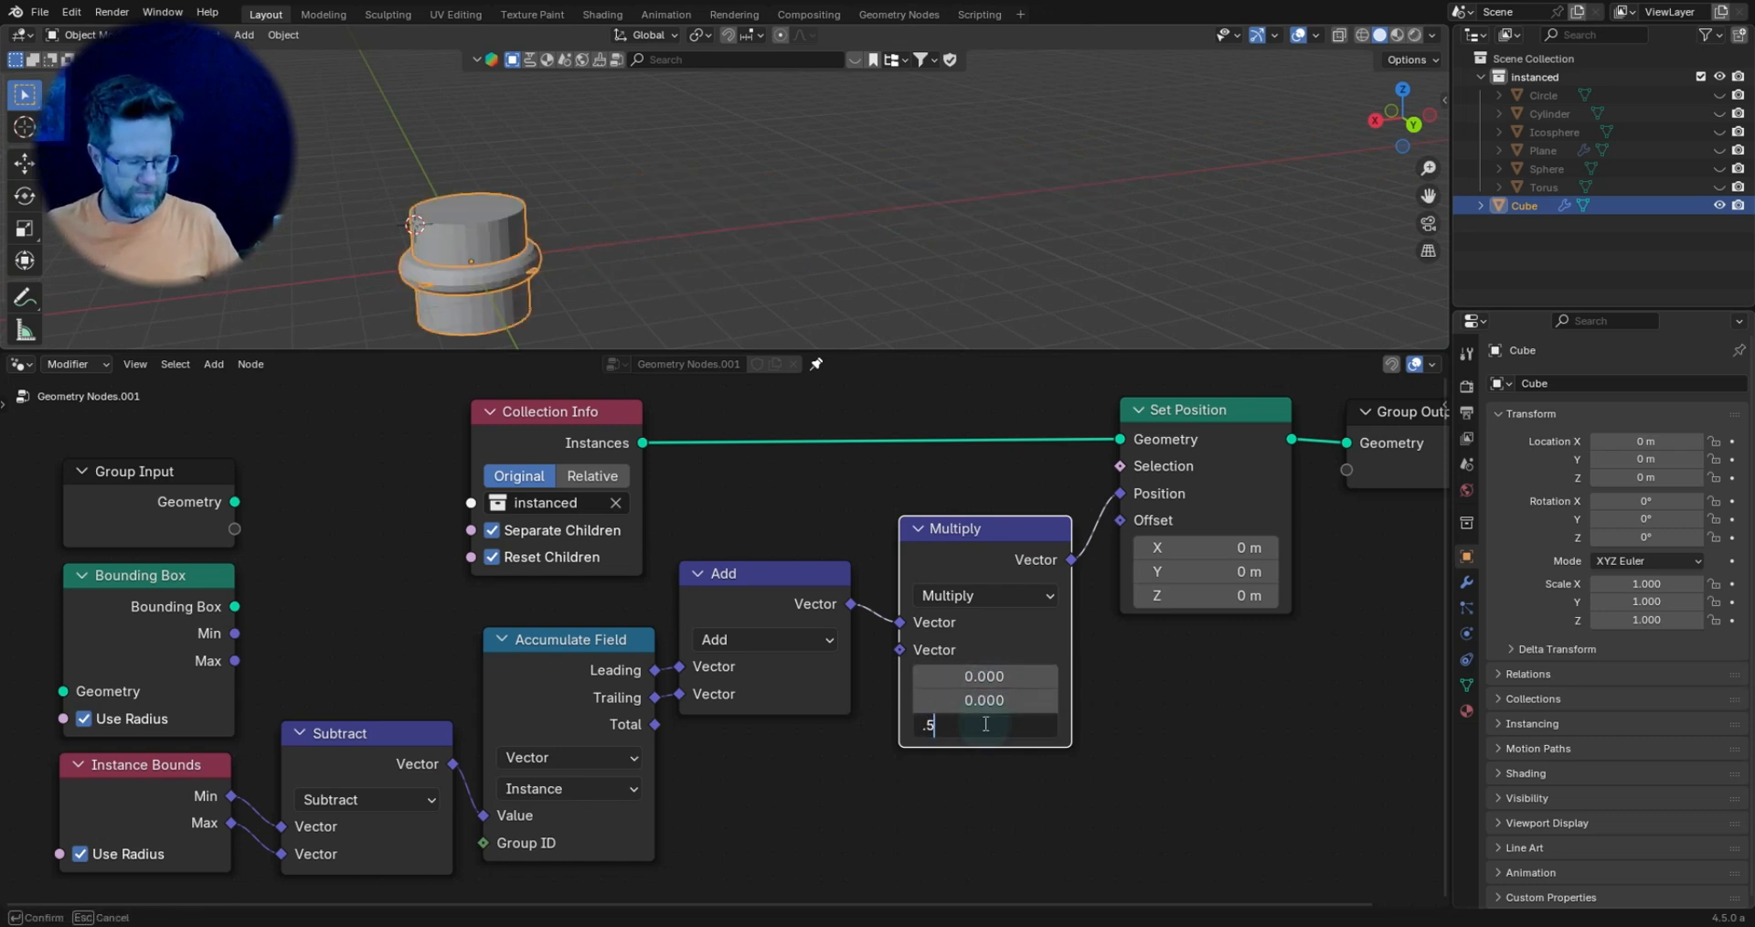
text(.5)
key(Return)
Examine the stacked instances from the side in an enlarged 3D viewport.
middle_drag(777, 281, 870, 179)
scroll(870, 179, up, 4)
scroll(868, 174, down, 2)
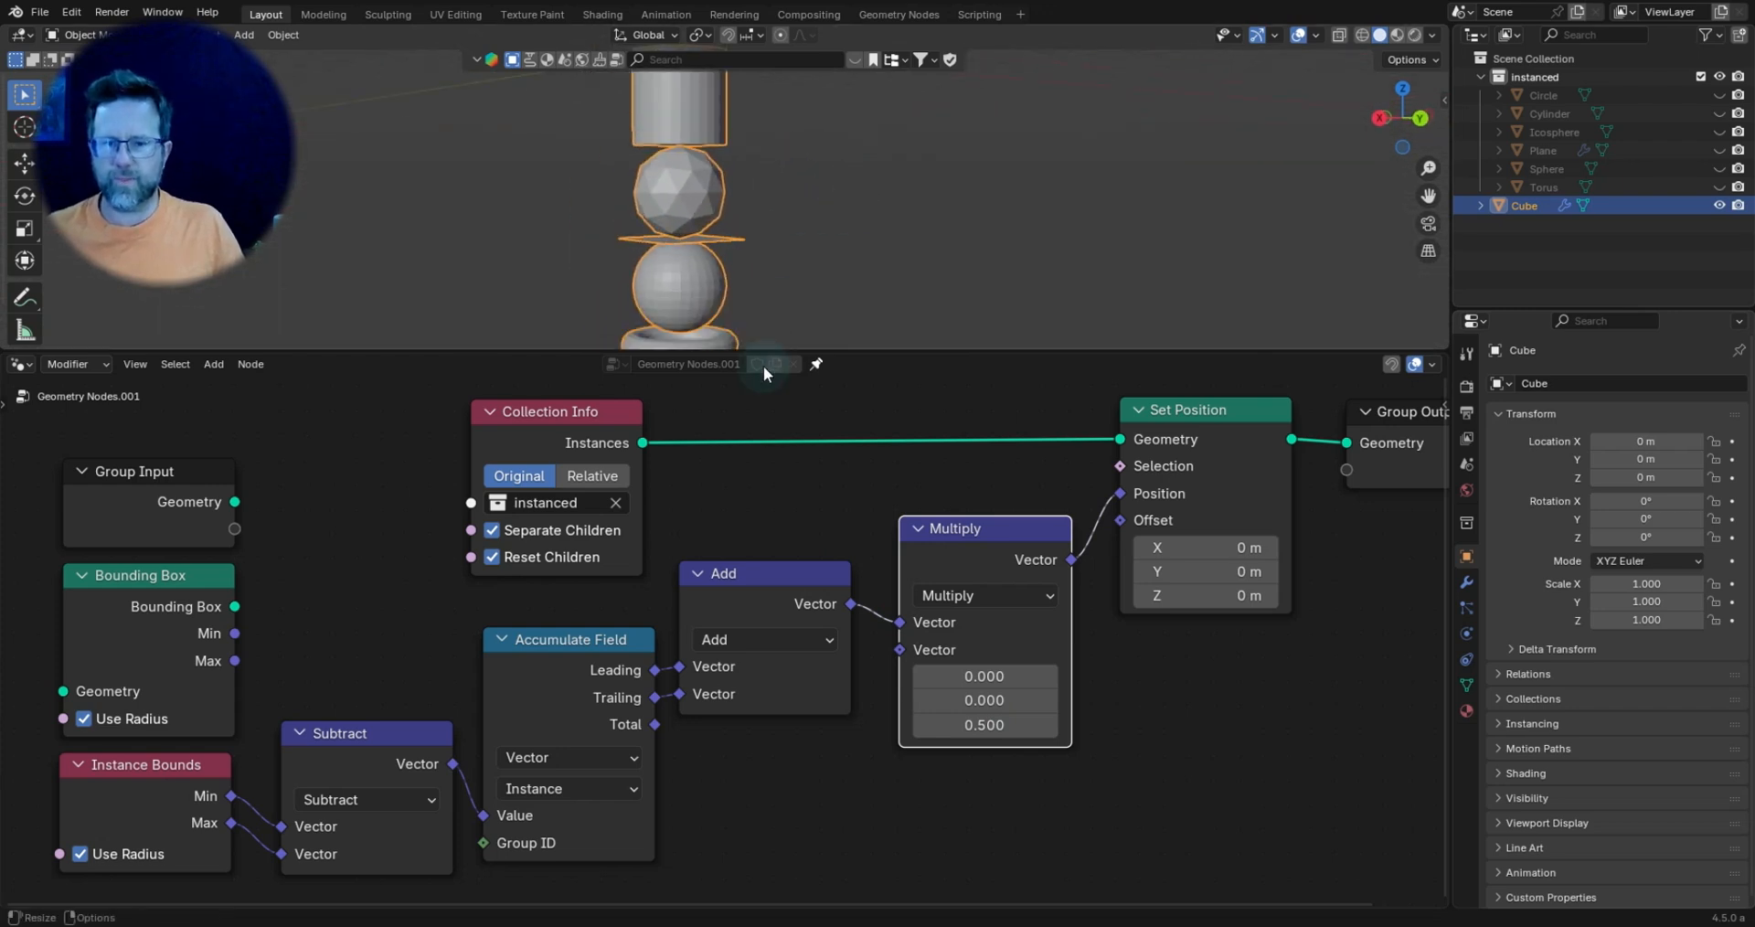
drag(764, 352, 808, 498)
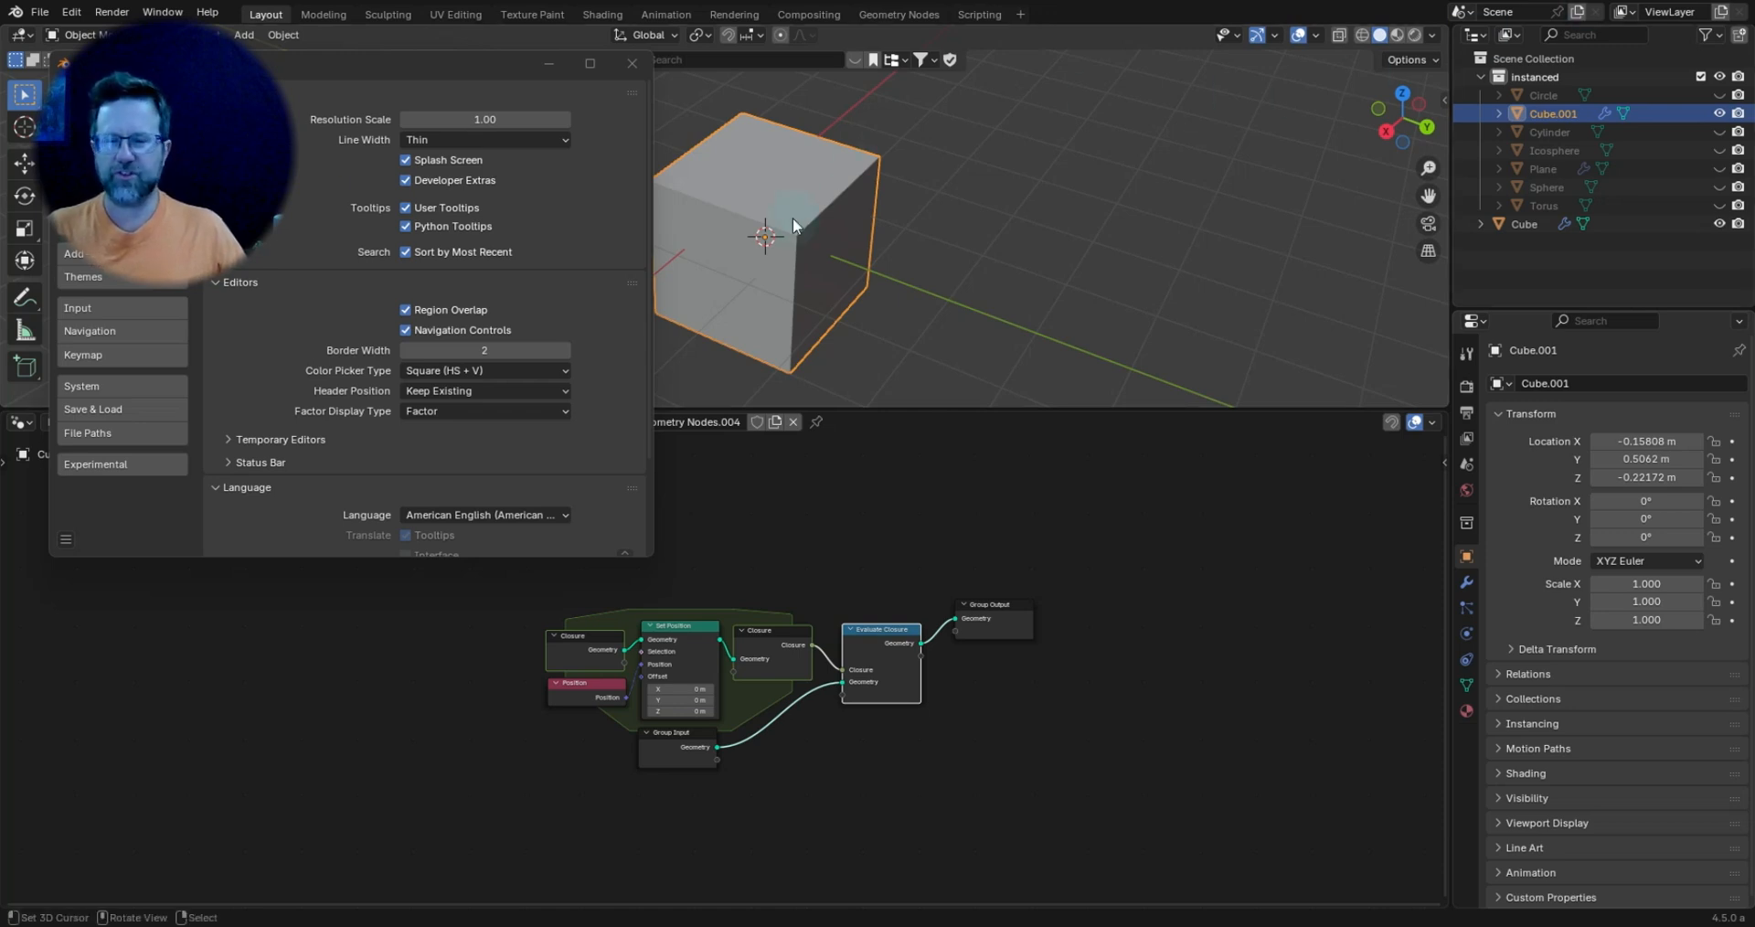
Show the Experimental settings in the Preferences.
click(279, 35)
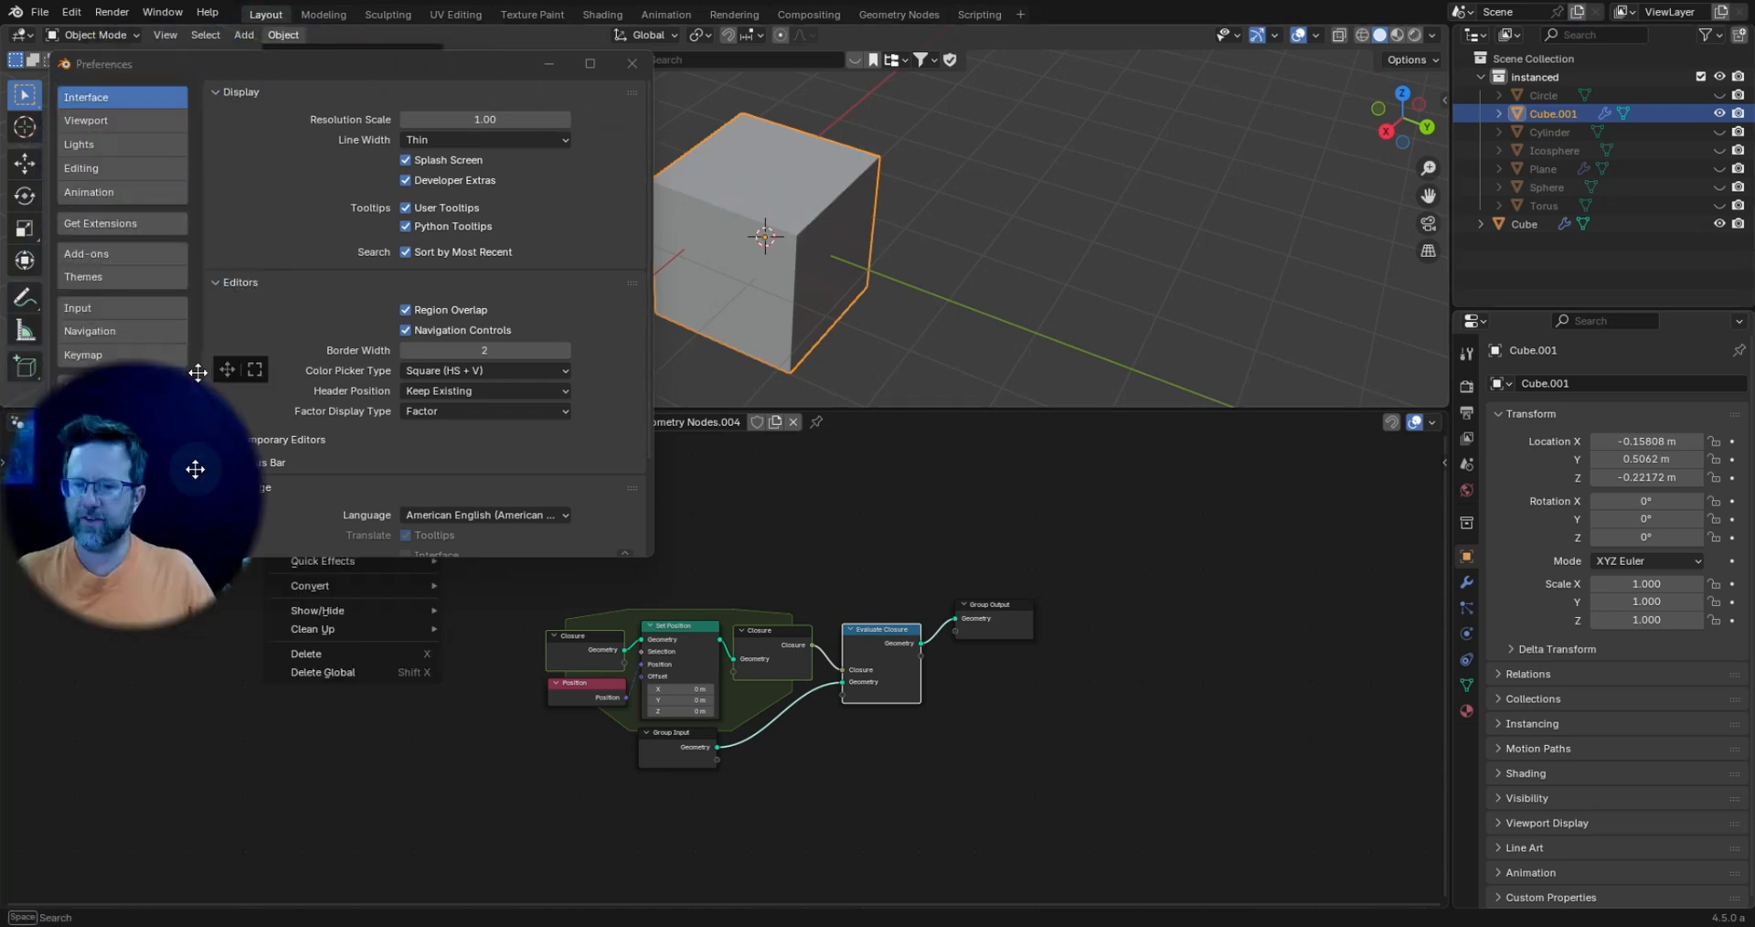
click(355, 321)
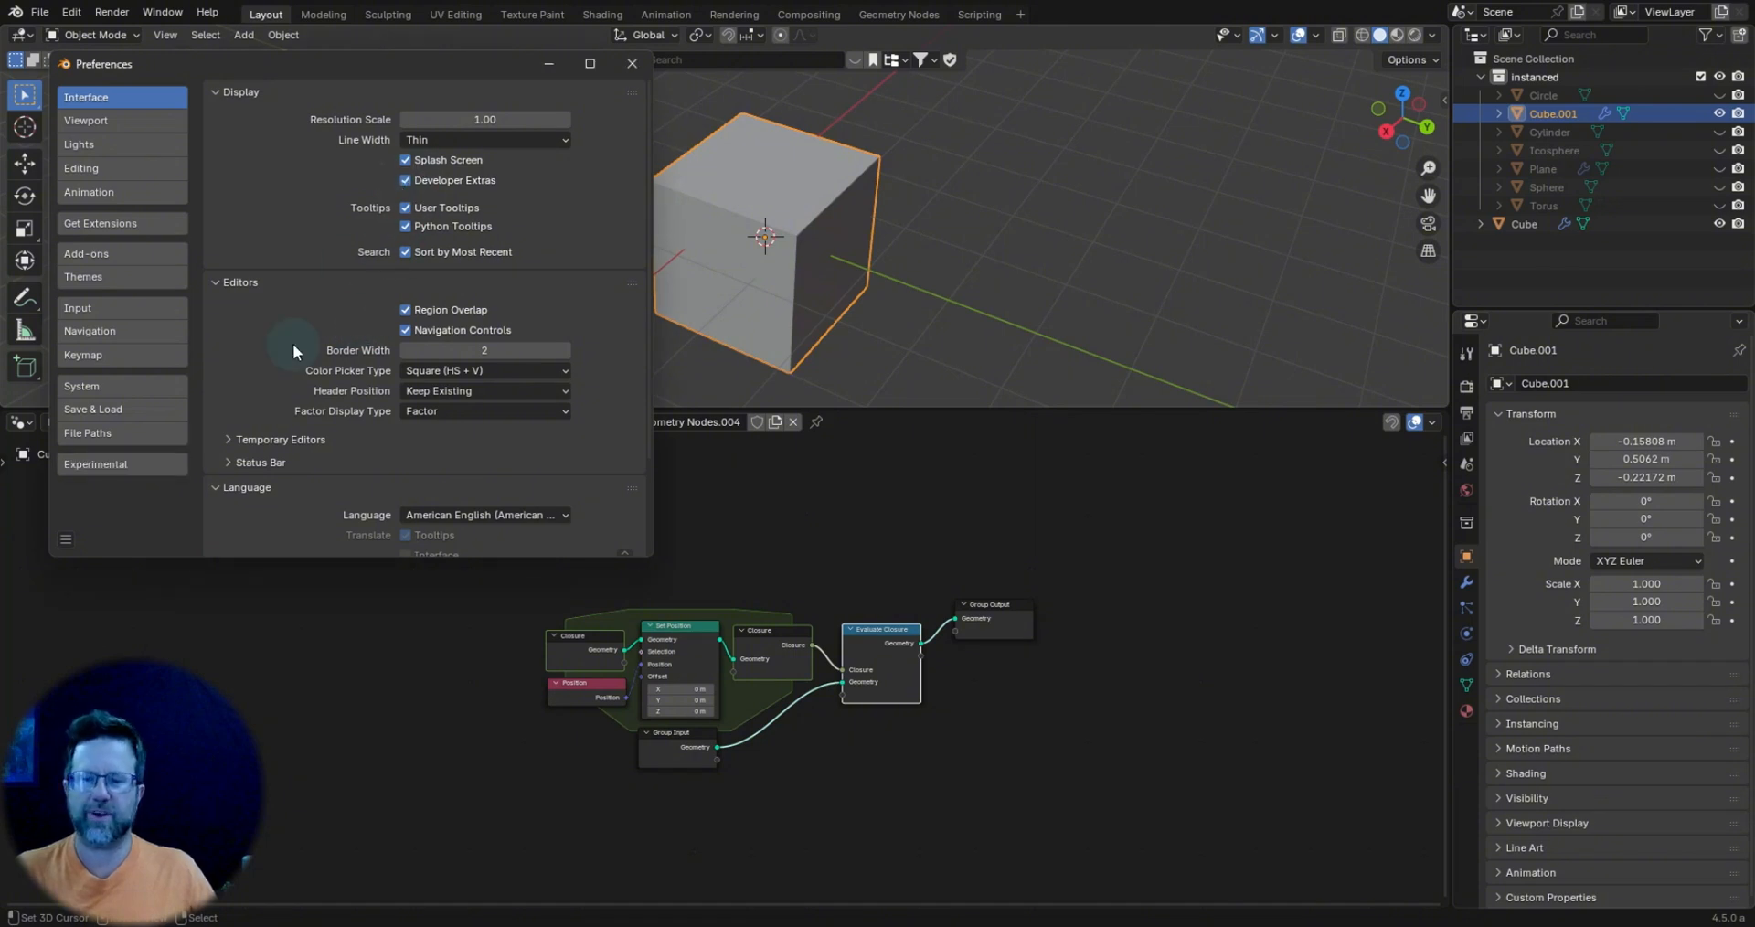
click(101, 466)
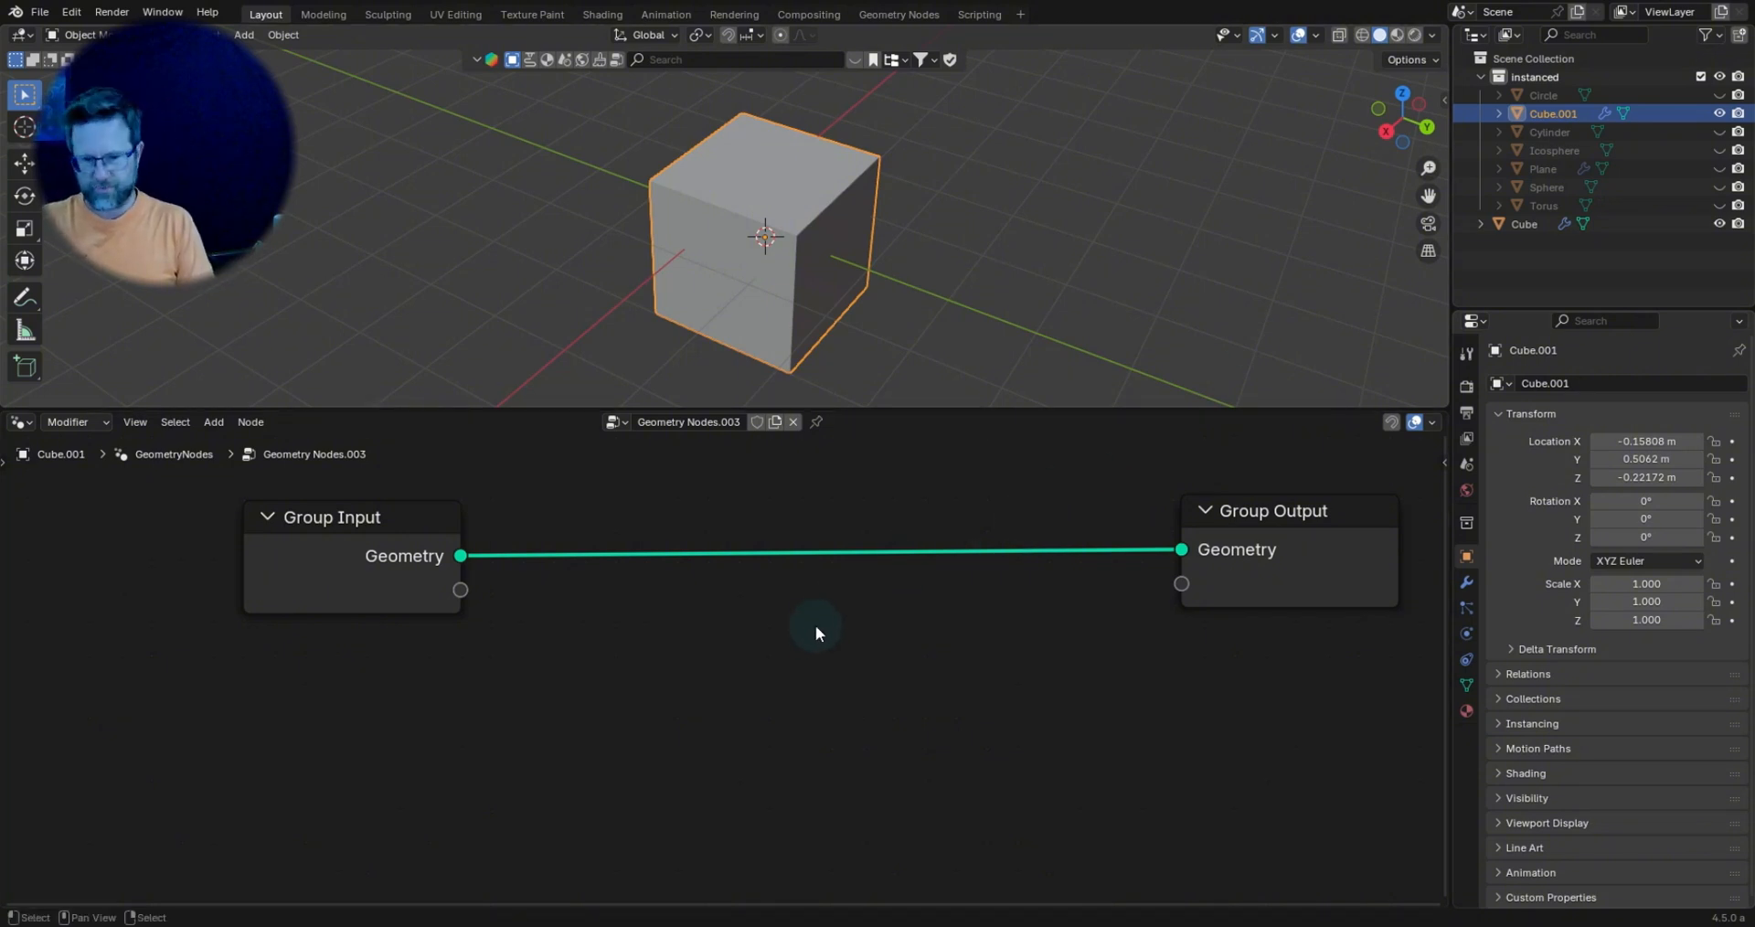
Add a Combine Bundle node below the link between Group Input and Group Output.
key(shift+a)
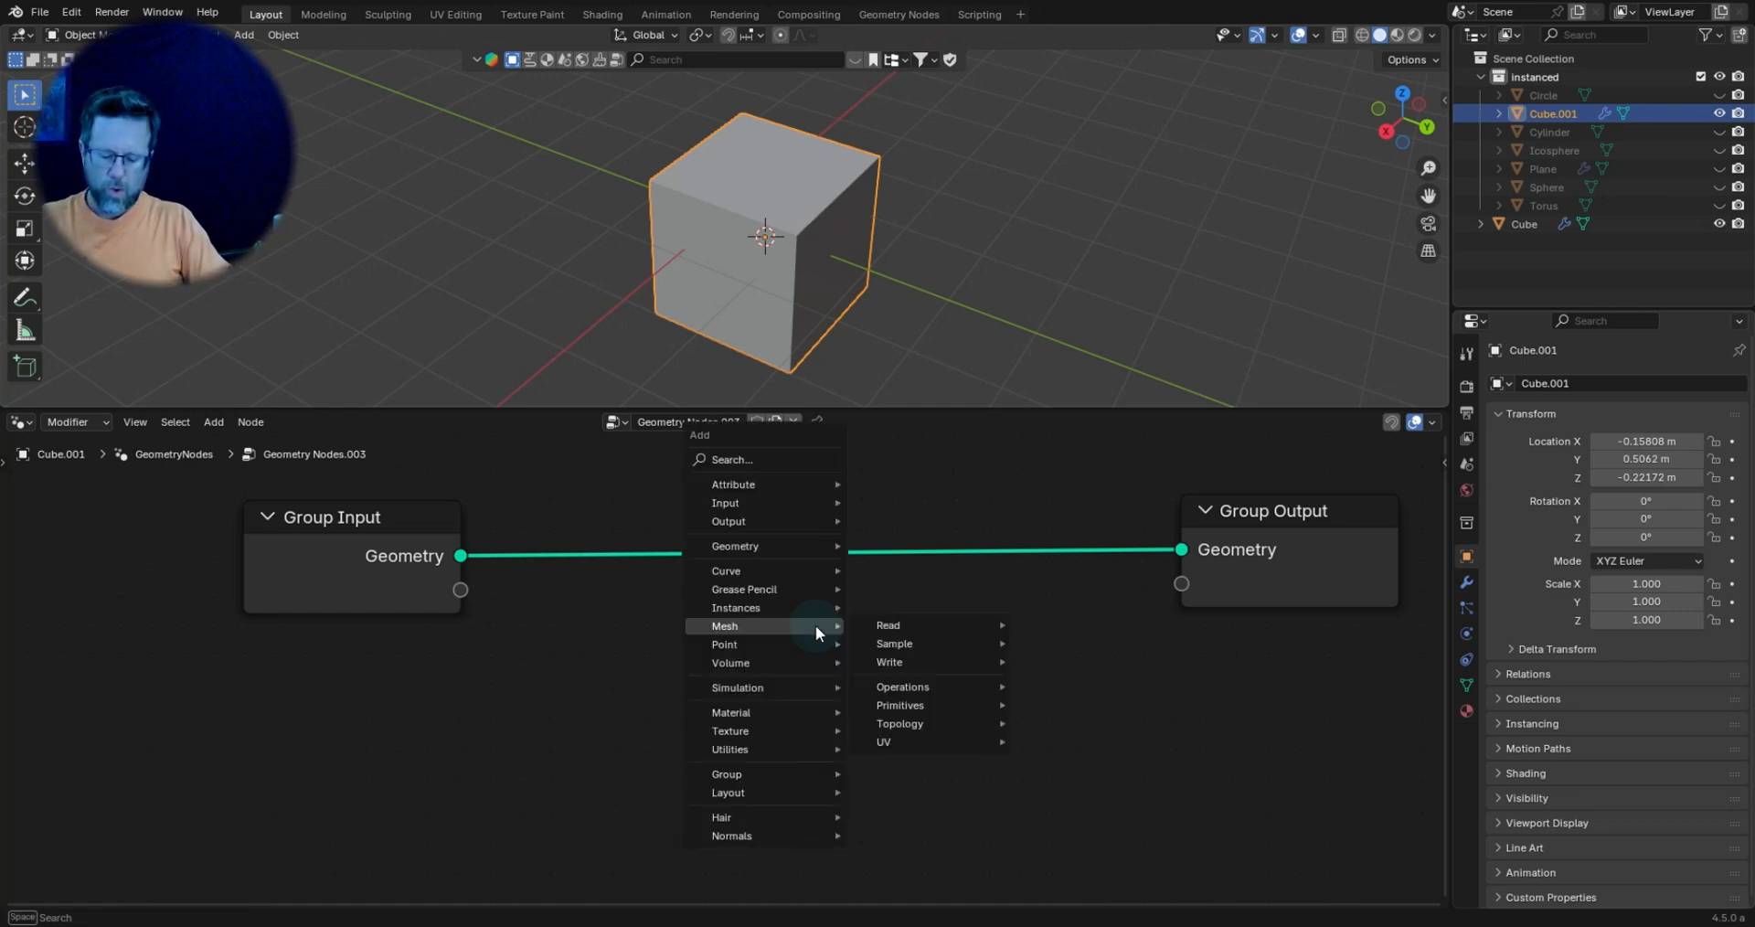
text(budn)
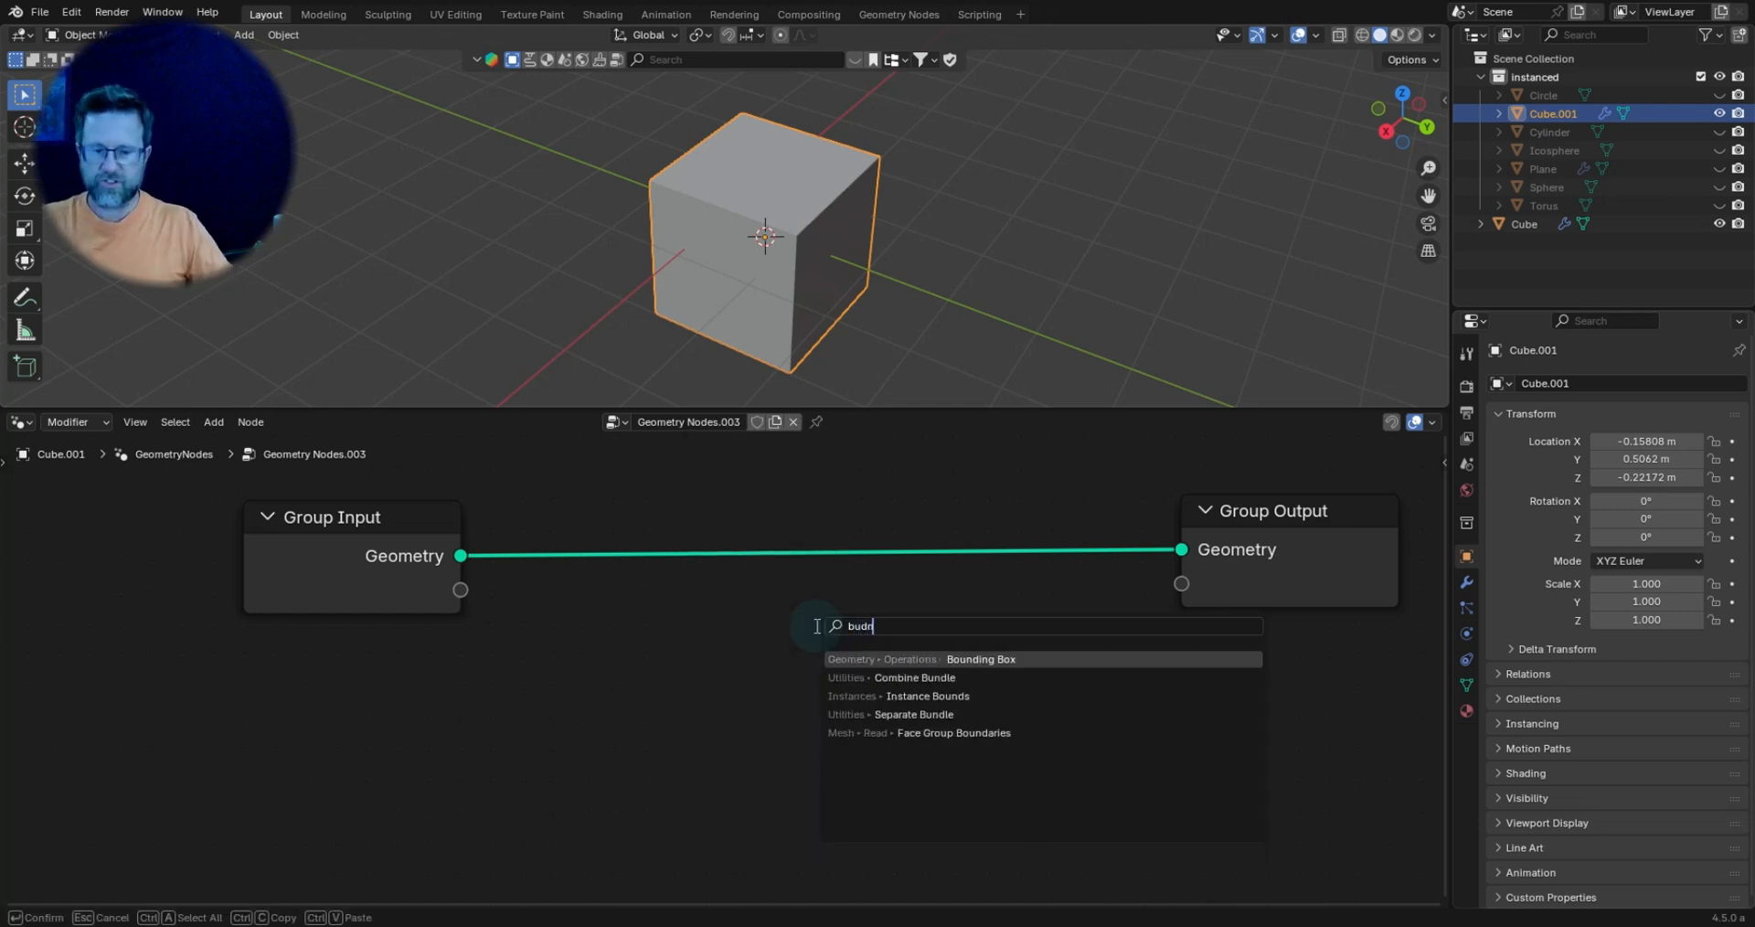
click(916, 680)
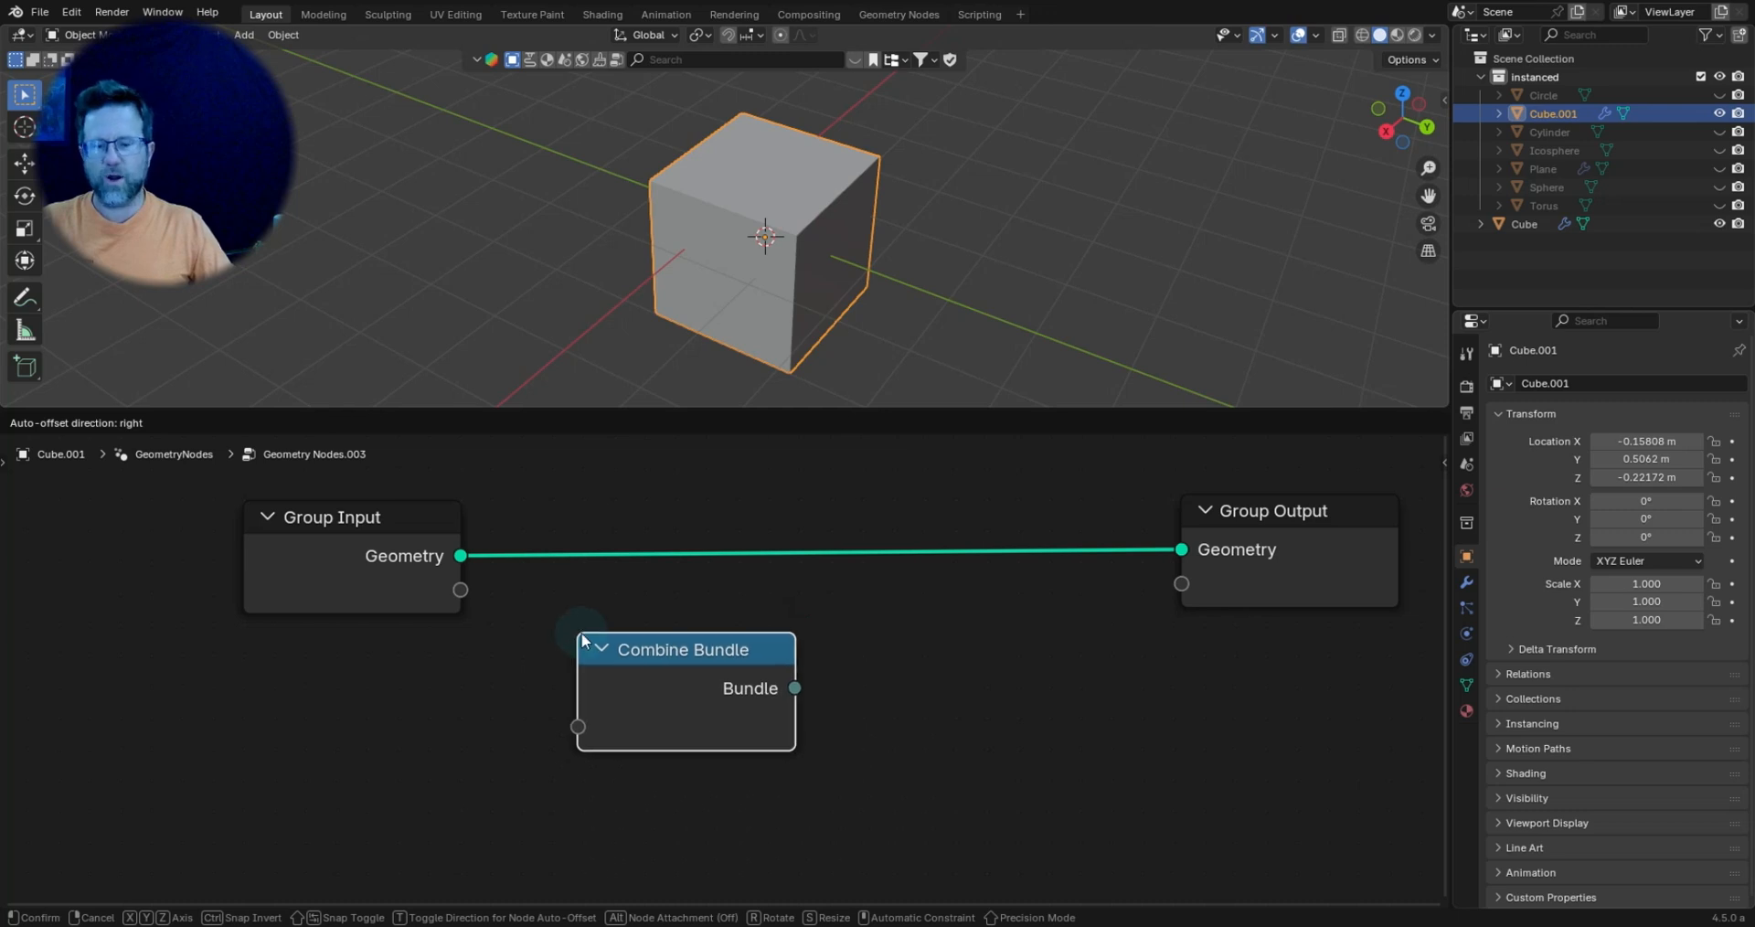
click(582, 644)
Add a Cube mesh primitive node, link its Mesh output into Combine Bundle and hide its unused sockets.
scroll(413, 660, down, 2)
key(shift+a)
text(cu)
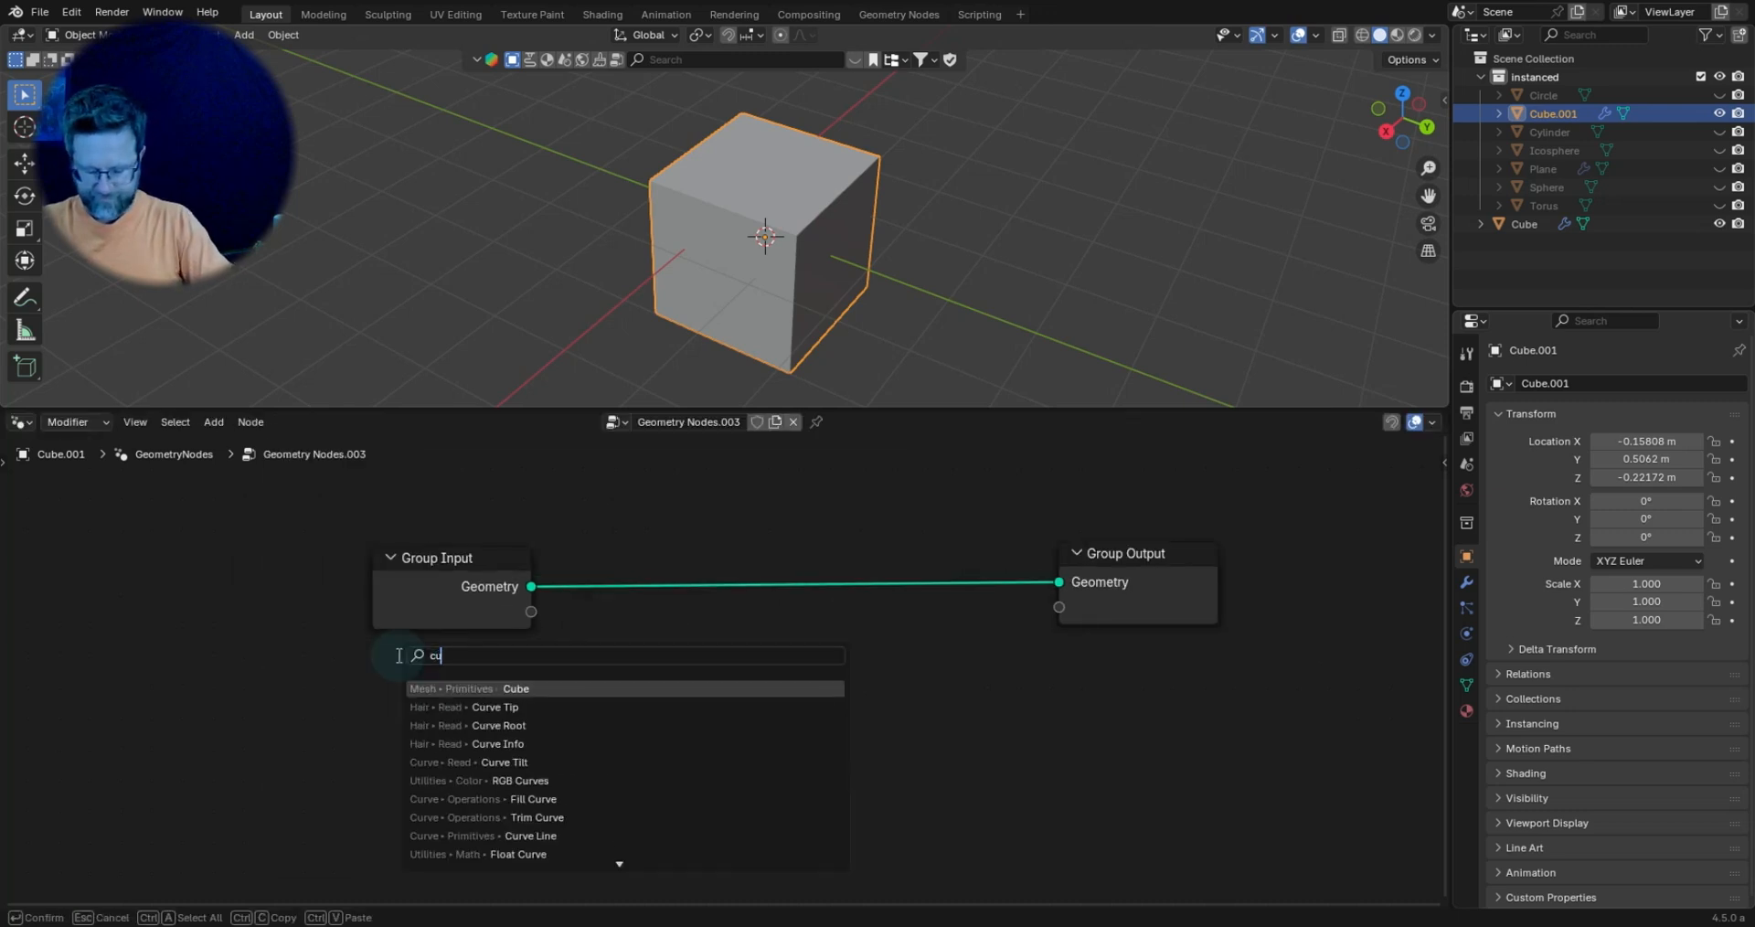
text(be)
key(Return)
click(405, 664)
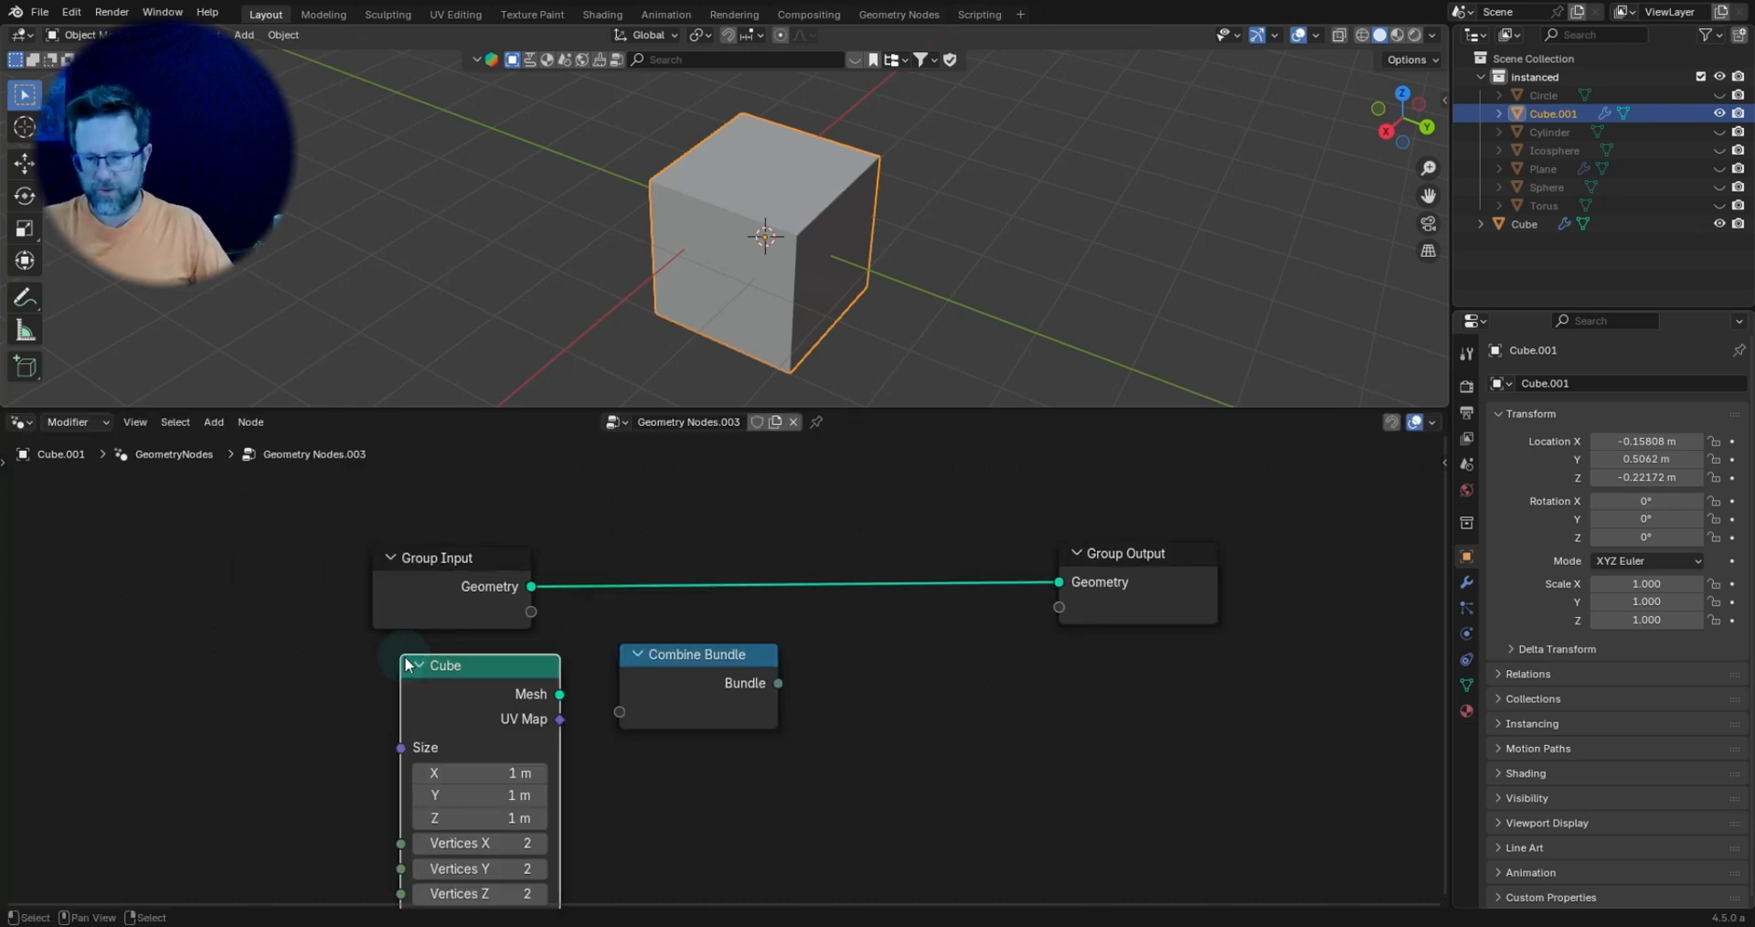
drag(559, 694, 619, 711)
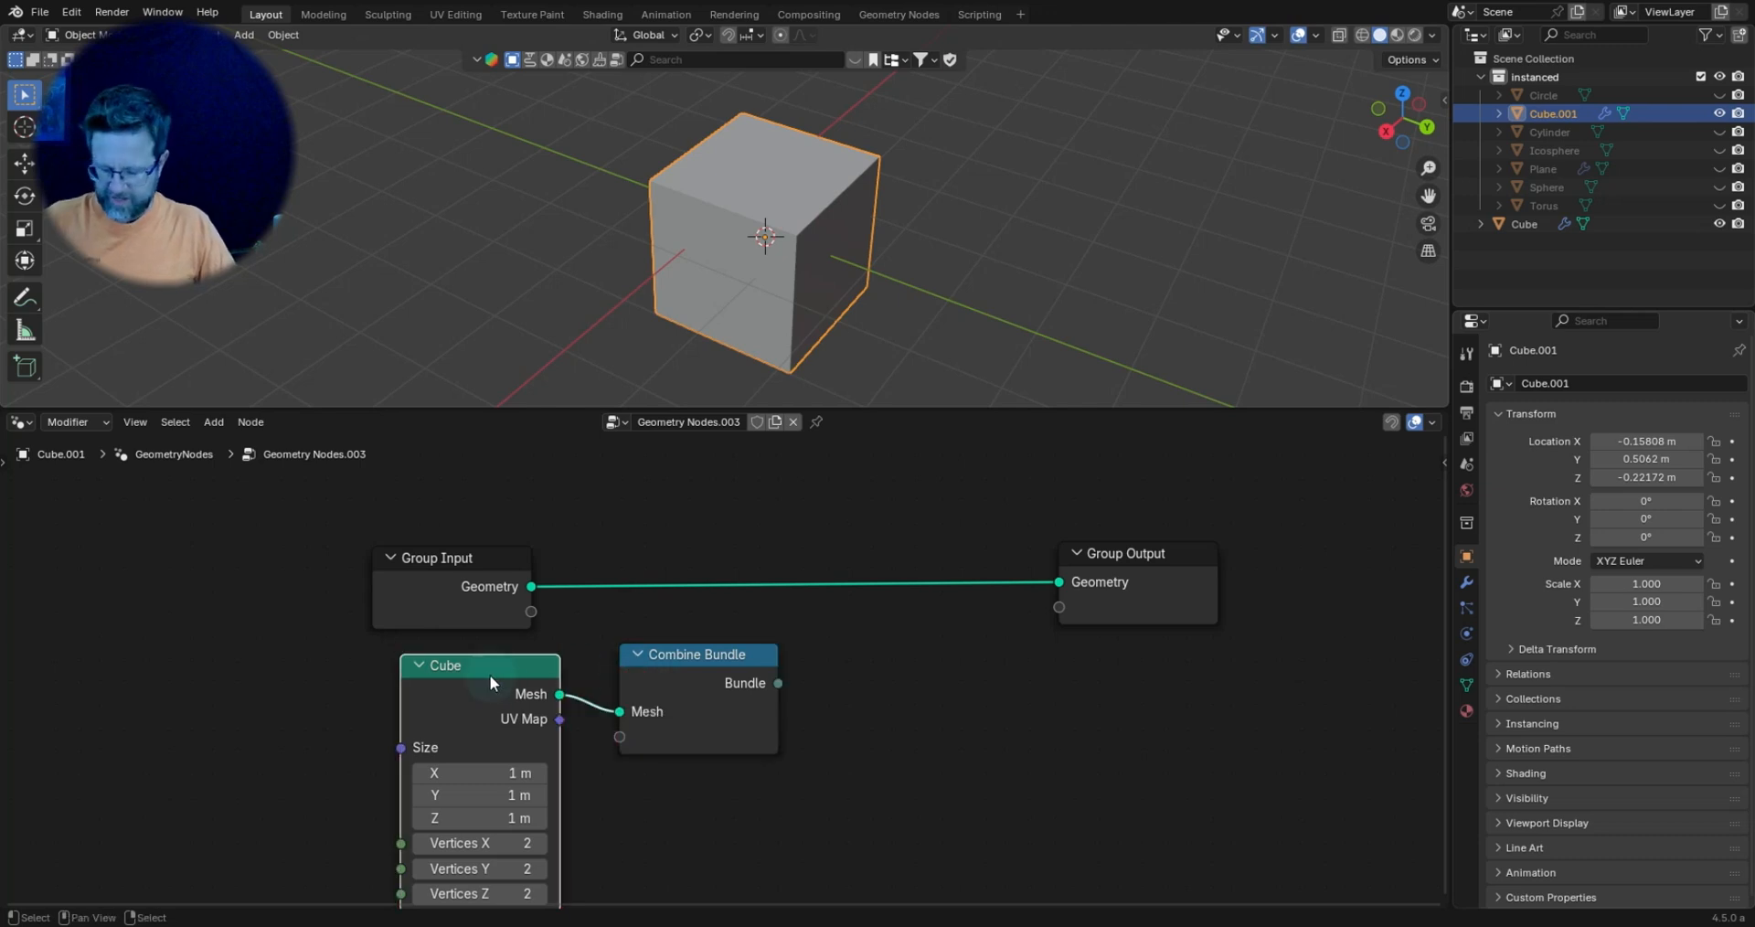
key(ctrl+h)
drag(490, 674, 468, 676)
key(c)
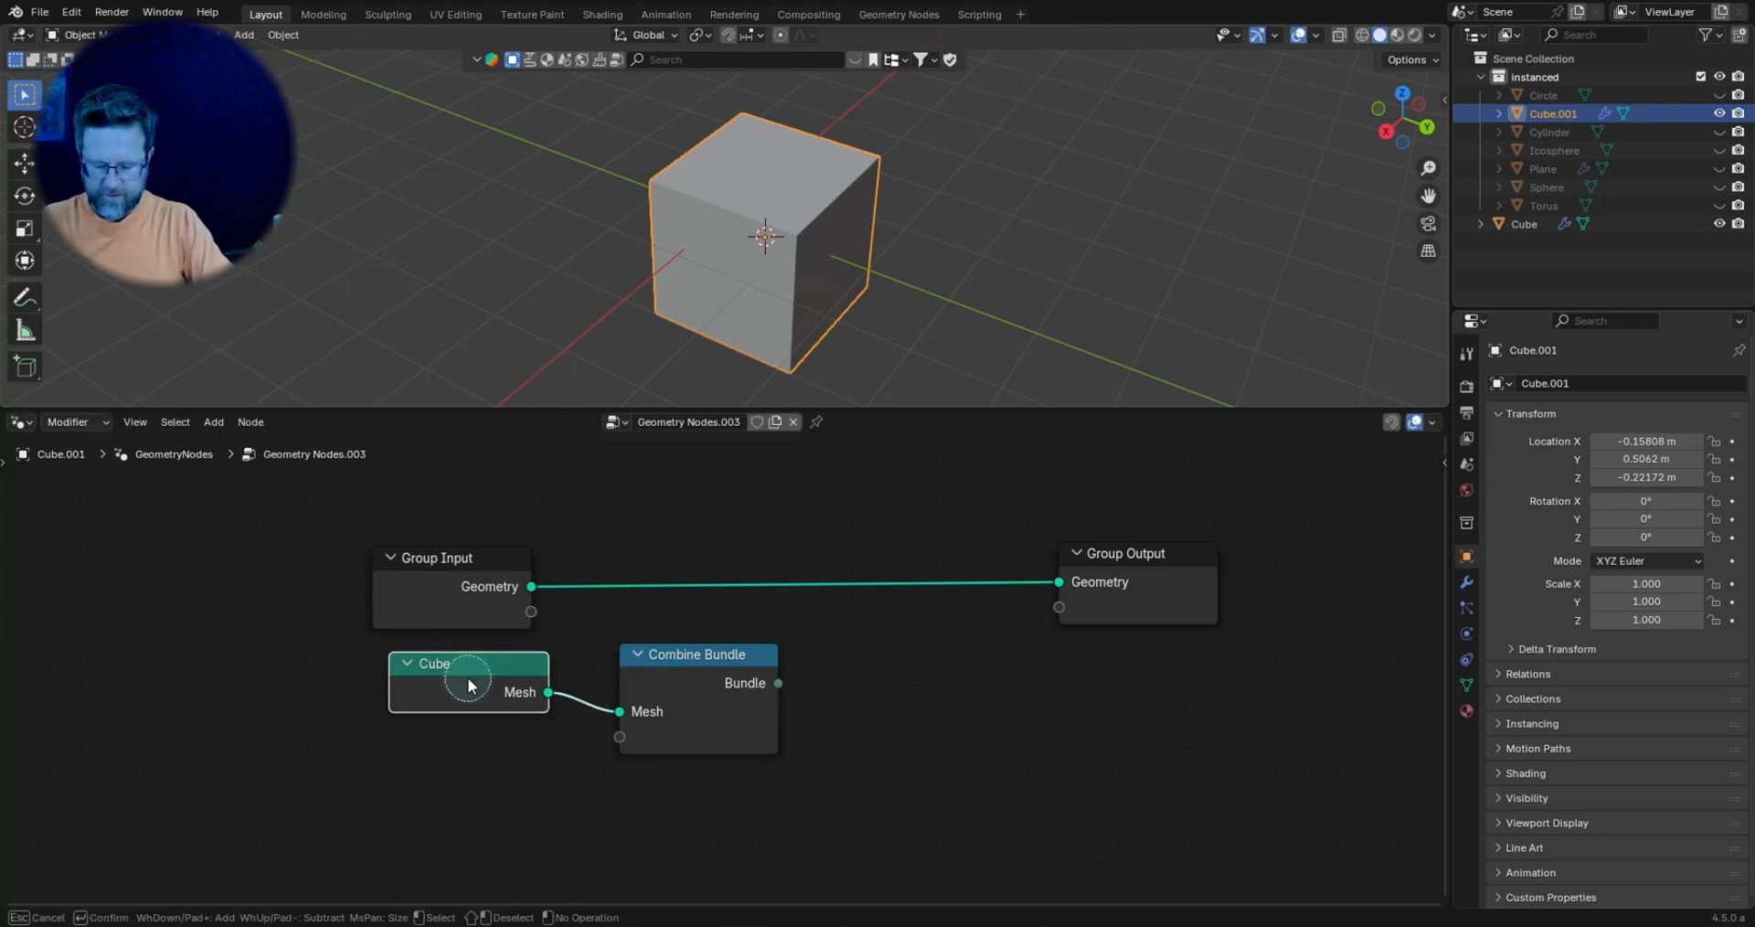
key(Escape)
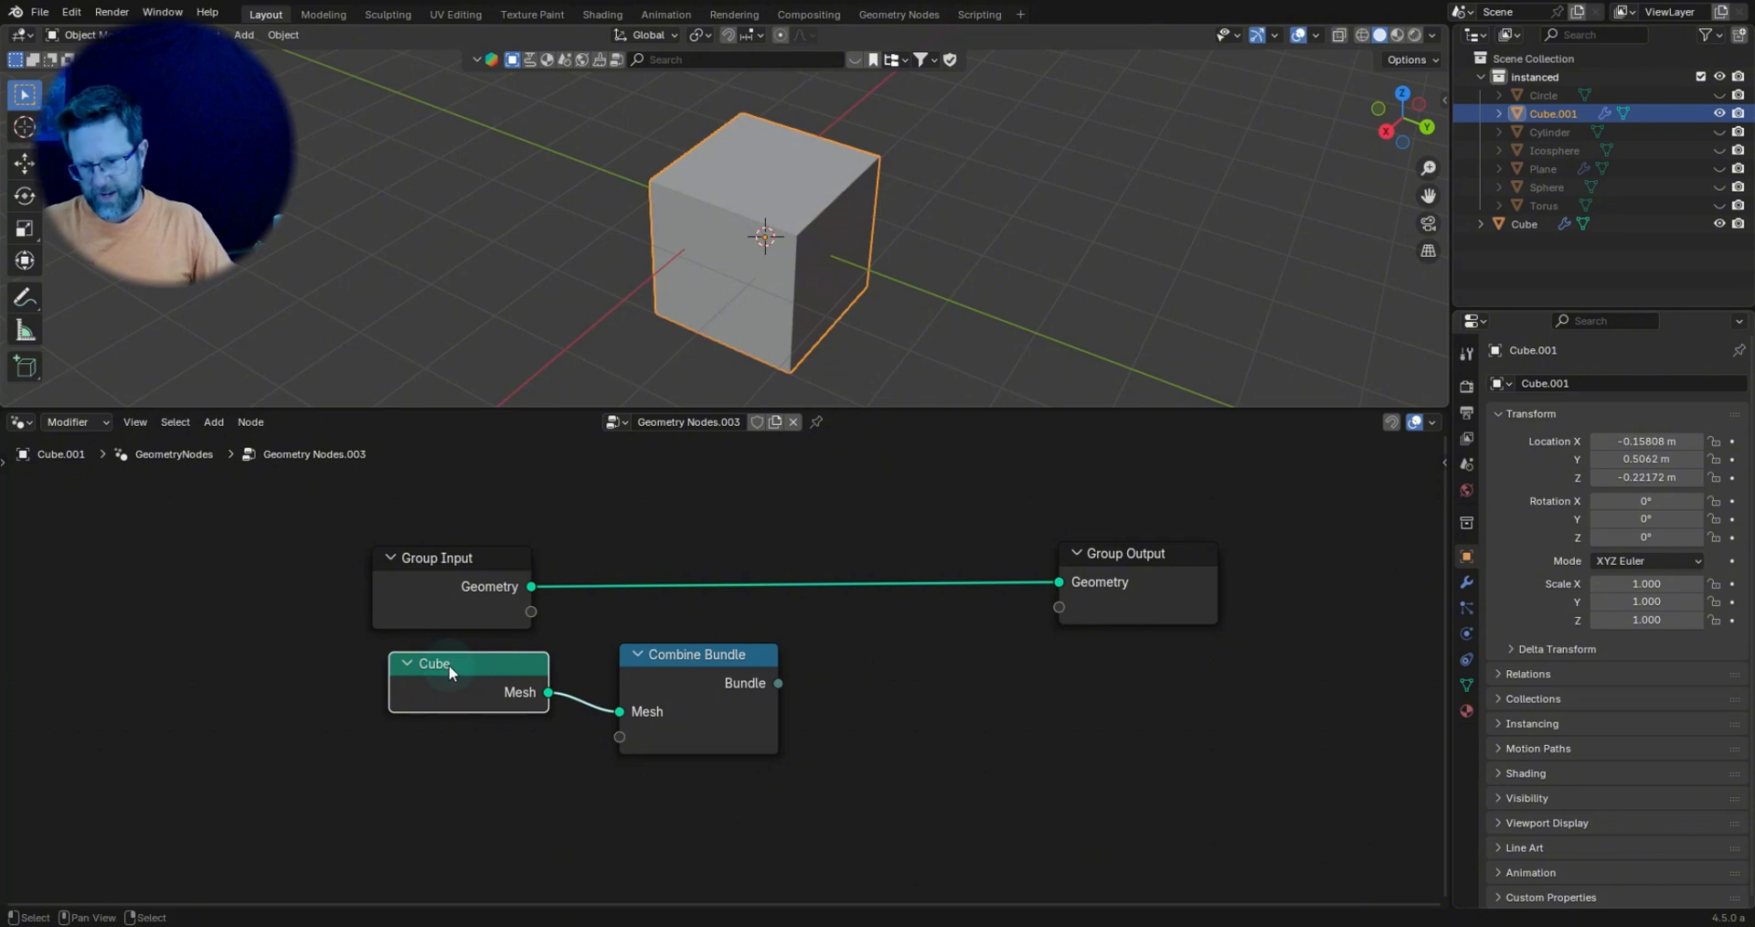
Add a Cylinder node below the Cube node, link its Mesh into Combine Bundle and hide its unused sockets.
key(shift+a)
text(cylin)
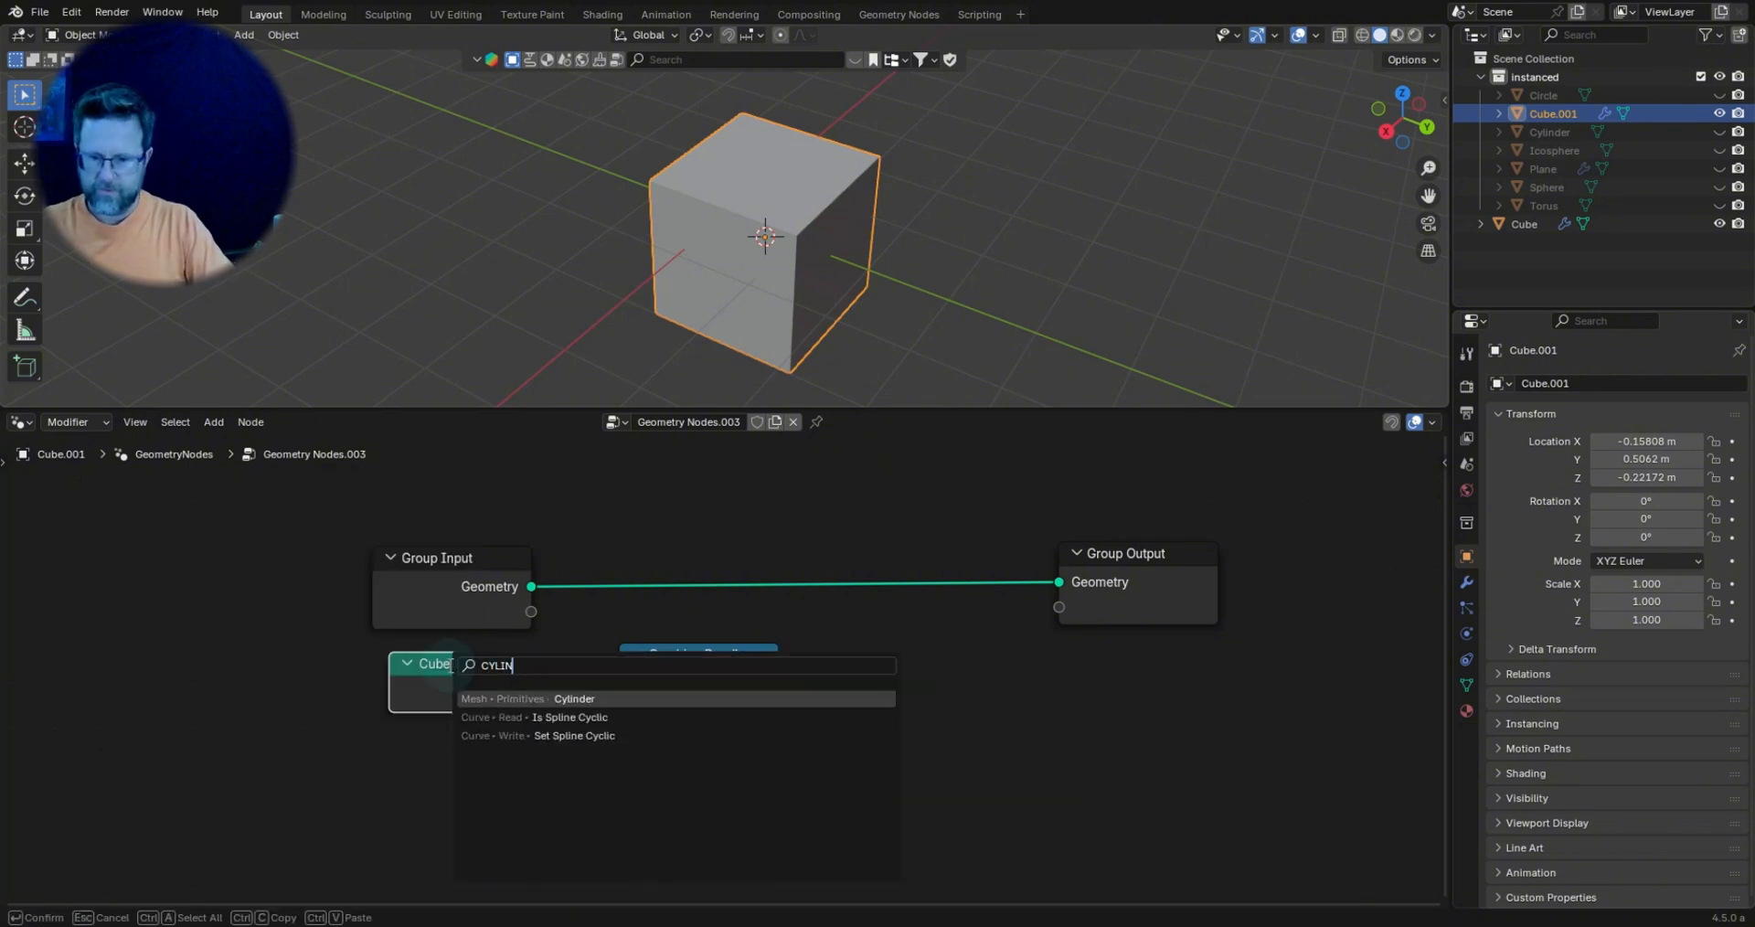
key(Return)
click(390, 722)
alt+right_drag(424, 765, 706, 680)
key(ctrl+h)
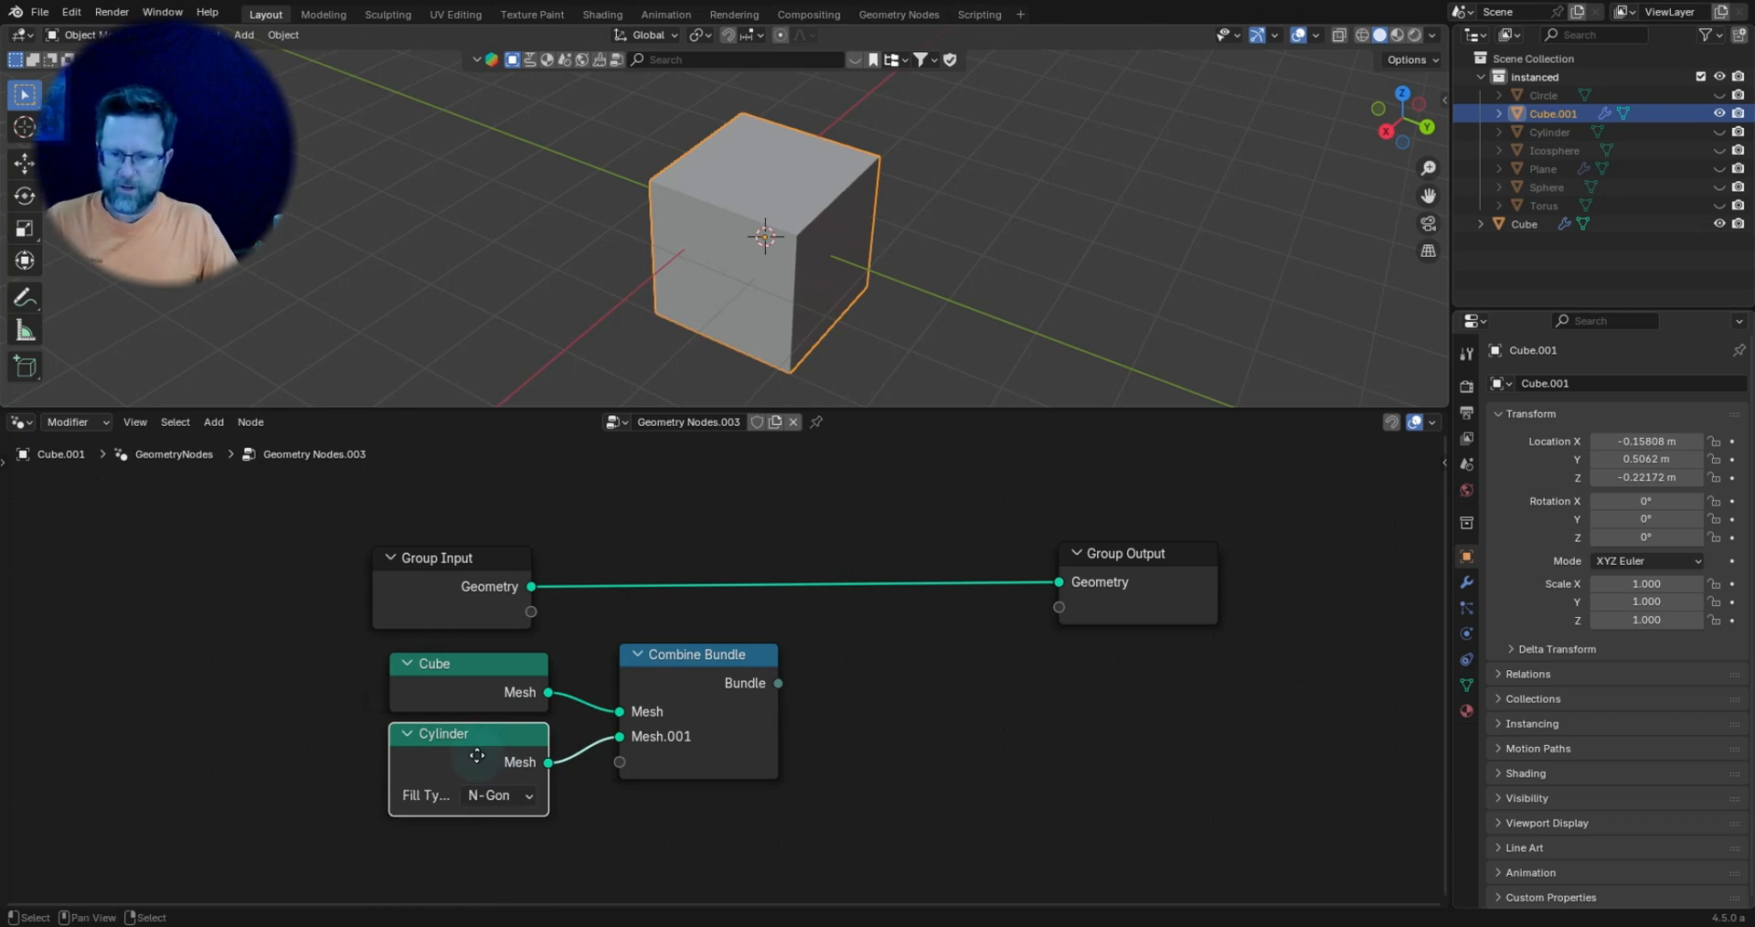
drag(490, 748, 493, 755)
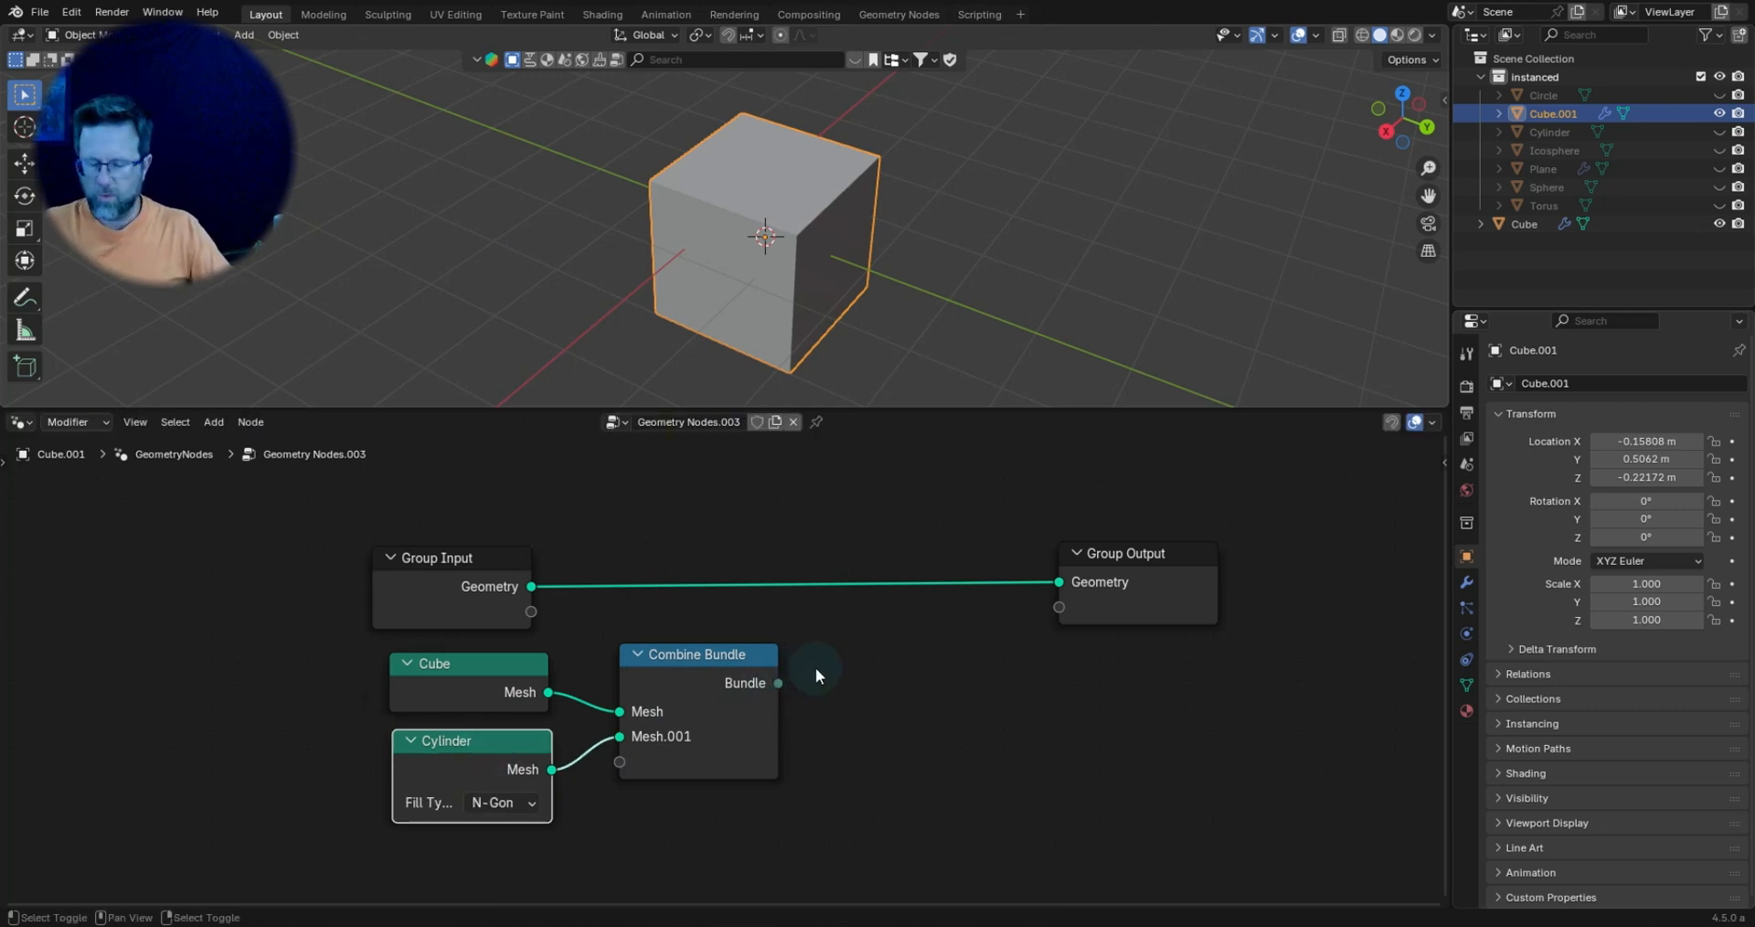
Add a Separate Bundle node beside the Combine Bundle node.
key(shift+a)
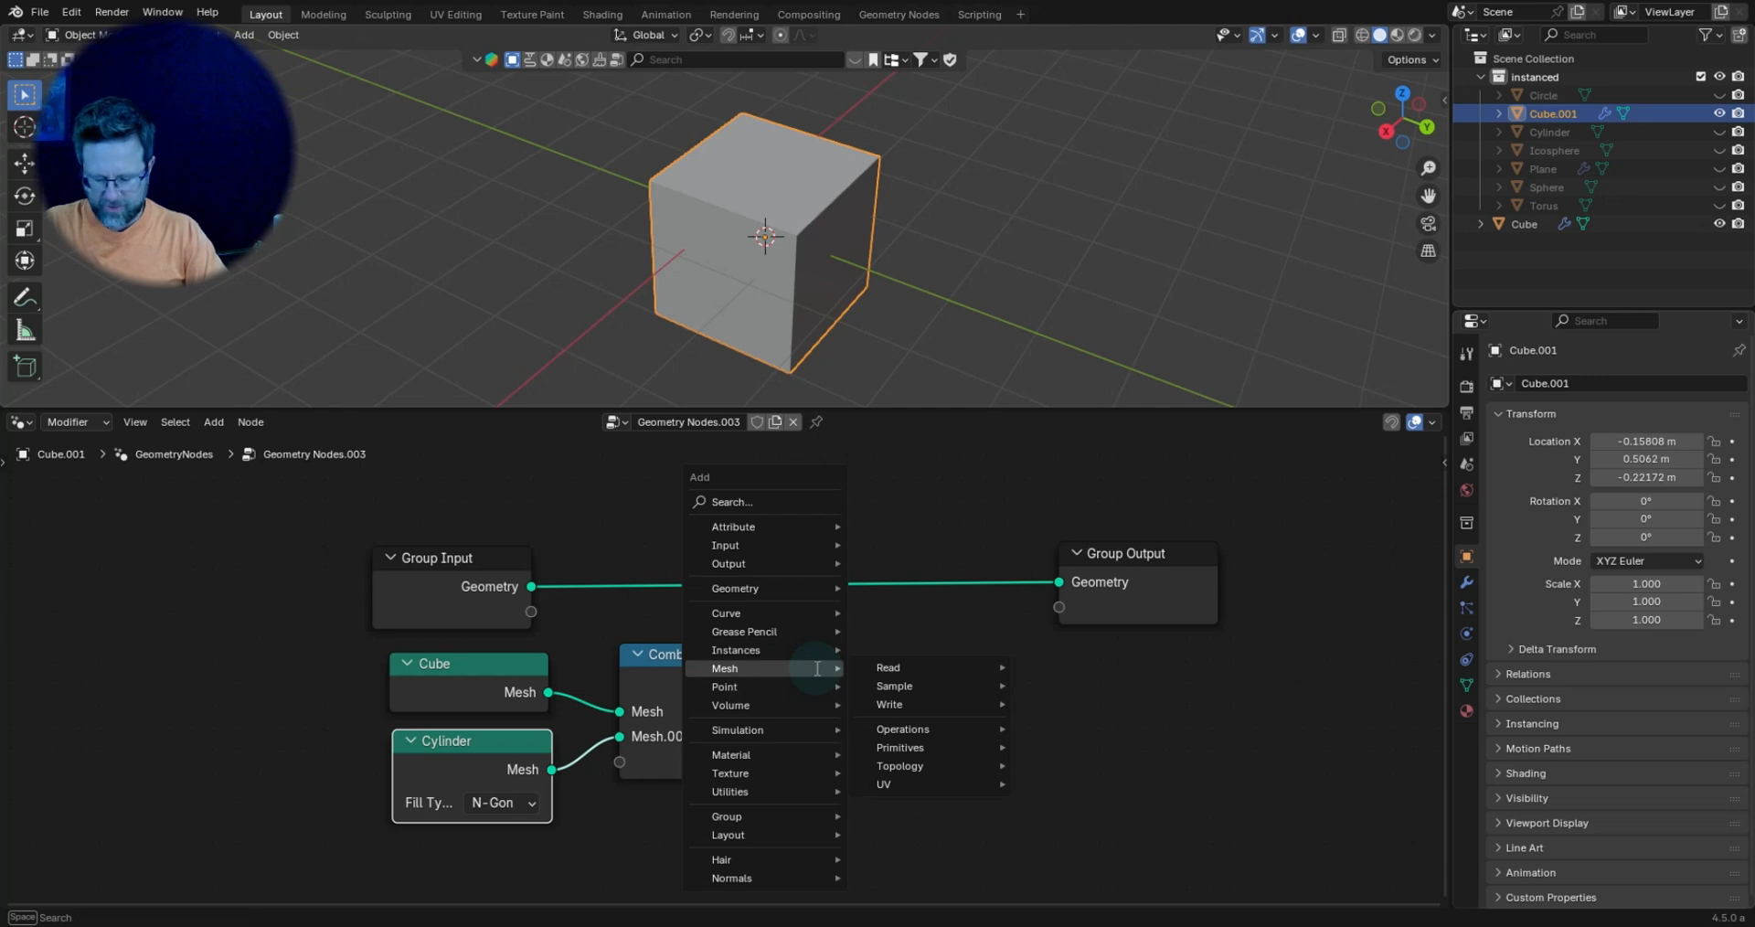
text(sepet)
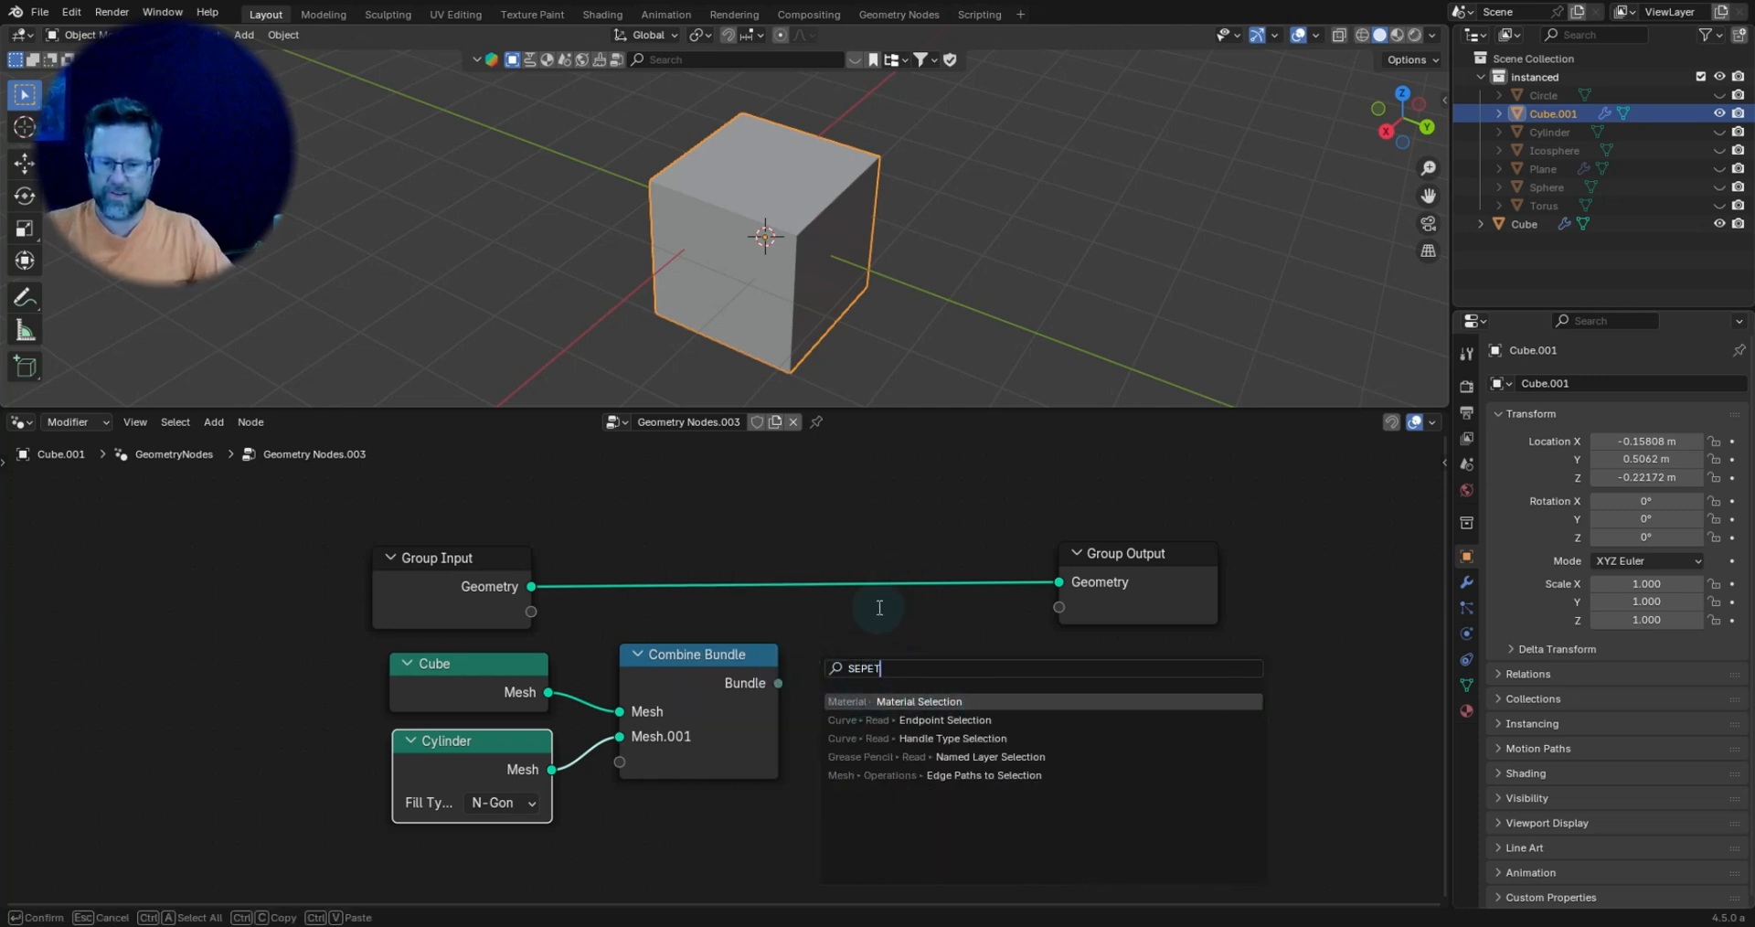
key(BackSpace)
key(BackSpace)
key(BackSpace)
key(BackSpace)
key(BackSpace)
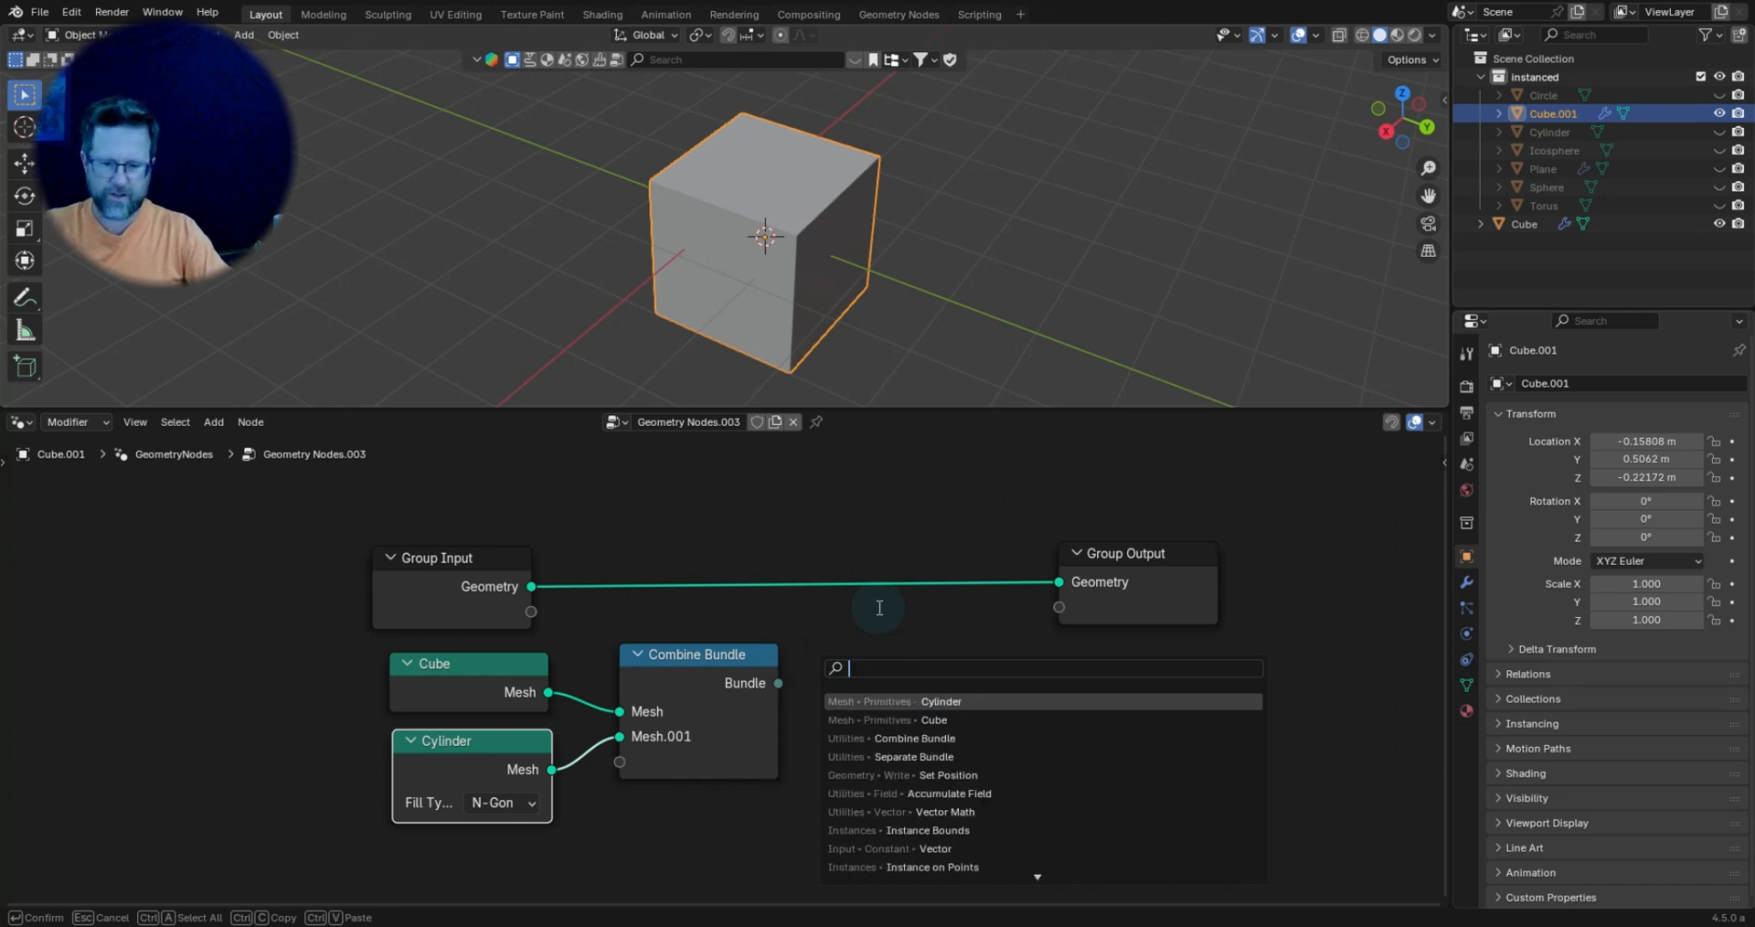
text(sep)
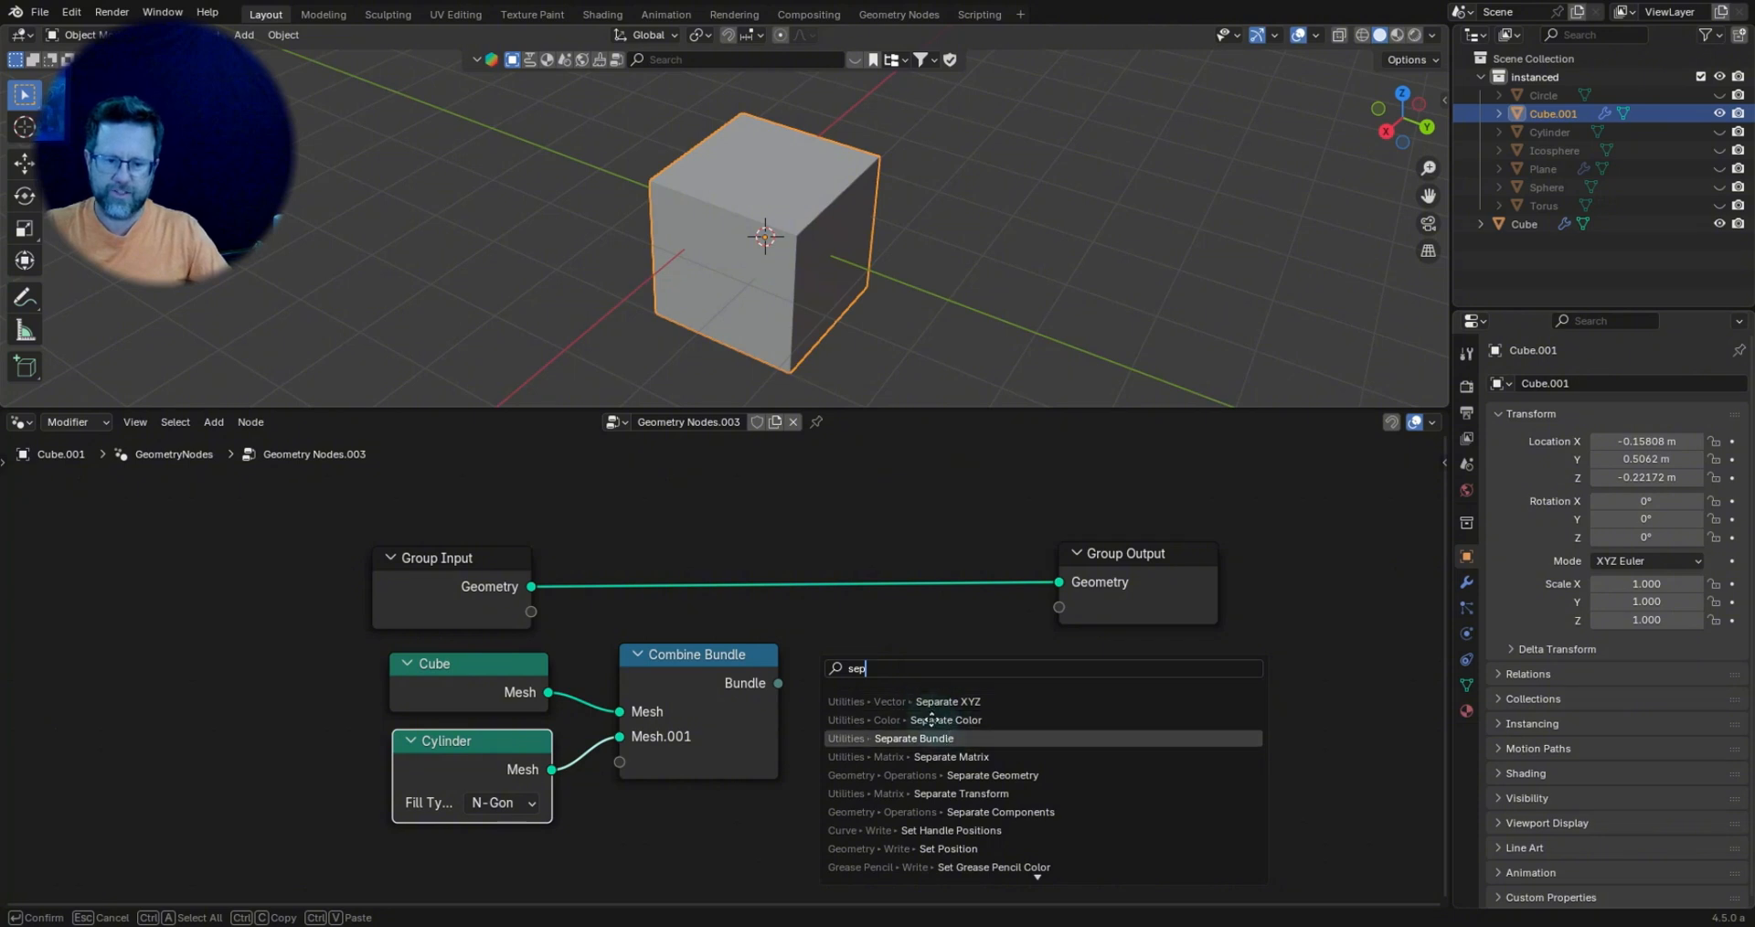
click(914, 737)
click(911, 698)
Link the Combine Bundle output into Separate Bundle and connect a new Separate Bundle output to the Group Output's Geometry.
drag(778, 683, 914, 676)
mouse_move(1127, 572)
mouse_down()
mouse_move(1177, 571)
mouse_move(1143, 565)
mouse_up()
drag(886, 691, 1065, 584)
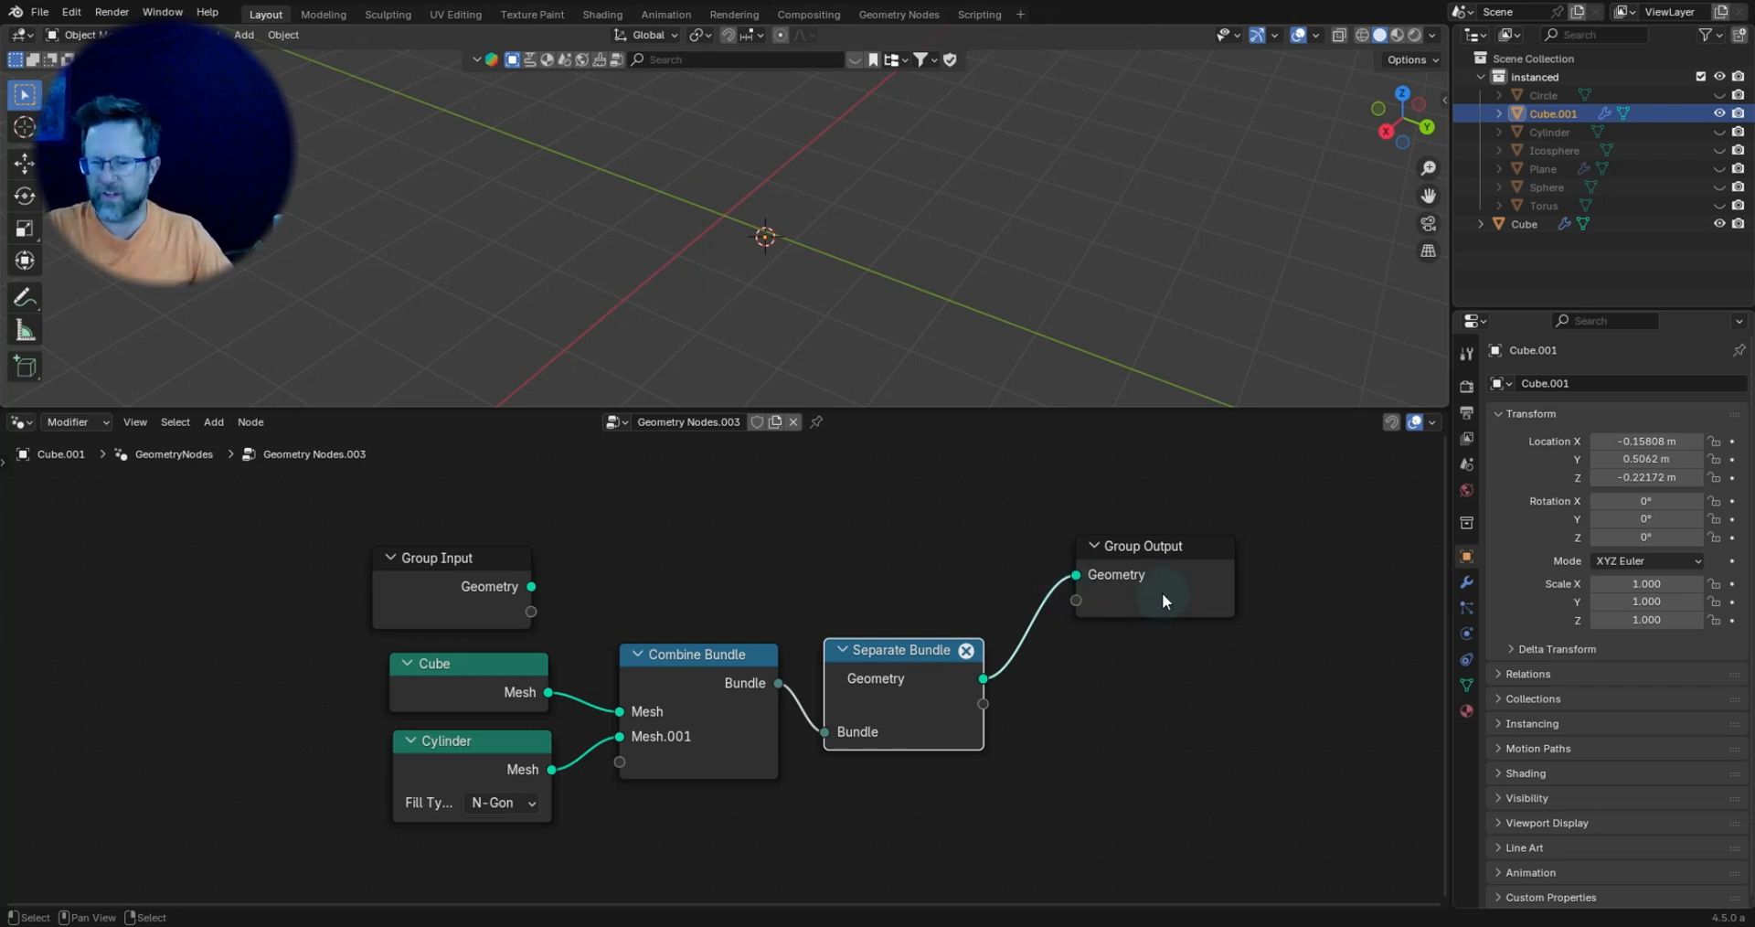
Rename the Combine Bundle item fed by the Cube node as Cube.
key(n)
drag(454, 674, 459, 679)
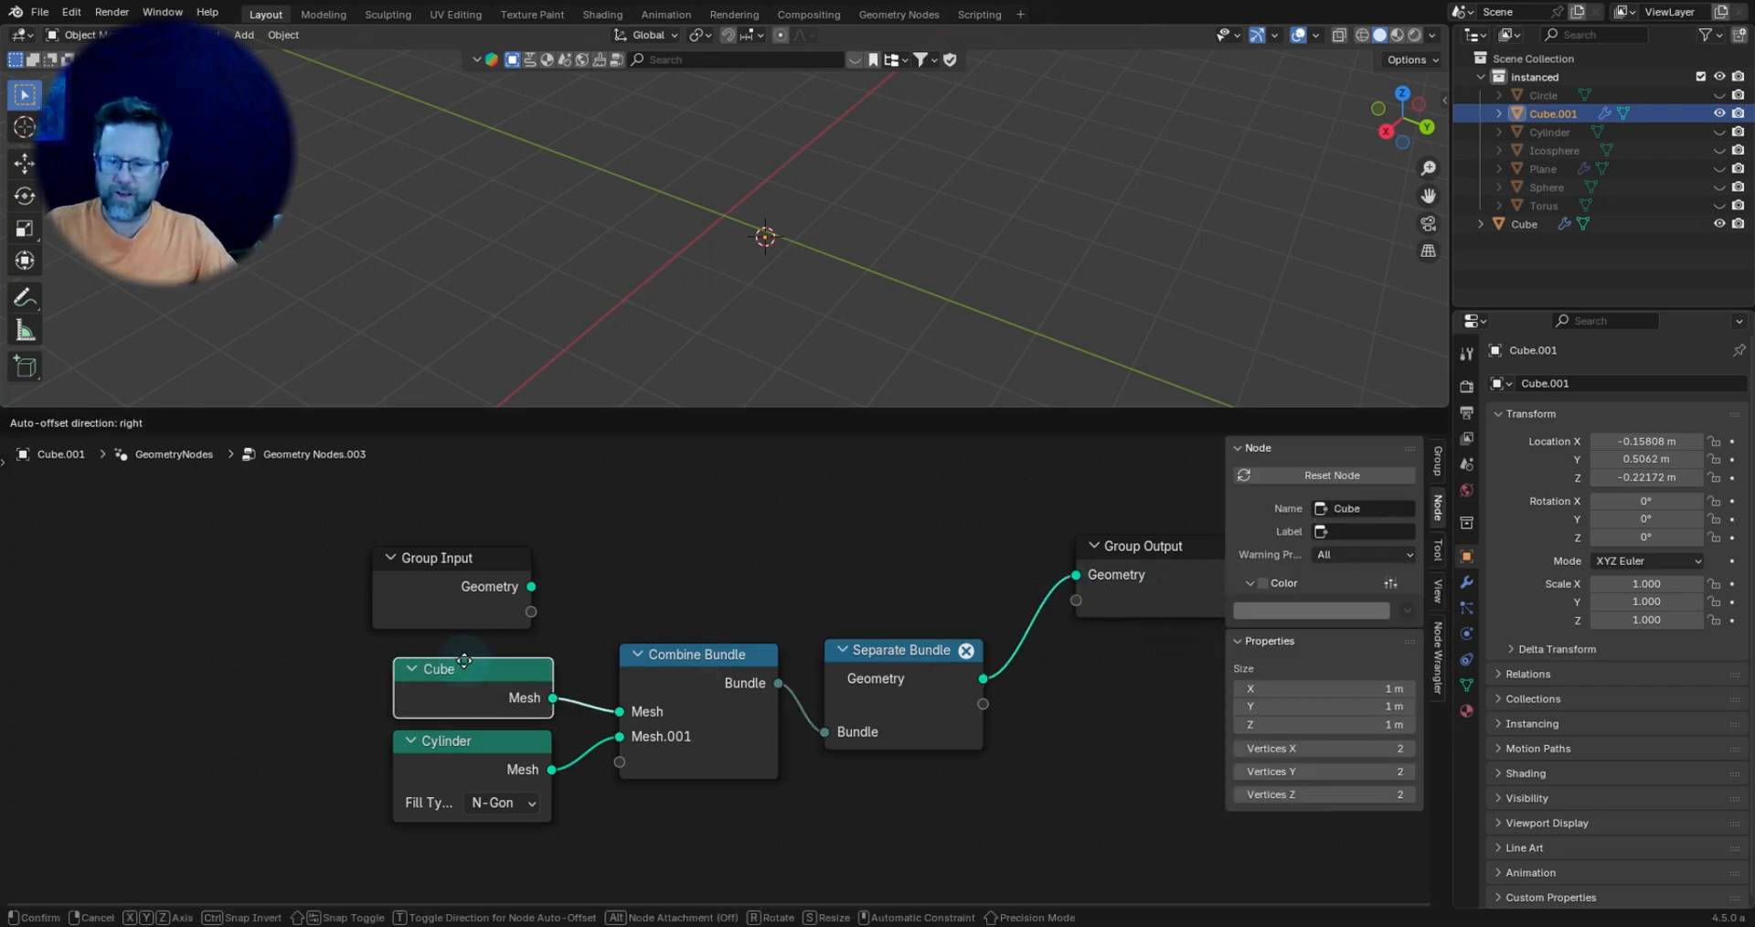
click(704, 676)
double_click(1273, 699)
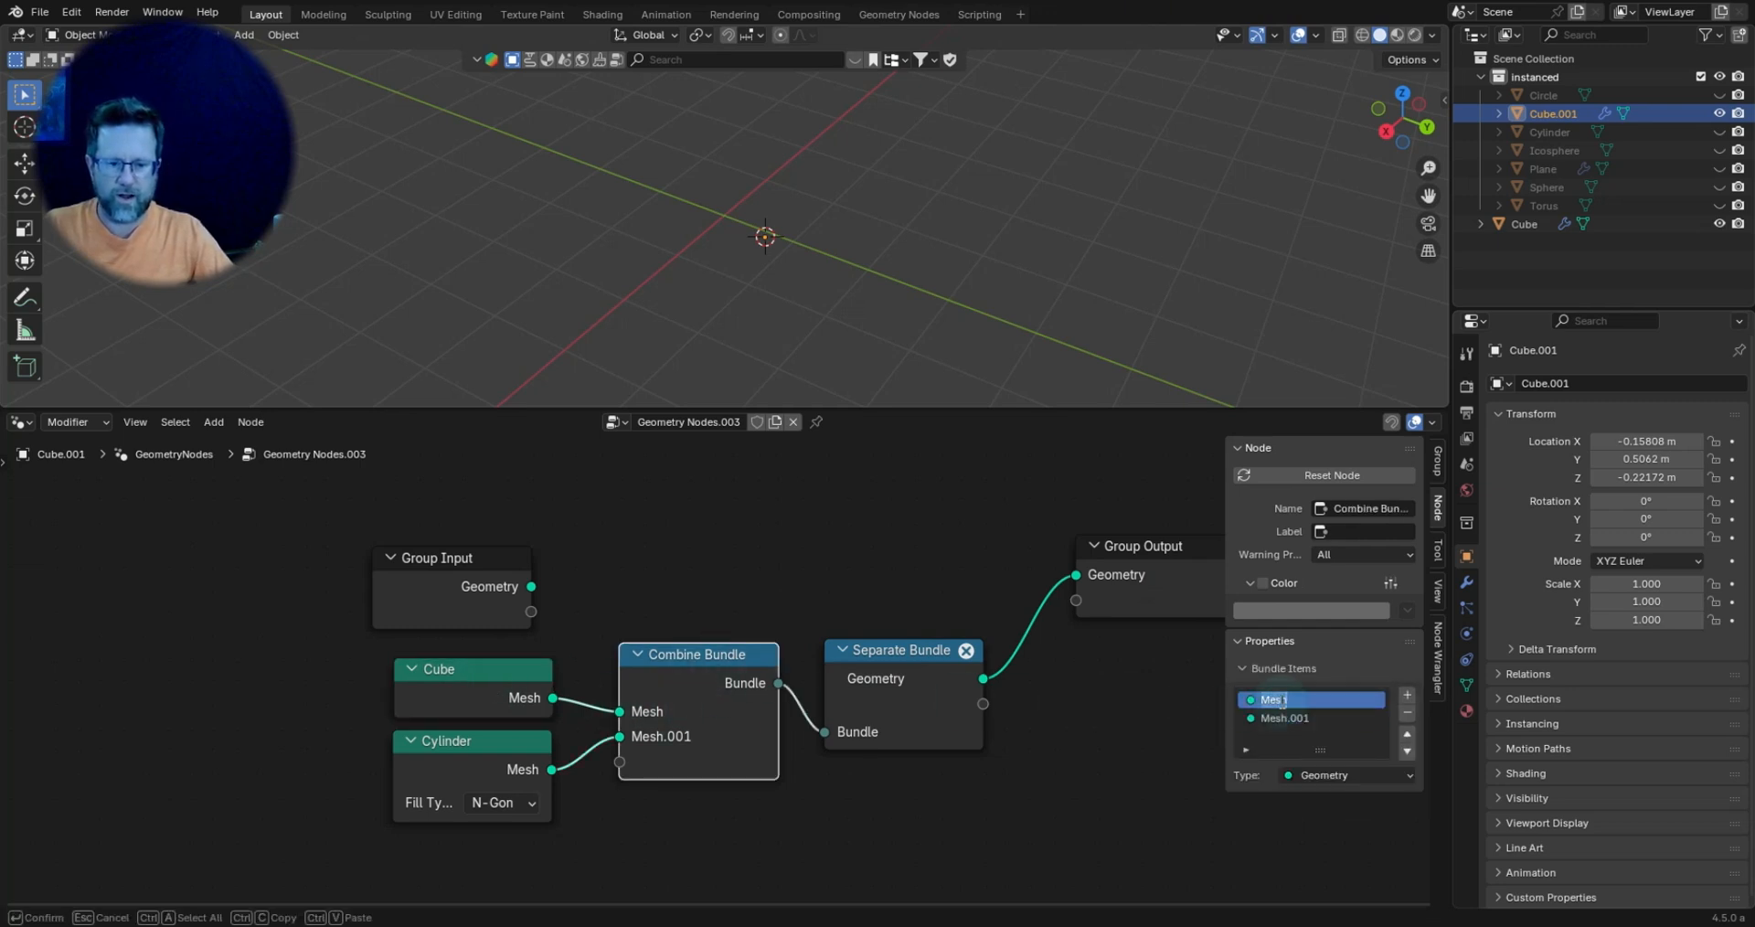
text(Cube)
key(Return)
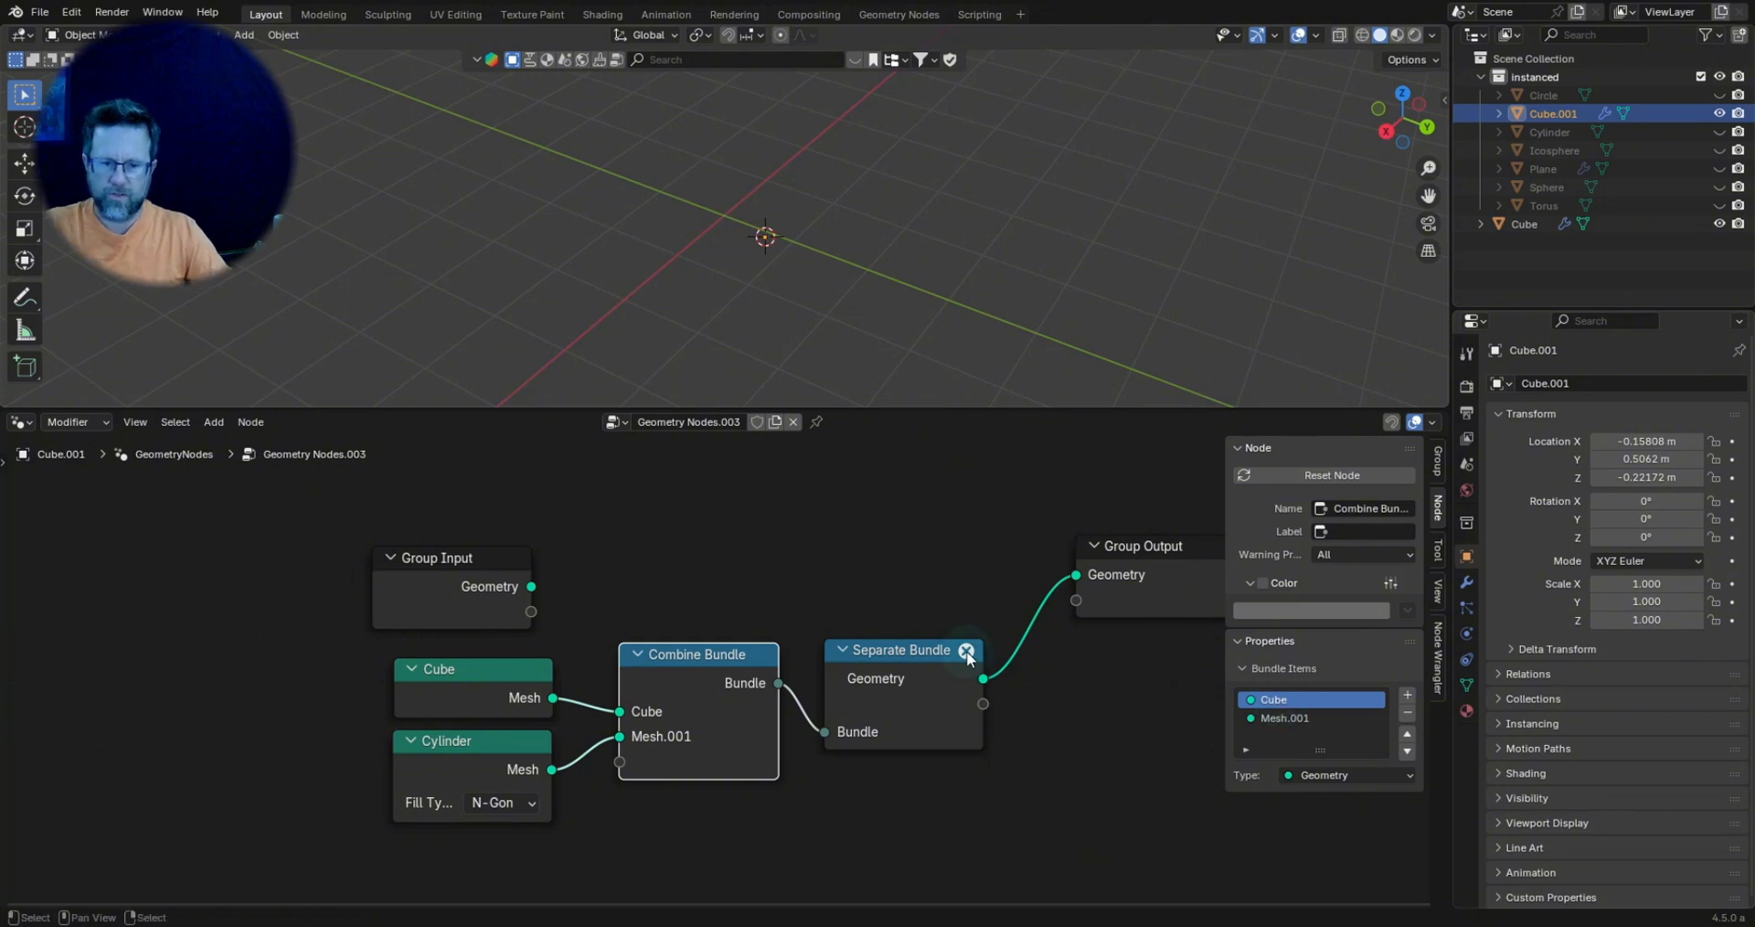
Rename the Geometry item of the Separate Bundle node as Cube.
click(965, 688)
double_click(1283, 699)
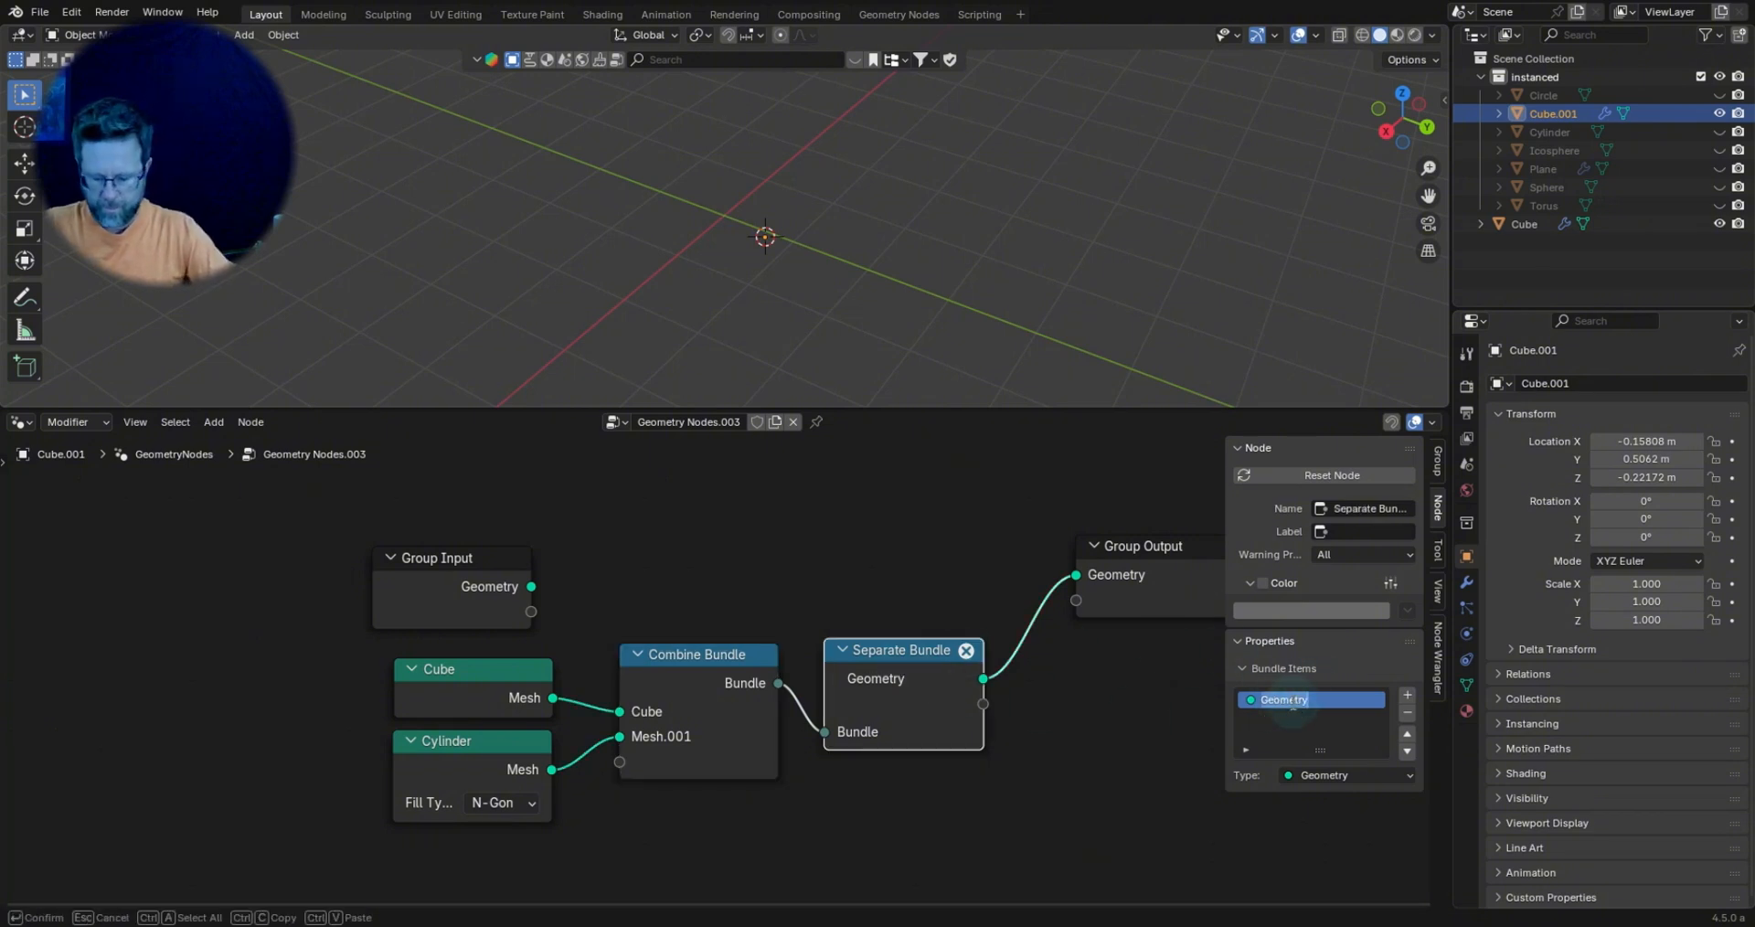
text(Cube)
key(Return)
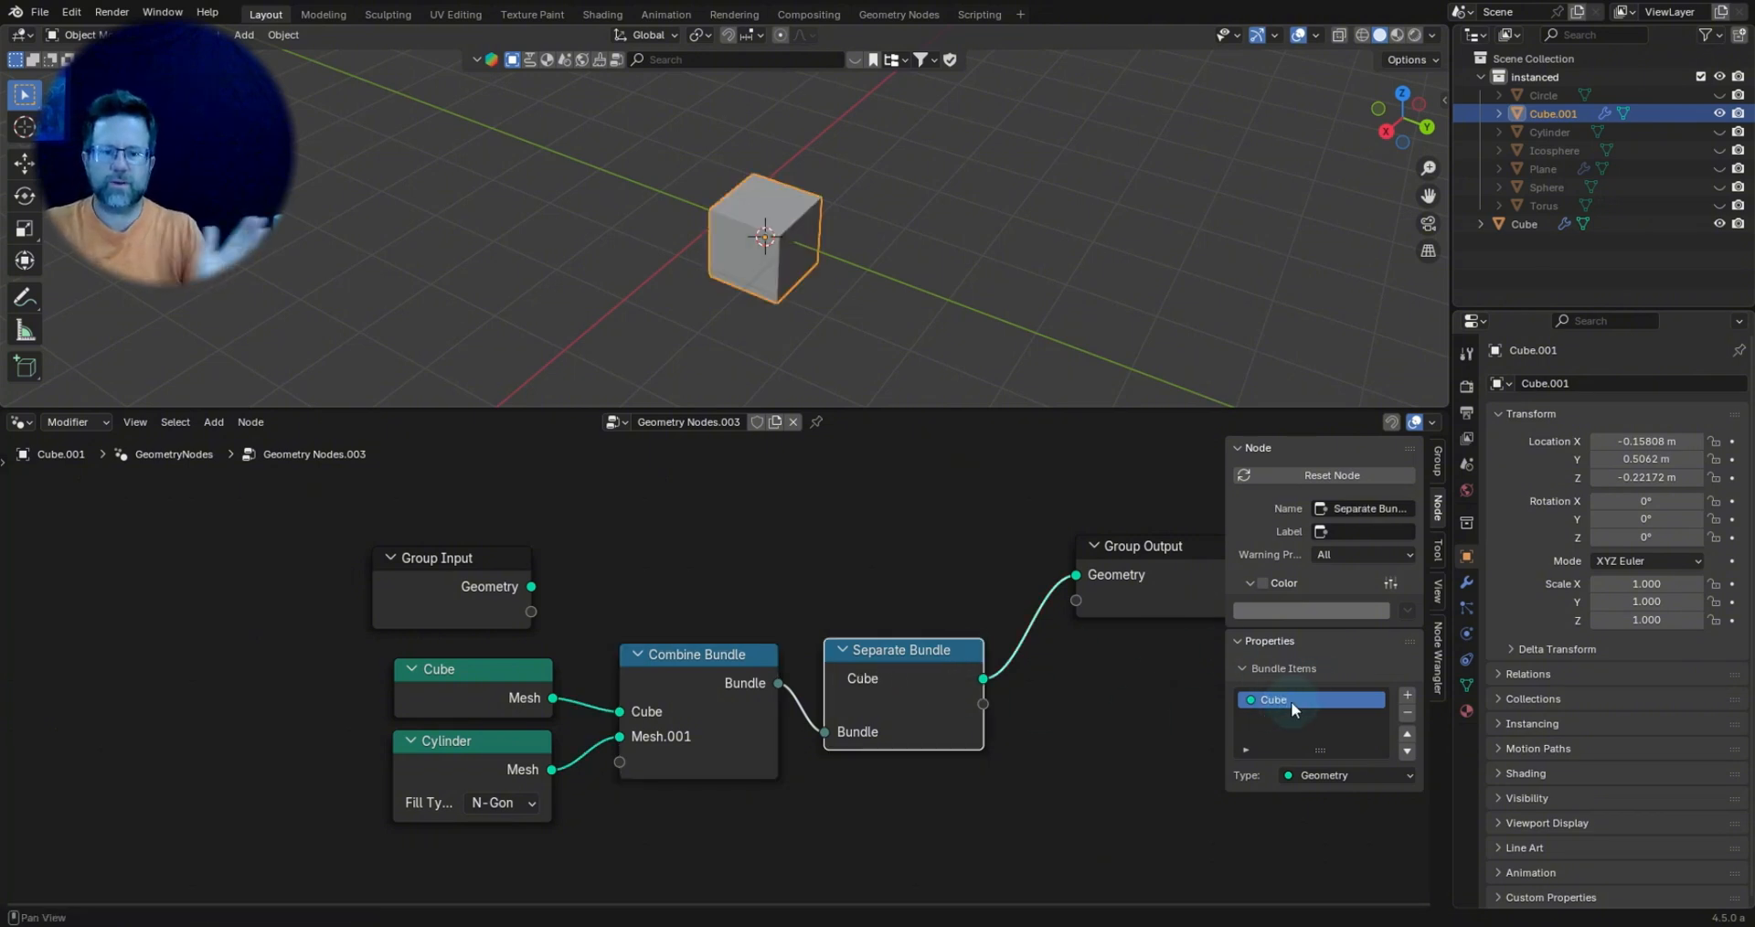
Add a second Separate Bundle output linked to the Group Output and name it Mesh.001 to match the cylinder's bundle item.
click(482, 746)
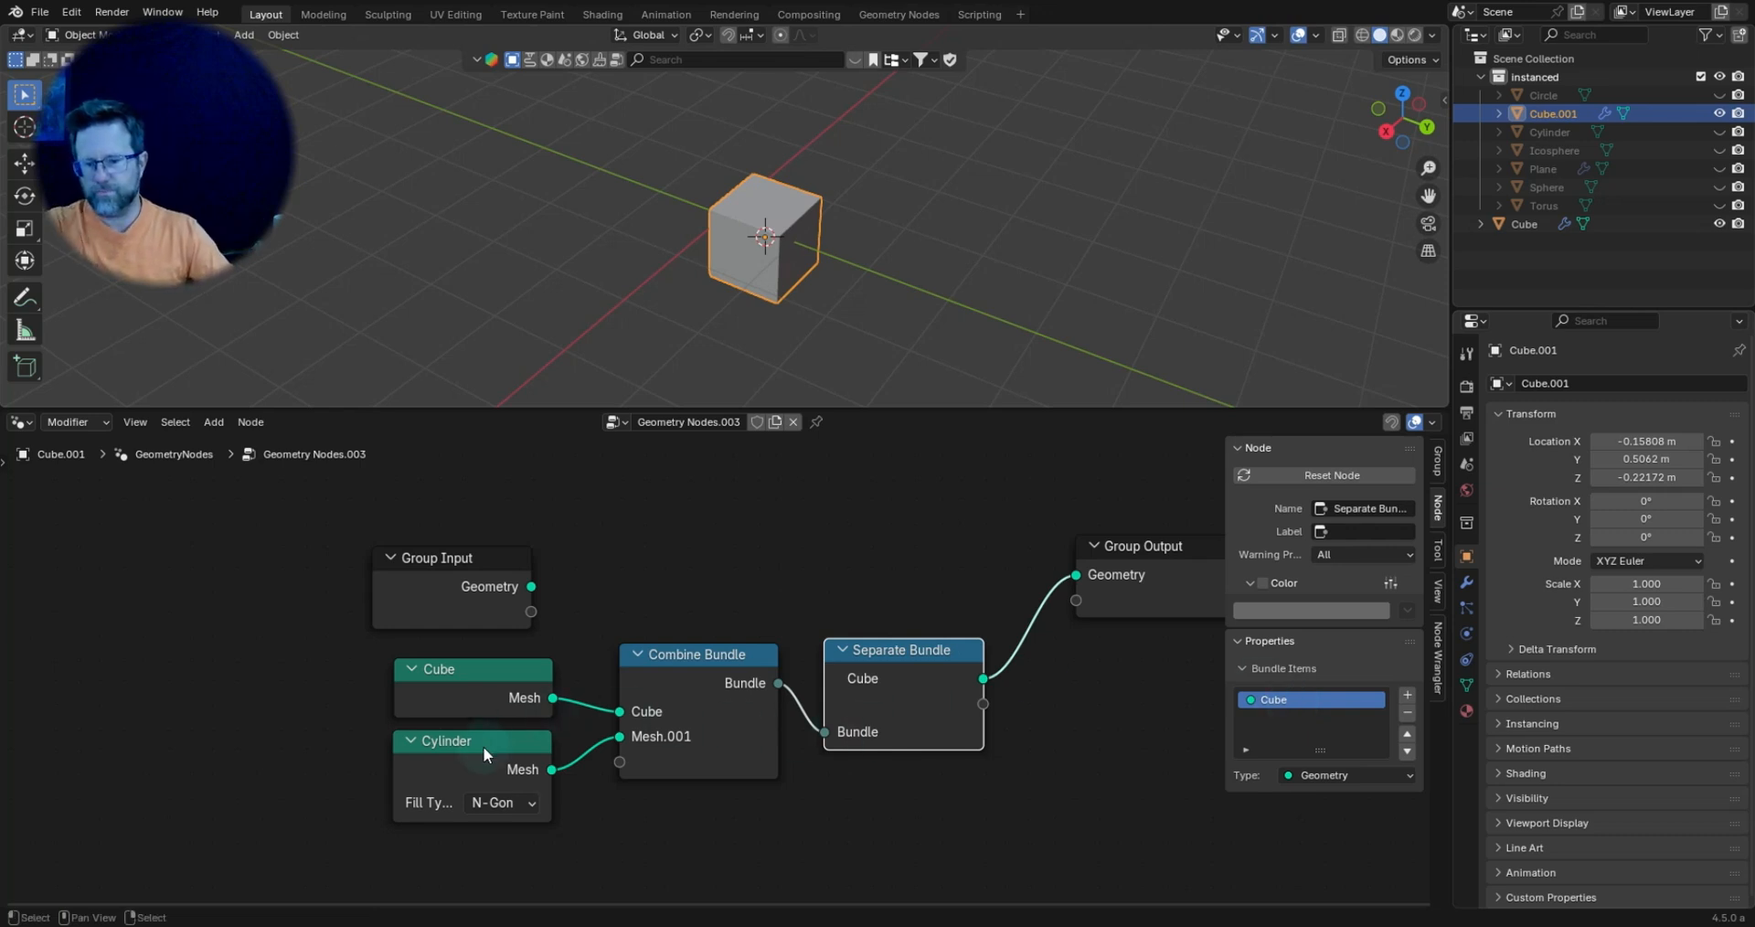
click(645, 739)
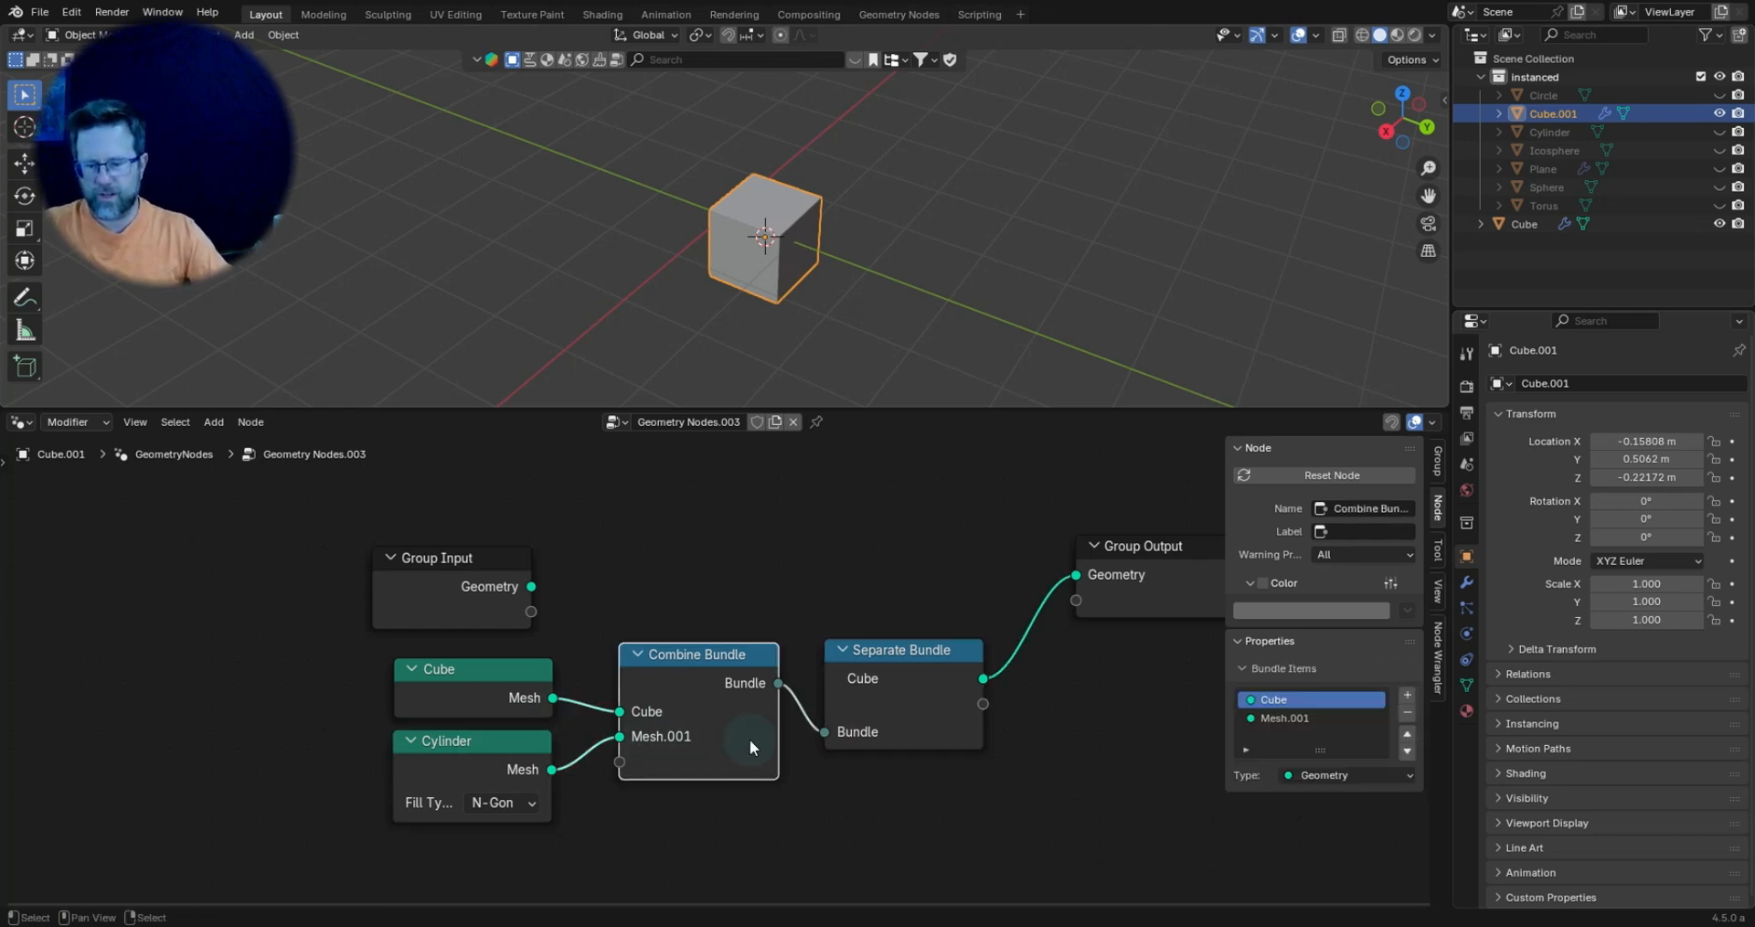
double_click(1285, 719)
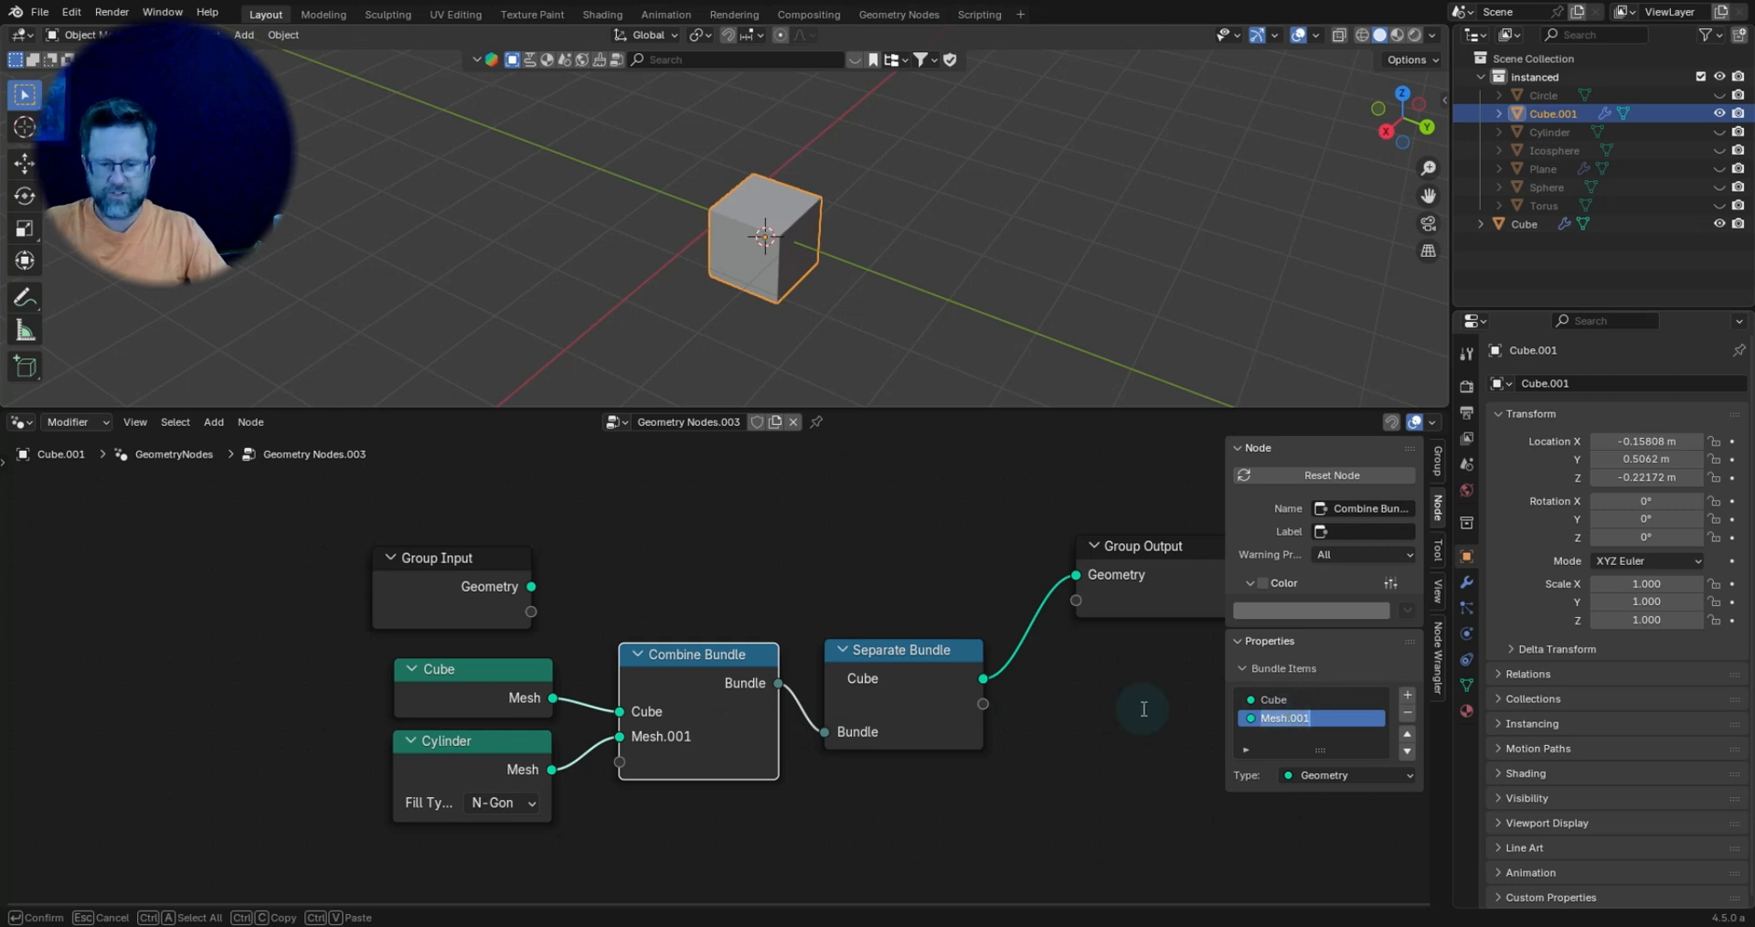
click(886, 738)
click(941, 702)
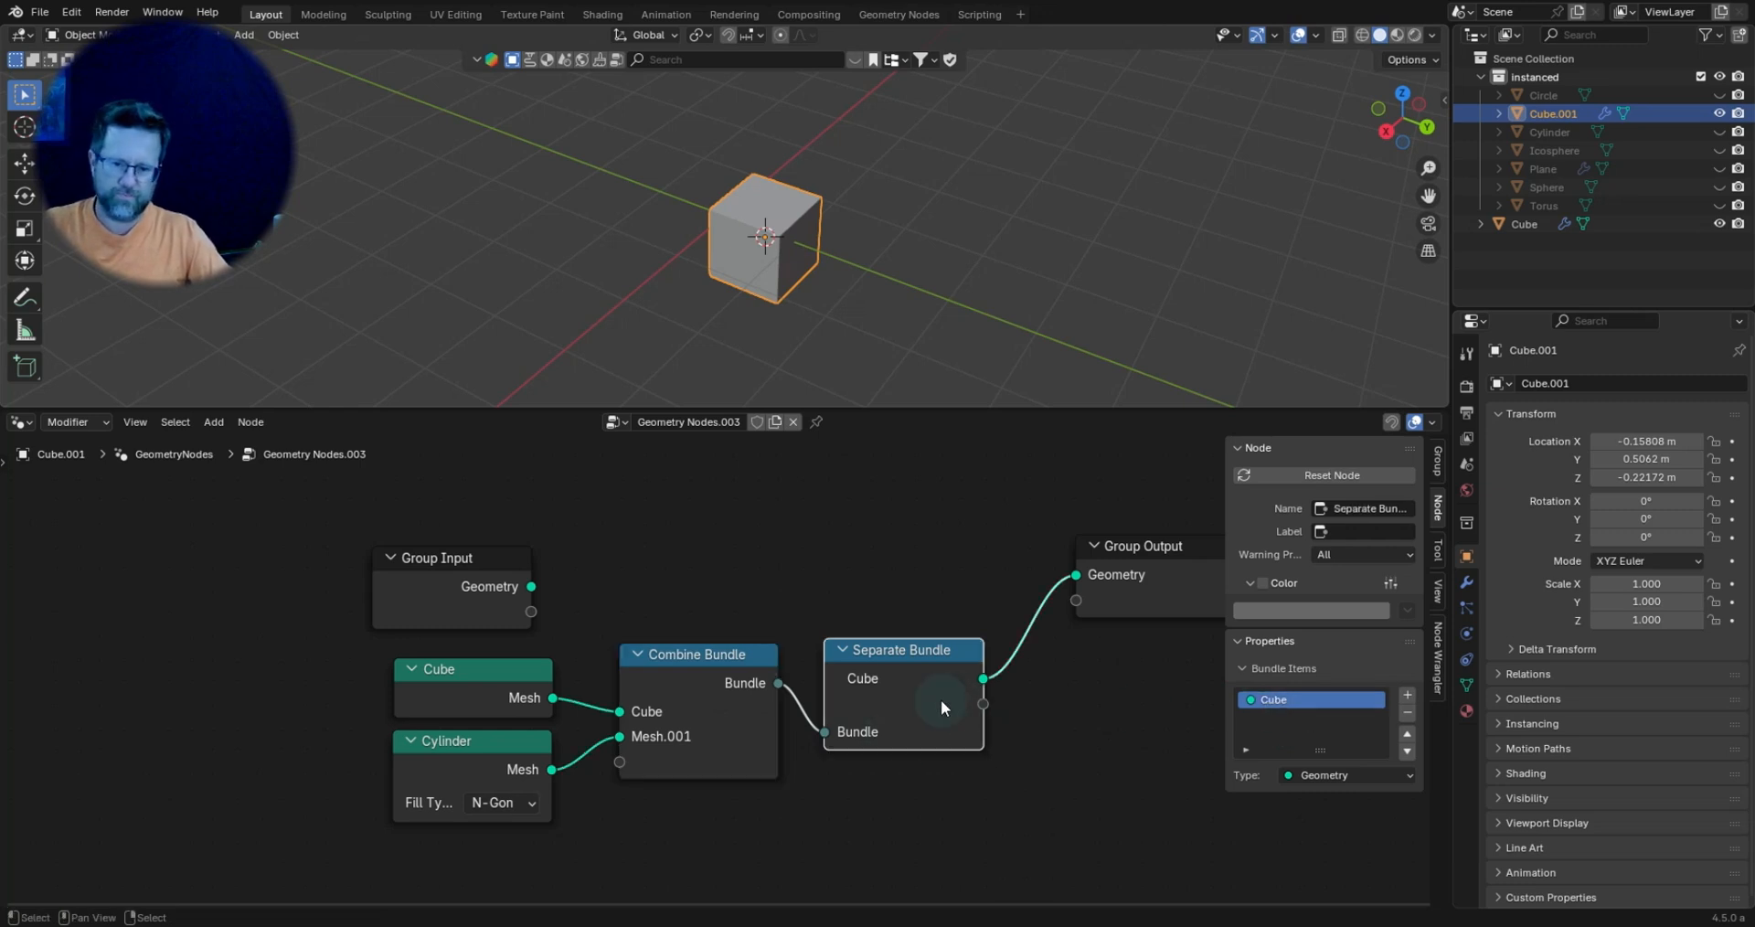
click(1060, 650)
drag(982, 702, 1058, 572)
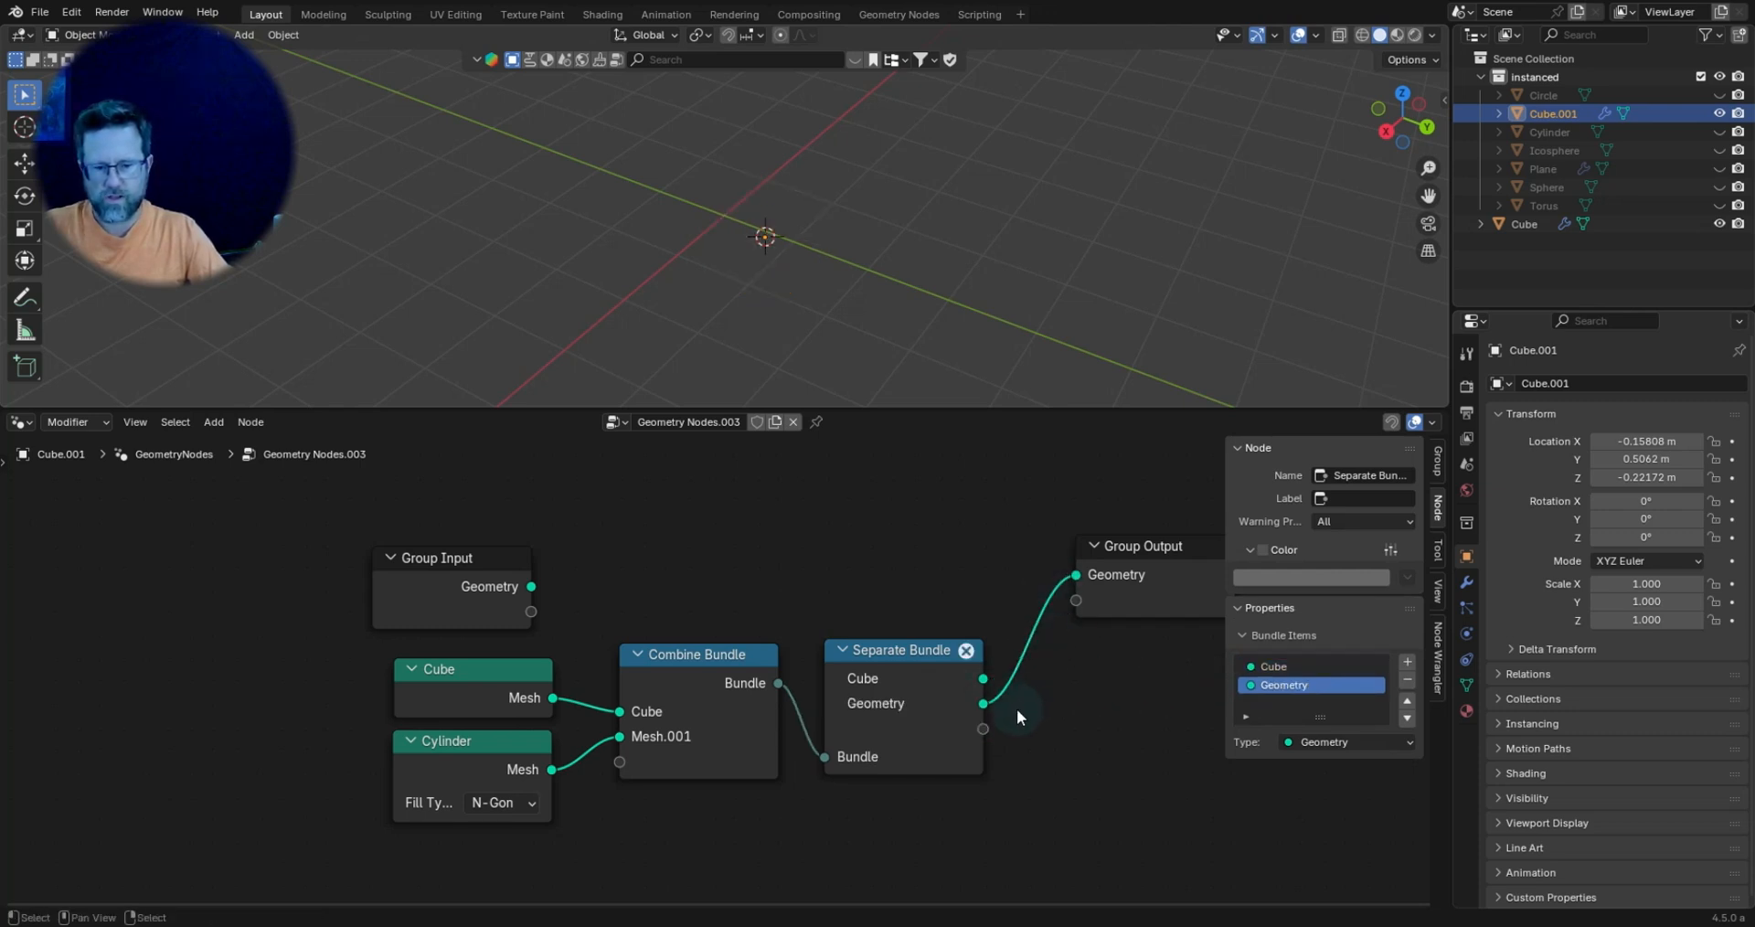
double_click(1283, 685)
text(Mesh.001)
key(Return)
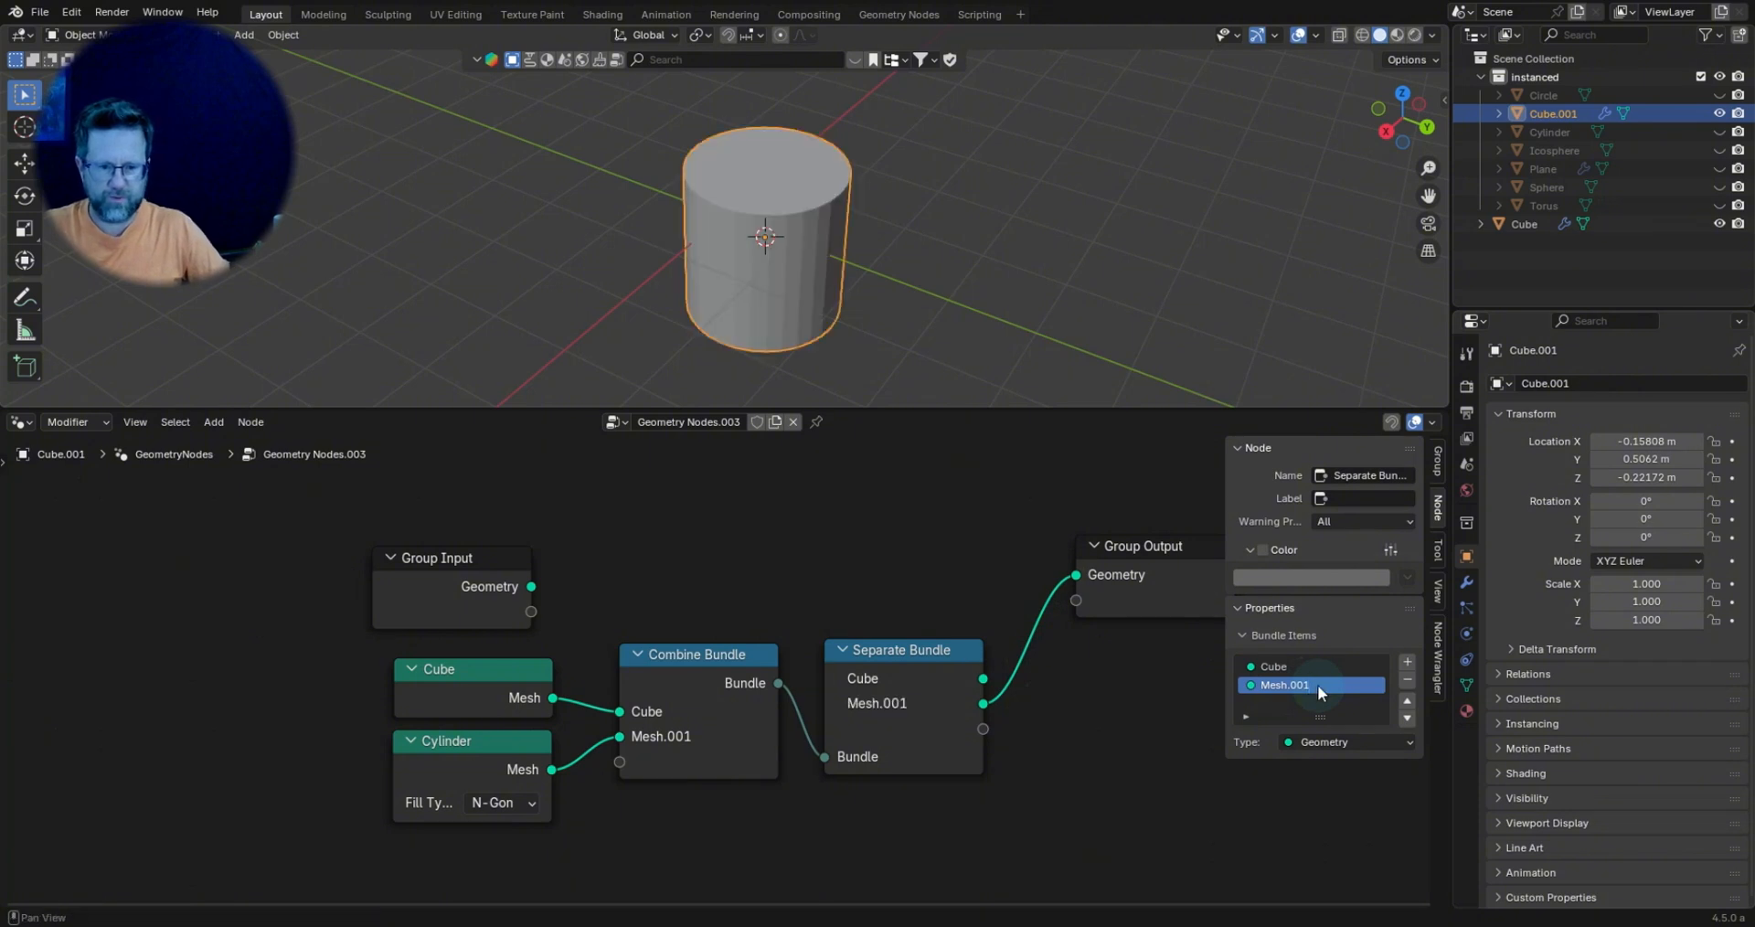
Space out the bundle and output nodes and insert a Switch node between Separate Bundle and Group Output.
drag(662, 657, 679, 656)
drag(893, 647, 912, 642)
drag(712, 647, 704, 650)
drag(1188, 580, 1263, 602)
key(shift+a)
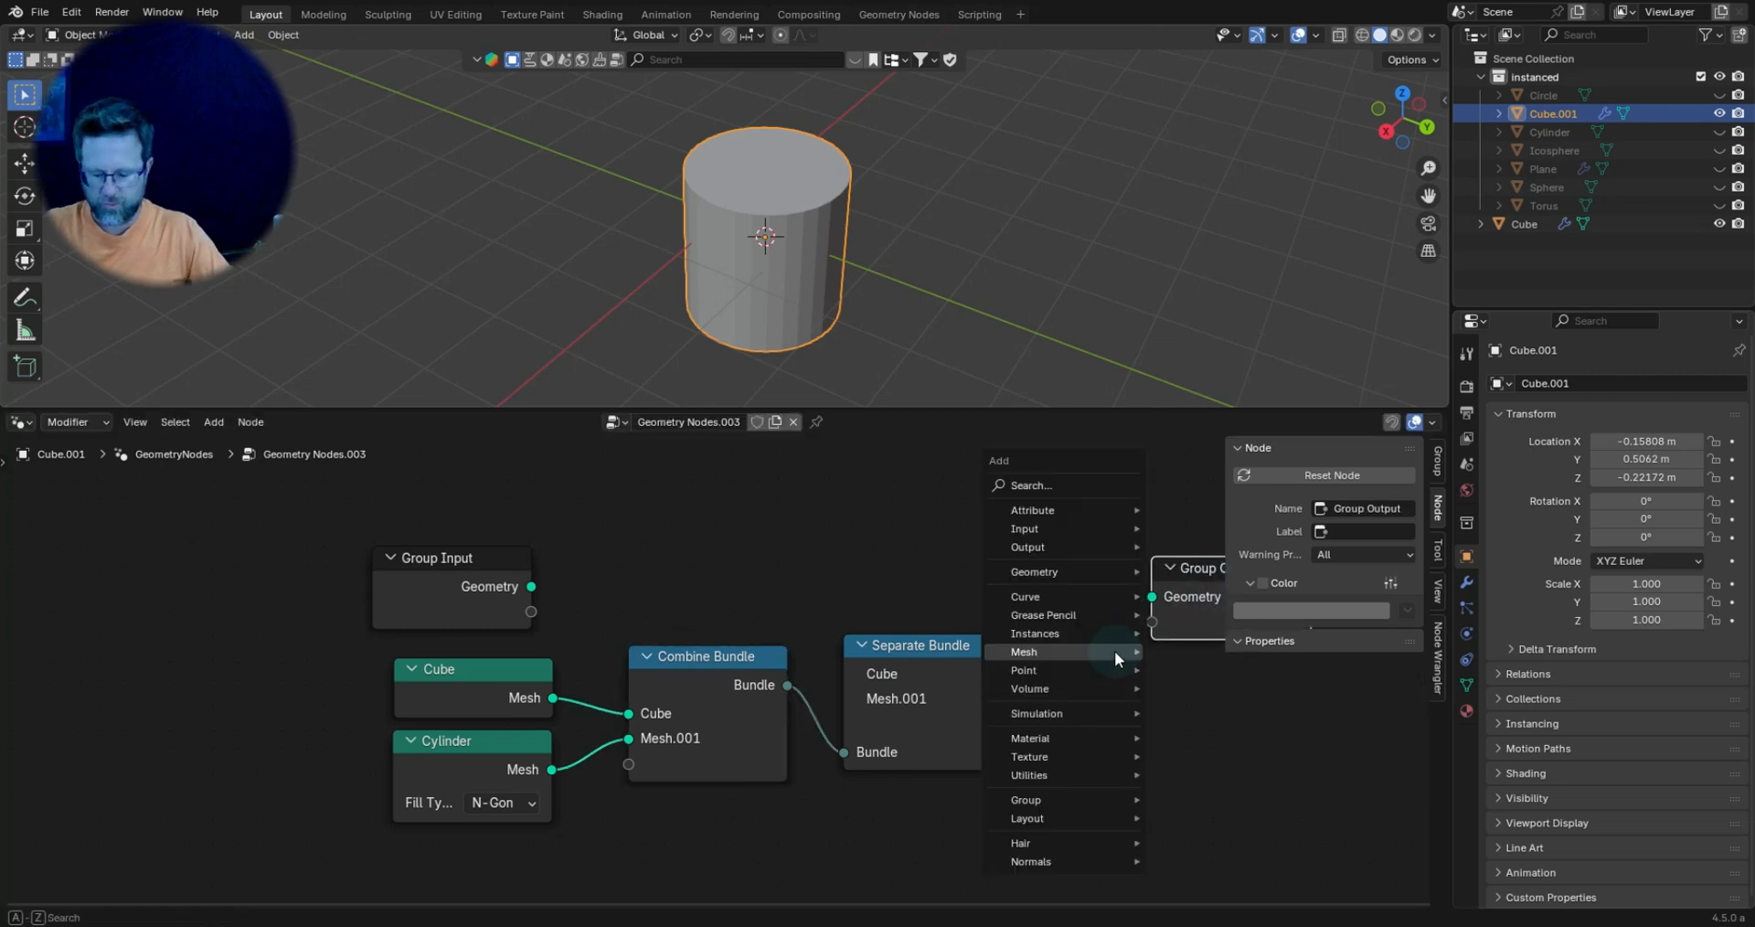
text(switch)
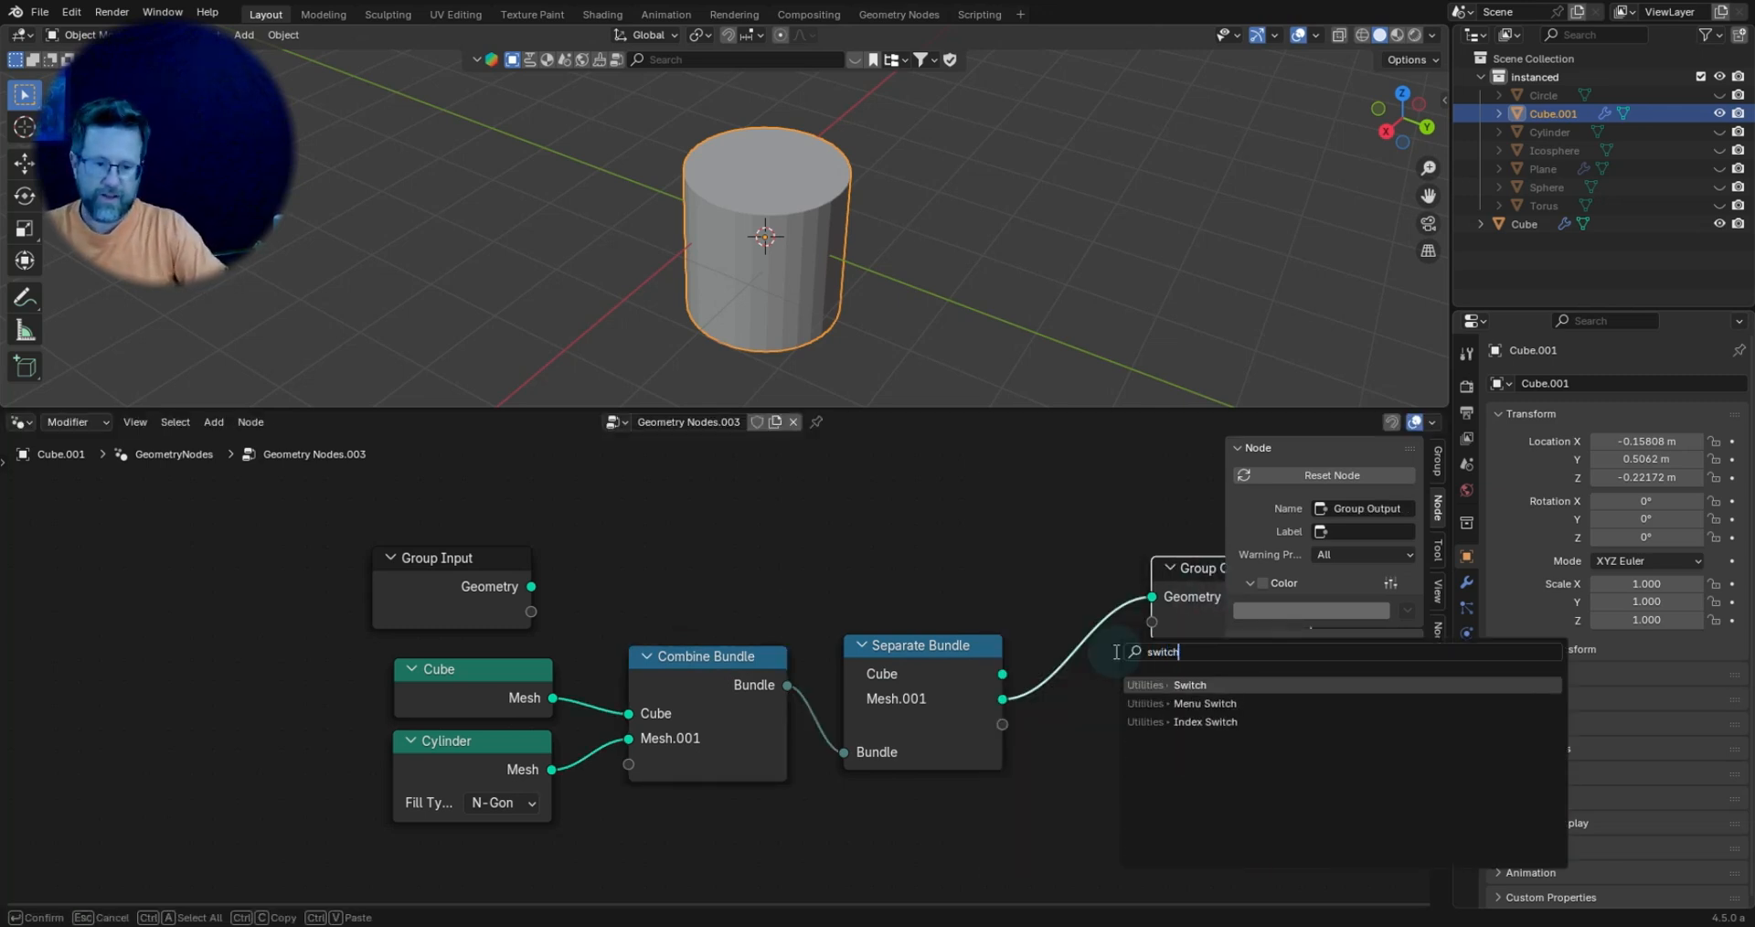
key(Return)
click(1062, 588)
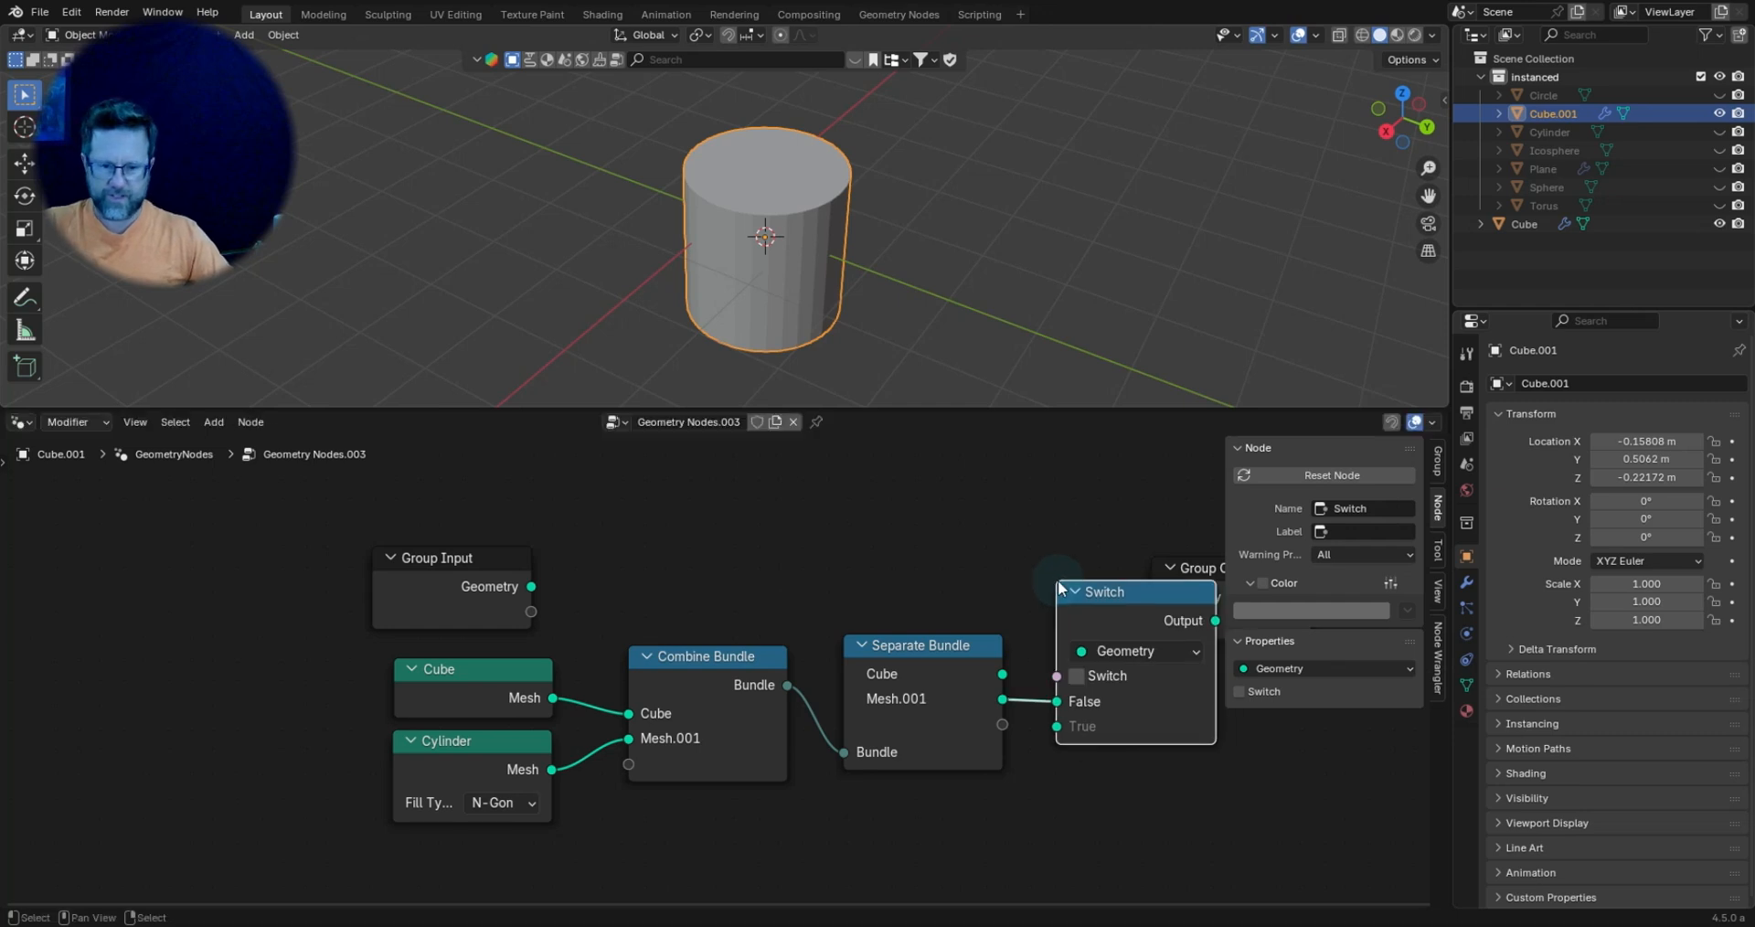
Link Cube to the Switch node's False input and Mesh.001 to True, and enable the Switch option.
drag(1003, 674, 1056, 726)
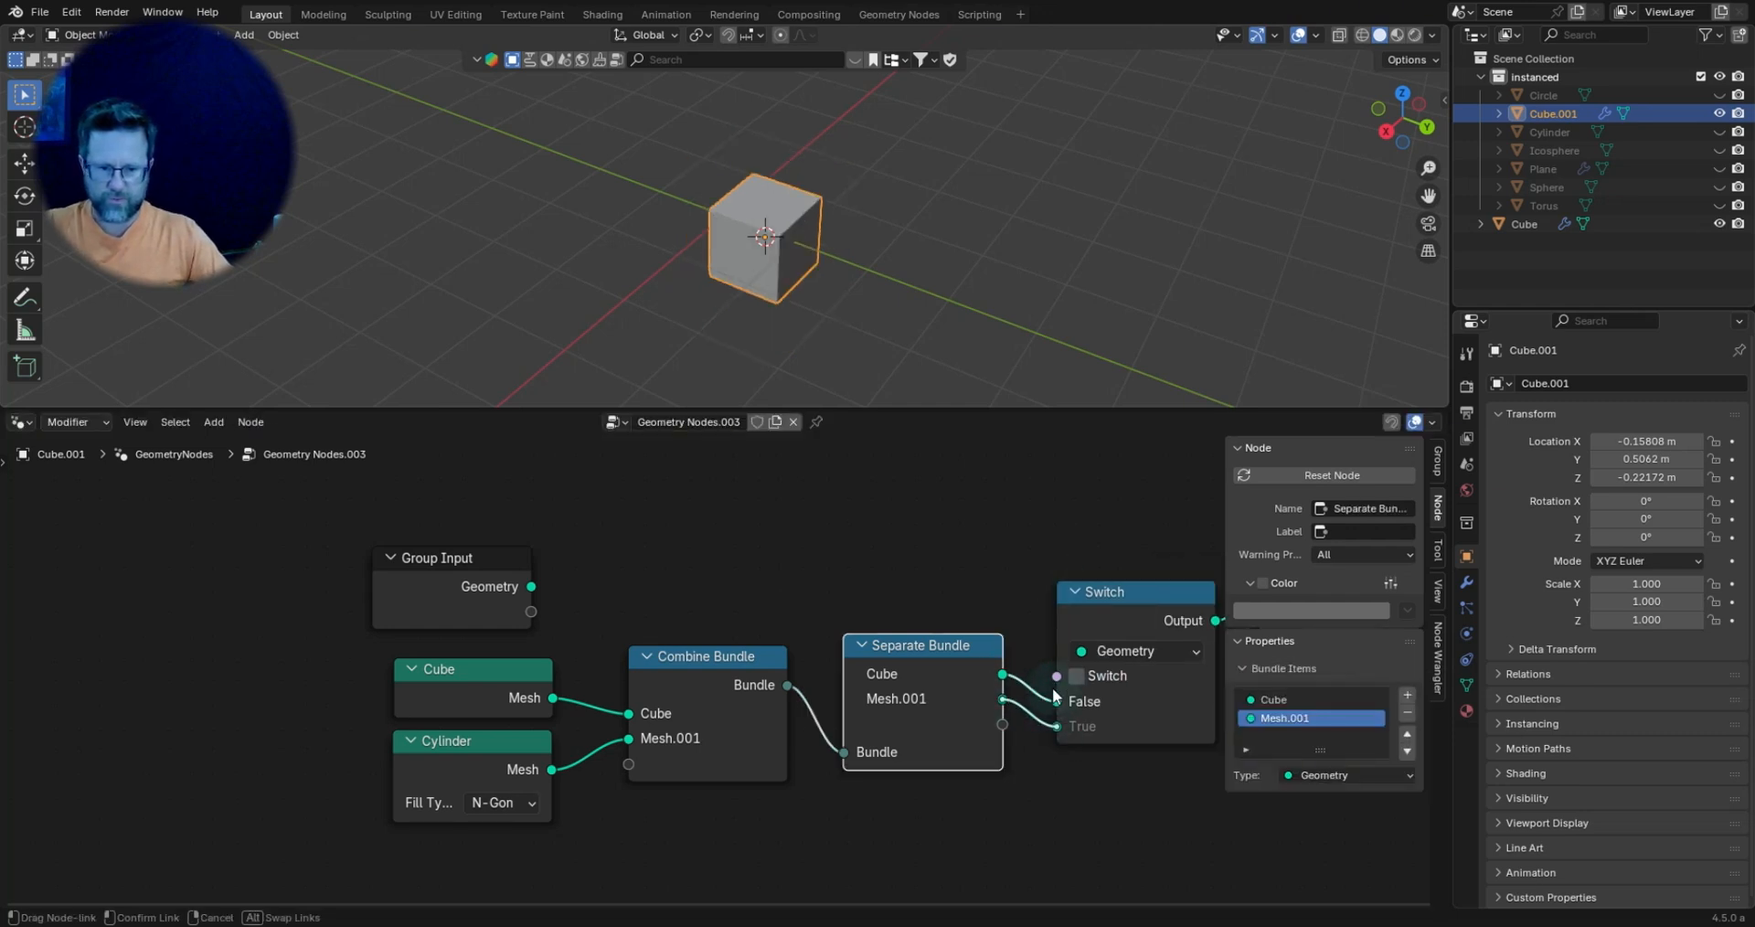
drag(1093, 595, 1073, 566)
middle_drag(1104, 525, 779, 535)
mouse_move(974, 569)
mouse_down()
mouse_move(980, 534)
mouse_move(992, 550)
mouse_up()
click(731, 657)
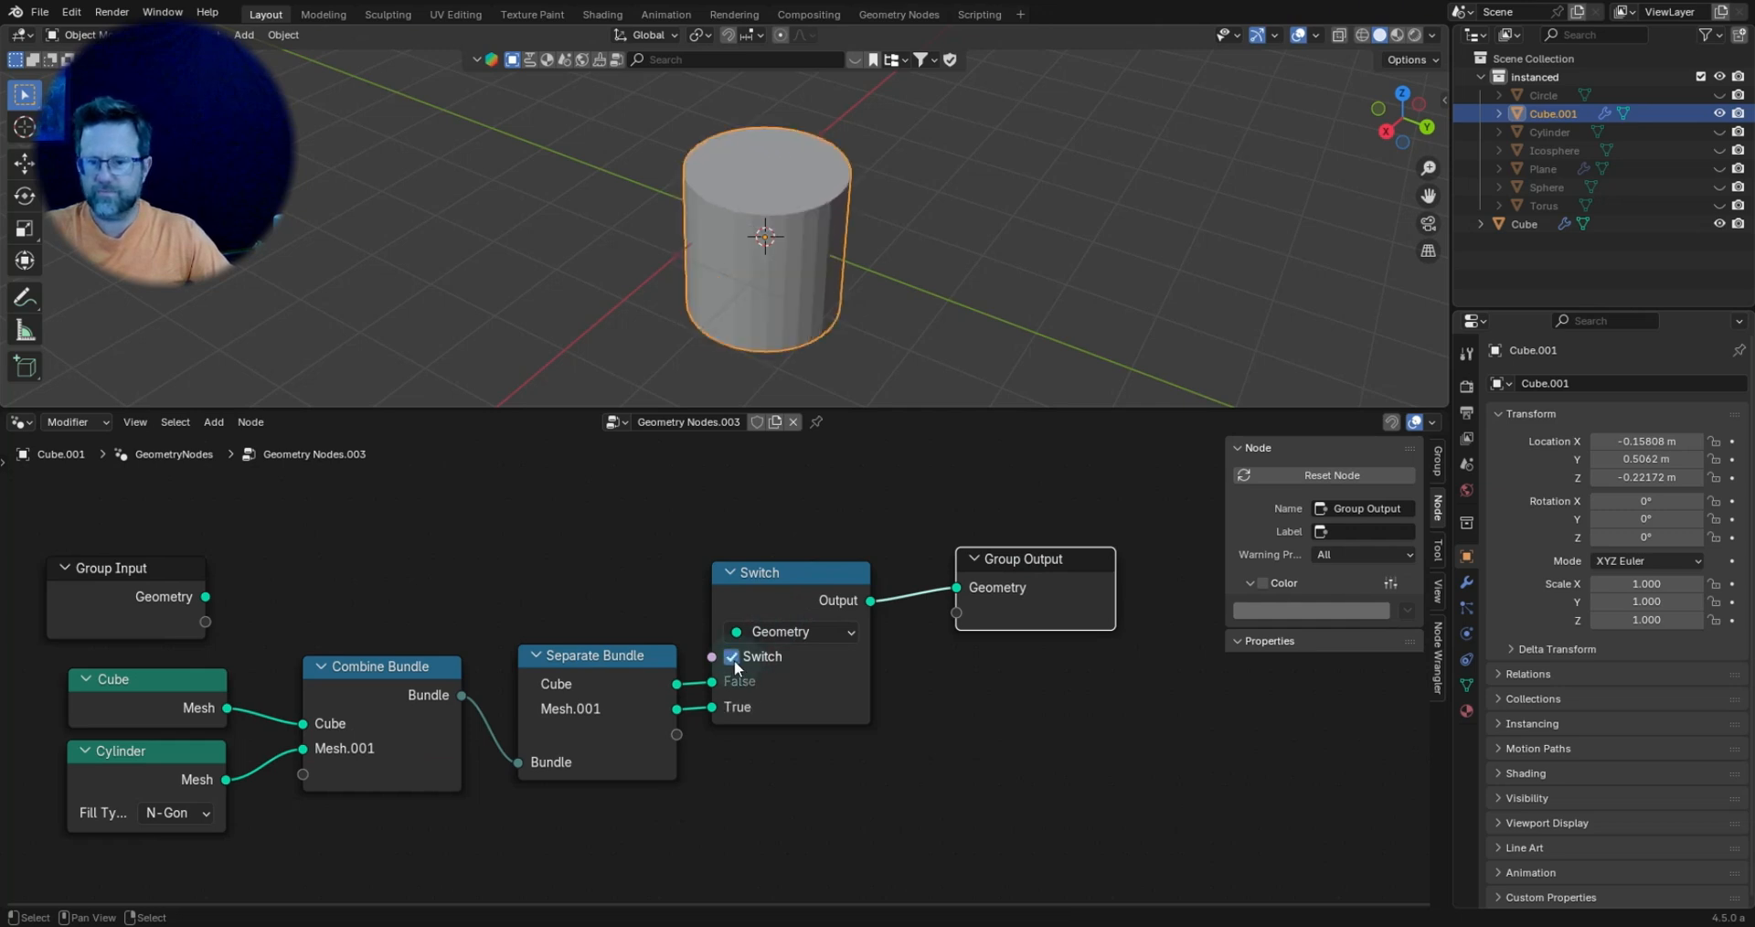
drag(396, 690, 386, 681)
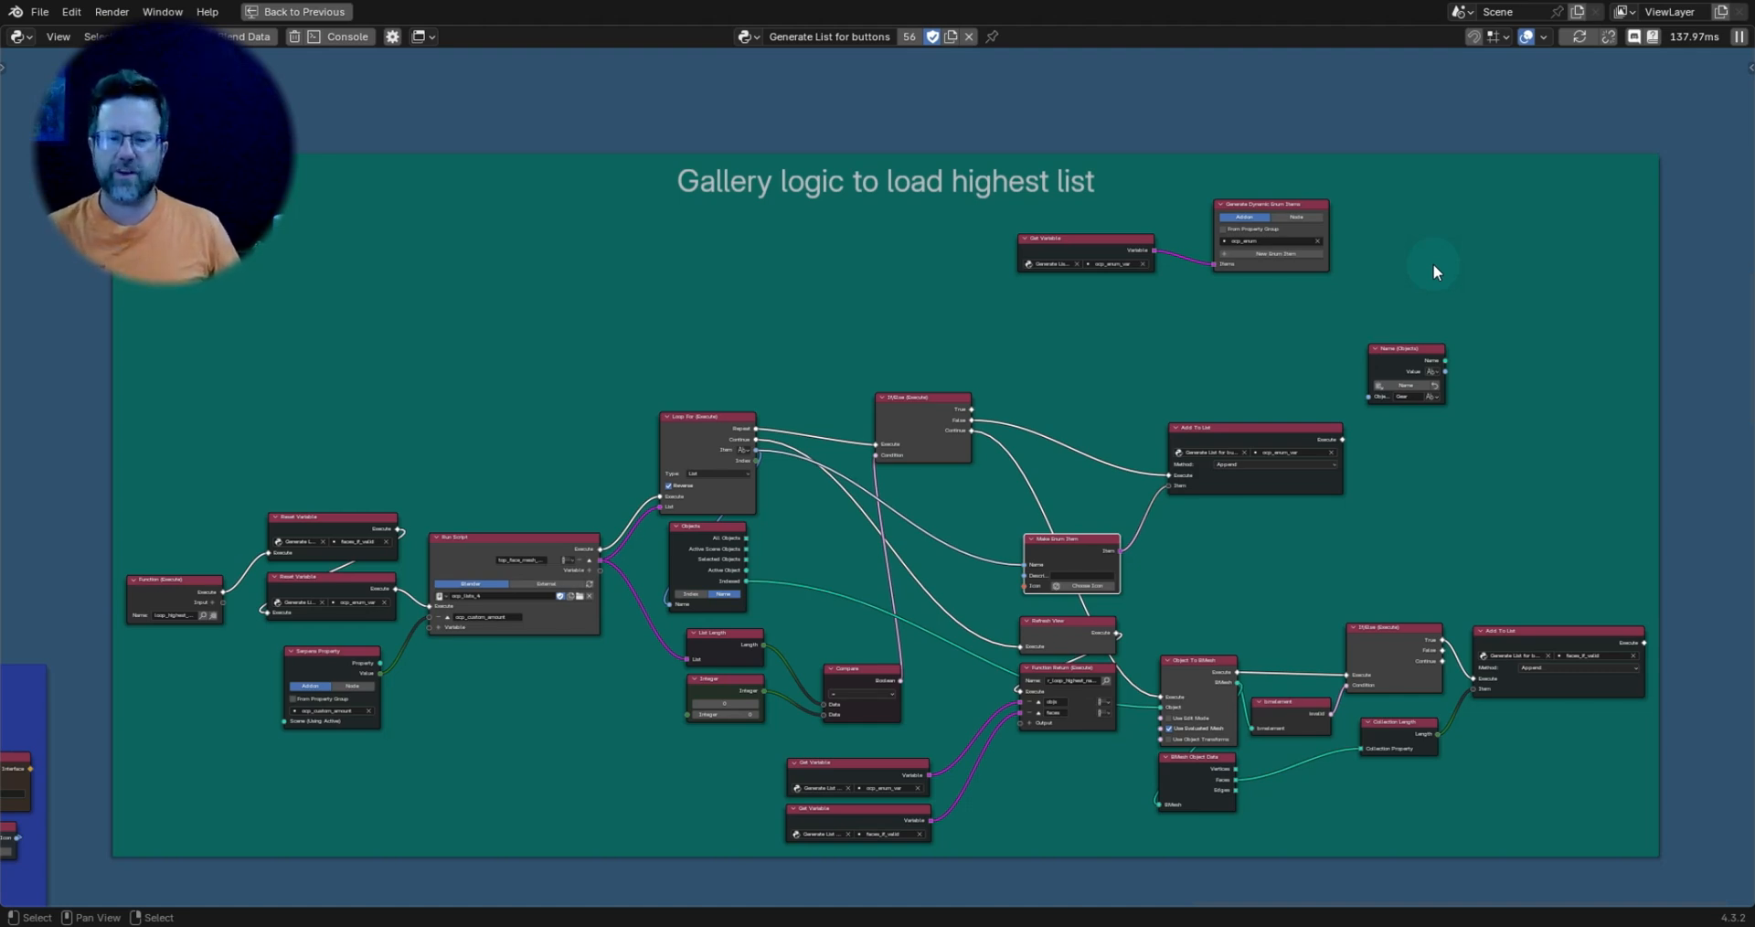
Examine the start of the gallery logic frame: Function, both Reset Variable nodes, Serpens Property and Run Script.
middle_drag(728, 445, 826, 276)
scroll(950, 317, up, 4)
scroll(950, 316, up, 4)
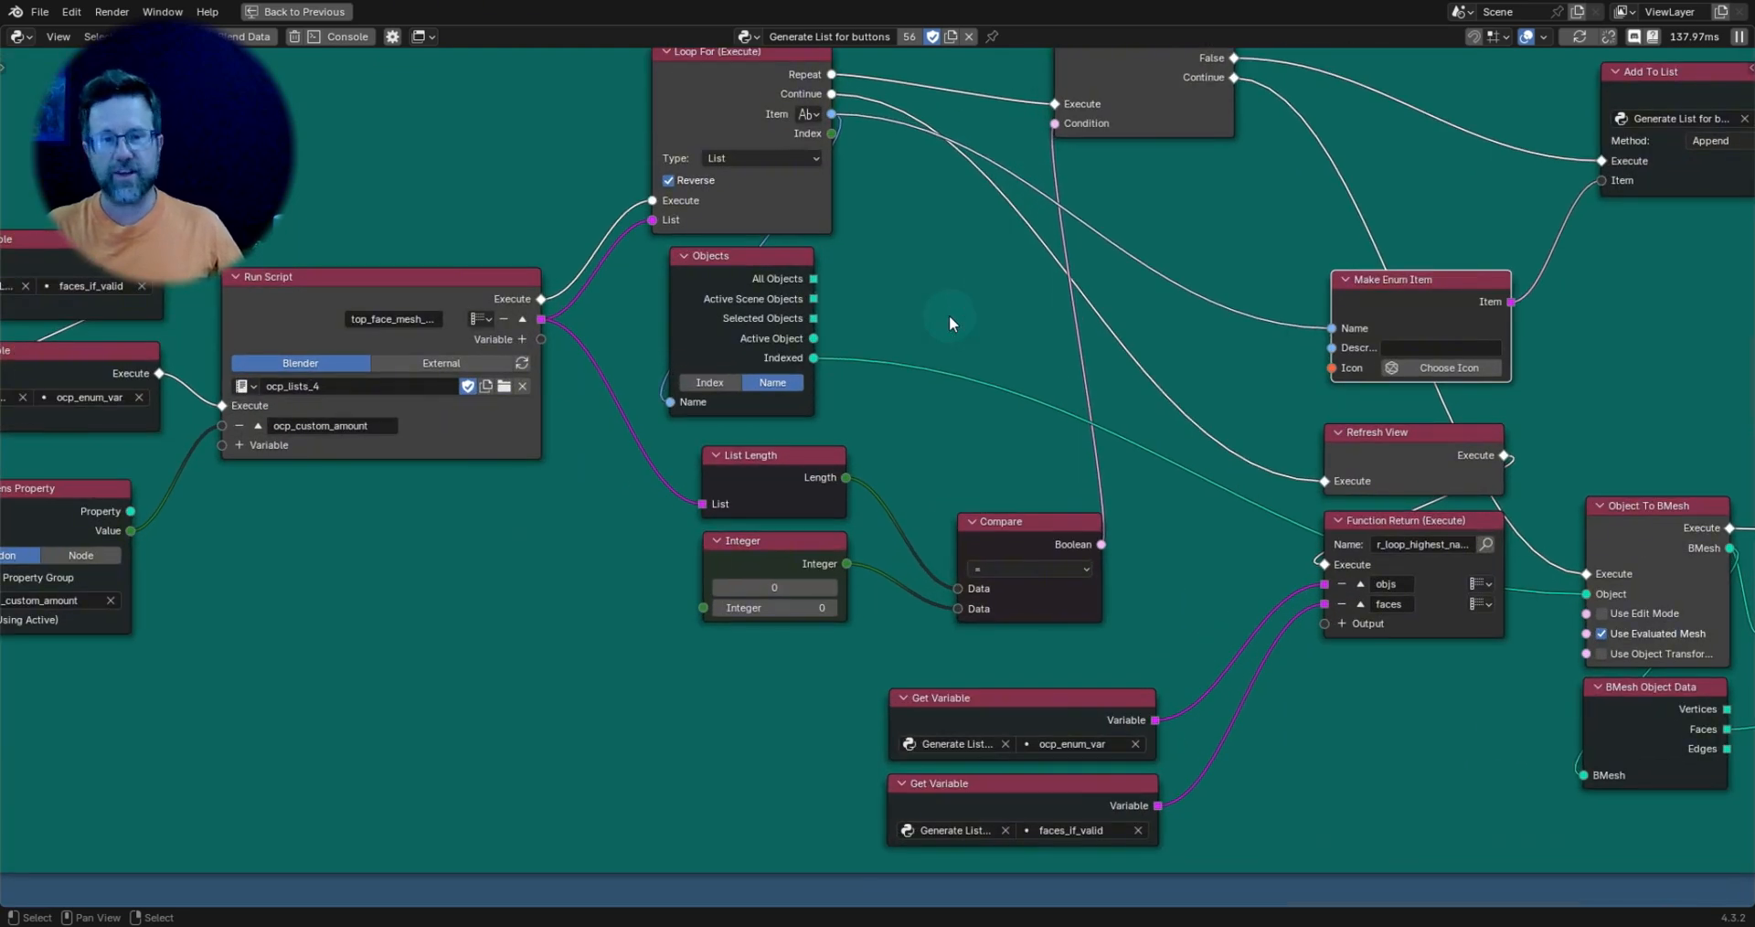
middle_drag(631, 399, 716, 459)
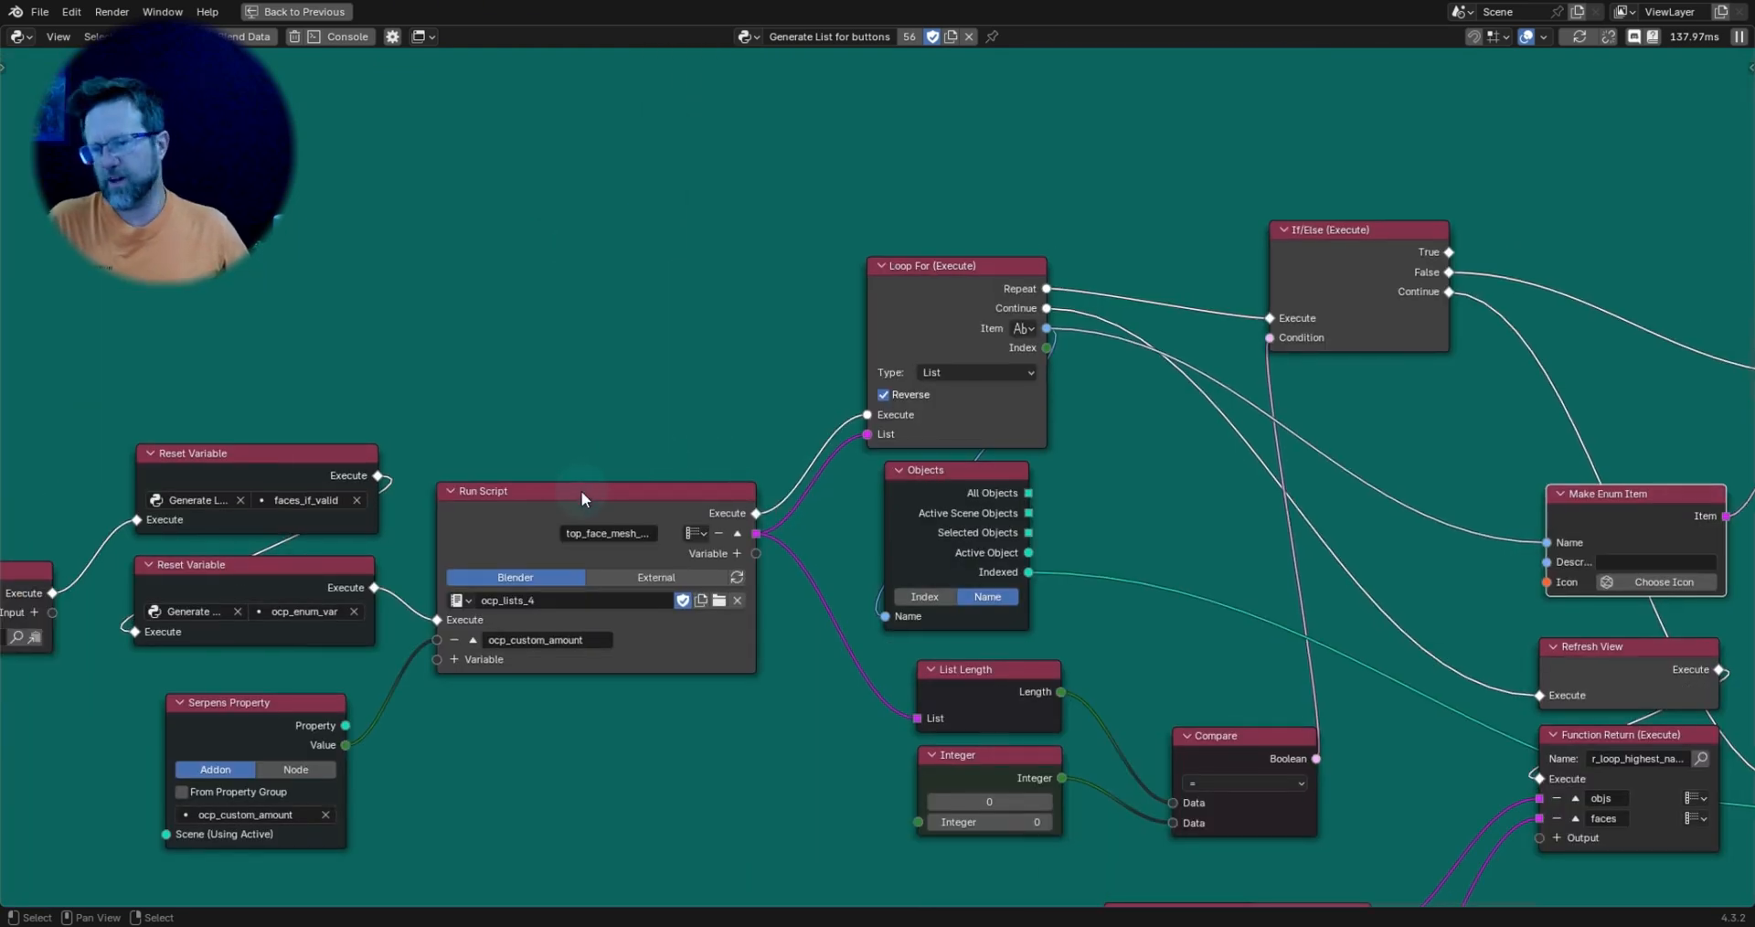
drag(581, 491, 602, 469)
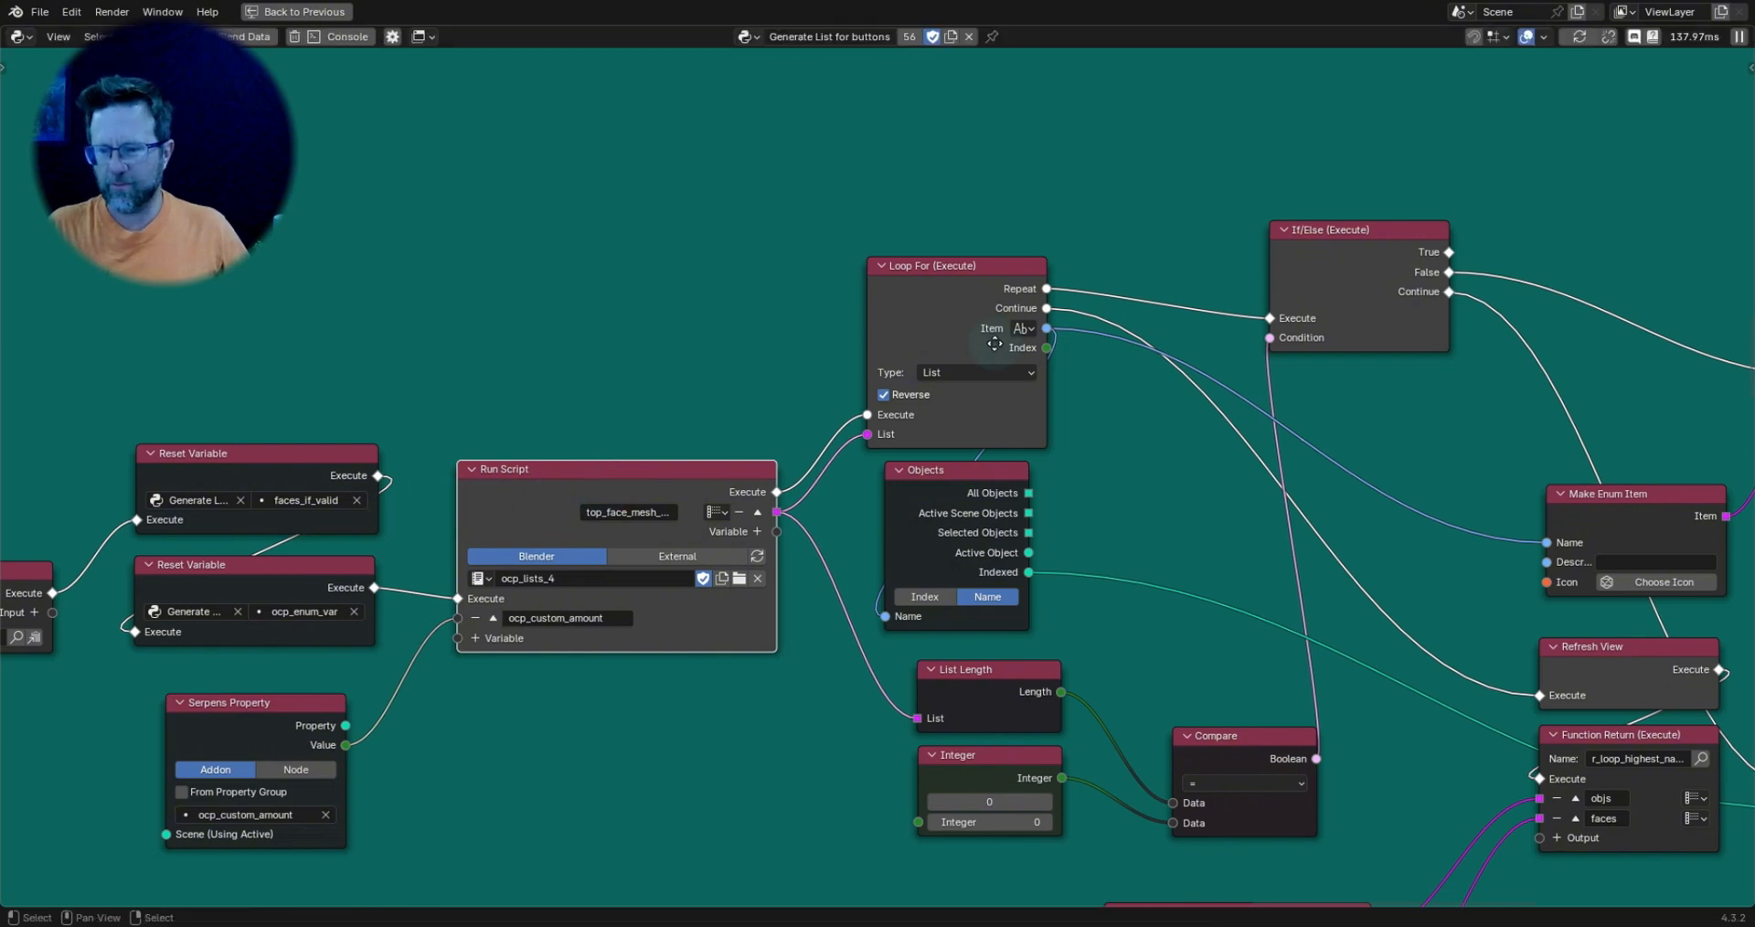
middle_drag(995, 343, 1548, 222)
scroll(828, 355, up, 4)
click(416, 437)
key(g)
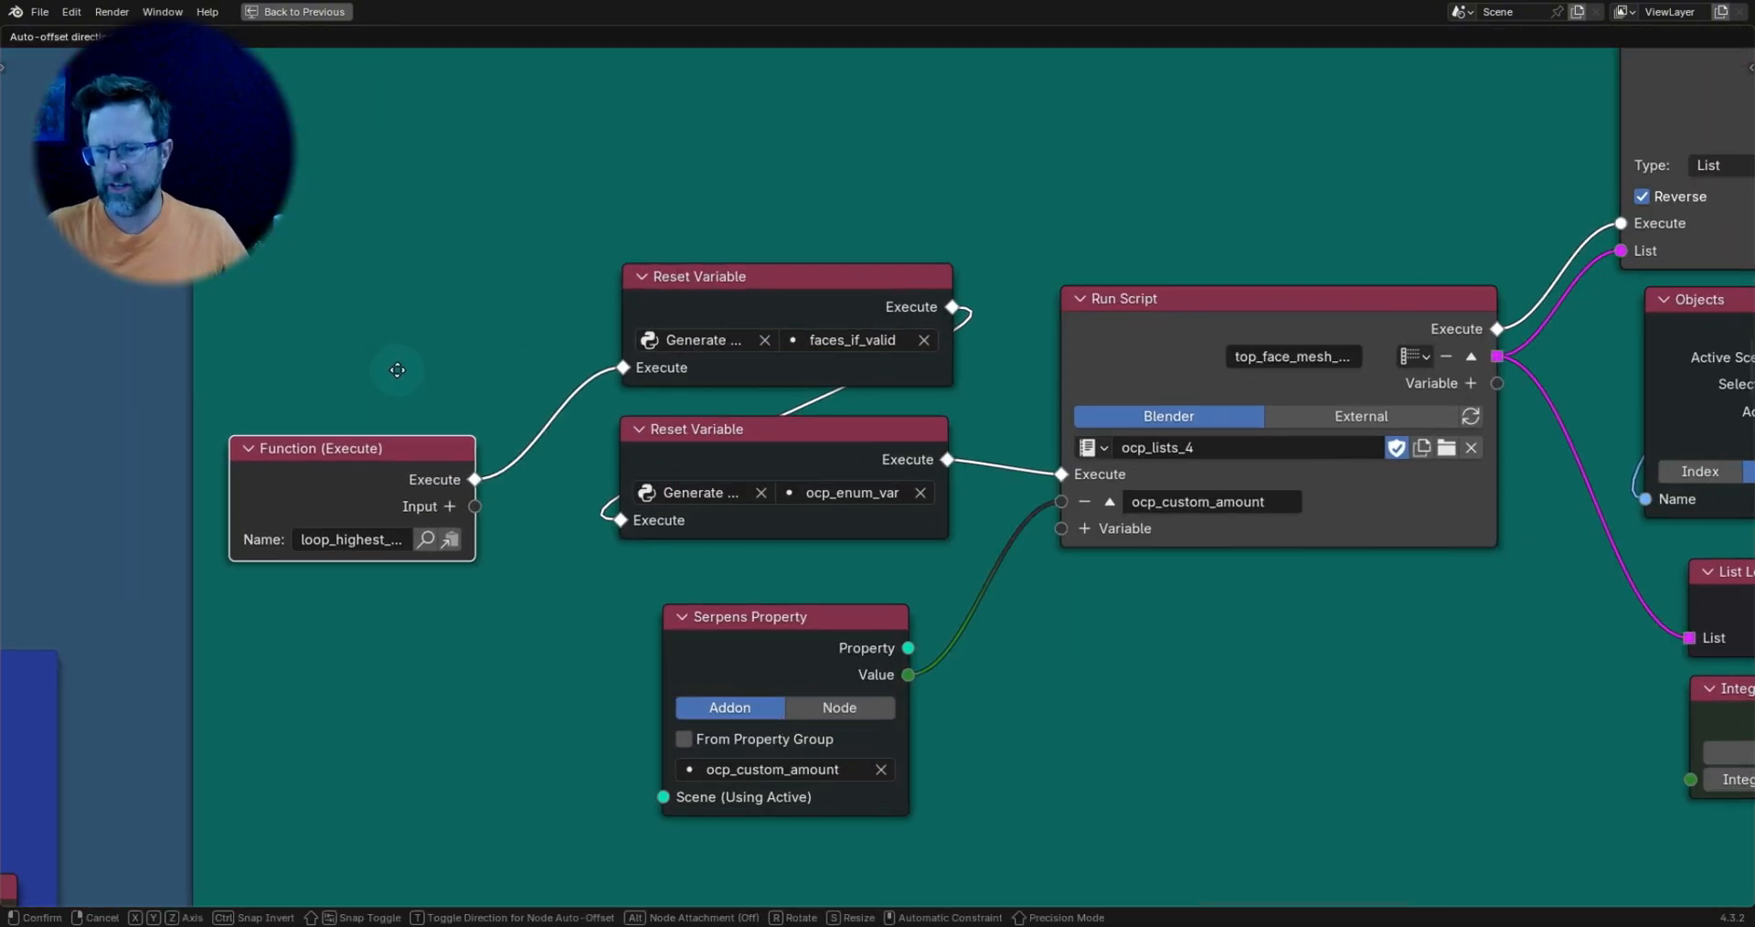
click(397, 369)
scroll(809, 334, down, 1)
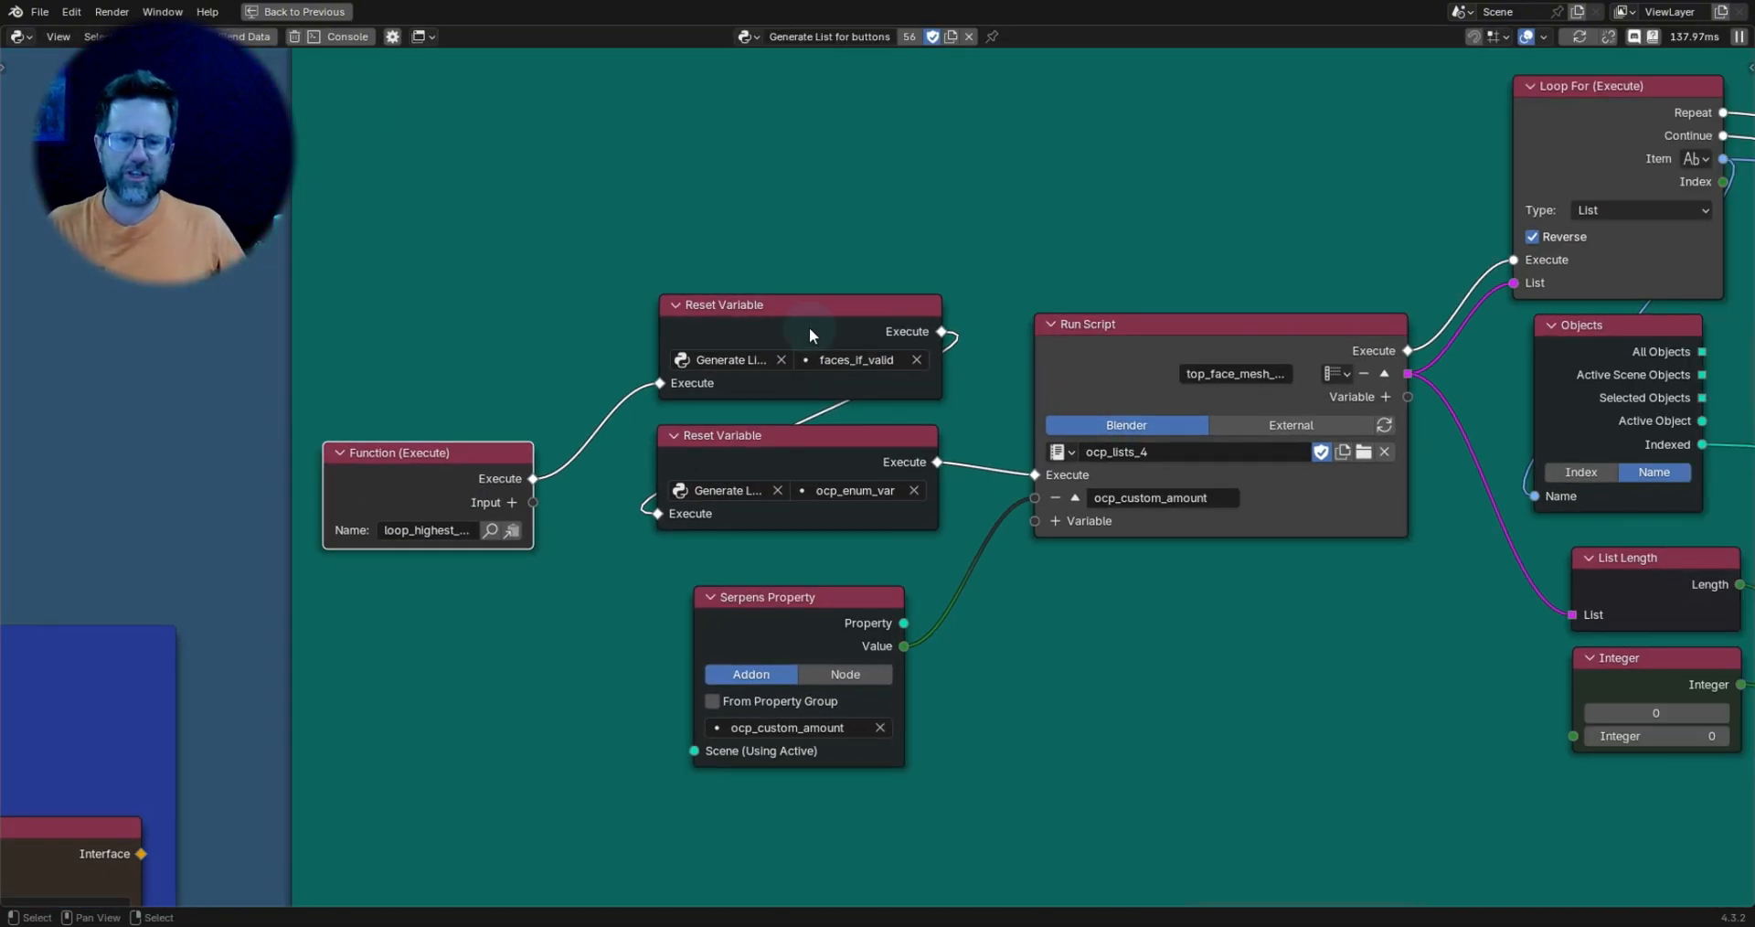
click(776, 301)
key(g)
right_click(776, 318)
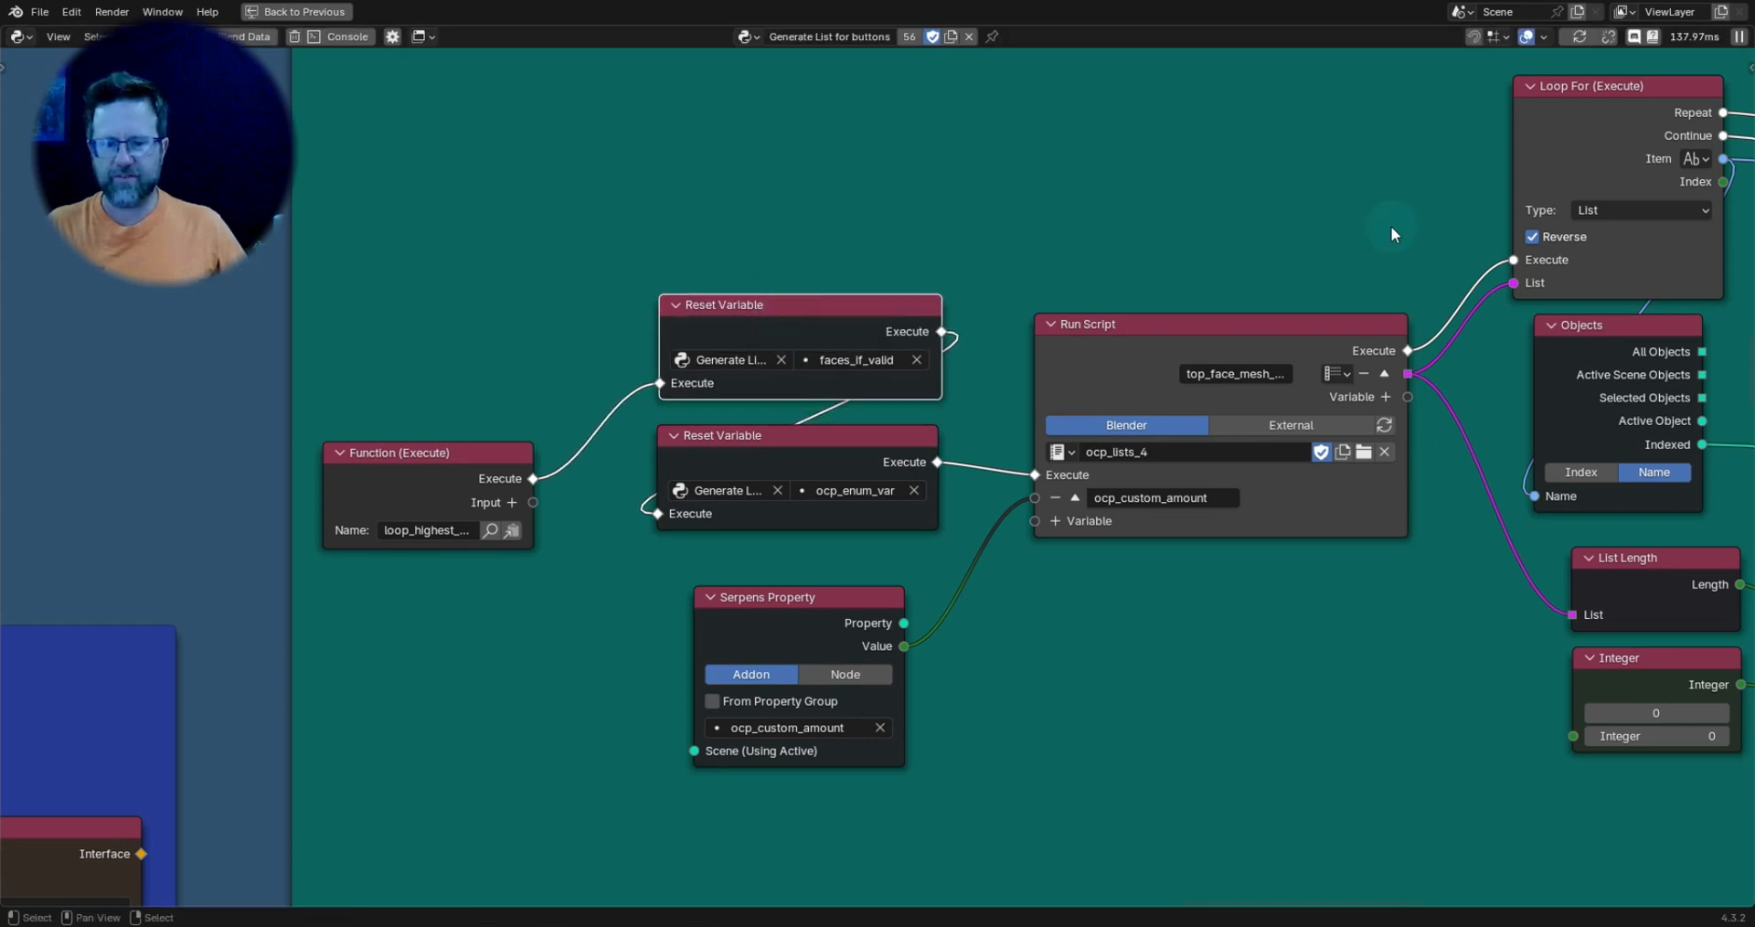
scroll(1444, 260, down, 3)
drag(829, 588, 823, 569)
middle_drag(1368, 501, 1035, 524)
scroll(1035, 524, up, 4)
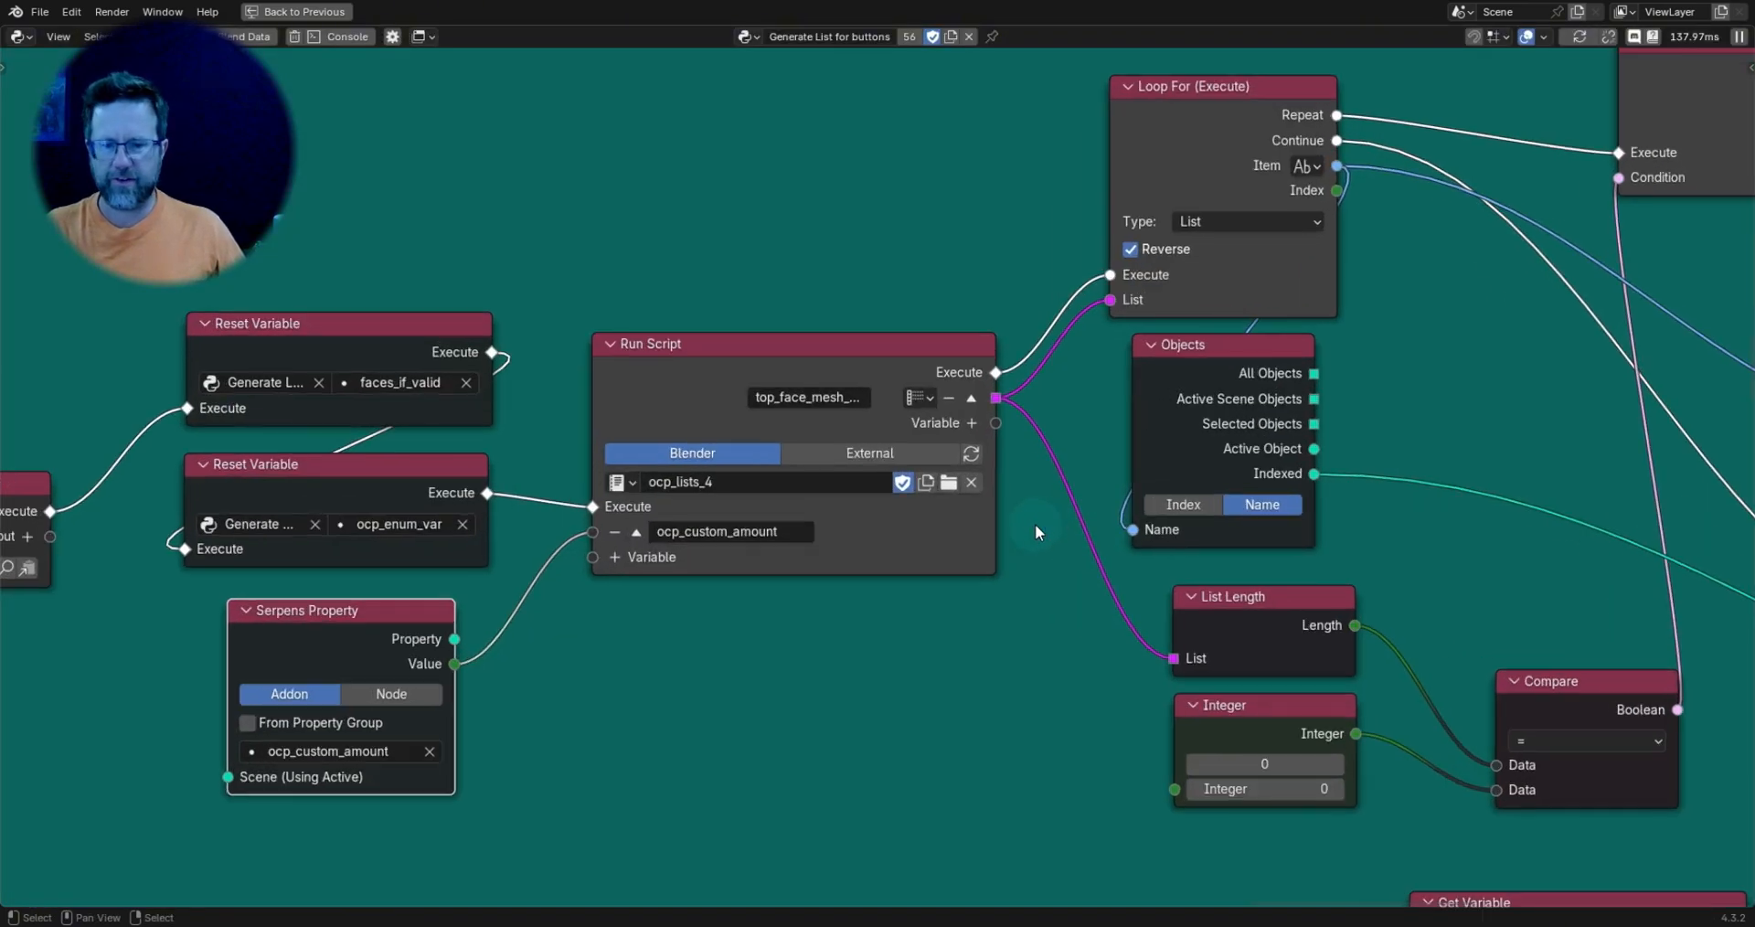
drag(733, 394, 694, 413)
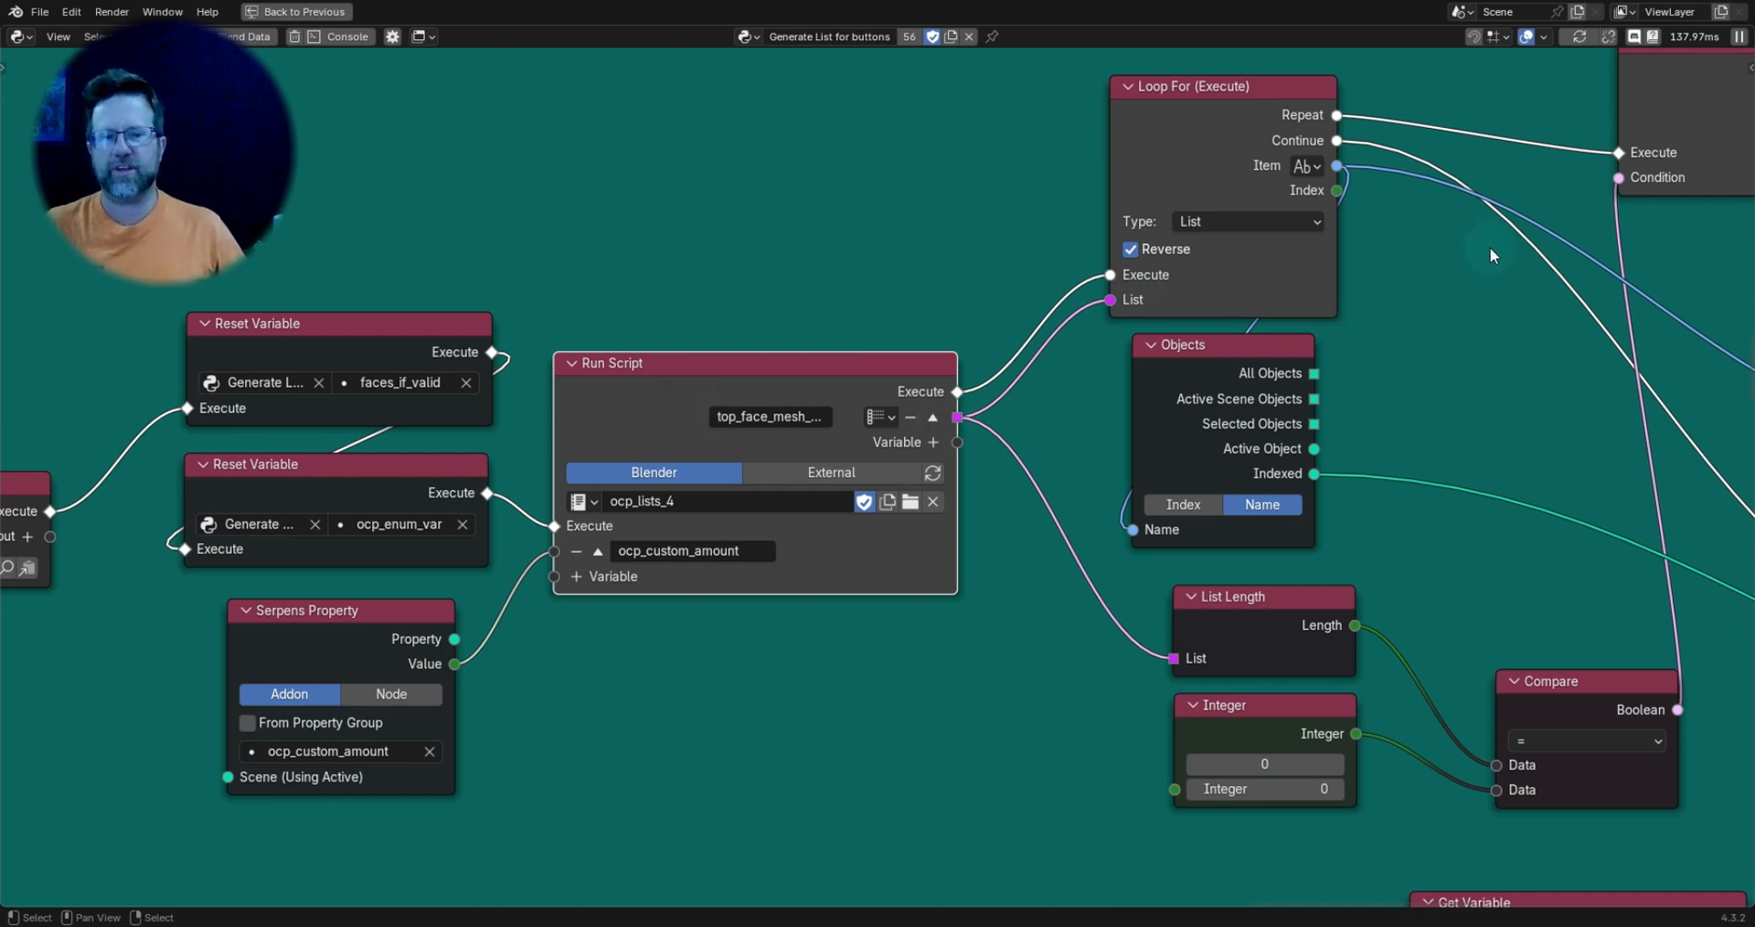
Trace how the Loop For node passes each Item to the Objects node and on to Object To BMesh.
middle_drag(1263, 297, 981, 347)
scroll(981, 343, up, 1)
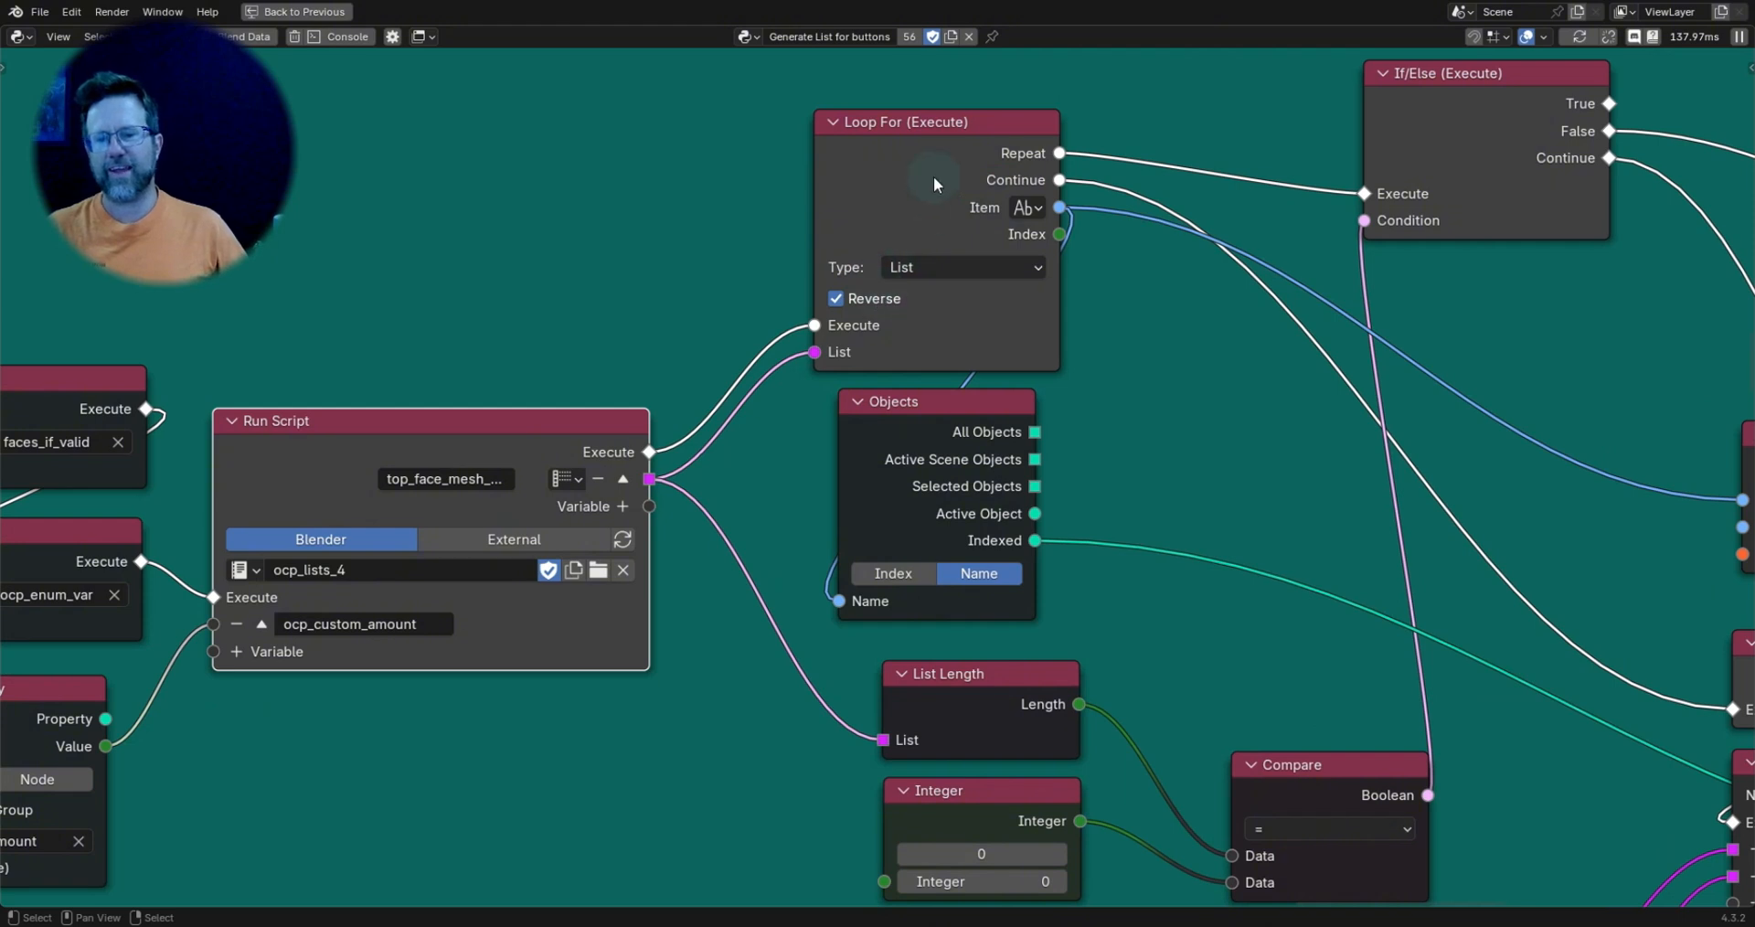
drag(934, 183, 936, 177)
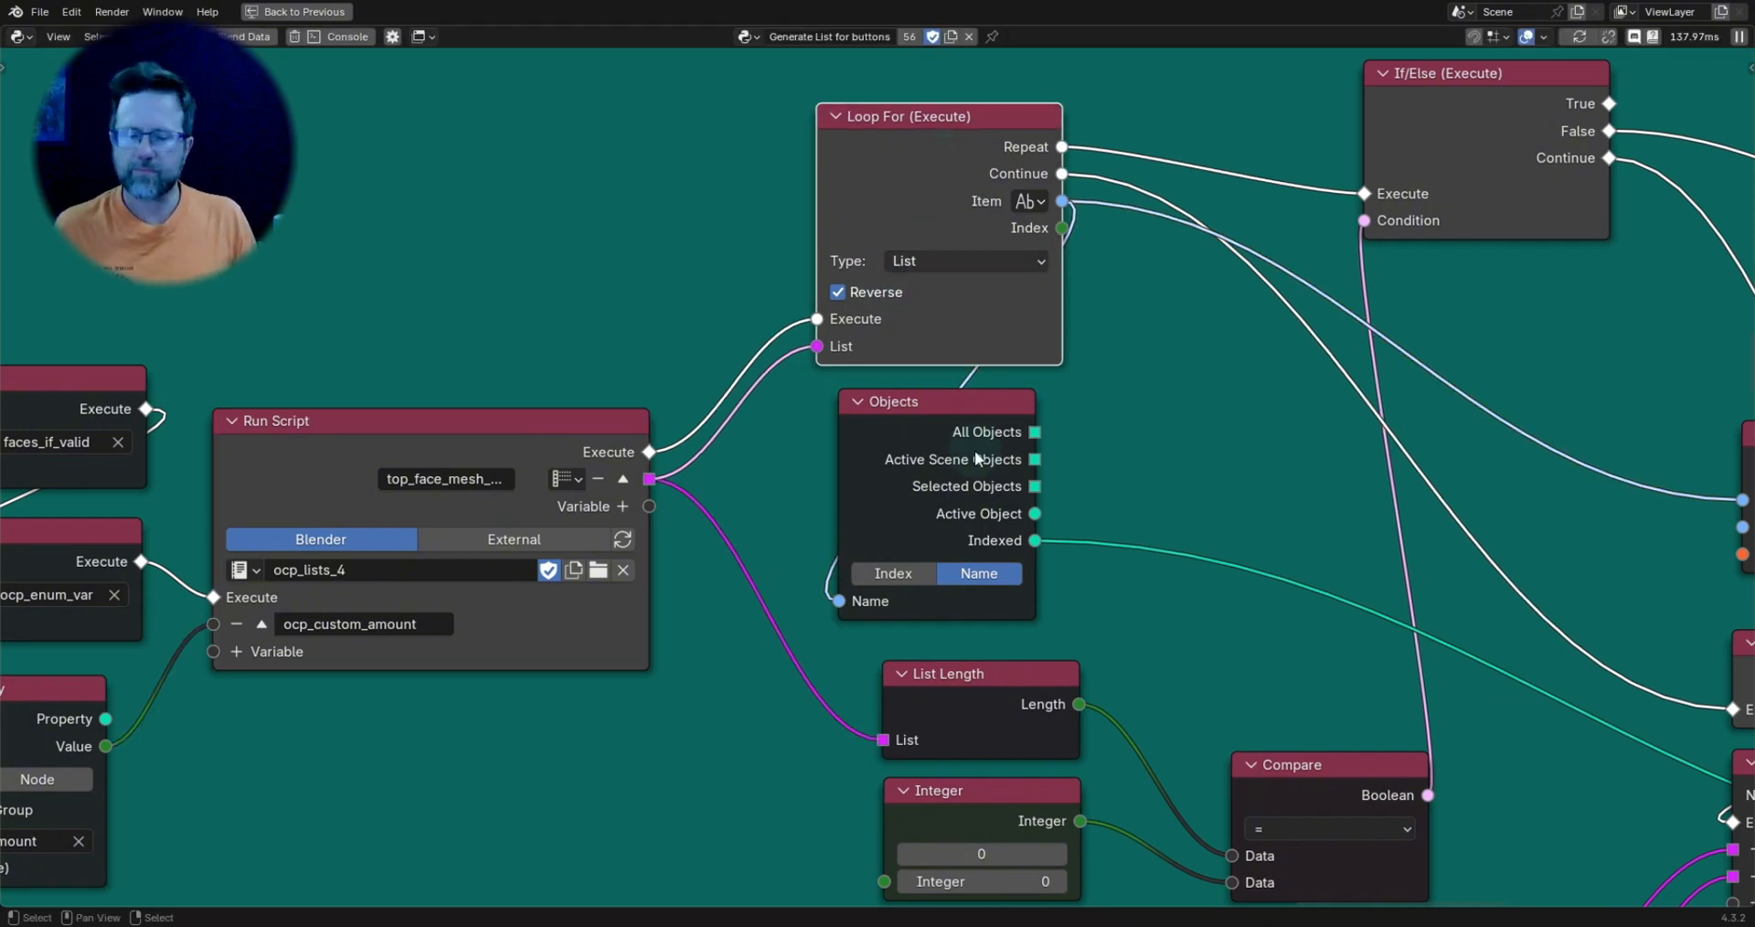
drag(1061, 201, 868, 603)
middle_drag(1135, 507, 755, 236)
scroll(1126, 431, down, 6)
middle_drag(1506, 553, 999, 540)
scroll(985, 476, up, 1)
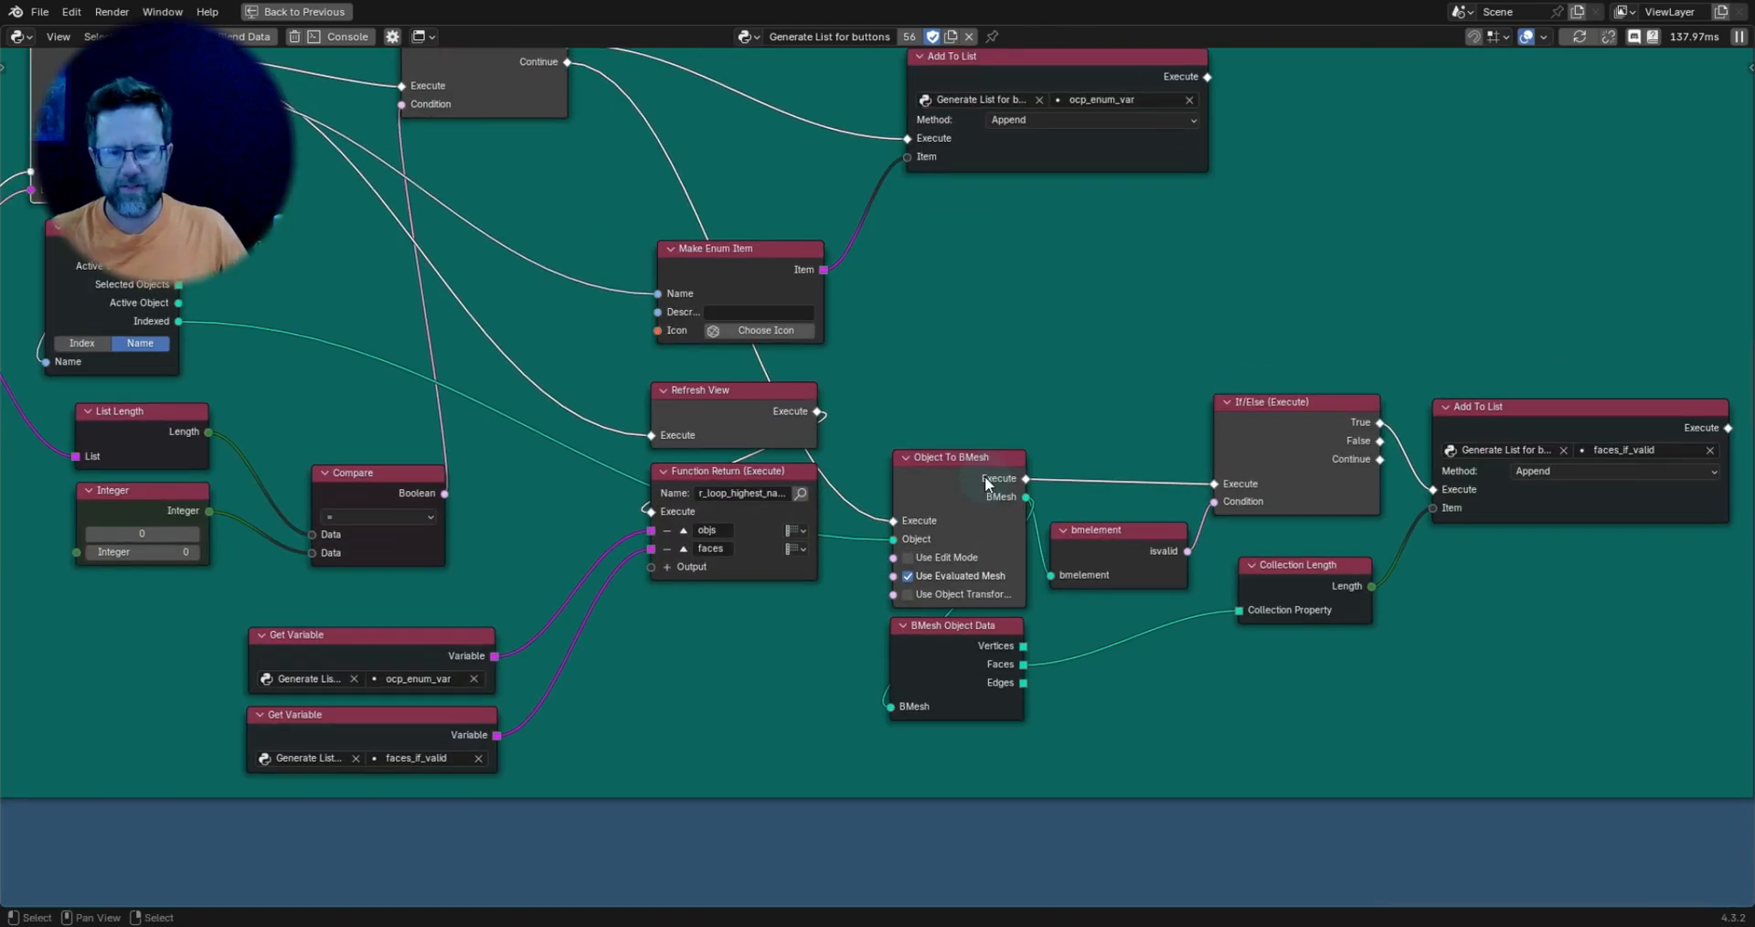
scroll(984, 477, up, 1)
drag(975, 450, 977, 448)
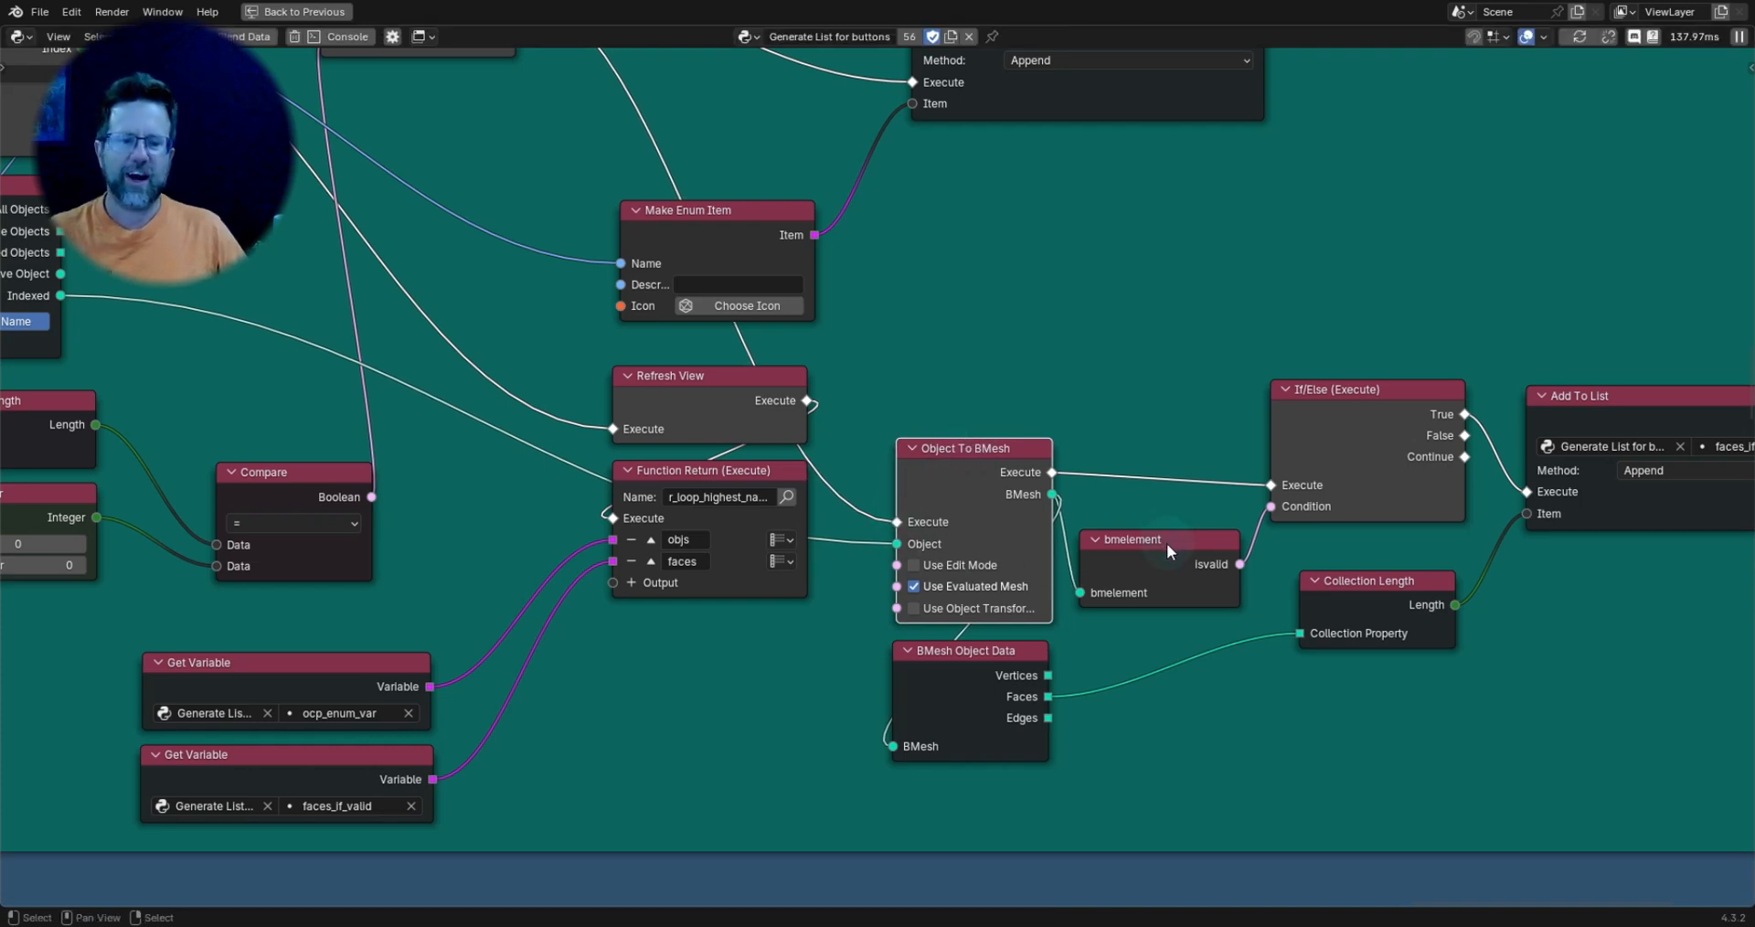
Examine the face-count branch from bmelement and BMesh Object Data through Collection Length to the faces_if_valid Add To List node.
drag(1166, 543, 1169, 543)
scroll(1062, 446, up, 2)
middle_drag(1313, 509, 1141, 453)
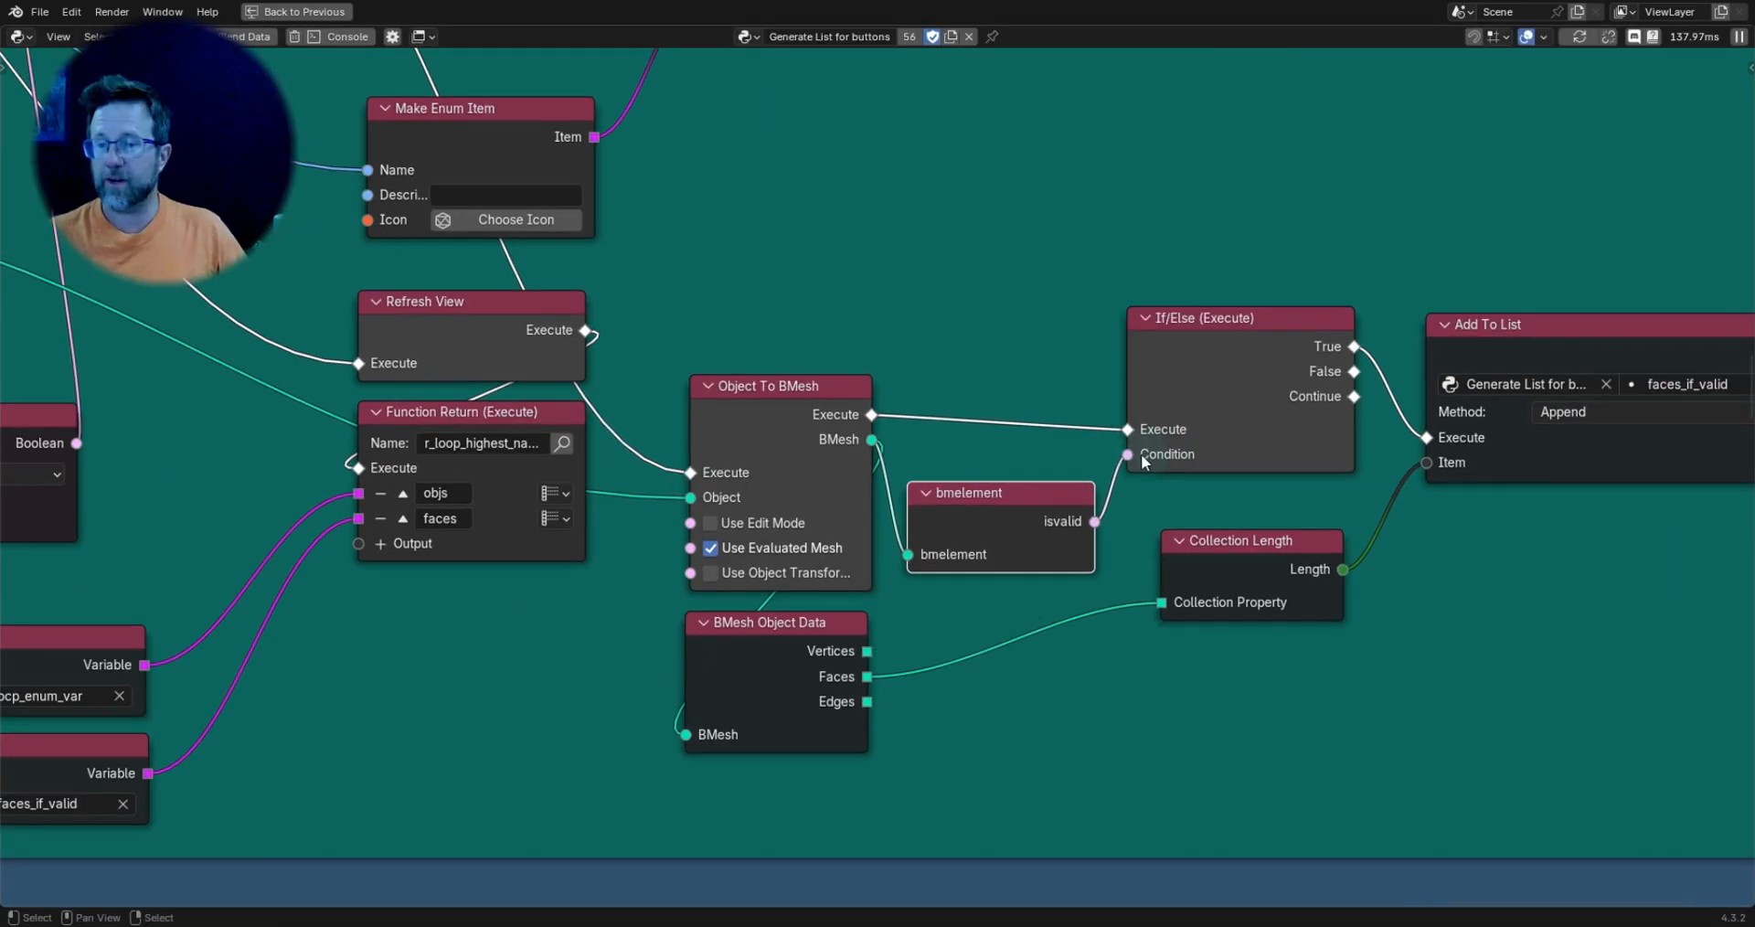
scroll(1151, 456, up, 2)
scroll(1180, 468, down, 2)
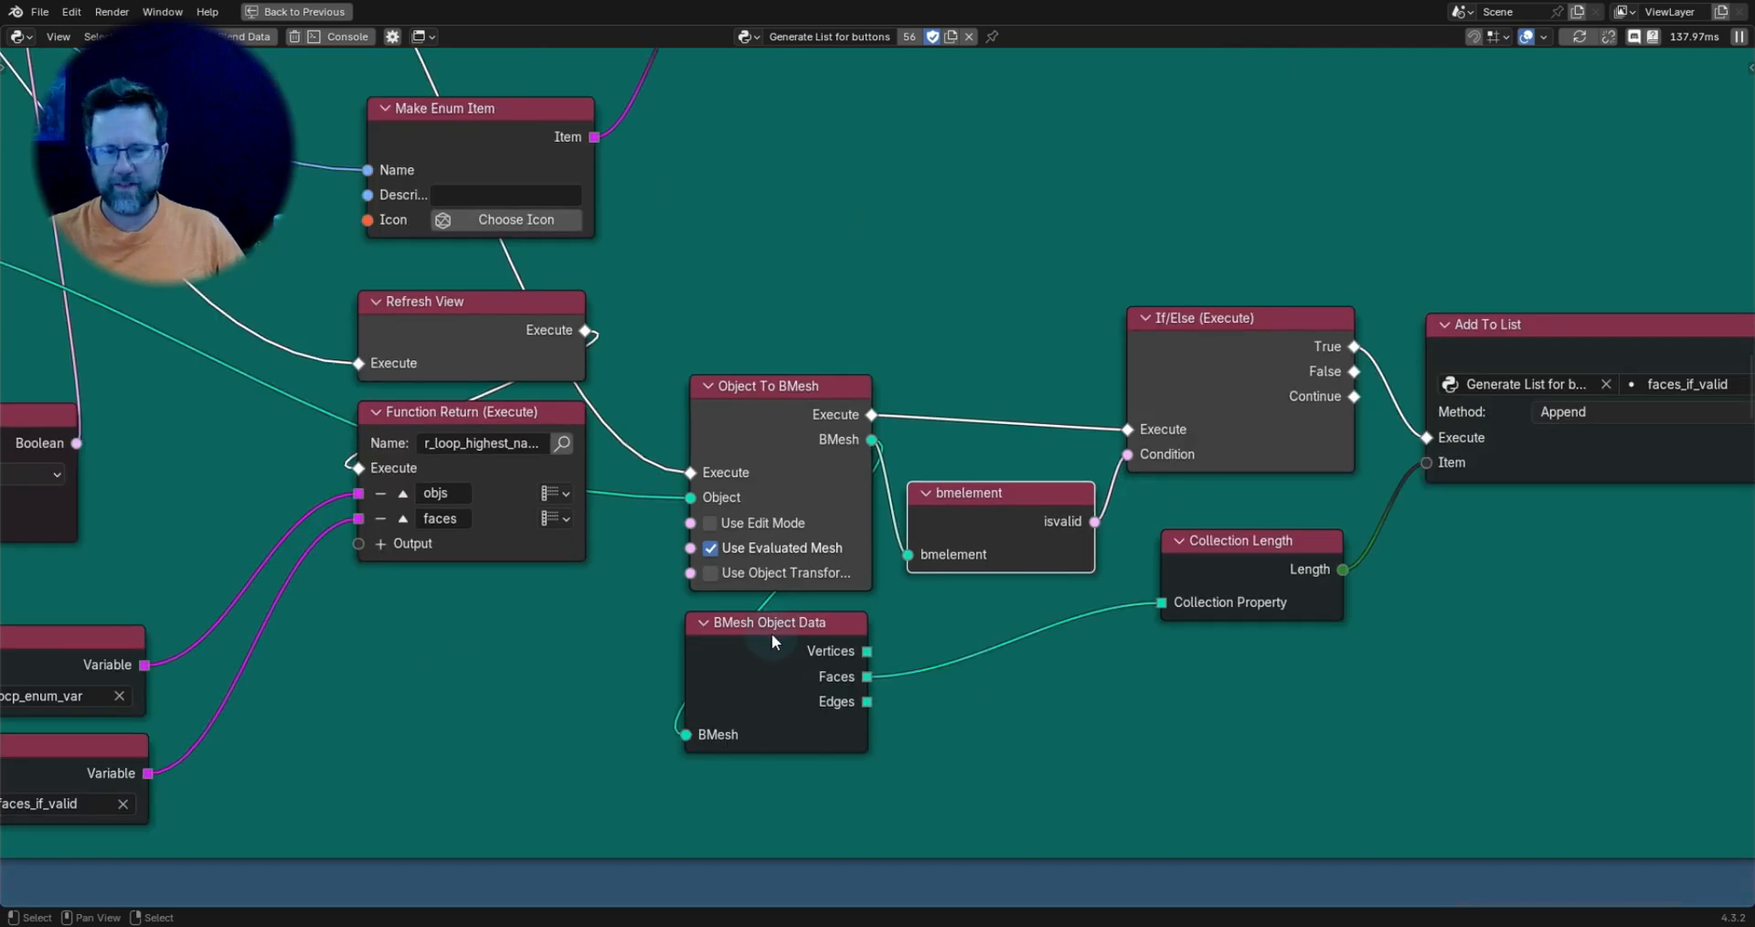
drag(772, 639, 768, 637)
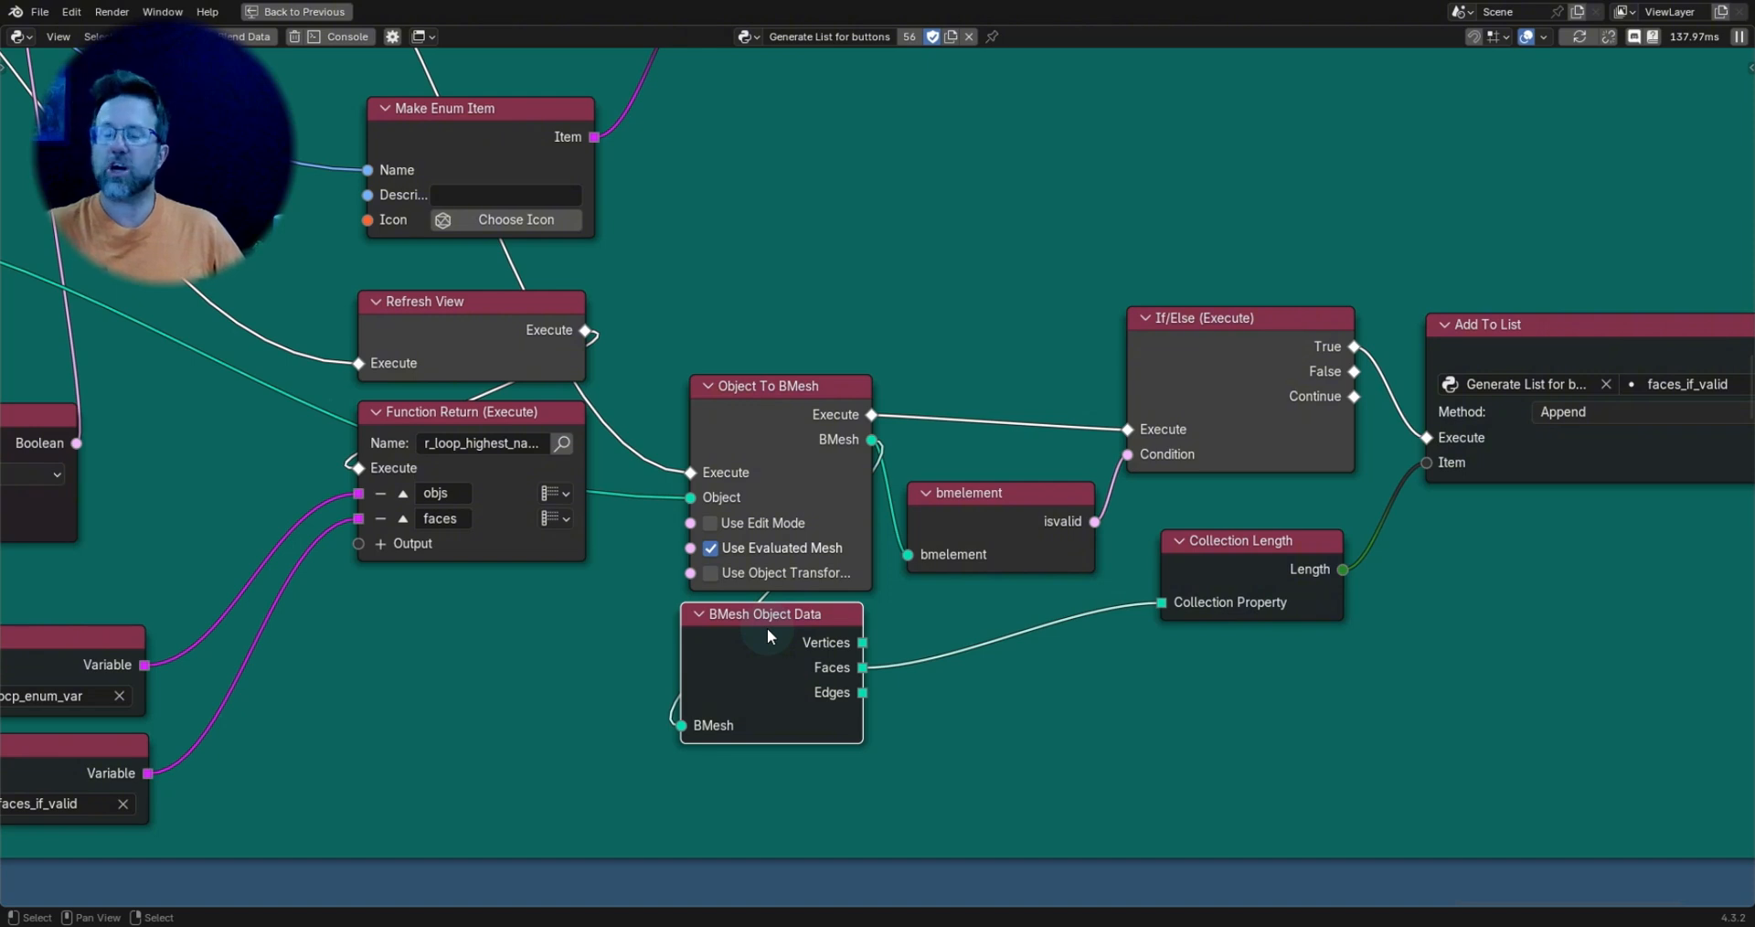
drag(1241, 546, 1239, 537)
middle_drag(1646, 498, 1137, 514)
scroll(1137, 513, down, 1)
scroll(1137, 514, up, 7)
scroll(996, 479, up, 1)
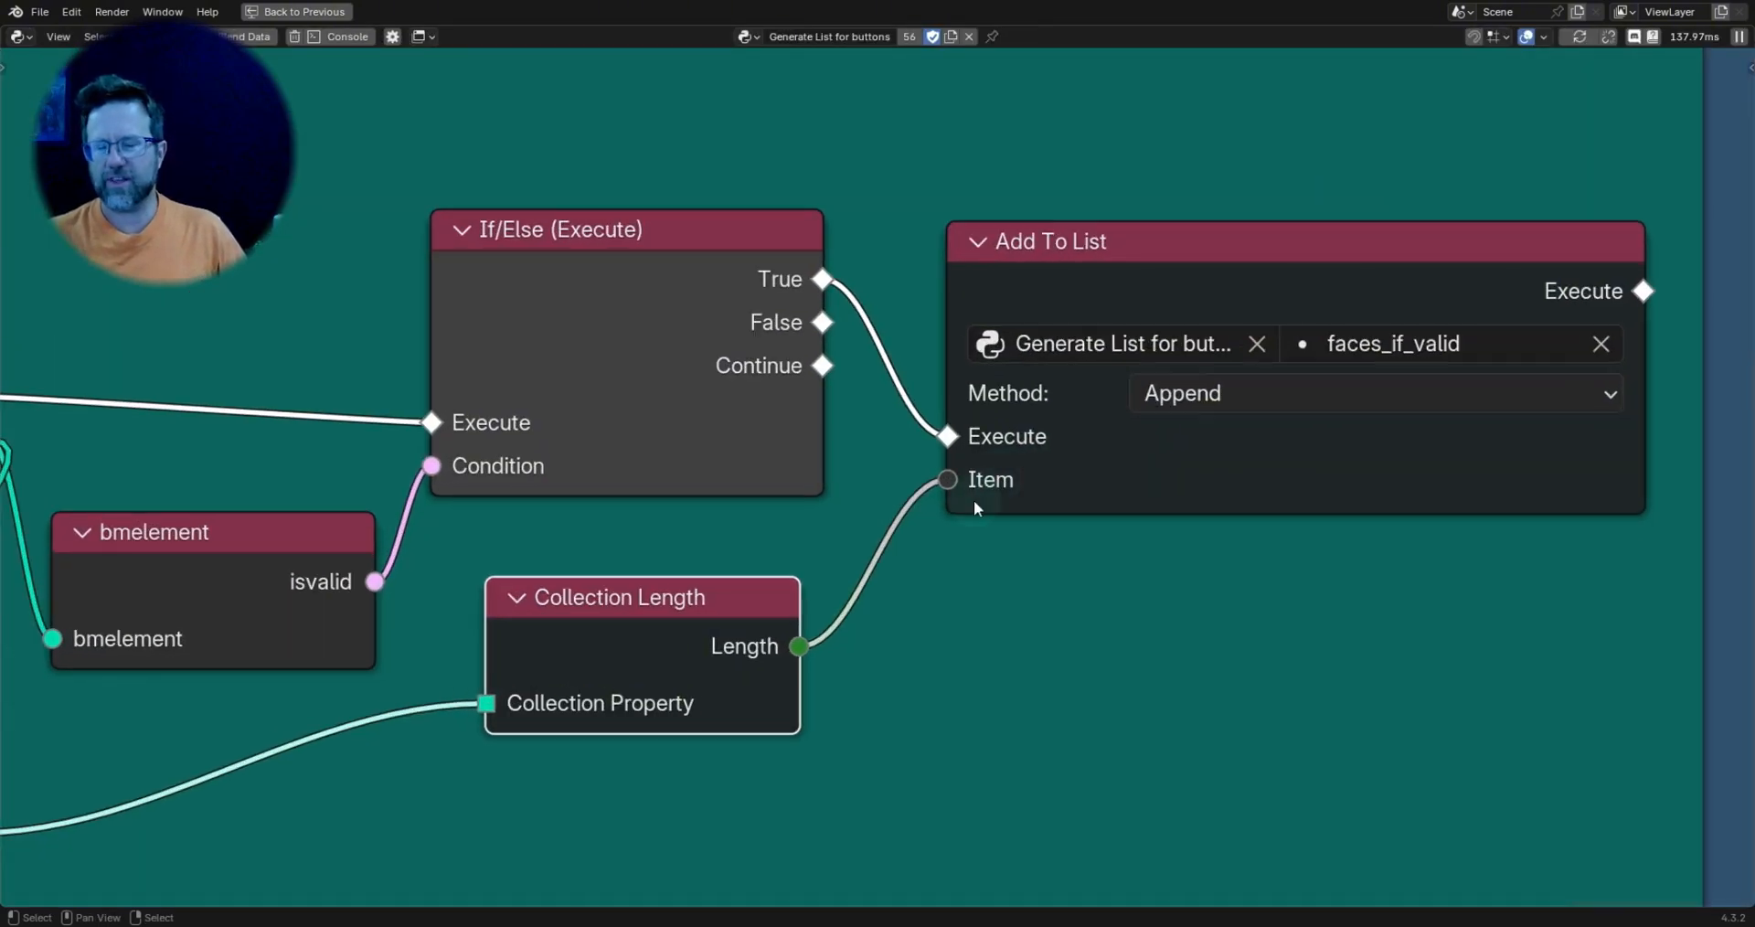
scroll(842, 348, down, 14)
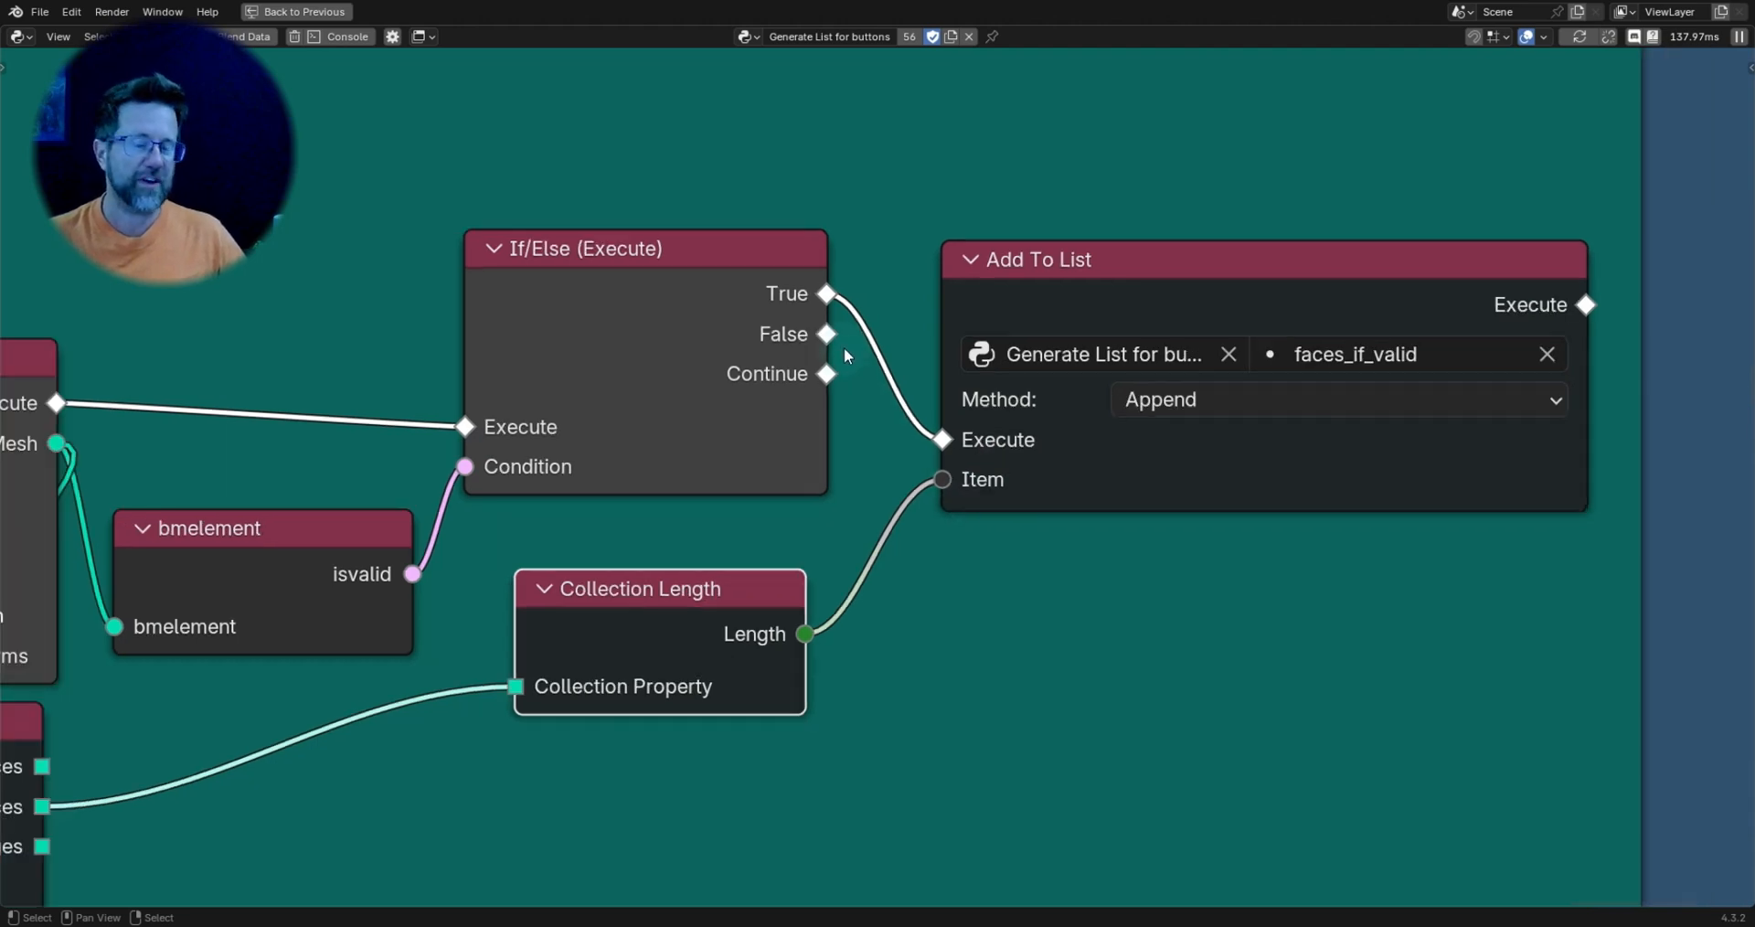
Examine the If/Else branch in which Make Enum Item feeds the ocp_enum_var Add To List node.
middle_drag(746, 319, 1049, 472)
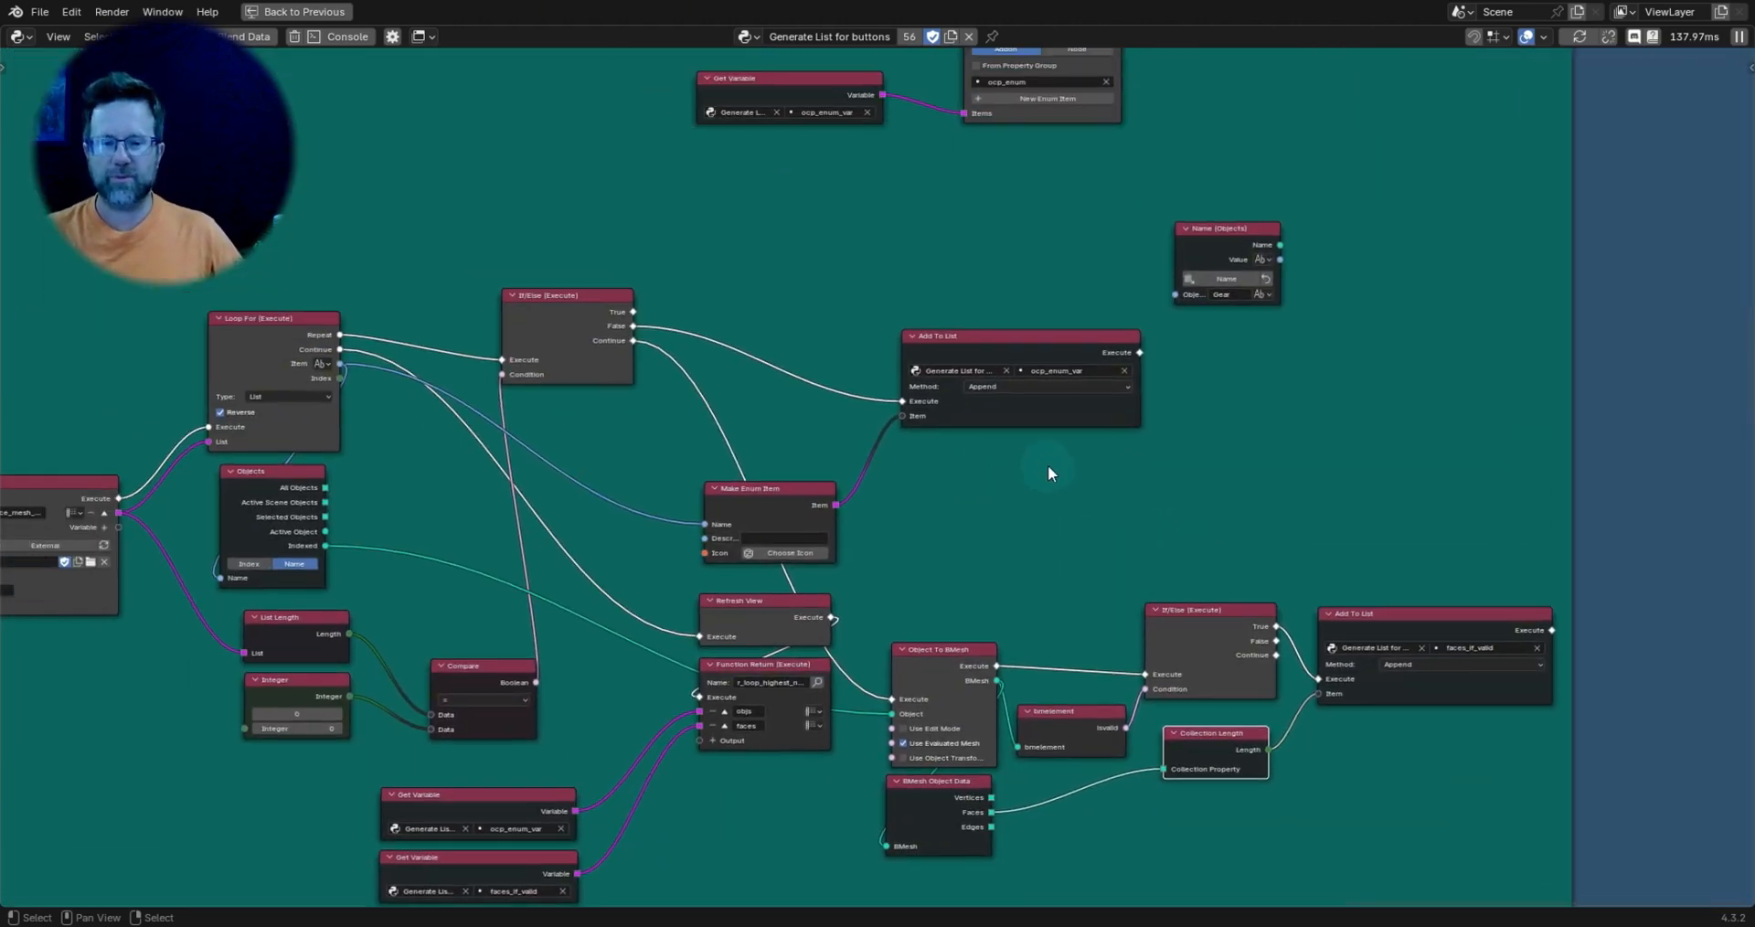
scroll(1049, 464, up, 6)
drag(1101, 229, 1101, 220)
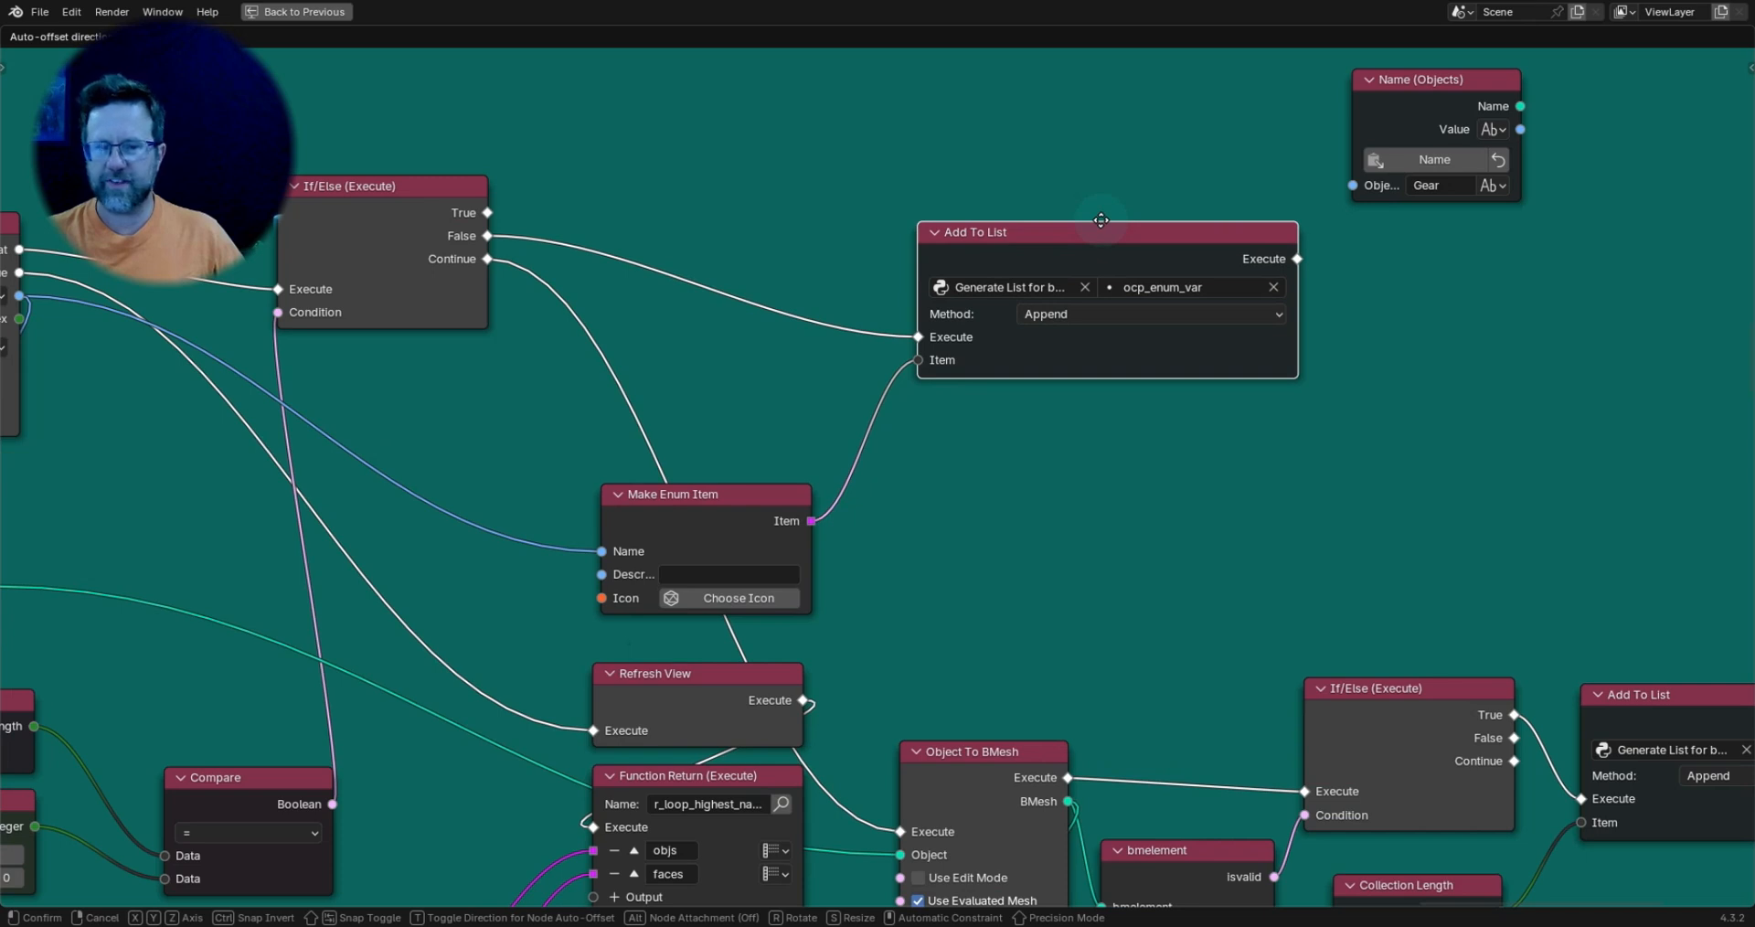
scroll(644, 380, down, 5)
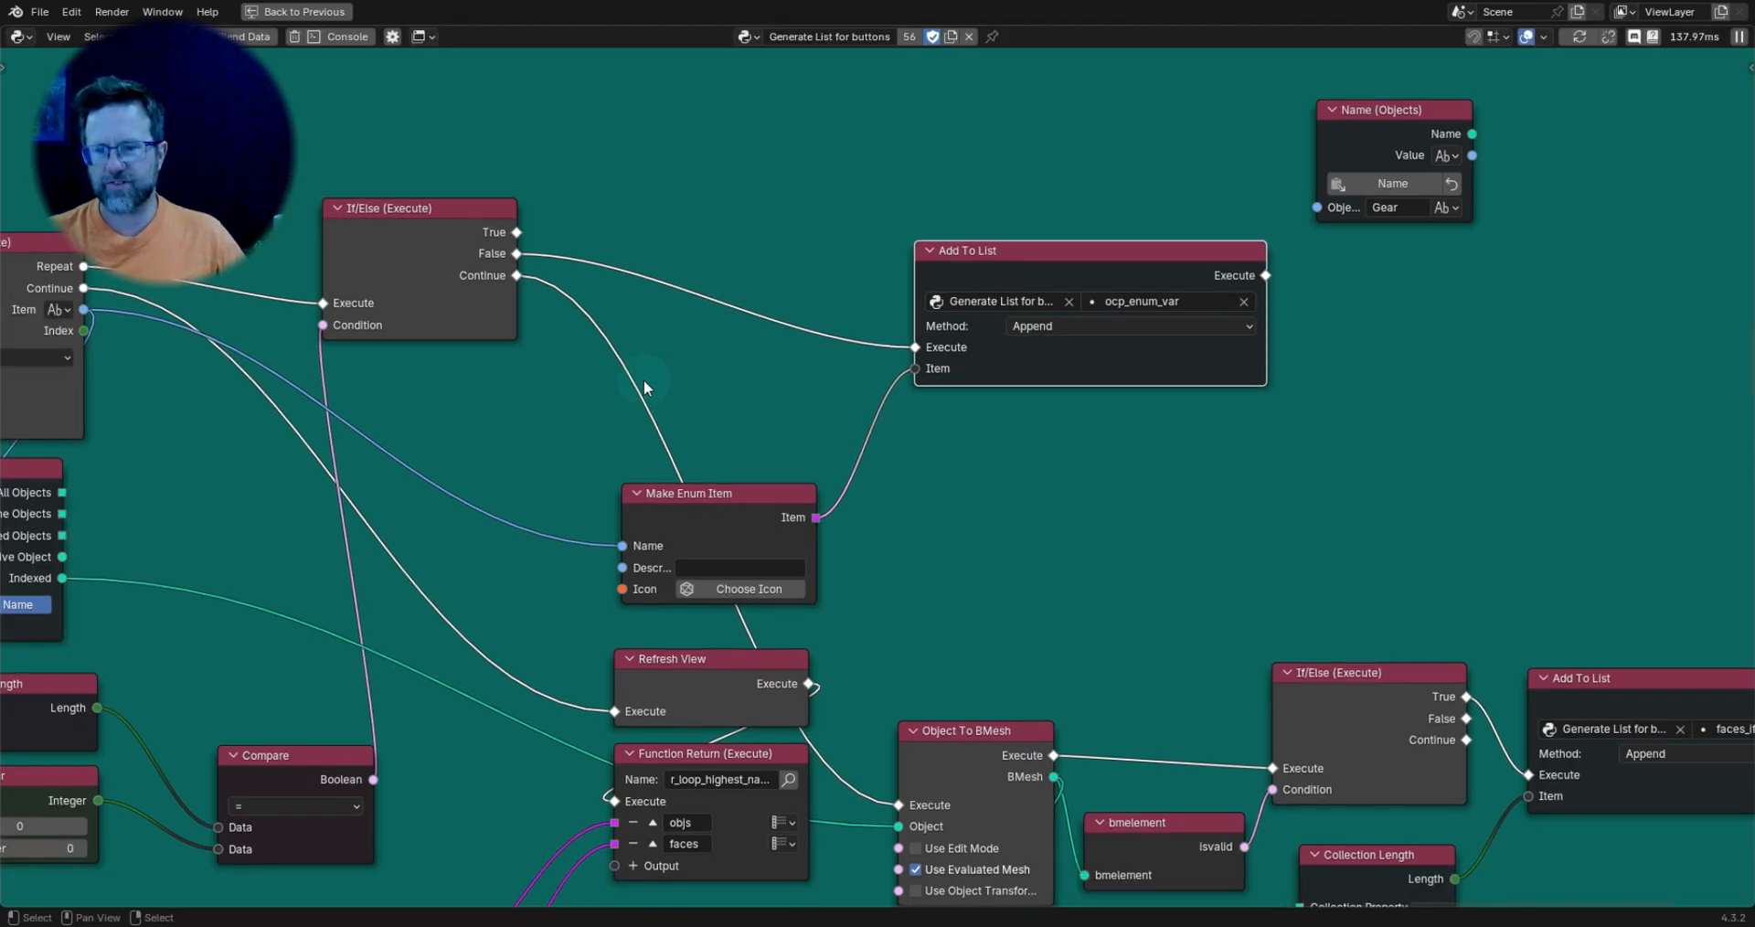
middle_drag(638, 391, 683, 414)
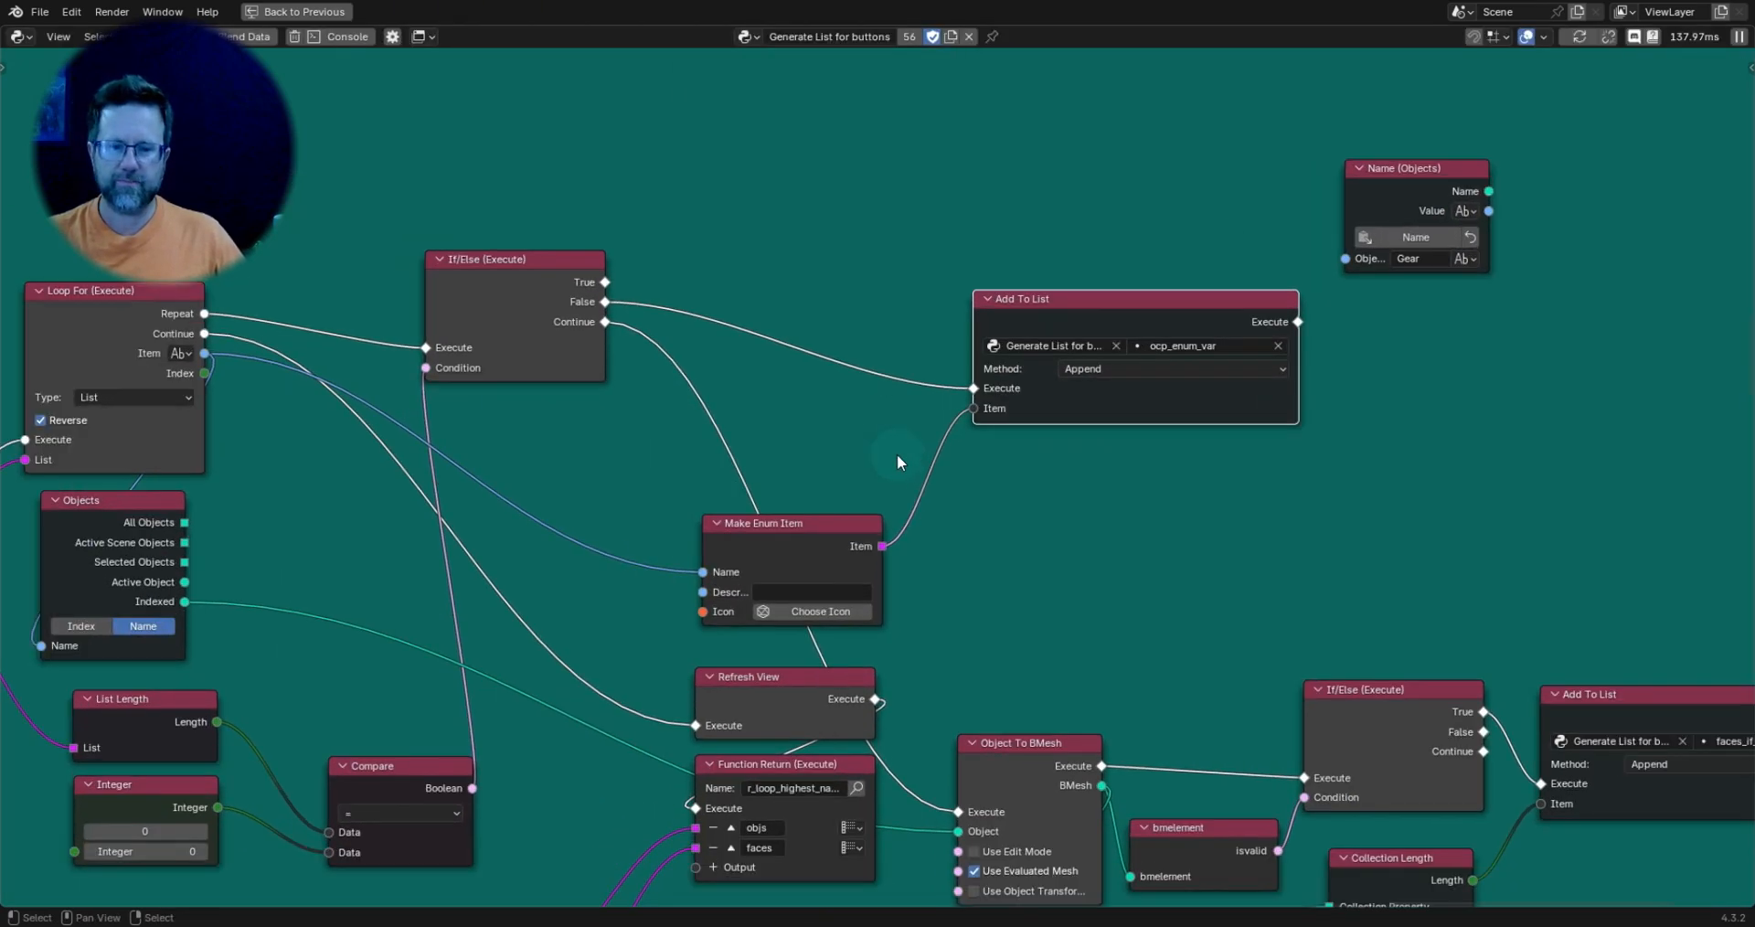
scroll(897, 454, up, 5)
drag(1222, 250, 1223, 235)
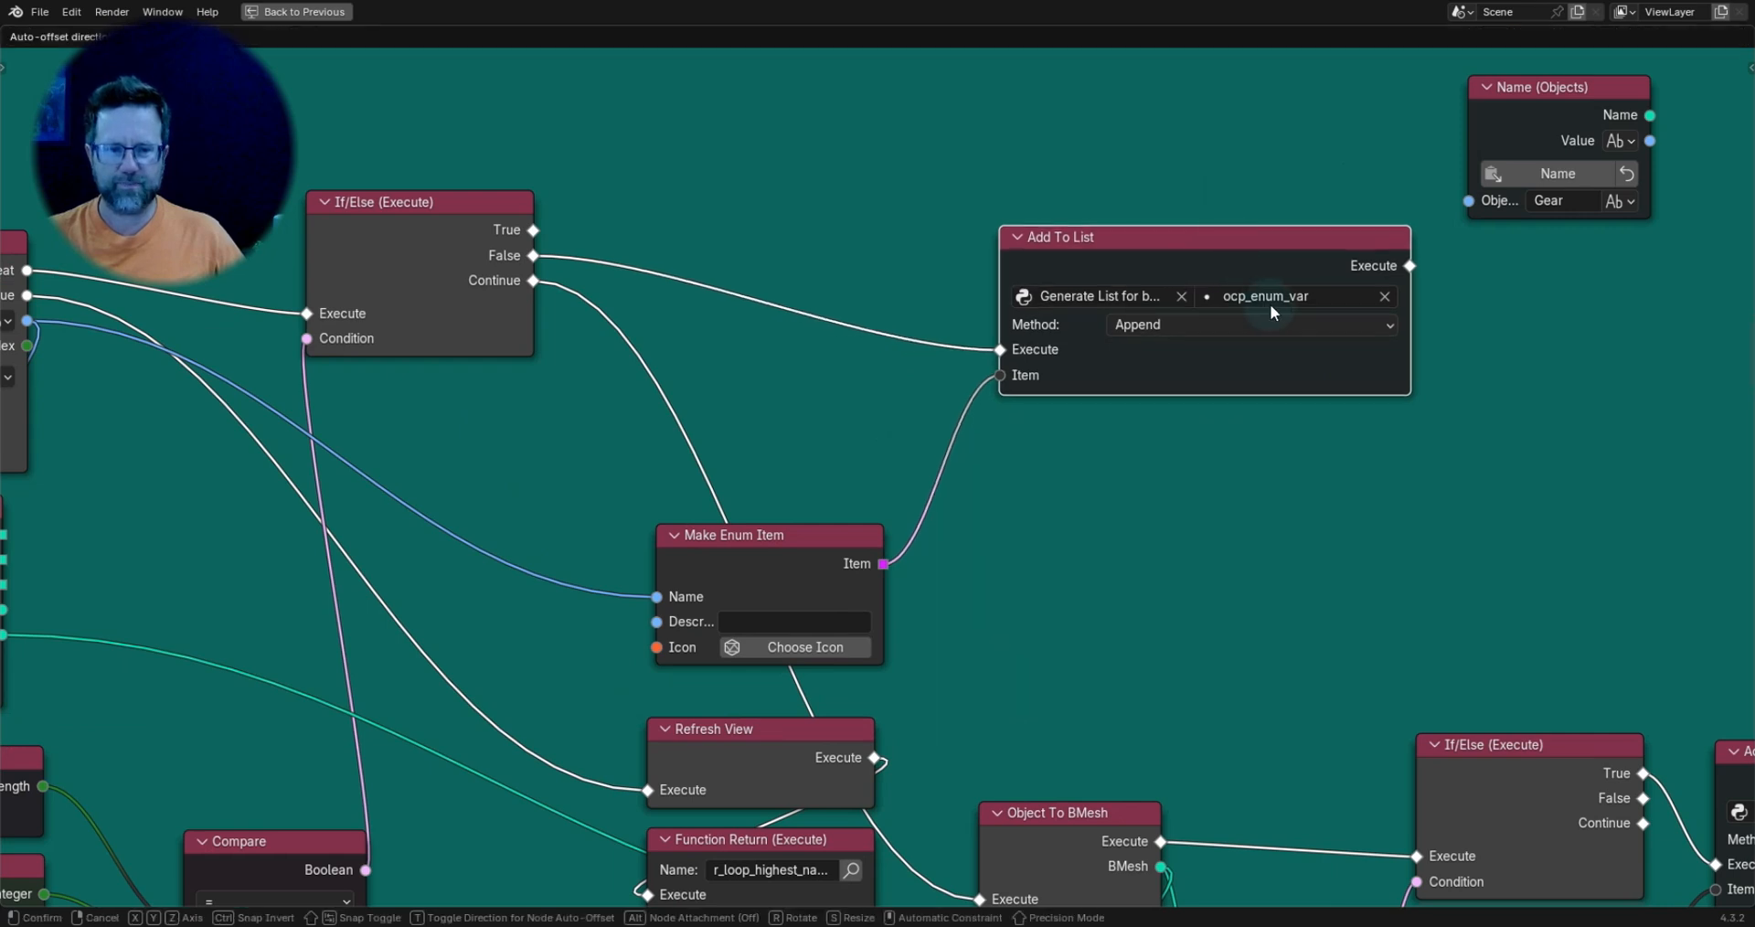
drag(808, 541, 761, 405)
scroll(642, 382, down, 2)
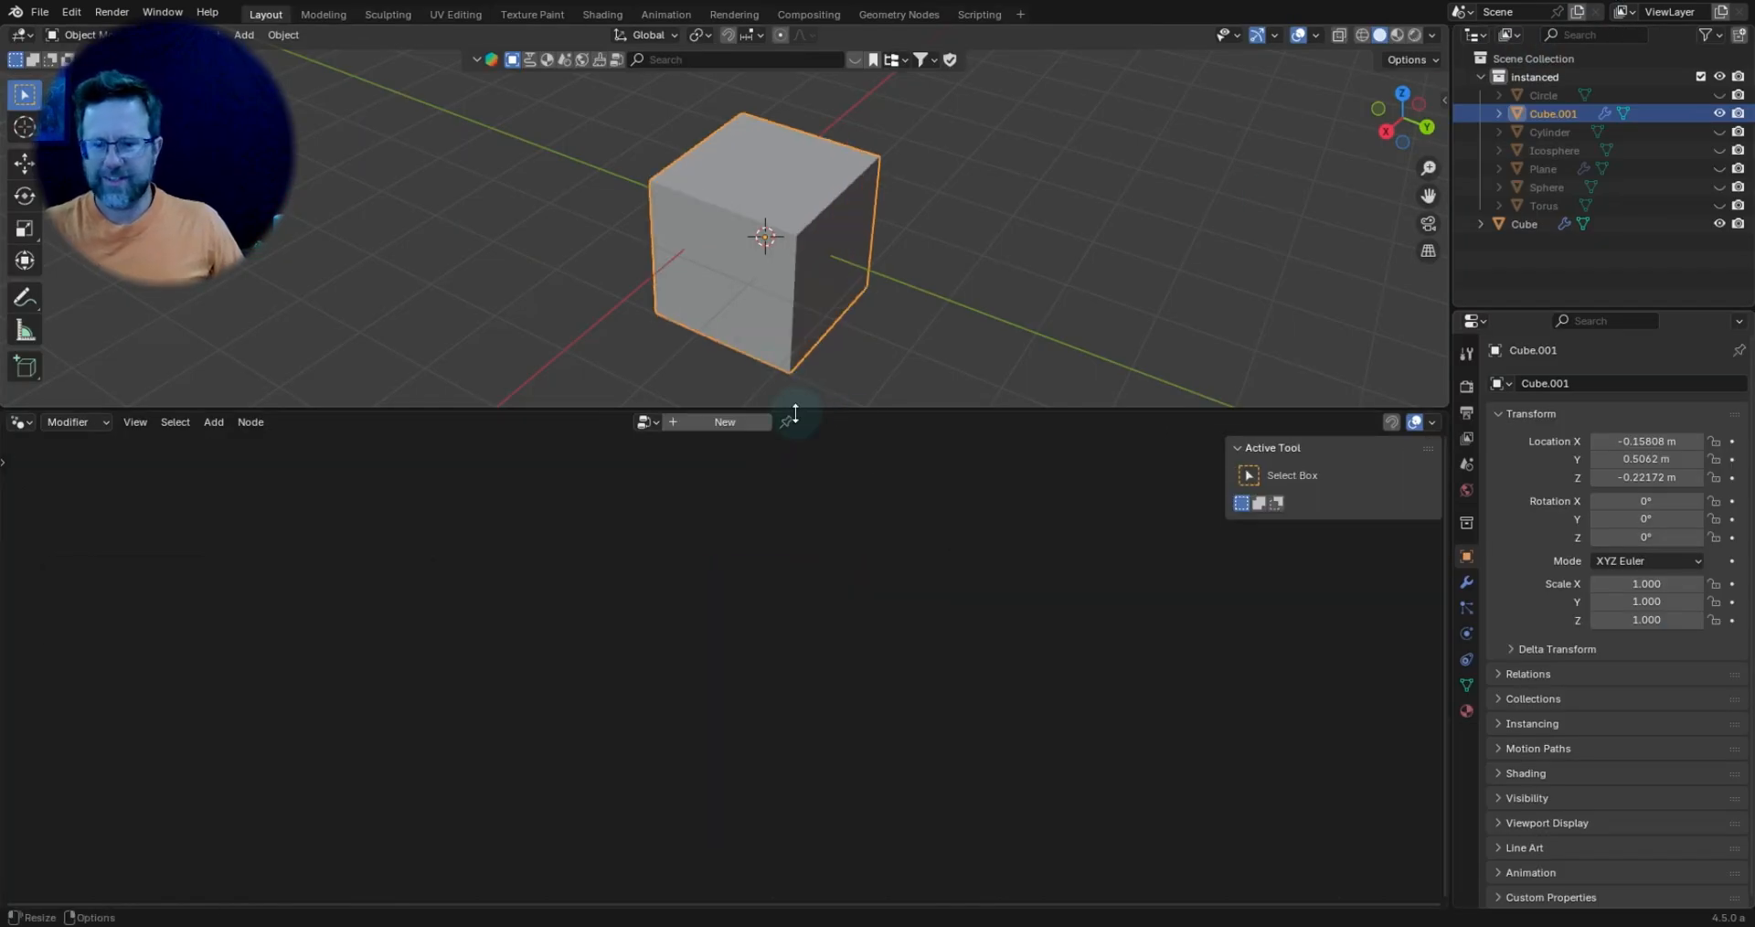
Create a new geometry node group on the cube and place a Closure zone below the Group Input and Output link.
click(720, 425)
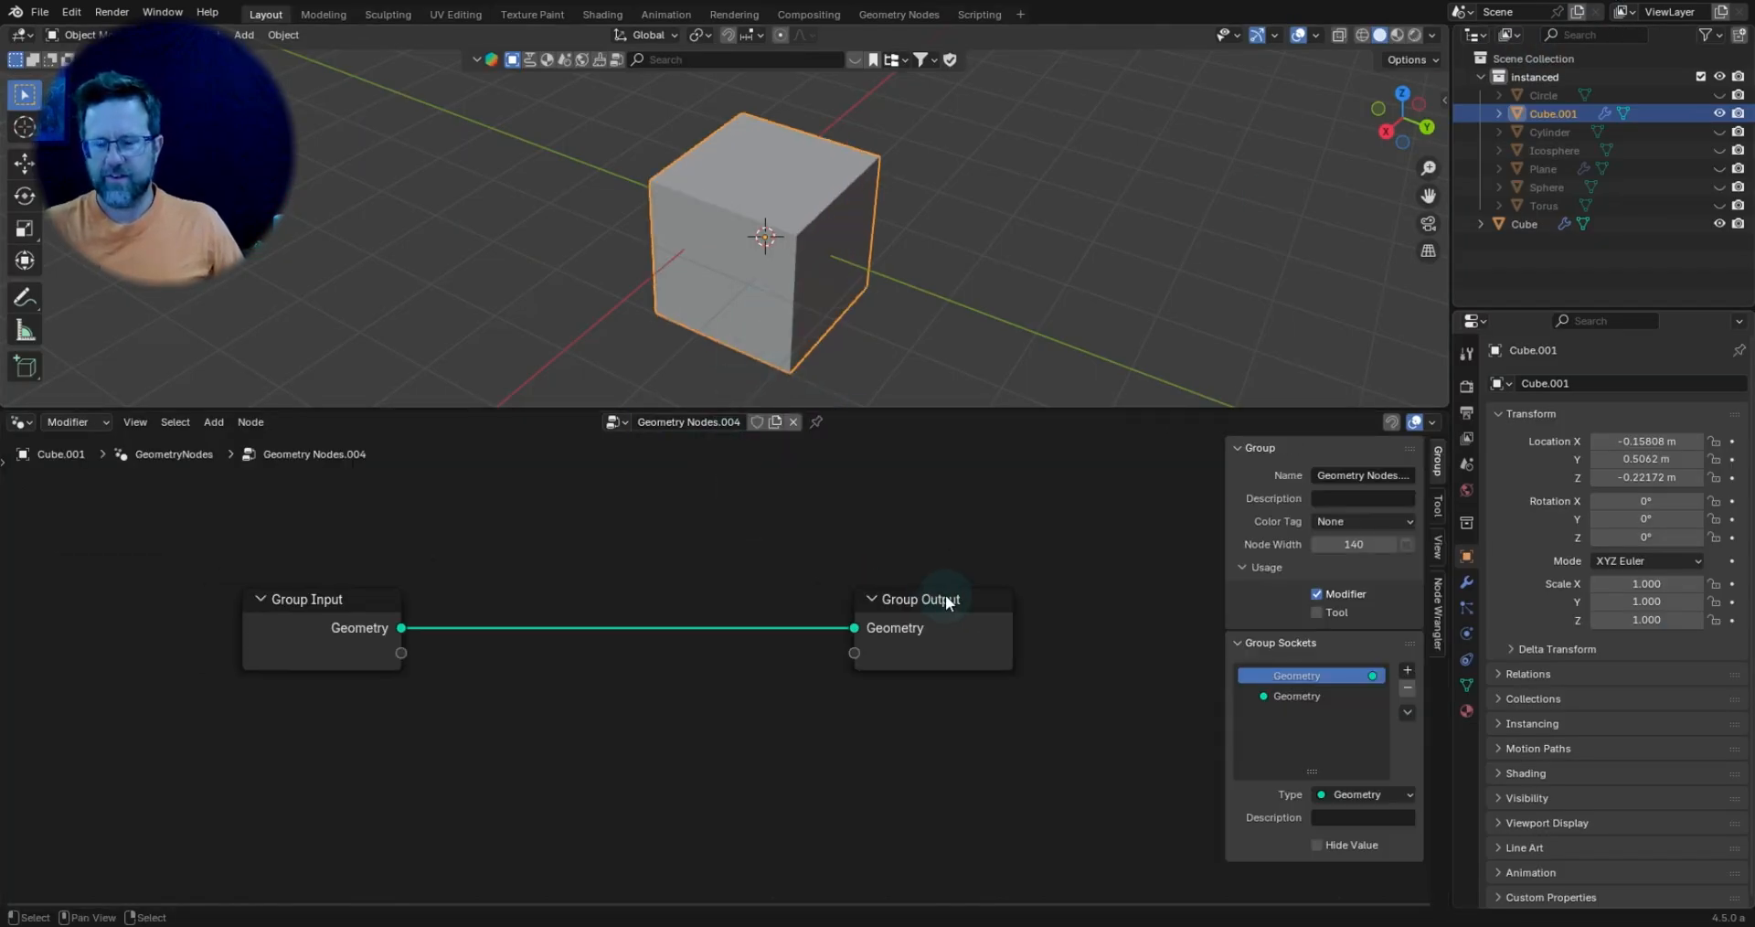
scroll(917, 588, up, 2)
scroll(914, 594, down, 3)
key(shift+a)
mouse_move(900, 607)
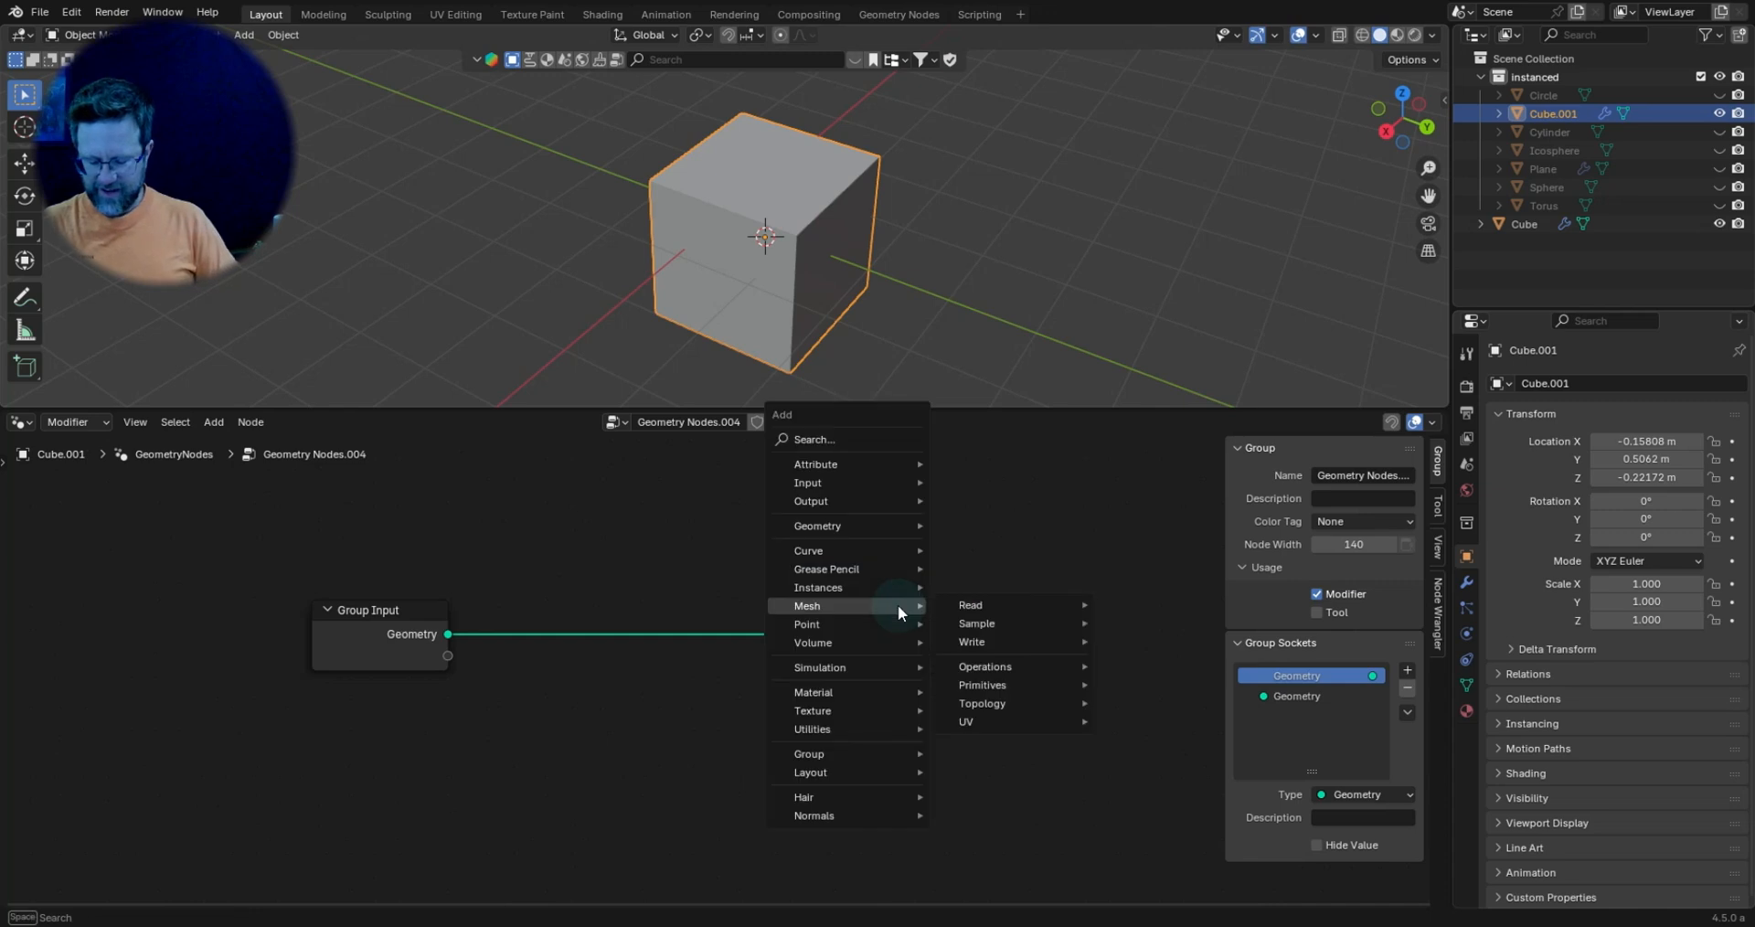
text(closu)
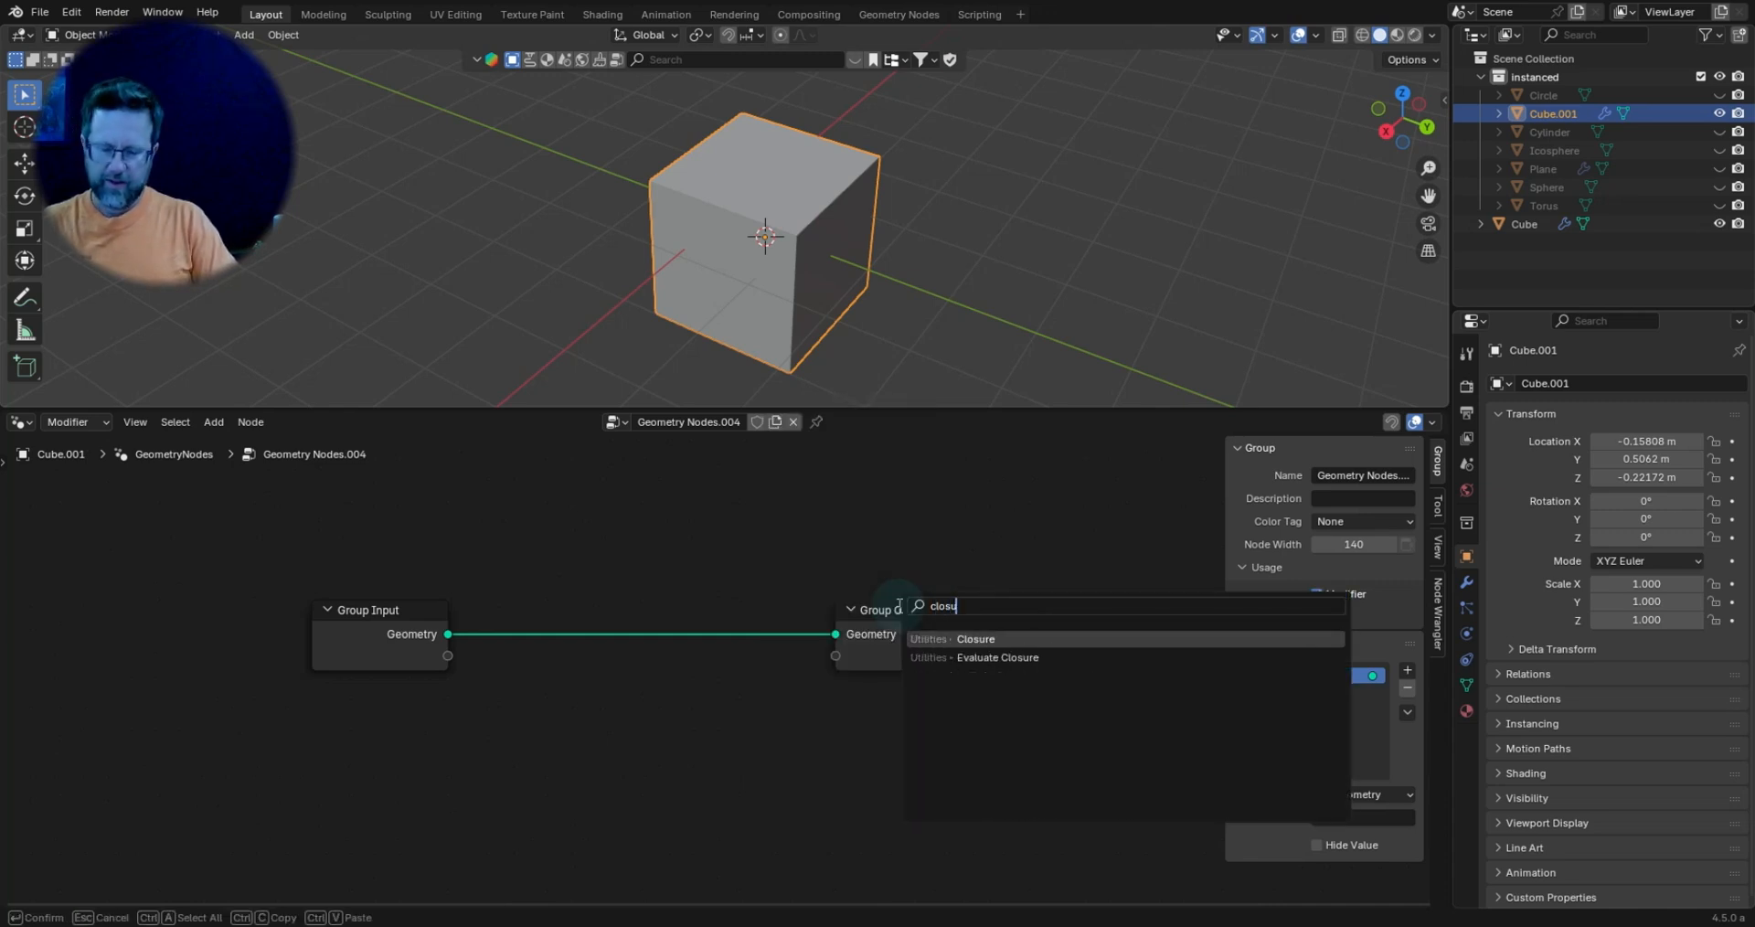
text(r)
key(Return)
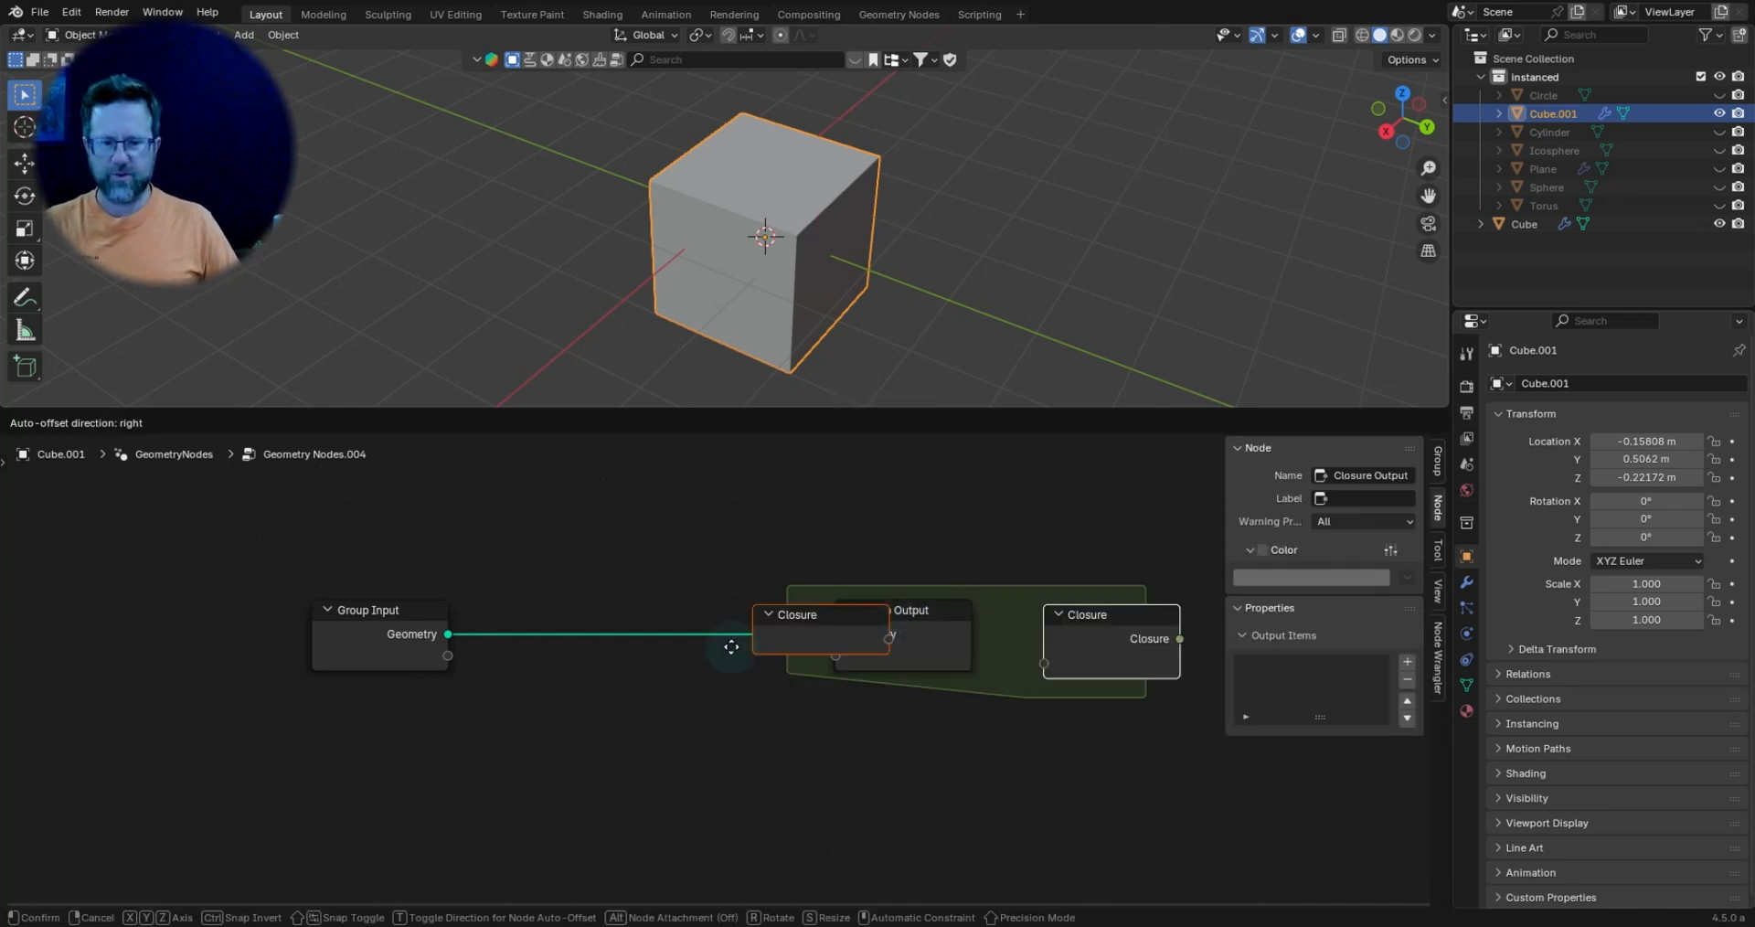
click(652, 711)
scroll(822, 622, up, 3)
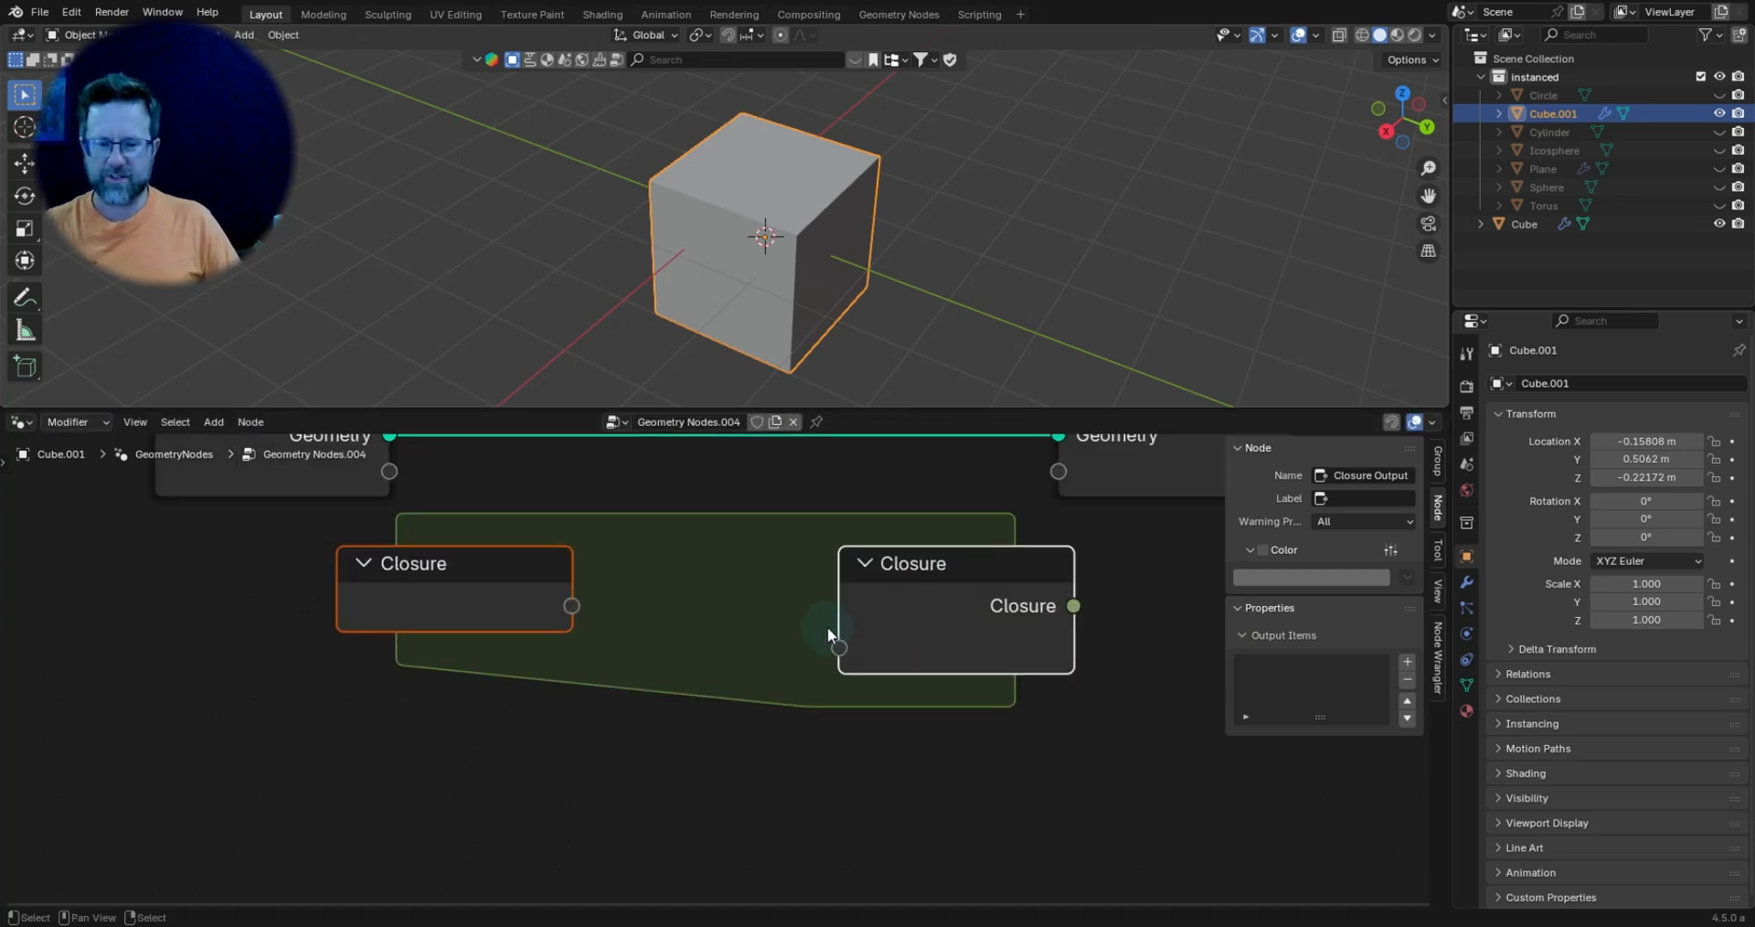
middle_drag(810, 671, 841, 691)
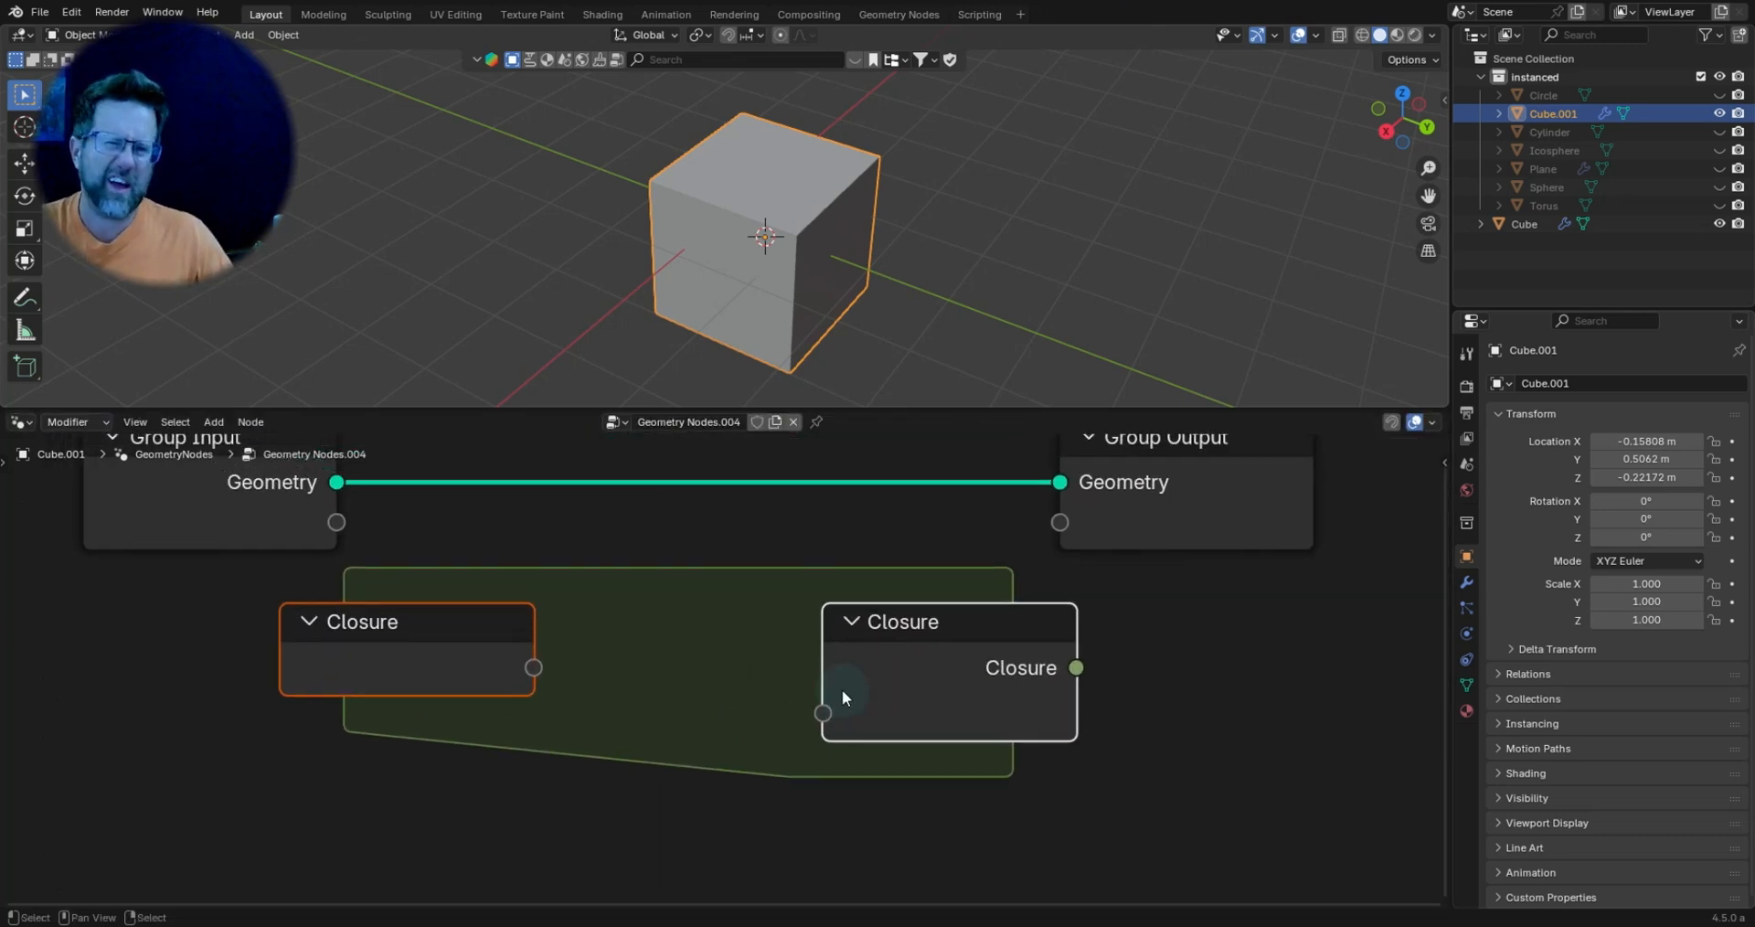
Move the Closure zone's input node slightly lower and farther from the zone's output node.
drag(549, 565, 608, 634)
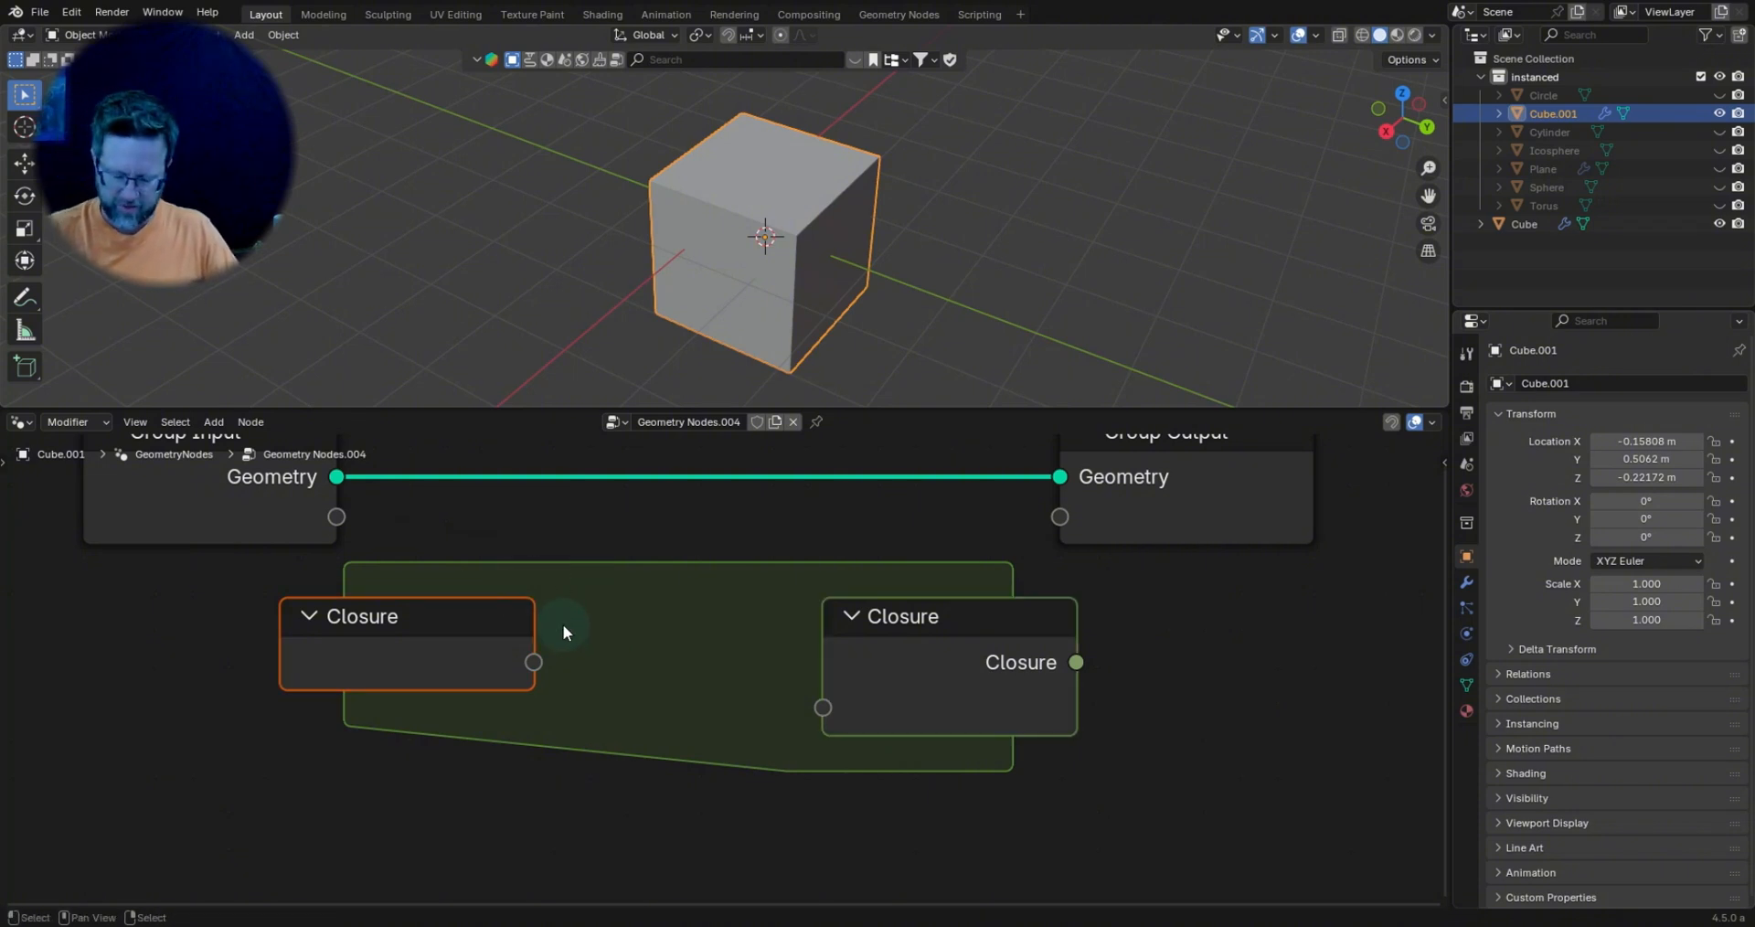
key(g)
click(547, 662)
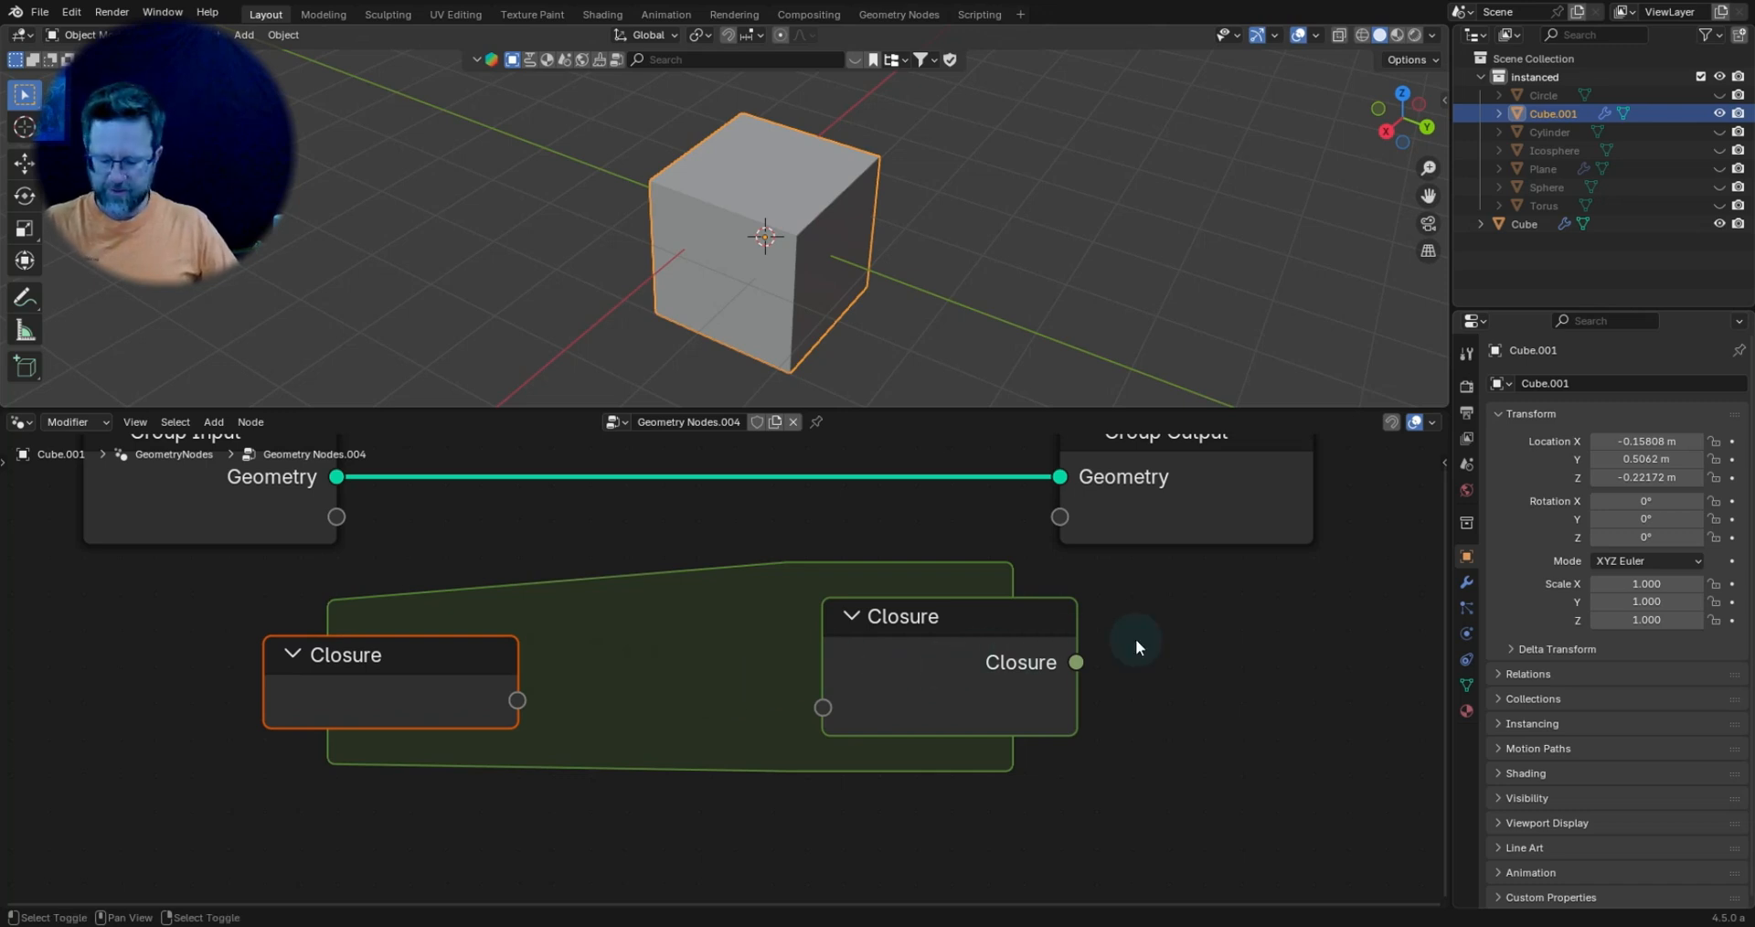
Add an Evaluate Closure node beside the Closure zone's output node.
key(shift+a)
text(e)
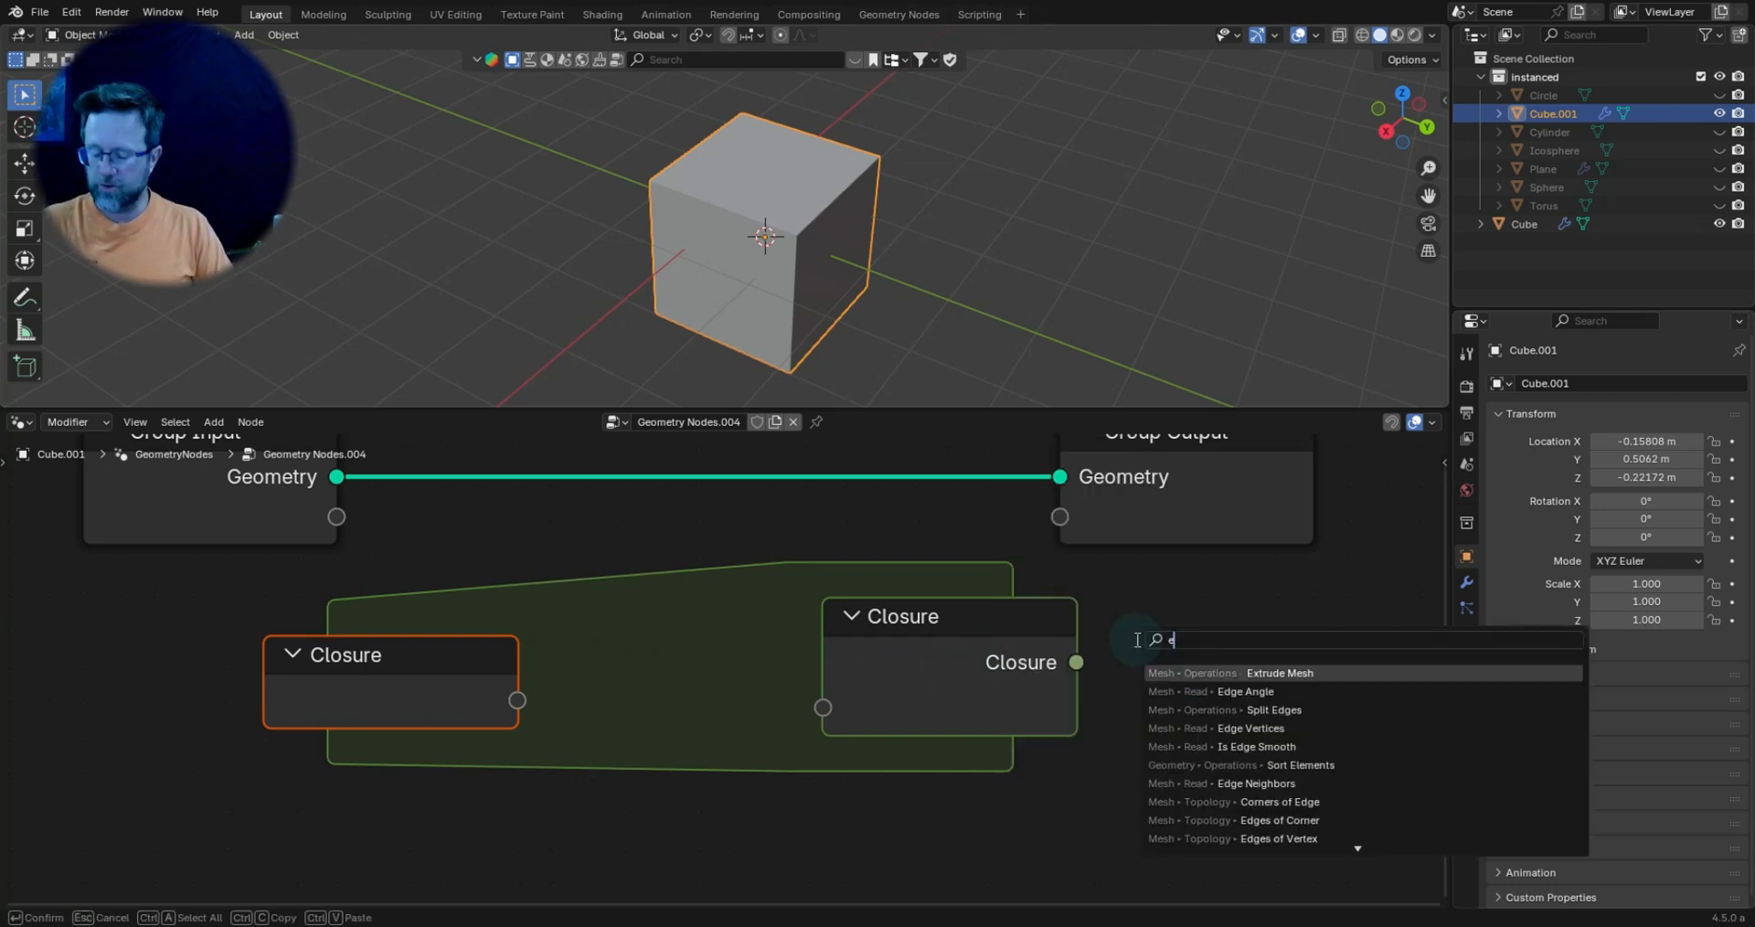
text(valu)
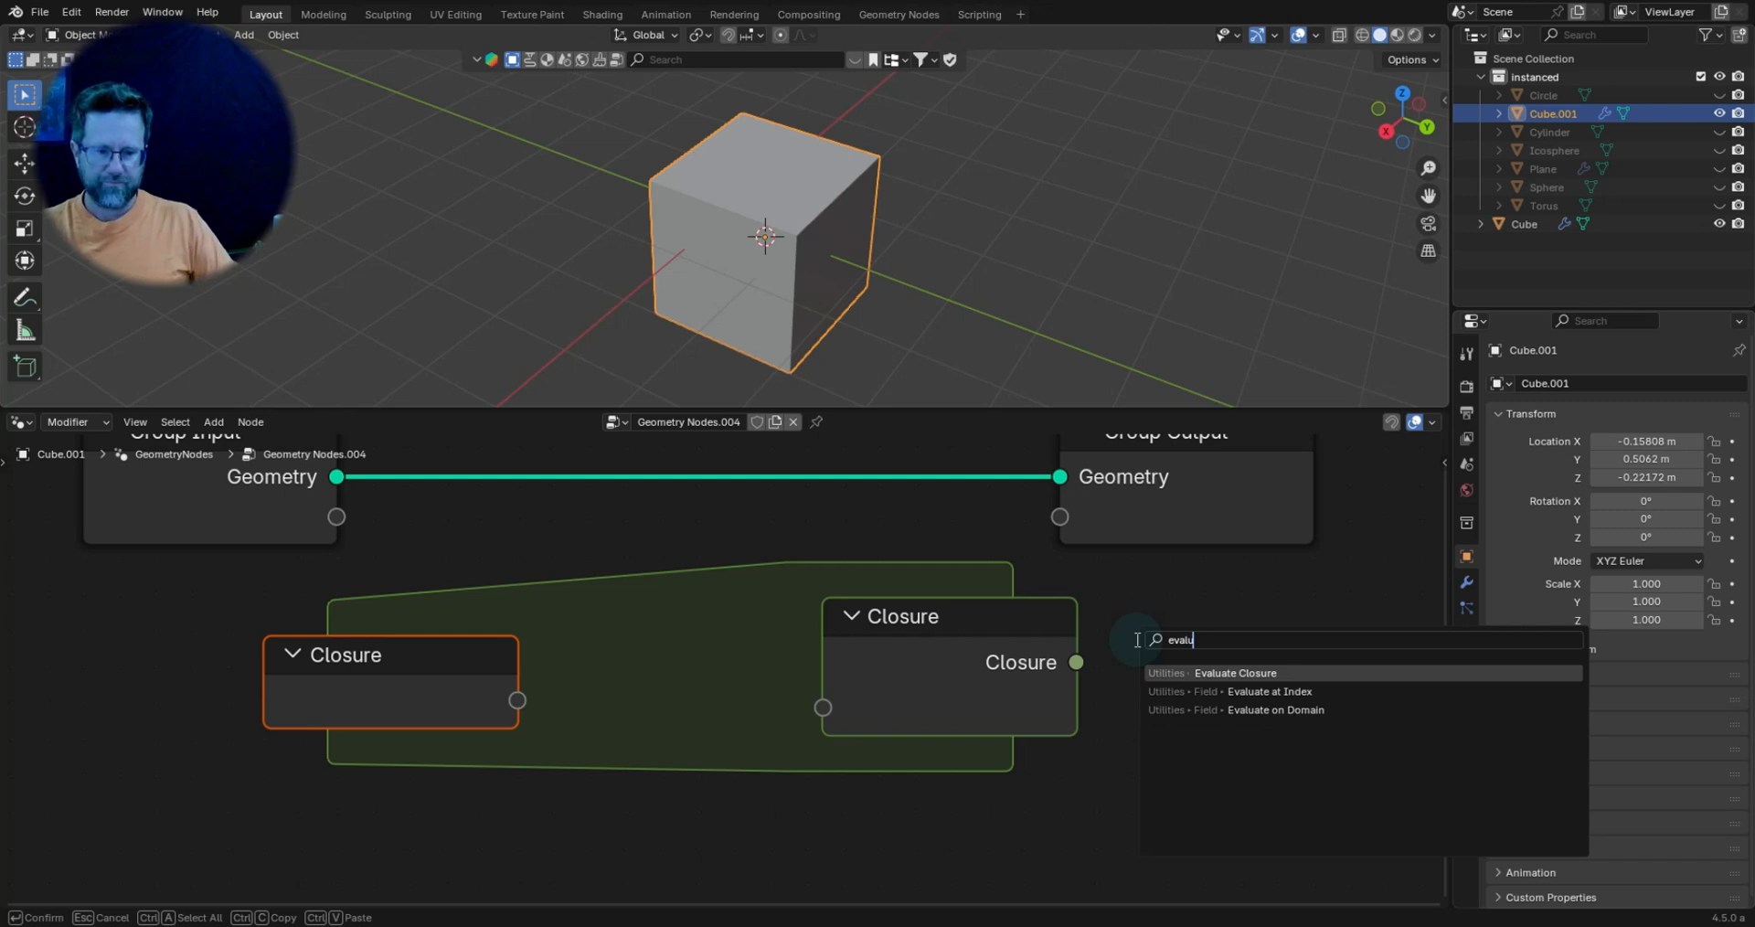
key(Return)
click(1228, 622)
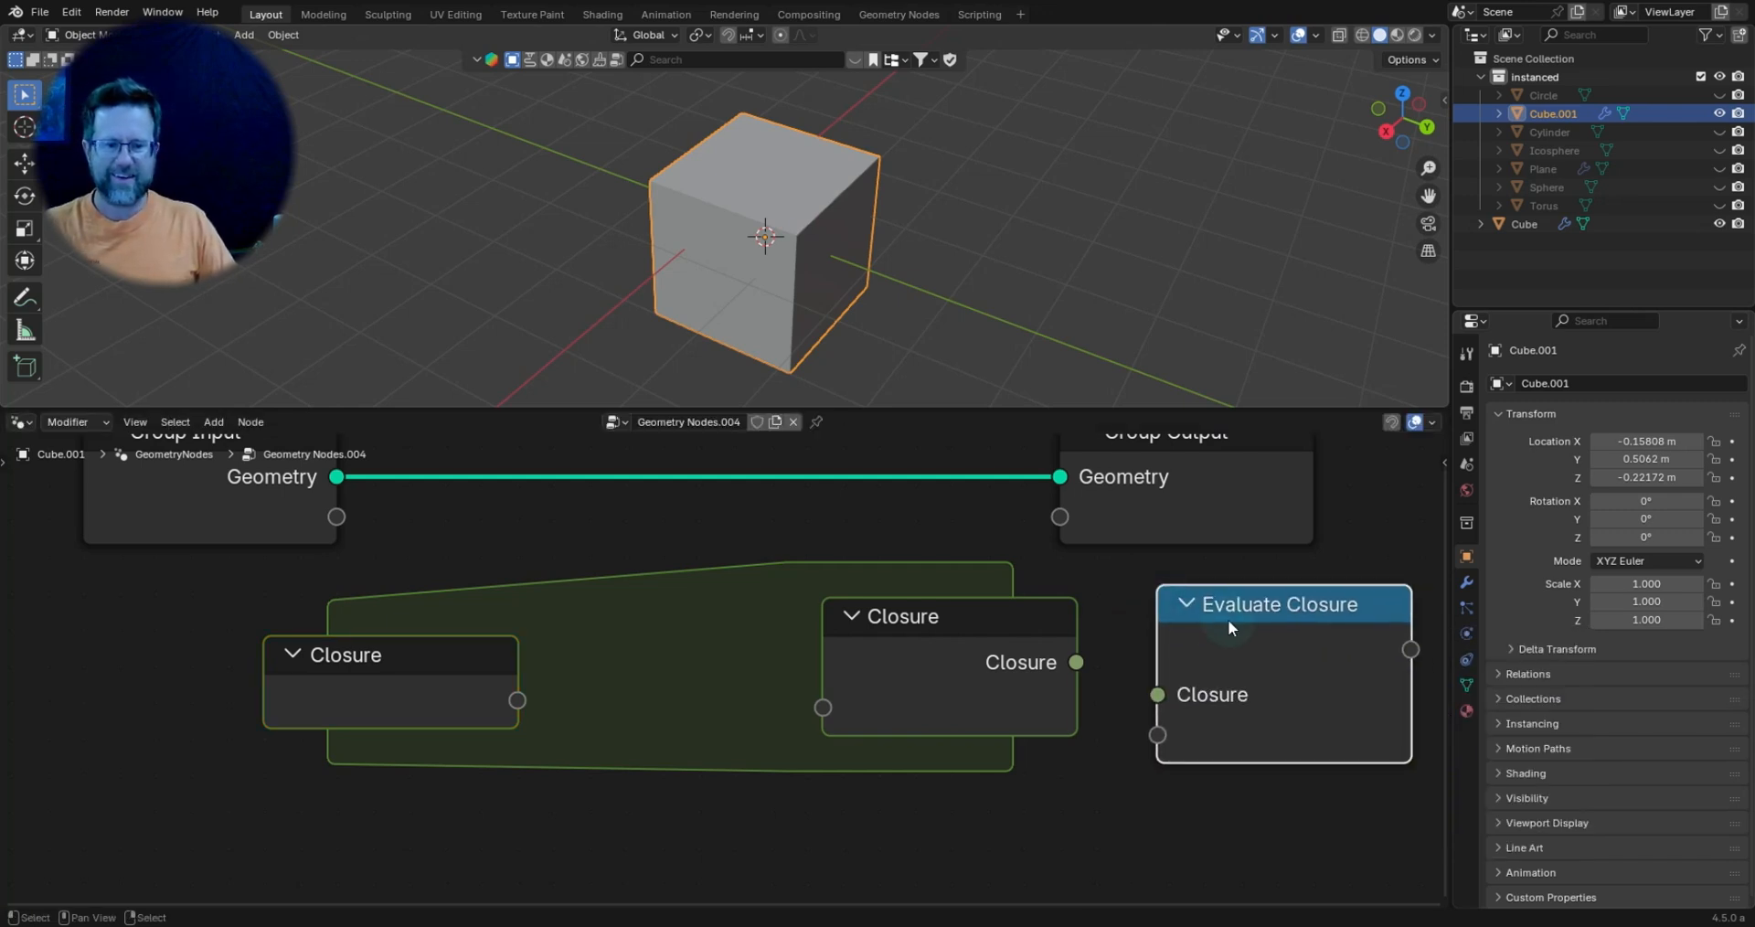
Add a Set Position node inside the Closure zone and link geometry from the zone's input node through it to the output node.
scroll(1232, 618, down, 1)
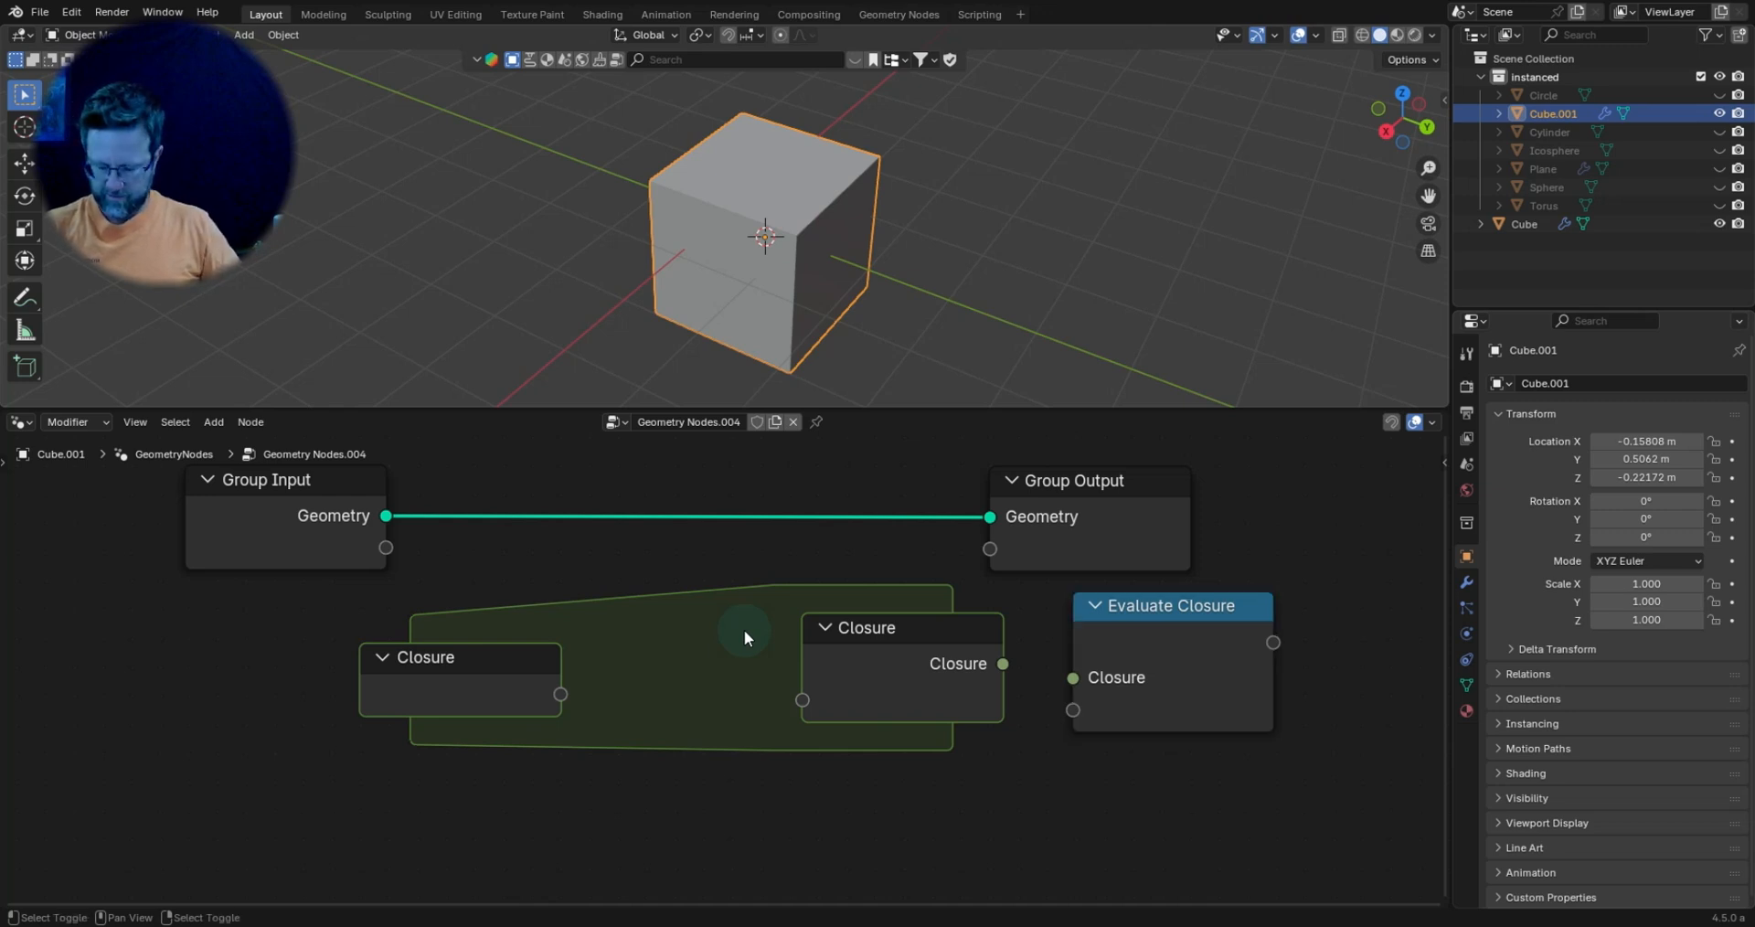
key(shift+a)
text(set pos)
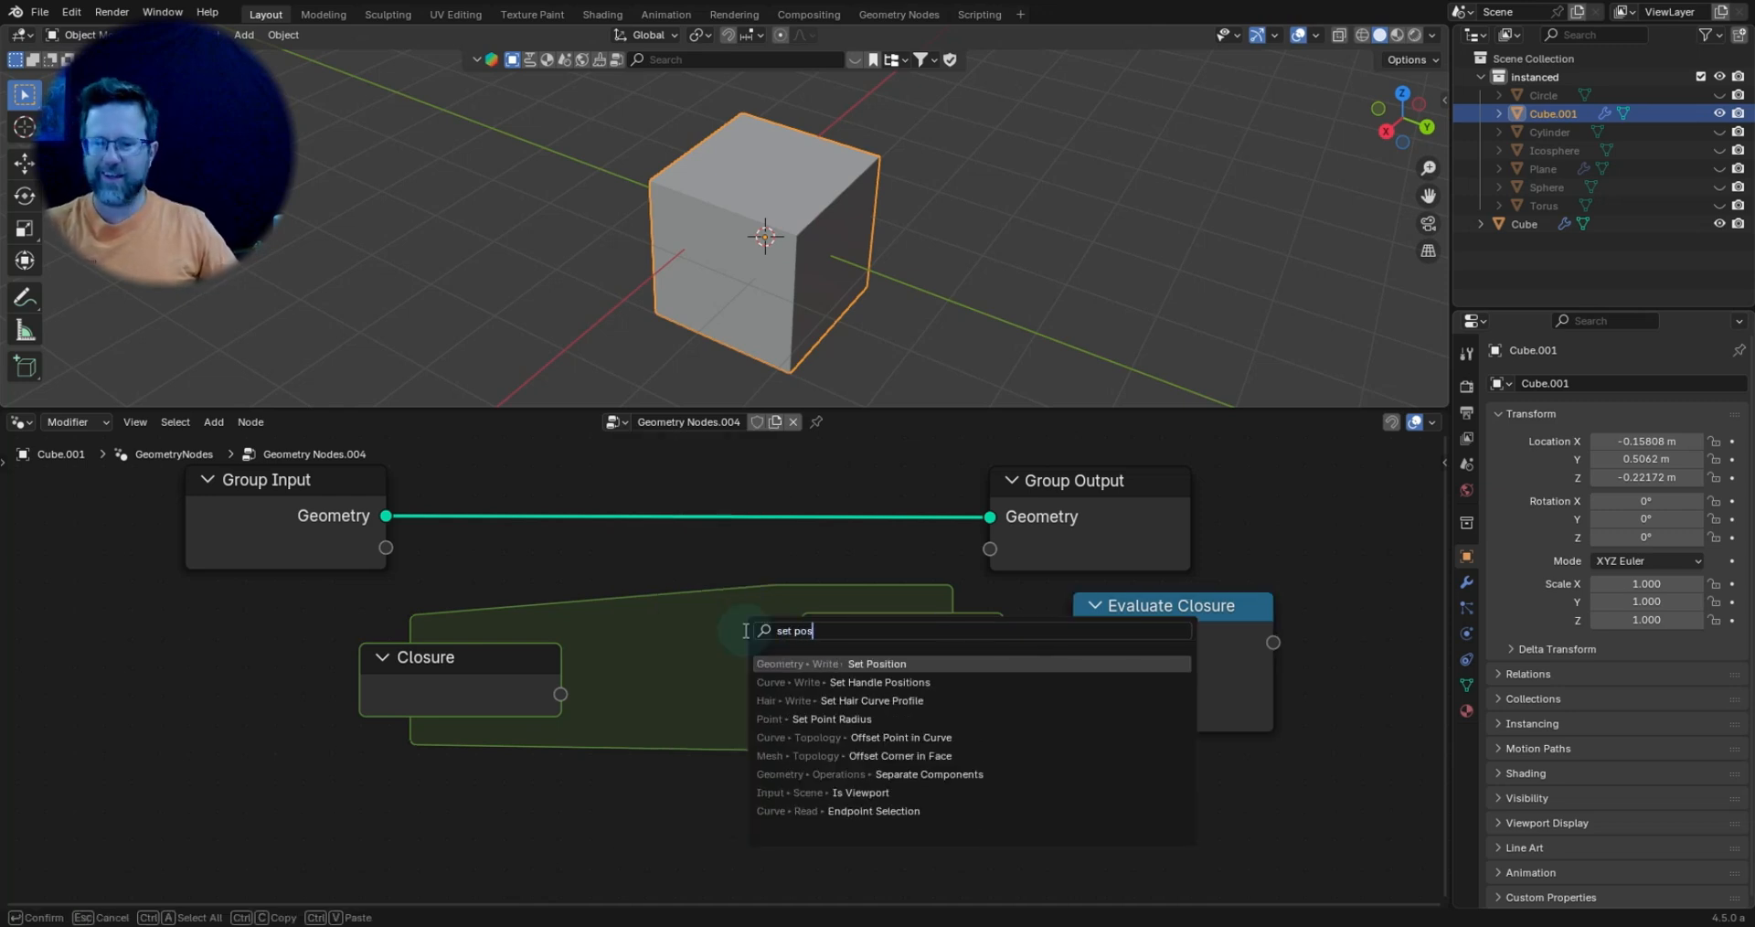
key(Return)
click(525, 695)
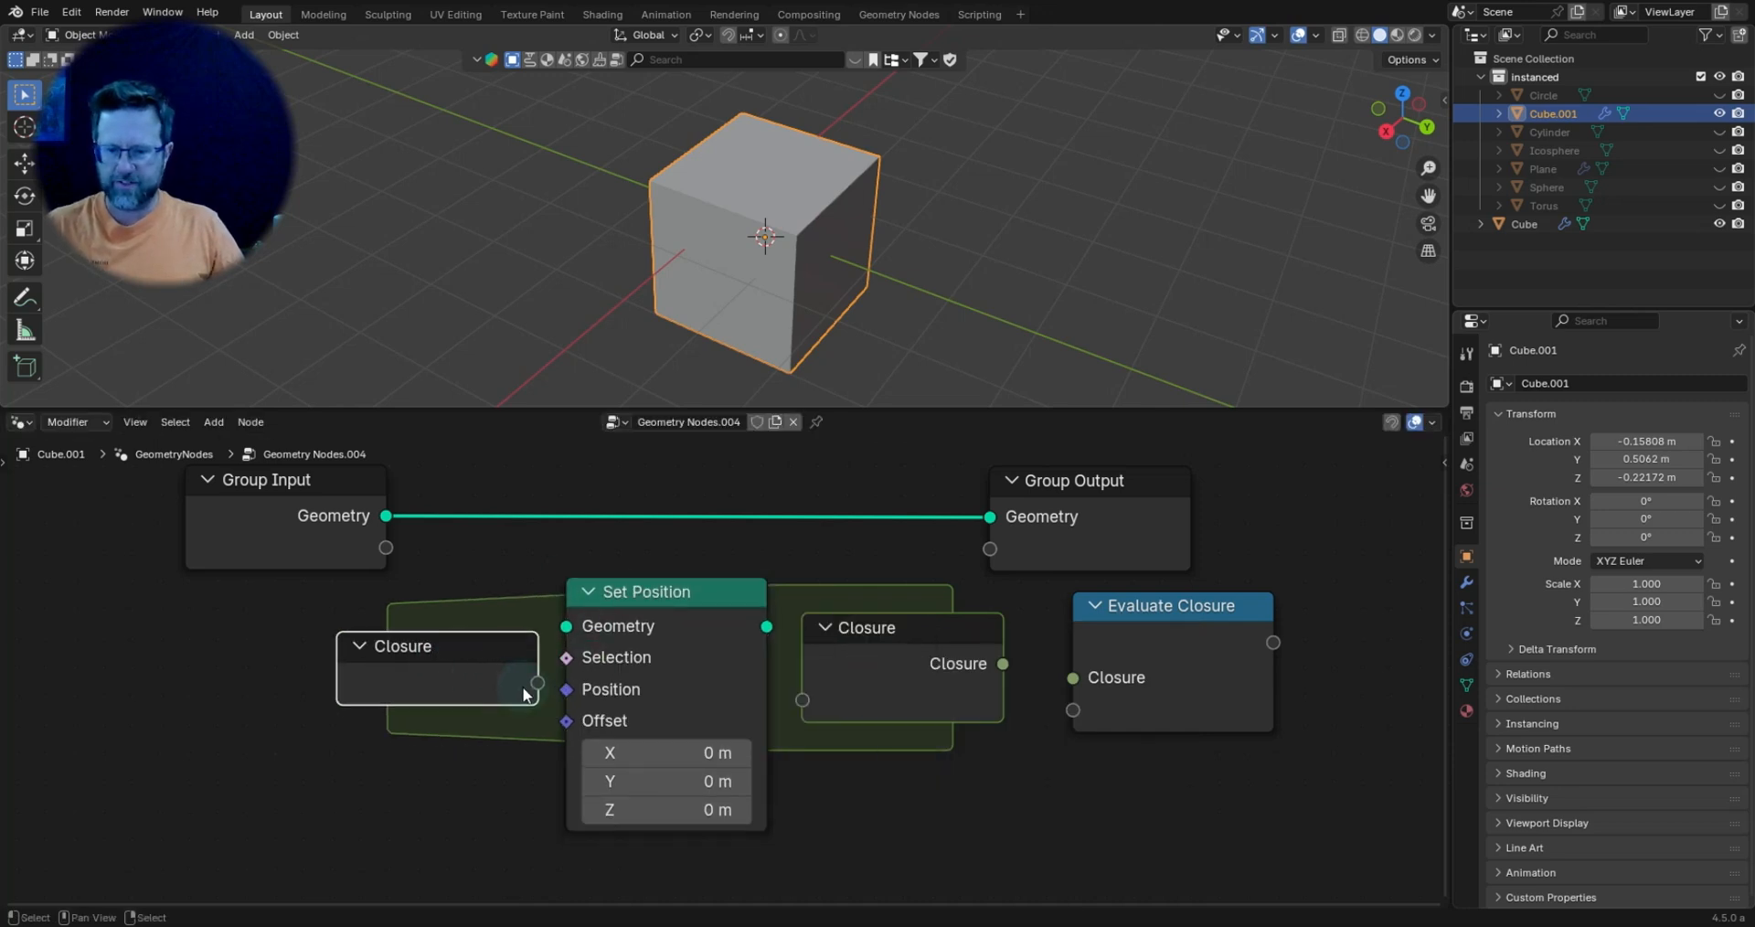
drag(538, 682, 567, 625)
drag(766, 626, 803, 699)
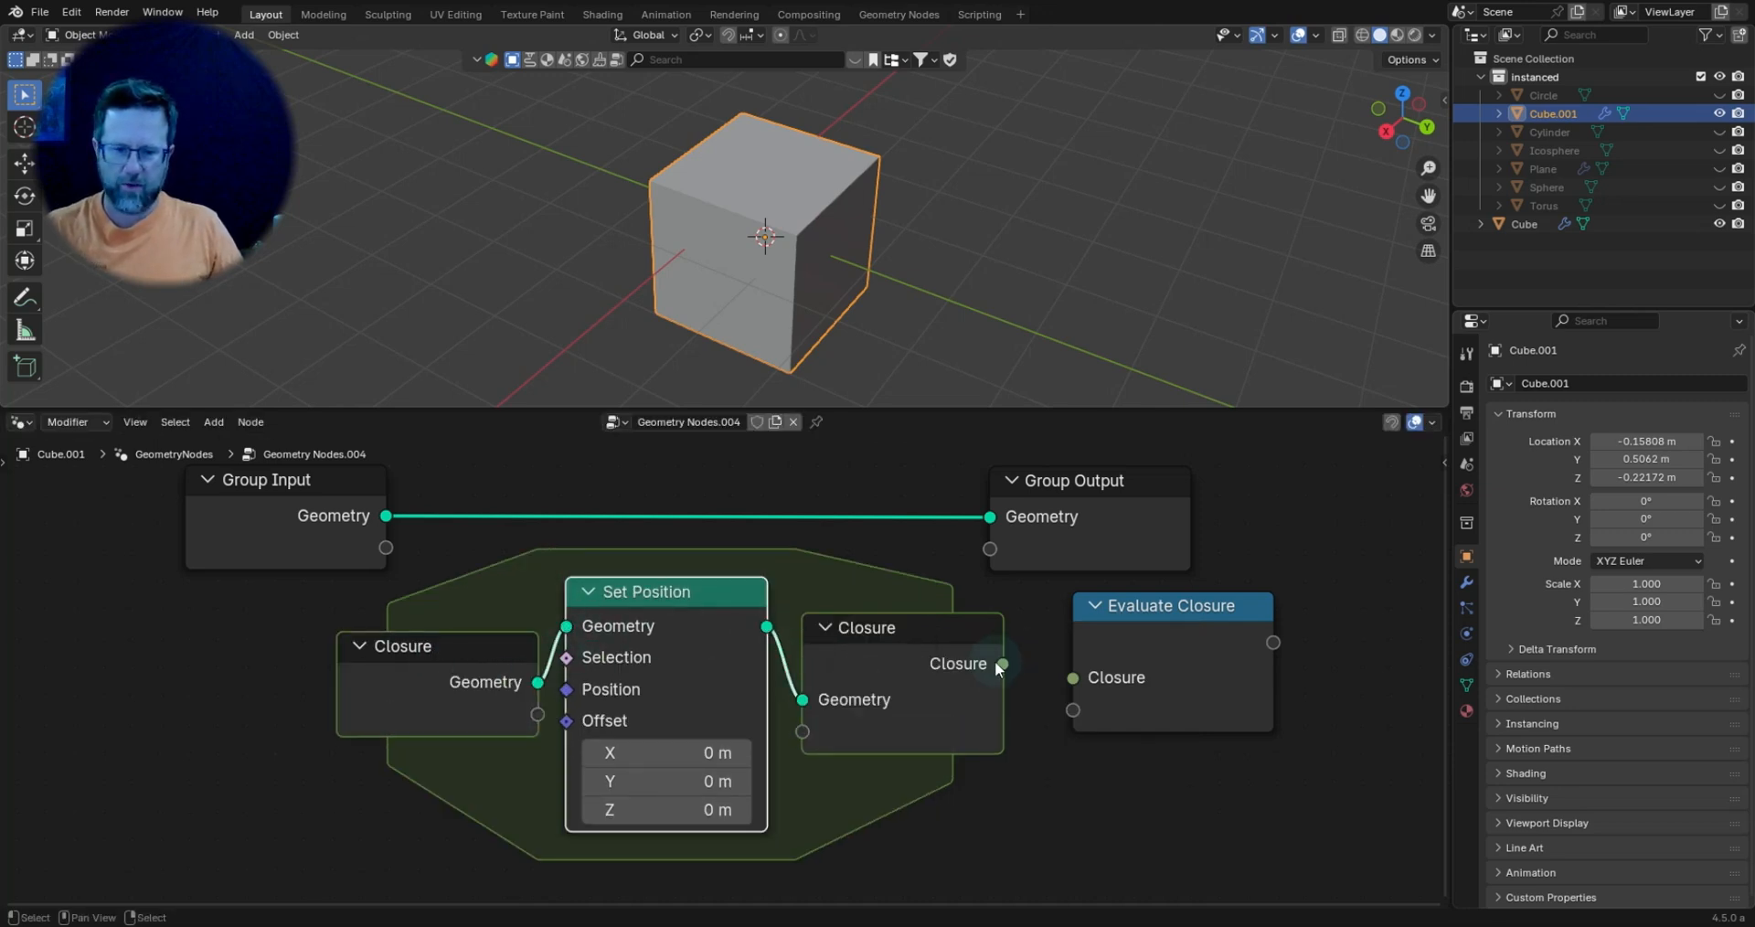
Link the zone's Closure output to Evaluate Closure, cut the Group Input link, and connect Evaluate Closure to Group Output.
drag(1002, 663, 1073, 677)
drag(1015, 522, 1233, 528)
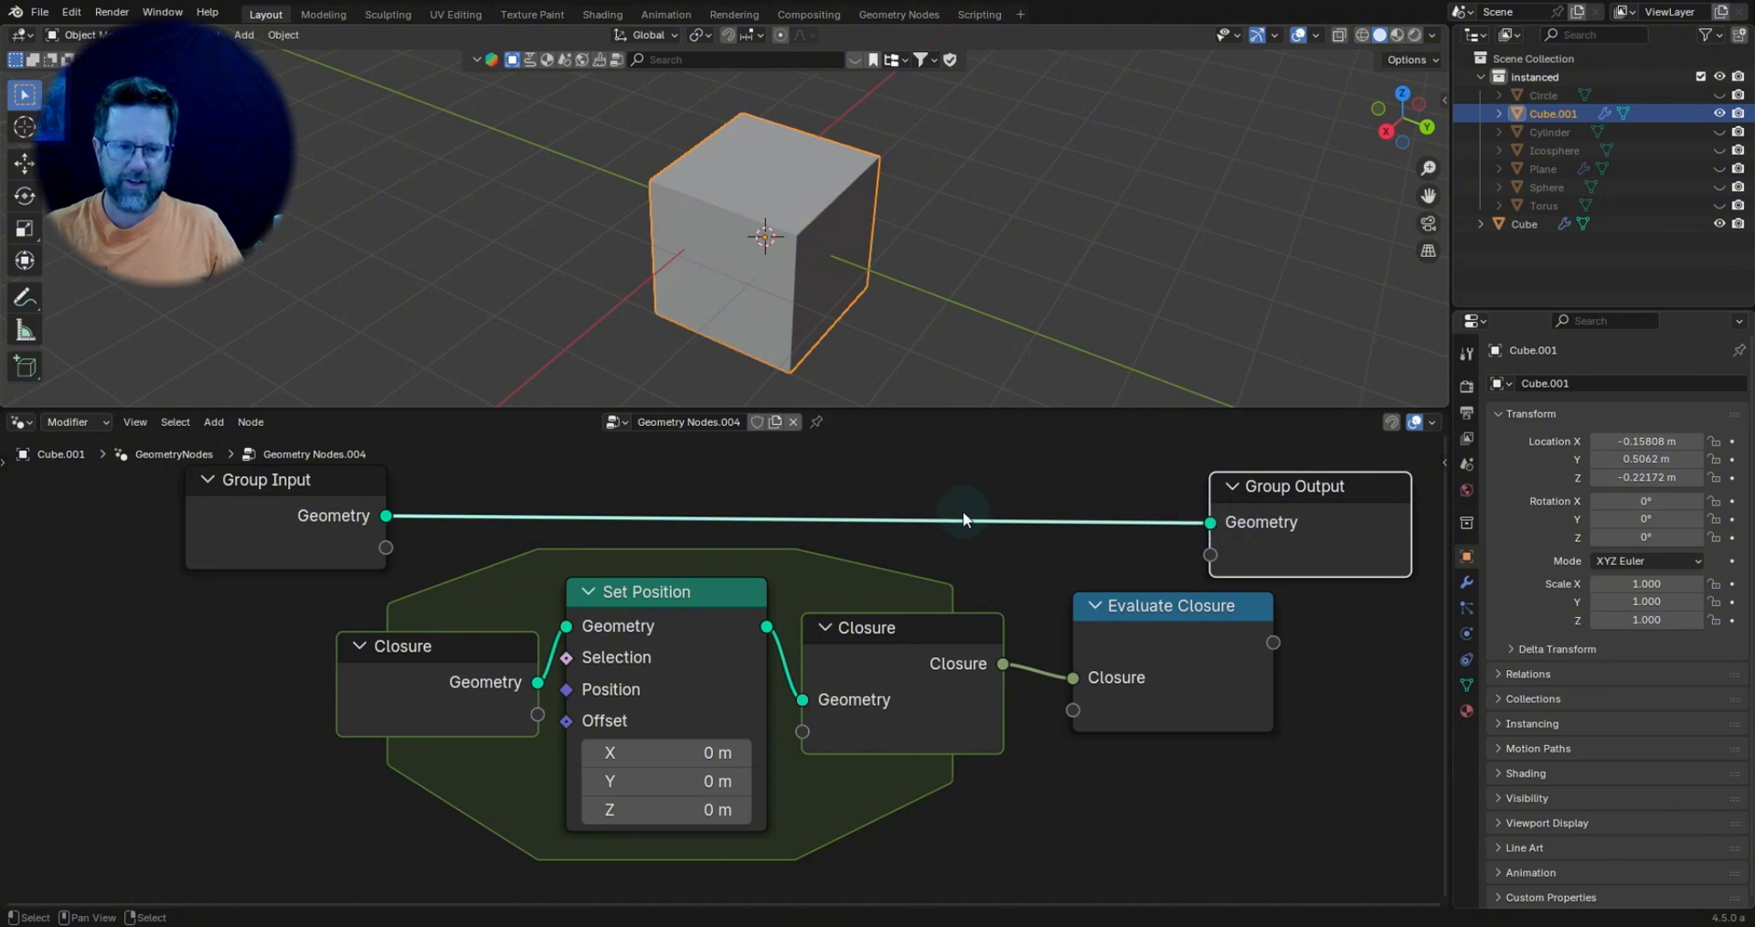
ctrl+right_drag(962, 512, 972, 544)
drag(1272, 642, 1438, 569)
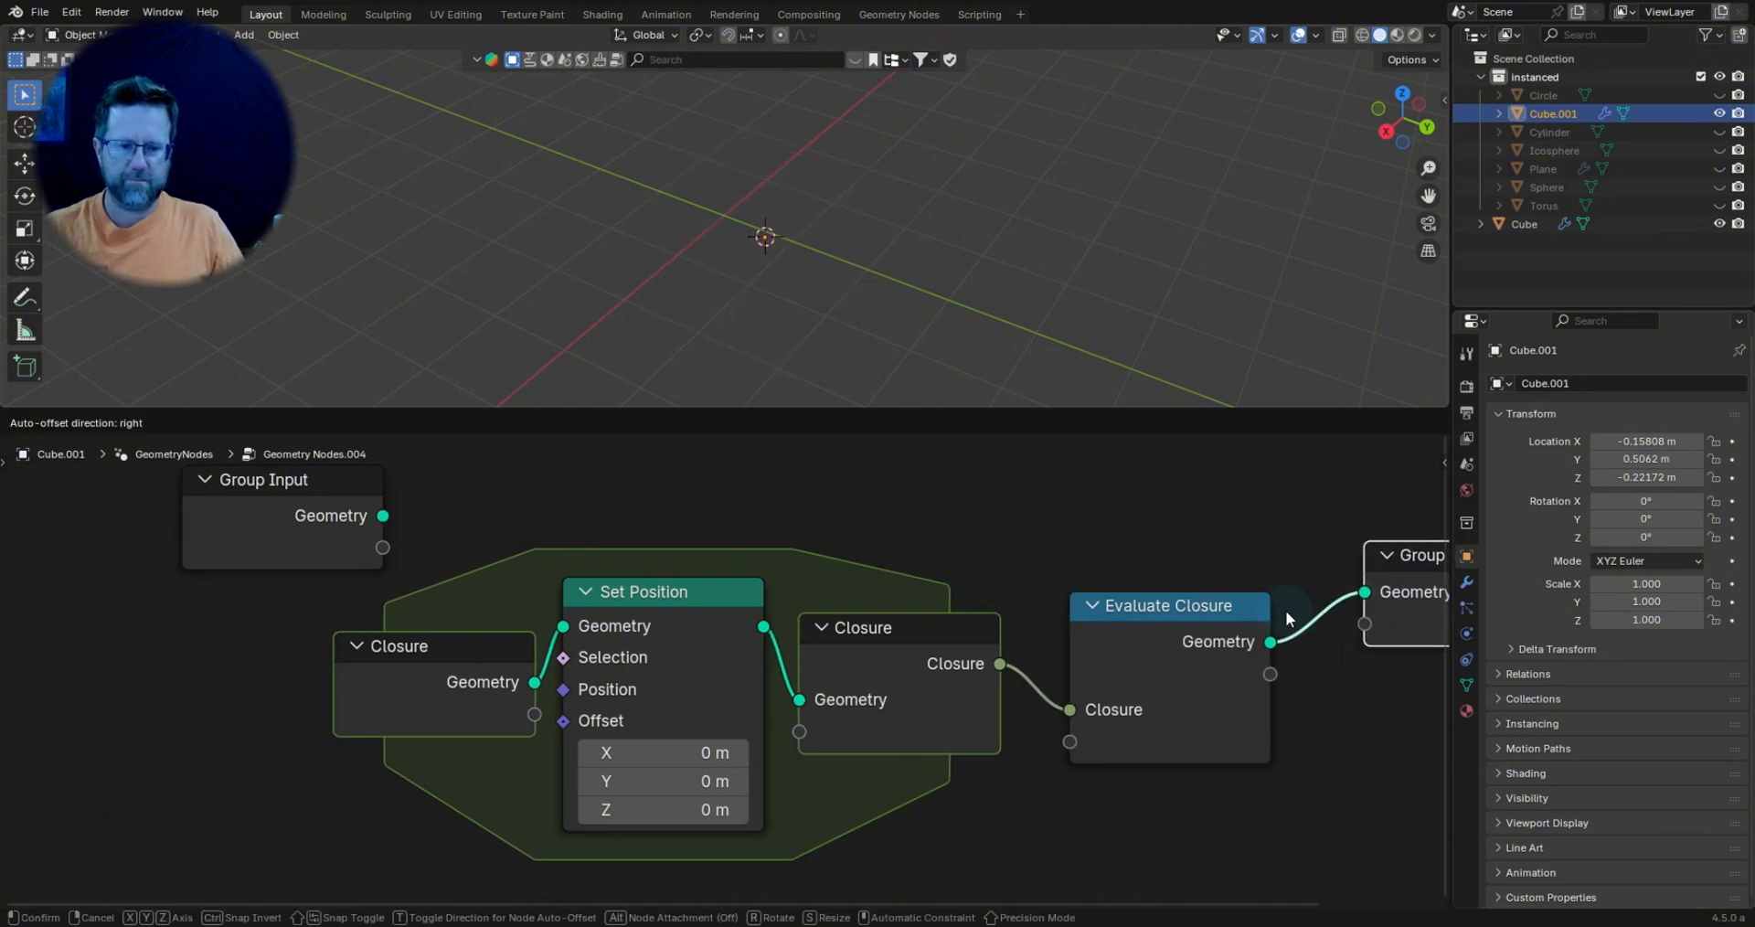
drag(1121, 652, 1104, 629)
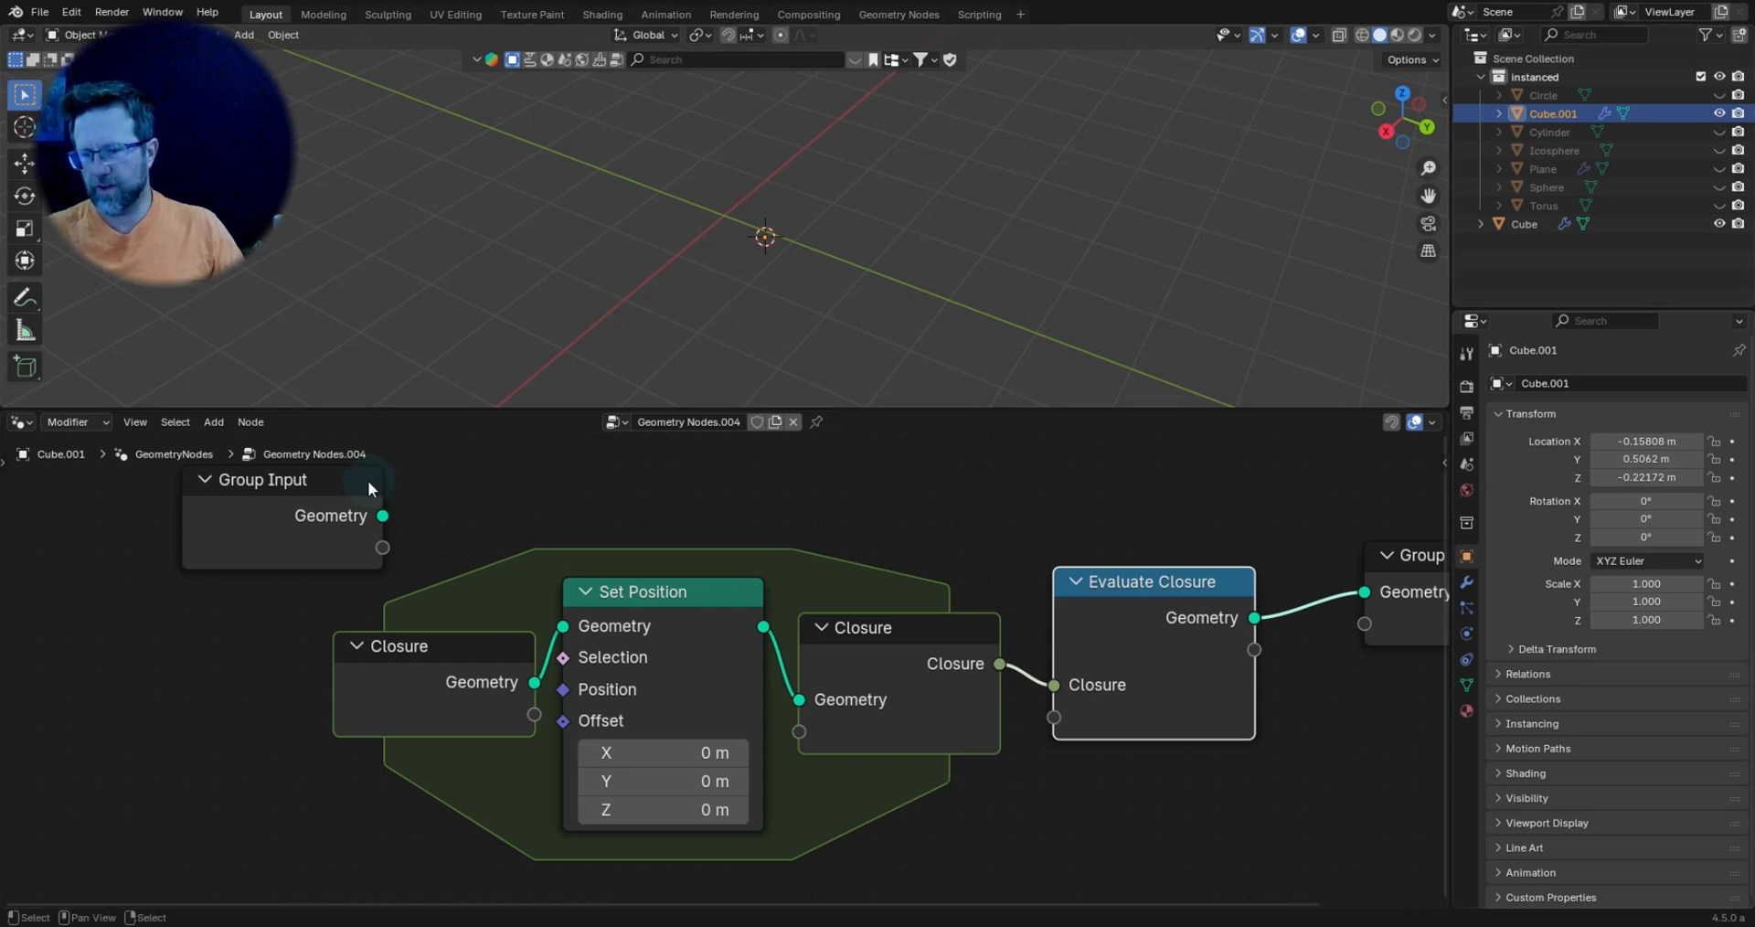
Connect the Group Input geometry to Evaluate Closure and arrange Group Input below the Closure zone, tidying the zone's nodes.
drag(367, 480, 1061, 678)
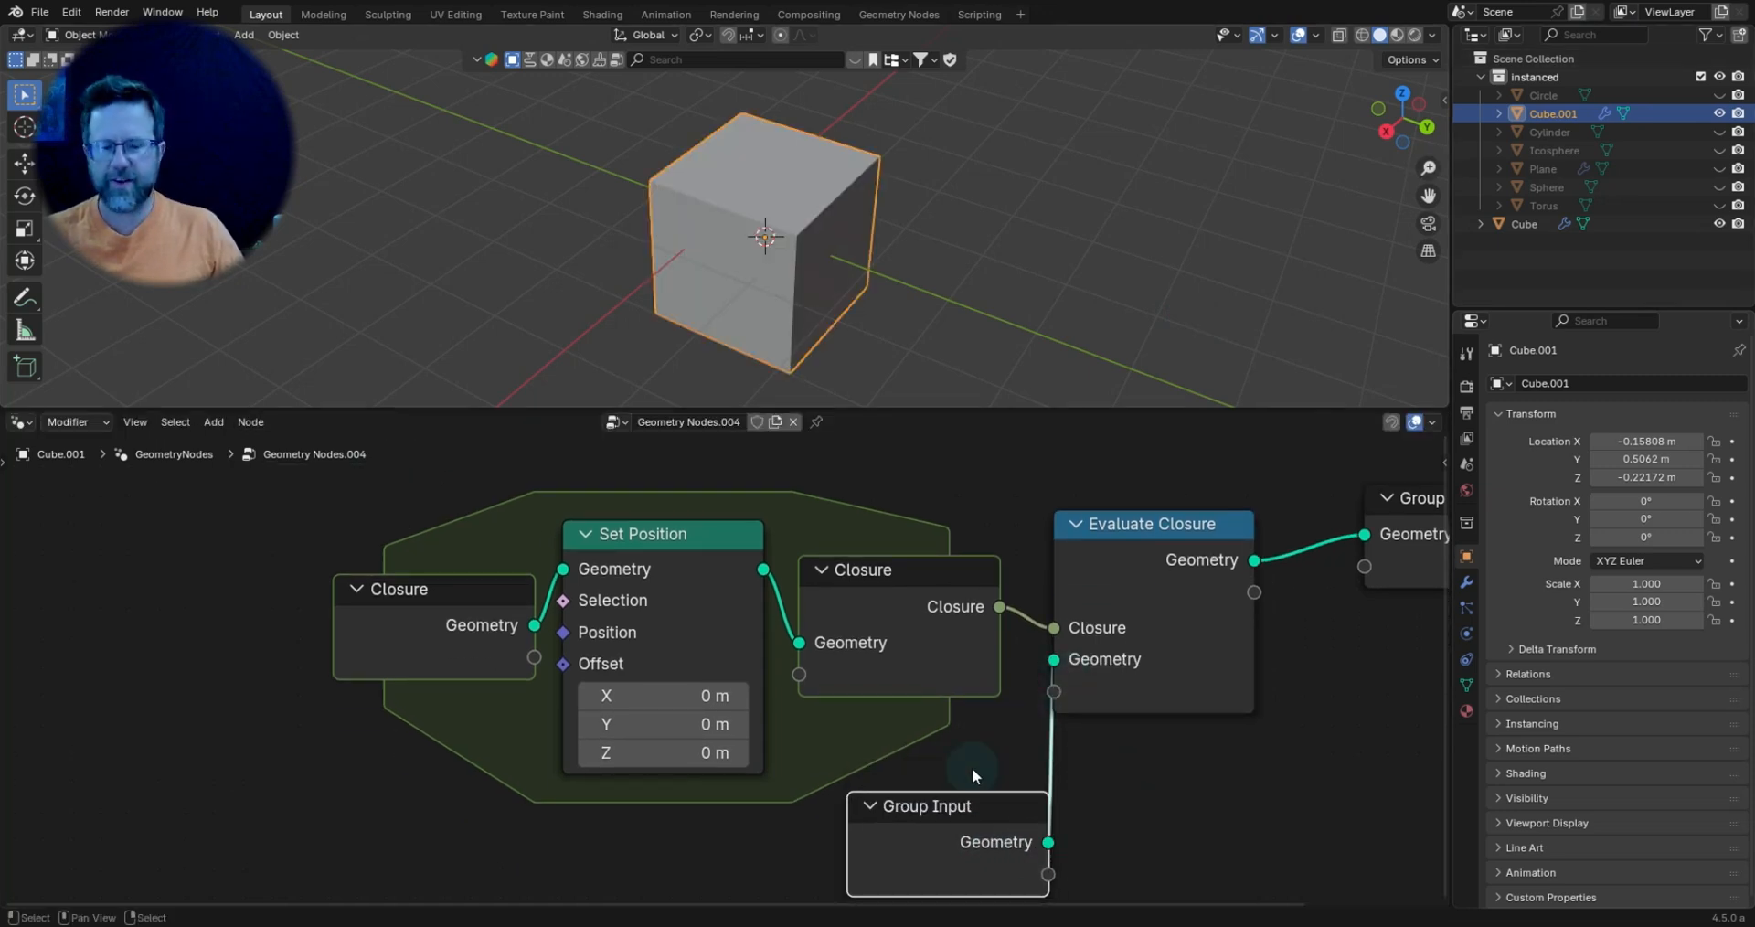
drag(943, 835, 650, 855)
scroll(849, 645, down, 1)
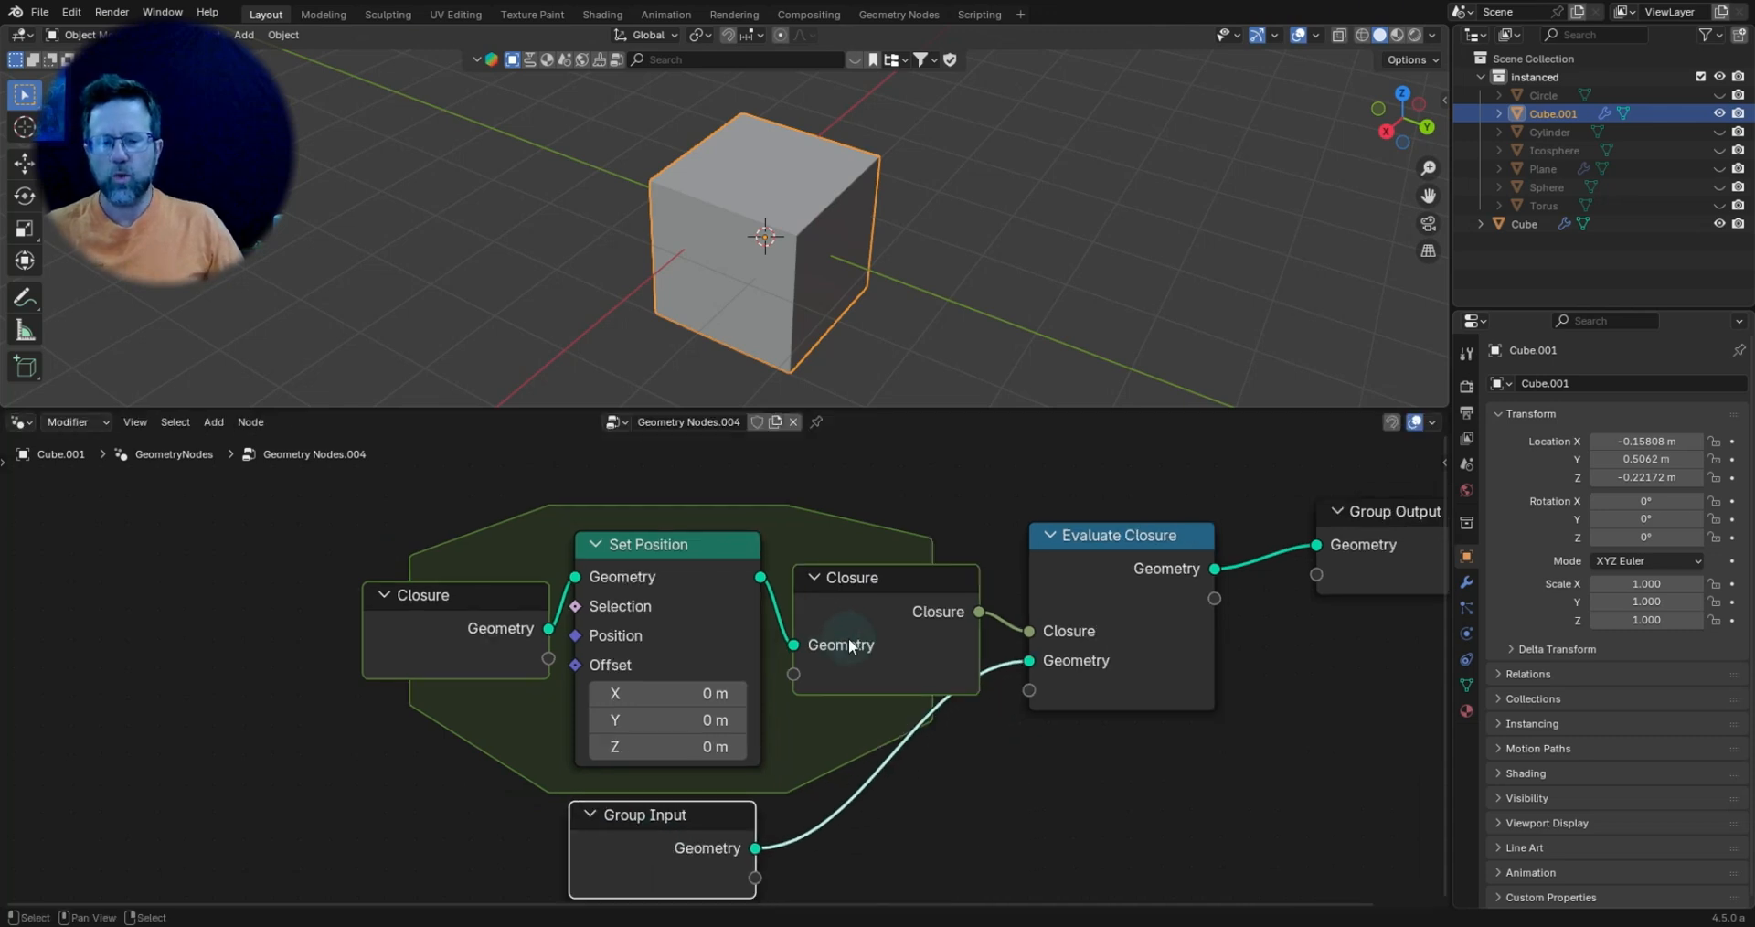
scroll(849, 645, down, 2)
drag(862, 596, 859, 595)
drag(529, 608, 518, 603)
drag(590, 660, 593, 674)
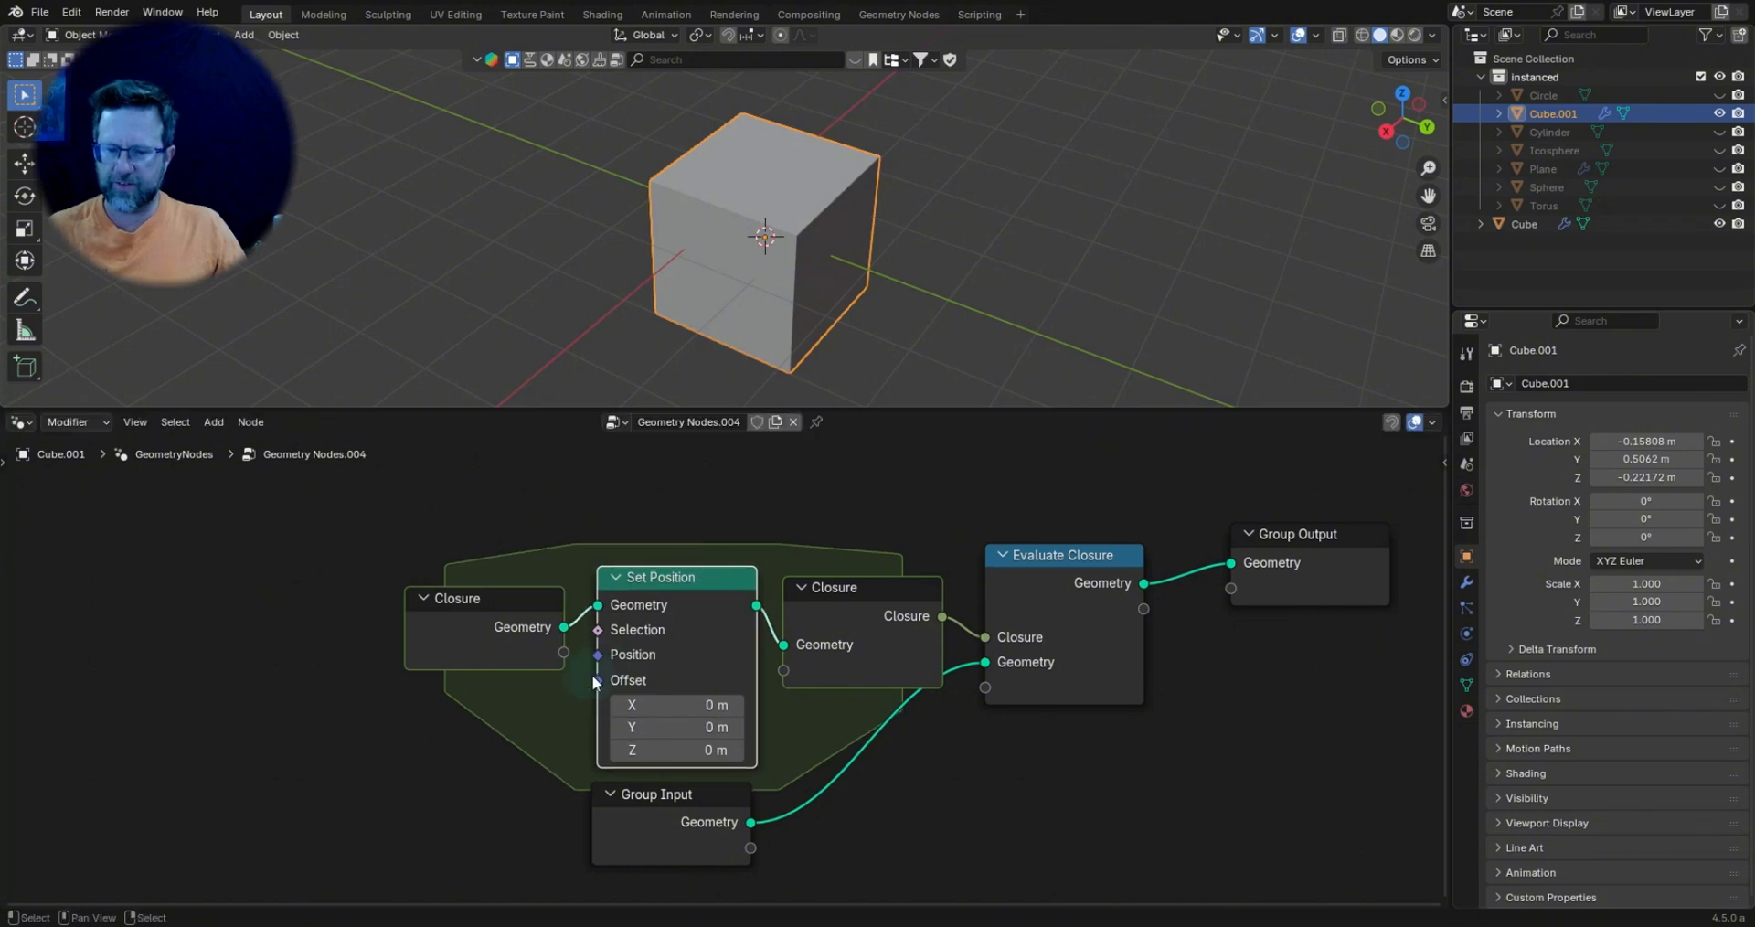
Add a Position node below the Closure zone's input node and link it to Set Position's Position input.
key(shift+a)
text(posit)
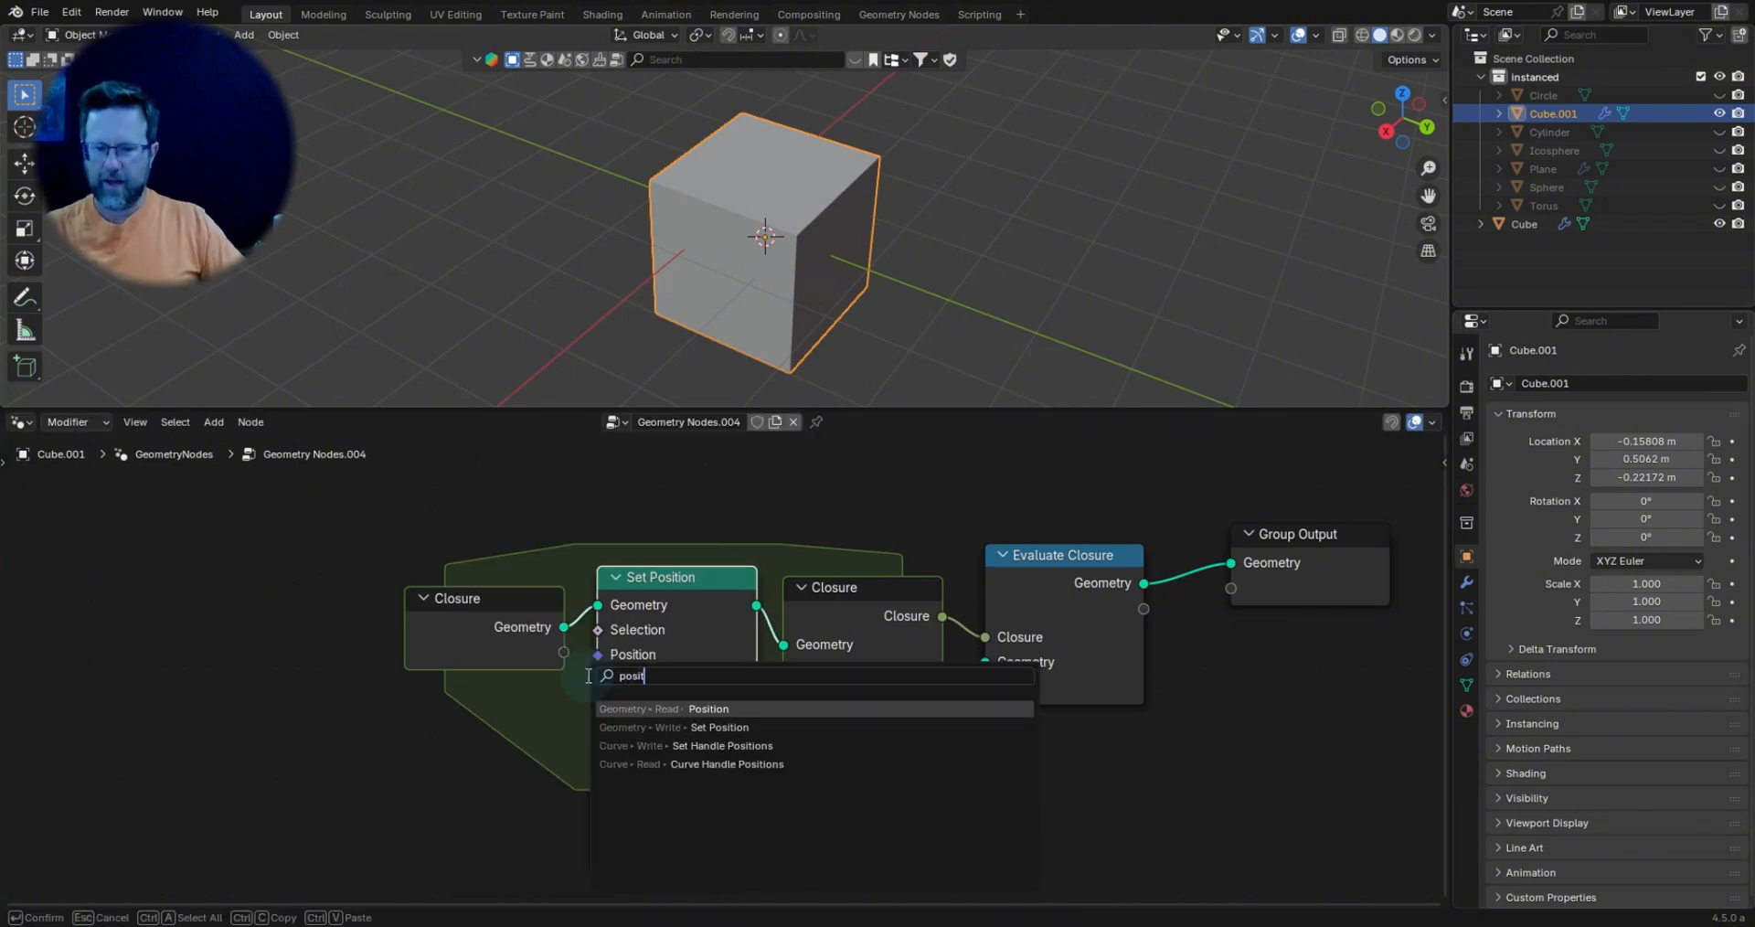
key(Return)
click(420, 714)
drag(571, 744, 598, 654)
drag(506, 711, 499, 690)
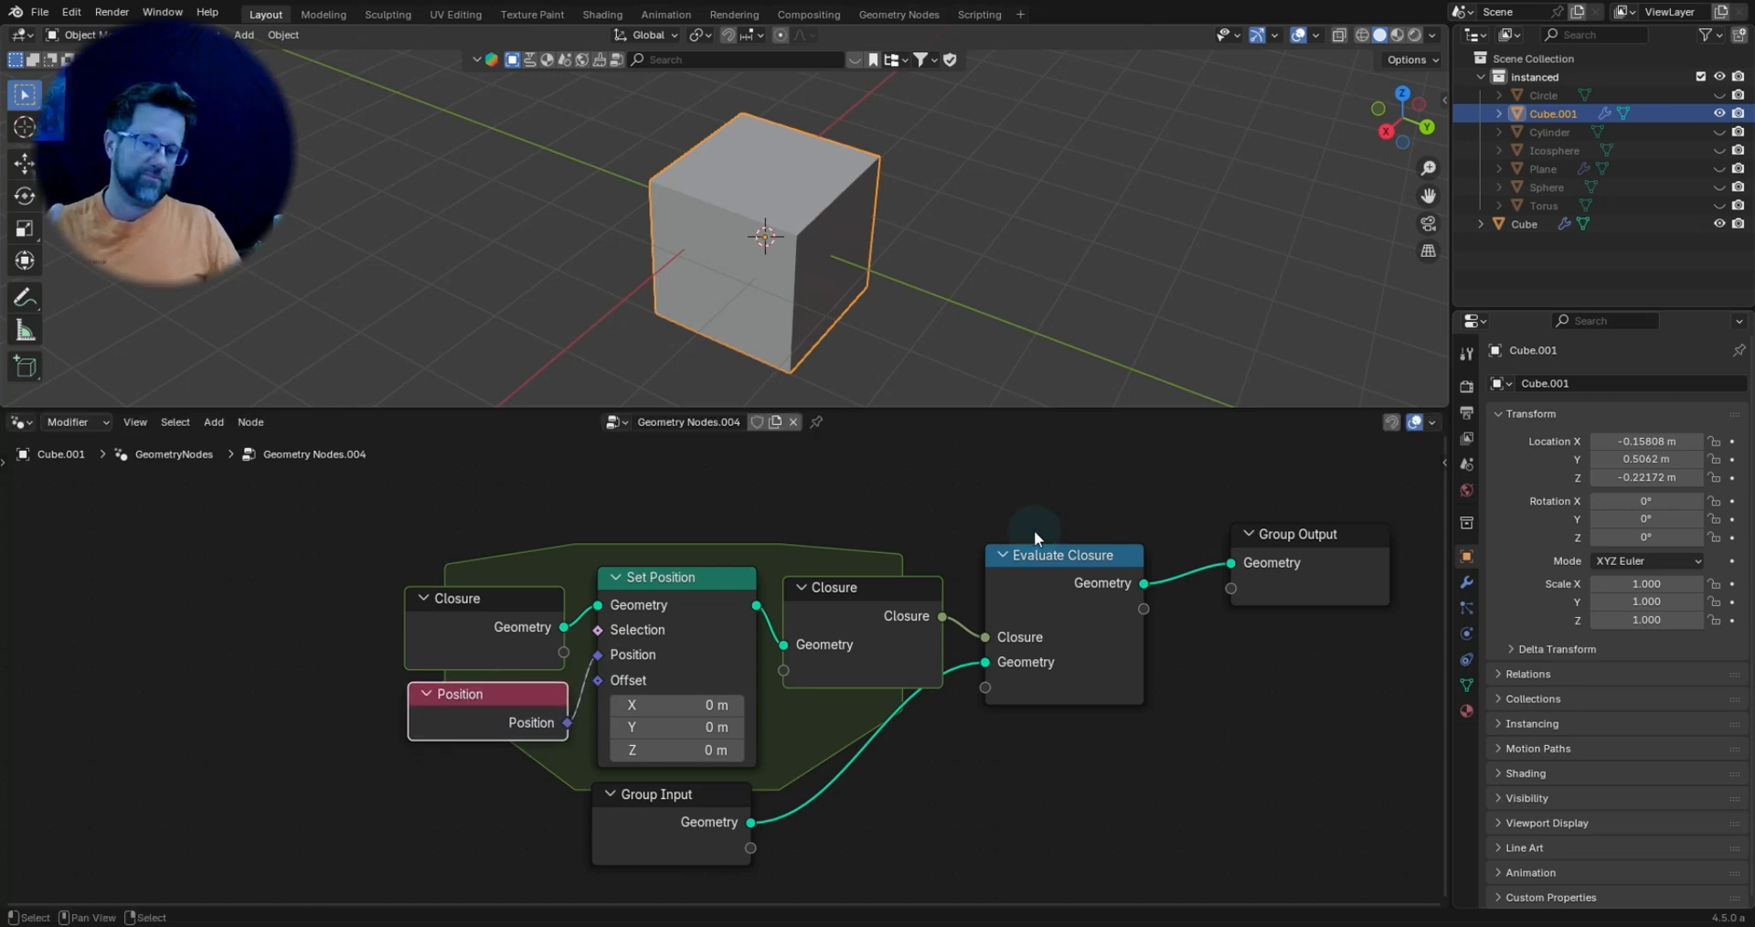
drag(1042, 572, 1074, 603)
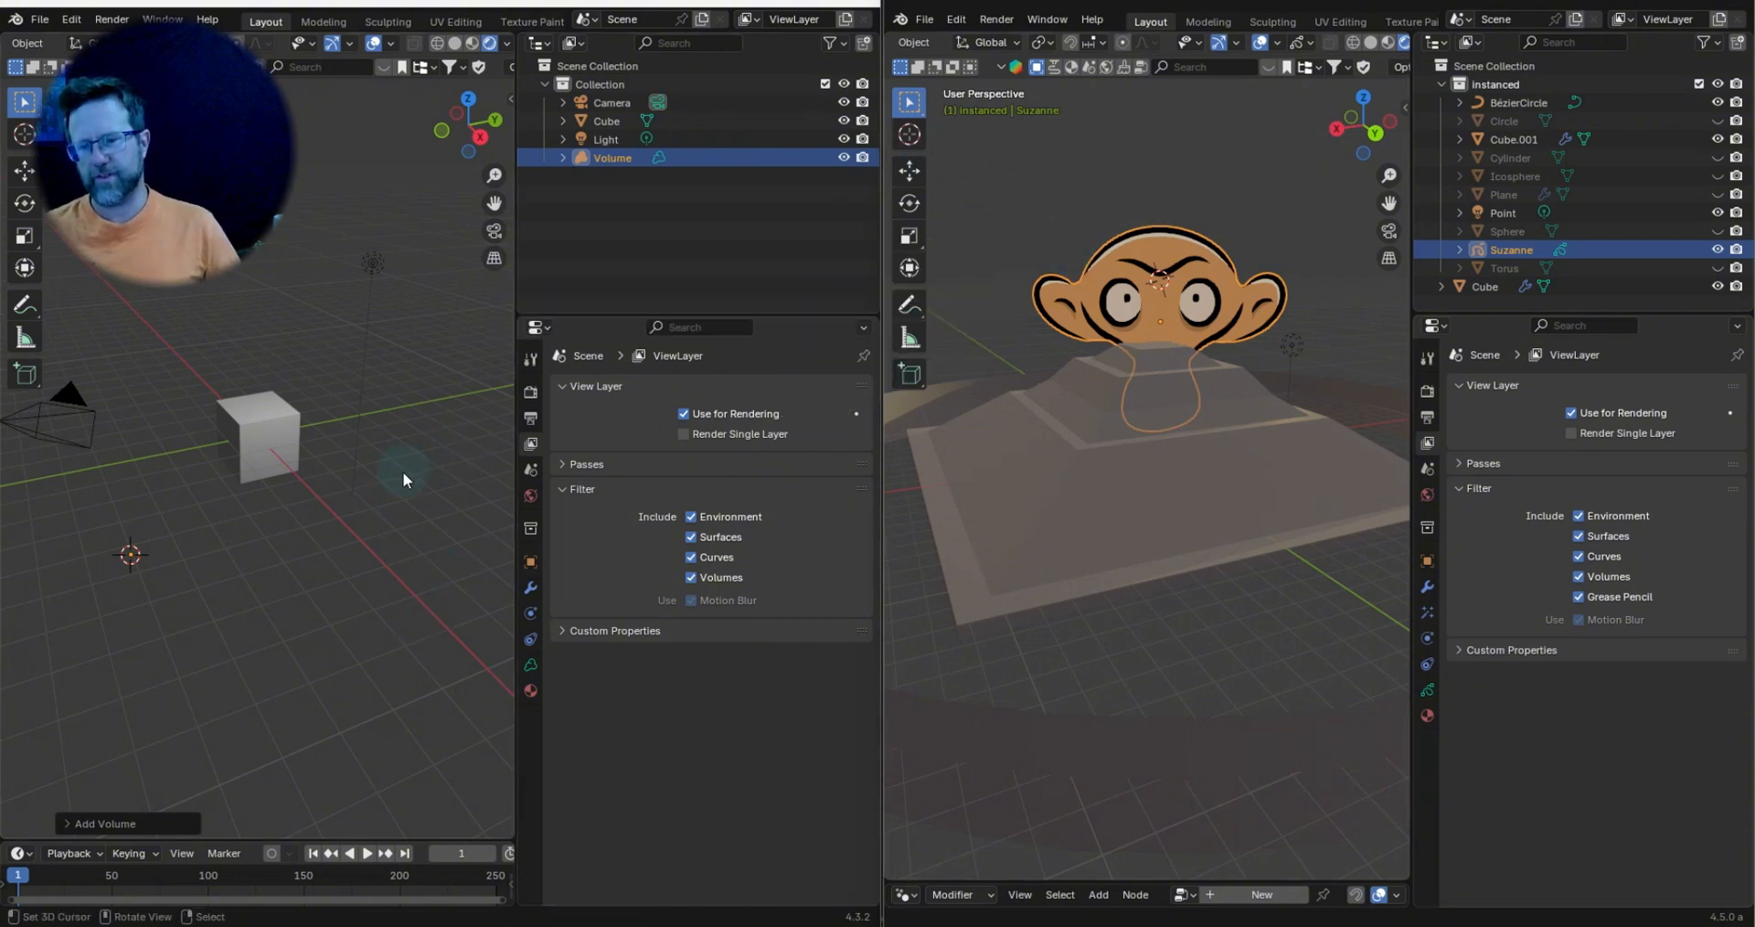
Expand the view layer's Passes settings in the Blender 4.3.2 window.
click(819, 625)
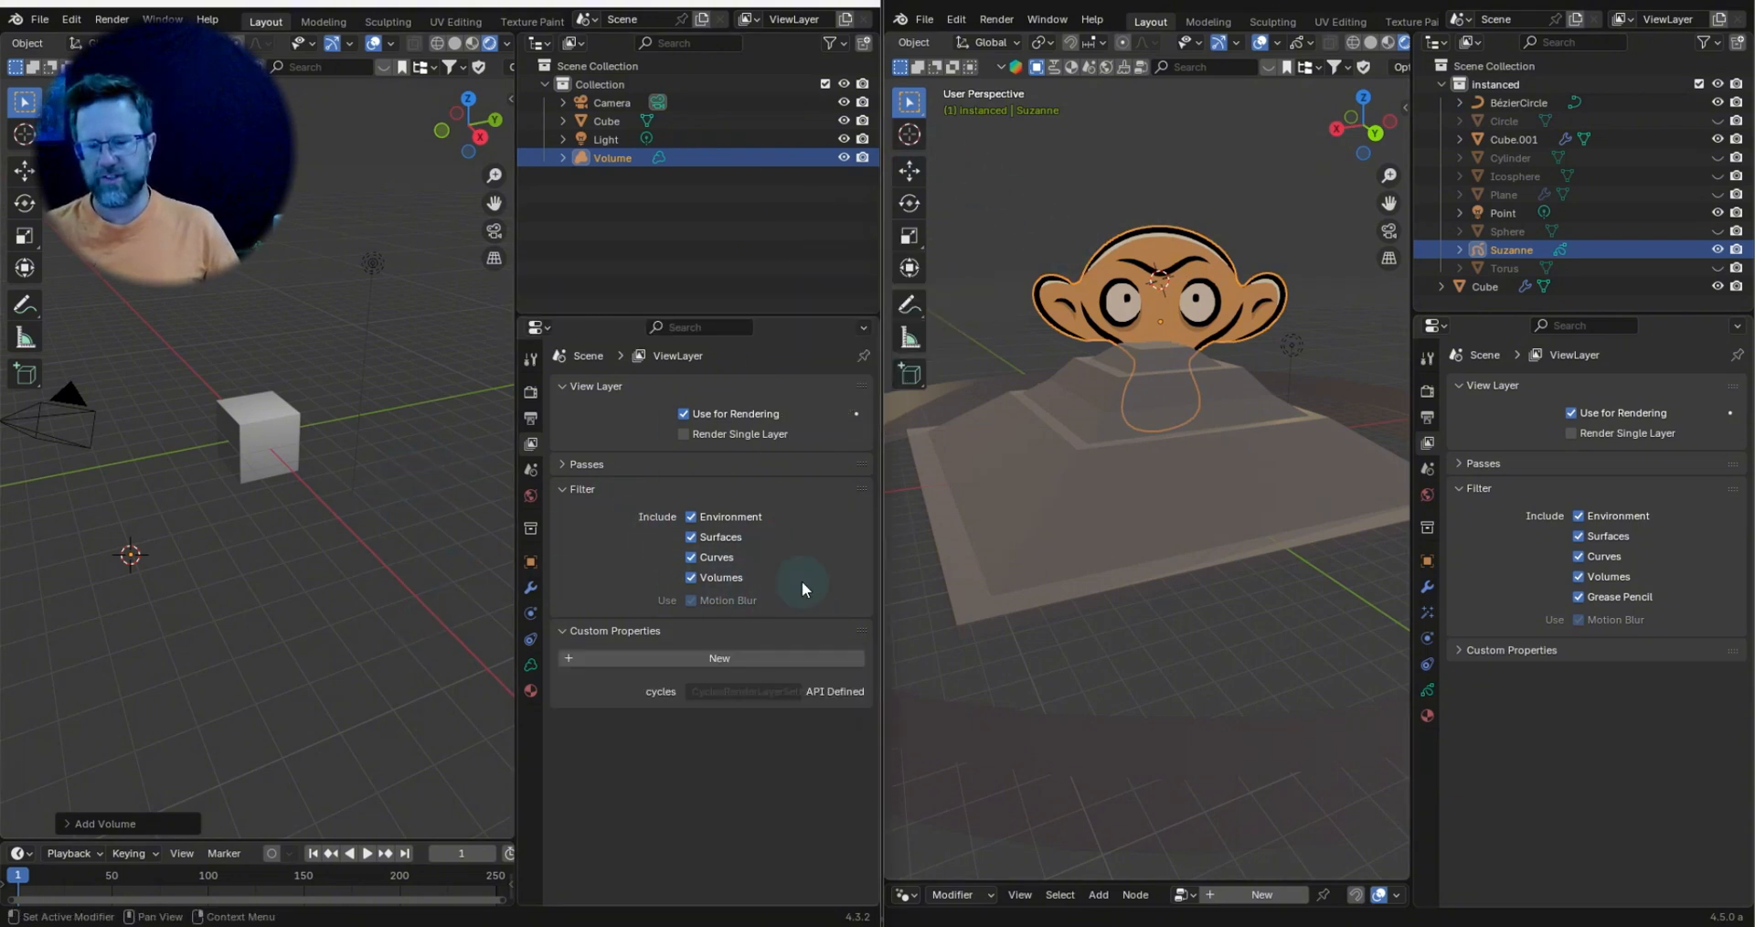
click(570, 464)
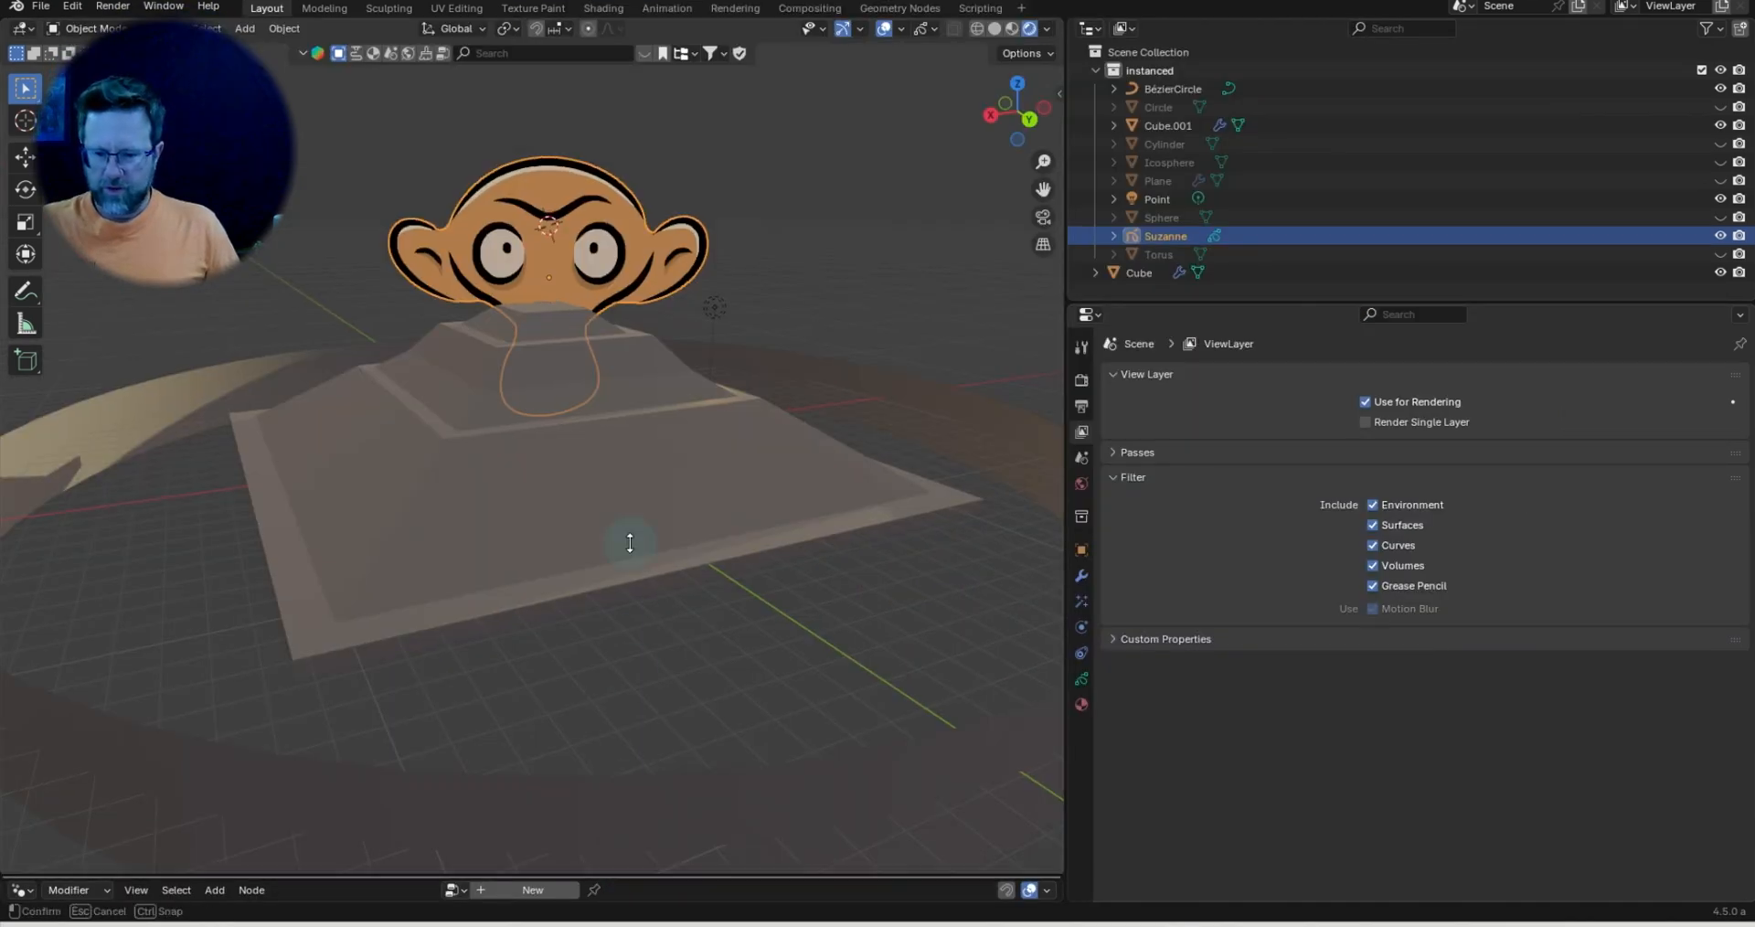
Enlarge the node editor area below the viewport and change it to an Image Editor.
drag(627, 876, 108, 524)
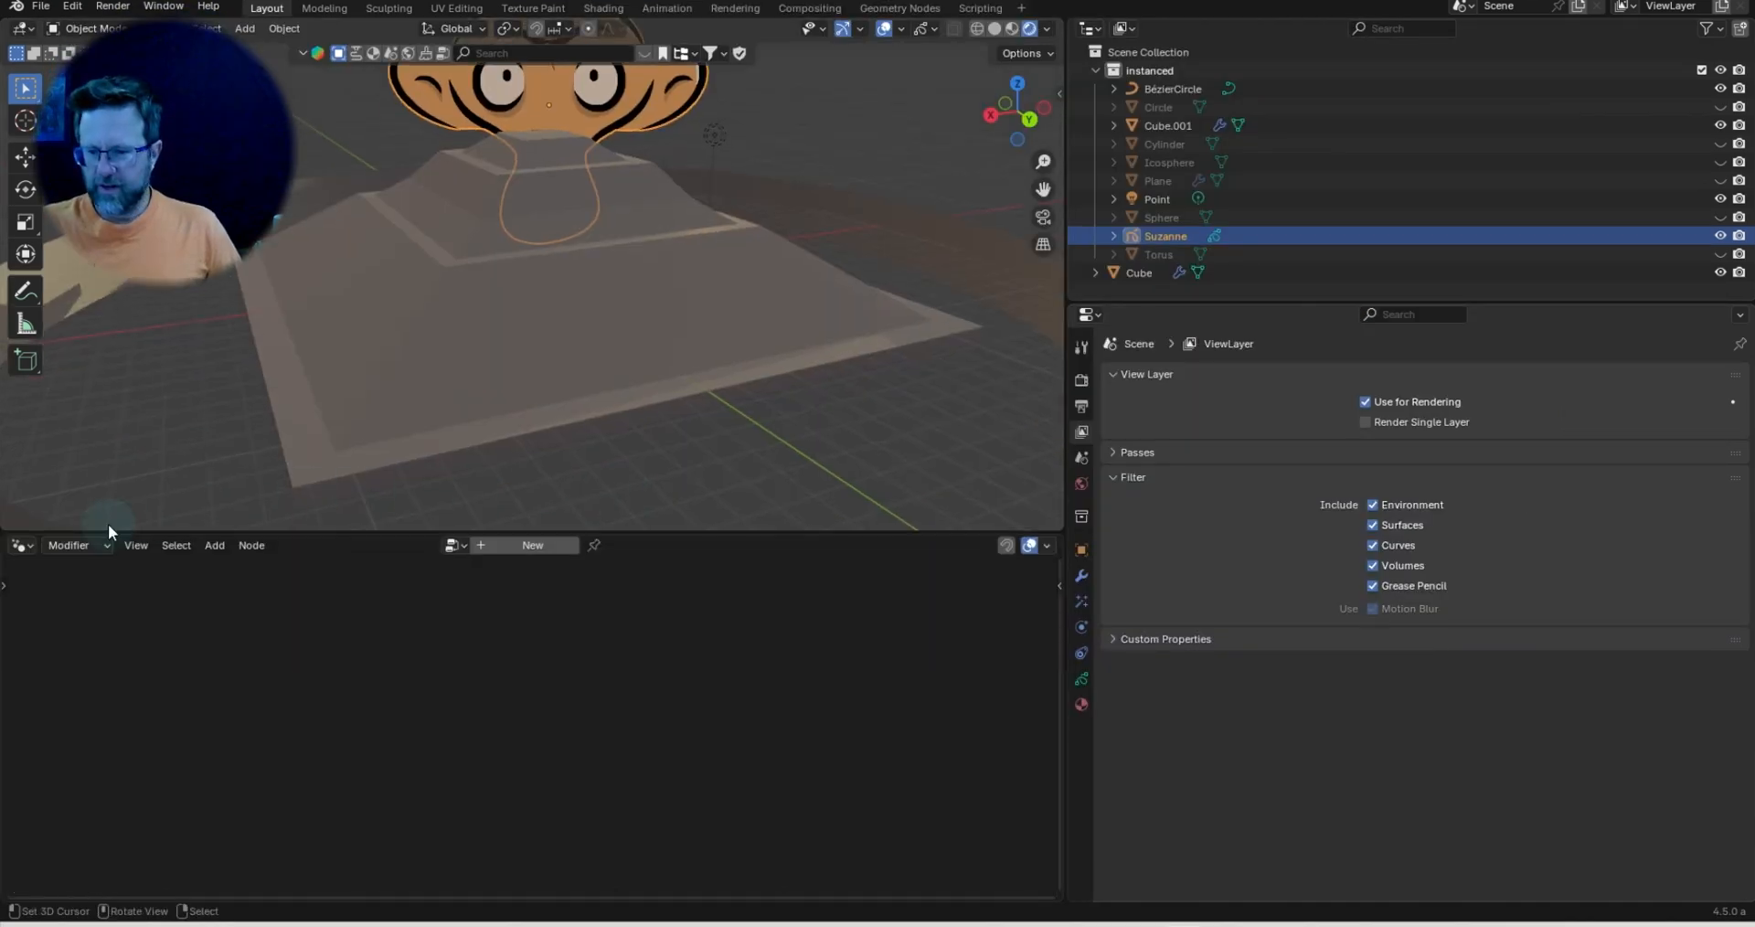
click(22, 545)
click(73, 614)
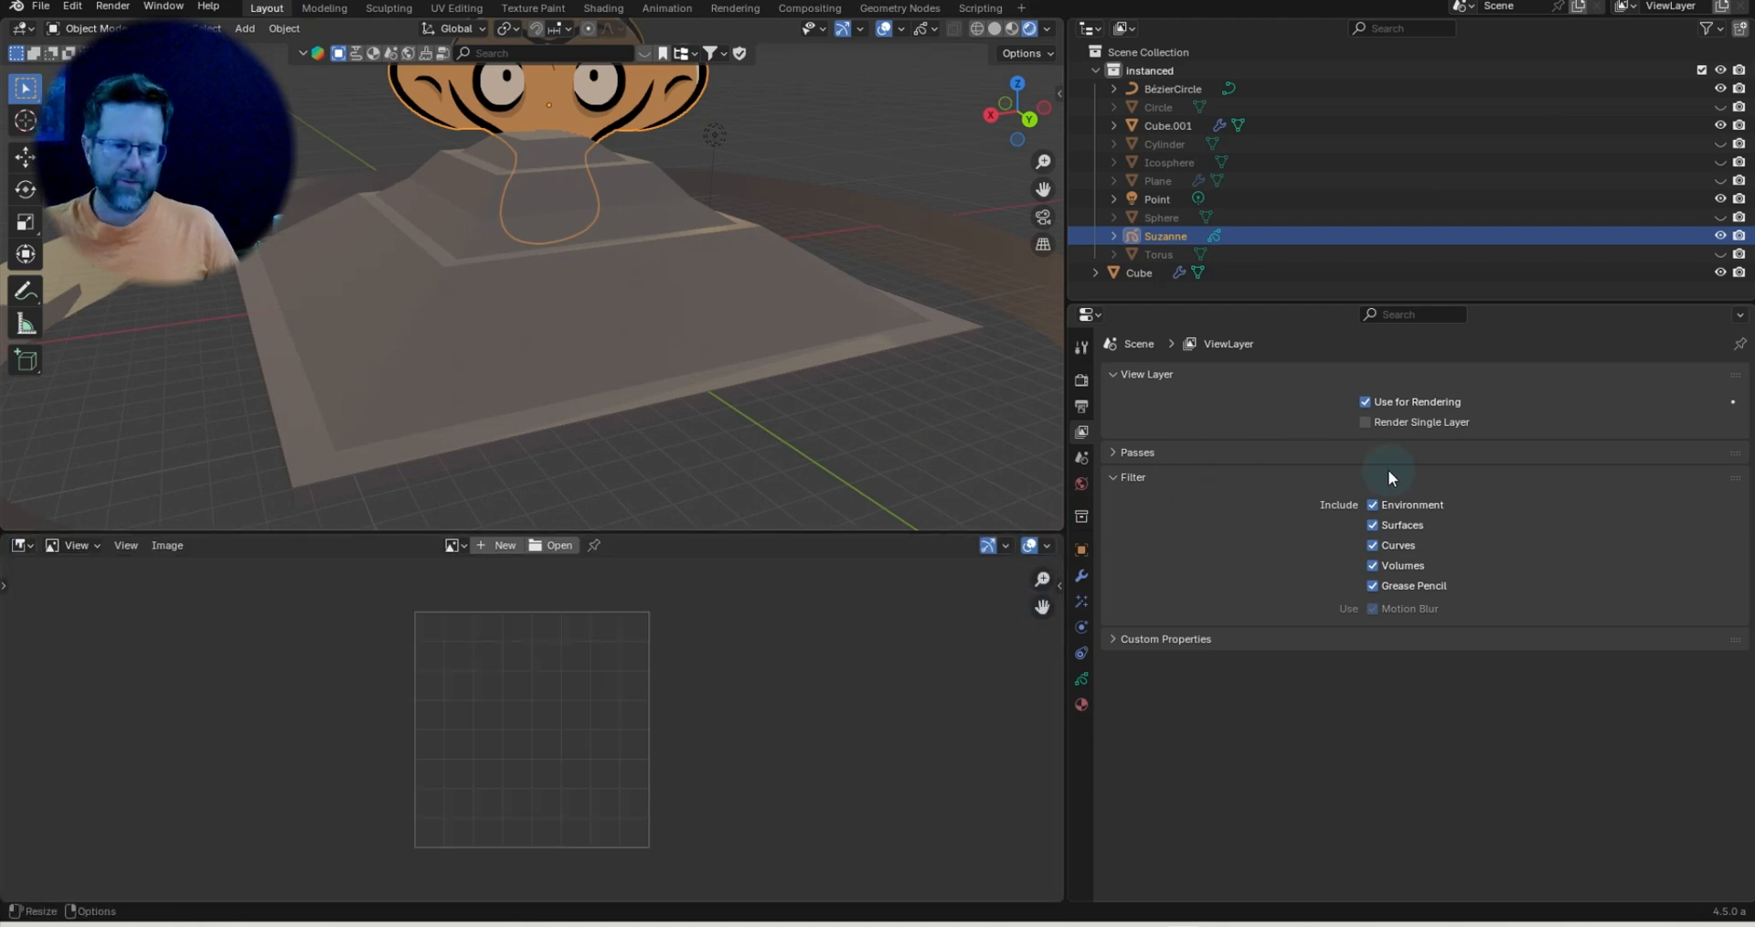
shift+middle_drag(665, 157, 702, 288)
Enable the Grease Pencil pass in the view layer's Data passes.
click(1117, 452)
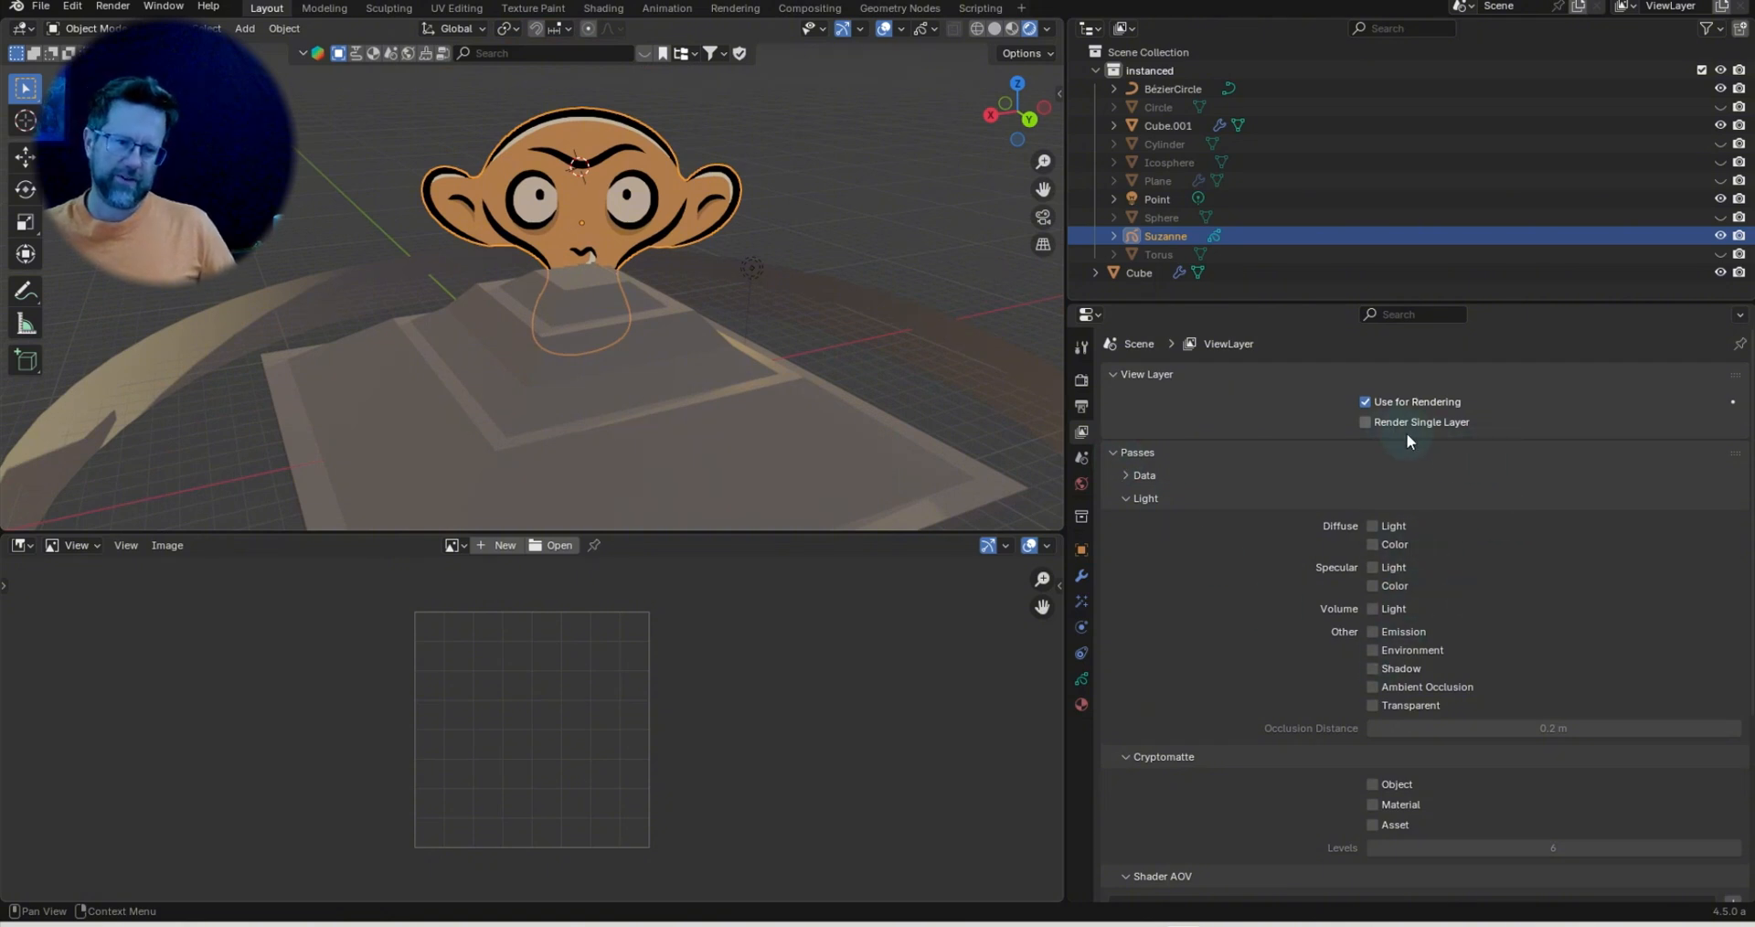
click(1129, 475)
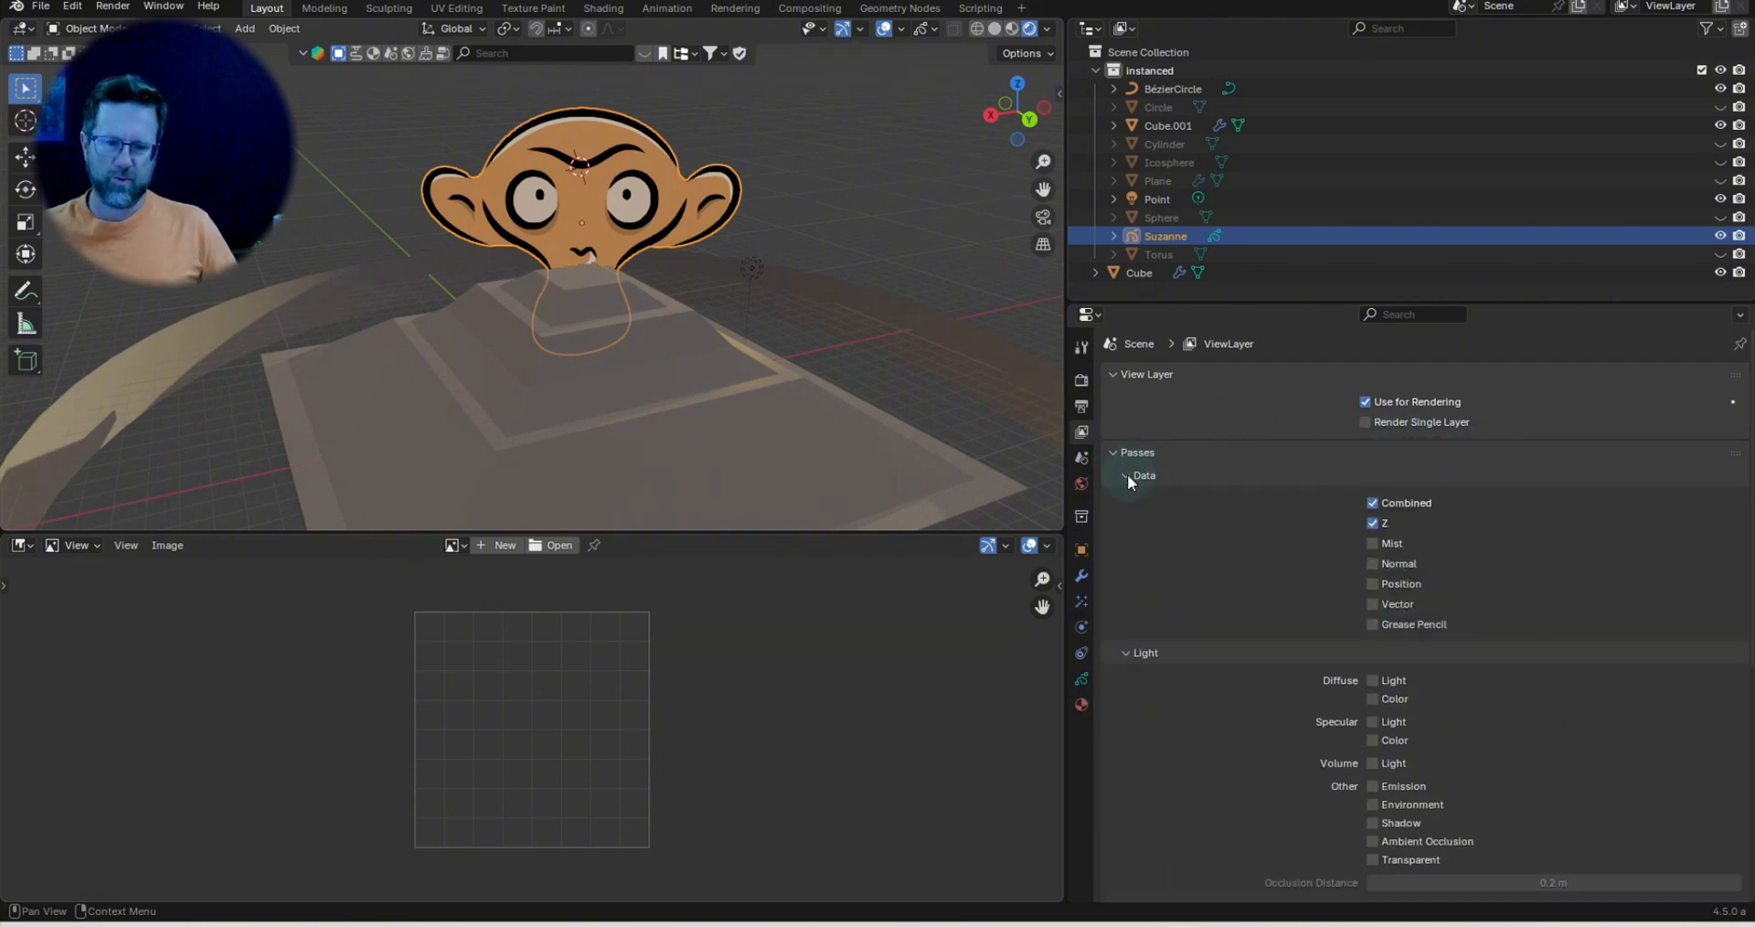
click(1372, 624)
Try to render a still image of the scene.
click(112, 6)
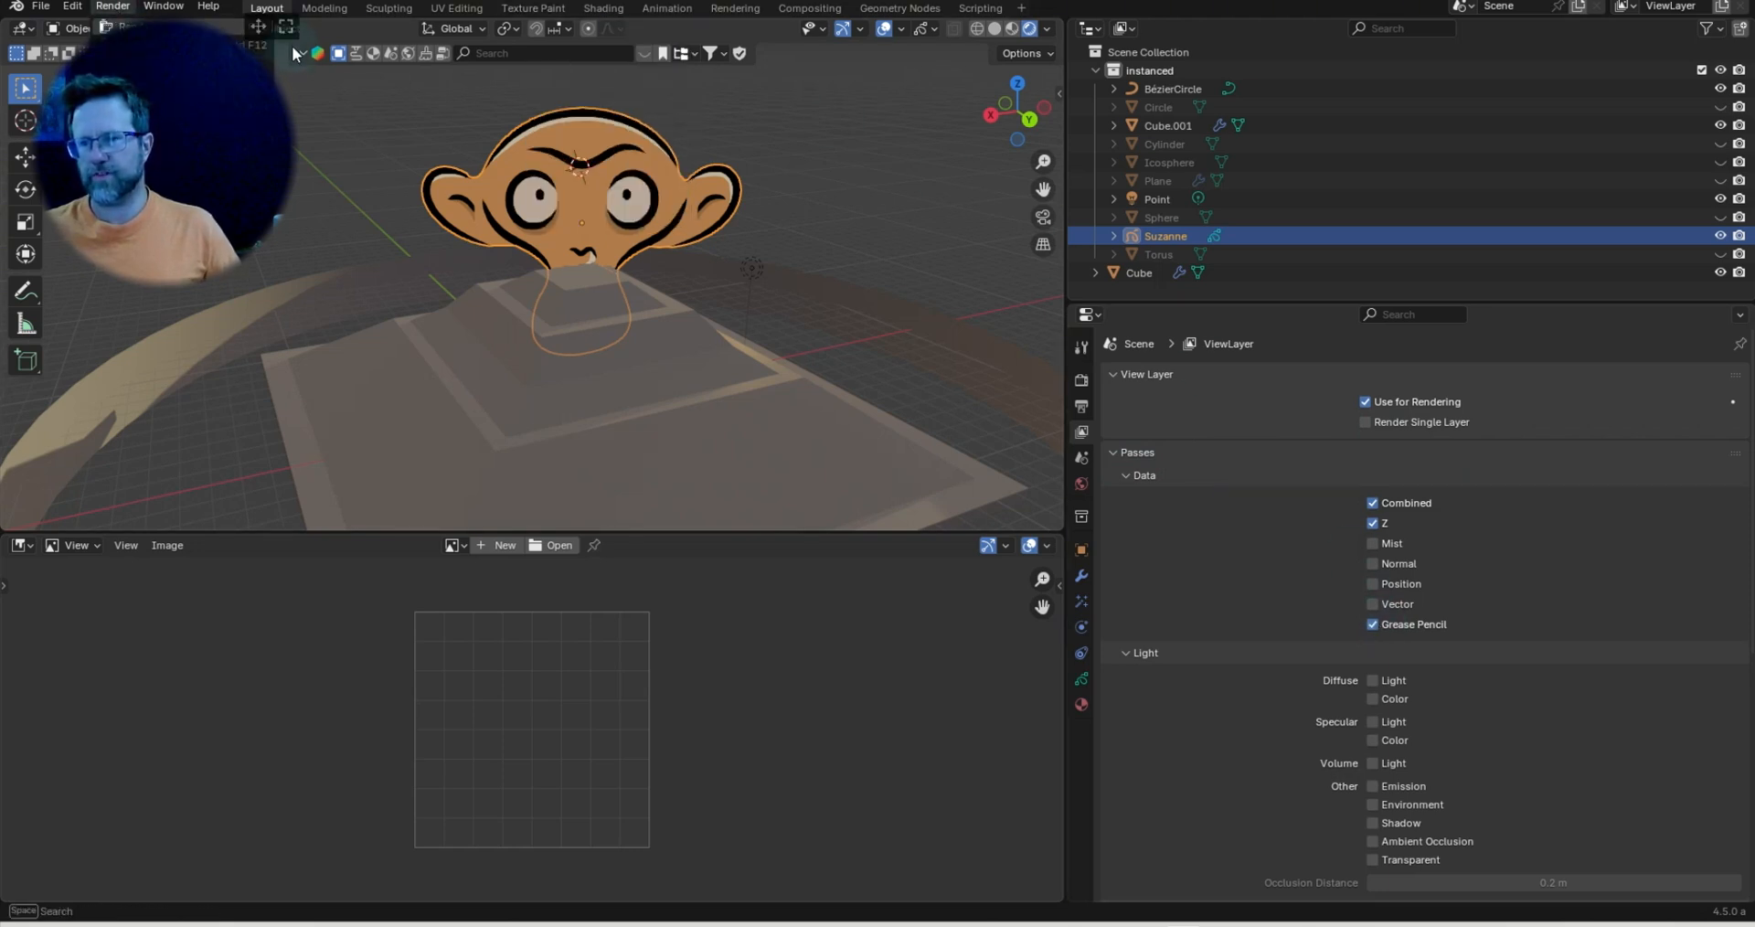
drag(259, 24, 210, 592)
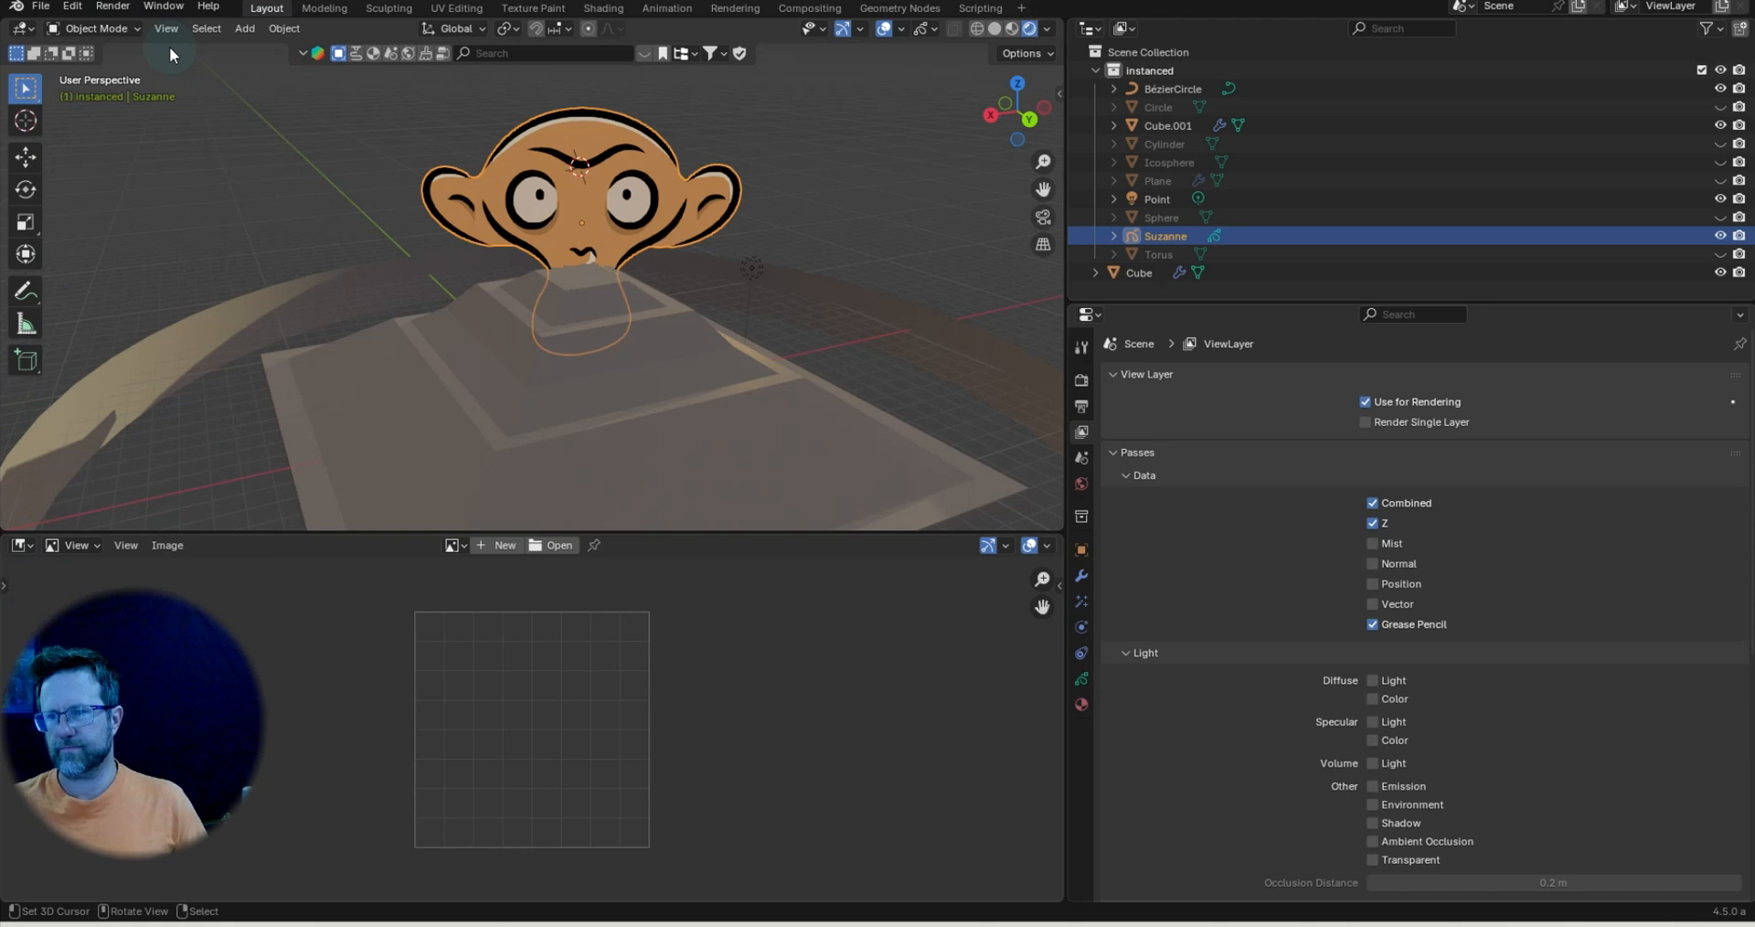
click(115, 7)
click(119, 34)
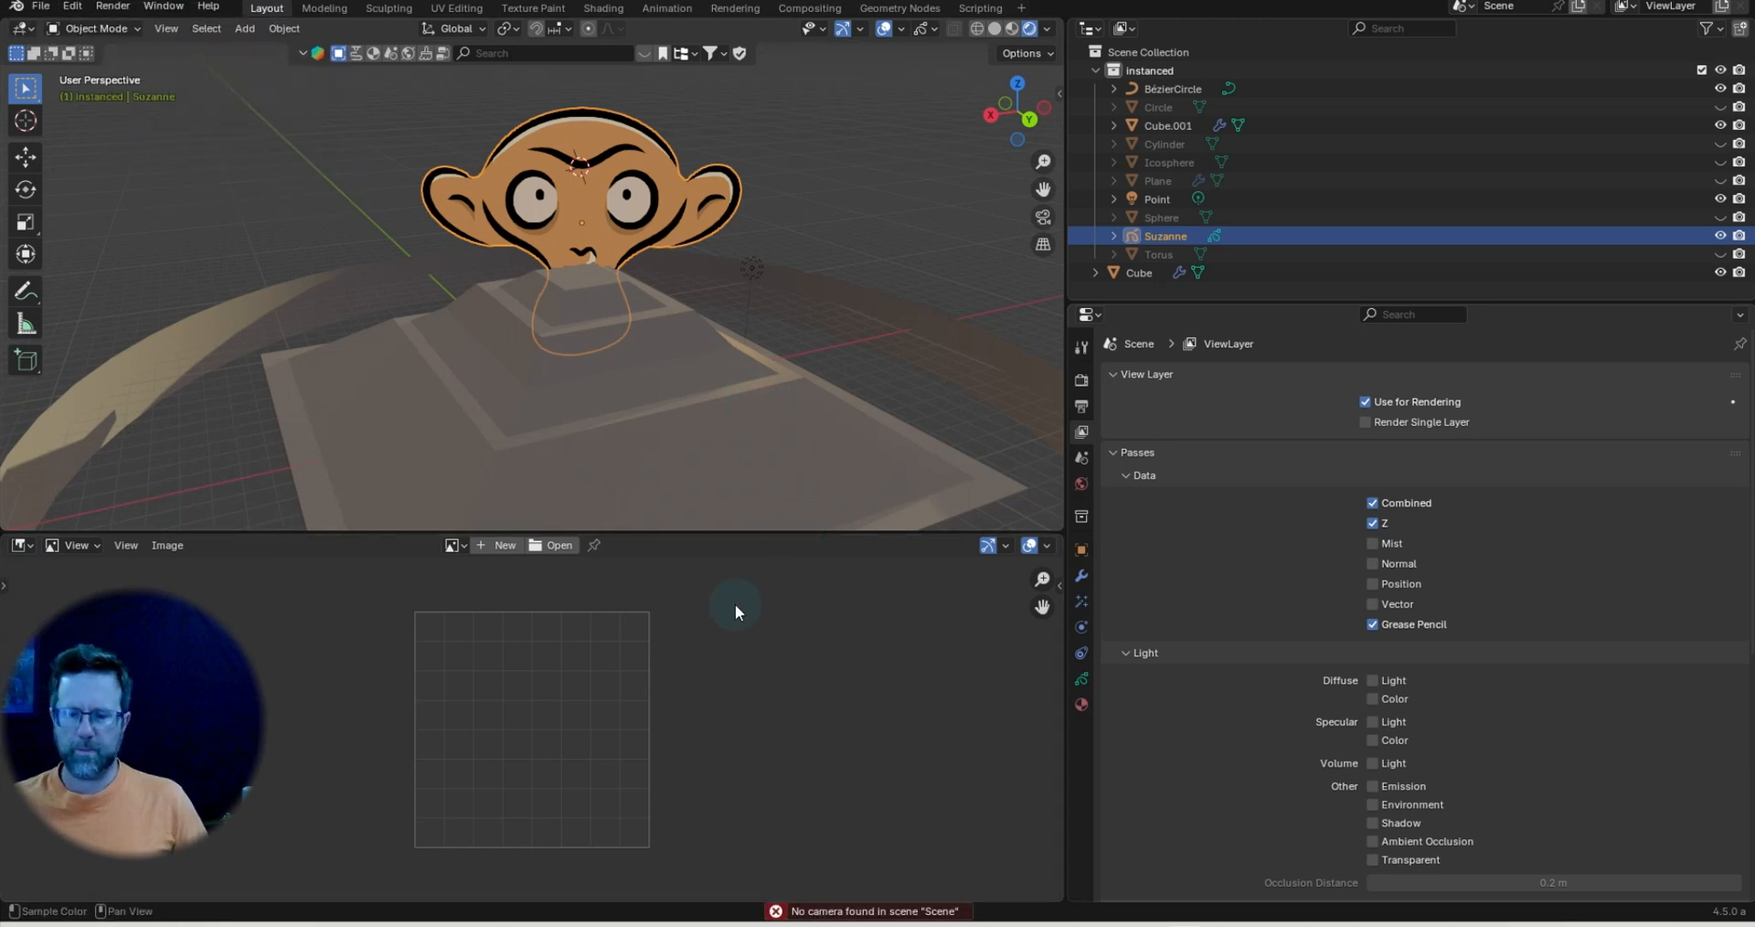
Add a camera matching the current view of the monkey and render a still image through it.
key(shift+a)
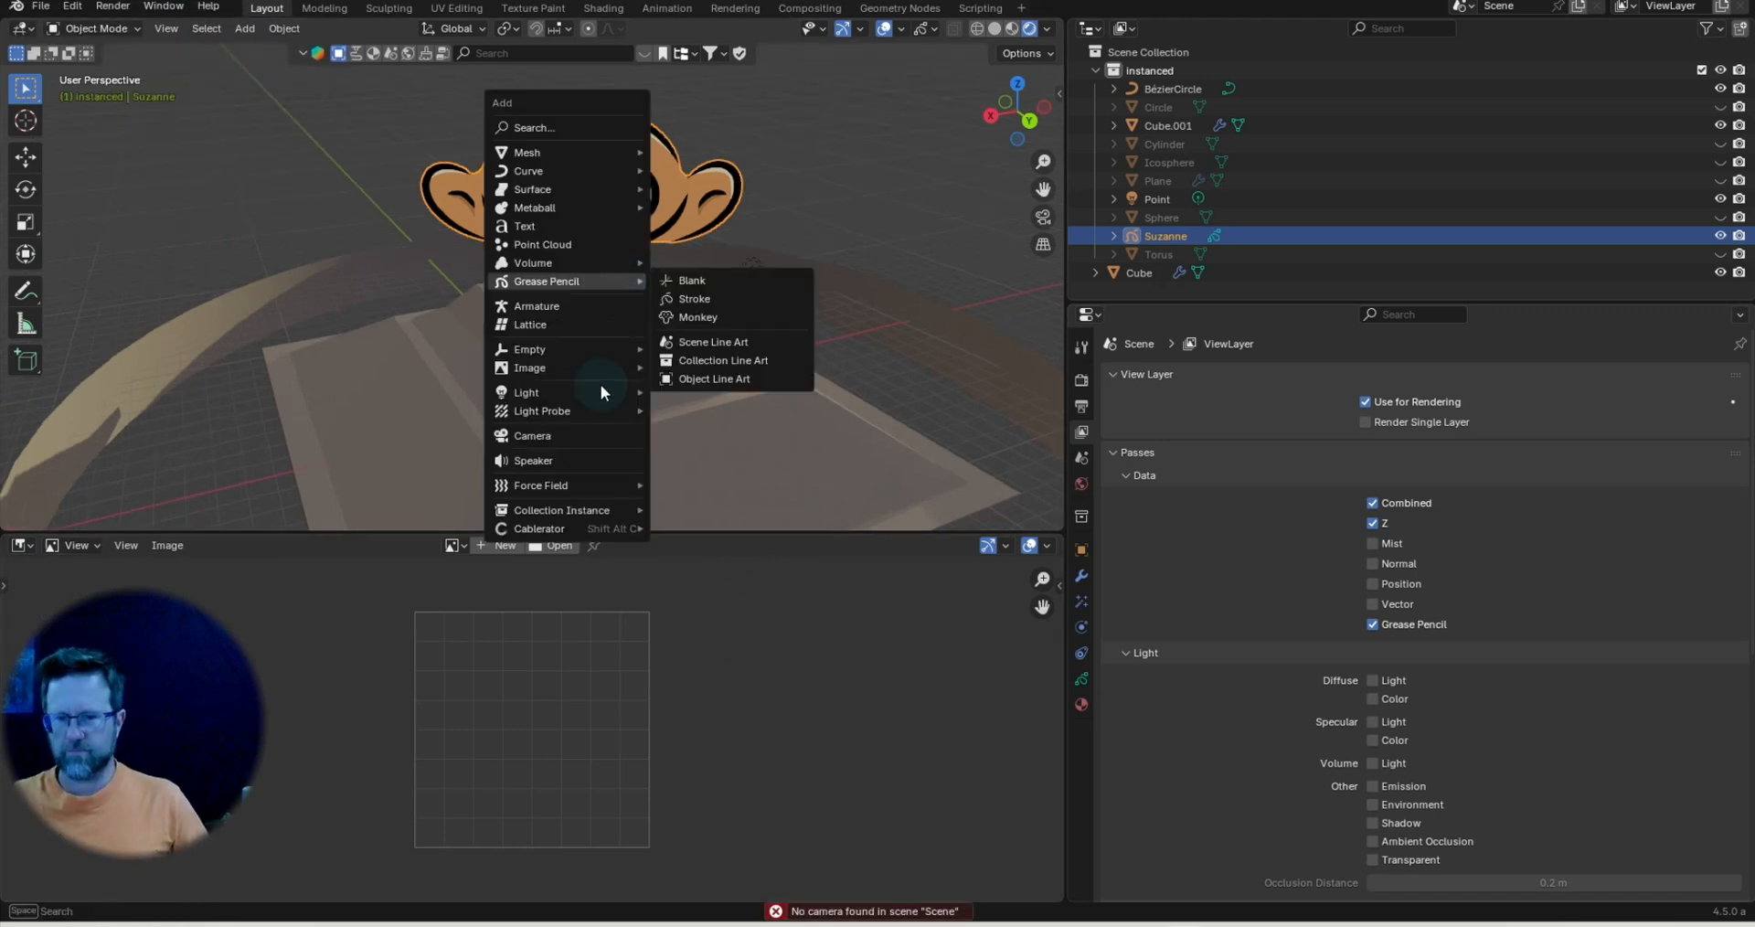
click(569, 437)
key(ctrl+KP_0)
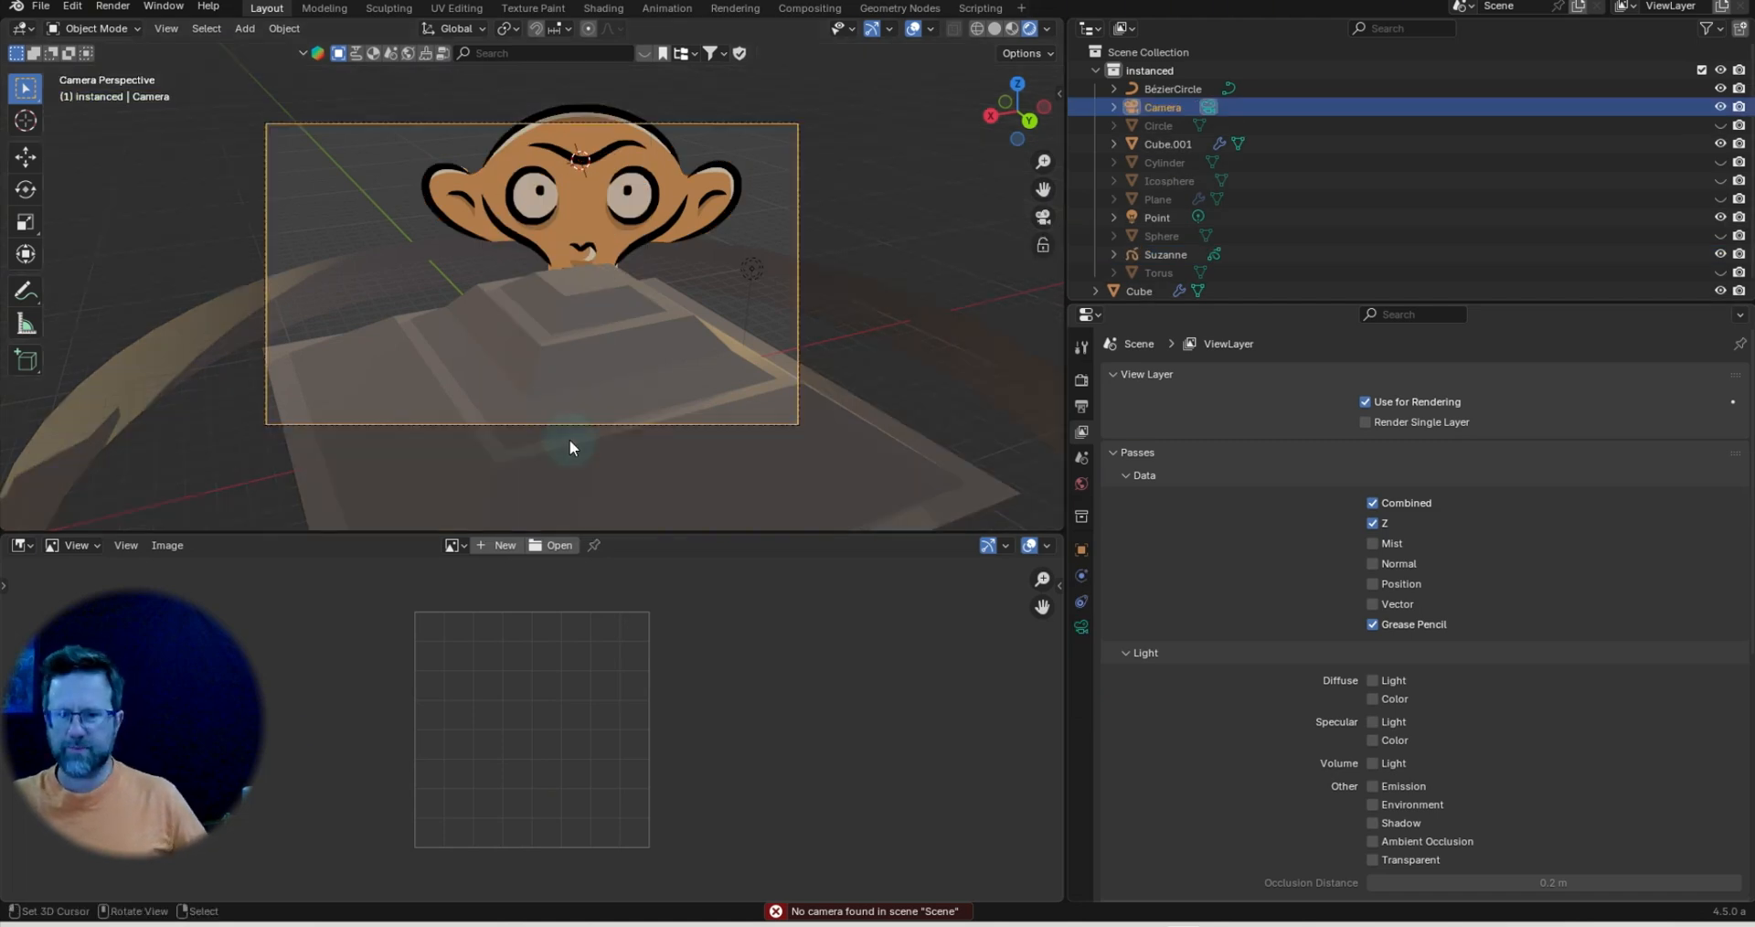
click(112, 5)
click(118, 27)
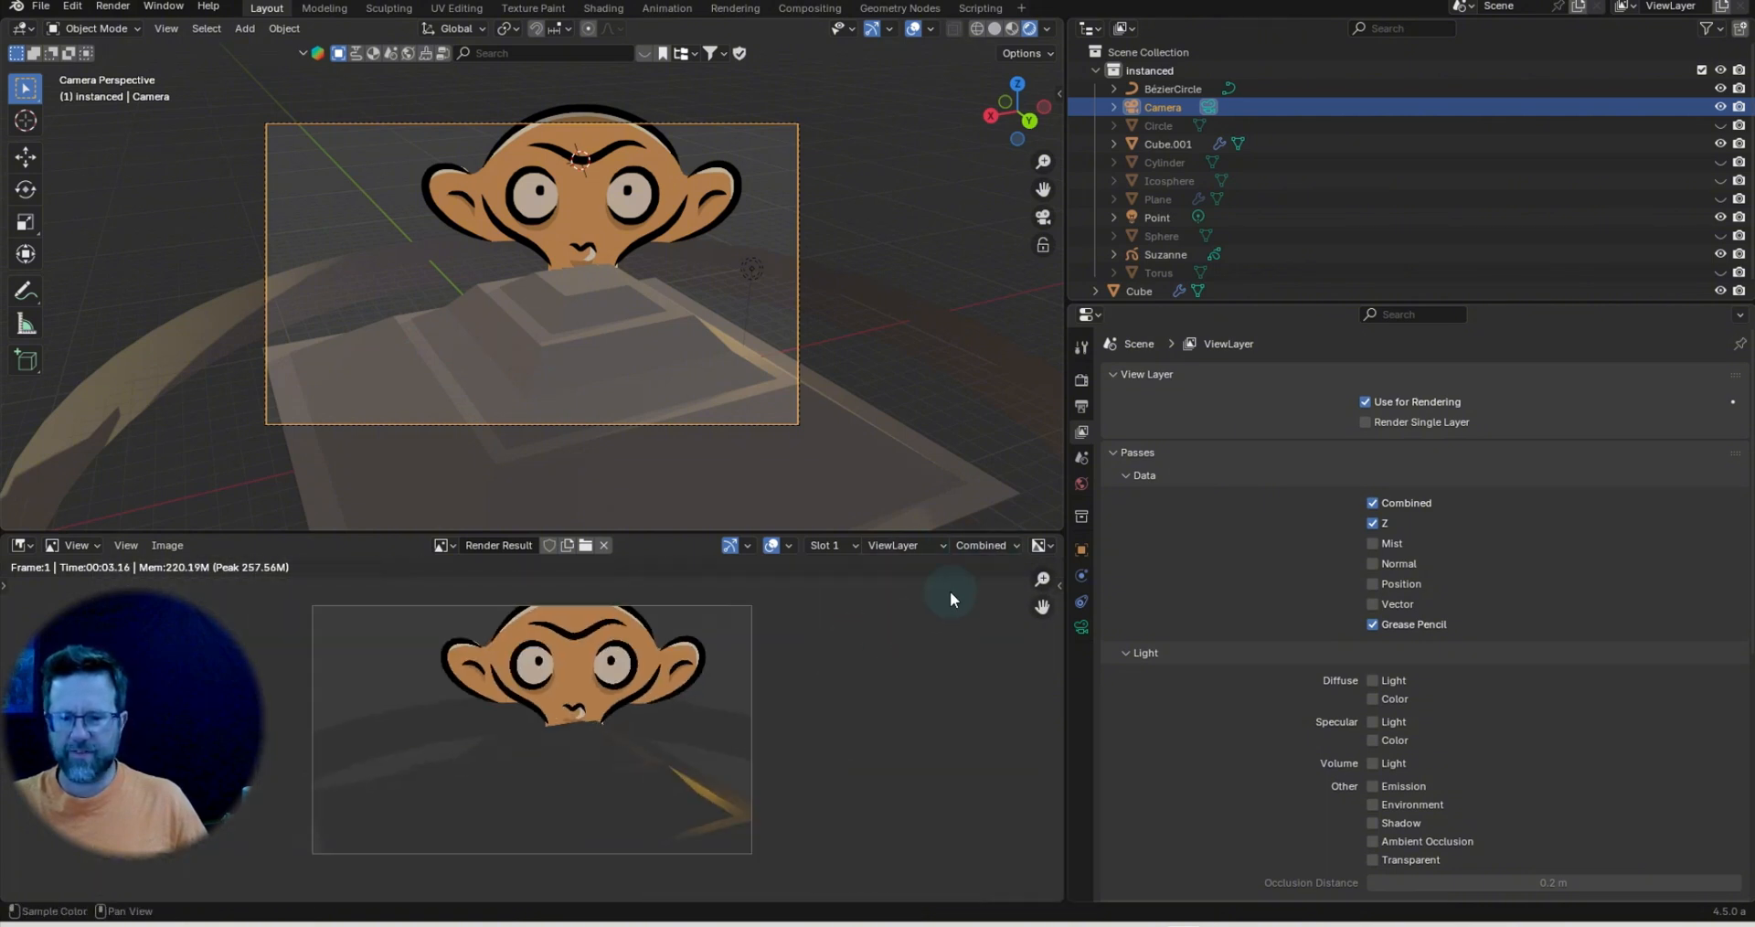
Compare the GreasePencil, Depth and Combined passes of the render result.
click(1001, 547)
click(988, 607)
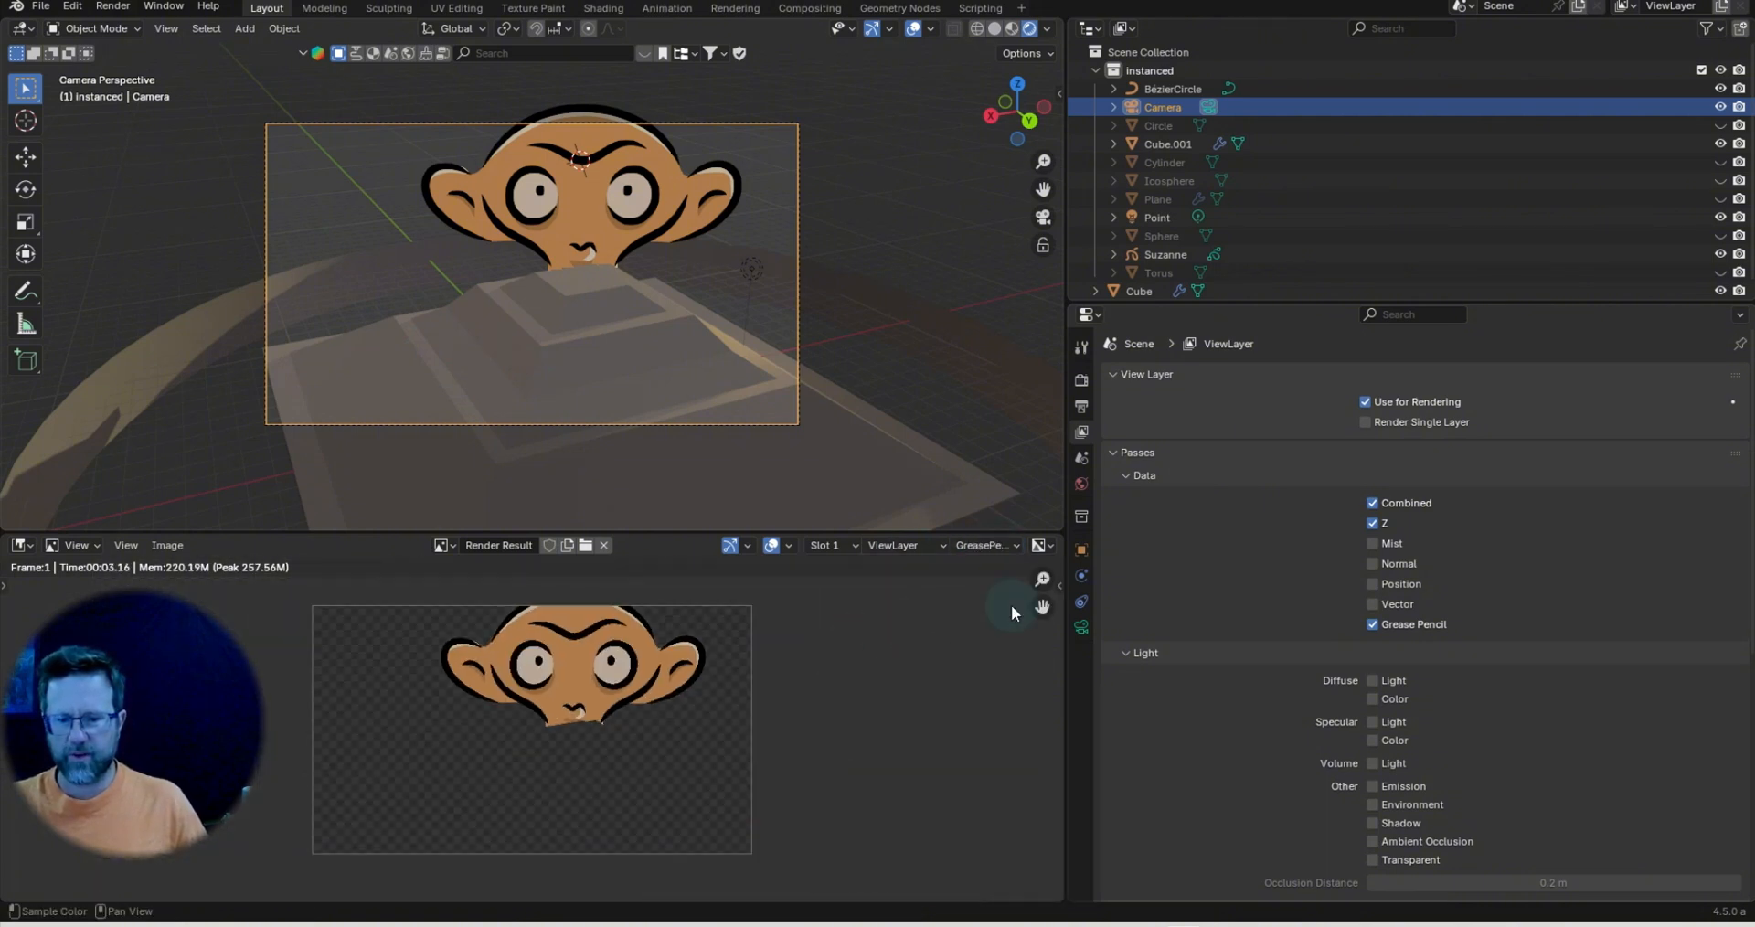
click(1001, 543)
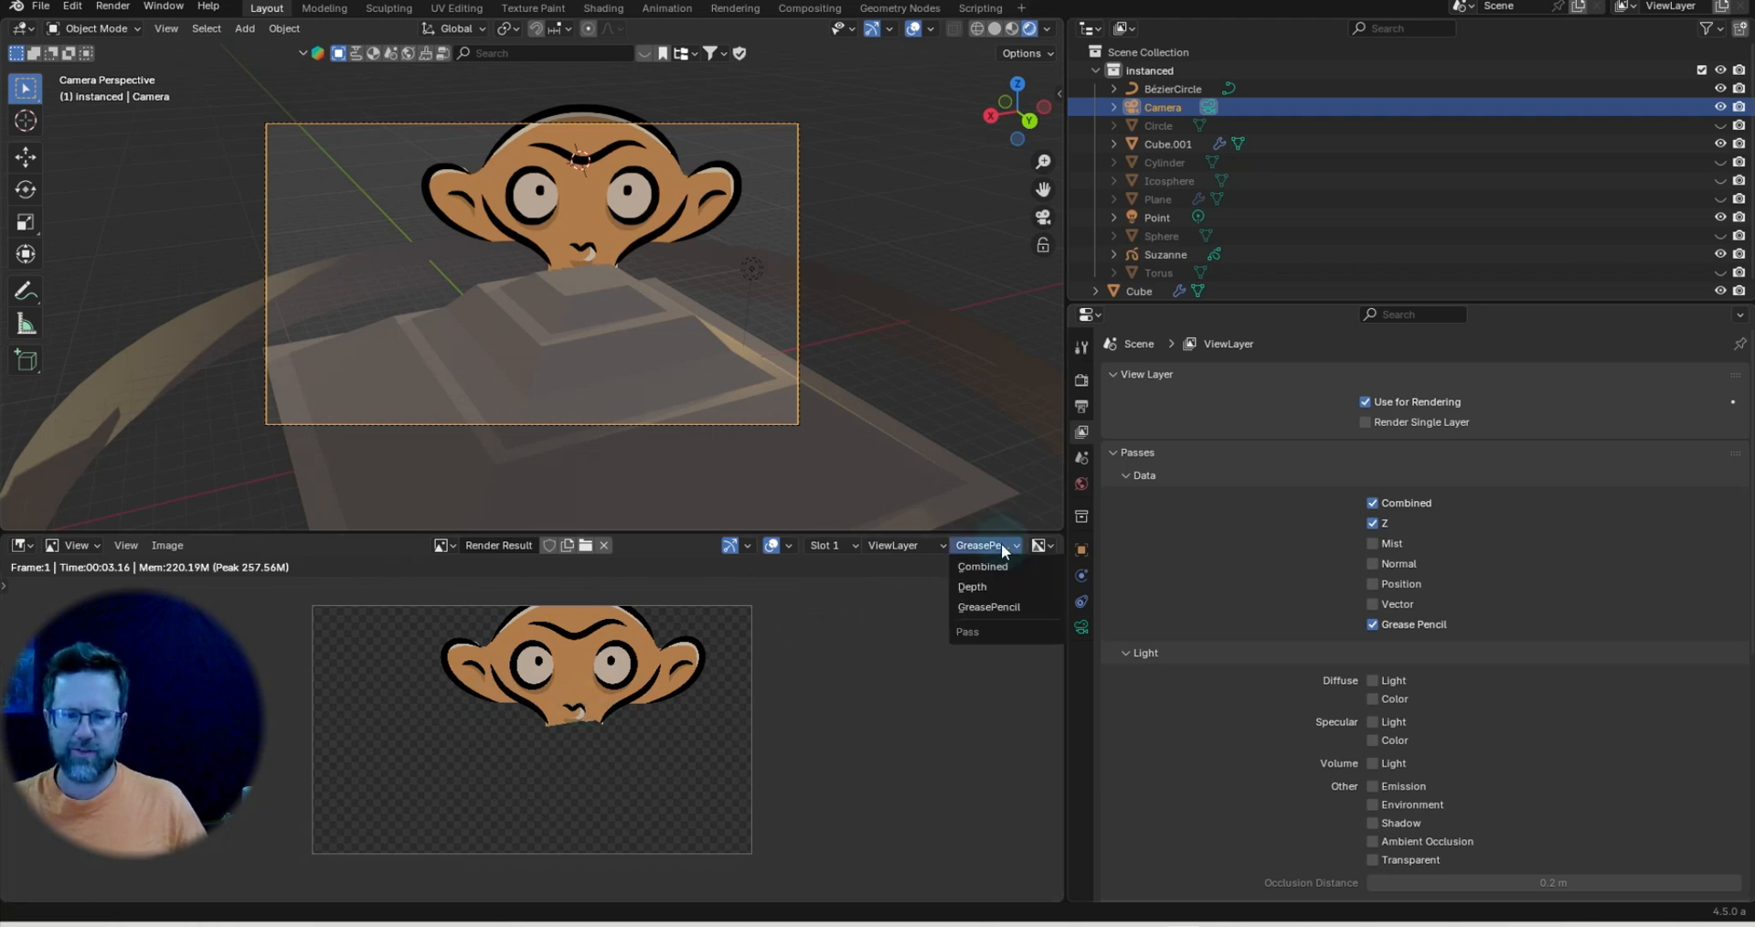
click(992, 585)
click(995, 547)
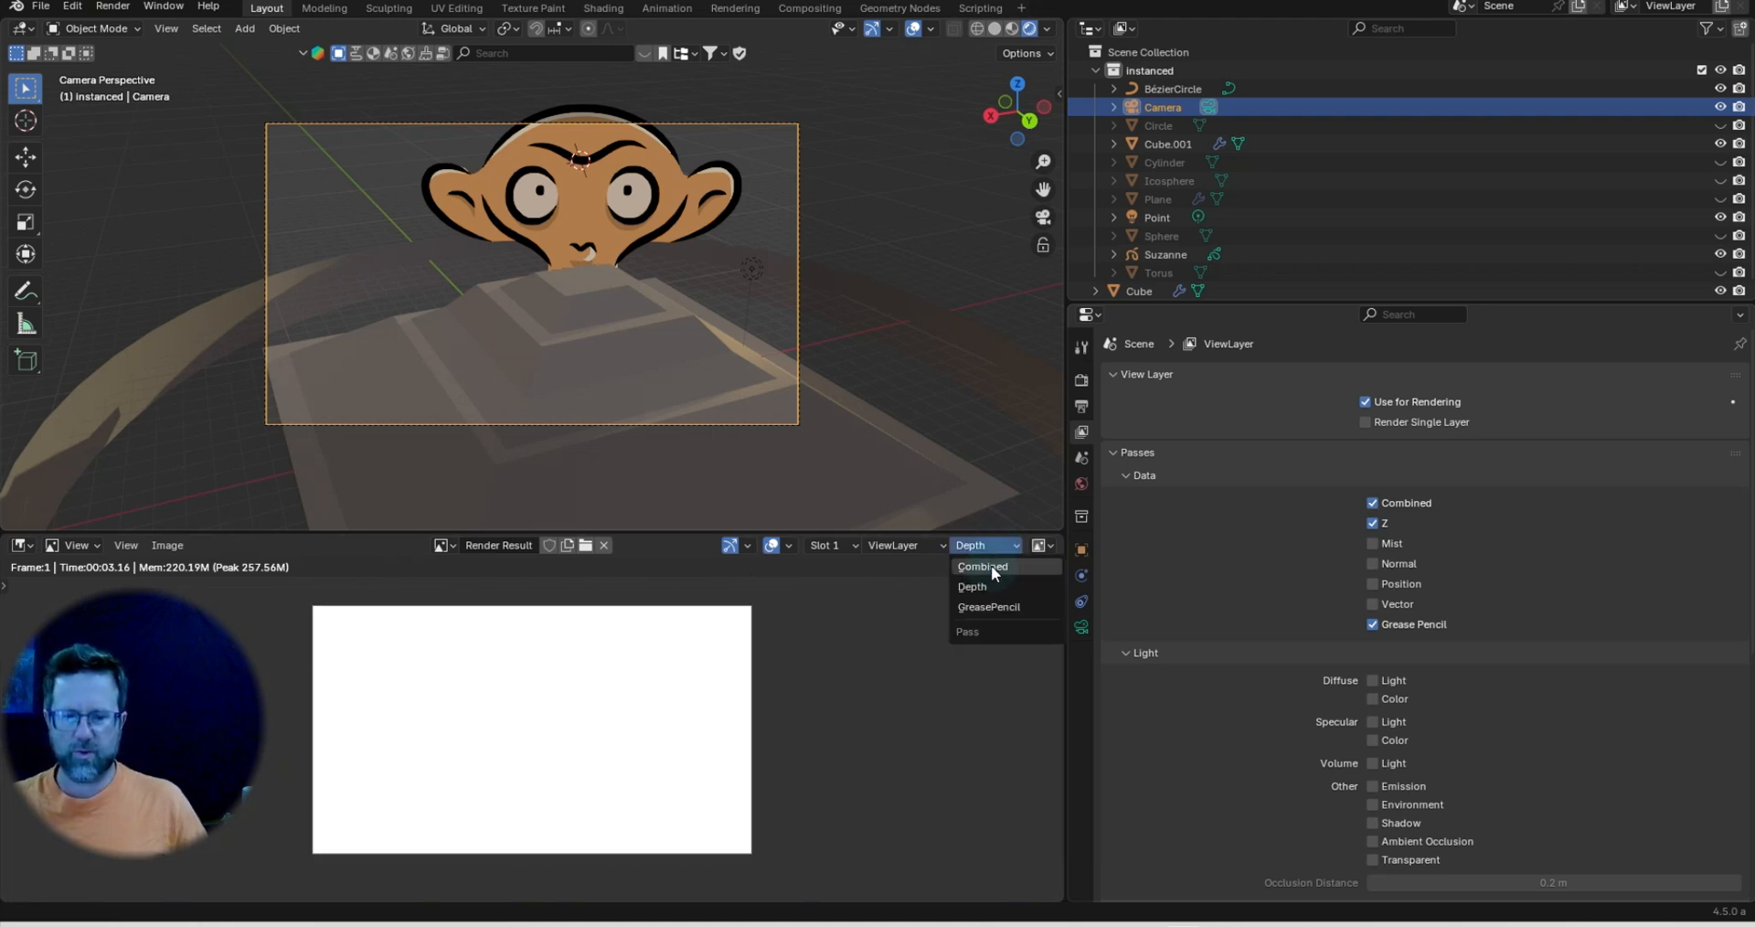
click(991, 564)
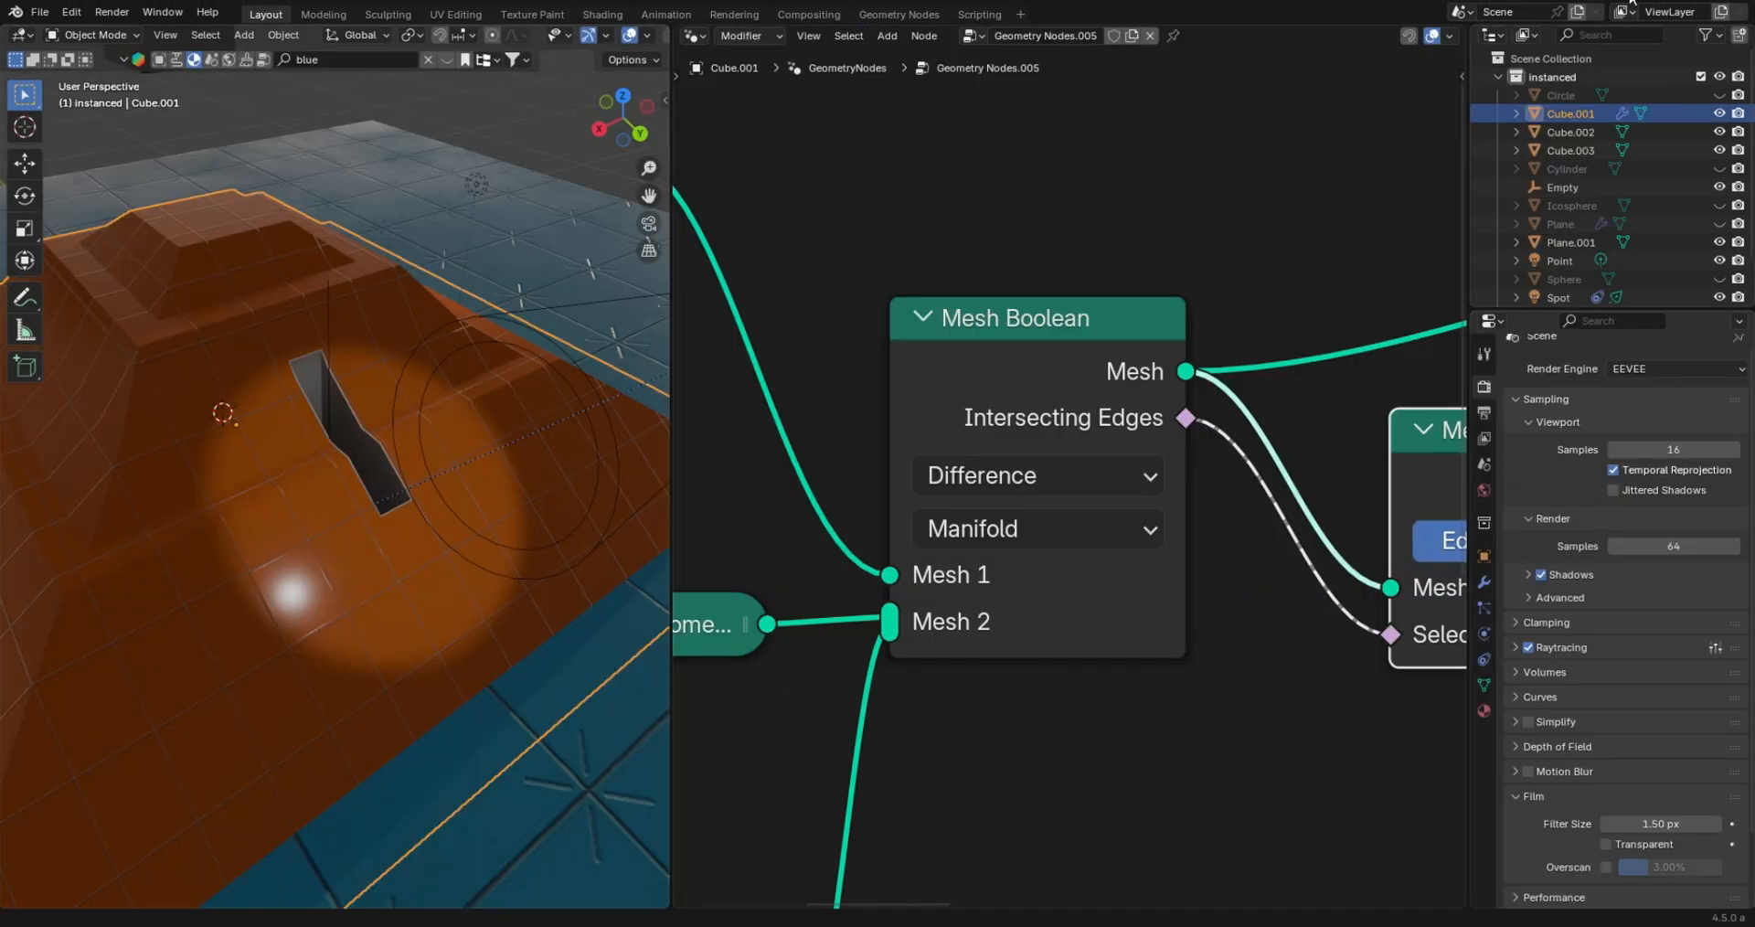
Move the Mesh Boolean node slightly higher and choose Manifold as its solver.
middle_drag(1068, 375, 1071, 377)
drag(1071, 369, 1073, 241)
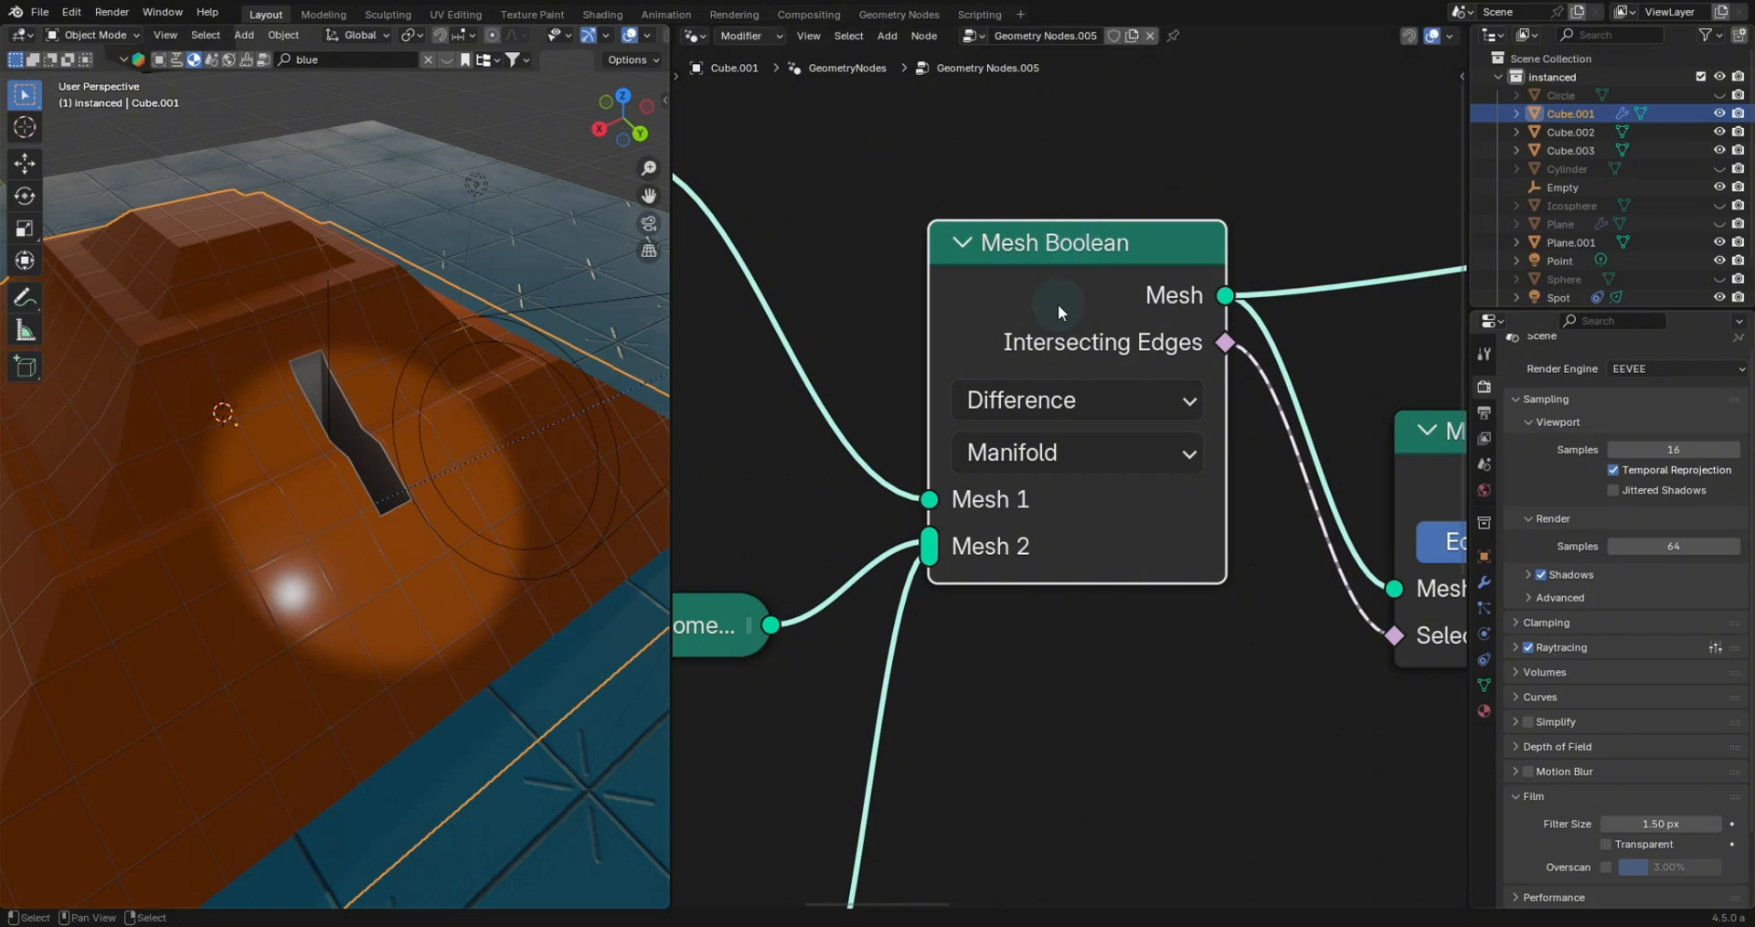
click(1056, 451)
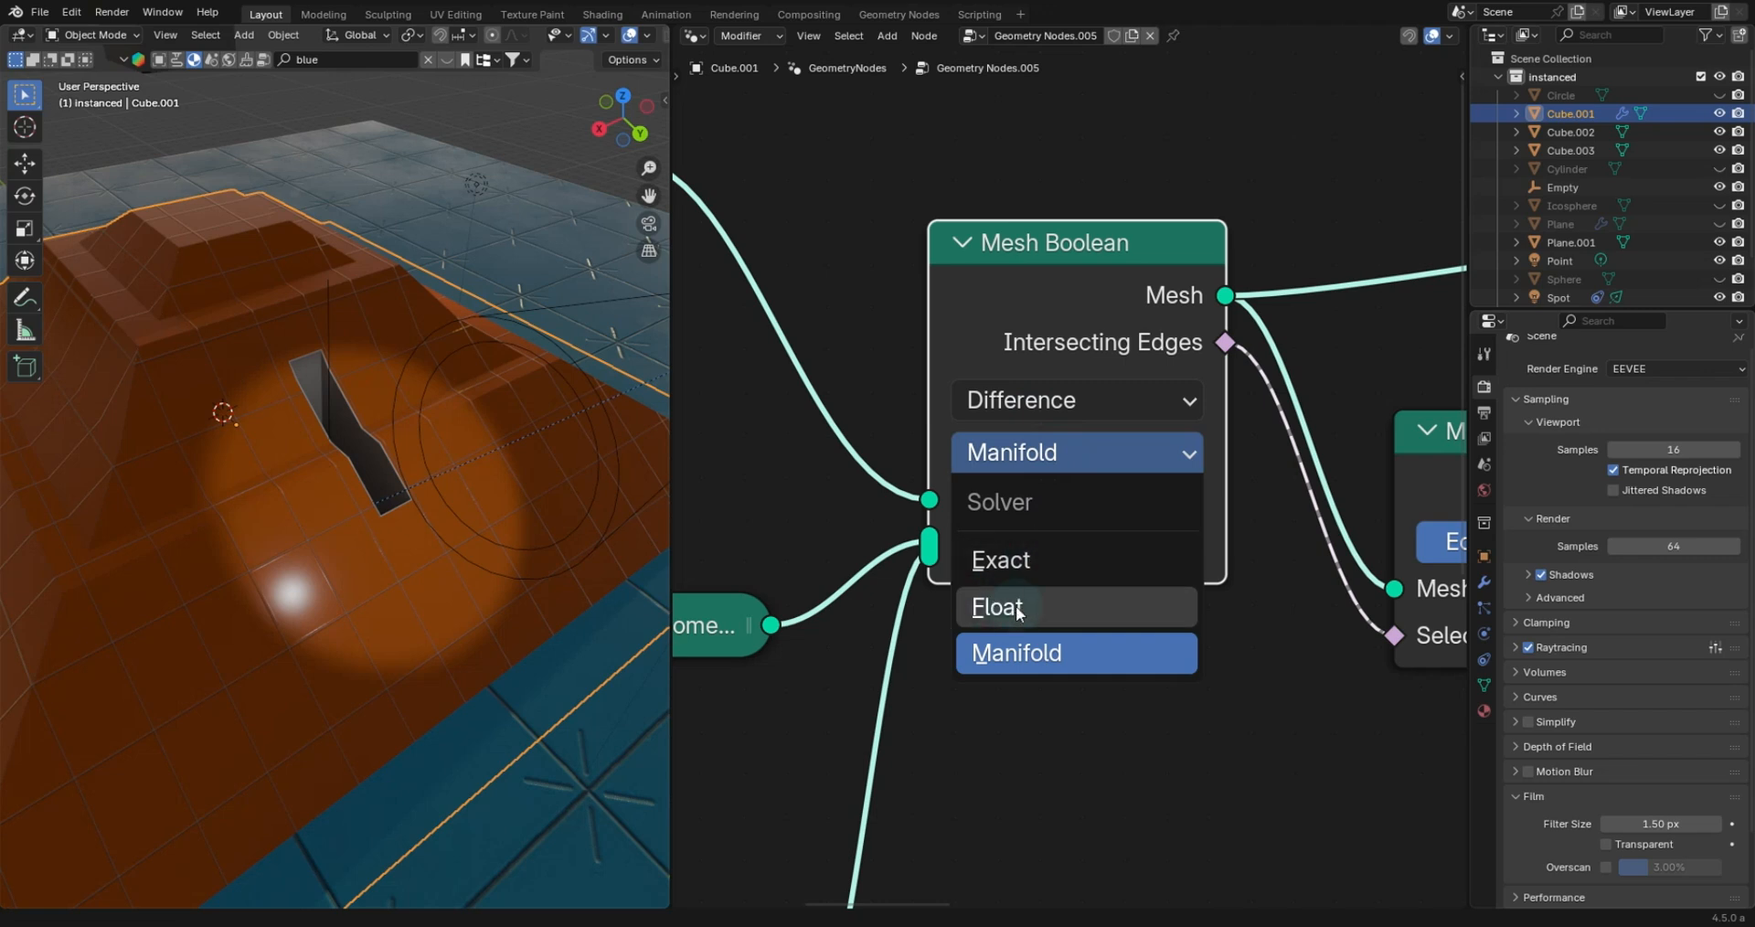
click(1061, 653)
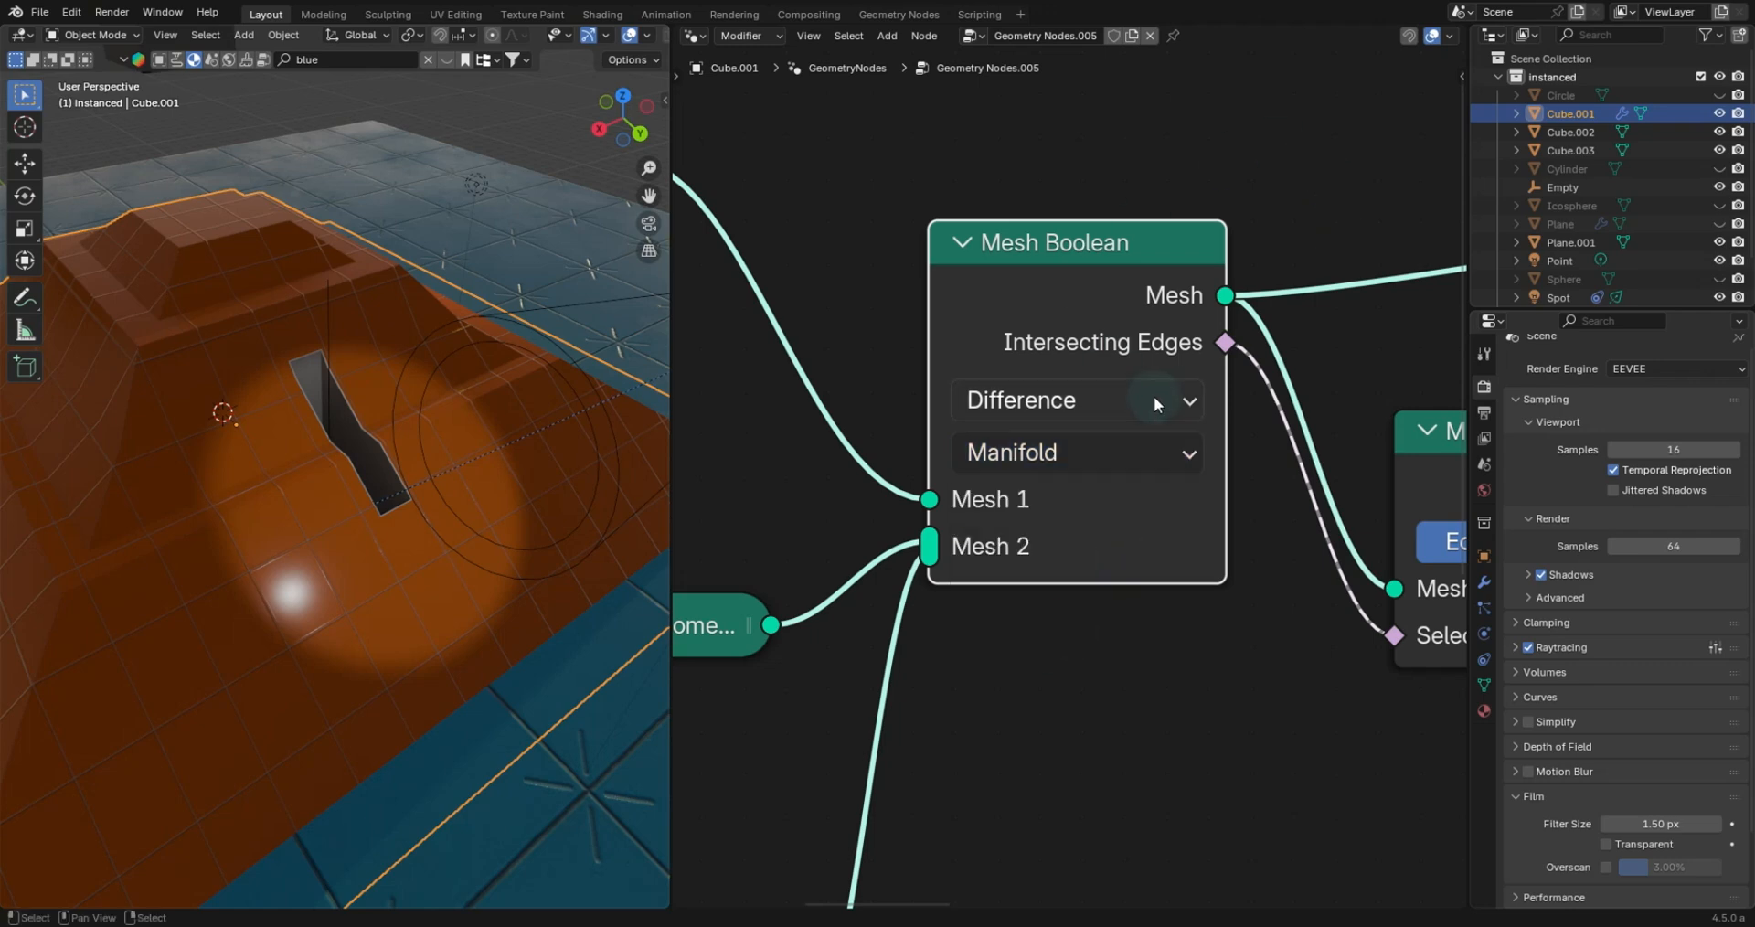
Move the Pack UV Islands node slightly down and the UV Unwrap node up toward Join Geometry.
scroll(1159, 396, down, 4)
scroll(1166, 397, down, 5)
middle_drag(1206, 374, 1297, 404)
scroll(1296, 404, up, 3)
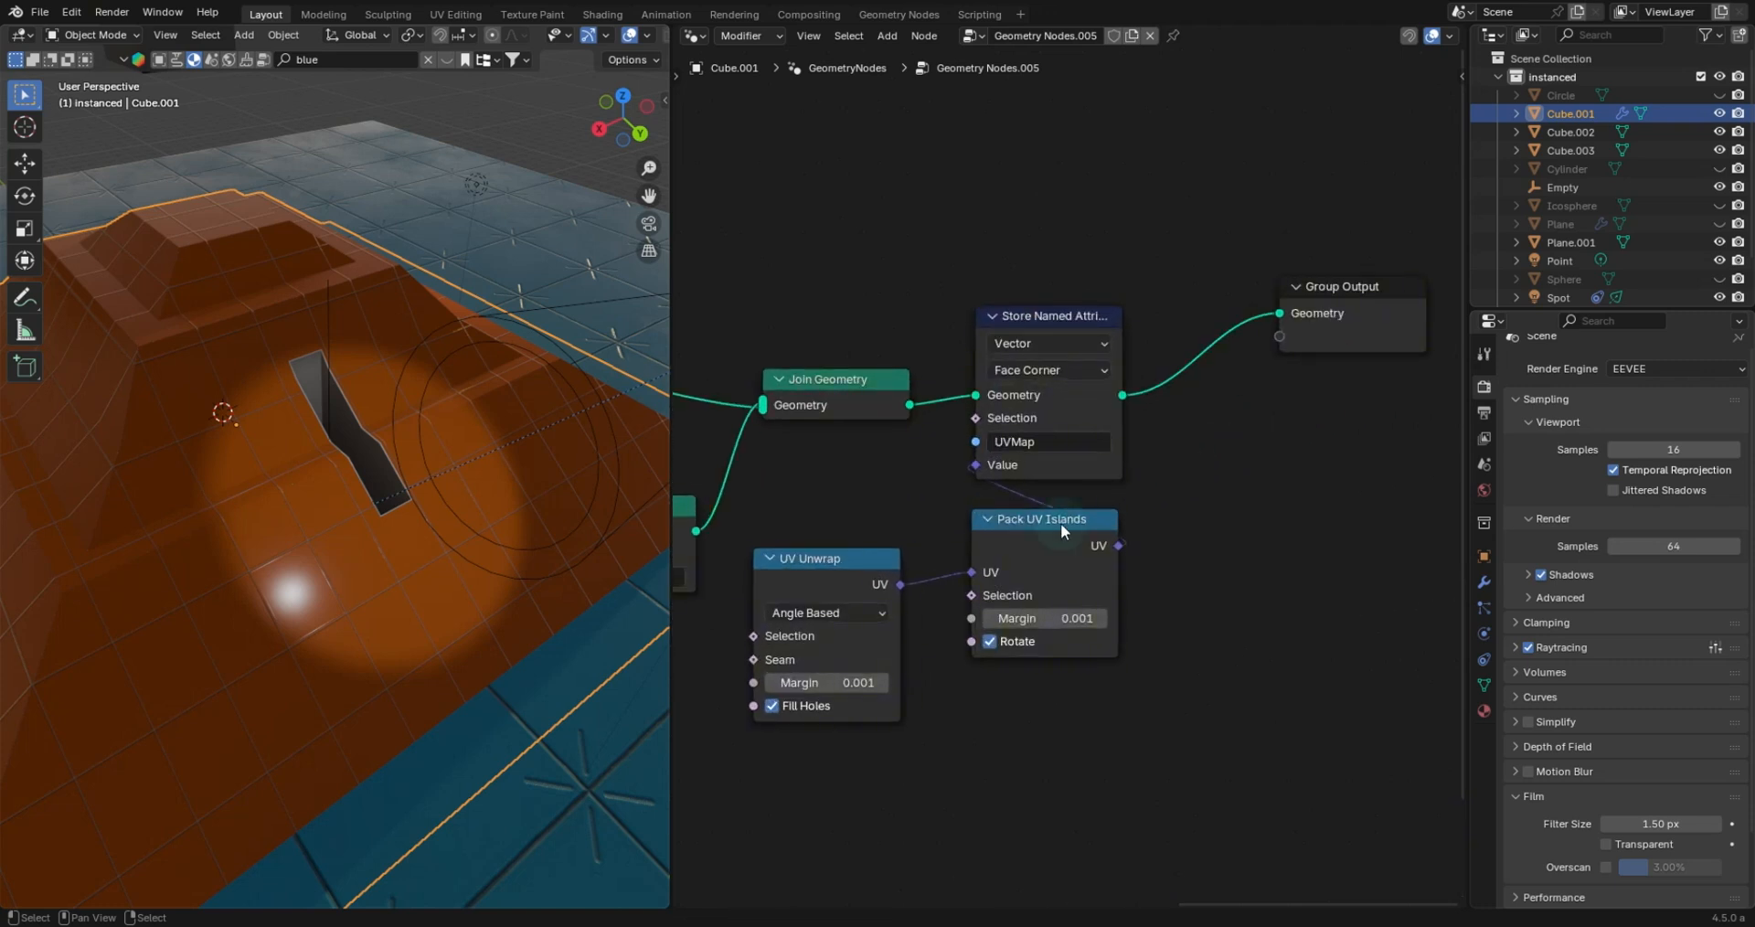
drag(1027, 523, 1027, 549)
drag(810, 560, 811, 470)
Move the Group Input node closer to the Cube node and inspect the Object Info node feeding Transform Geometry.
middle_drag(812, 470, 1462, 482)
middle_drag(855, 493, 1199, 471)
middle_drag(1307, 471, 1464, 465)
middle_drag(673, 464, 880, 354)
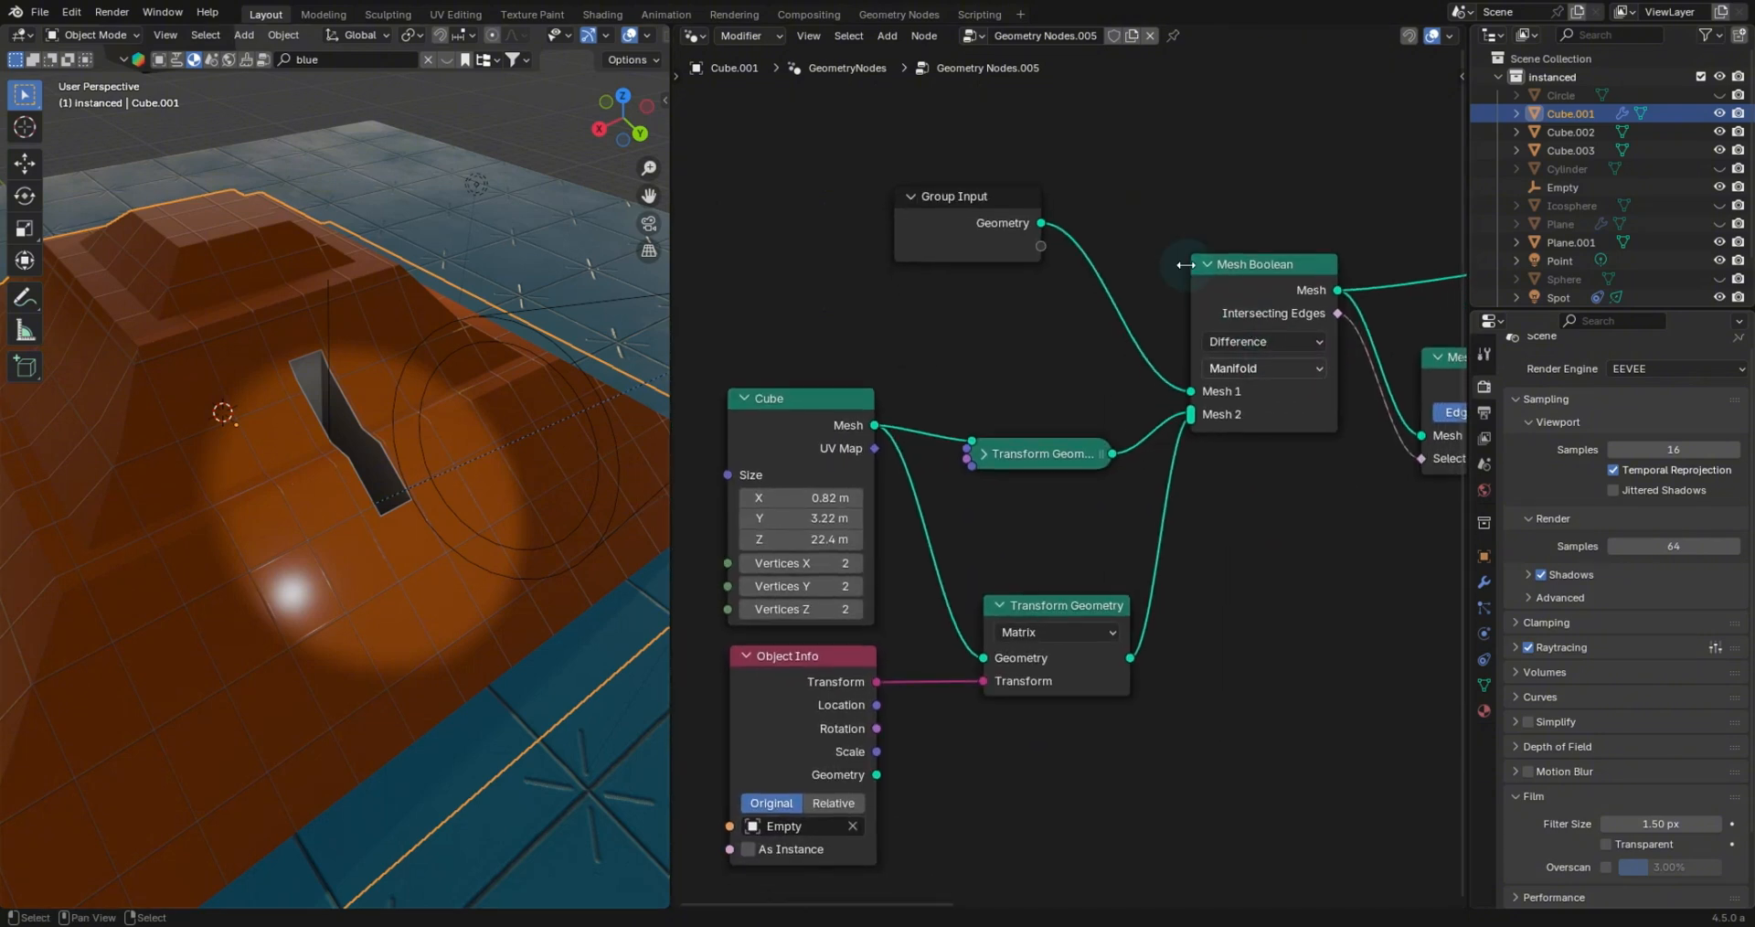
drag(983, 232, 817, 342)
scroll(1508, 446, up, 1)
scroll(1263, 524, up, 2)
middle_drag(1114, 556, 1301, 329)
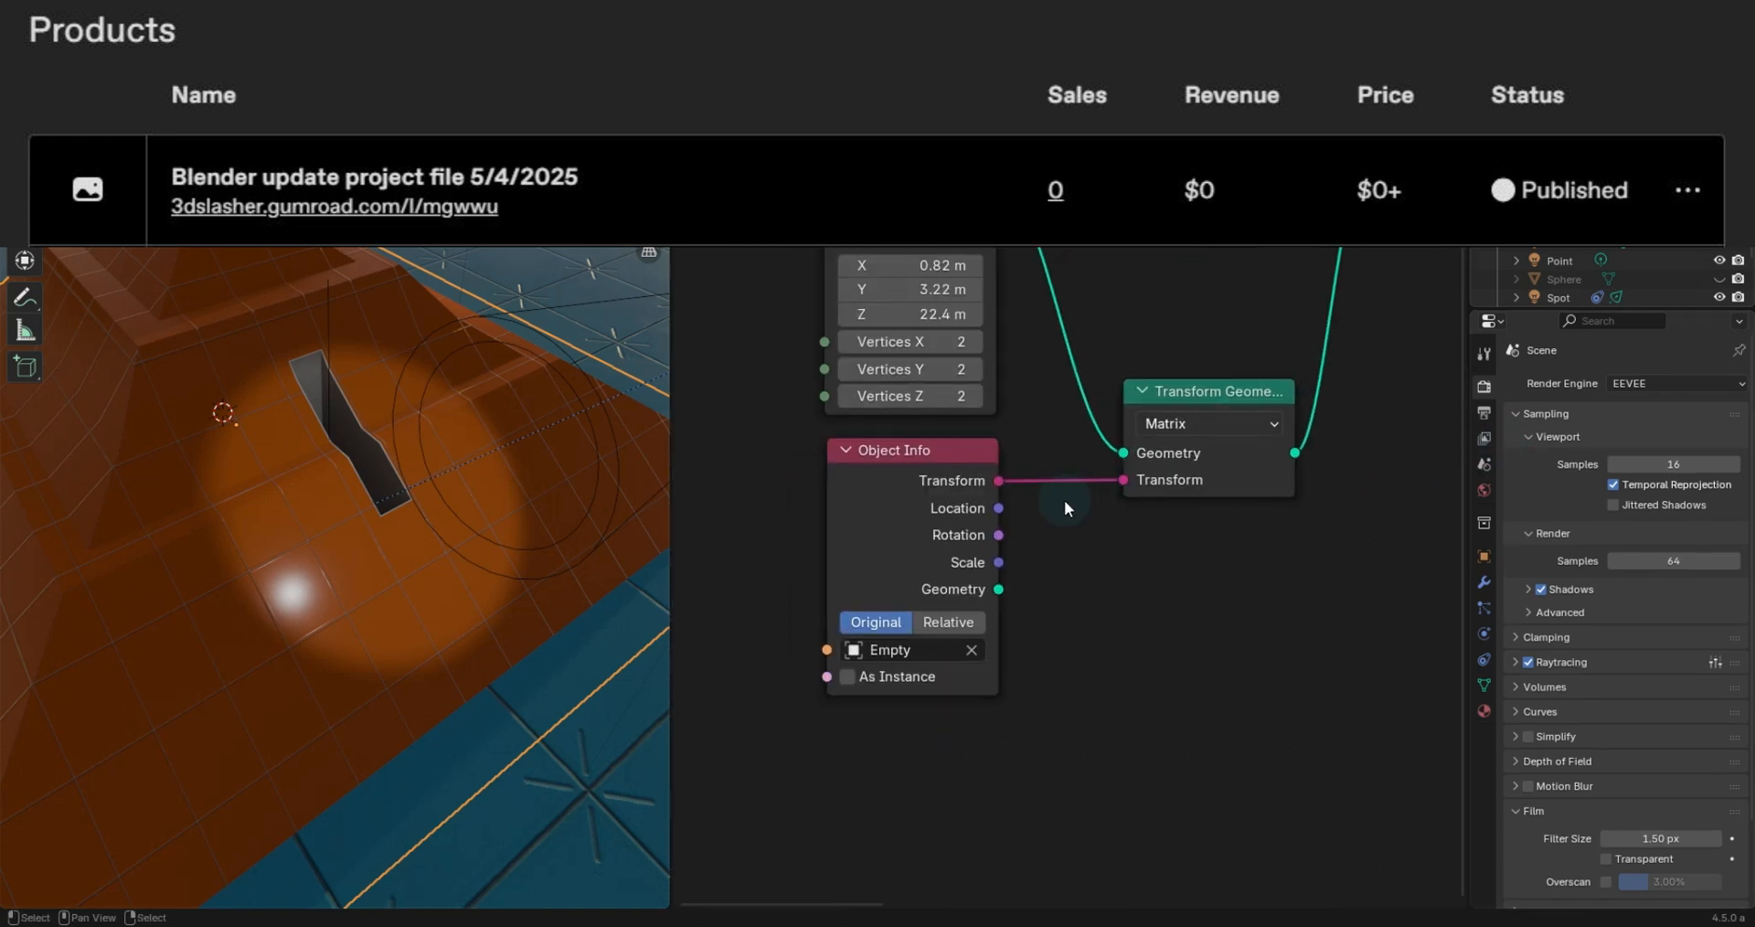
Move the Object Info node up beneath the Cube node and reposition the Empty near the slot on the orange mound.
drag(935, 464, 951, 448)
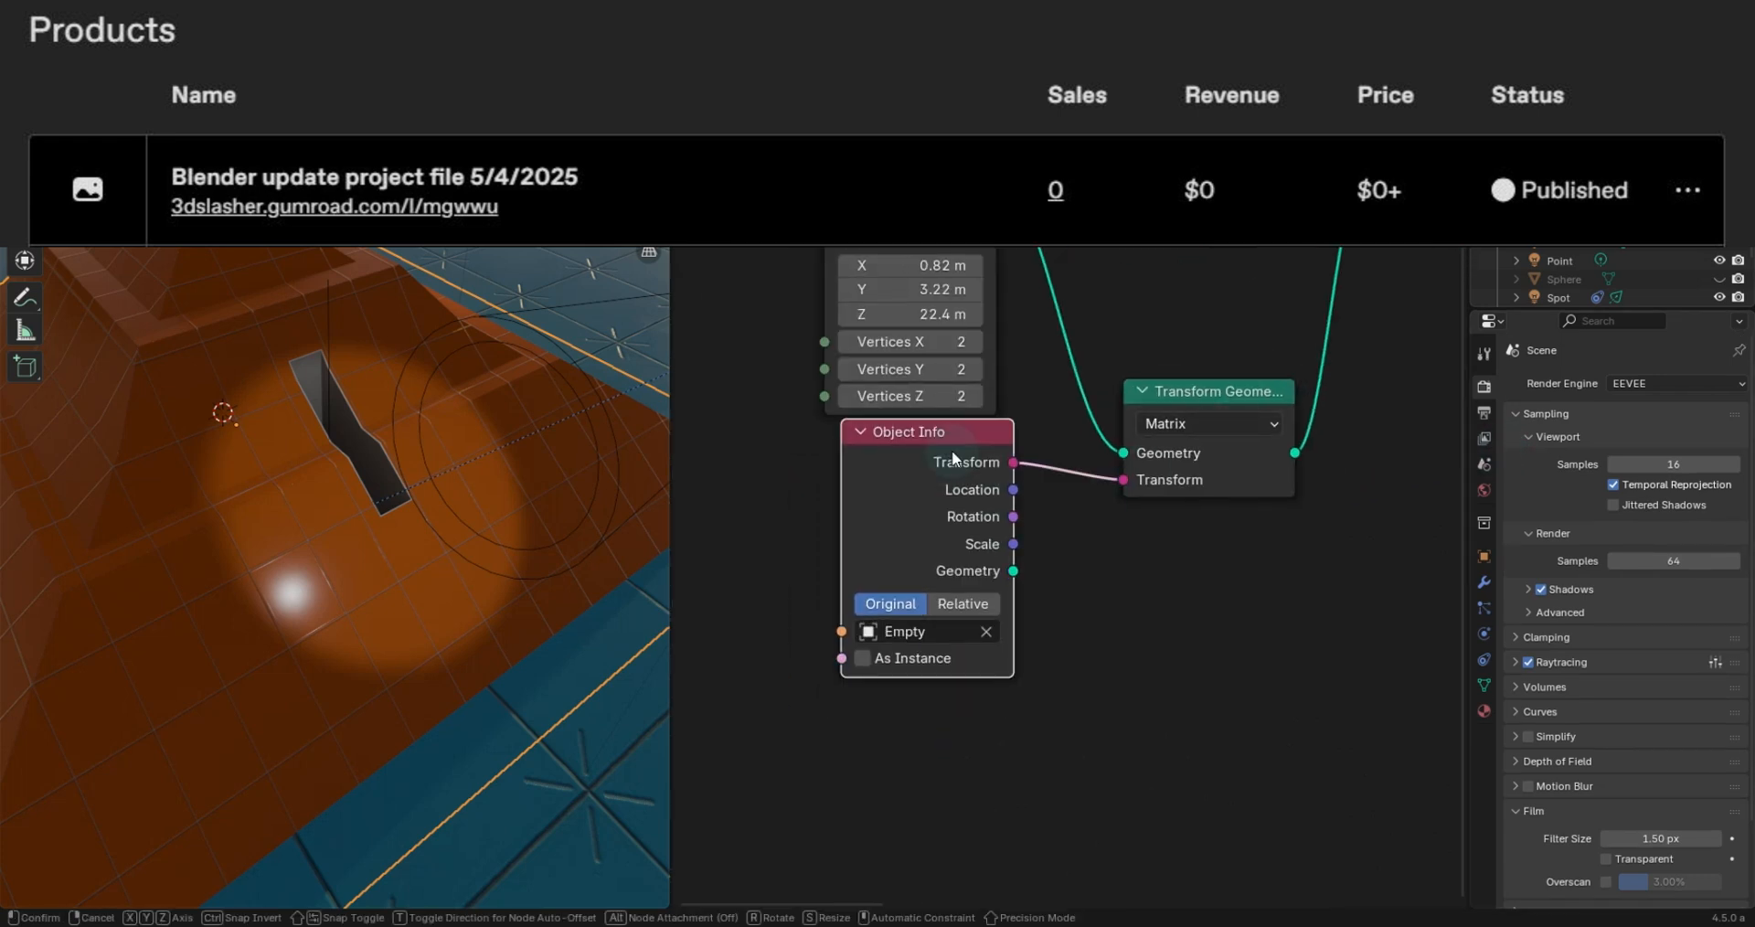
click(322, 311)
key(g)
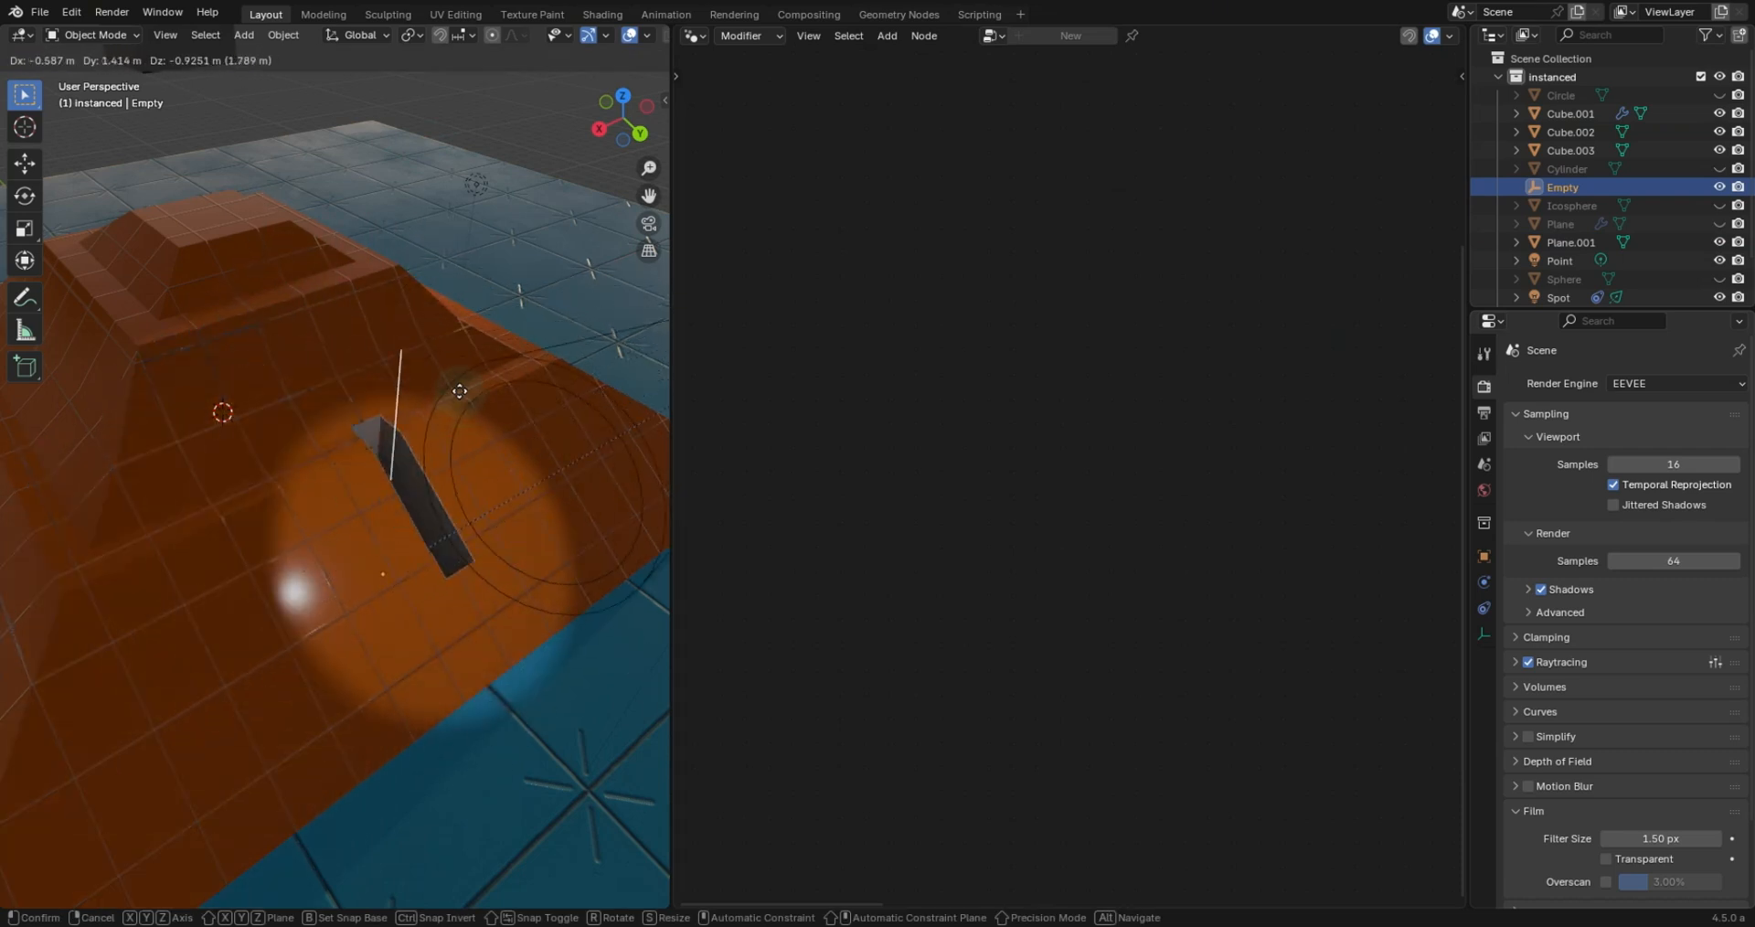
click(366, 367)
scroll(365, 367, up, 5)
scroll(421, 297, down, 2)
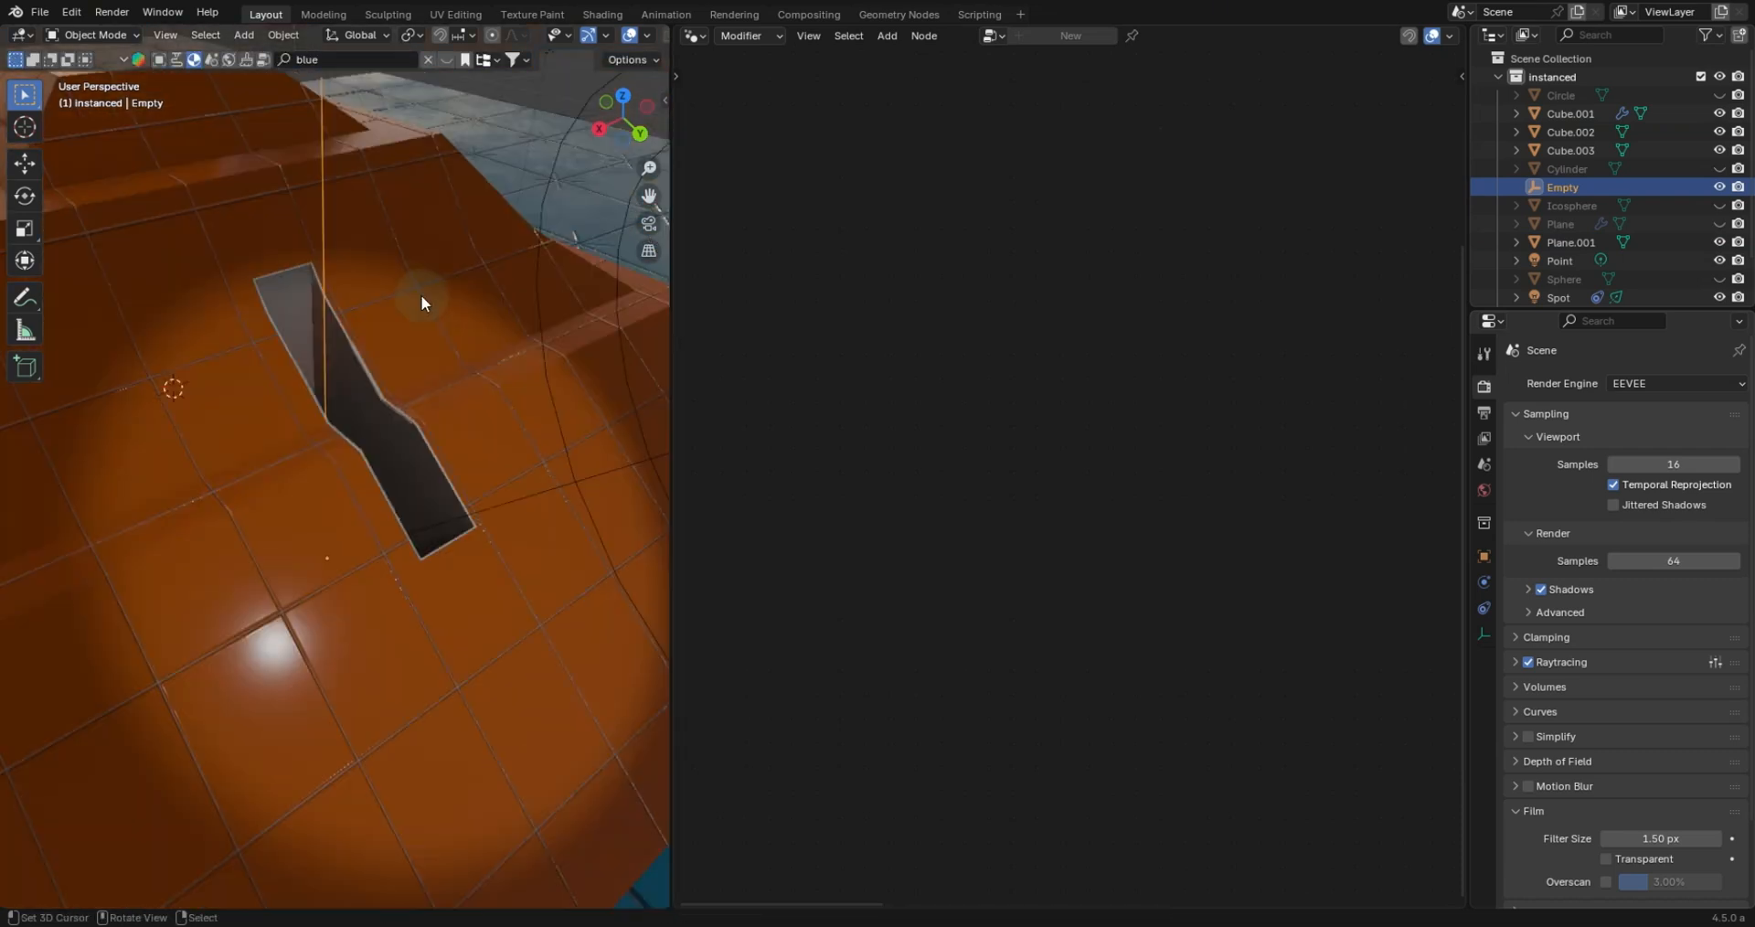
scroll(420, 294, down, 2)
Maximize the 3D viewport and move the Empty across the mound to reposition its boolean cutter.
key(F3)
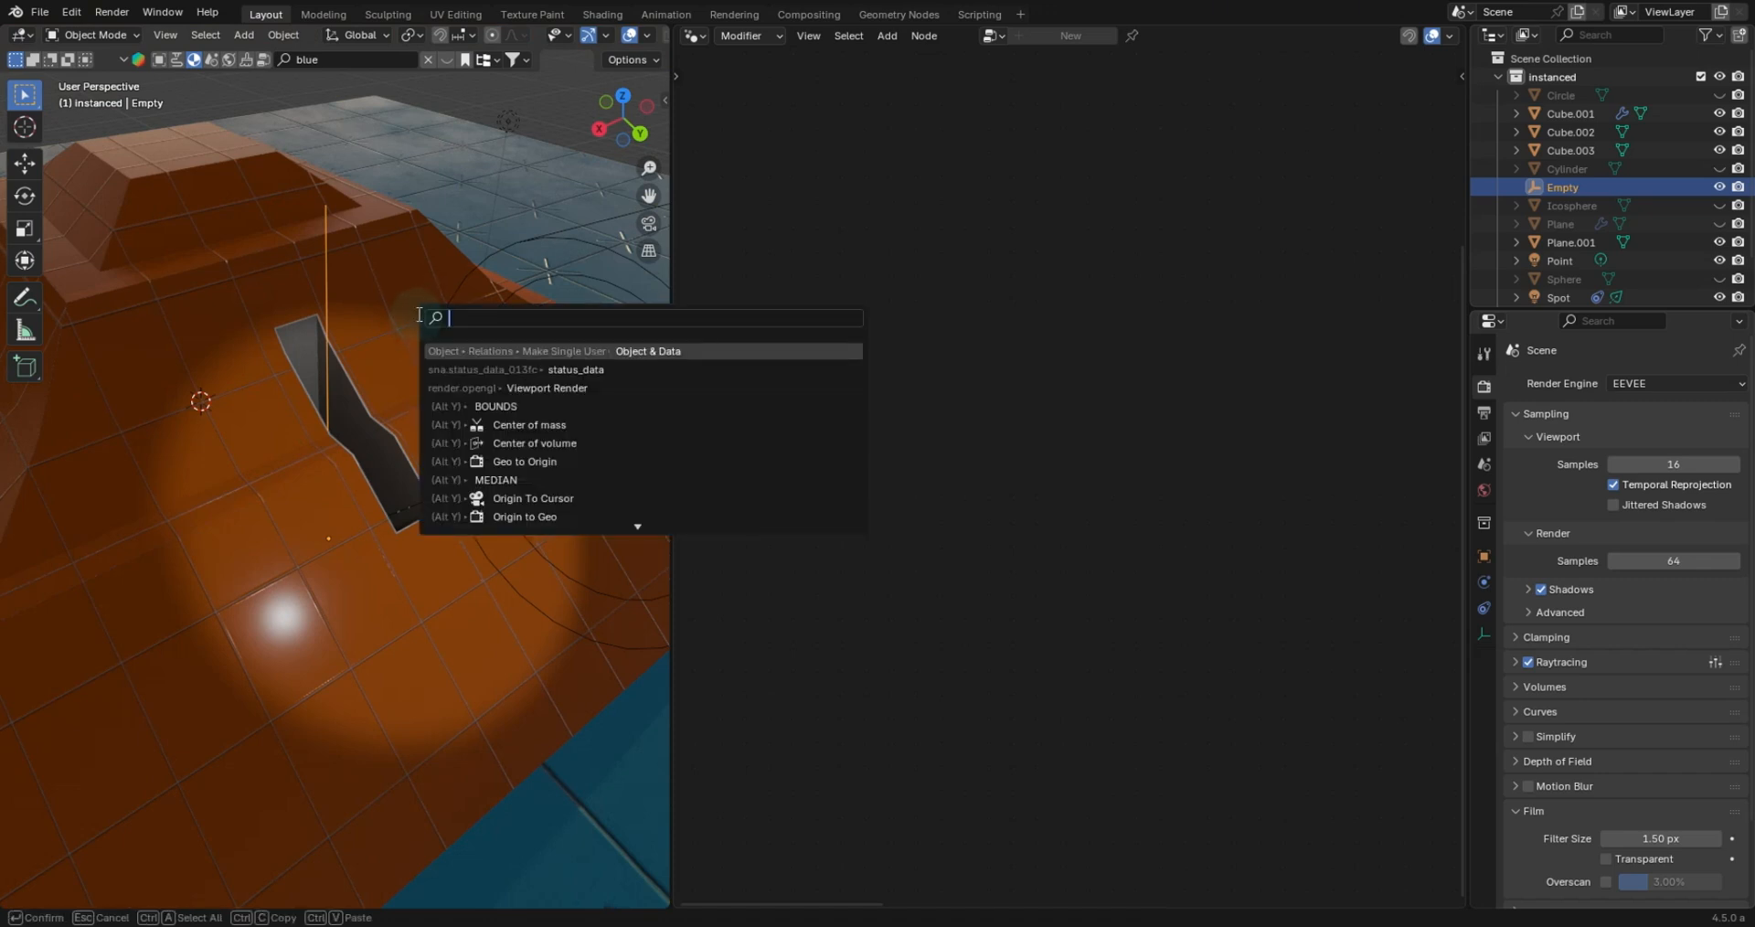
key(Escape)
key(ctrl+space)
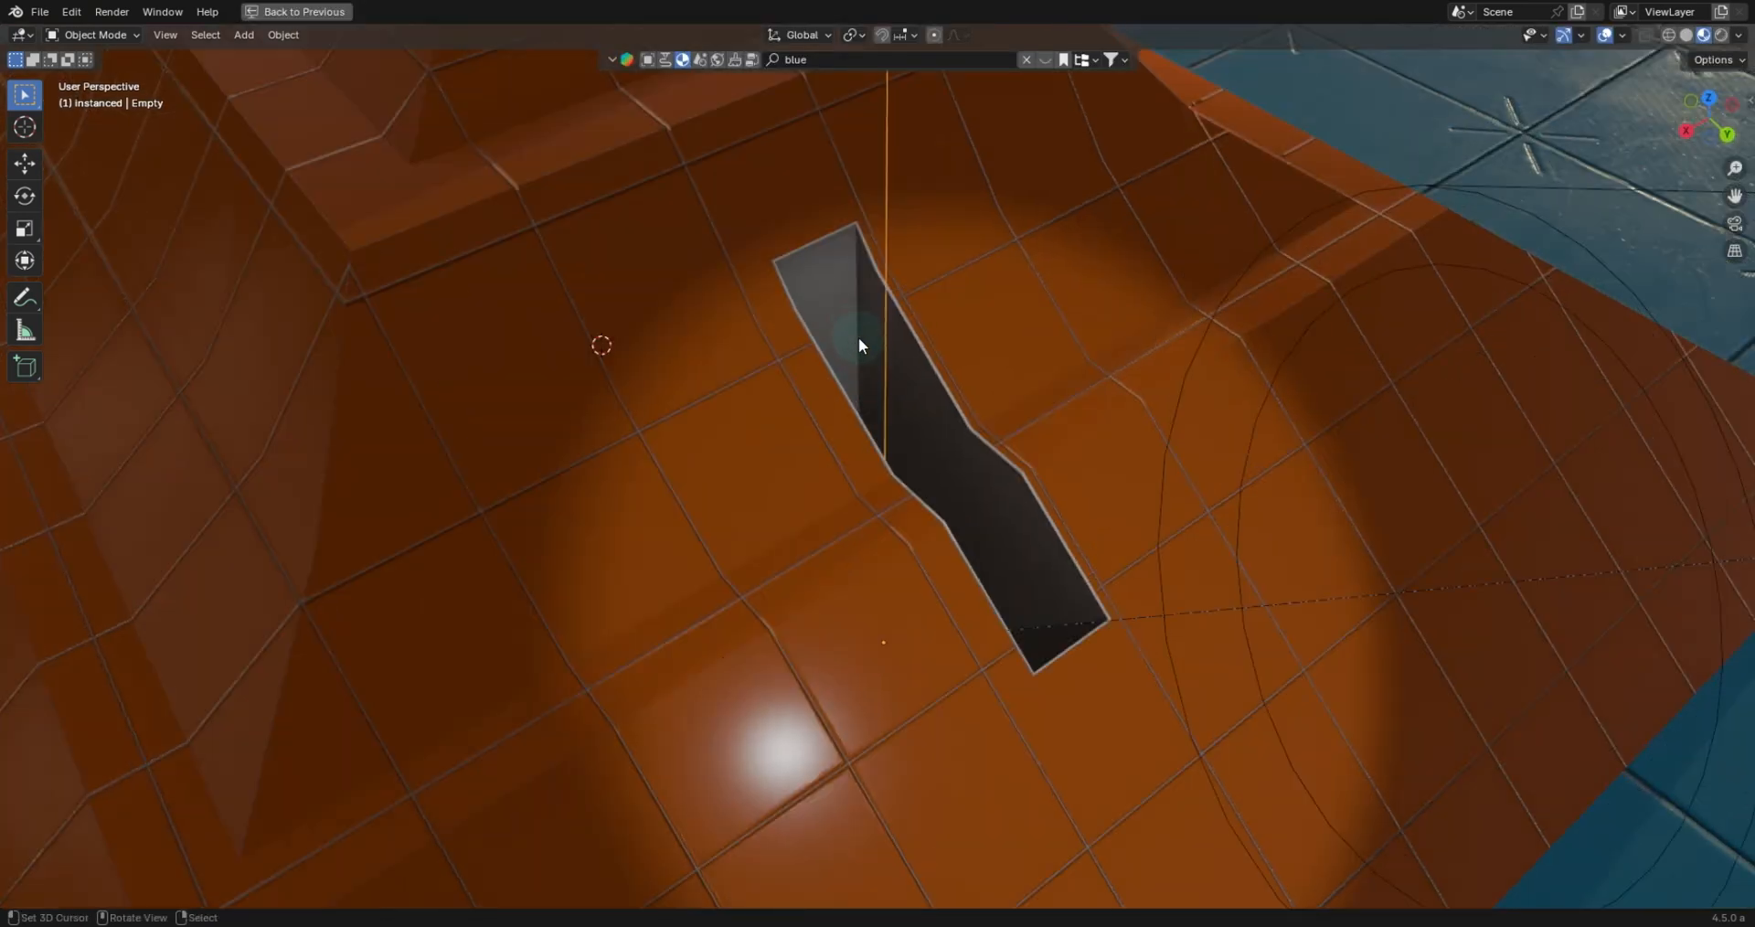
scroll(858, 336, down, 3)
key(g)
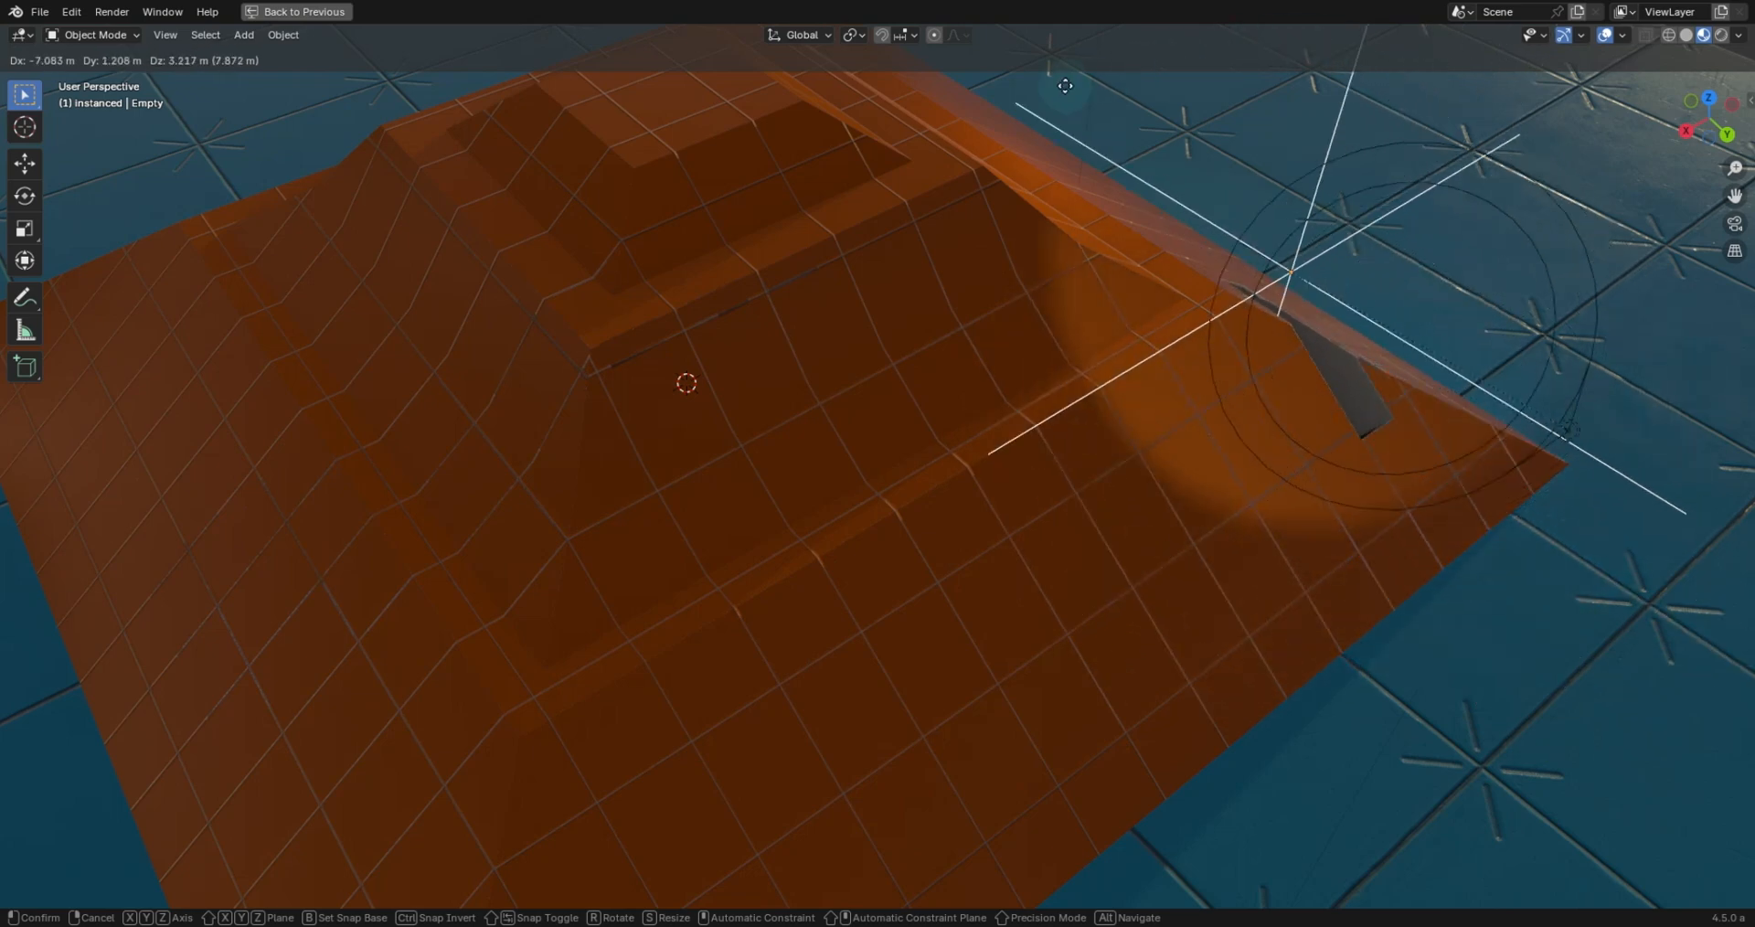
click(1009, 332)
scroll(996, 219, down, 4)
middle_drag(995, 211, 973, 380)
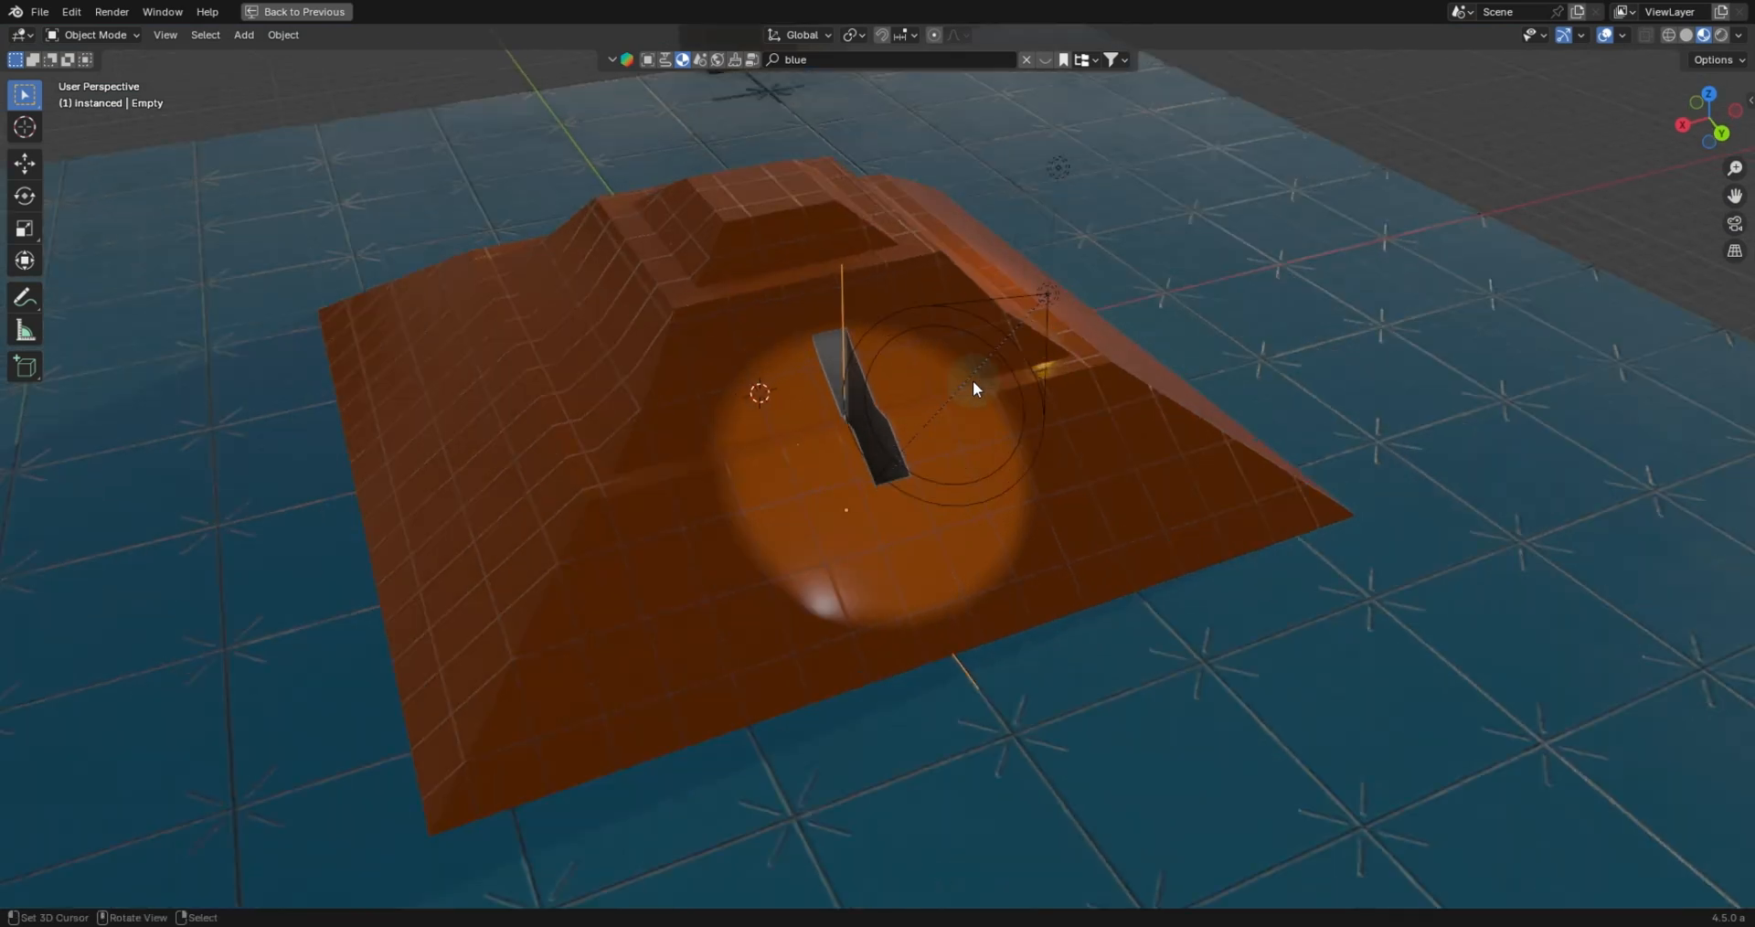
Select the tiled orange mound, inspect the border around the slot up close, and restore the split layout.
scroll(973, 362, up, 6)
right_click(974, 354)
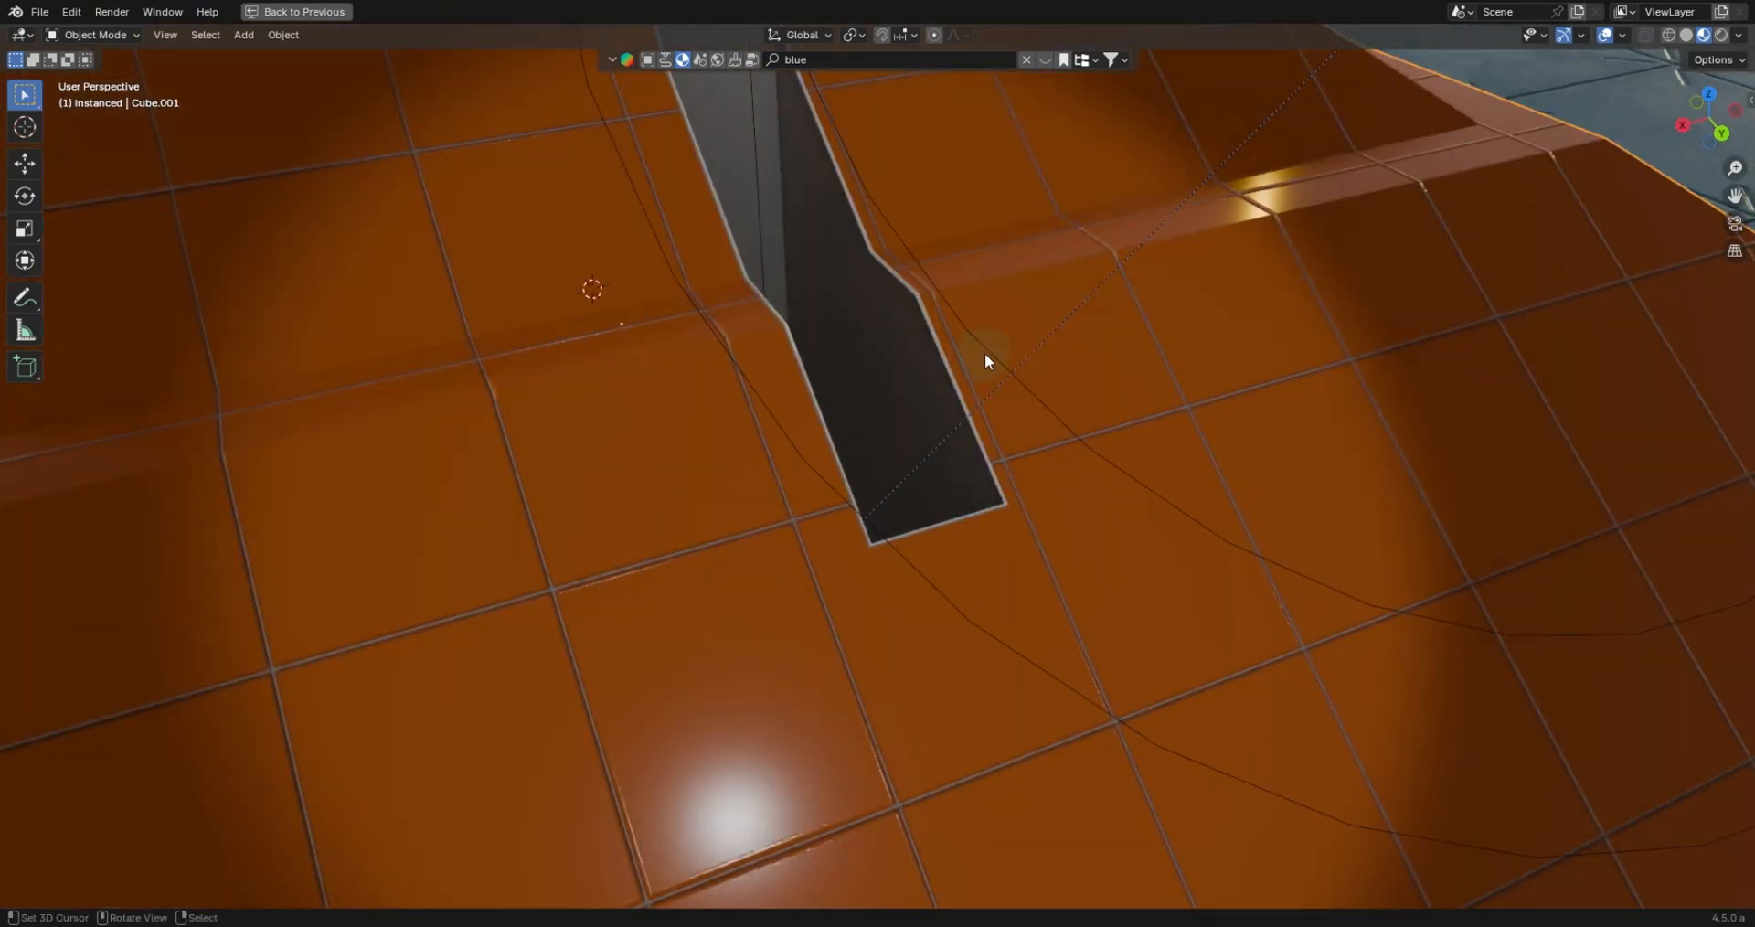
scroll(985, 353, up, 4)
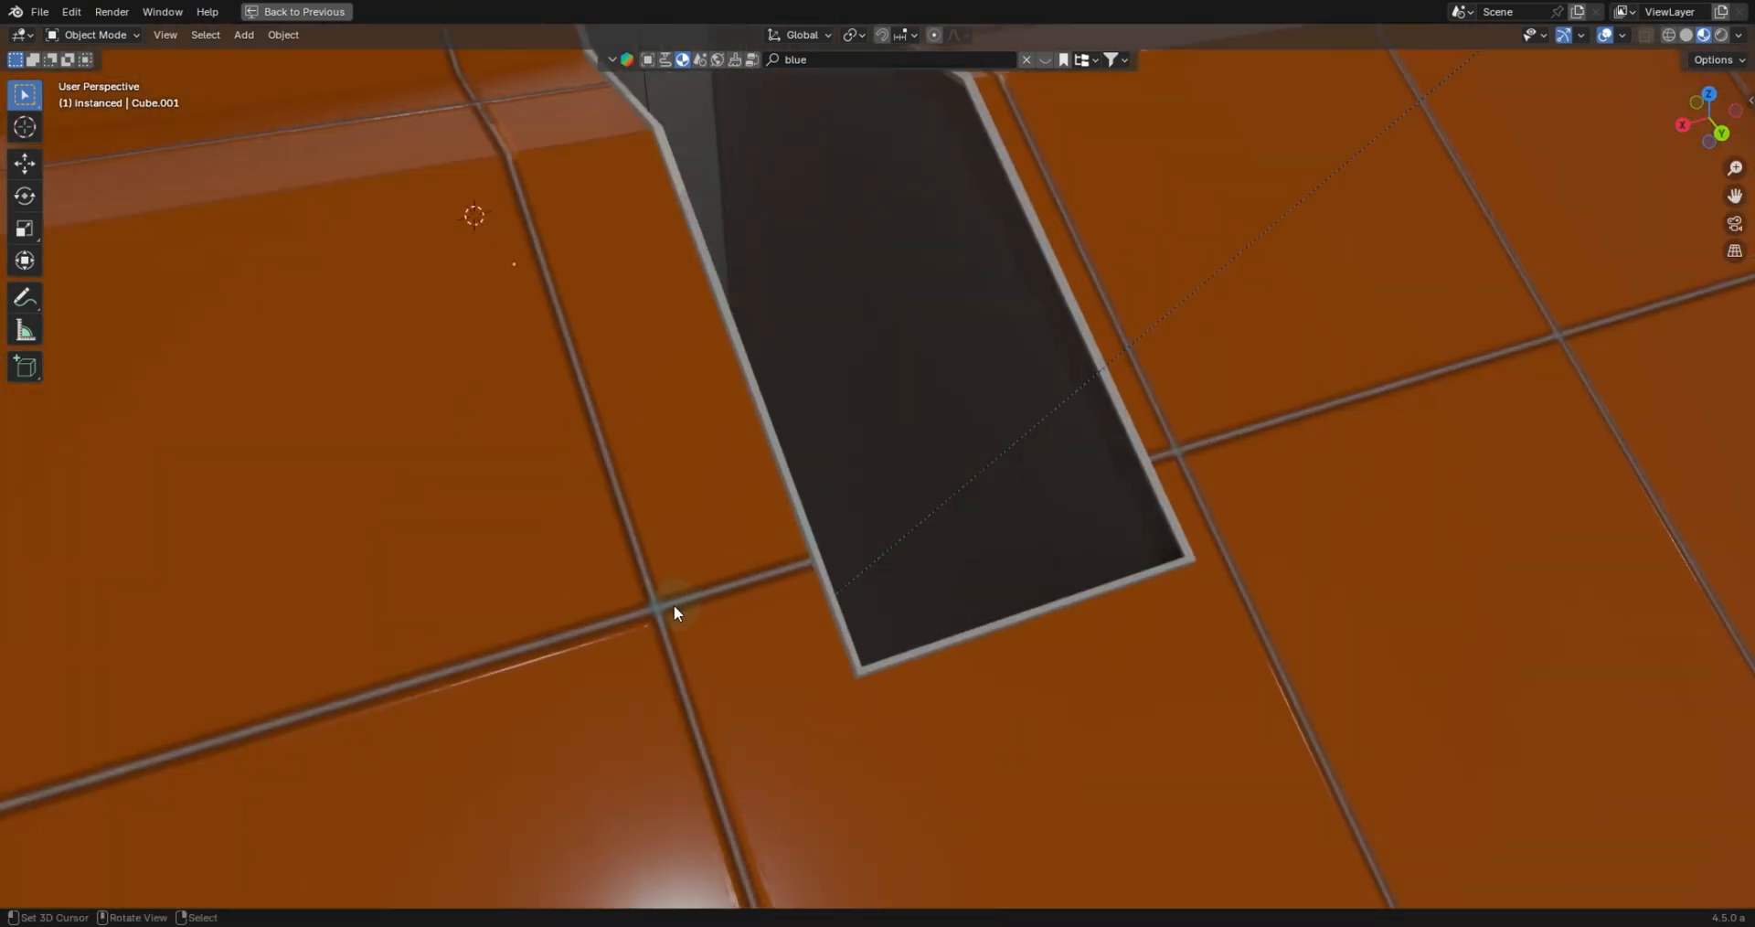
middle_drag(784, 220, 698, 239)
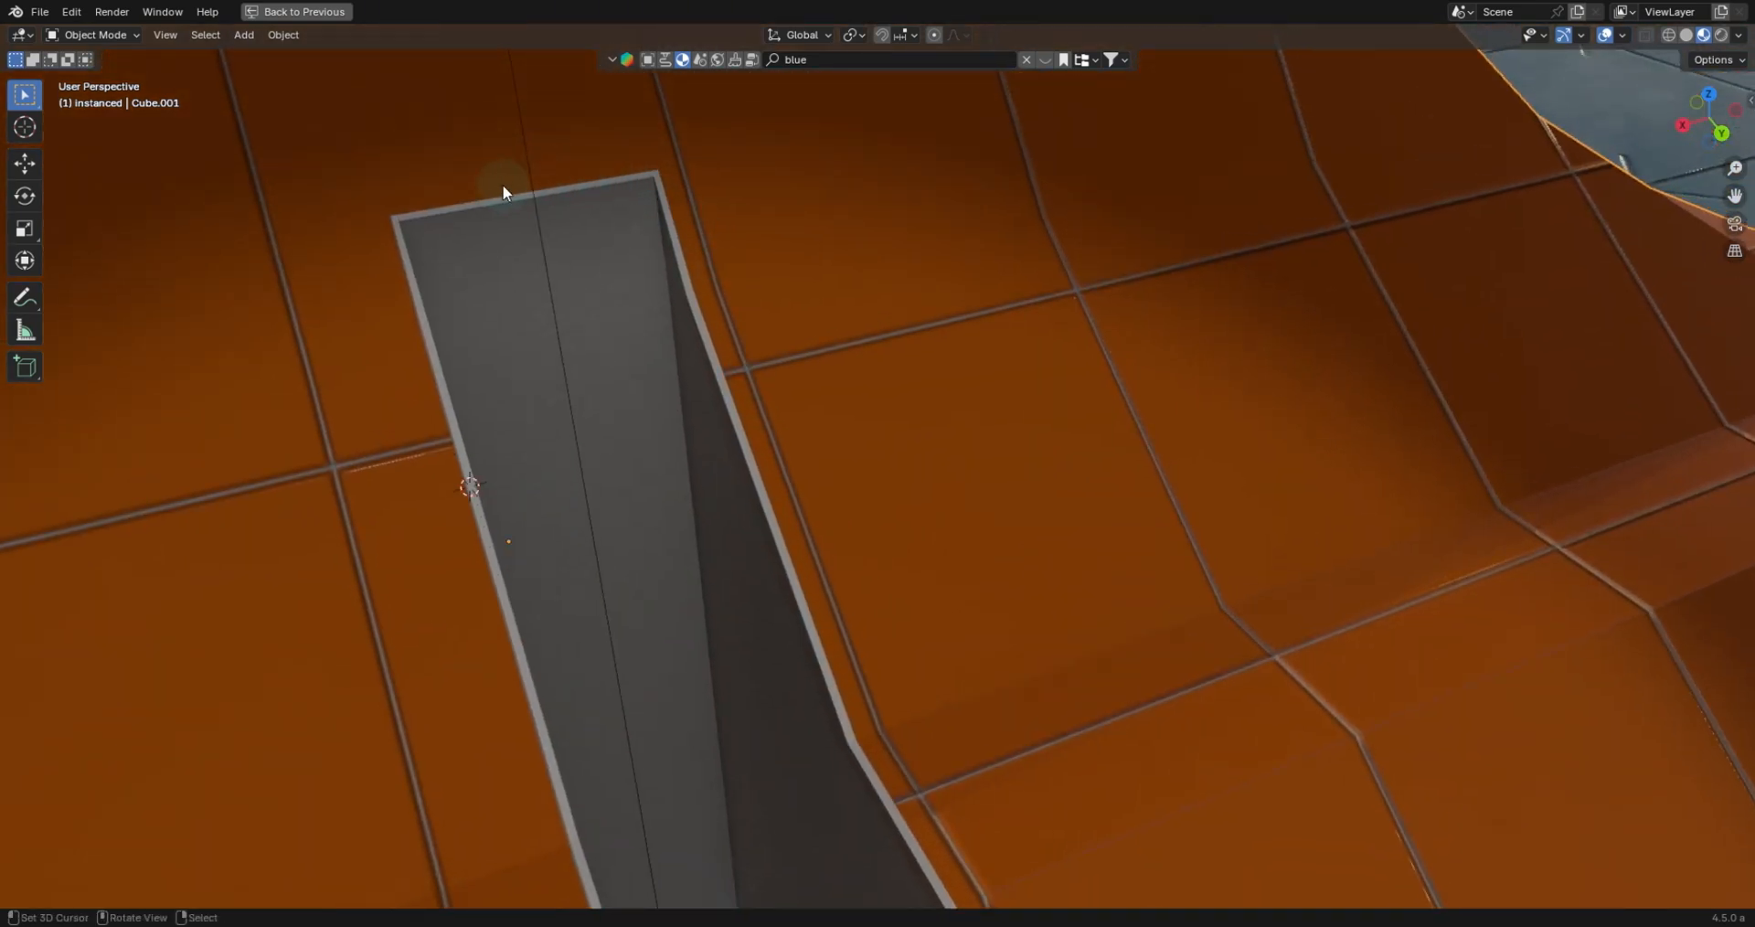
key(ctrl+space)
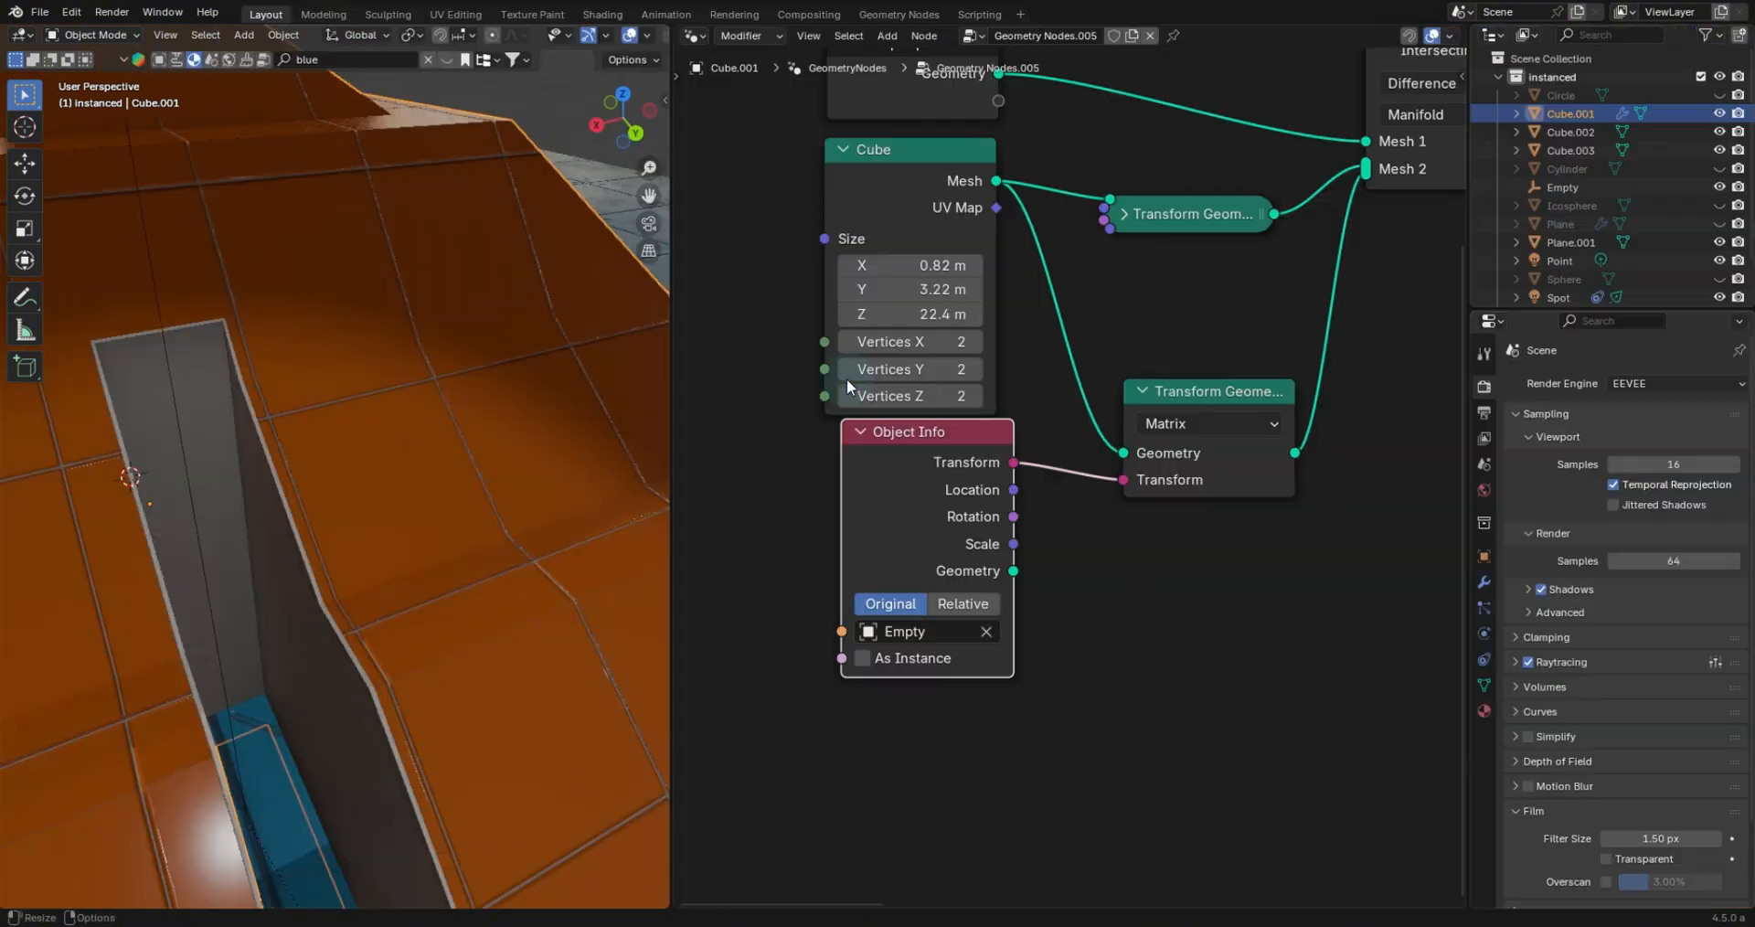
Shift the Mesh Boolean and Mesh to Curve nodes slightly and place the Quadrilateral node directly beneath Mesh to Curve.
middle_drag(1088, 279, 654, 515)
scroll(909, 302, up, 3)
drag(903, 284, 921, 348)
drag(1233, 368, 1261, 374)
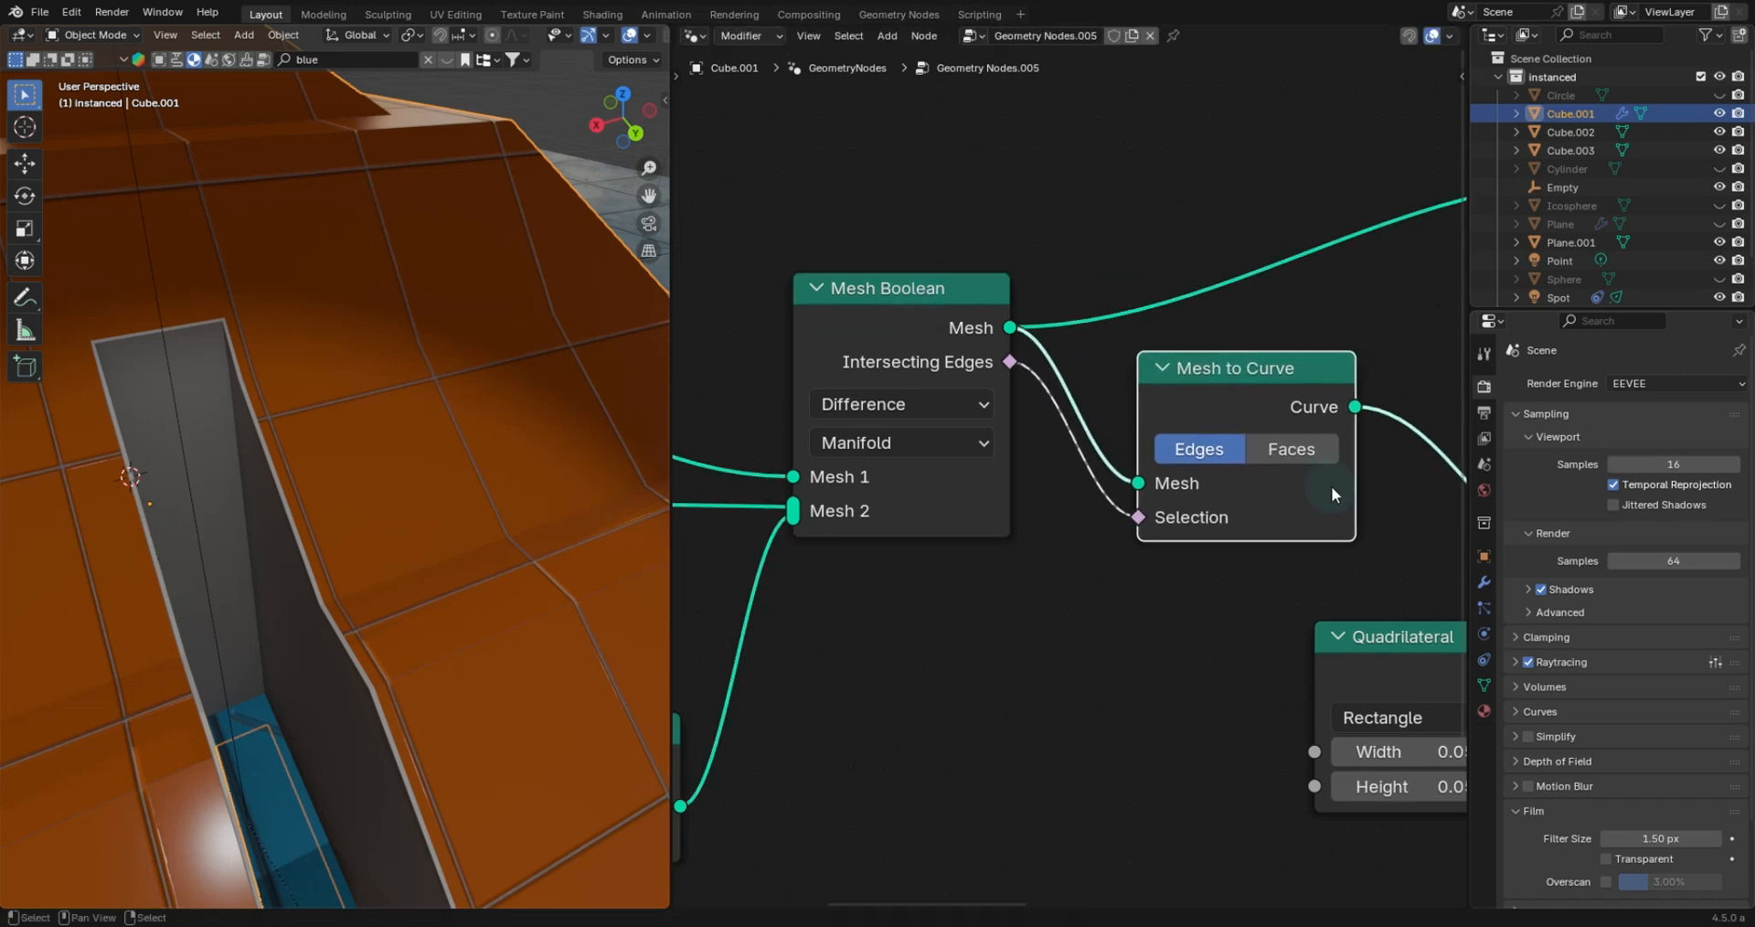
middle_drag(1358, 588, 1027, 503)
drag(1048, 566, 922, 557)
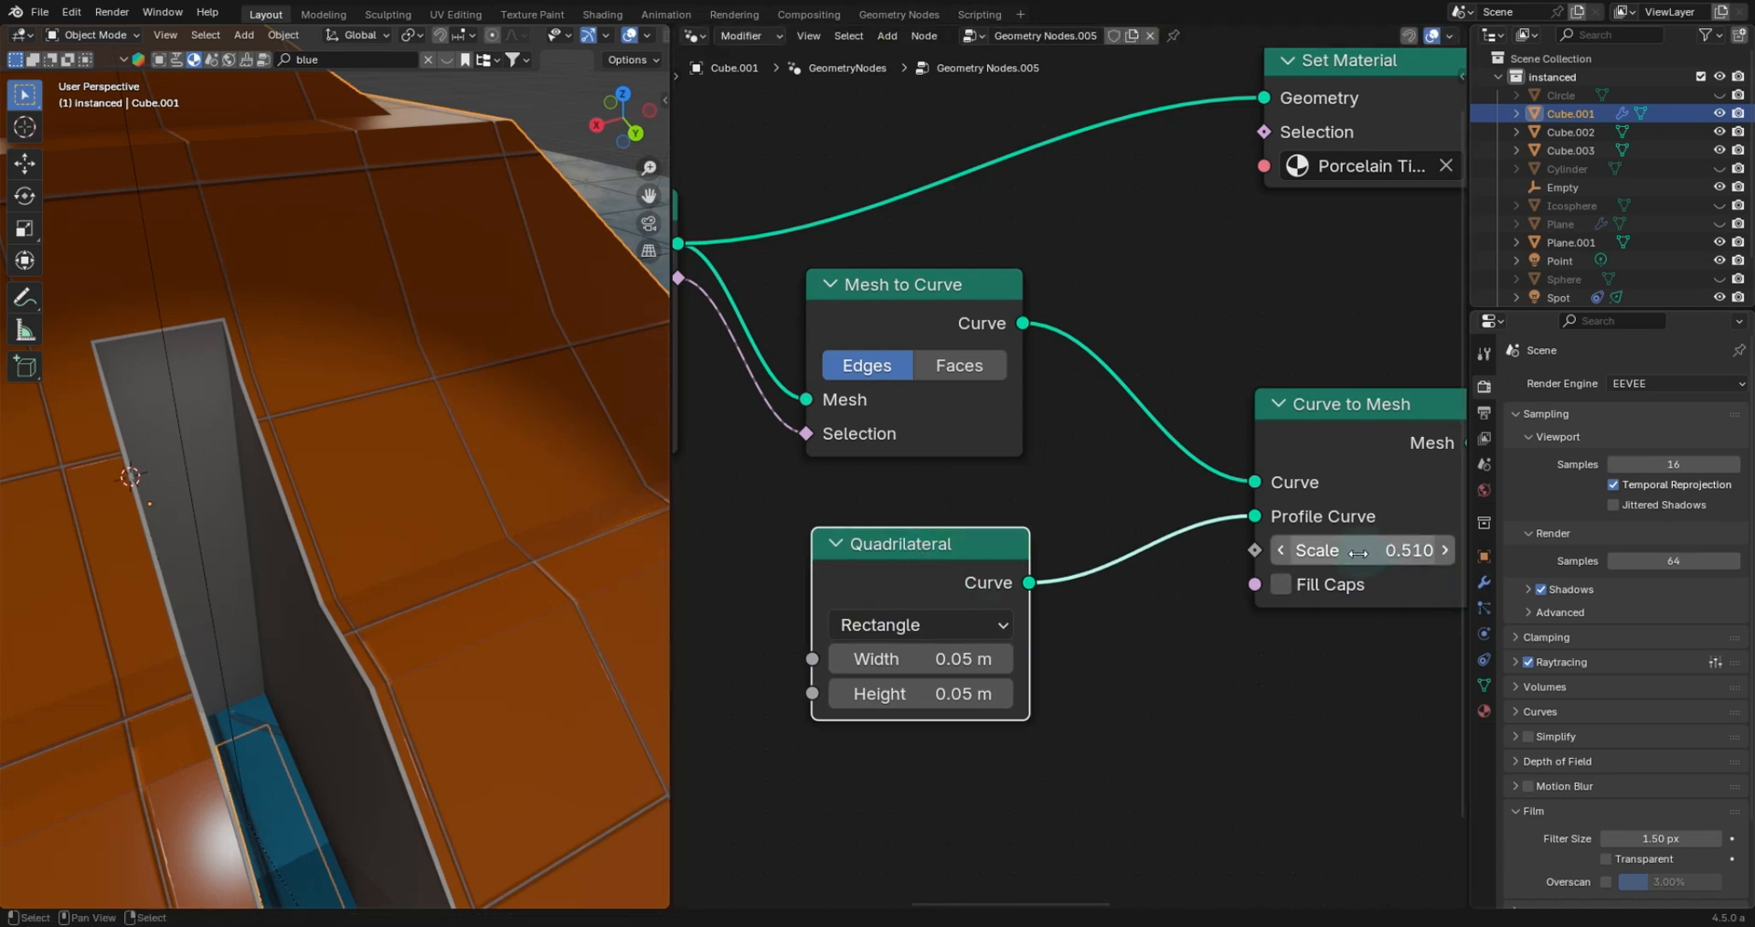
Try adjusting the profile Scale on the Curve to Mesh node.
middle_drag(1361, 530, 1099, 550)
scroll(1098, 552, up, 4)
mouse_move(1098, 576)
mouse_down()
mouse_move(1298, 575)
mouse_move(1101, 576)
mouse_up()
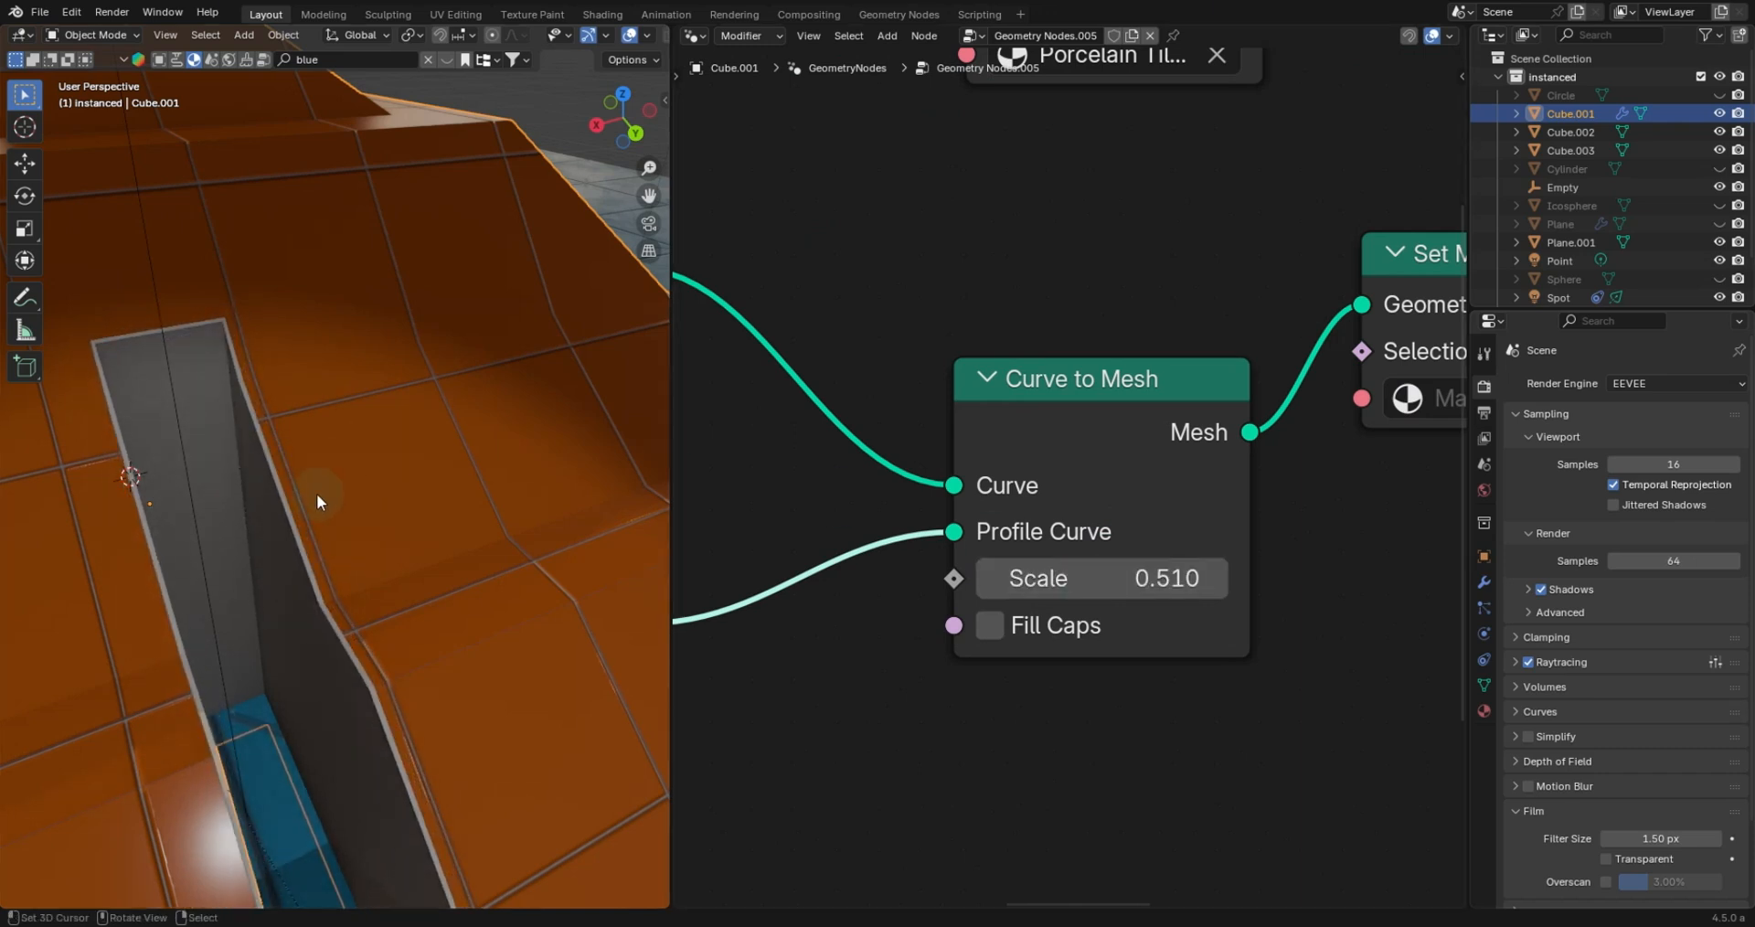
Assign the Blue tiles material to the Set Material node after Curve to Mesh and save the file.
scroll(1066, 410, down, 4)
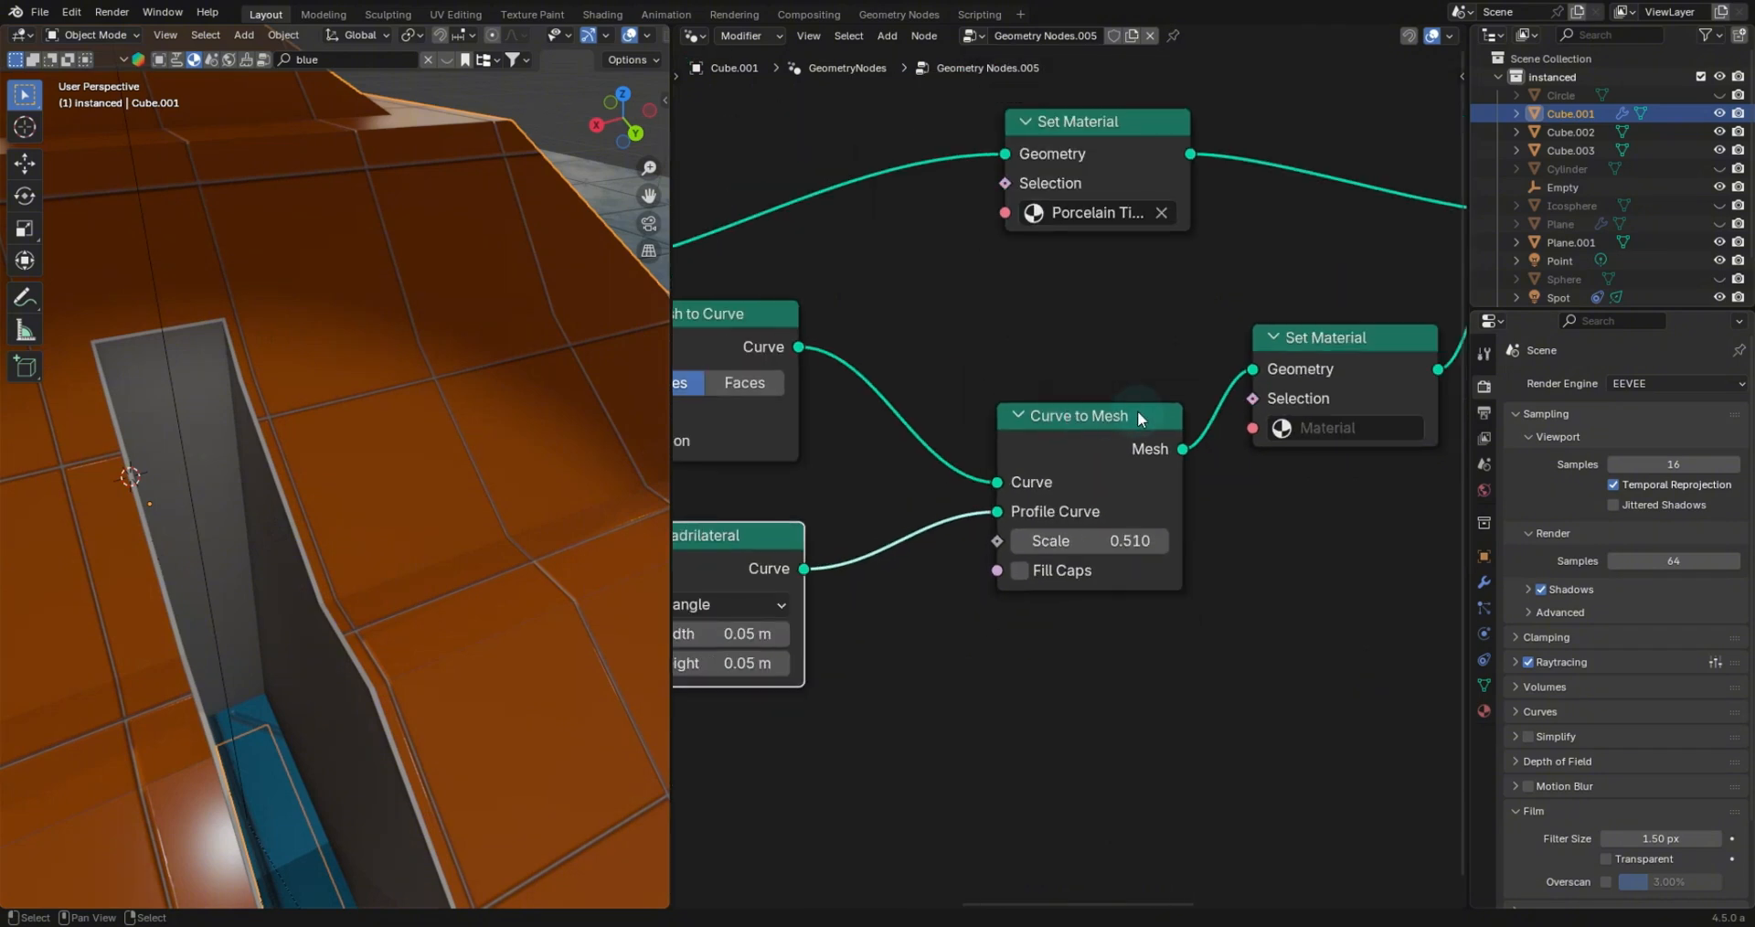
click(1213, 507)
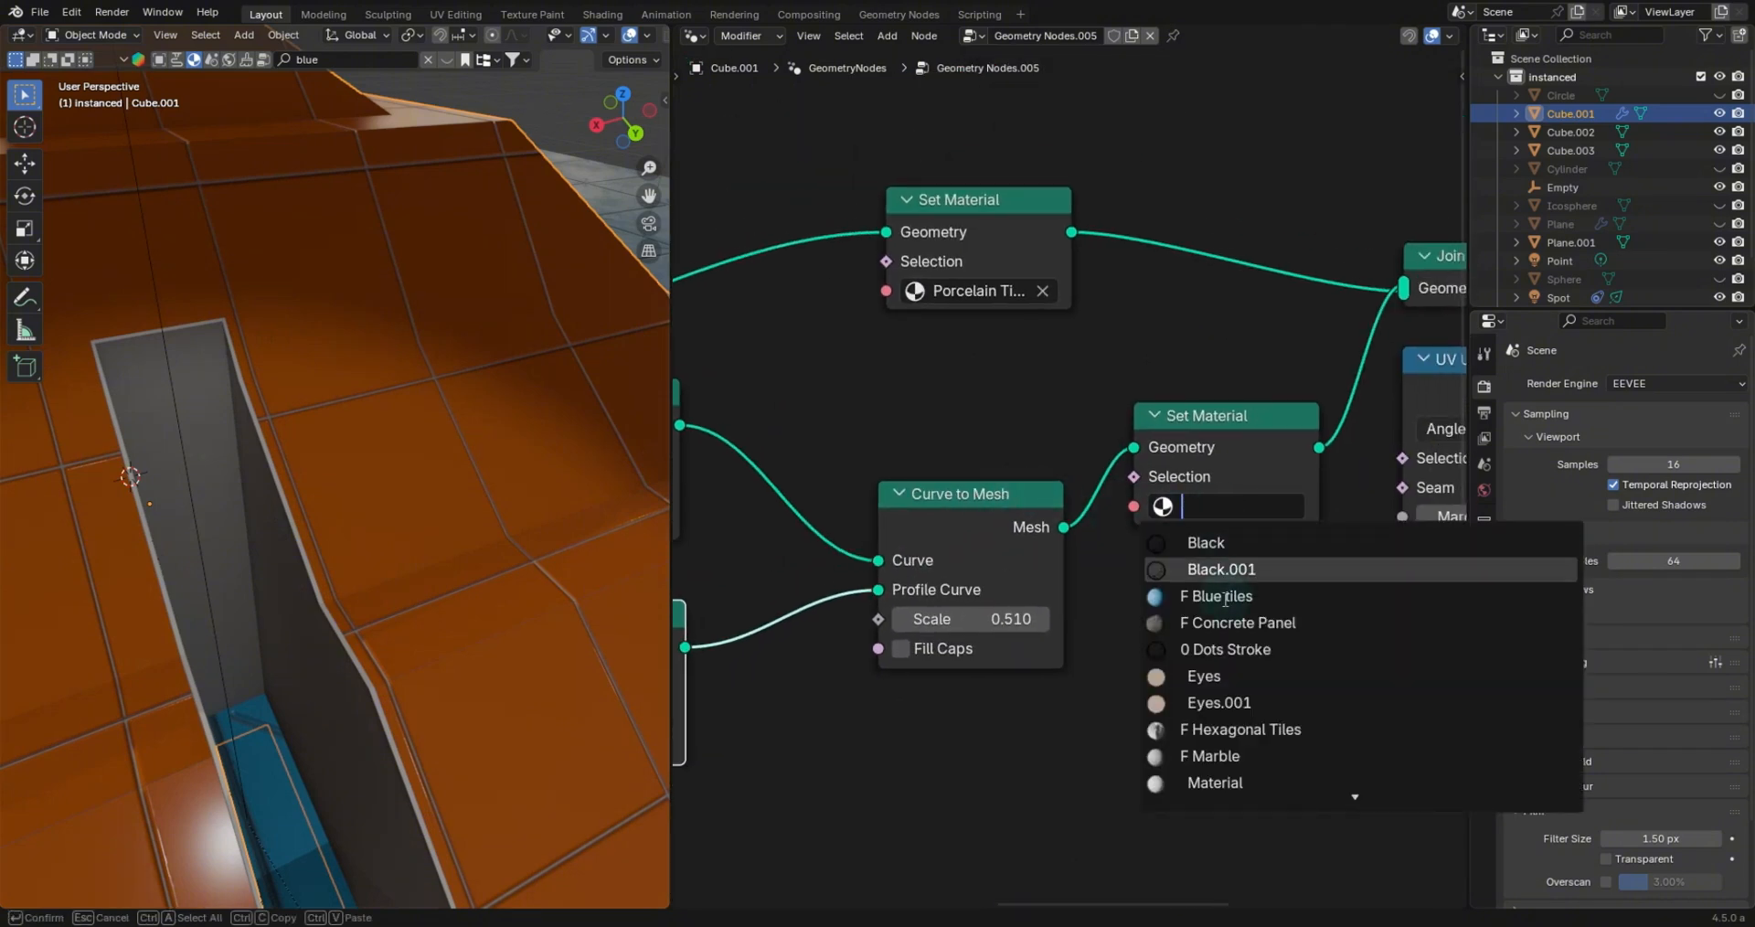
click(1223, 603)
scroll(426, 491, up, 4)
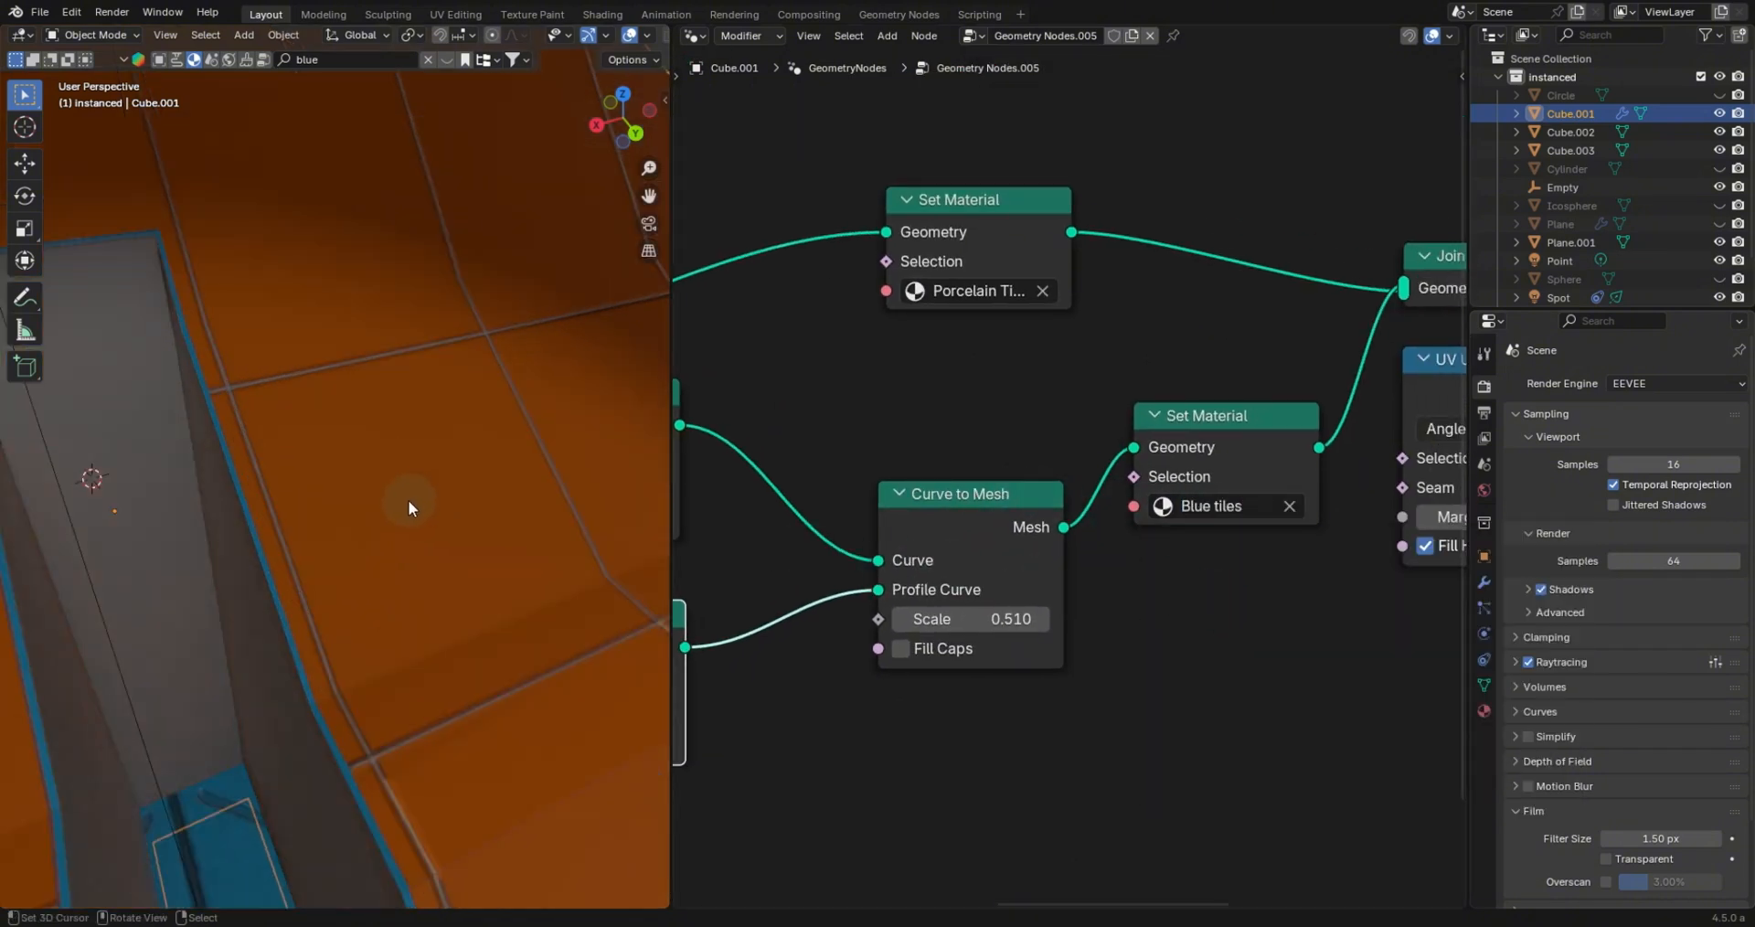
key(ctrl+s)
scroll(384, 587, down, 5)
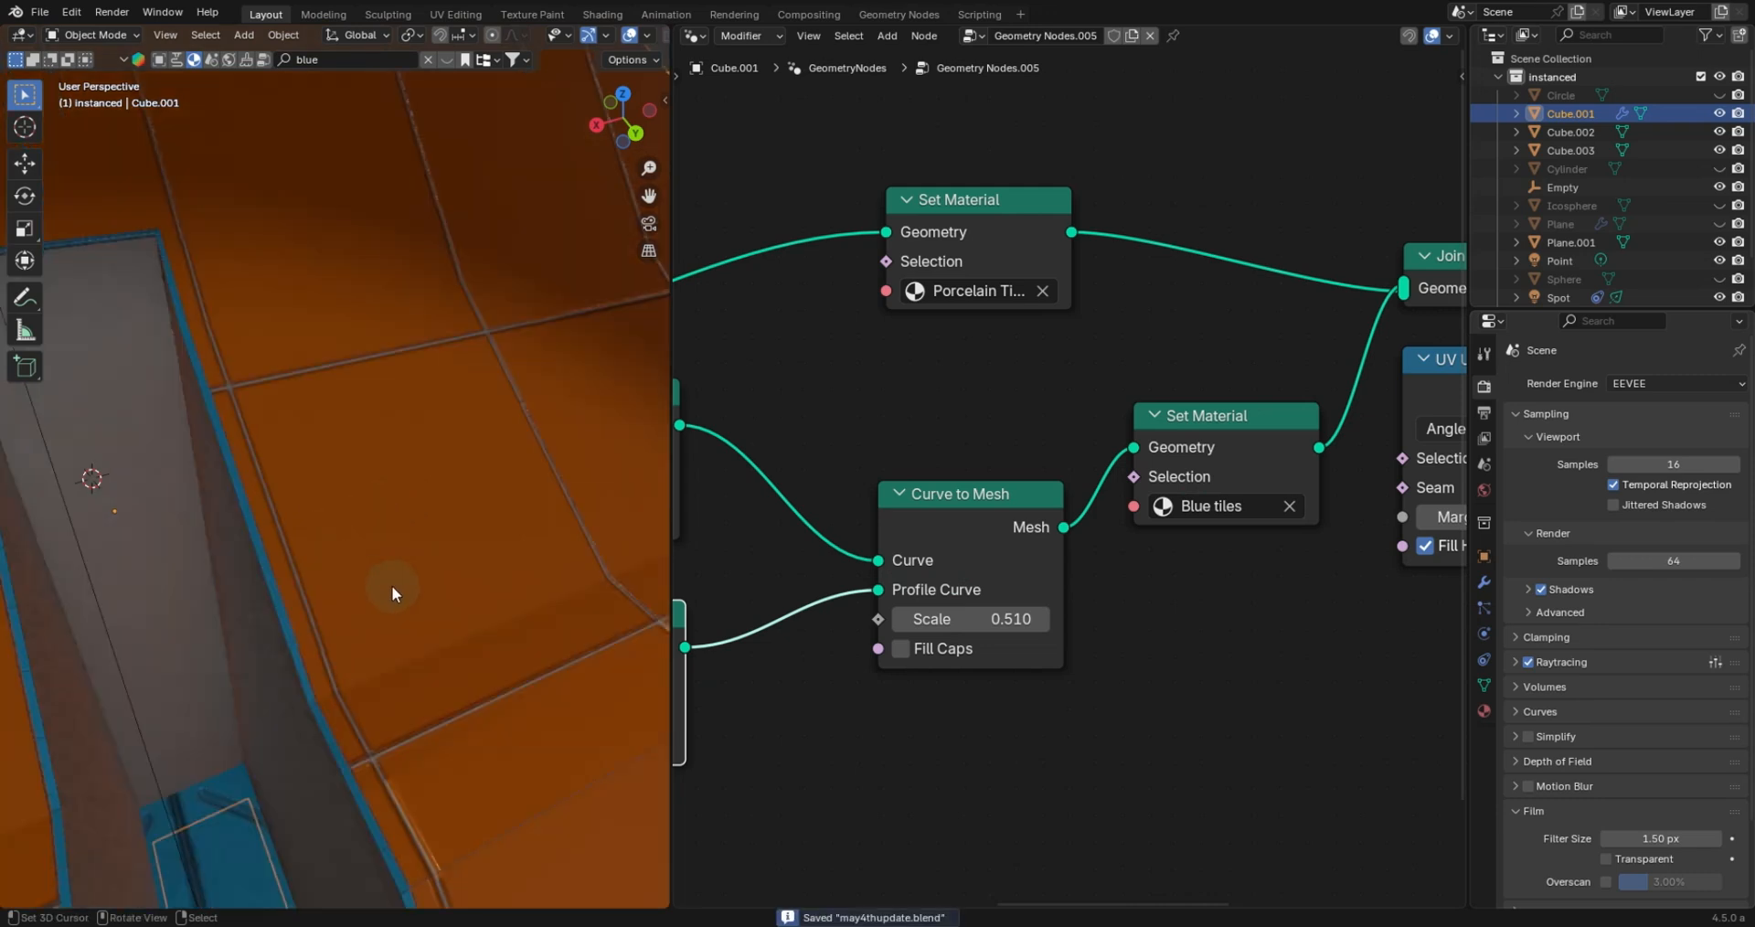
Align the Object Info node directly below the Cube node and select the Matrix-mode Transform Geometry node.
middle_drag(1037, 545, 1180, 496)
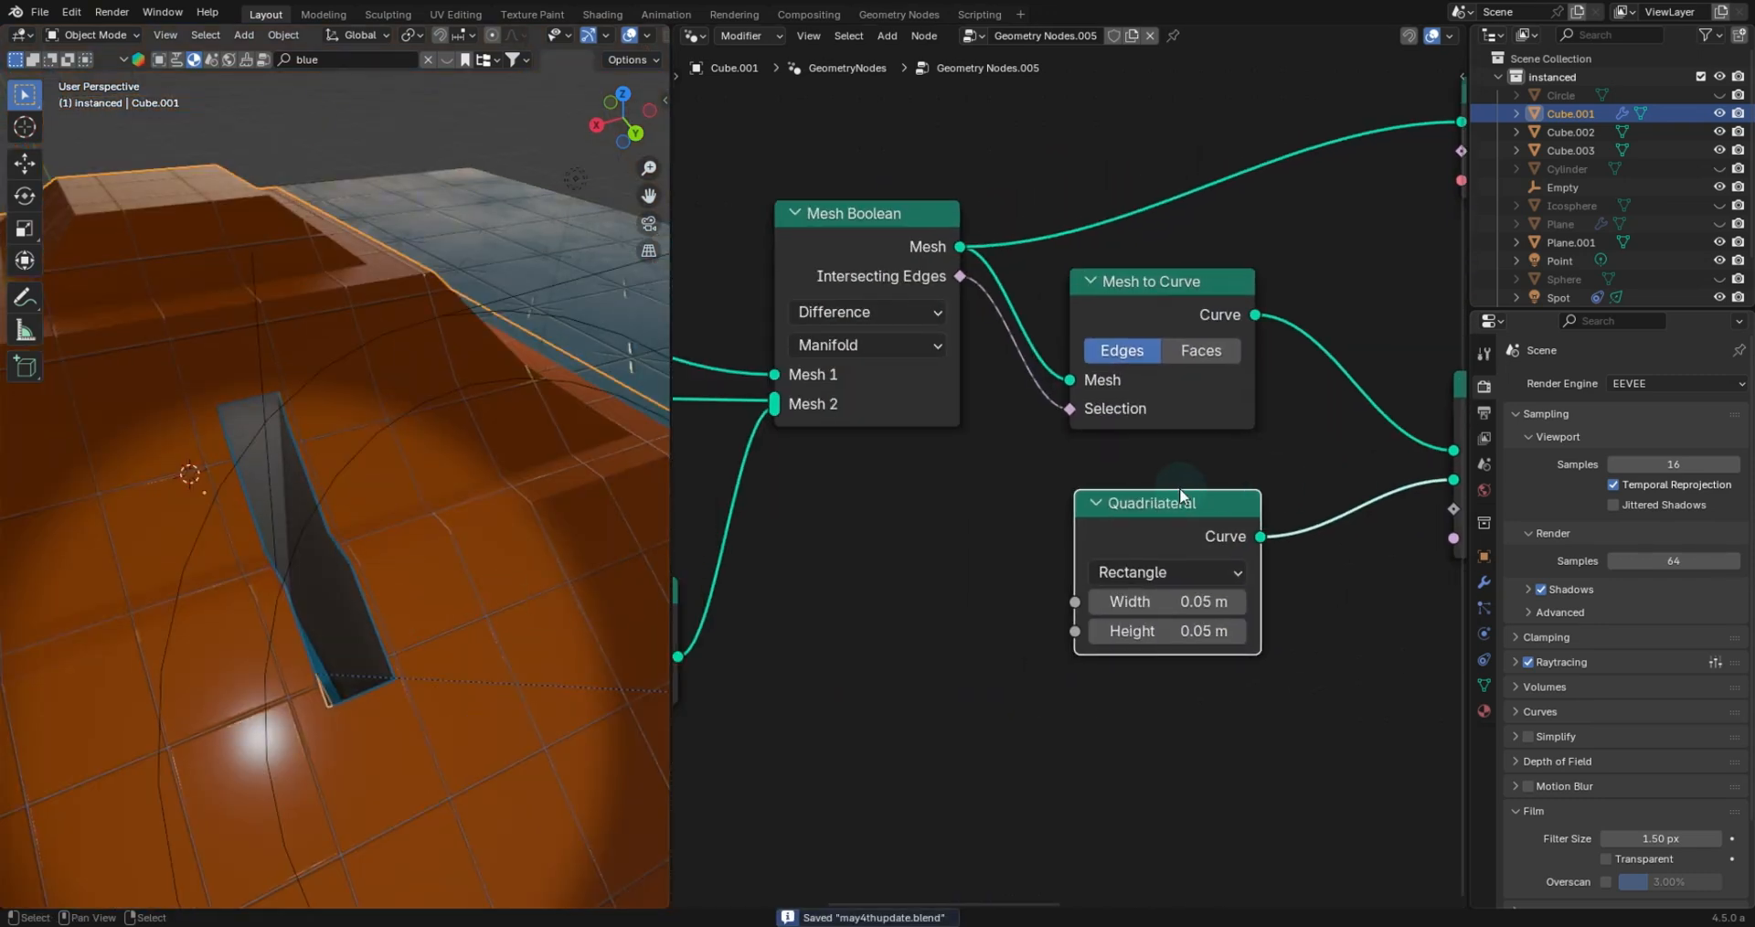
middle_drag(1050, 505, 1227, 482)
middle_drag(1083, 513, 1252, 453)
scroll(1078, 512, up, 1)
drag(876, 565, 854, 577)
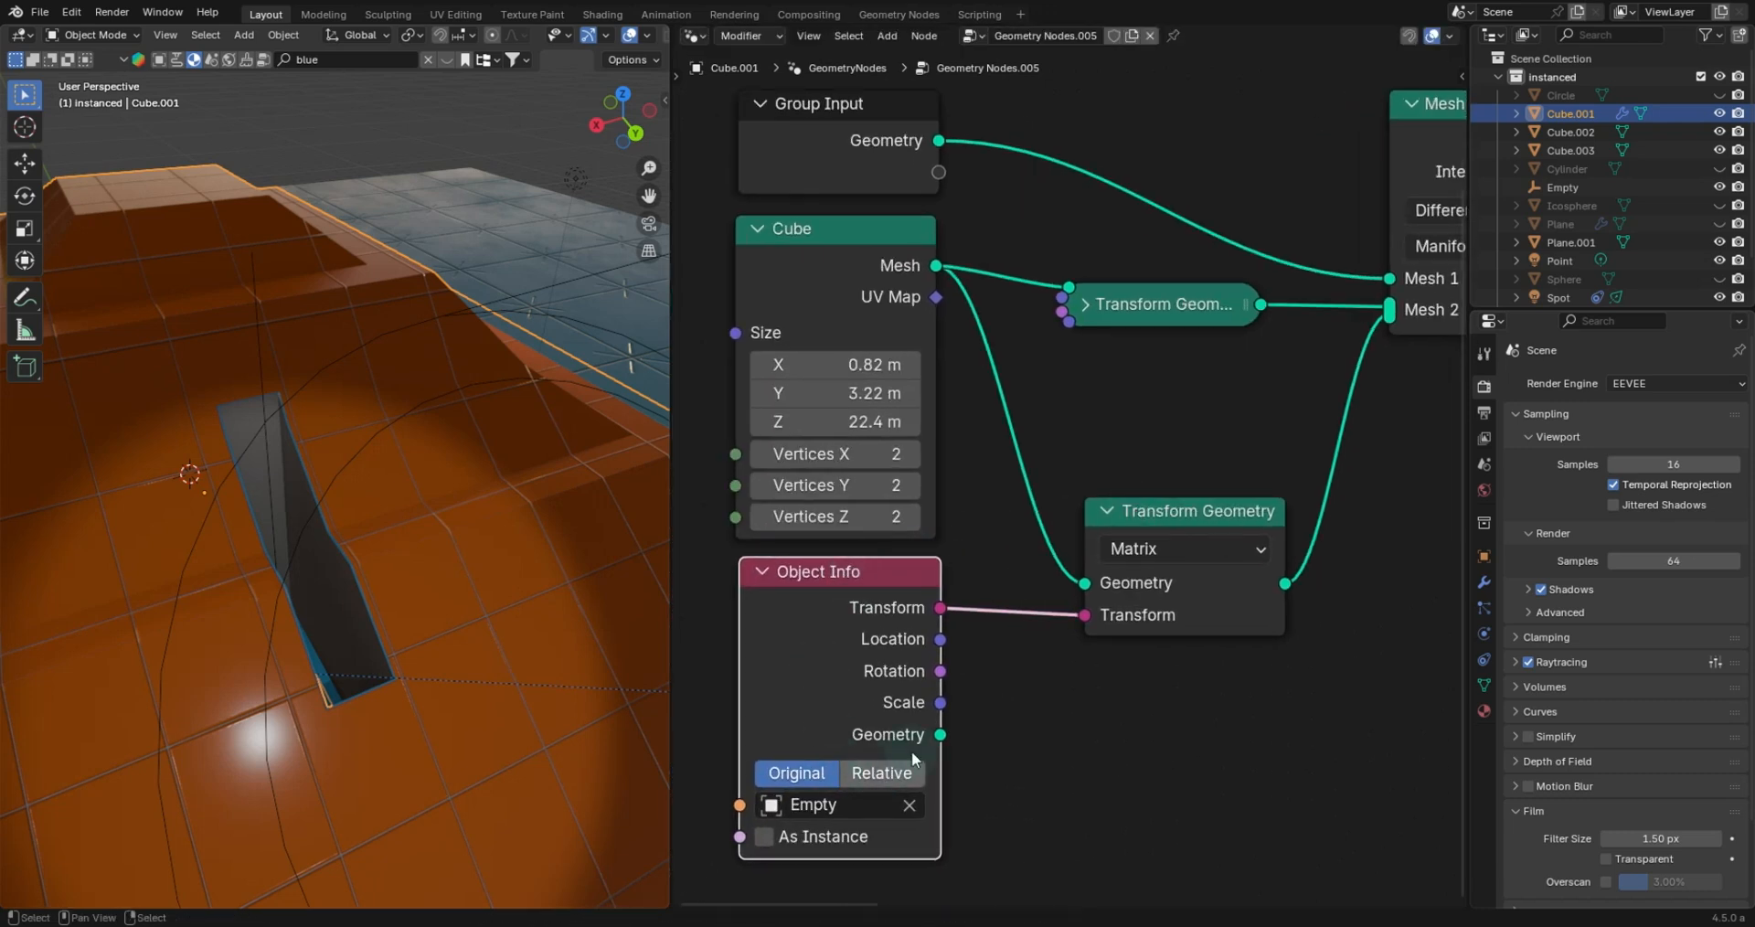
mouse_move(1210, 518)
mouse_down()
mouse_move(1214, 498)
mouse_move(1206, 531)
mouse_up()
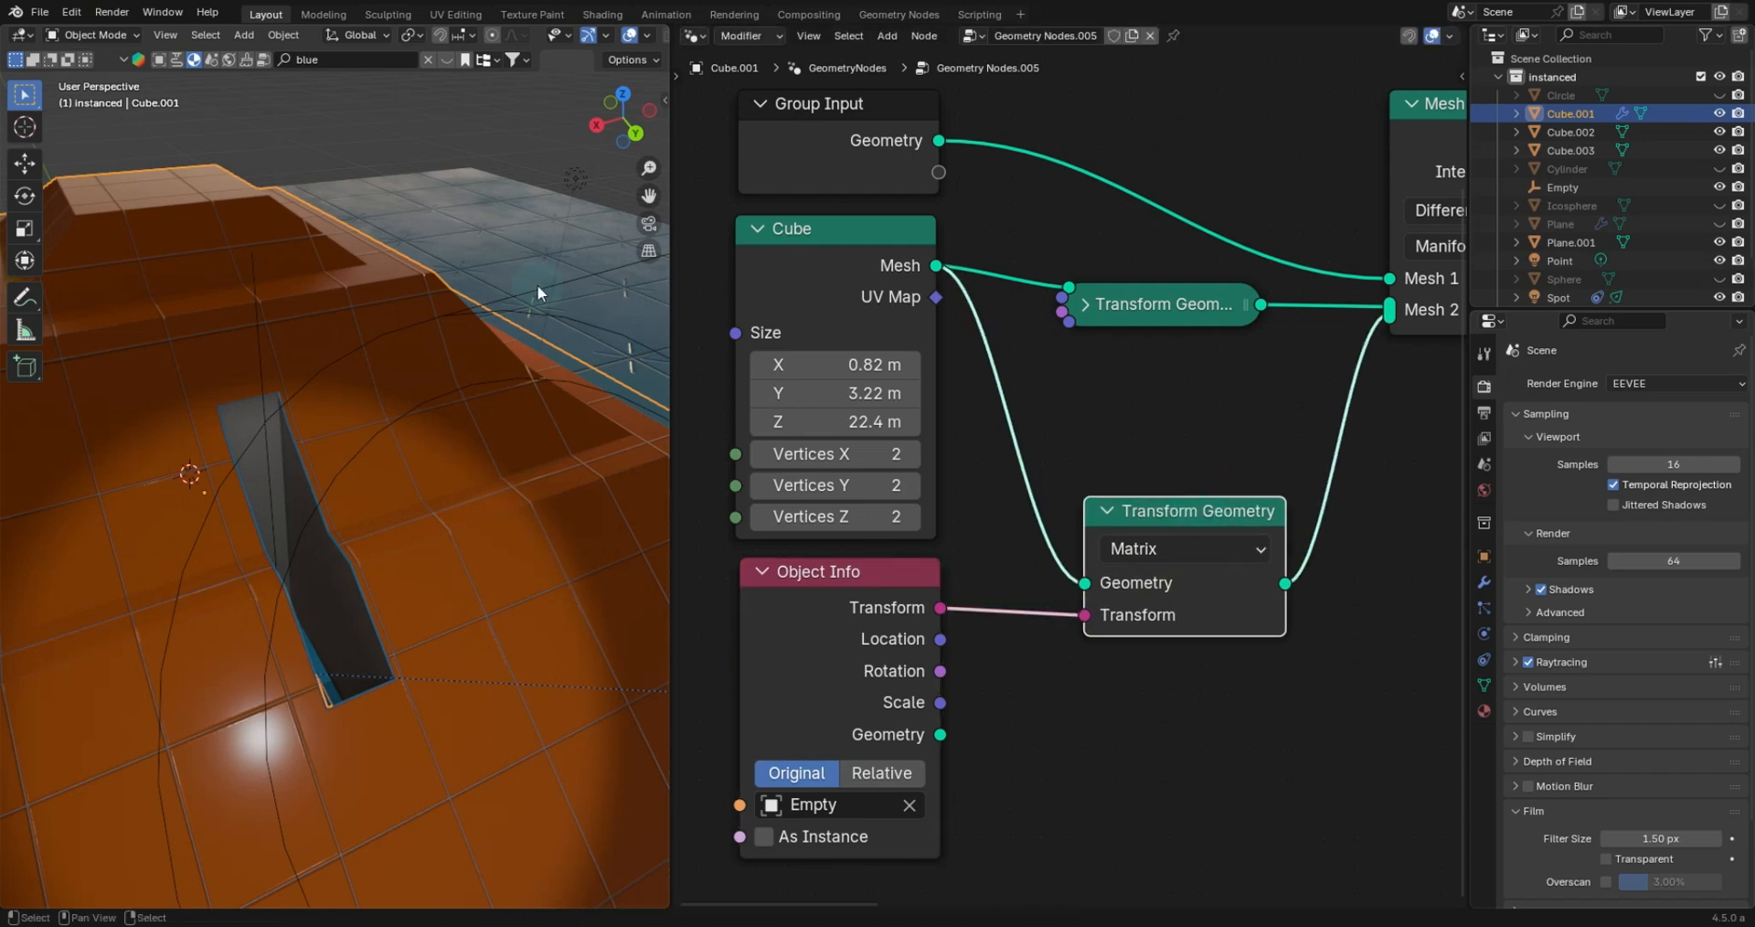
Move the Empty that drives the Matrix-mode Transform Geometry node and view the mound from another side.
click(255, 314)
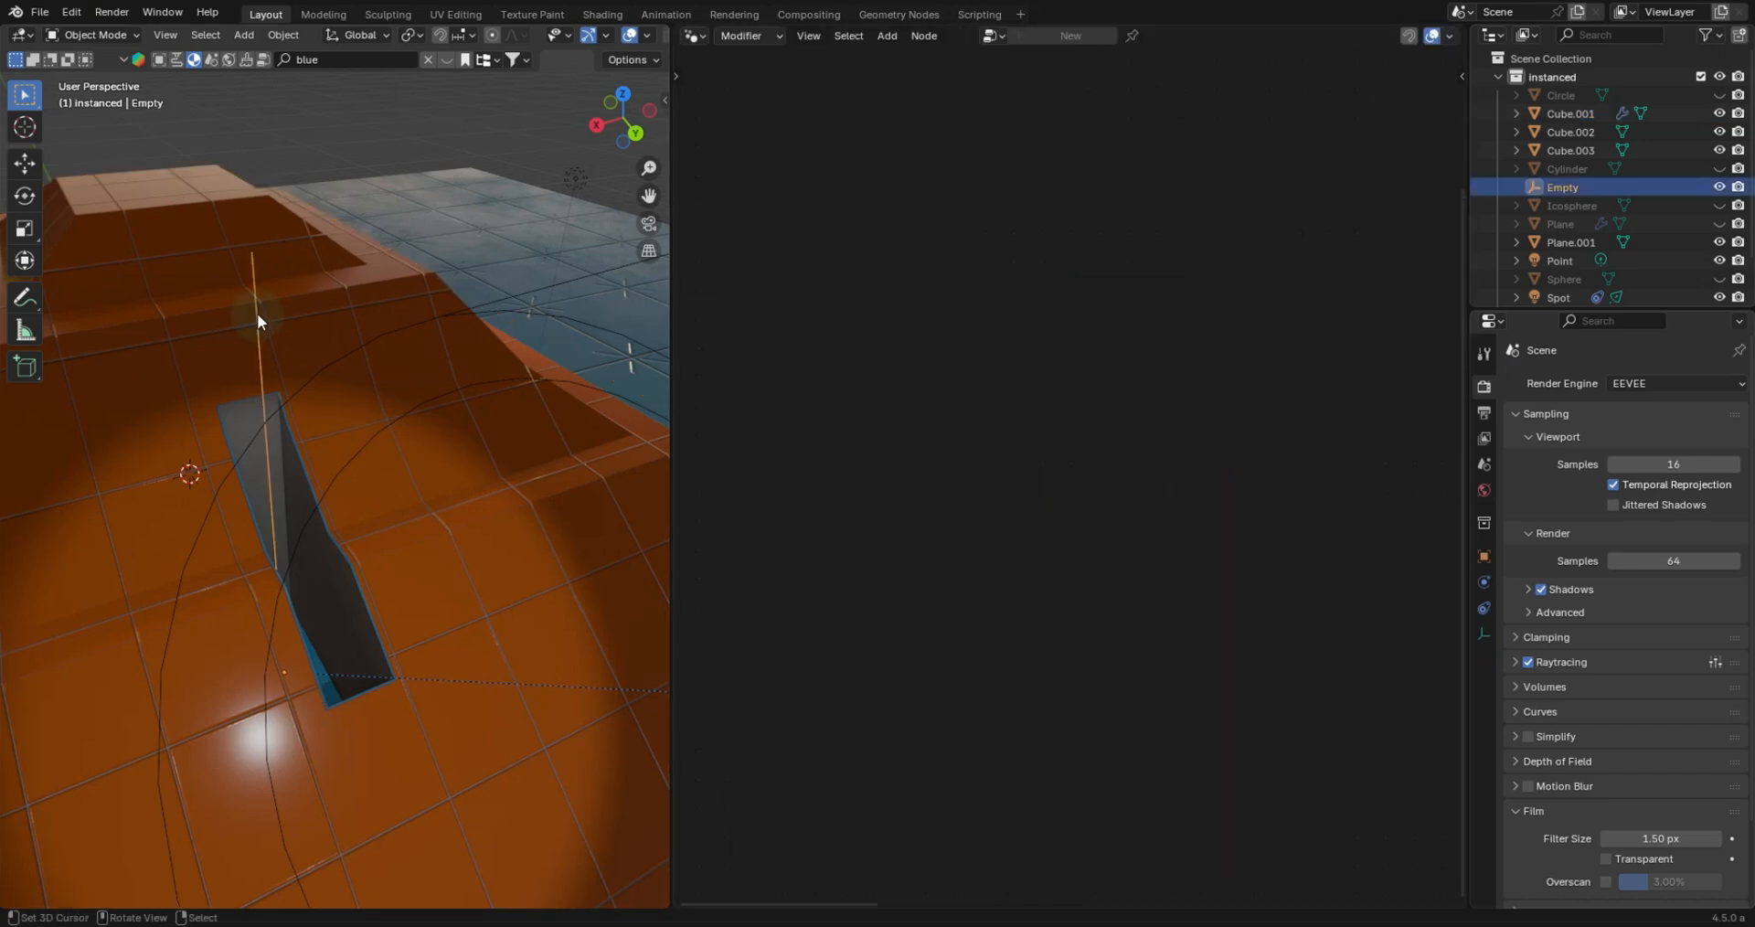
key(g)
click(253, 212)
scroll(274, 265, down, 6)
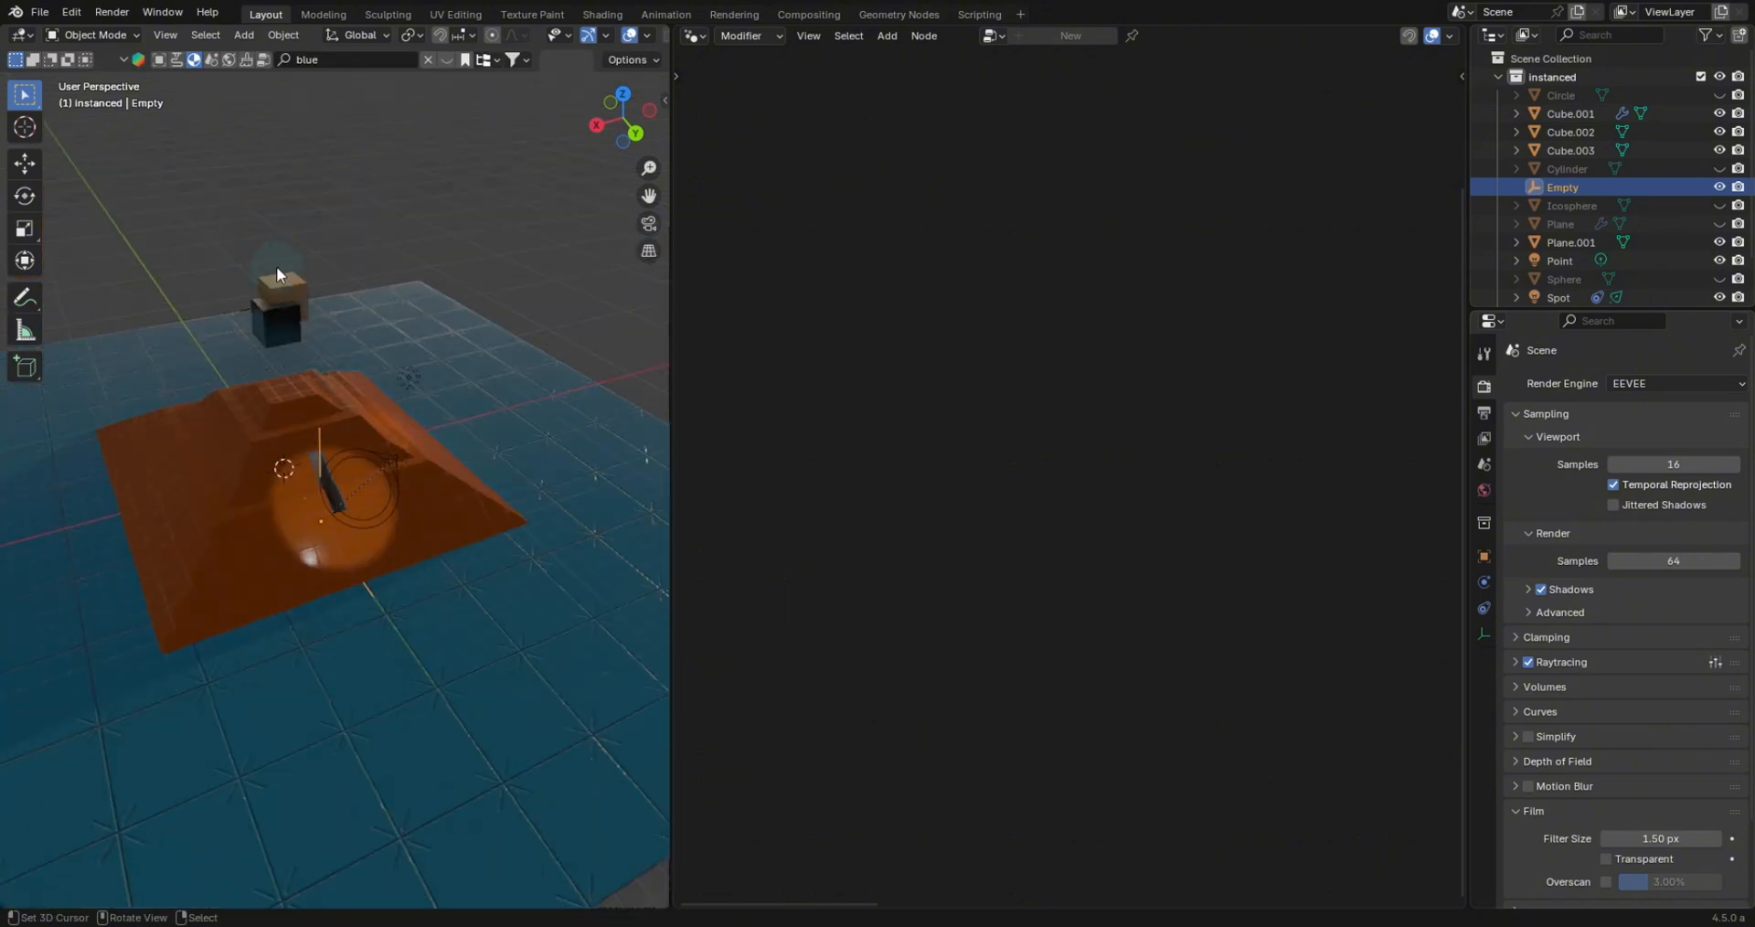
middle_drag(276, 266, 526, 275)
scroll(230, 547, up, 5)
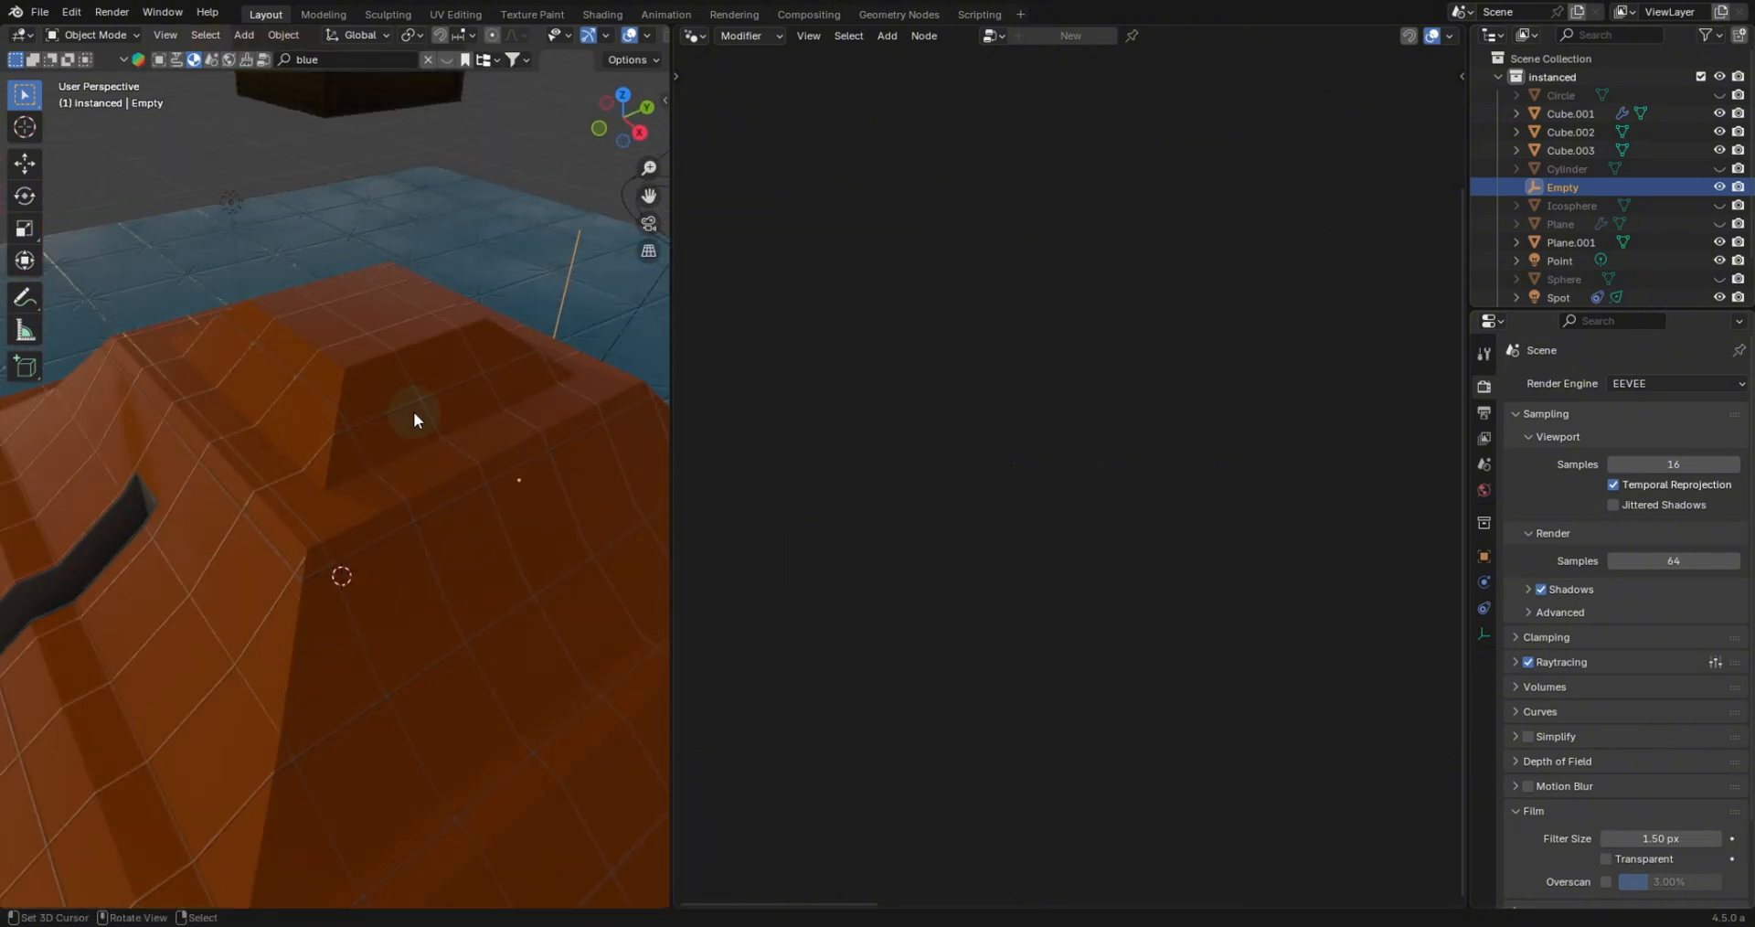
Pin the mound's Geometry Nodes.005 tree in the node editor, then expand the collapsed Transform Geometry node and move it up.
click(453, 442)
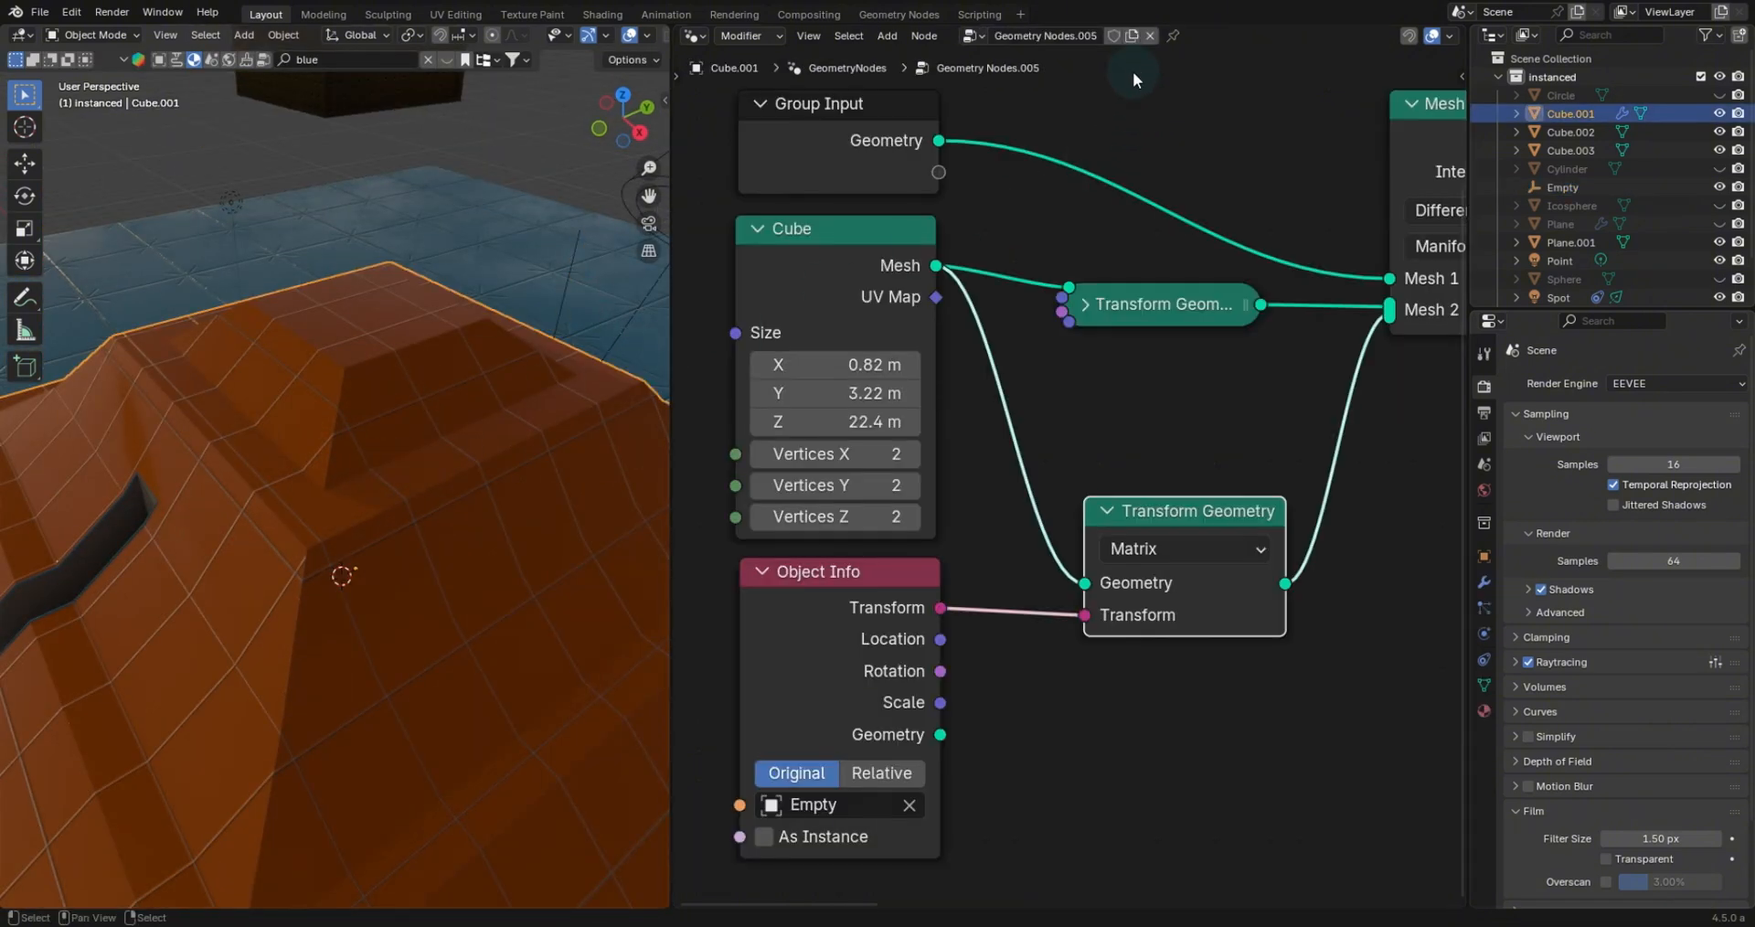
click(1173, 37)
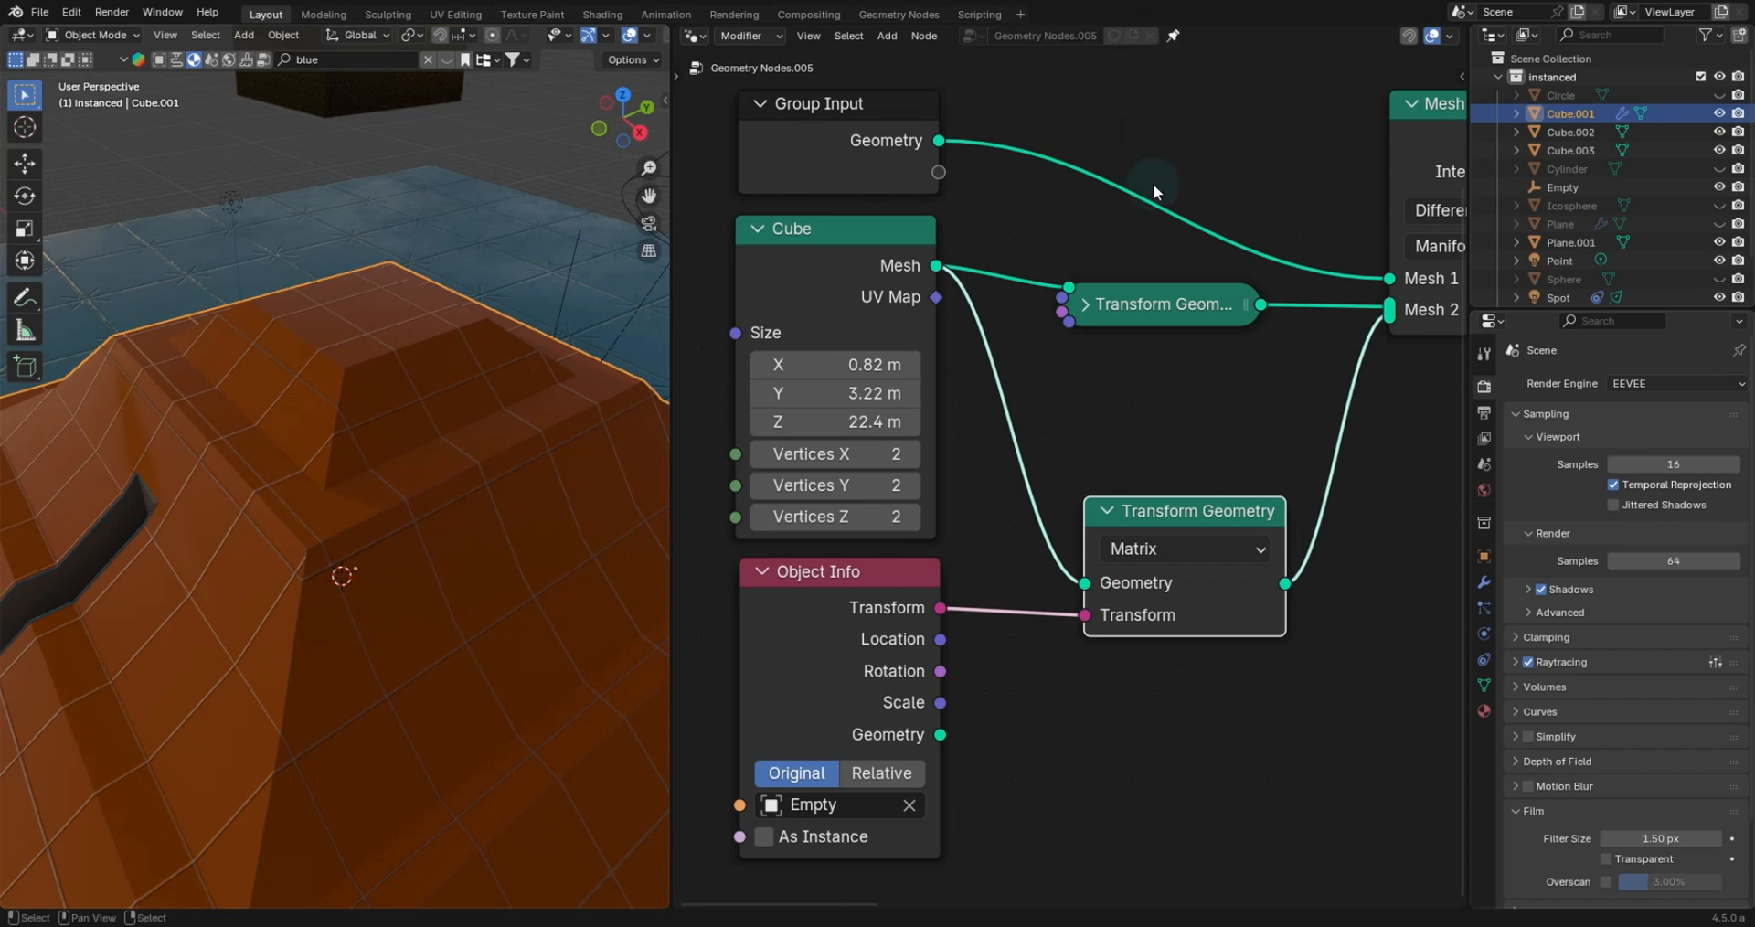
click(1084, 303)
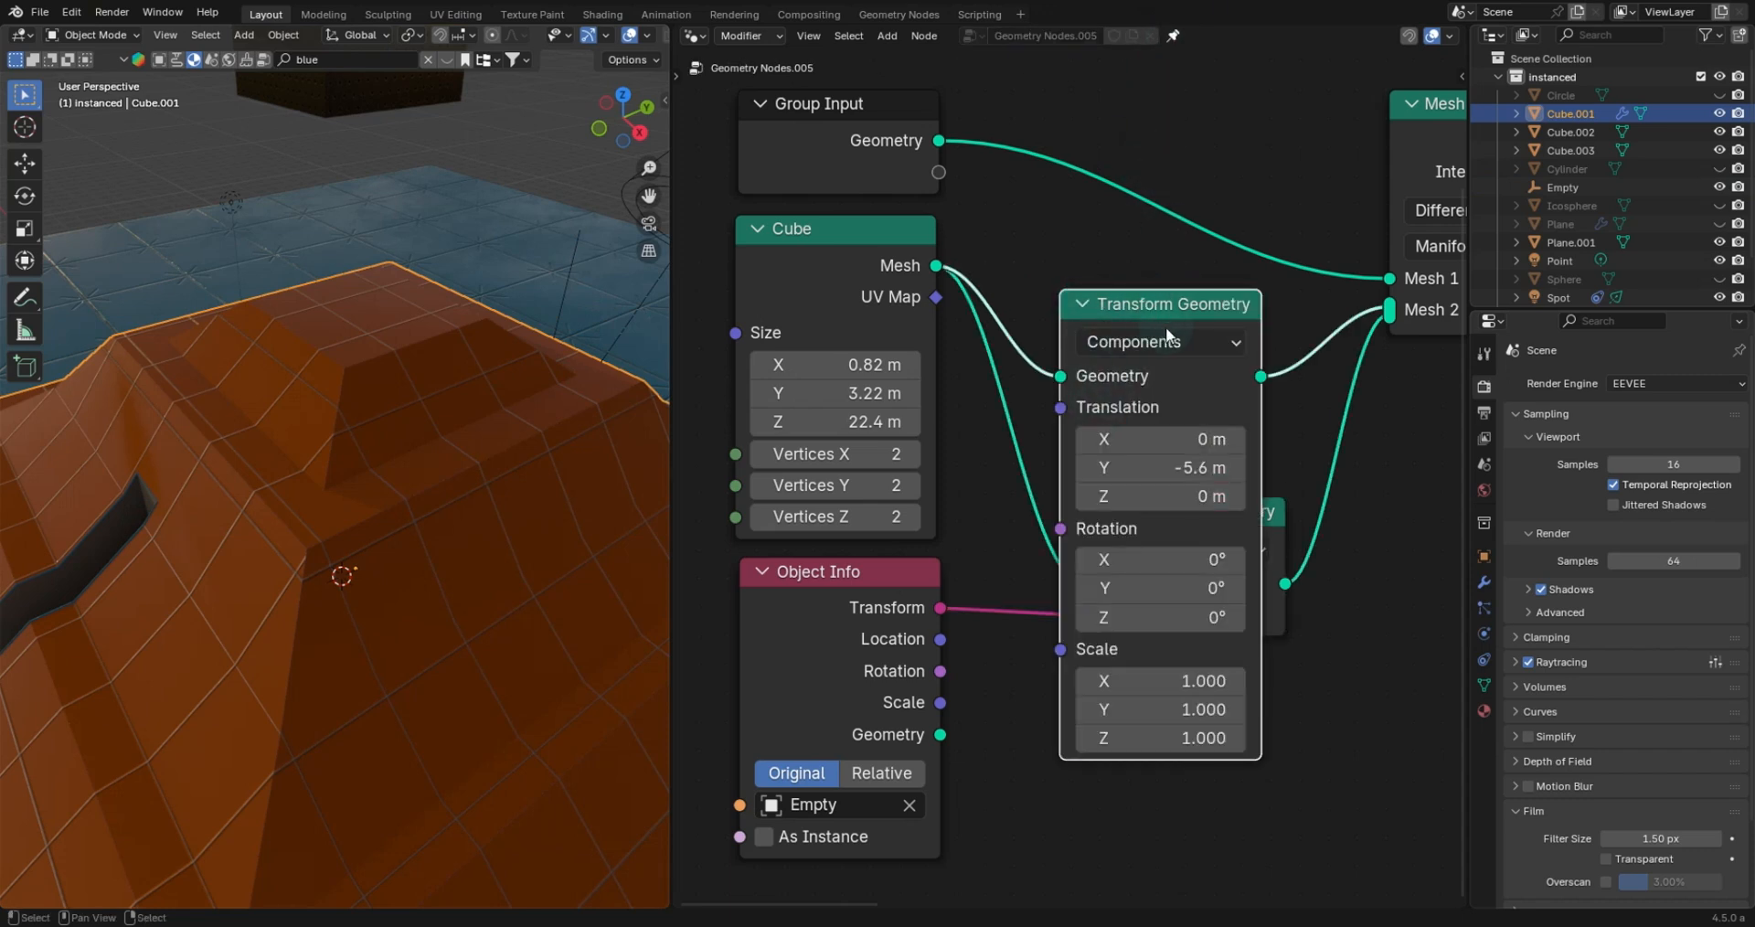
drag(1157, 306, 1153, 259)
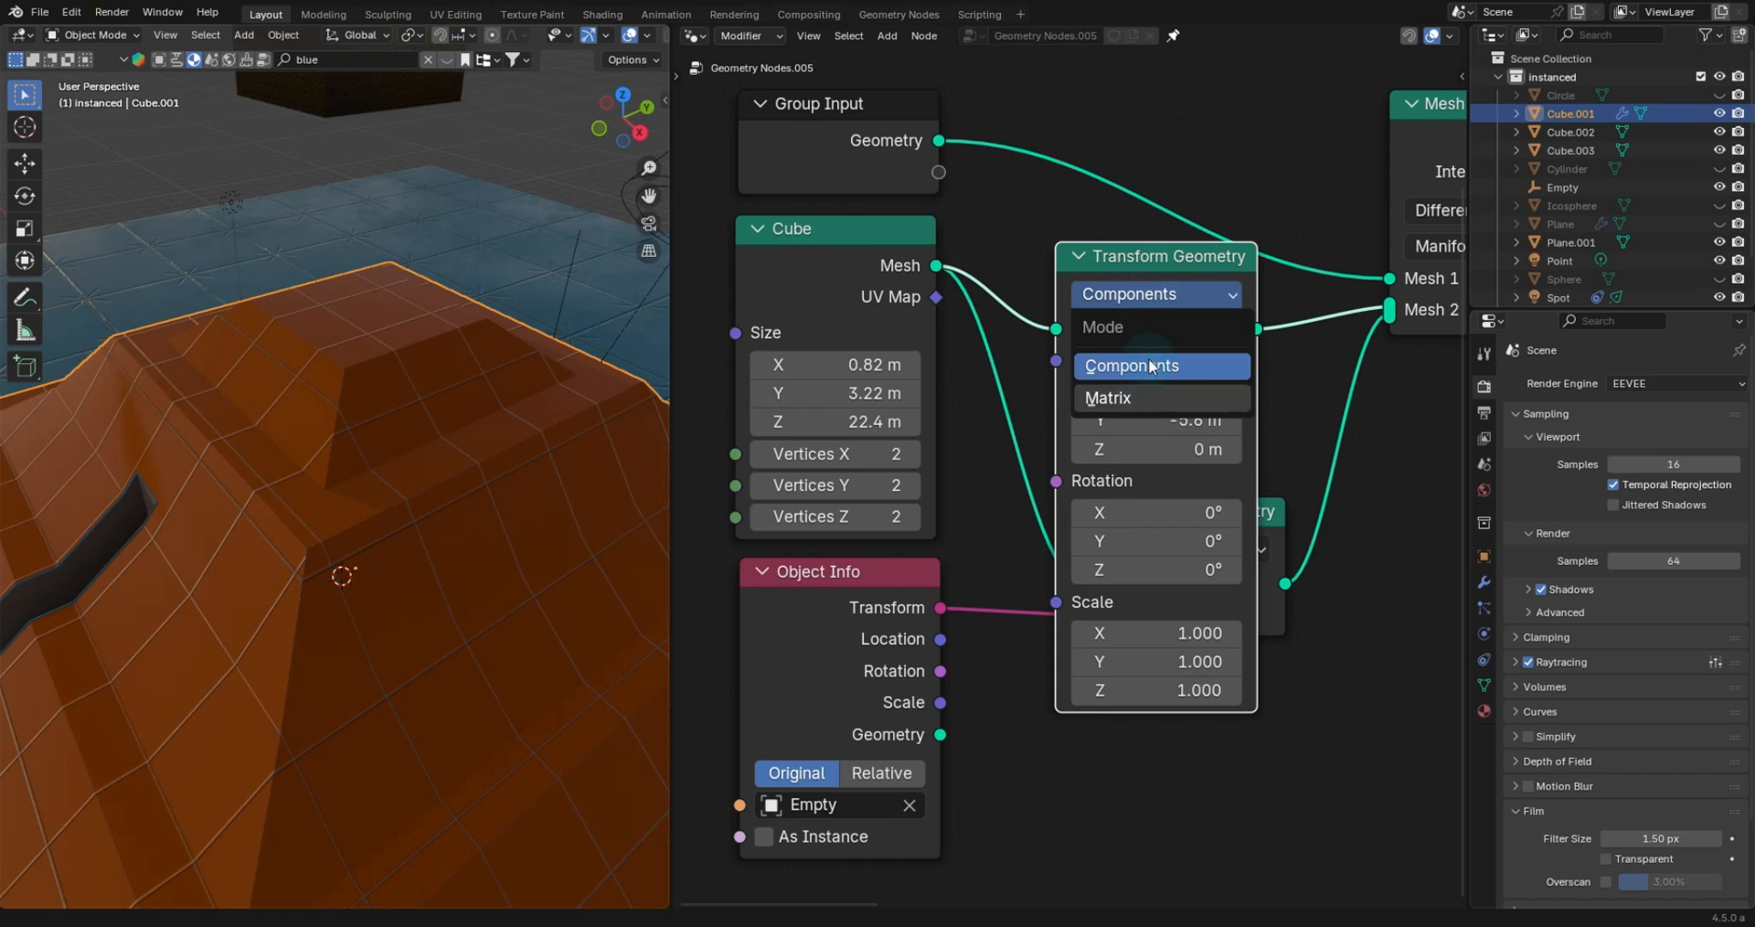
Move the Object Info node slightly down, then collapse the Components-mode Transform Geometry node and move it lower.
drag(876, 573, 863, 590)
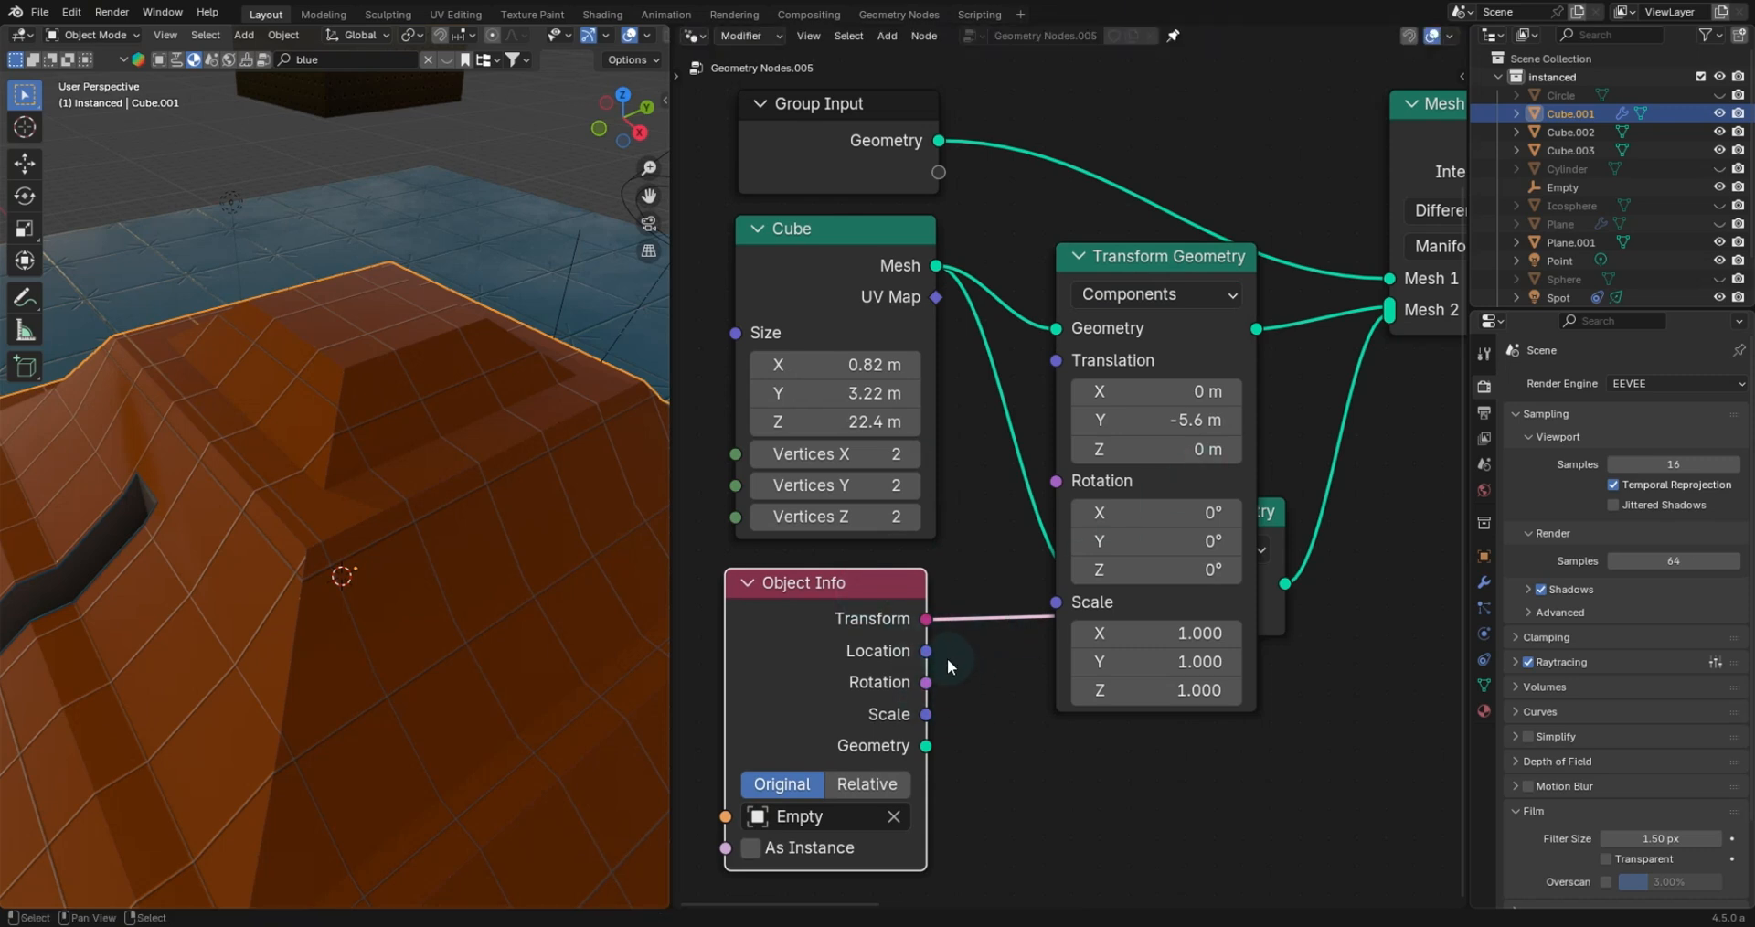
scroll(1065, 487, down, 1)
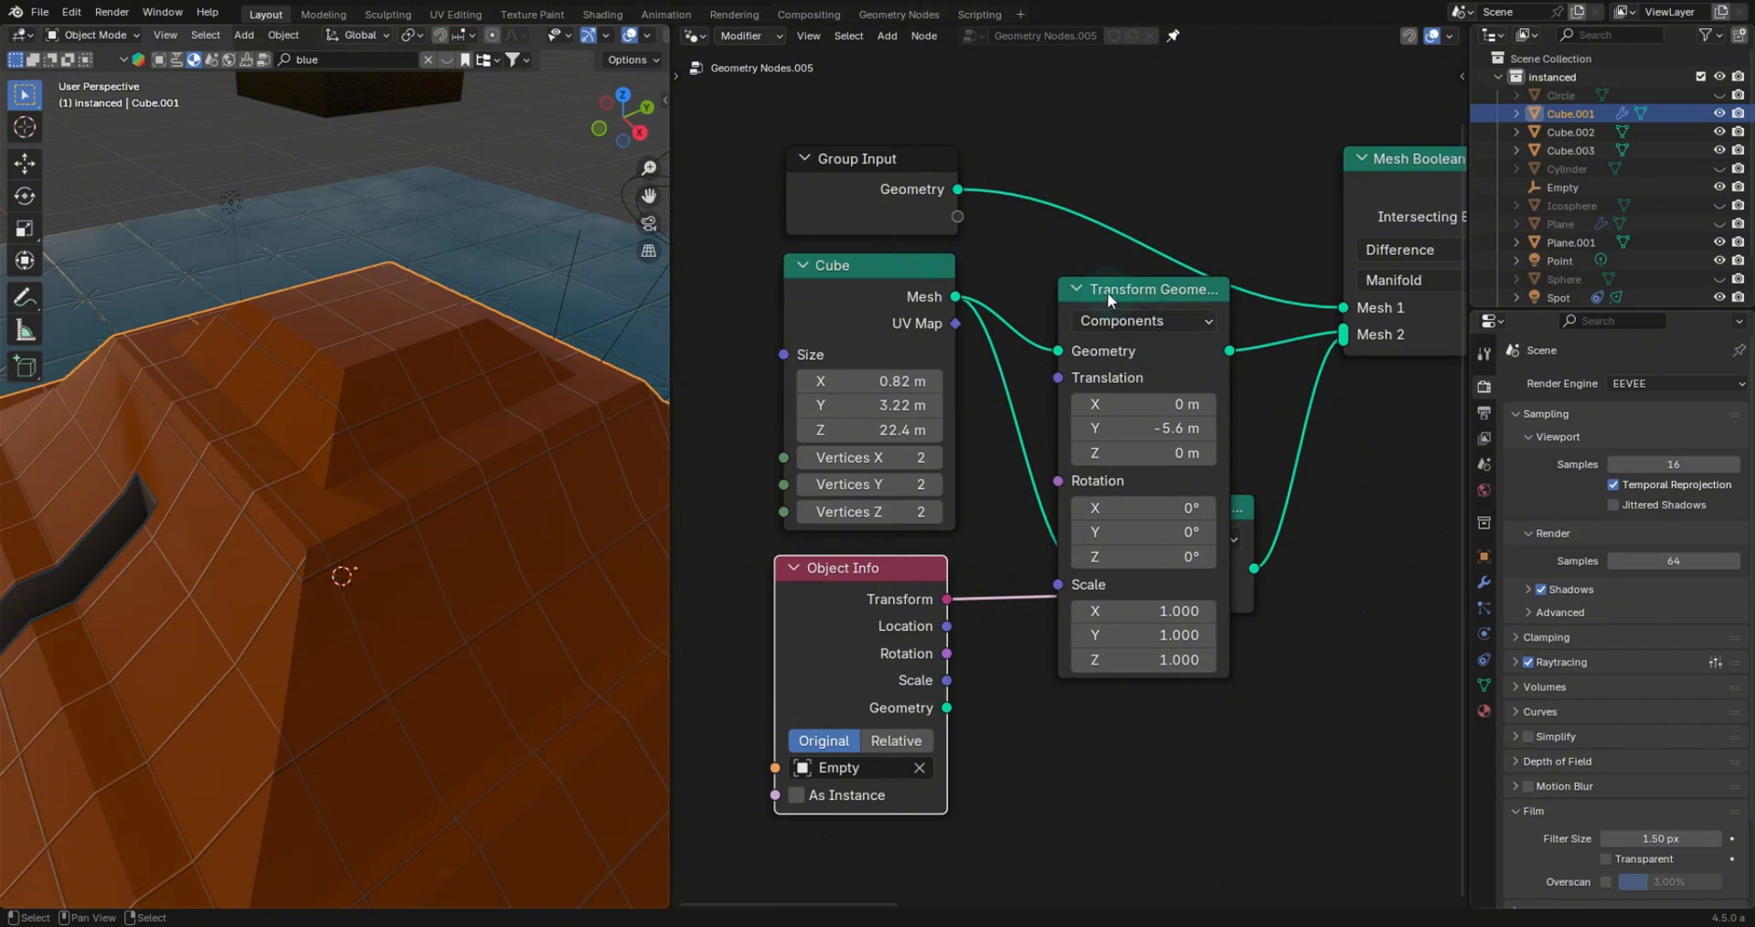
click(1076, 288)
drag(1131, 288, 1141, 335)
scroll(1141, 335, down, 2)
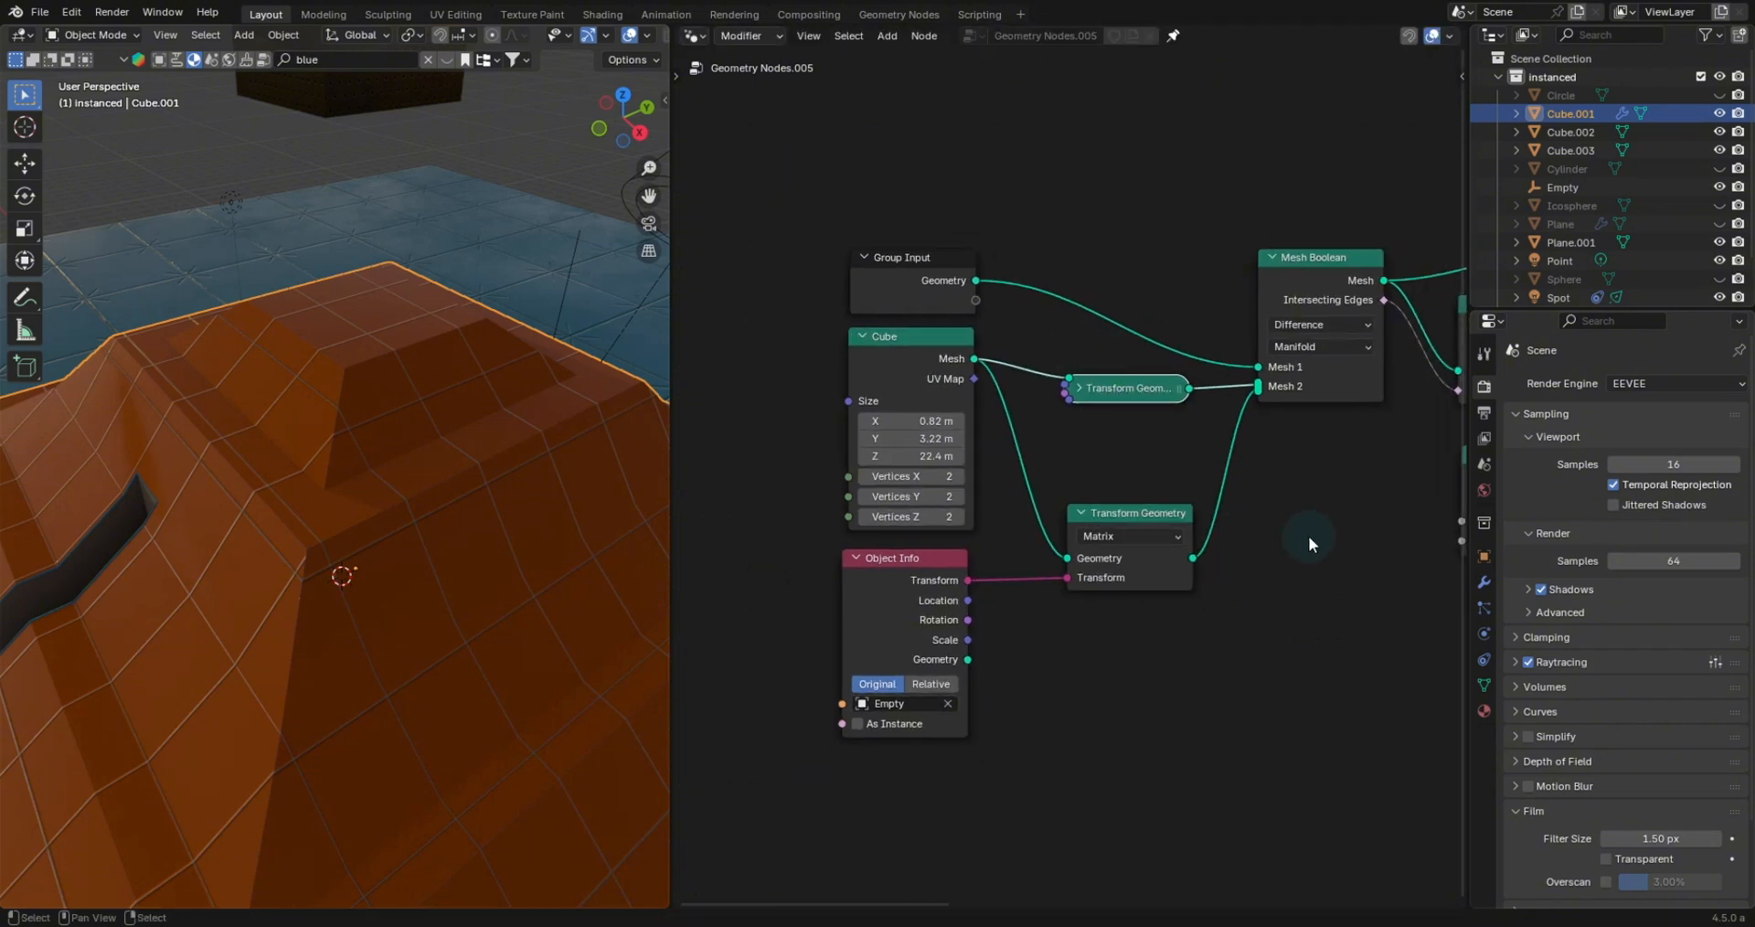
Show the modifier settings in a widened Properties editor and select the dark perforated cube above the mound.
middle_drag(367, 145, 472, 470)
scroll(471, 469, up, 5)
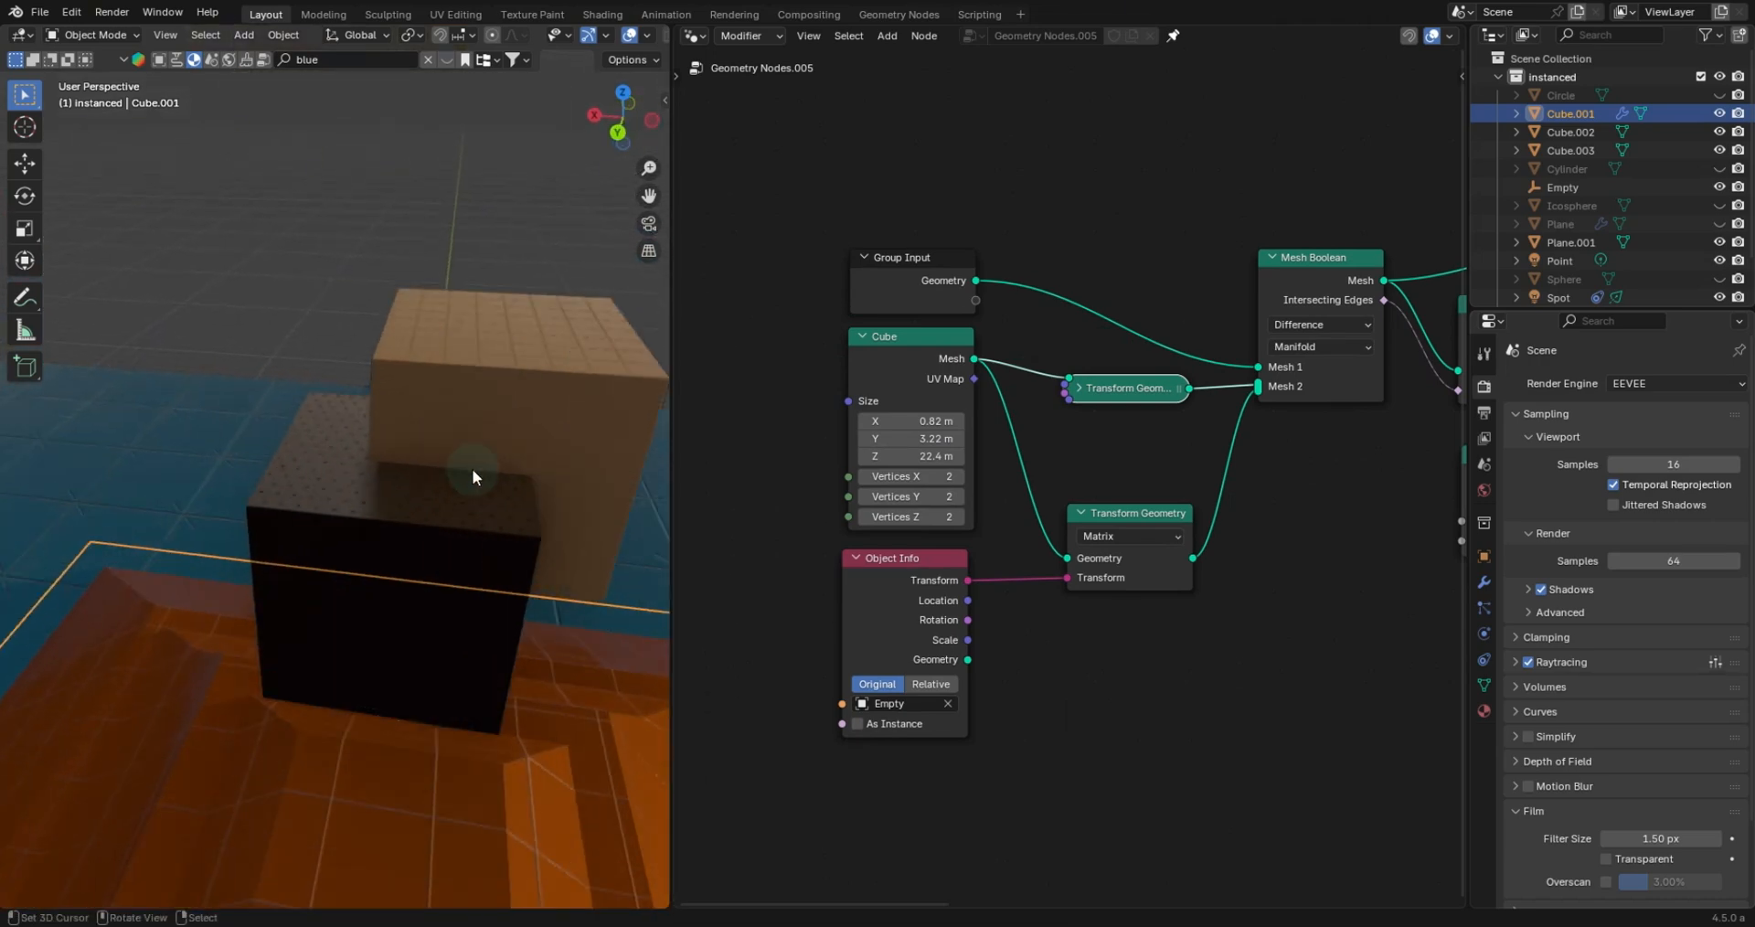
scroll(472, 468, up, 2)
click(1483, 581)
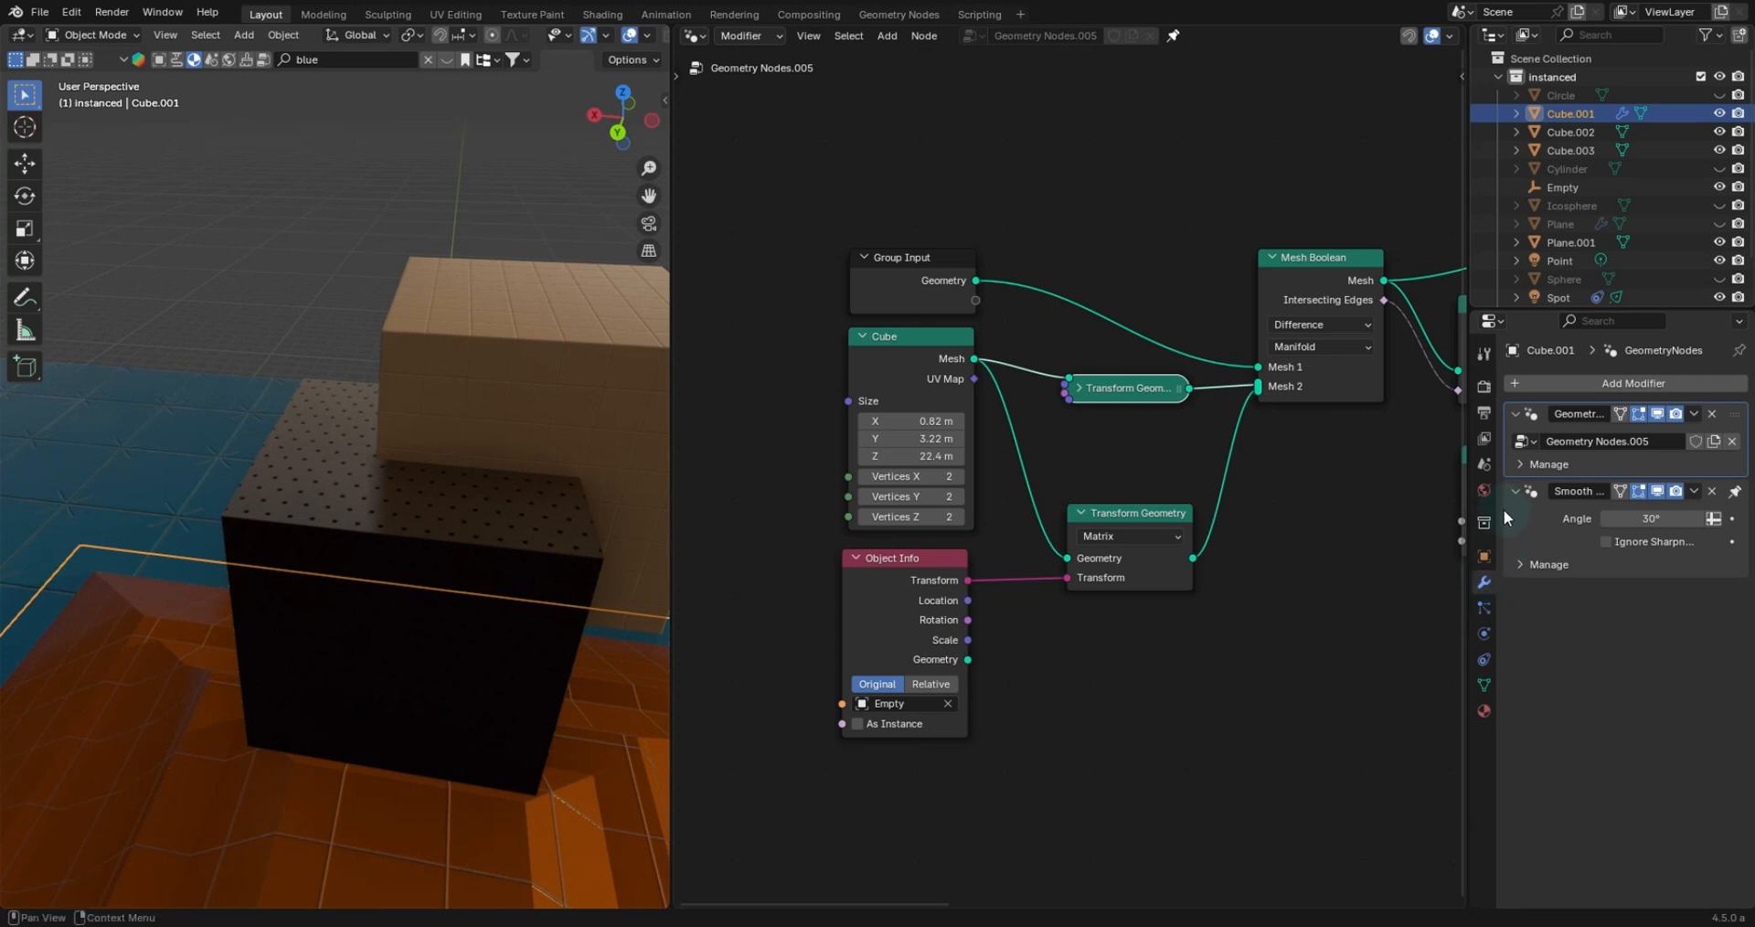
drag(1466, 429, 1363, 421)
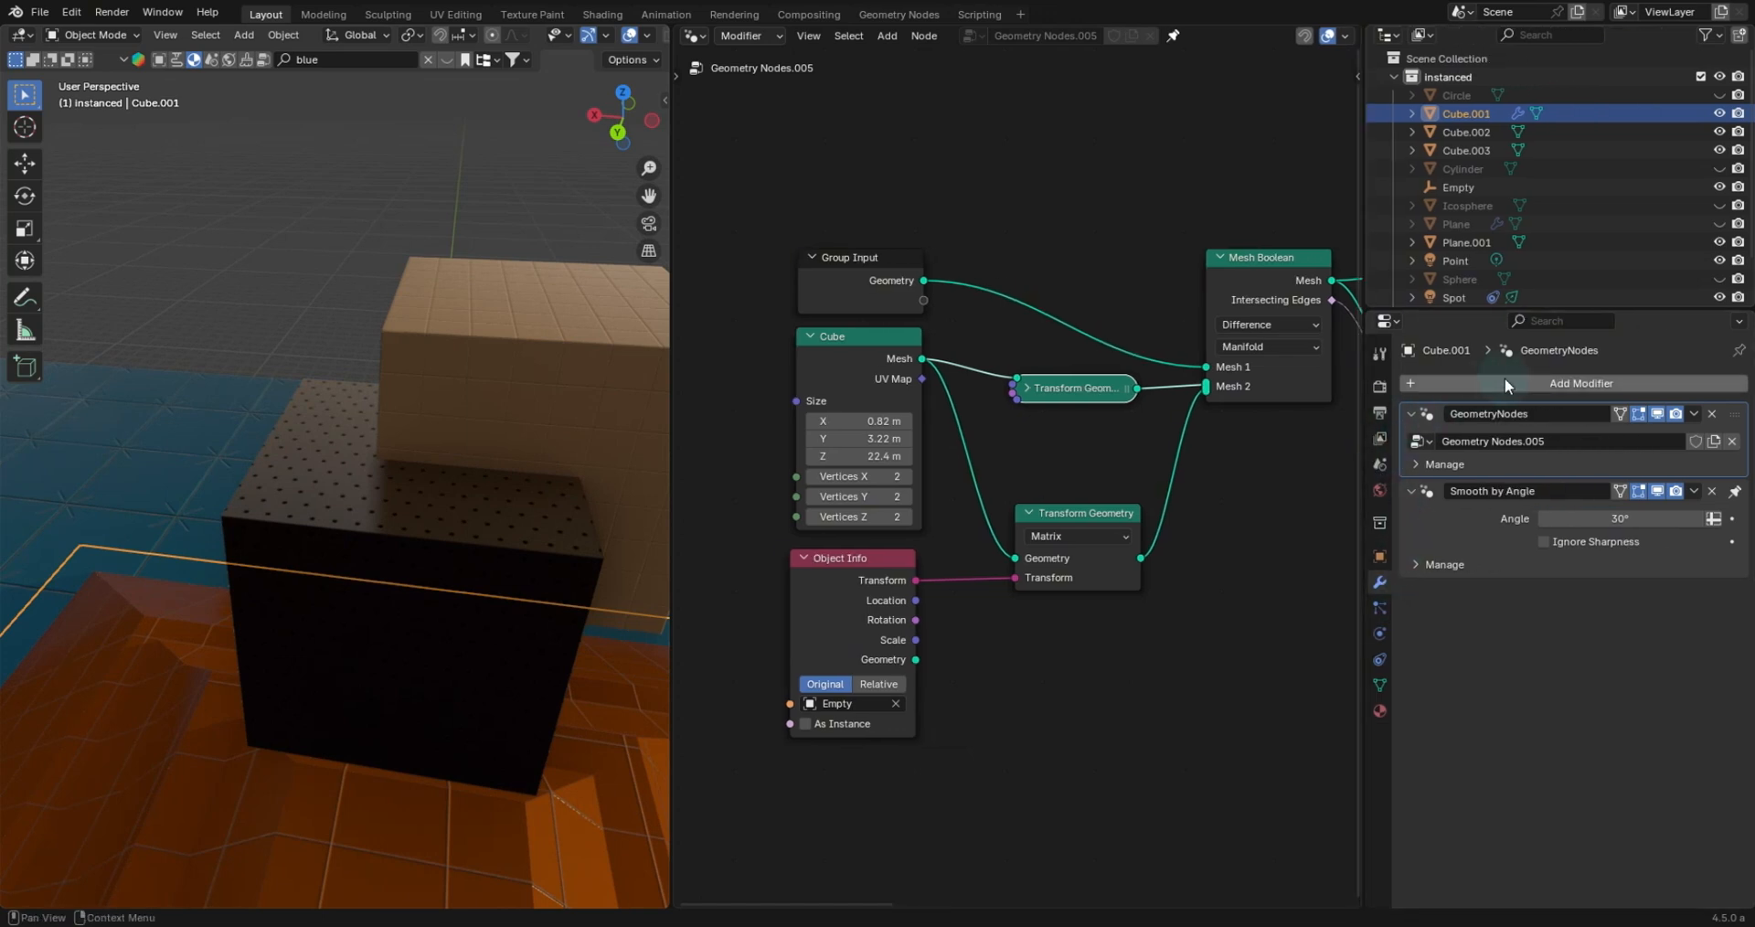
click(344, 431)
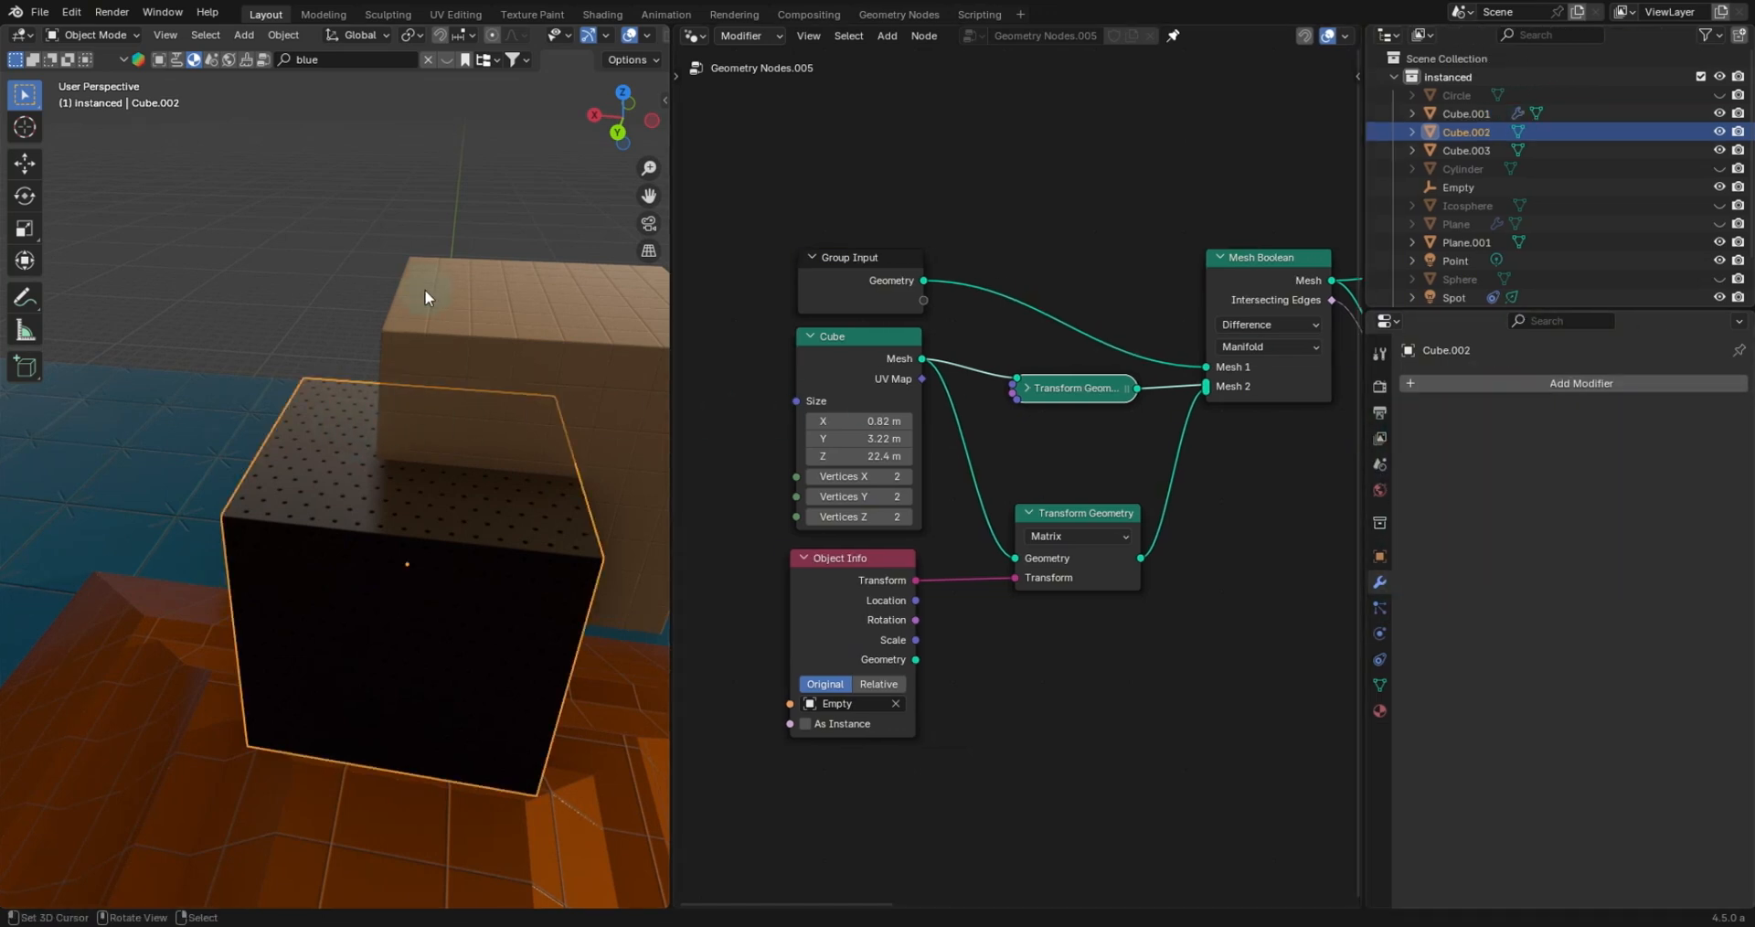
Isolate the dark perforated cube and the overlapping tan cube in local view, leaving only the dark cube selected.
shift+click(464, 327)
key(KP_Divide)
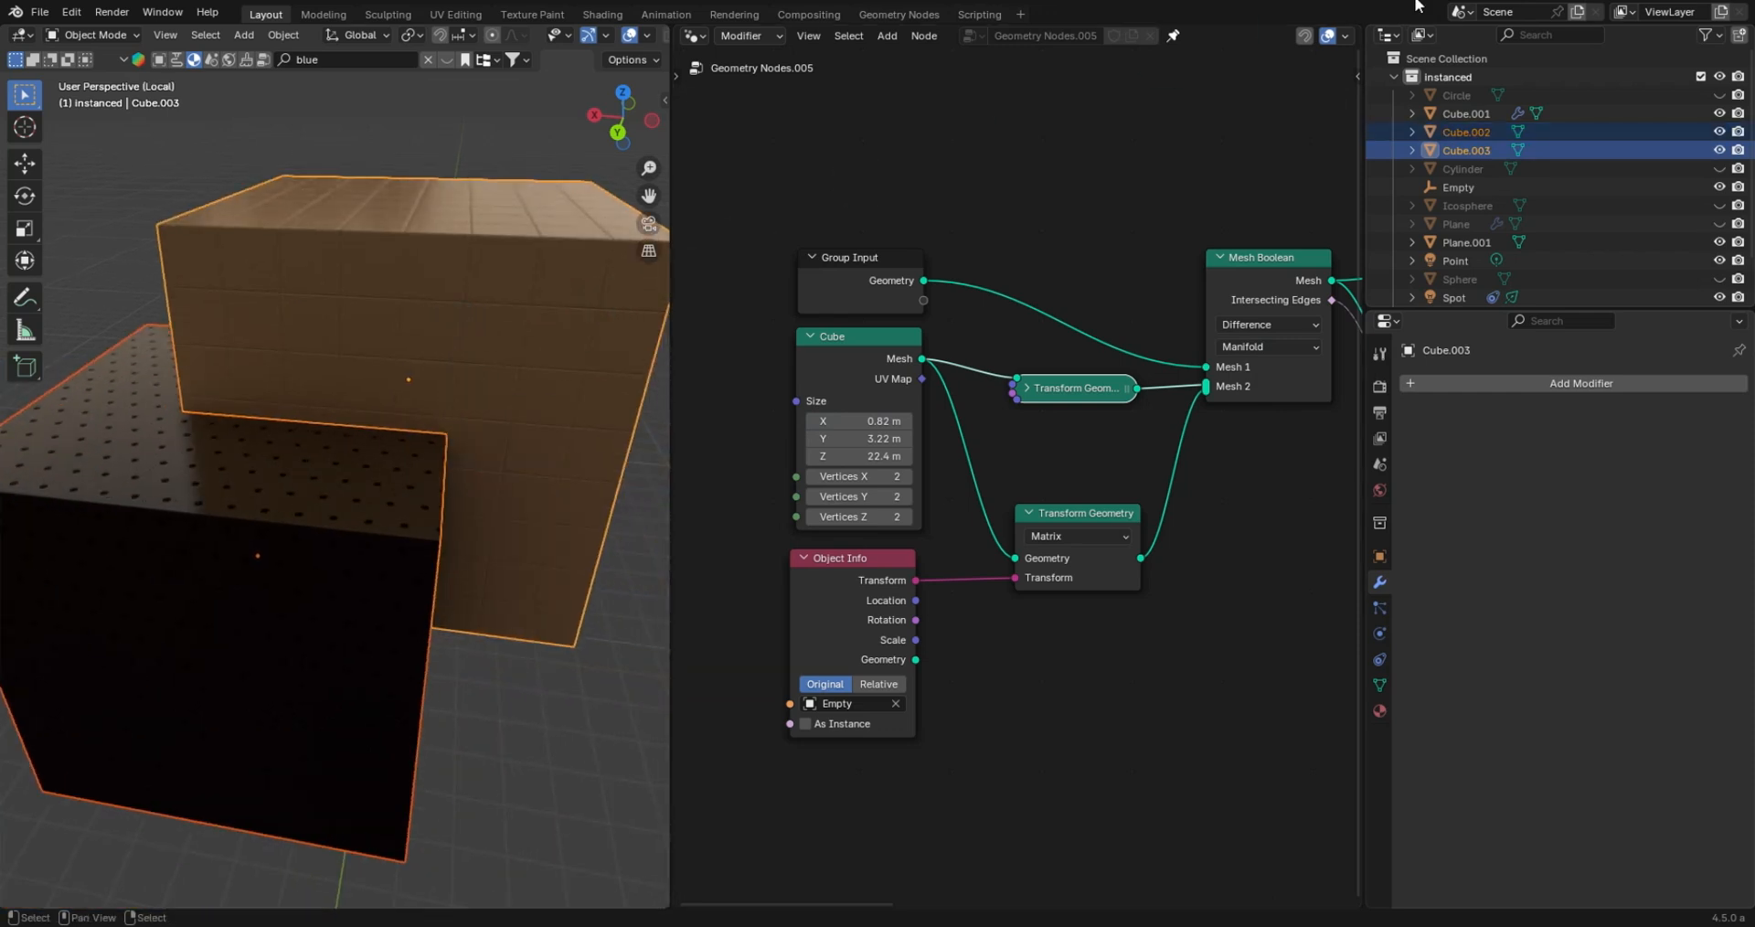
middle_drag(326, 521, 339, 529)
click(338, 529)
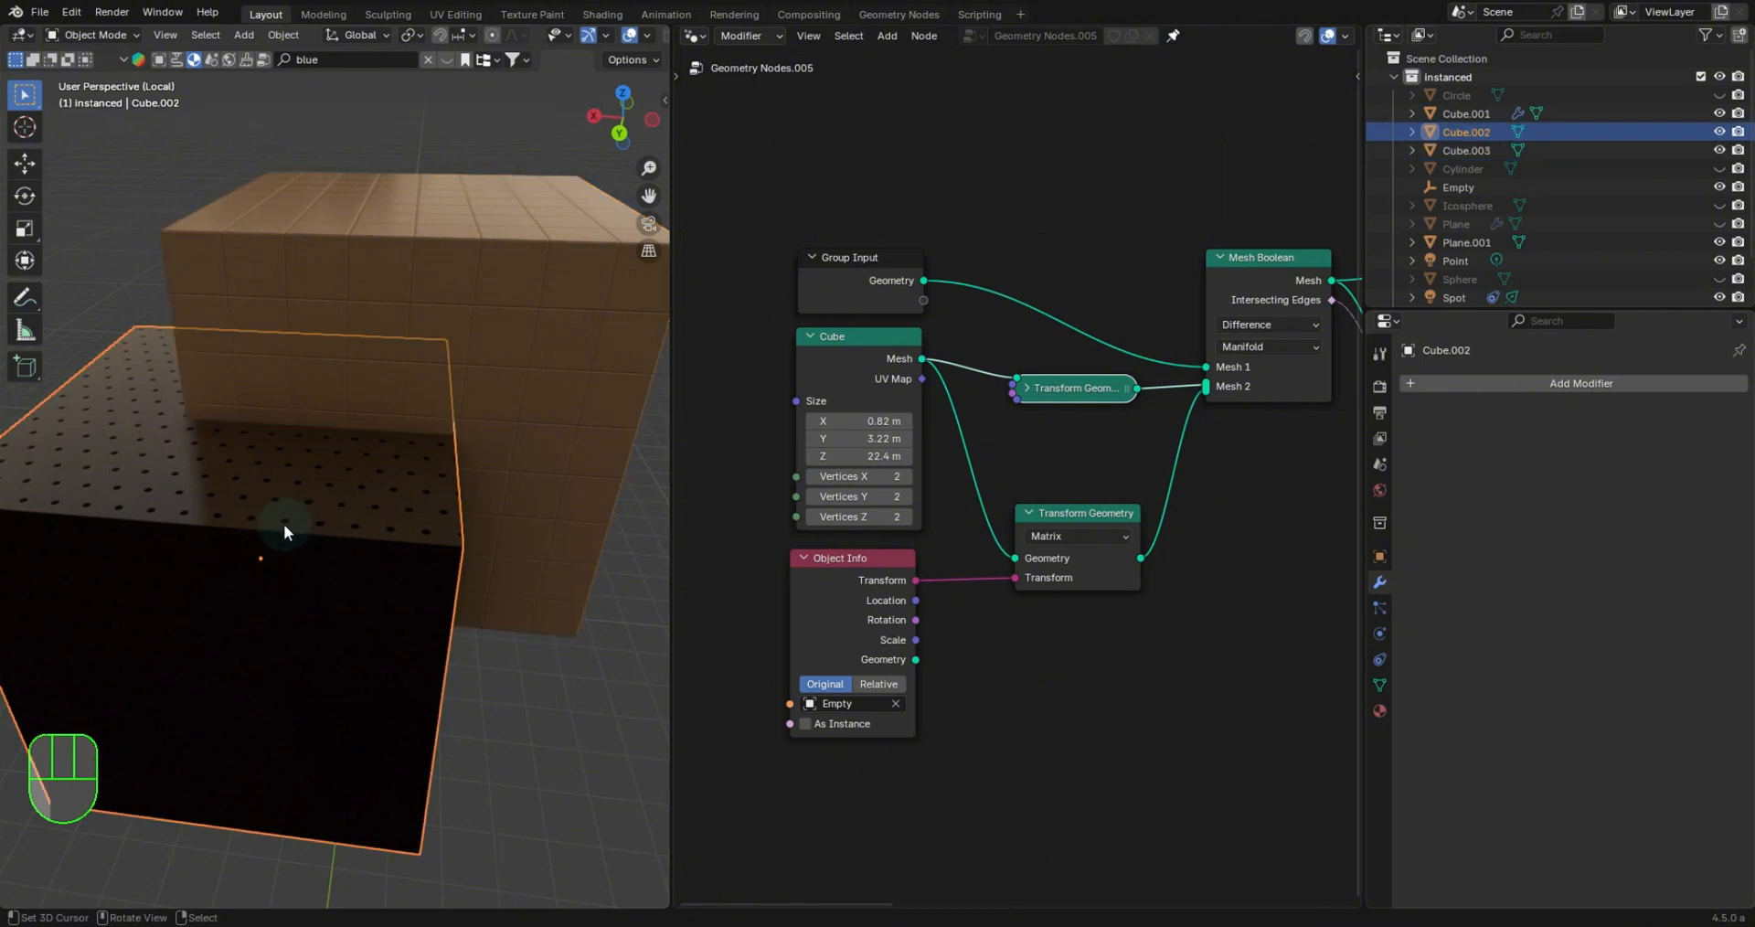
Add a Difference Boolean modifier to the dark perforated cube with the tan cube, Cube.003, as its cutter object.
click(1533, 382)
mouse_move(1483, 452)
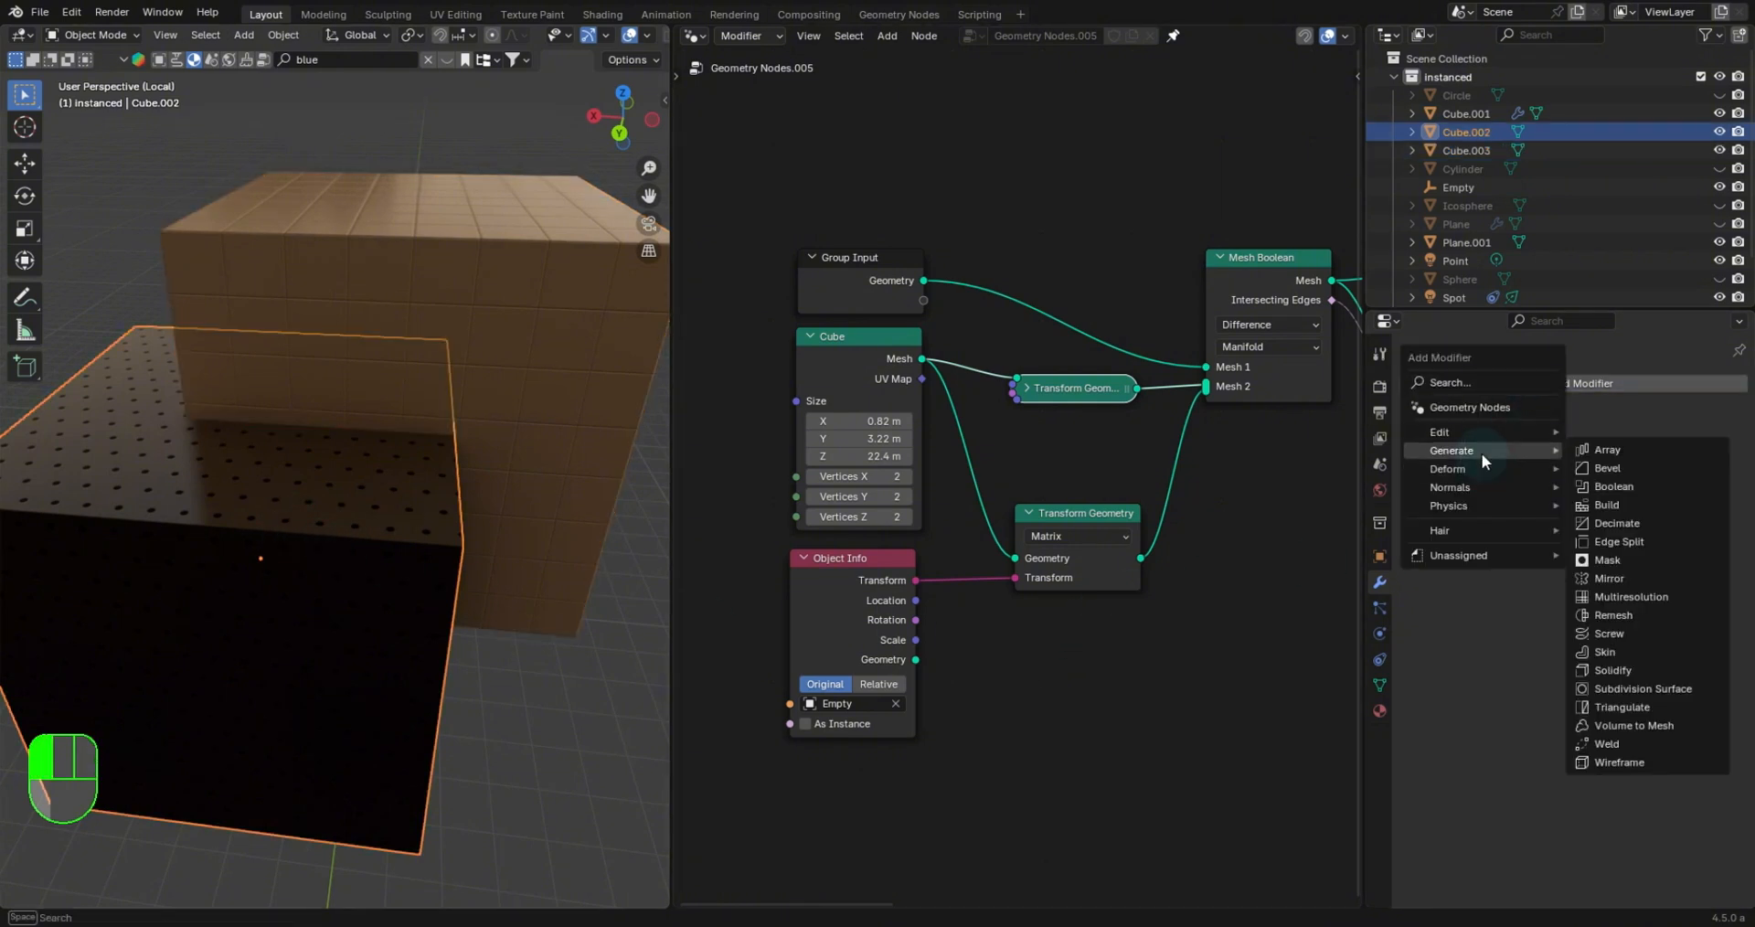
click(1611, 487)
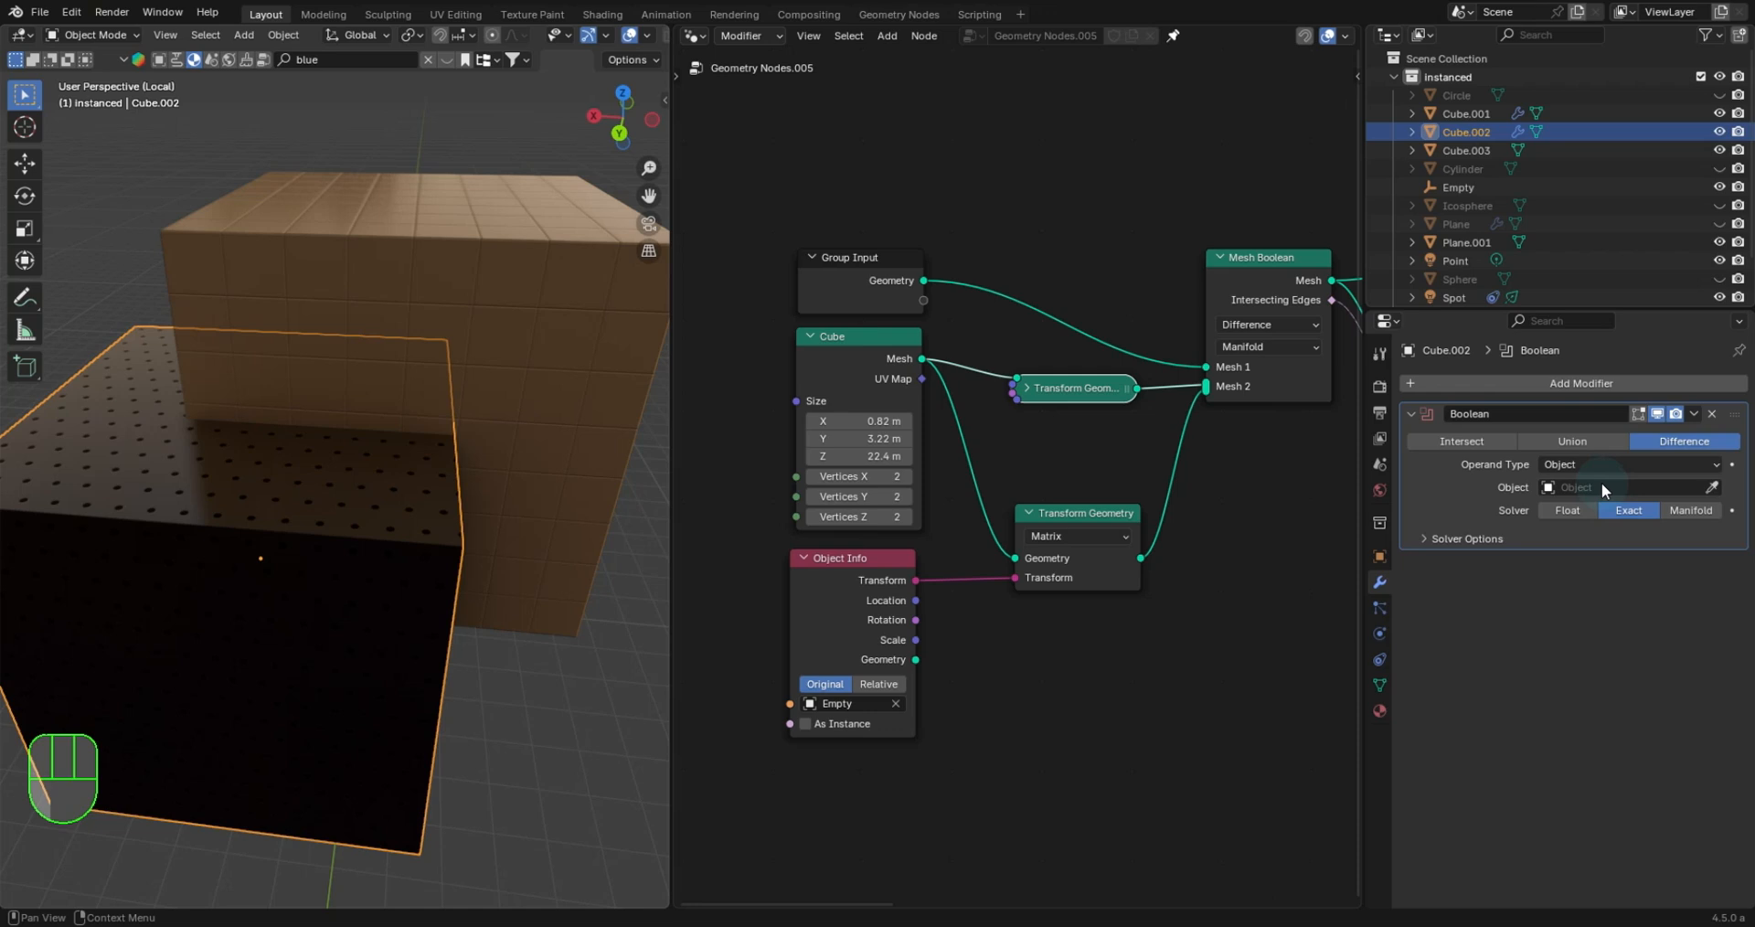
click(1712, 487)
click(552, 217)
middle_drag(570, 348, 530, 413)
scroll(549, 558, up, 3)
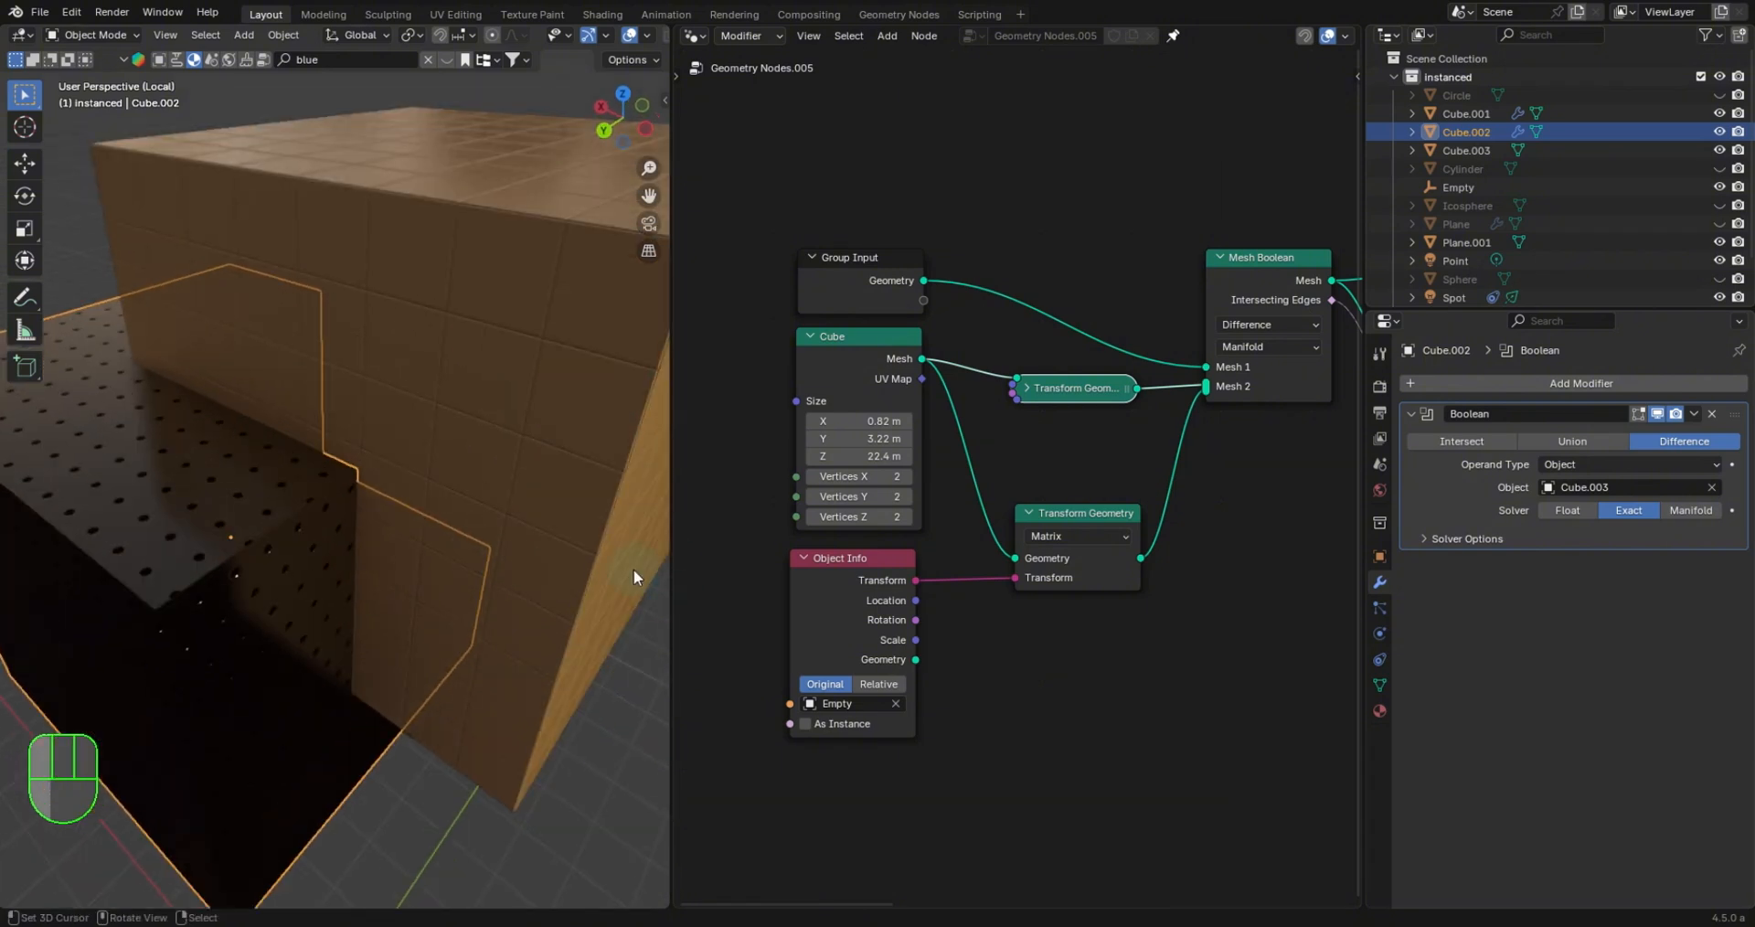
Compare the Manifold and Float solvers in the Boolean modifier and settle on Manifold.
click(1690, 510)
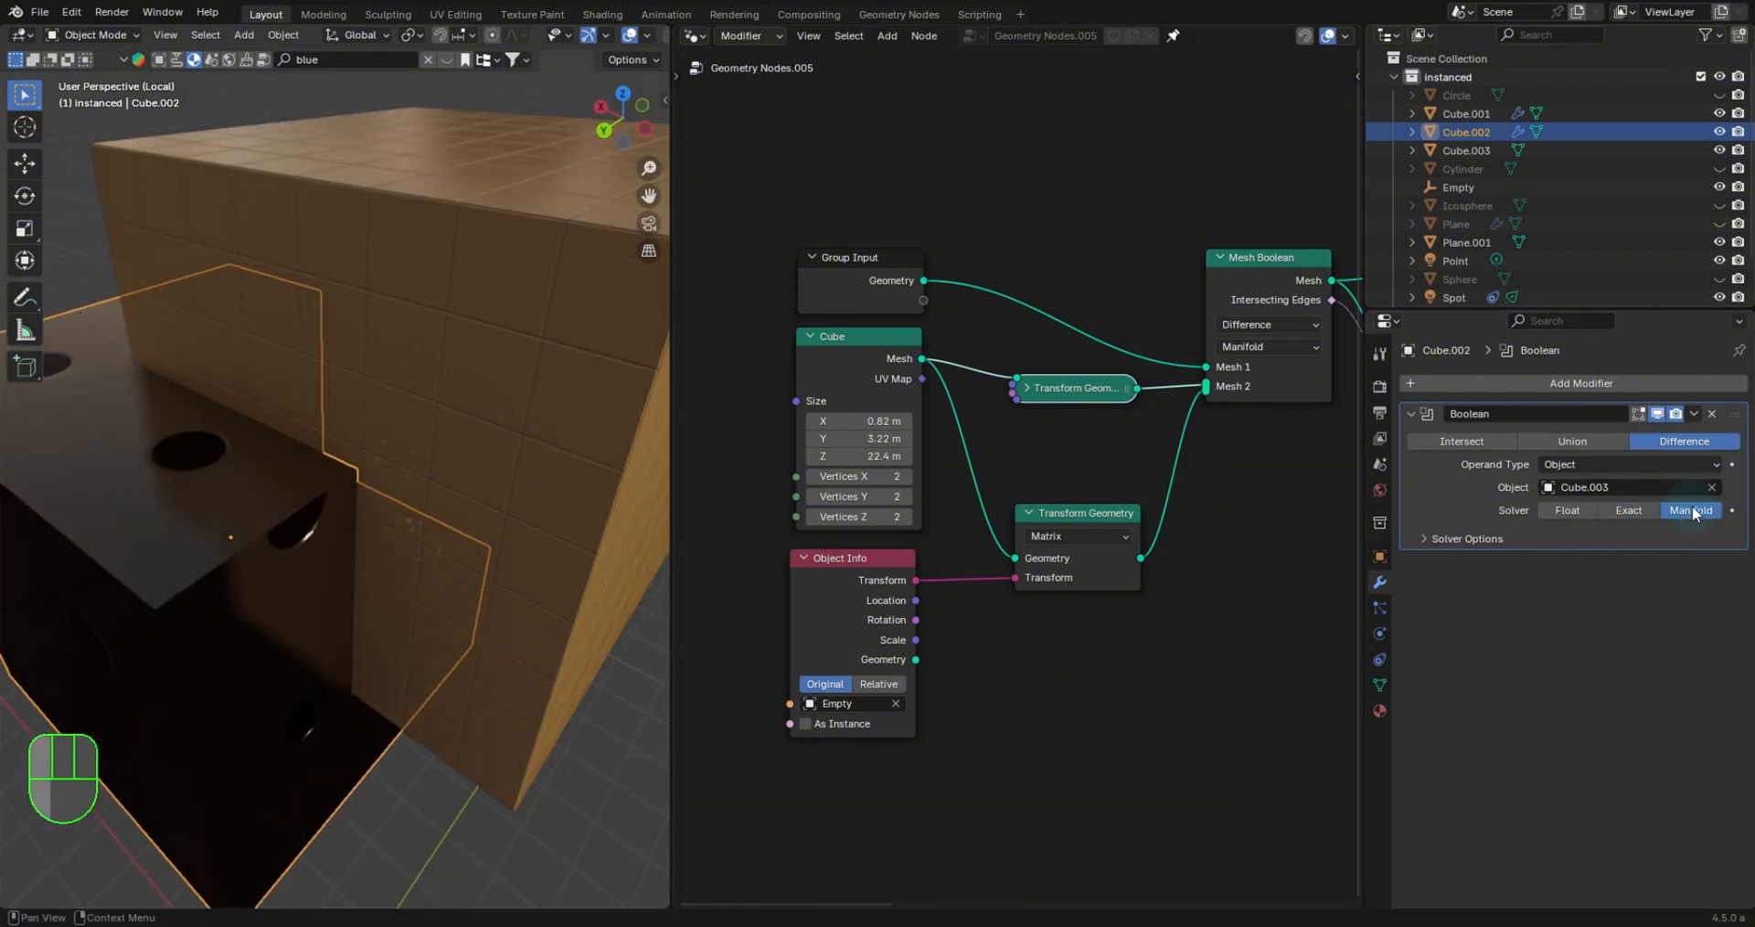
click(1581, 512)
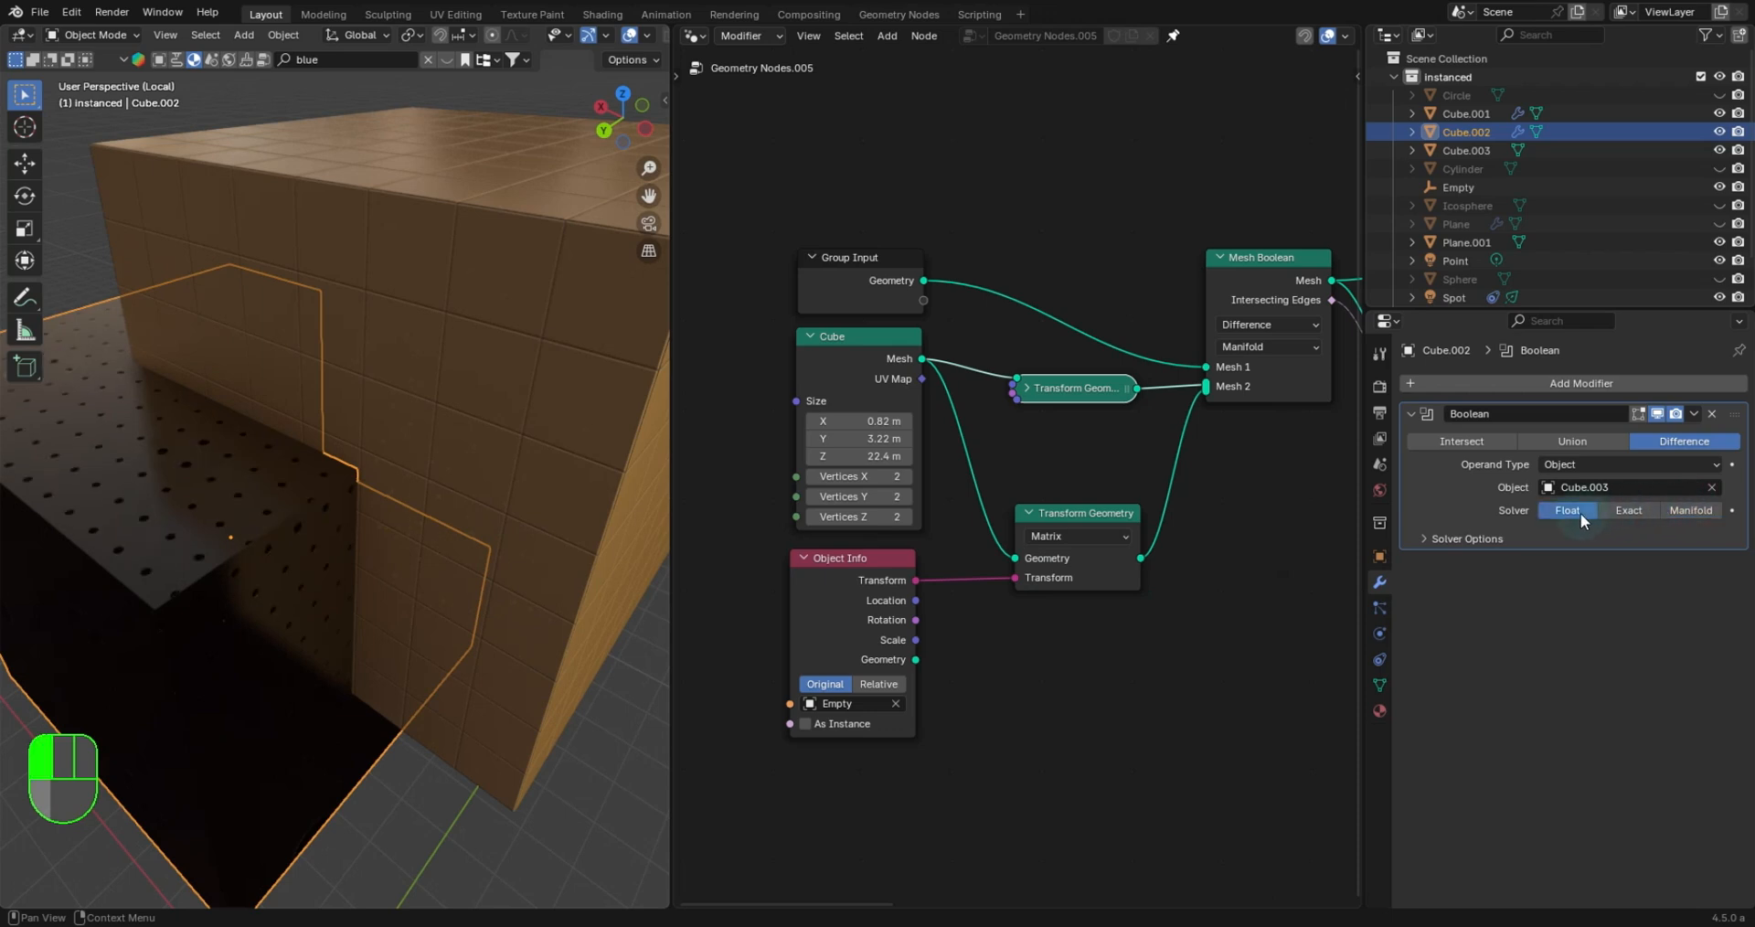
click(1687, 508)
middle_drag(599, 325, 479, 276)
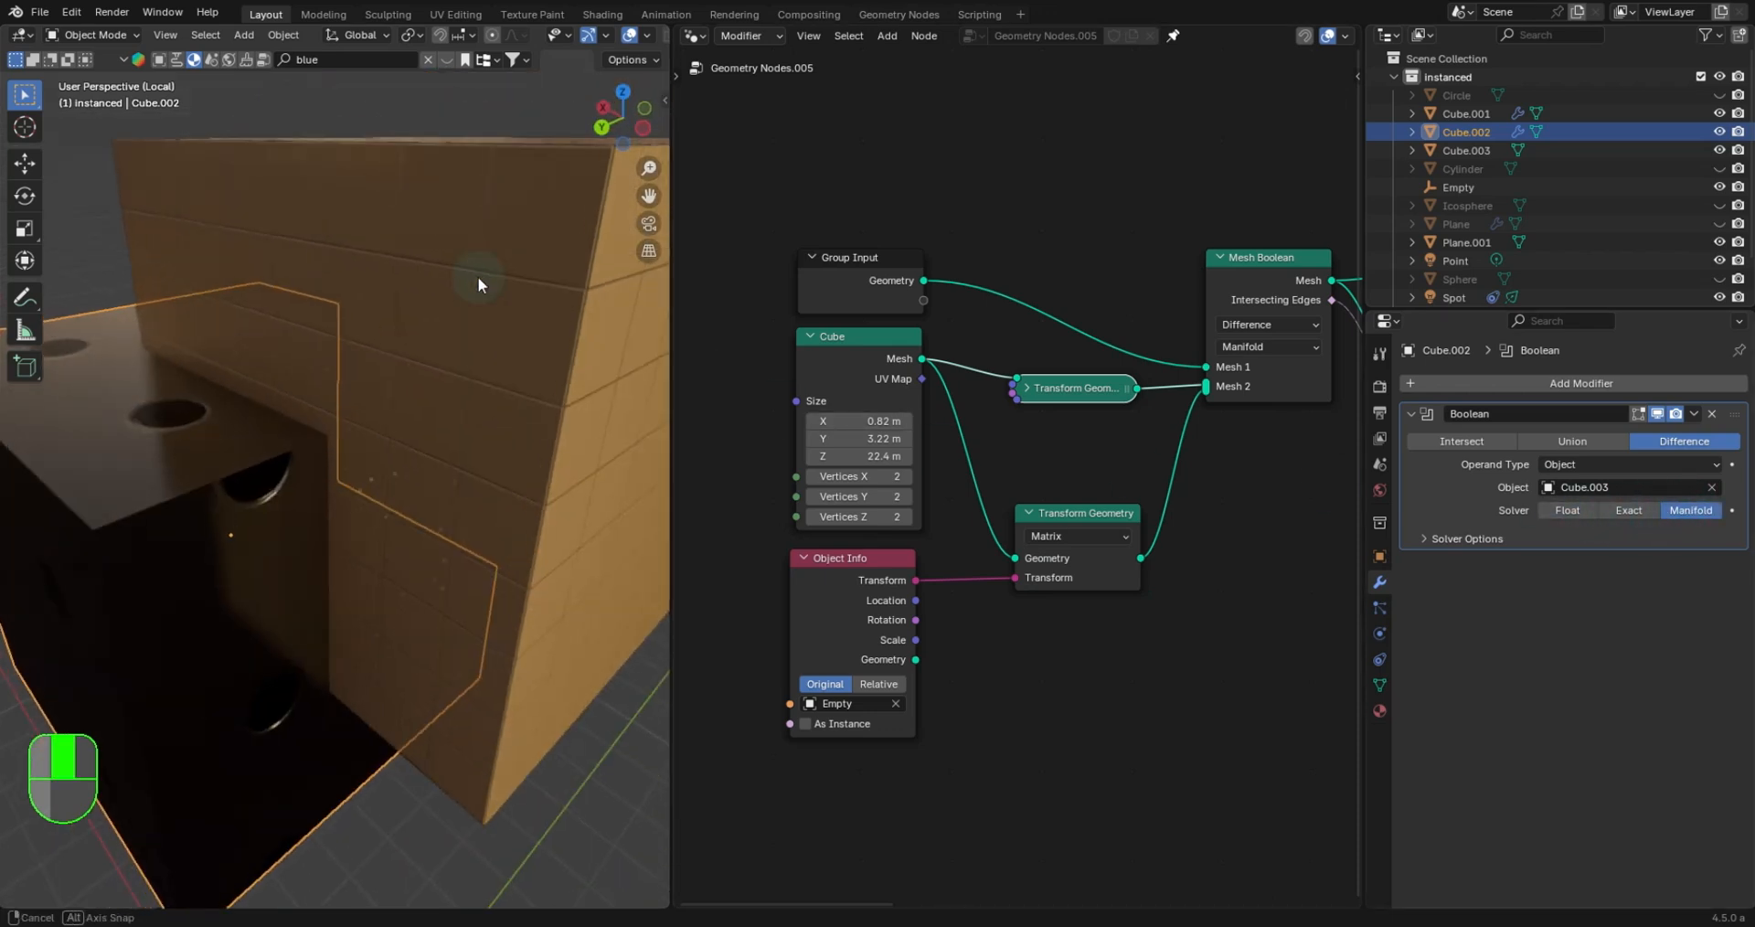
Select the tan cutter cube and expand the Viewport Display section of its object properties.
click(528, 255)
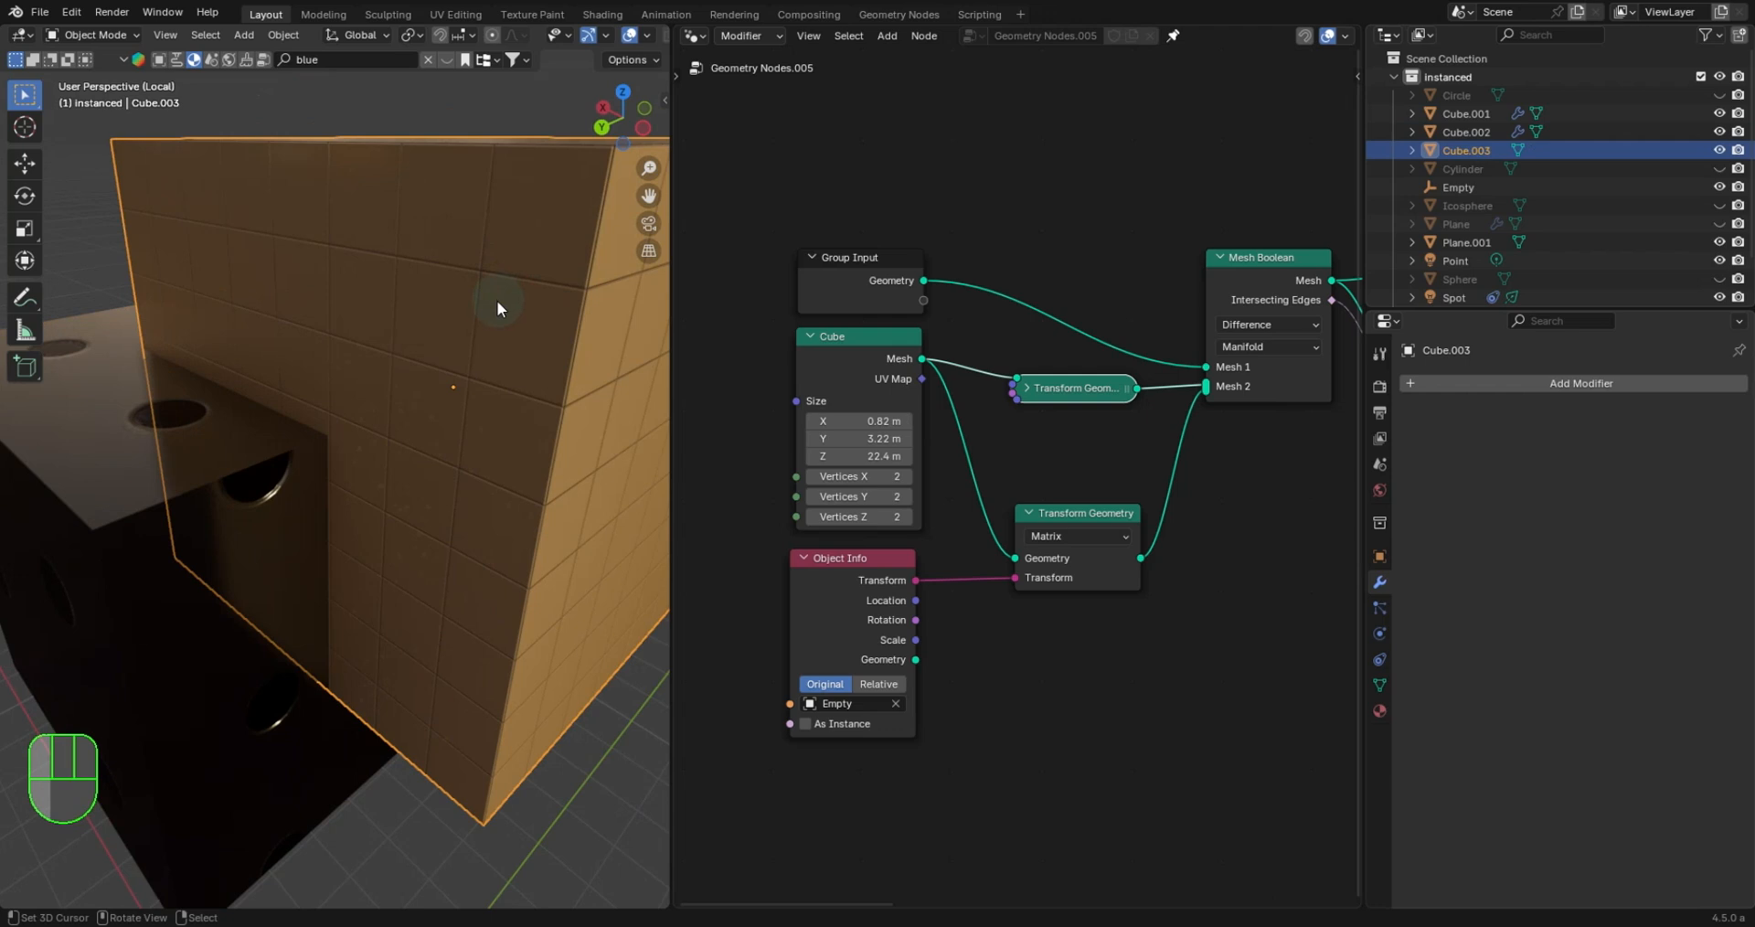
middle_drag(496, 300, 435, 176)
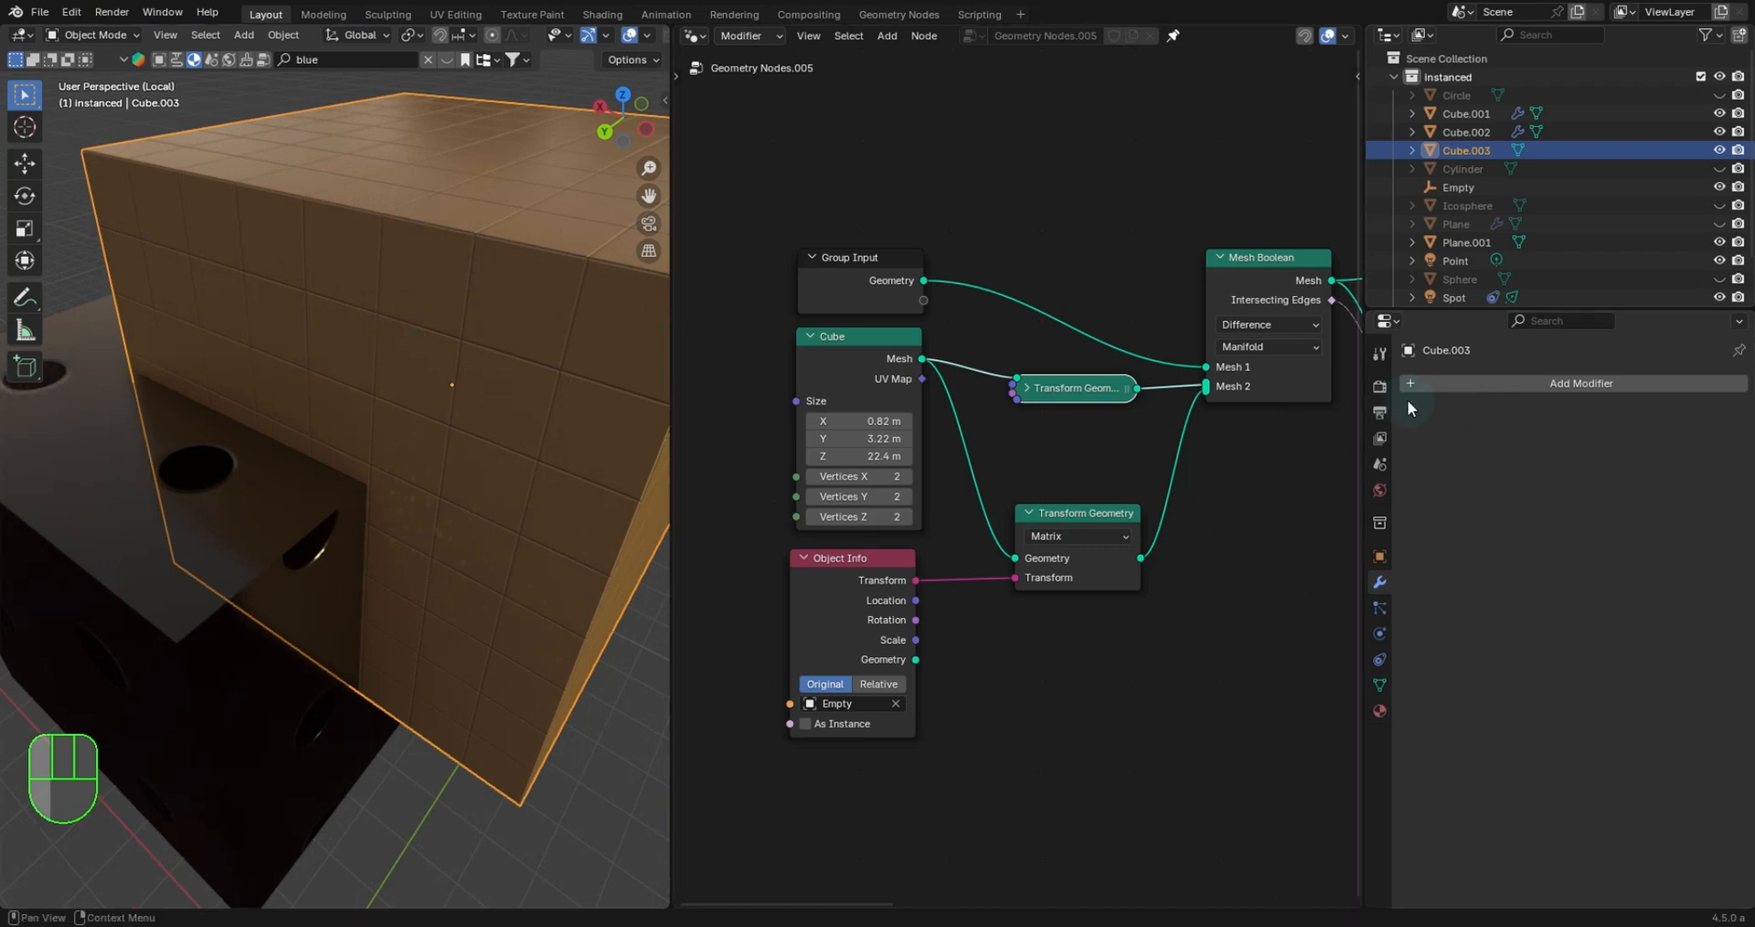
click(221, 532)
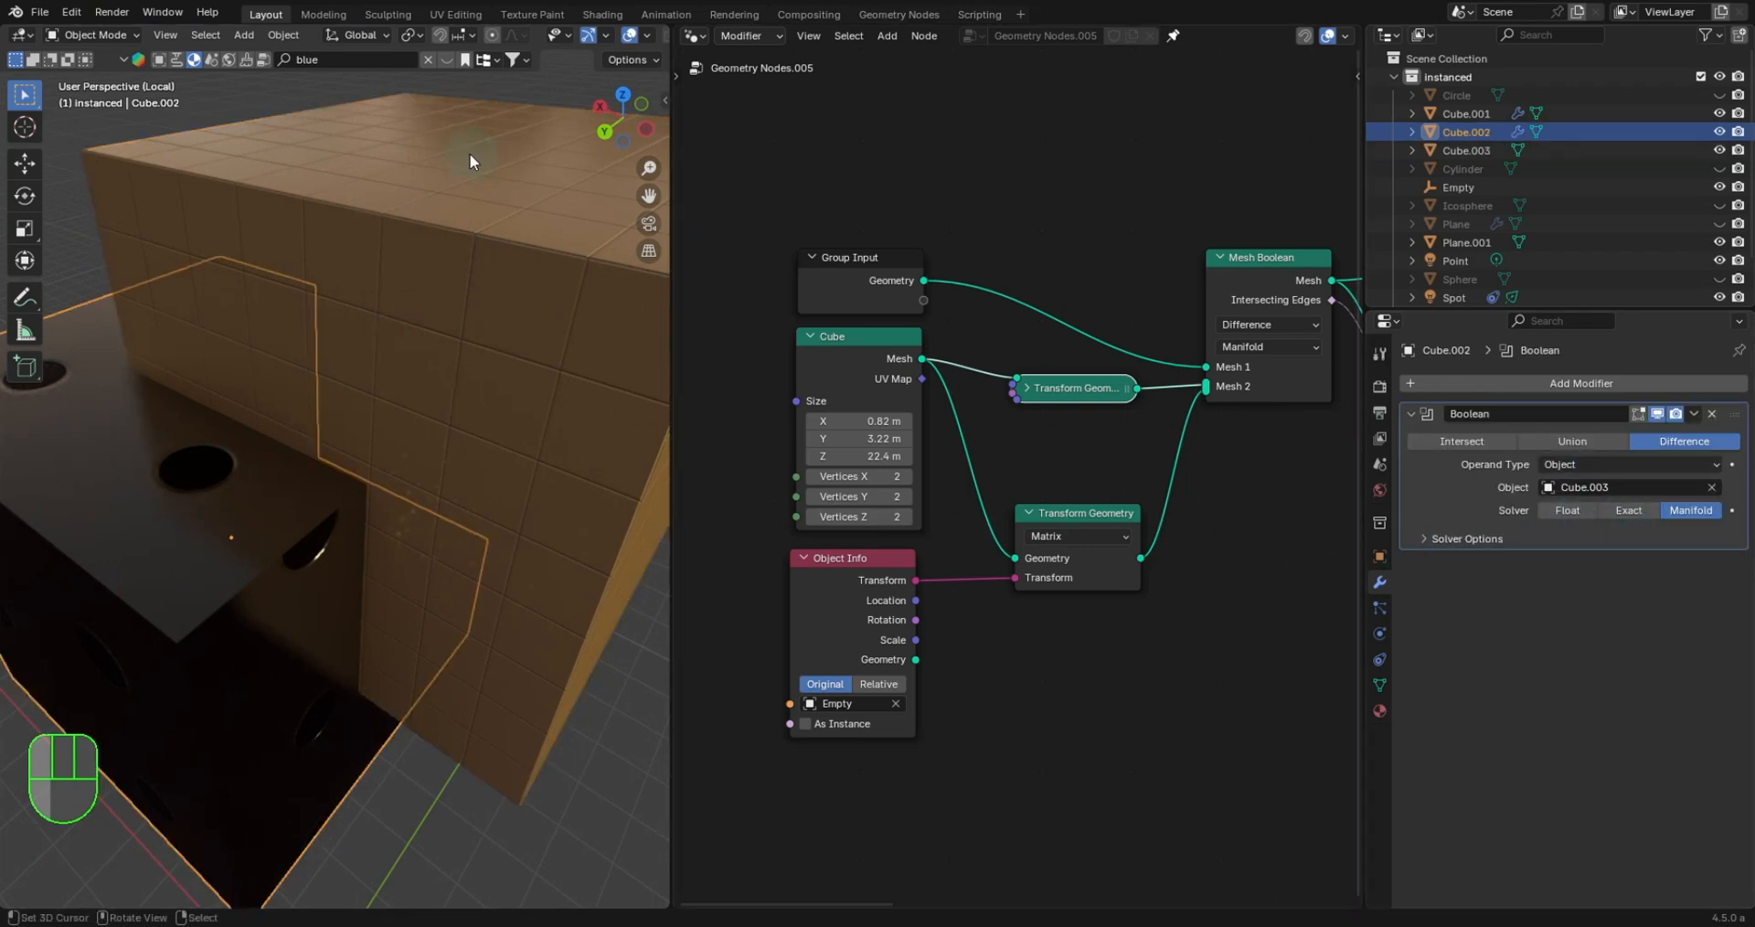
click(459, 200)
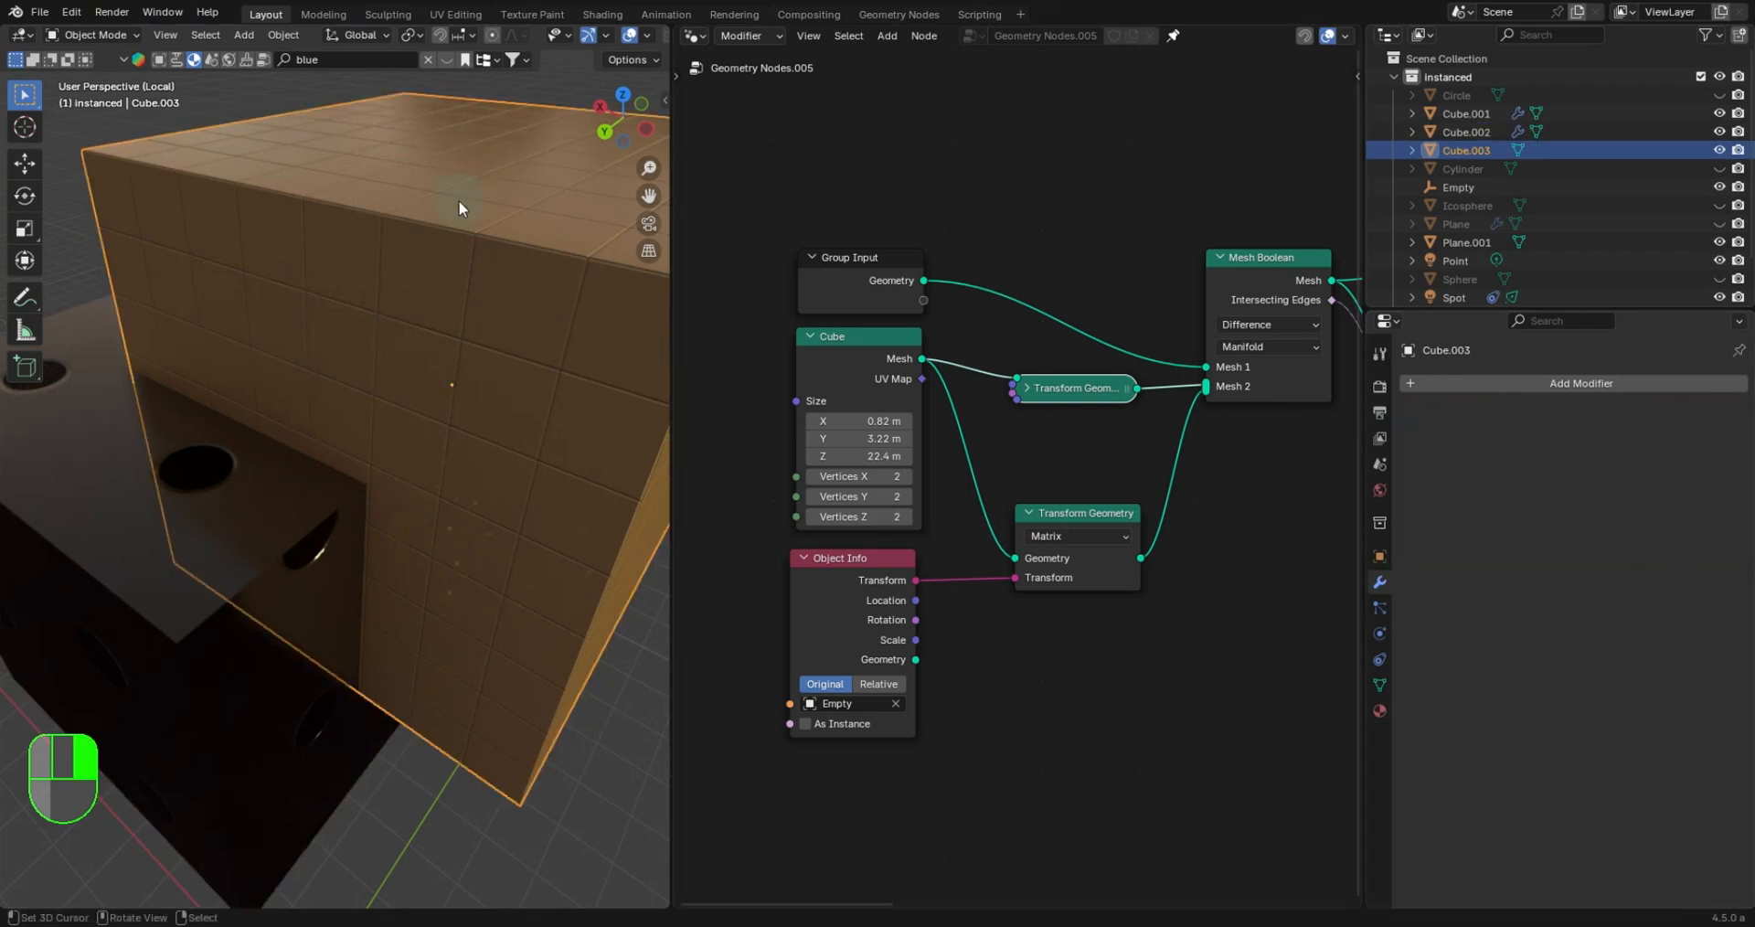
click(1380, 556)
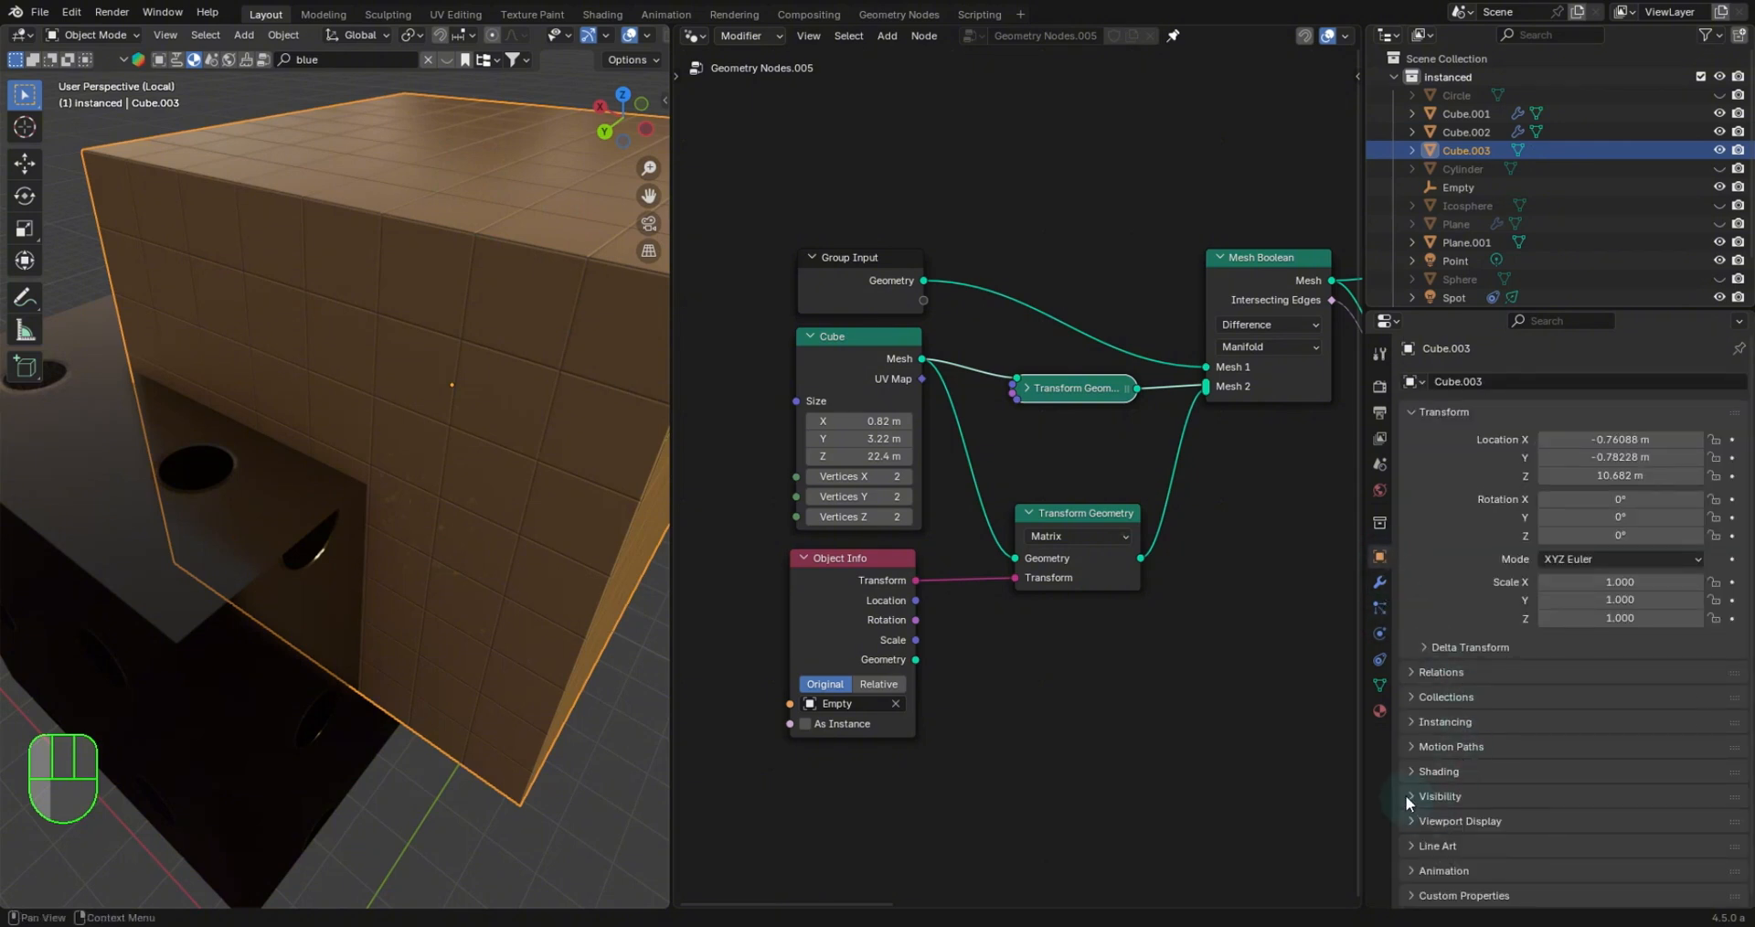
click(1409, 797)
scroll(1522, 713, down, 5)
click(1421, 573)
click(1411, 815)
scroll(1565, 731, down, 5)
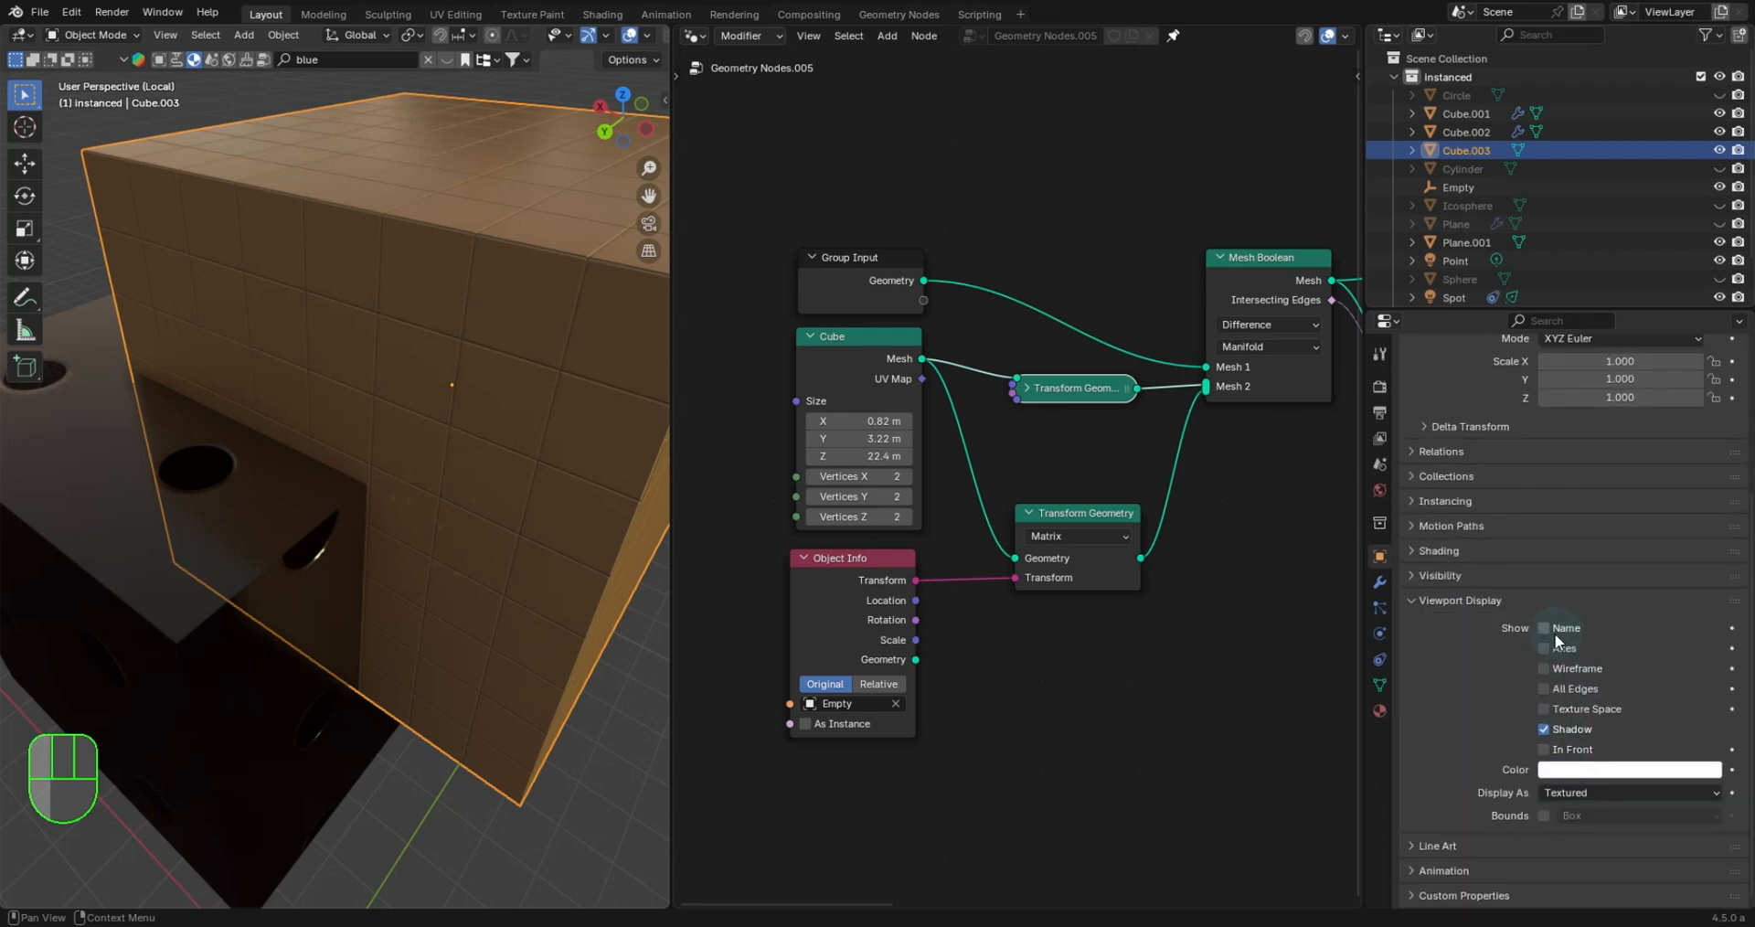
Set the tan cutter cube to display as Wire in the viewport.
click(1545, 670)
click(1546, 670)
click(1441, 574)
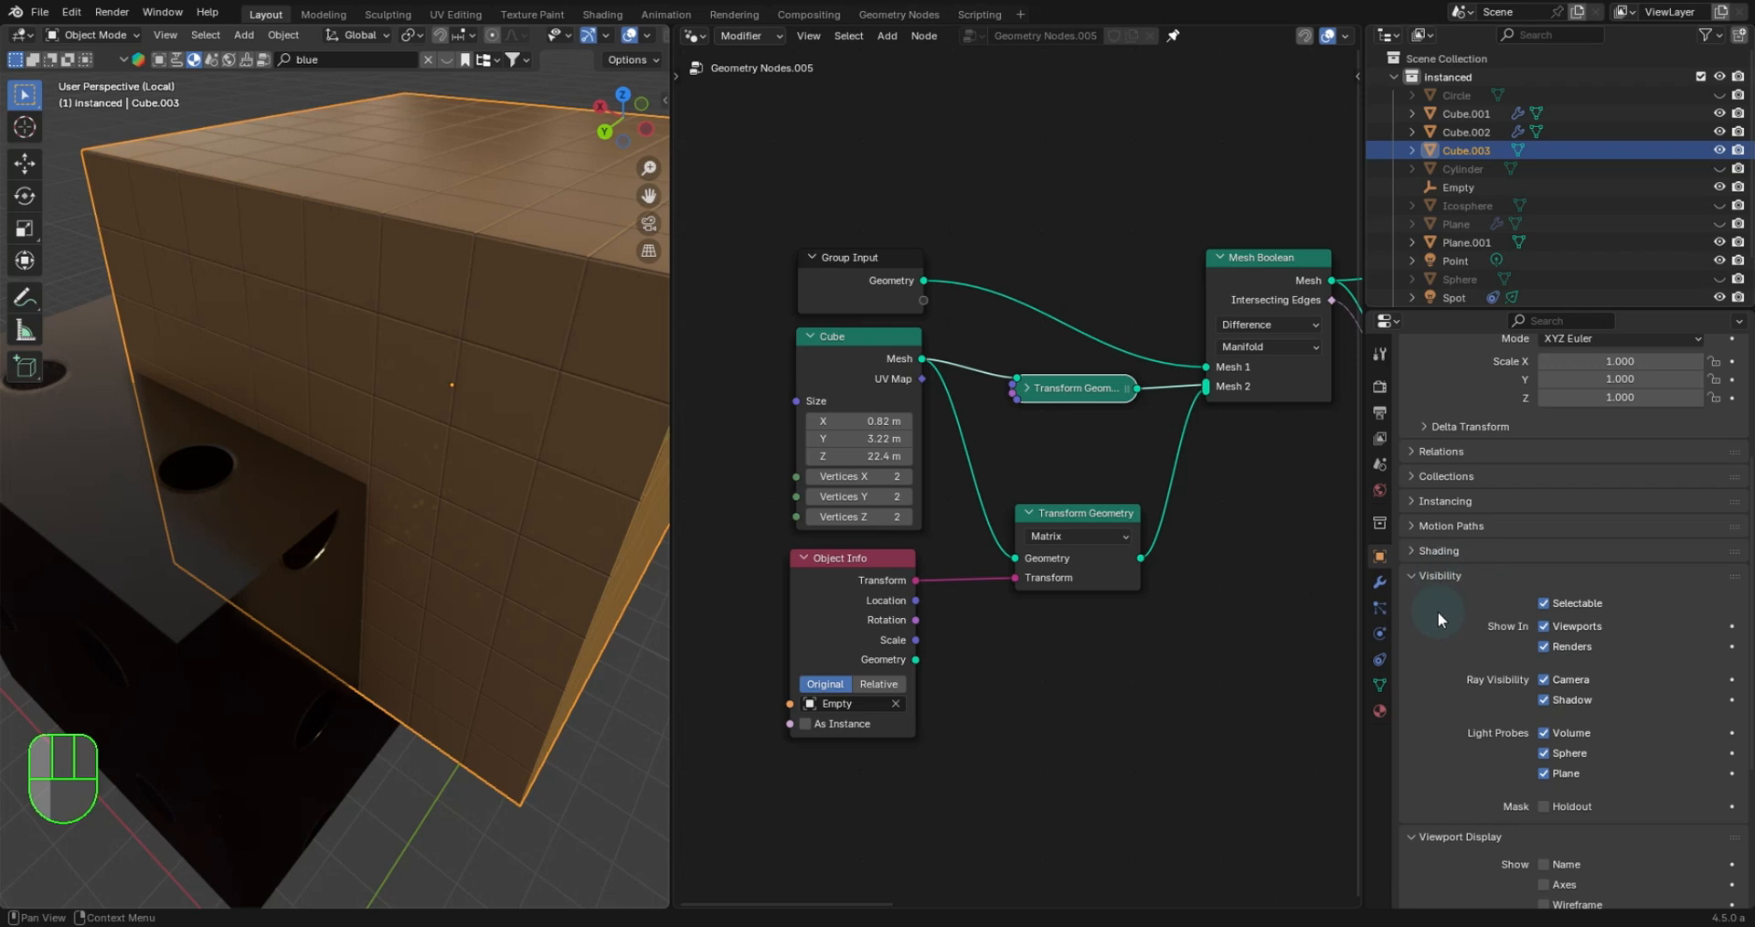
scroll(1478, 627, down, 5)
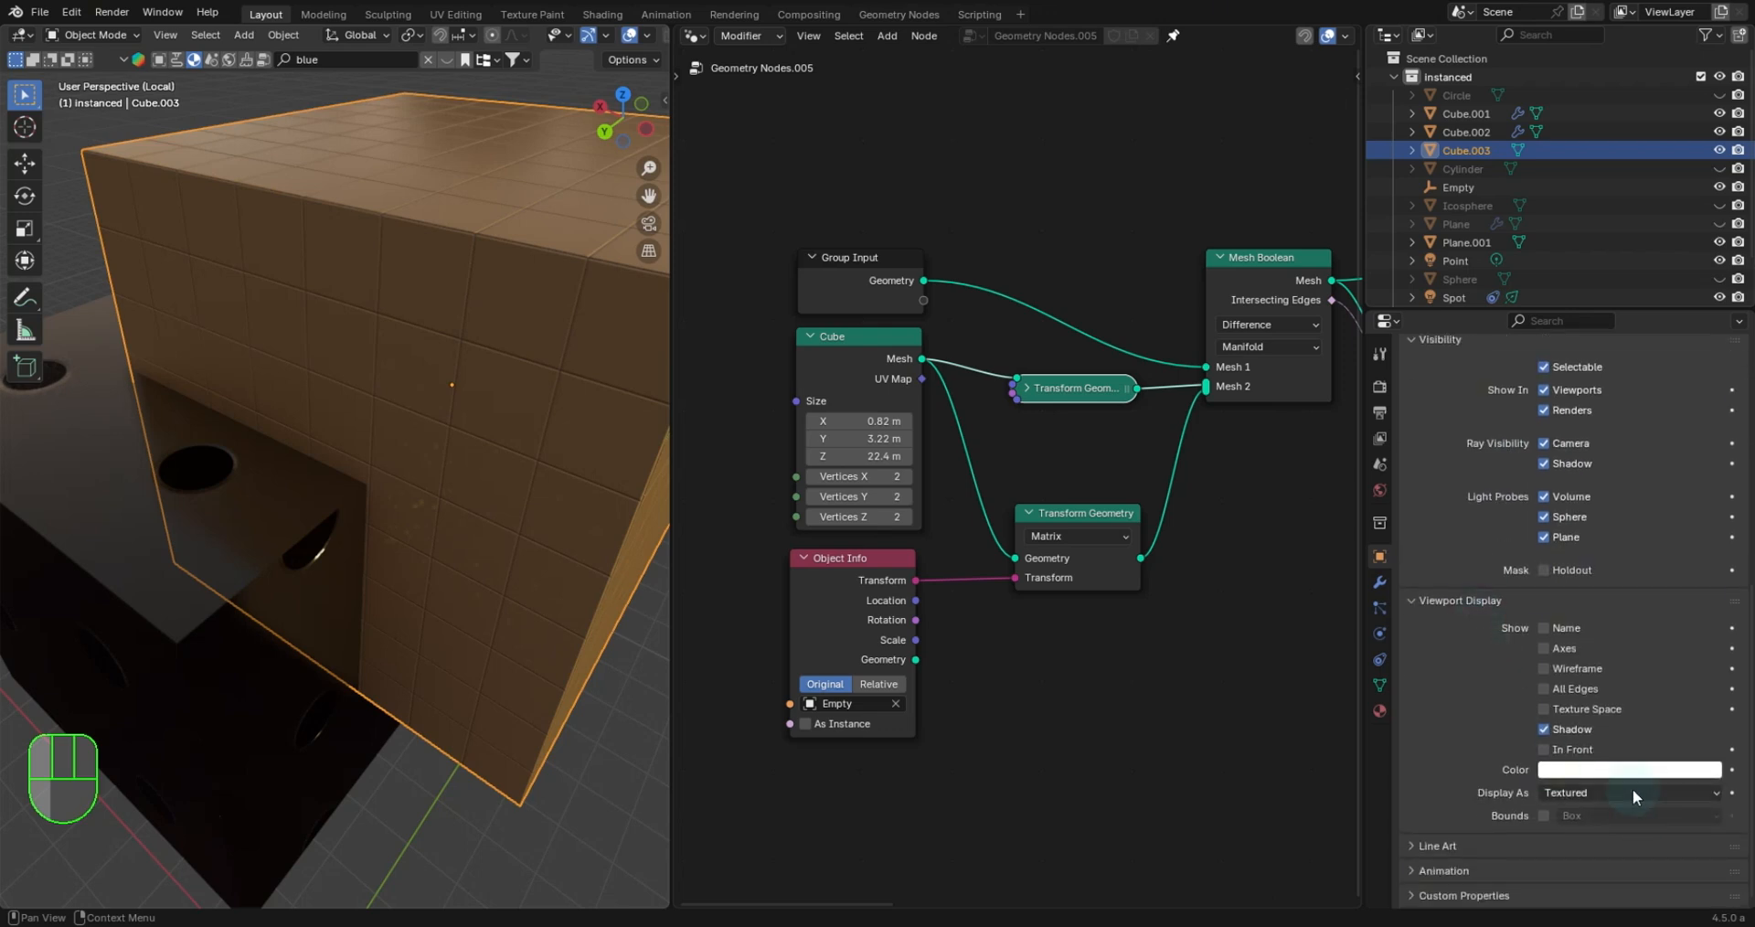
click(1632, 791)
click(1597, 832)
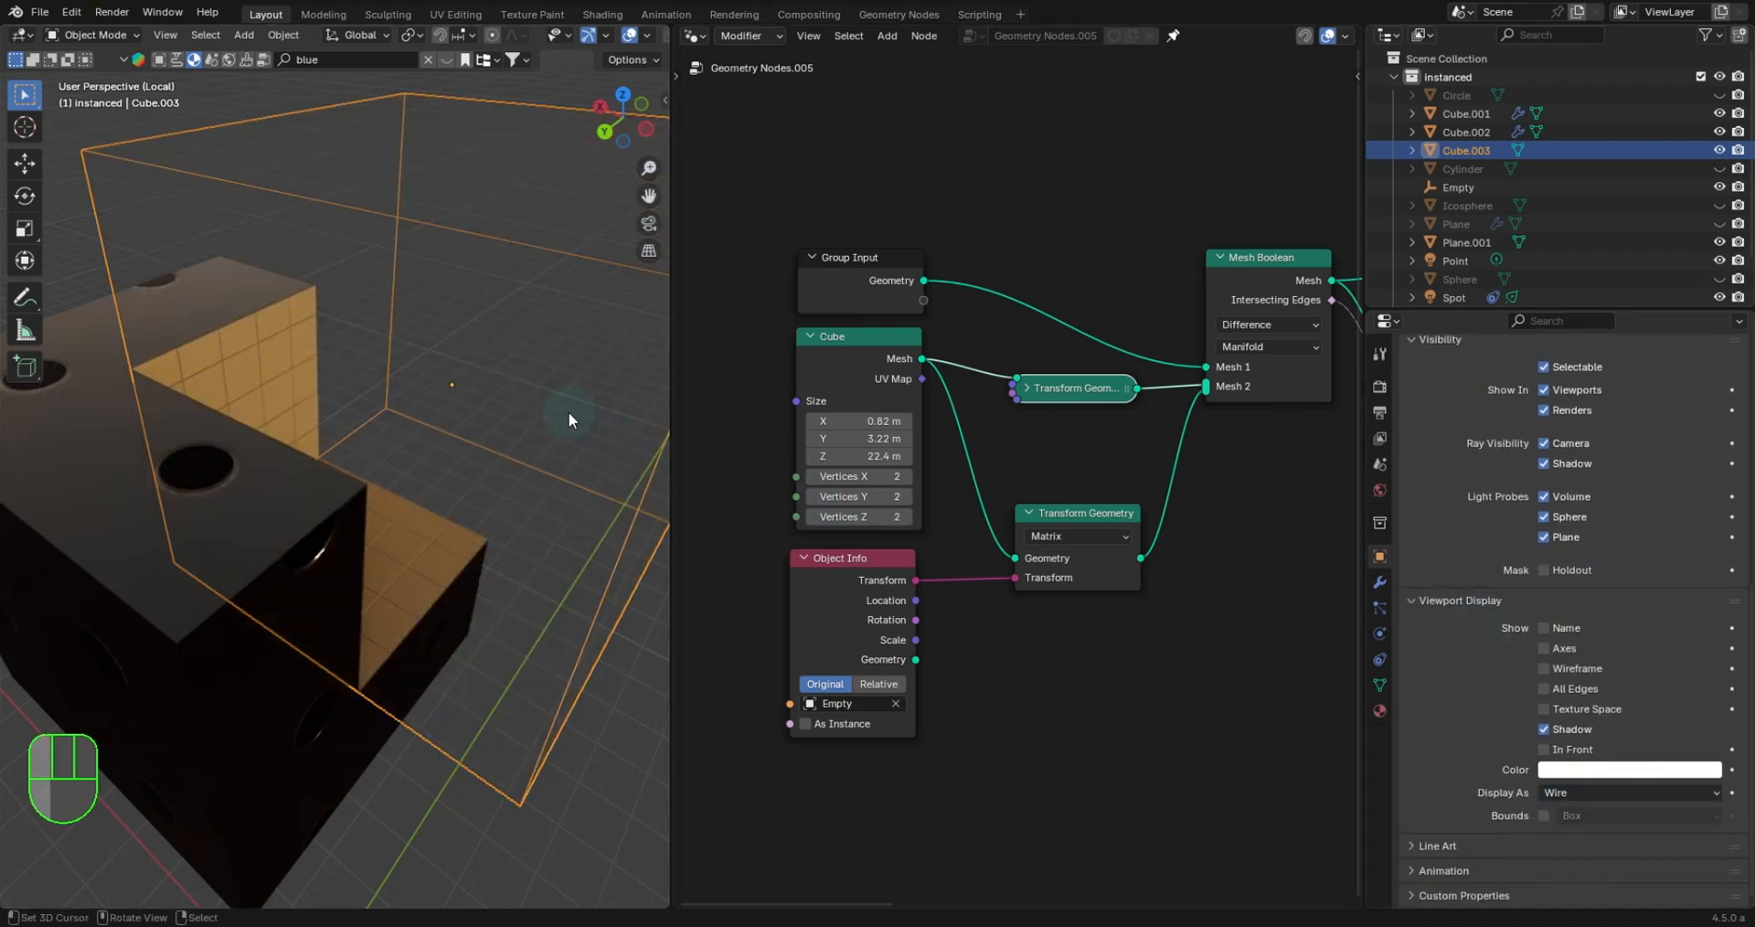
middle_drag(568, 411, 398, 391)
scroll(397, 391, up, 4)
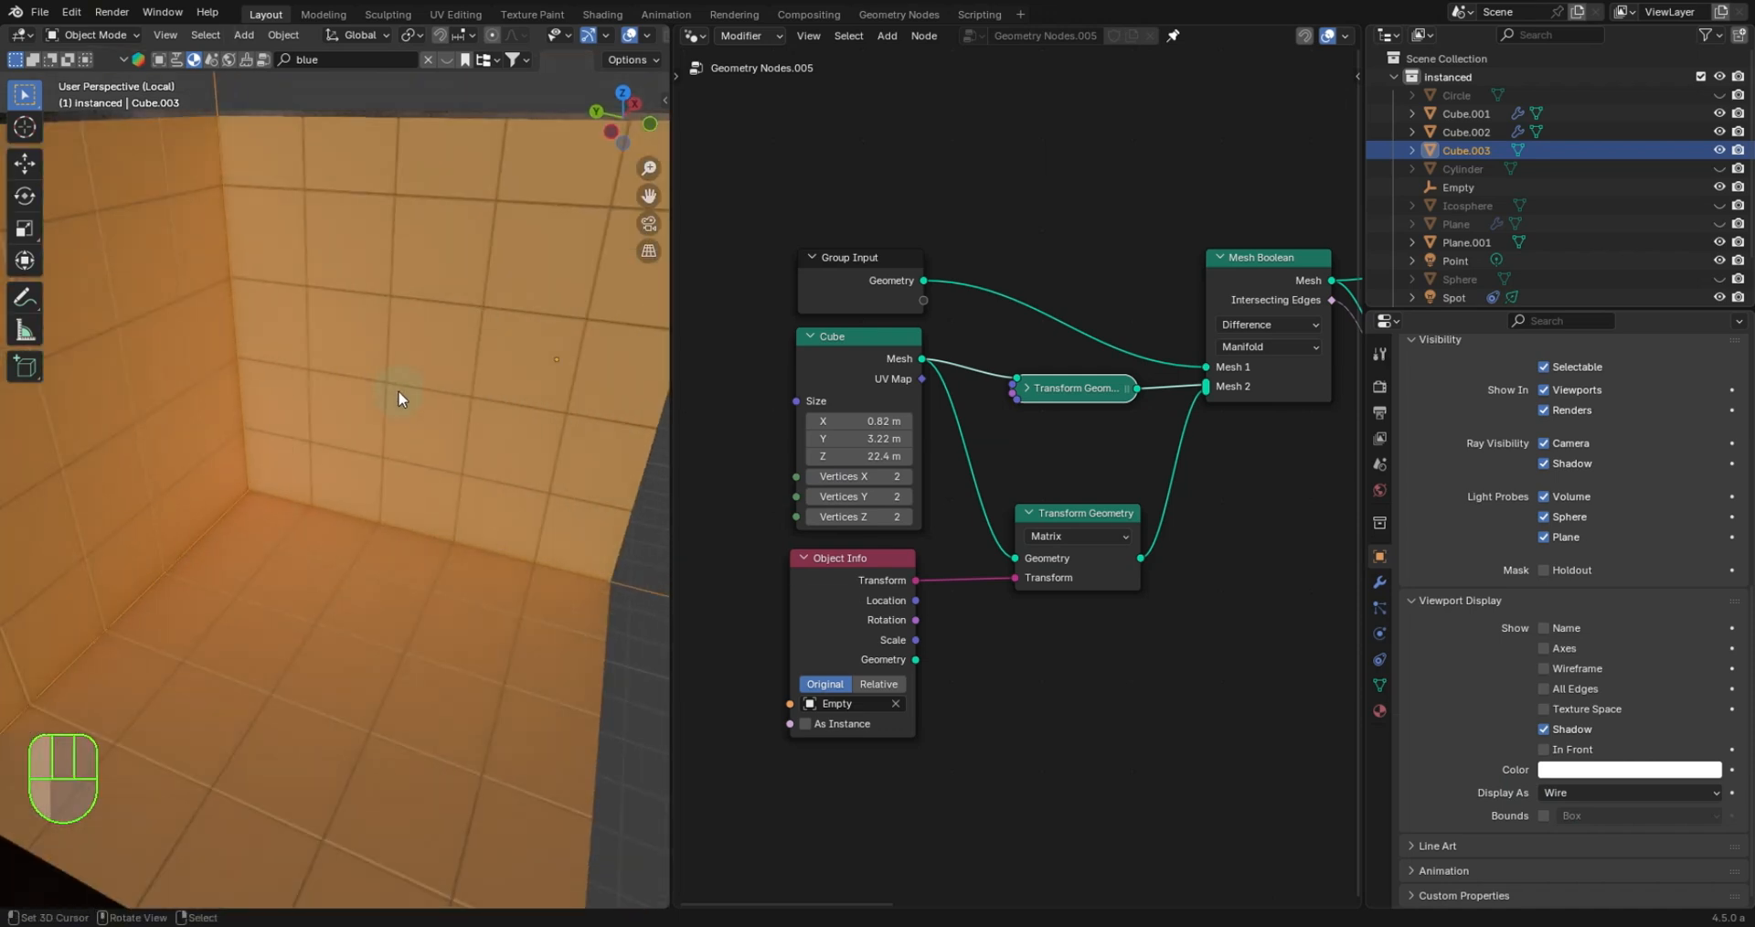
scroll(380, 329, down, 4)
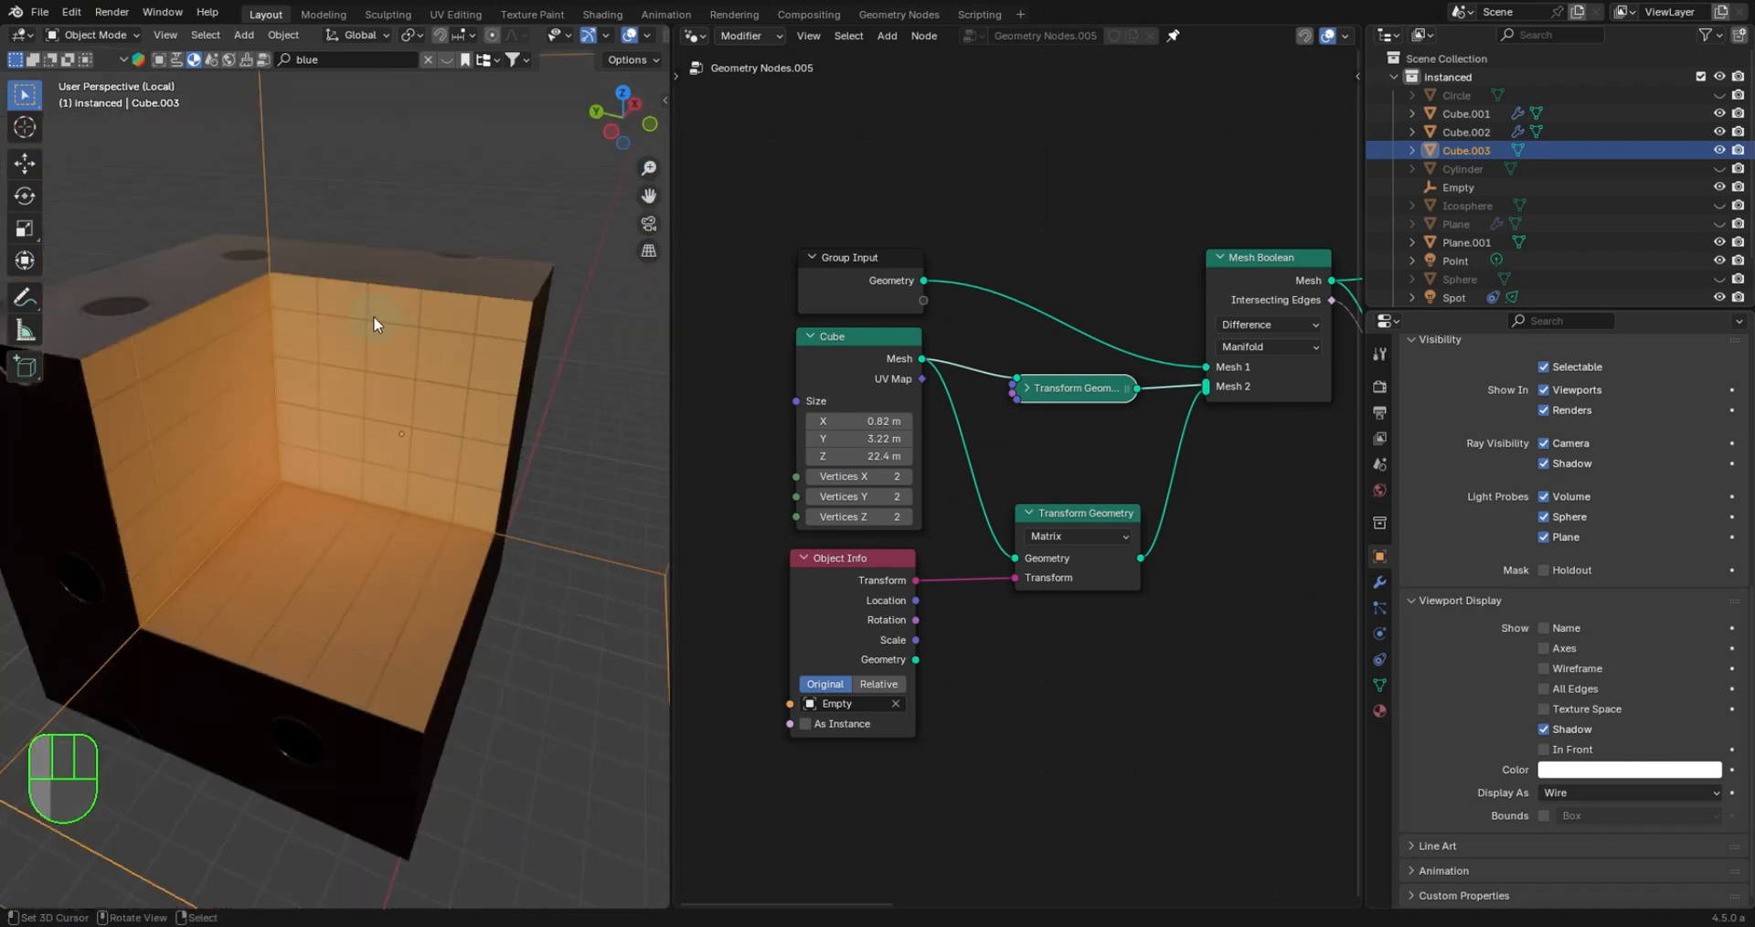
middle_drag(360, 262, 425, 353)
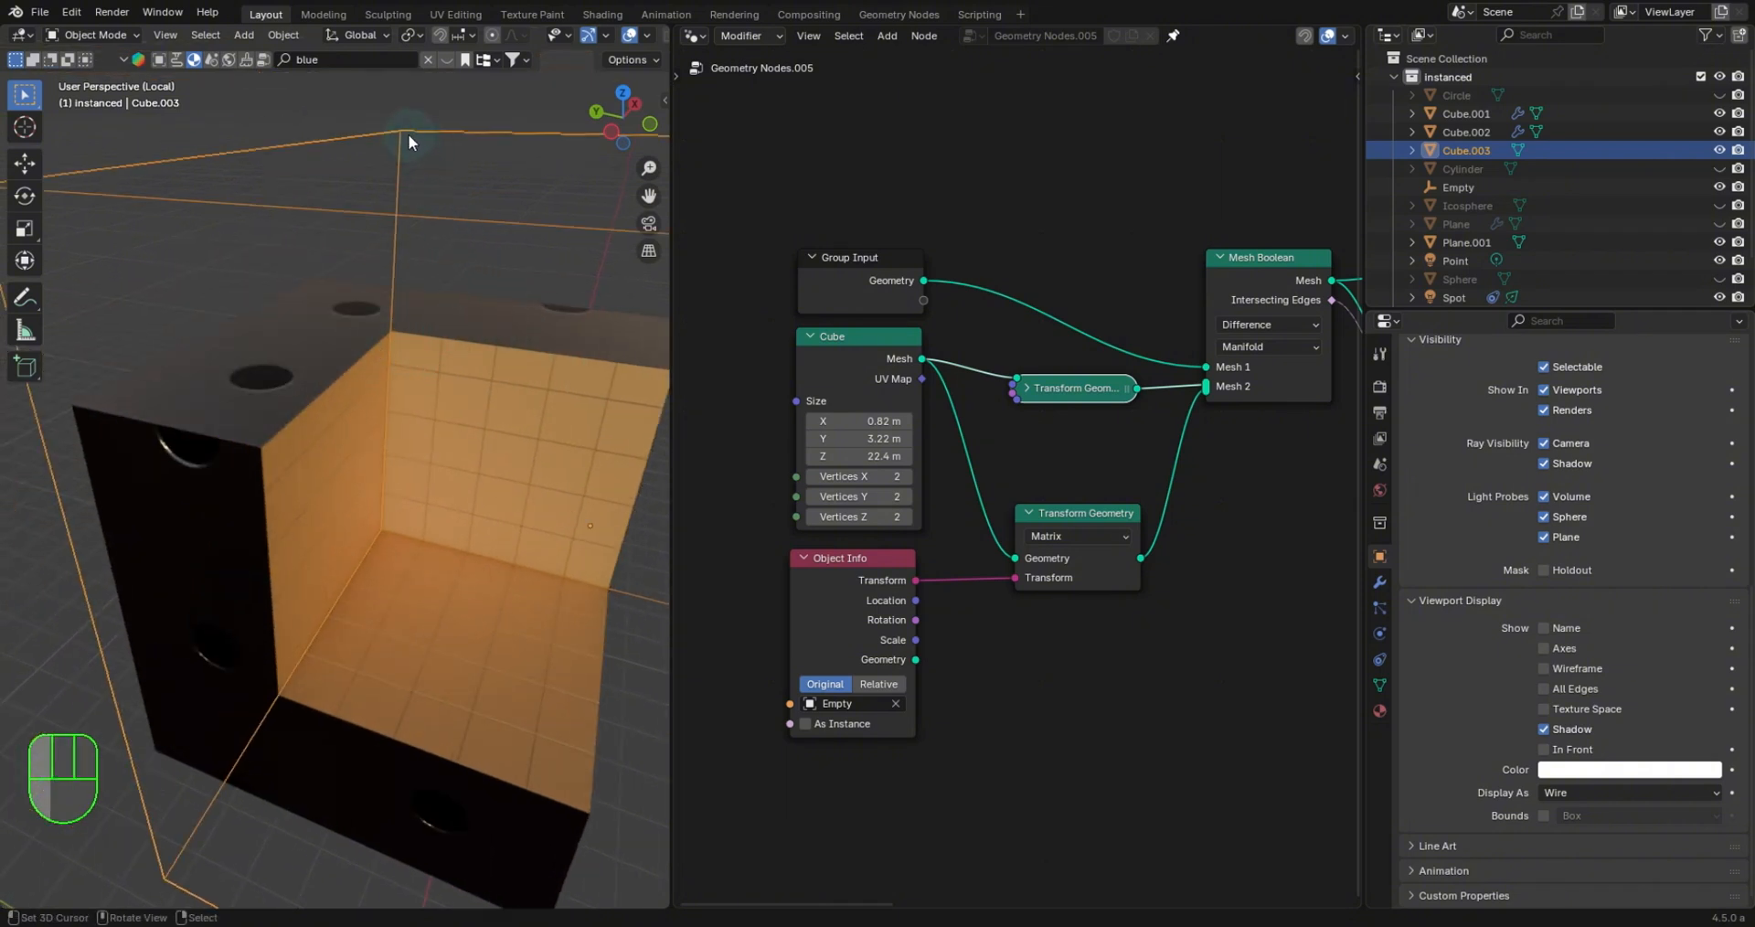
Bevel the cutter cube's vertical edge inside the dark cube with 15 segments and an offset of about 0.61 m.
key(Tab)
click(403, 190)
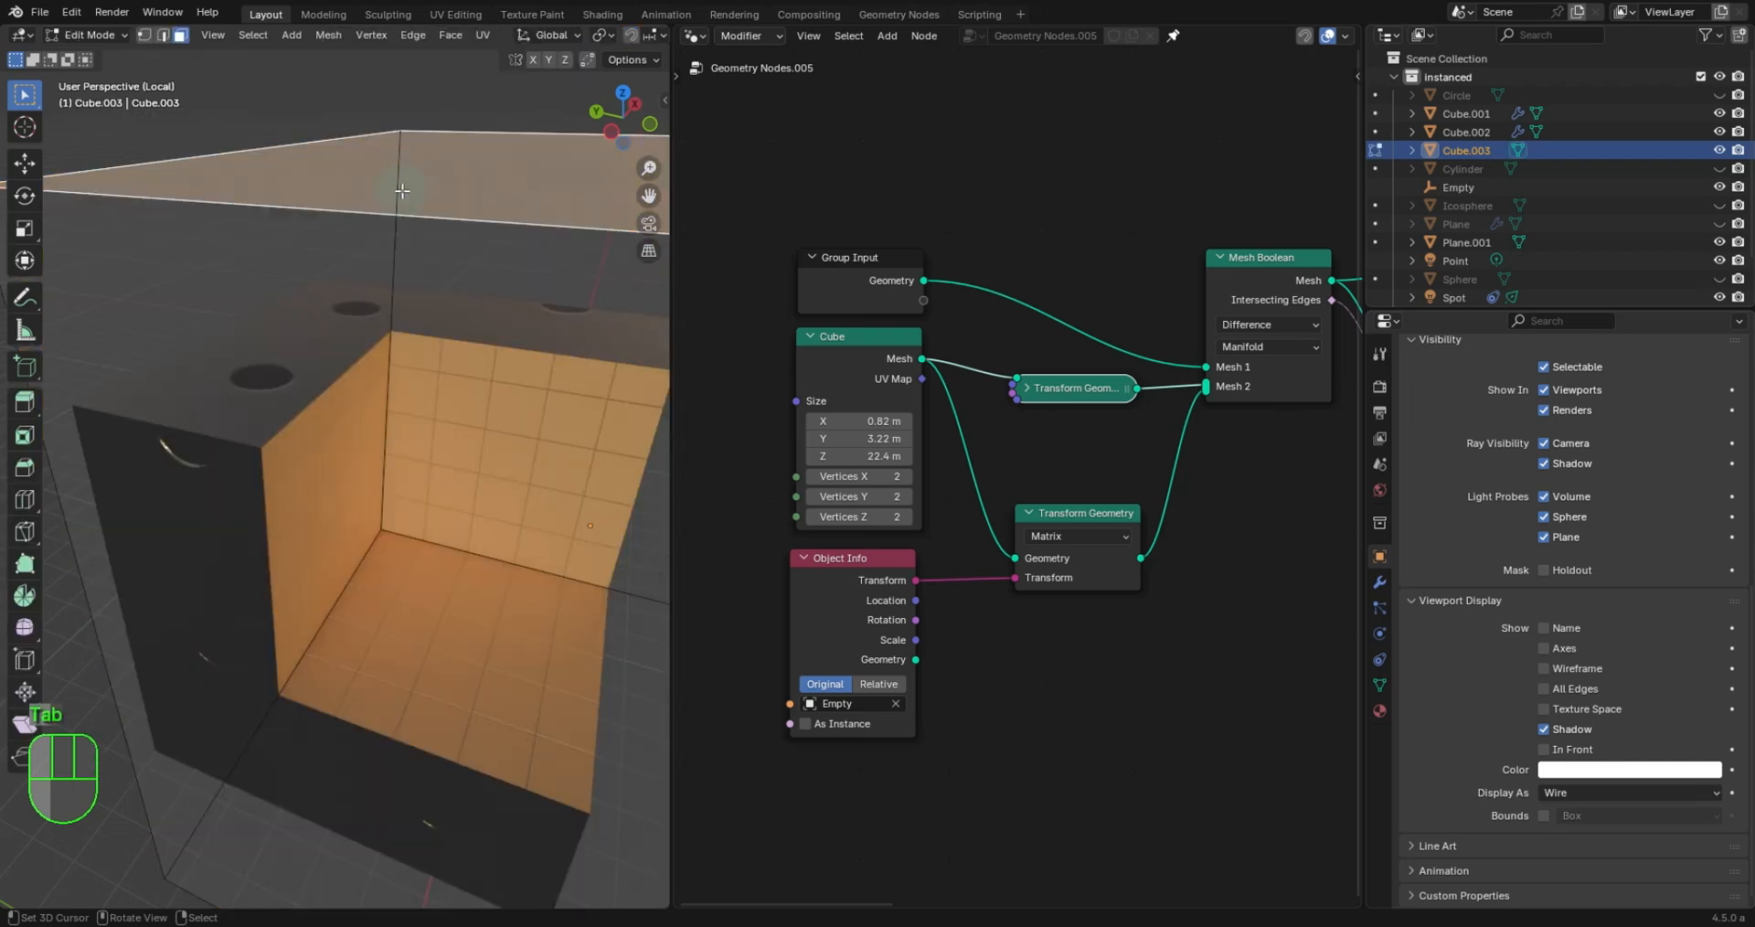
key(Tab)
click(396, 303)
right_click(389, 219)
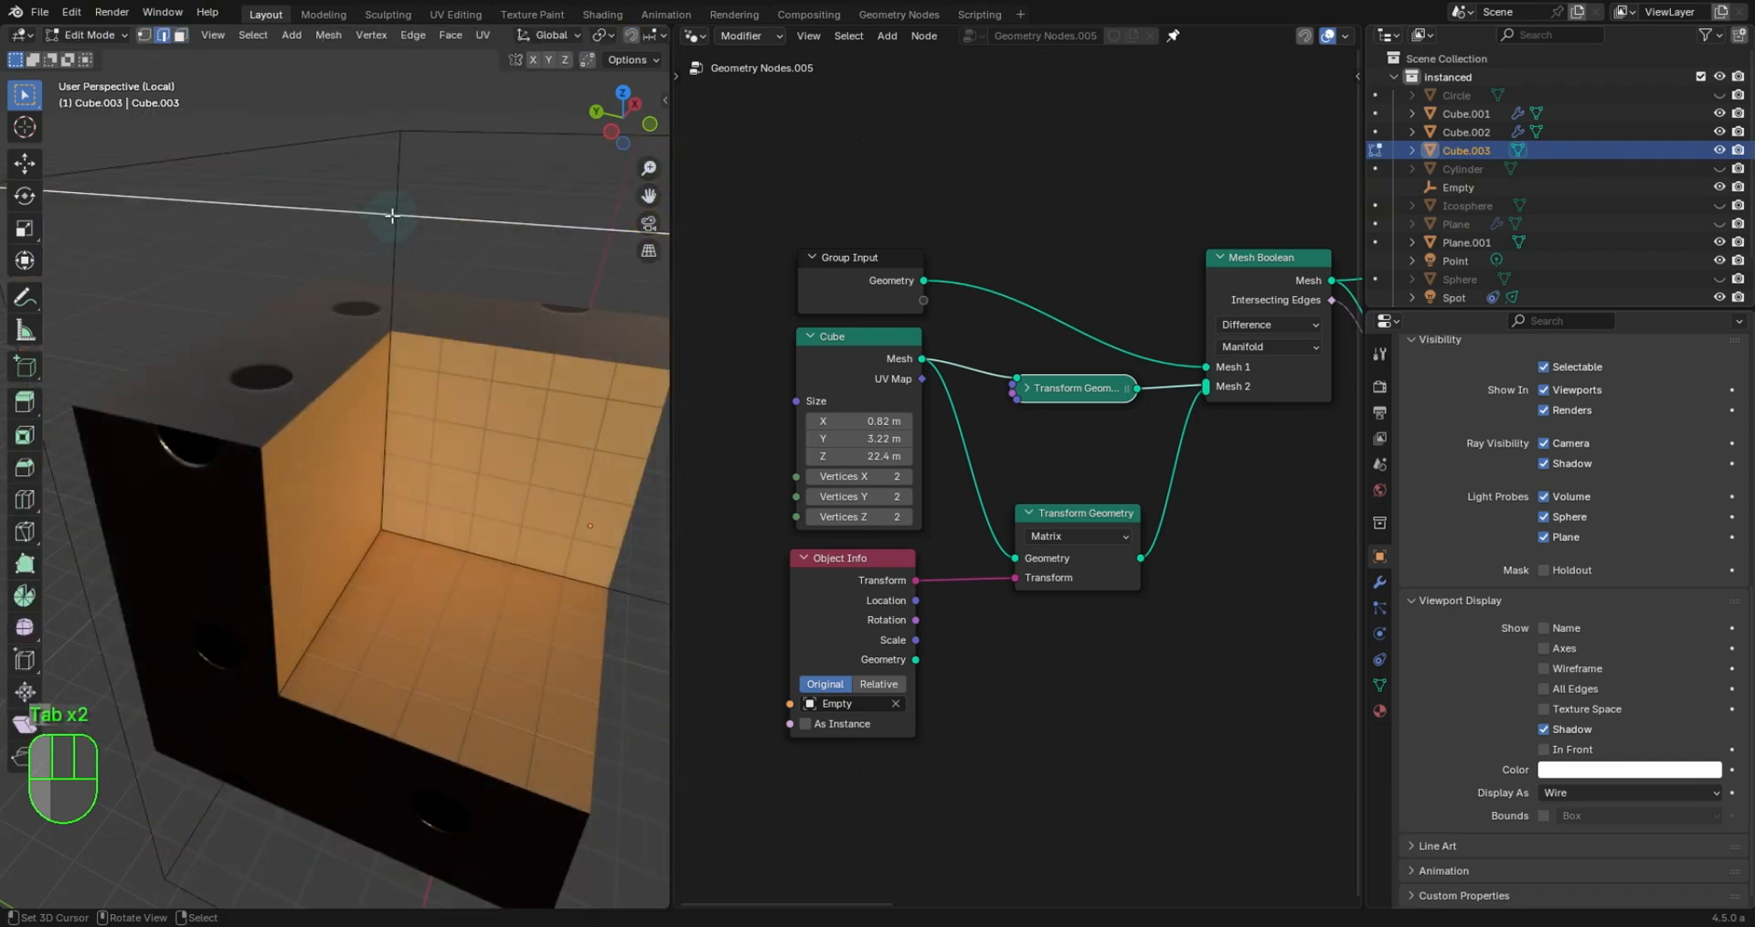
right_click(396, 196)
key(ctrl+b)
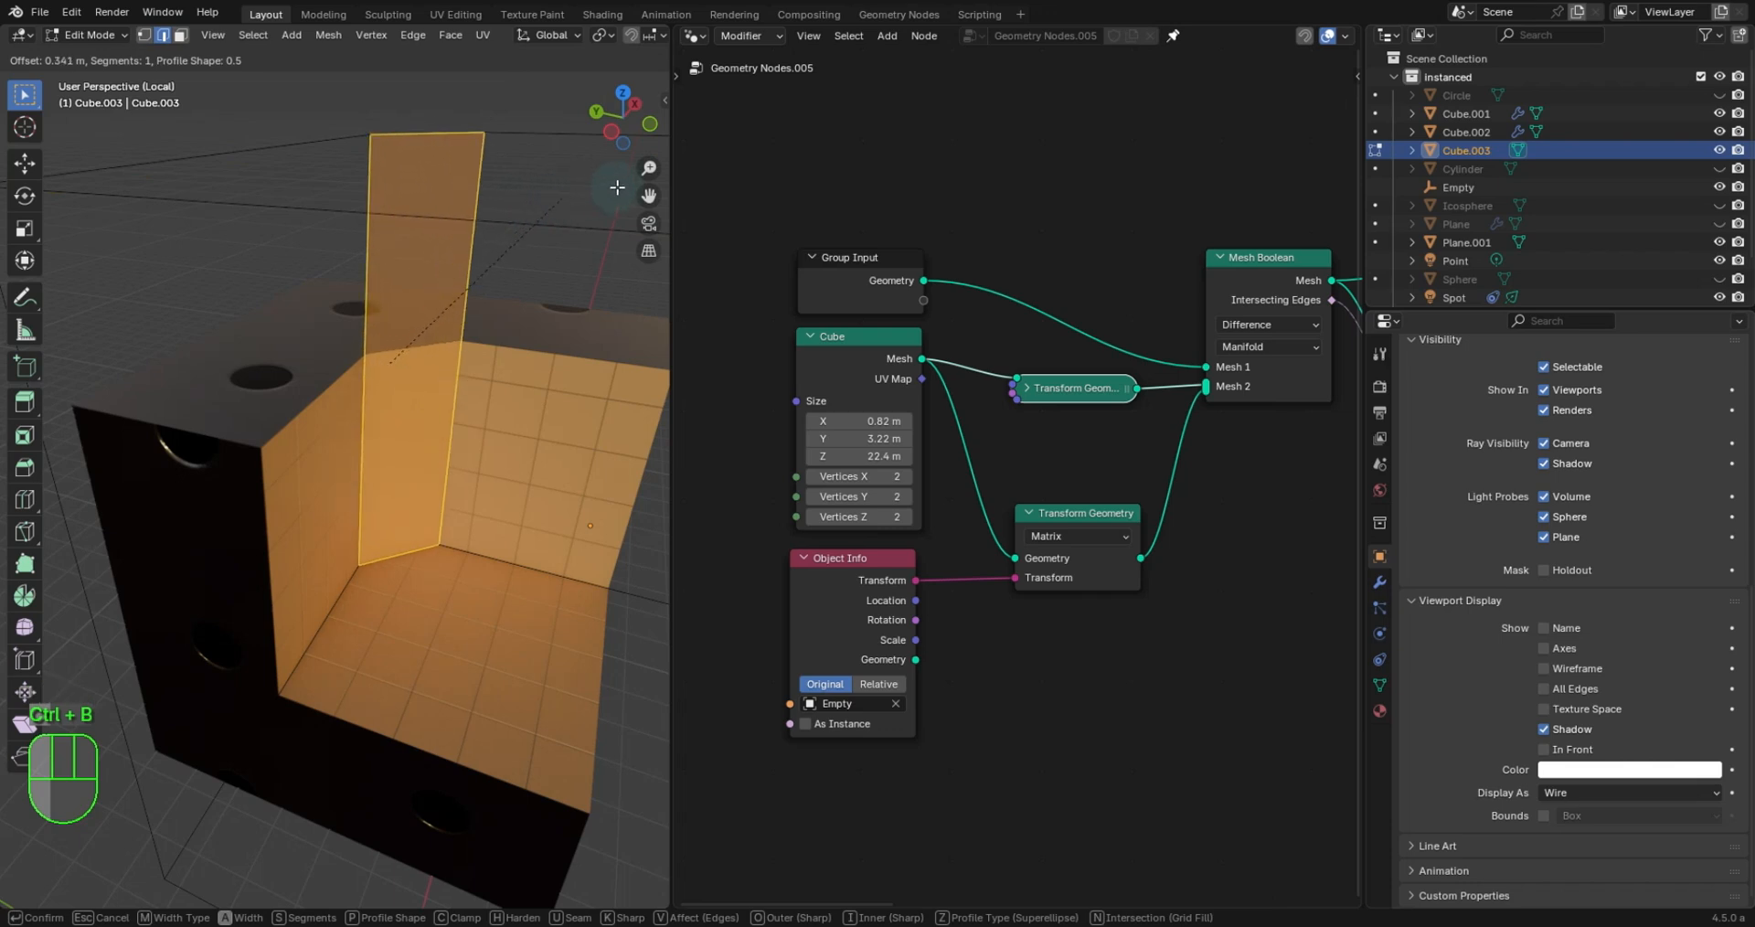
scroll(622, 187, up, 14)
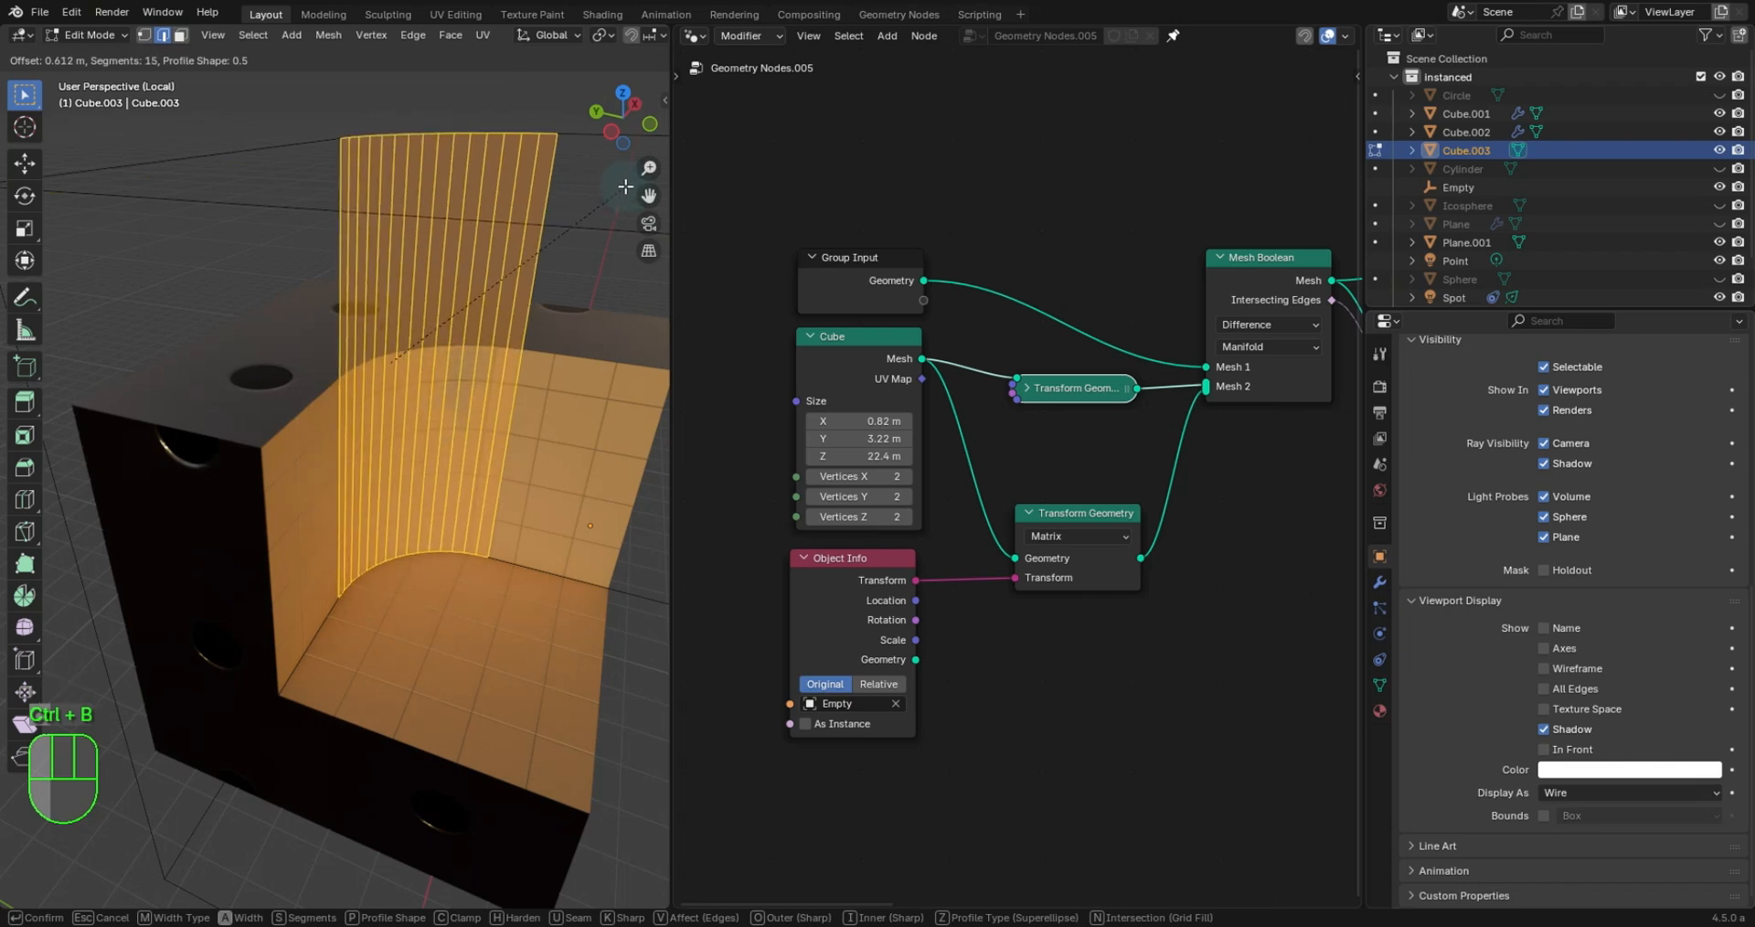
click(627, 194)
key(Tab)
click(590, 203)
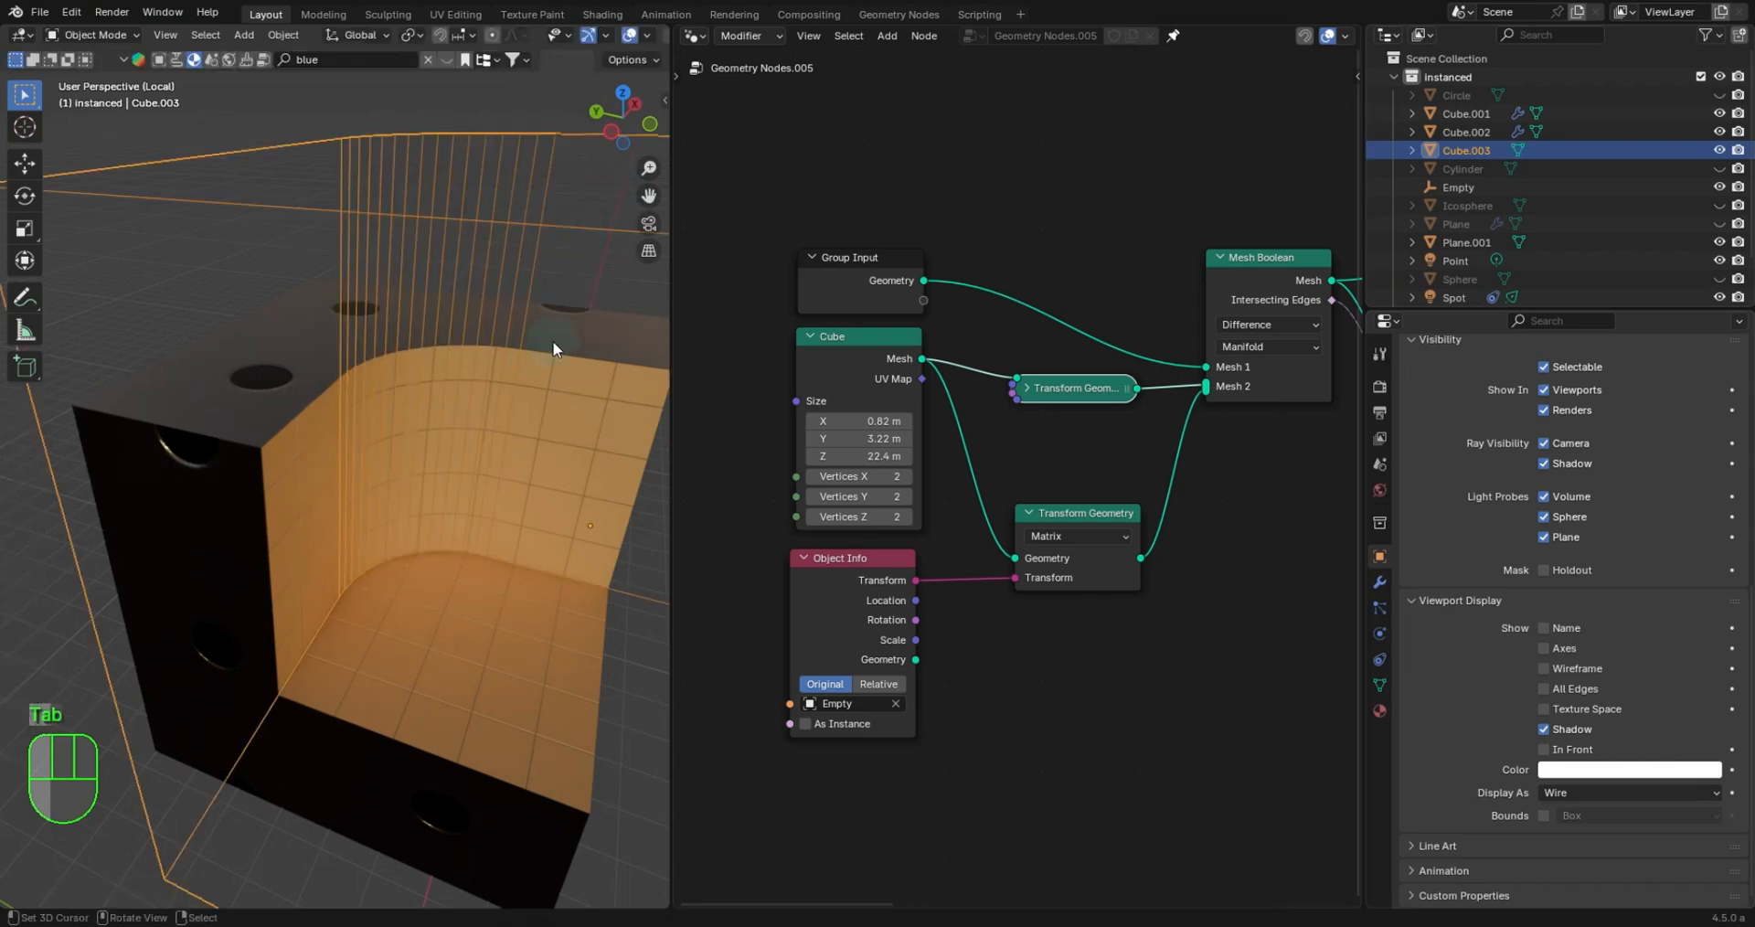
Add a Plain Axes Empty to the scene.
middle_drag(552, 348, 524, 399)
scroll(440, 257, down, 4)
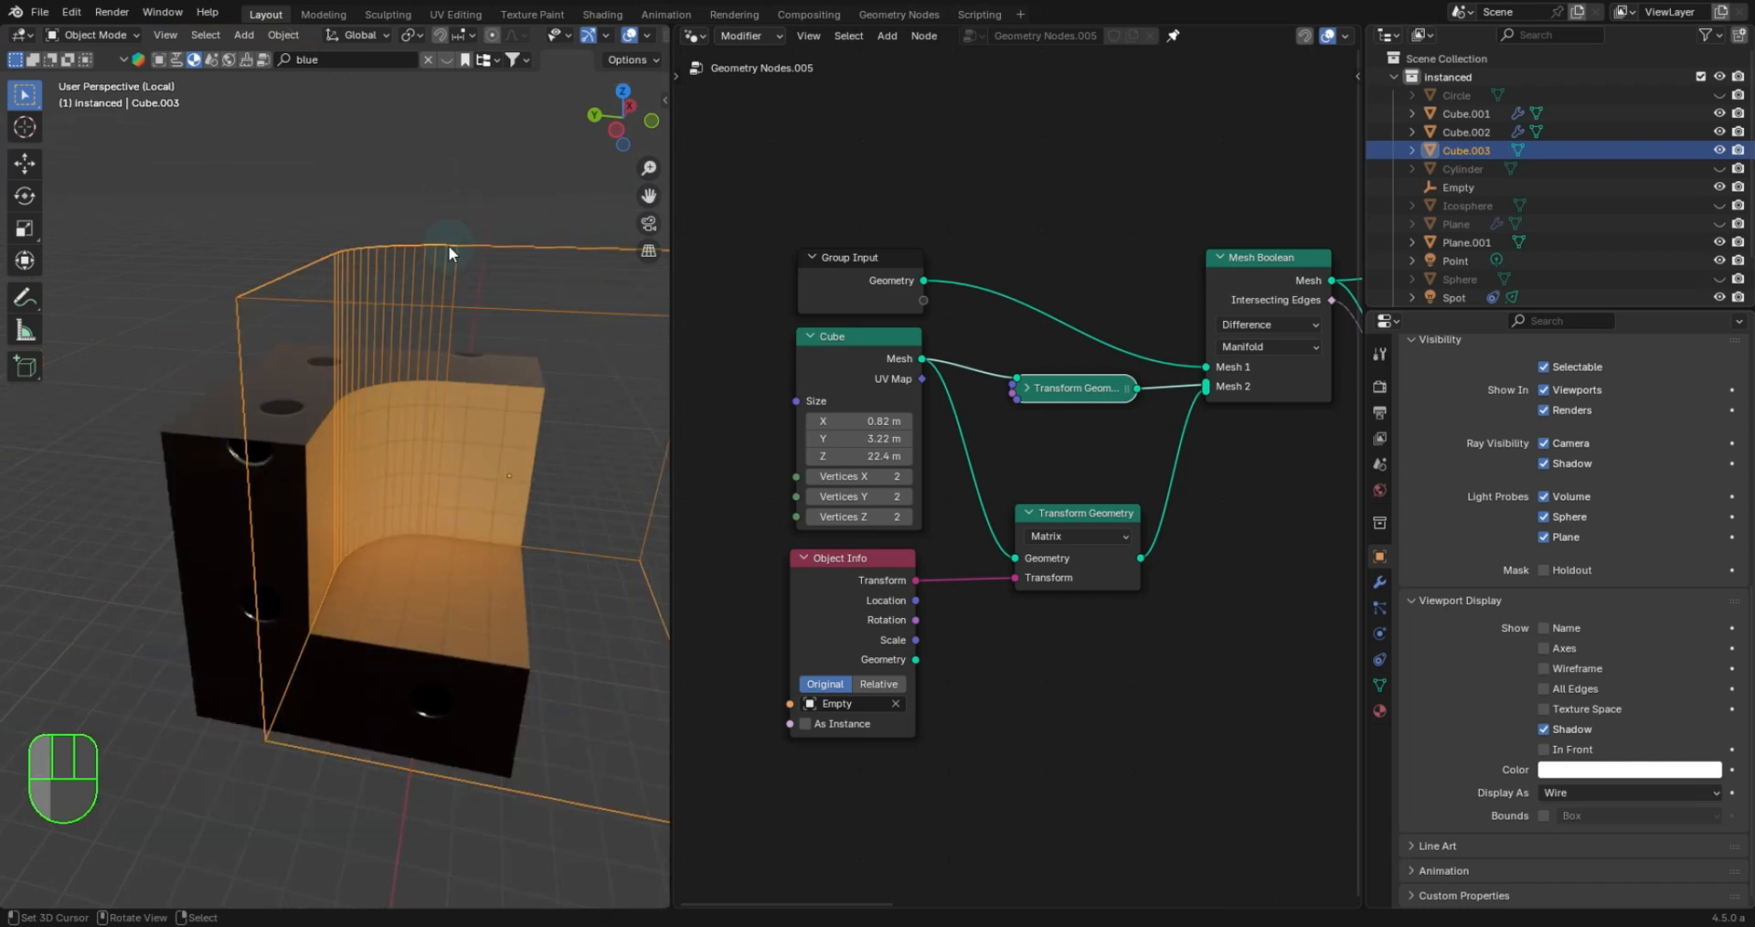
key(shift+a)
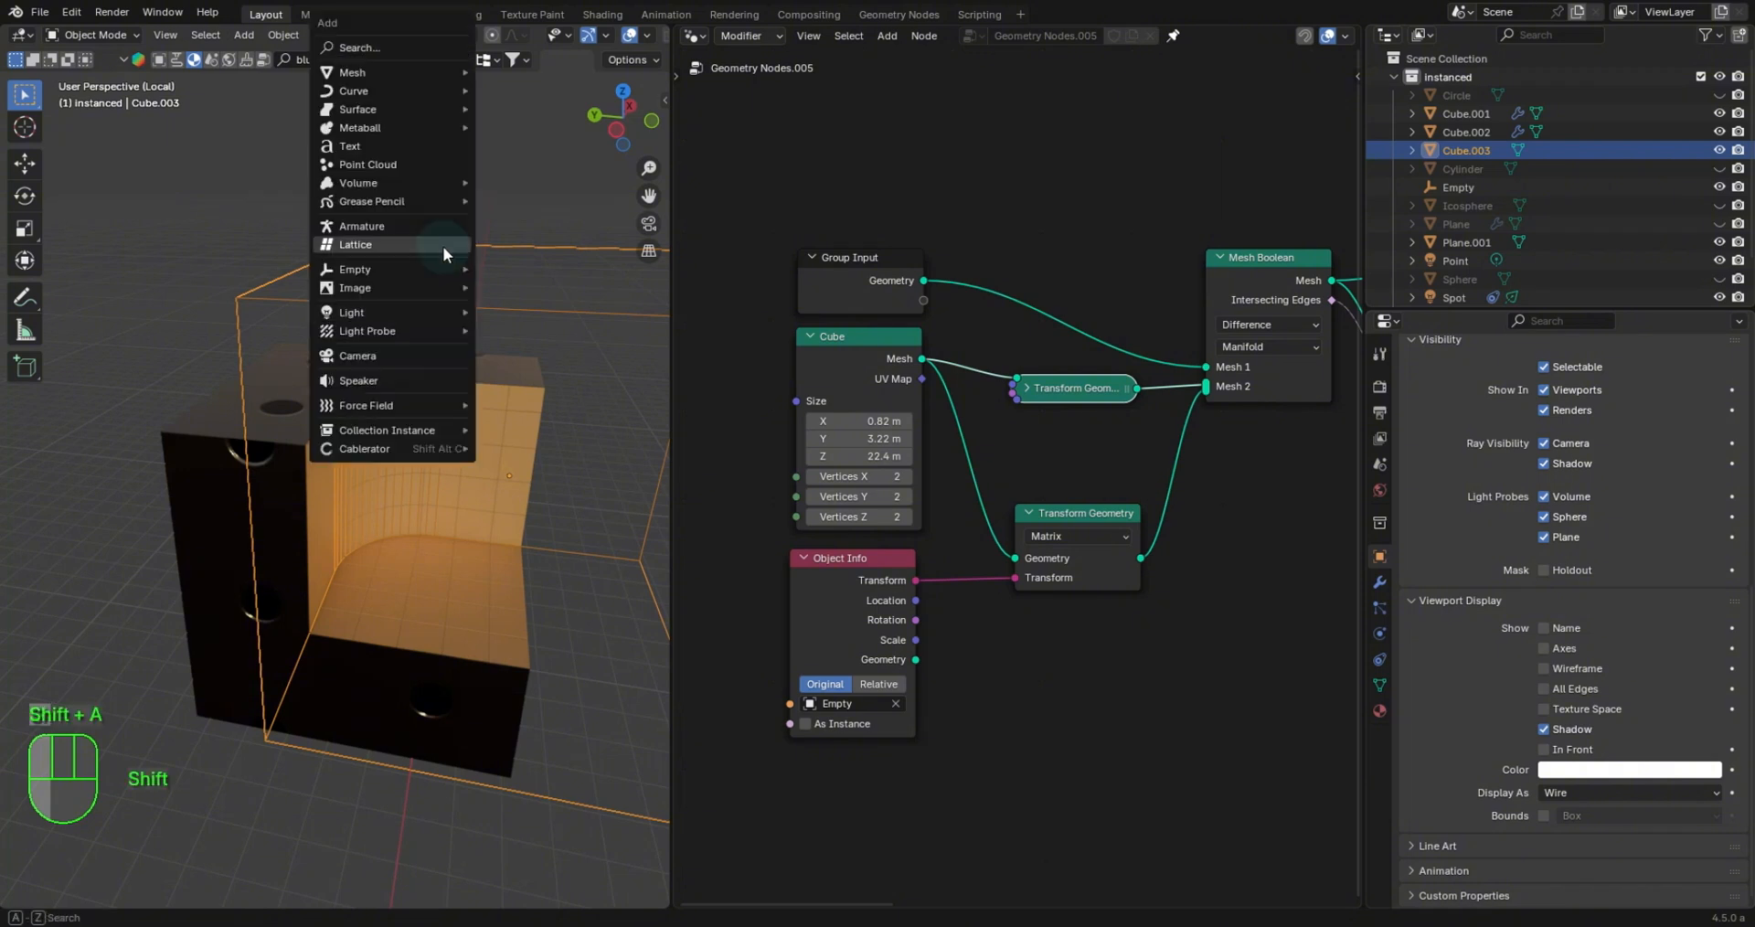
mouse_move(437, 267)
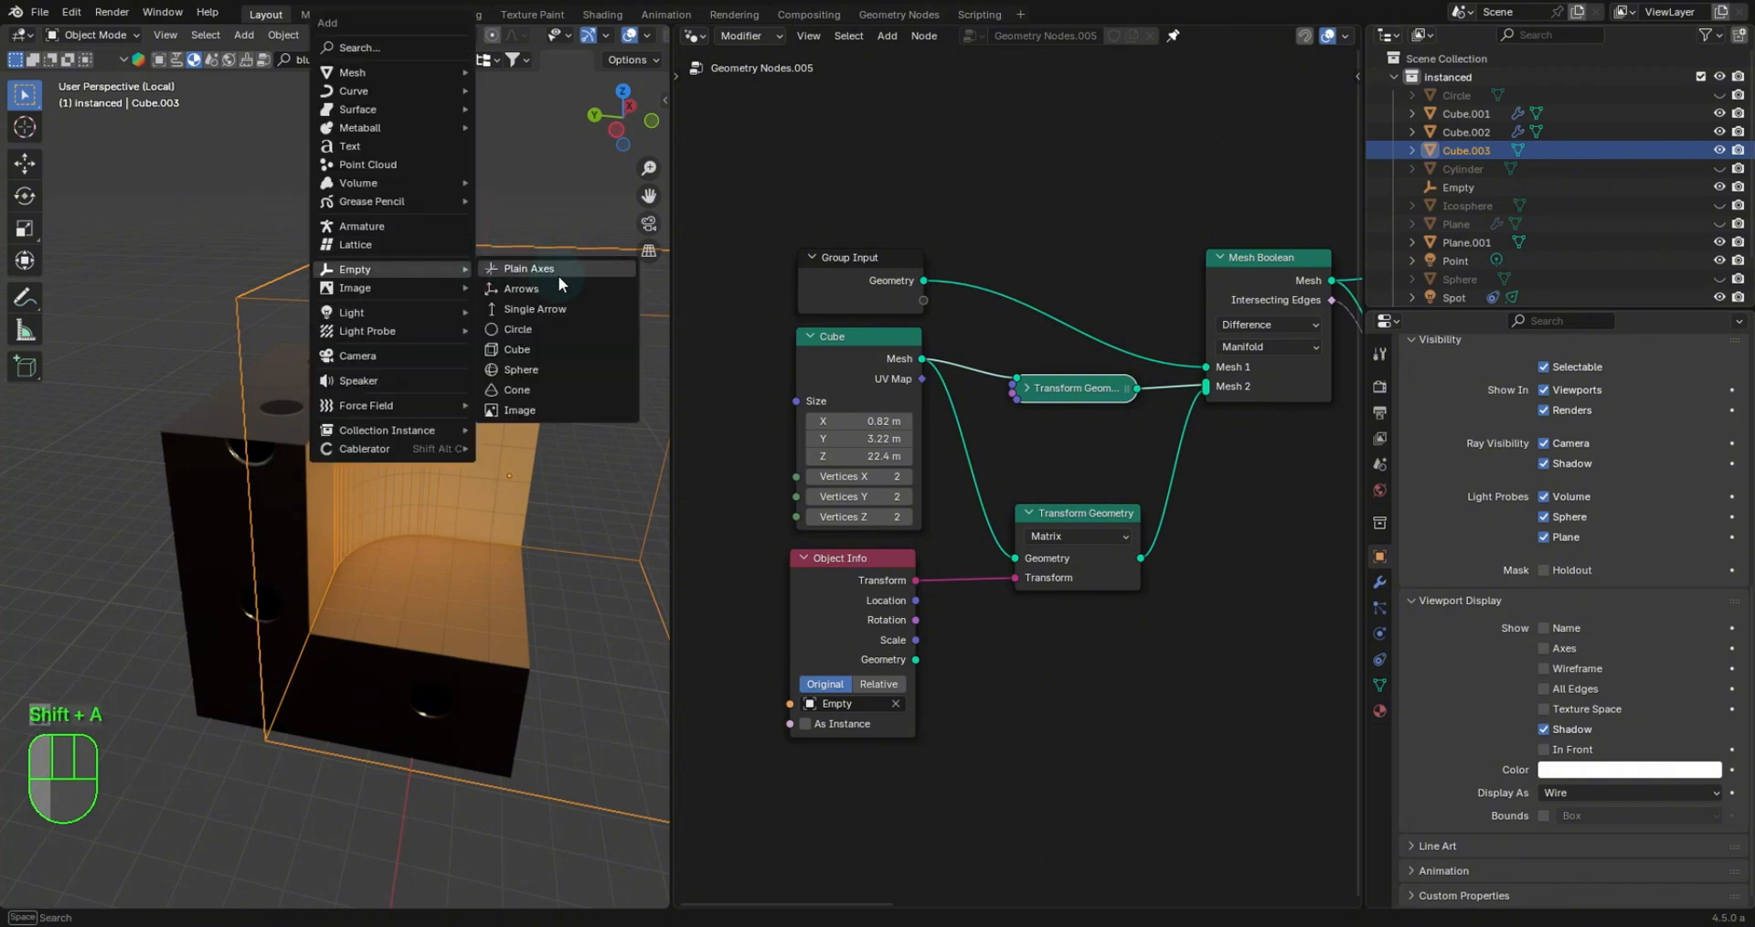
click(558, 277)
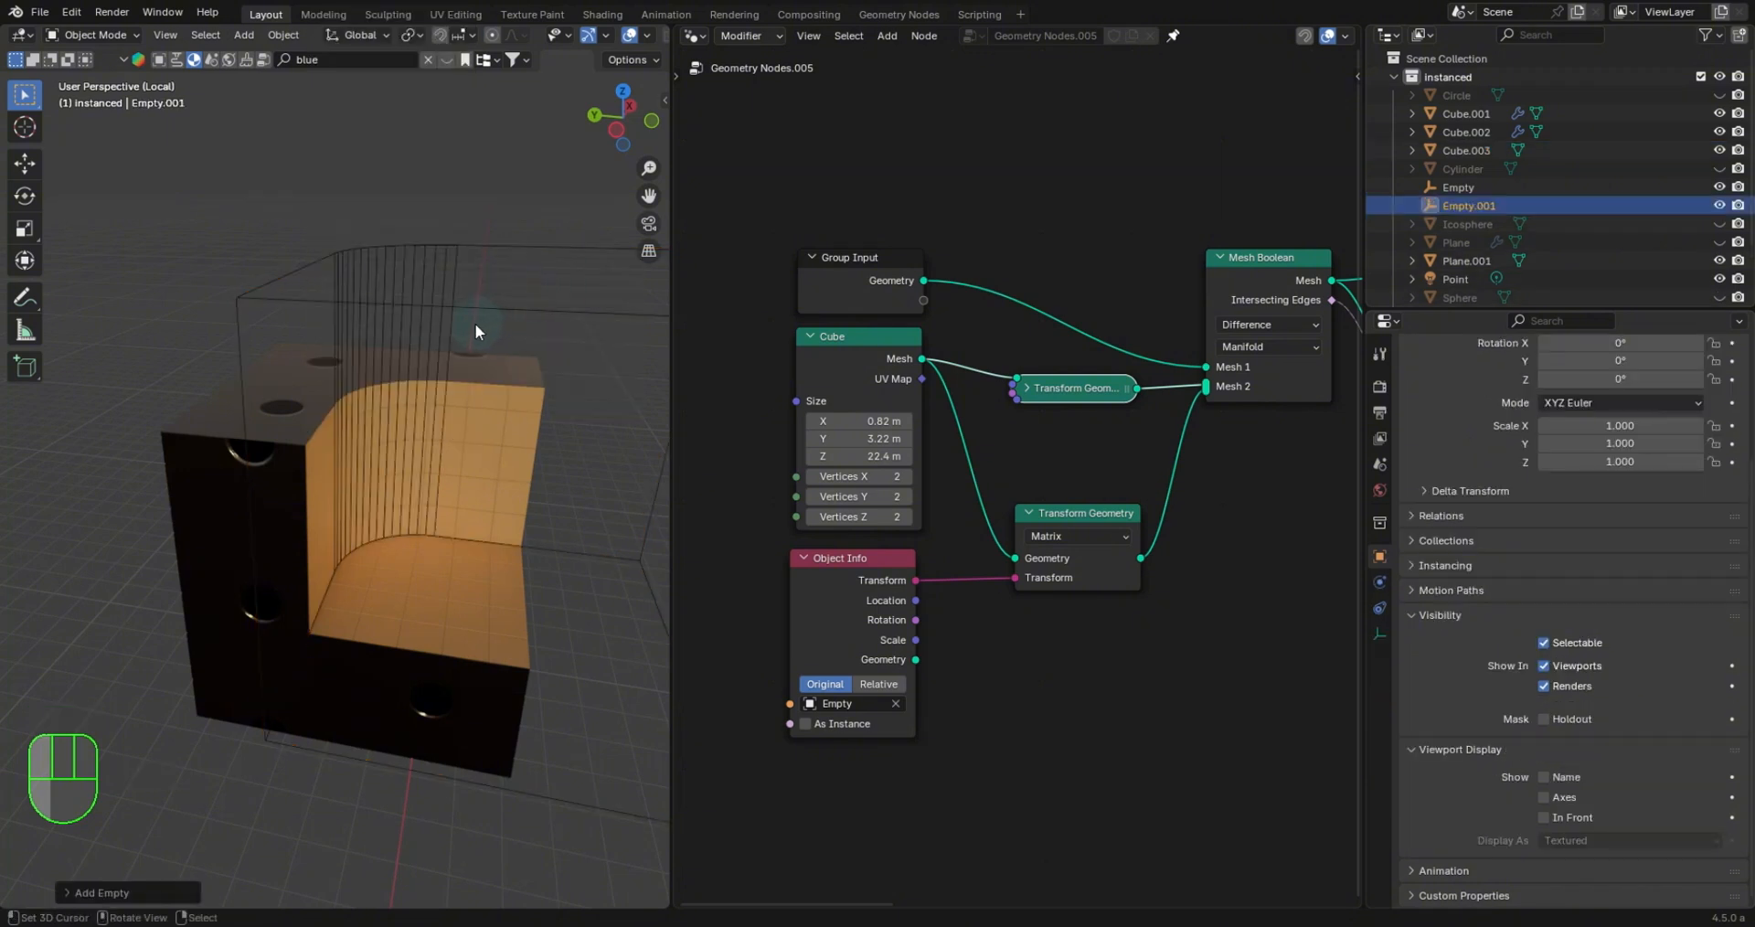
key(s)
key(Escape)
scroll(519, 337, down, 5)
scroll(520, 343, up, 5)
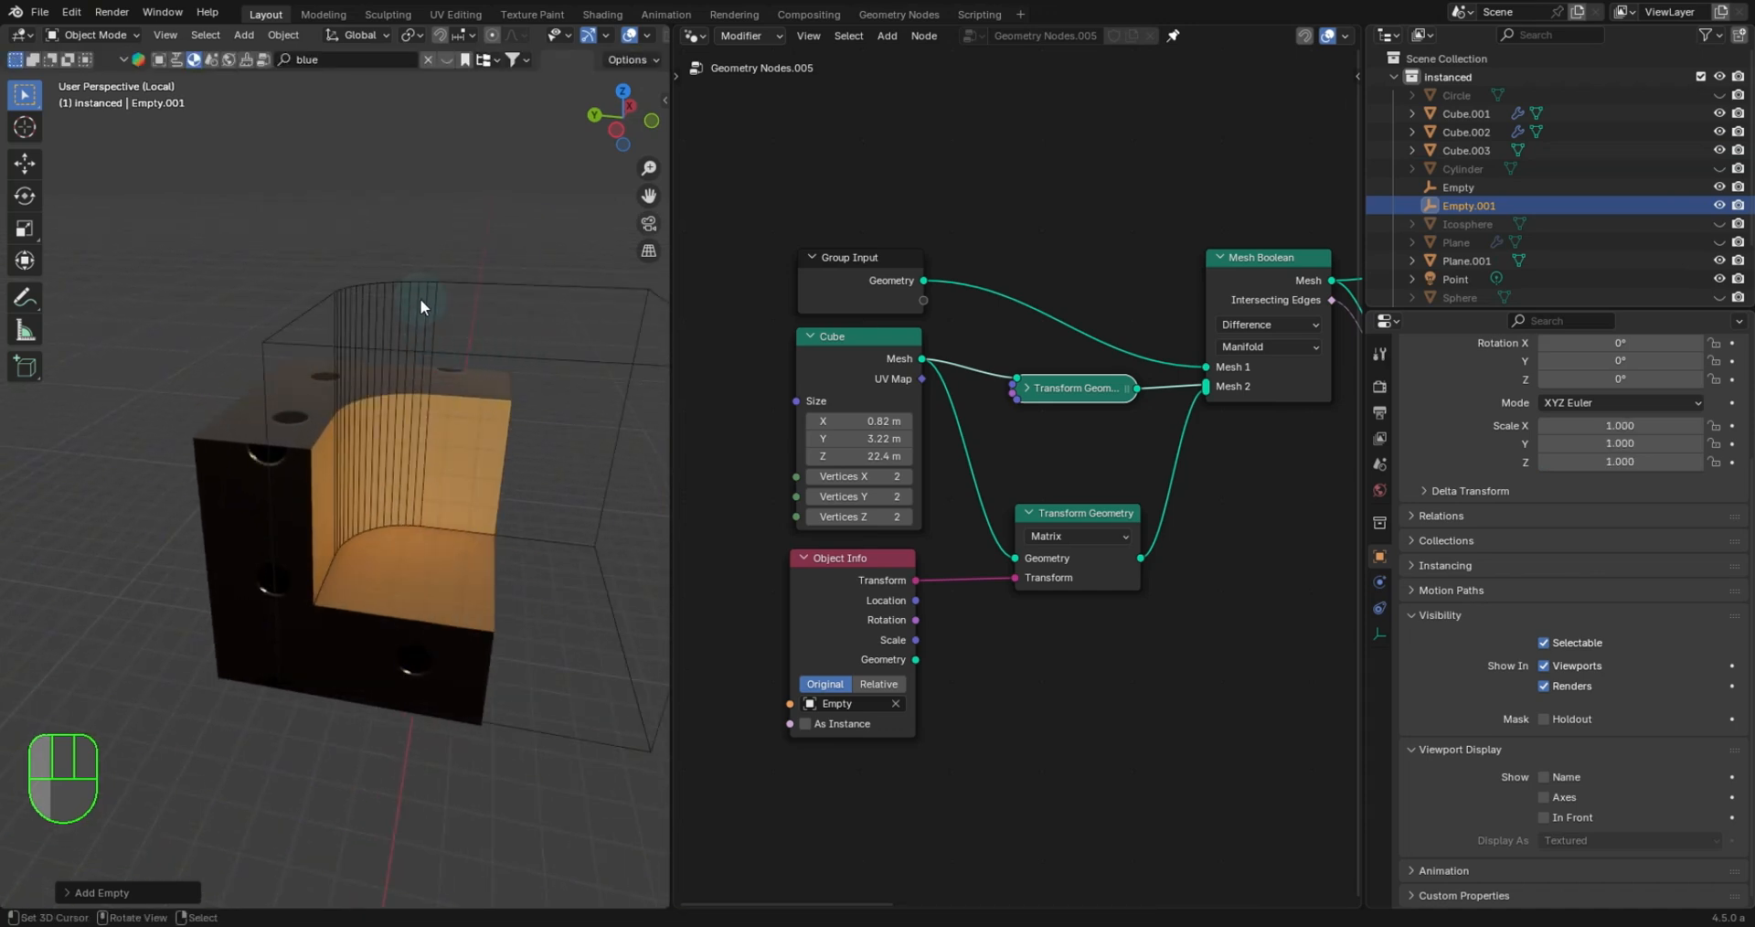
Select the wireframe cutter cube and snap the 3D cursor to it.
click(419, 299)
key(shift+a)
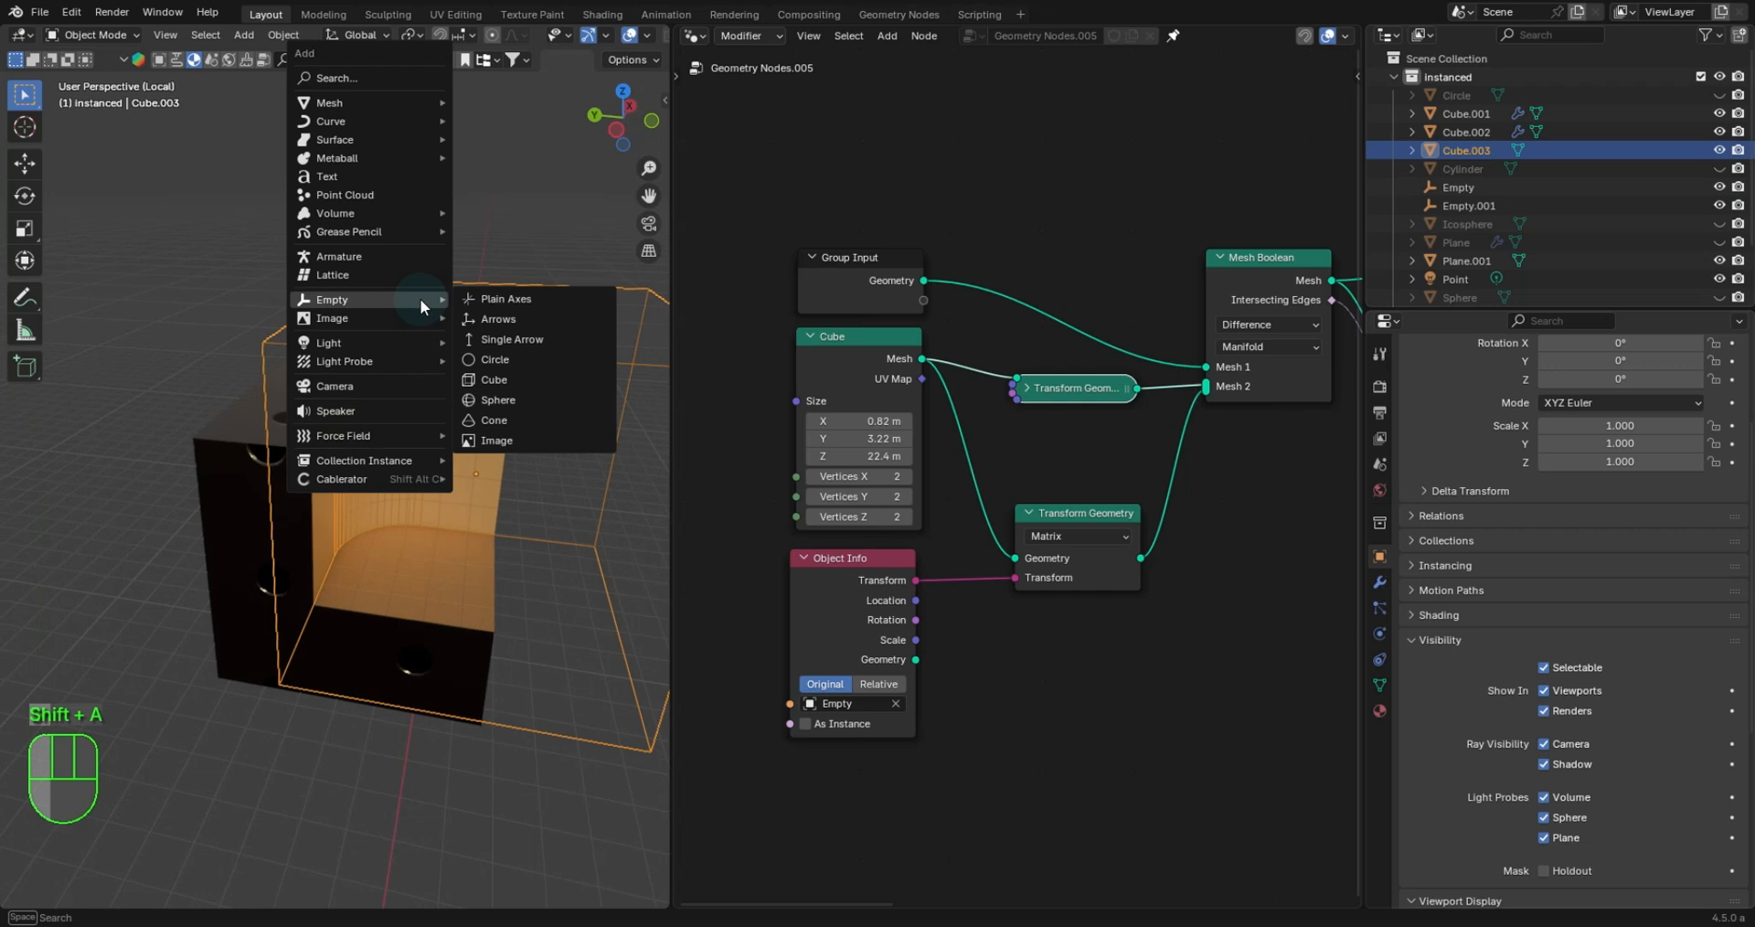
key(shift+s)
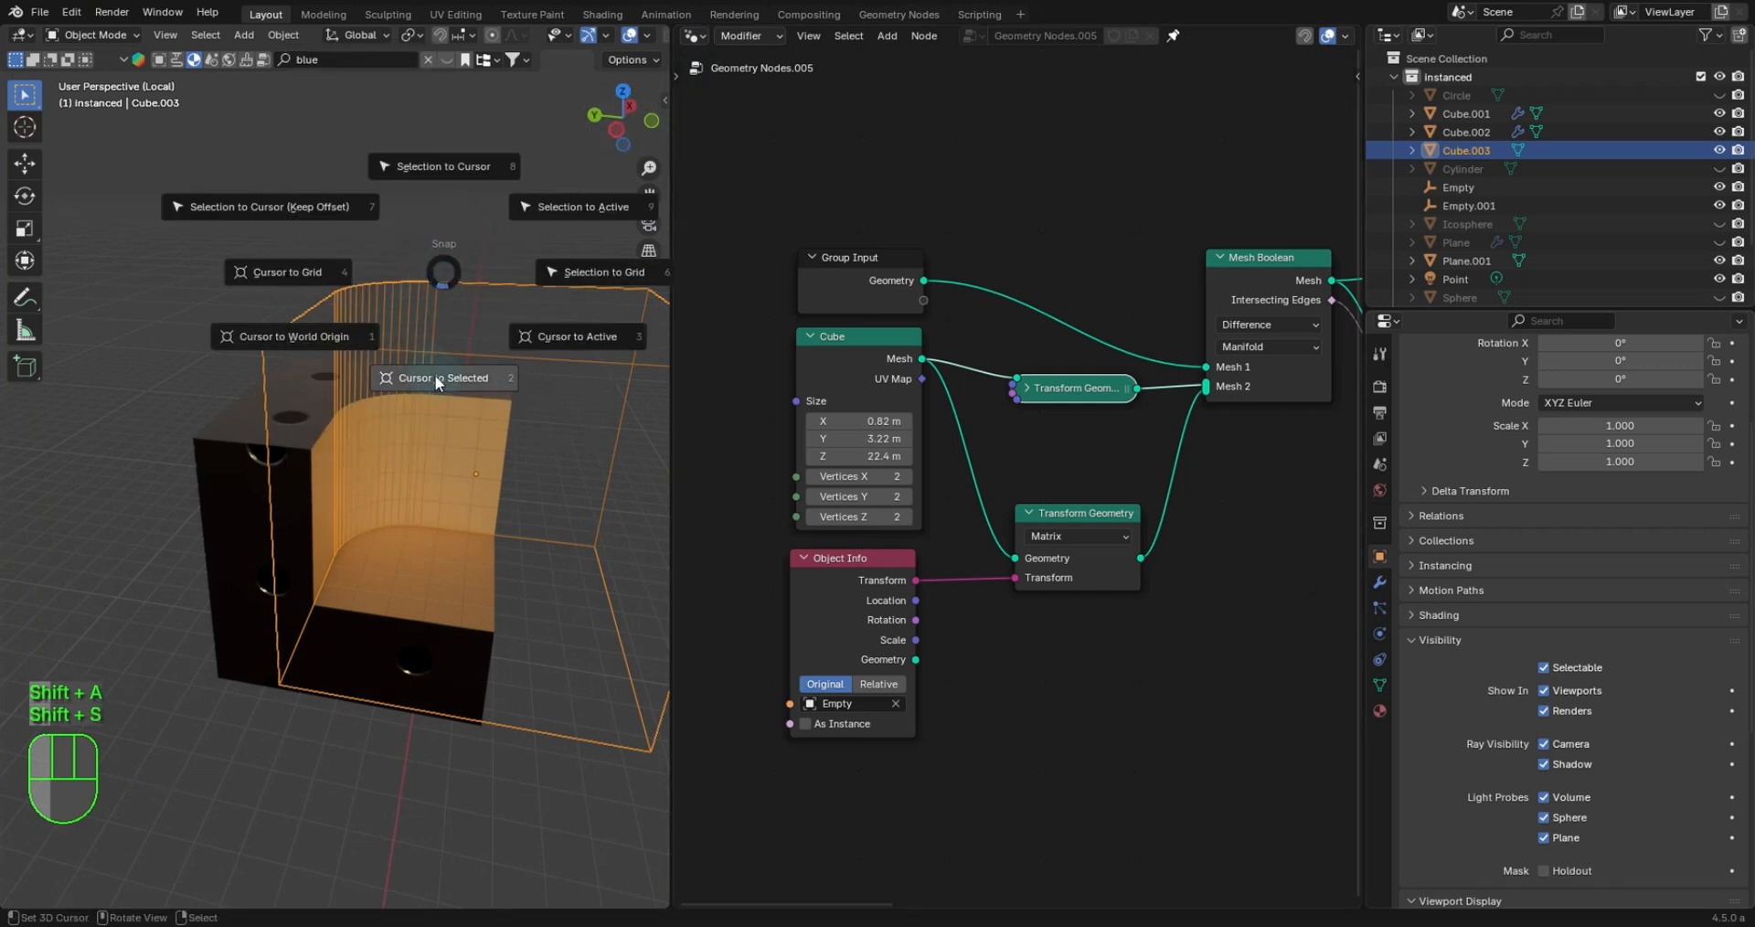
click(435, 377)
scroll(411, 731, down, 6)
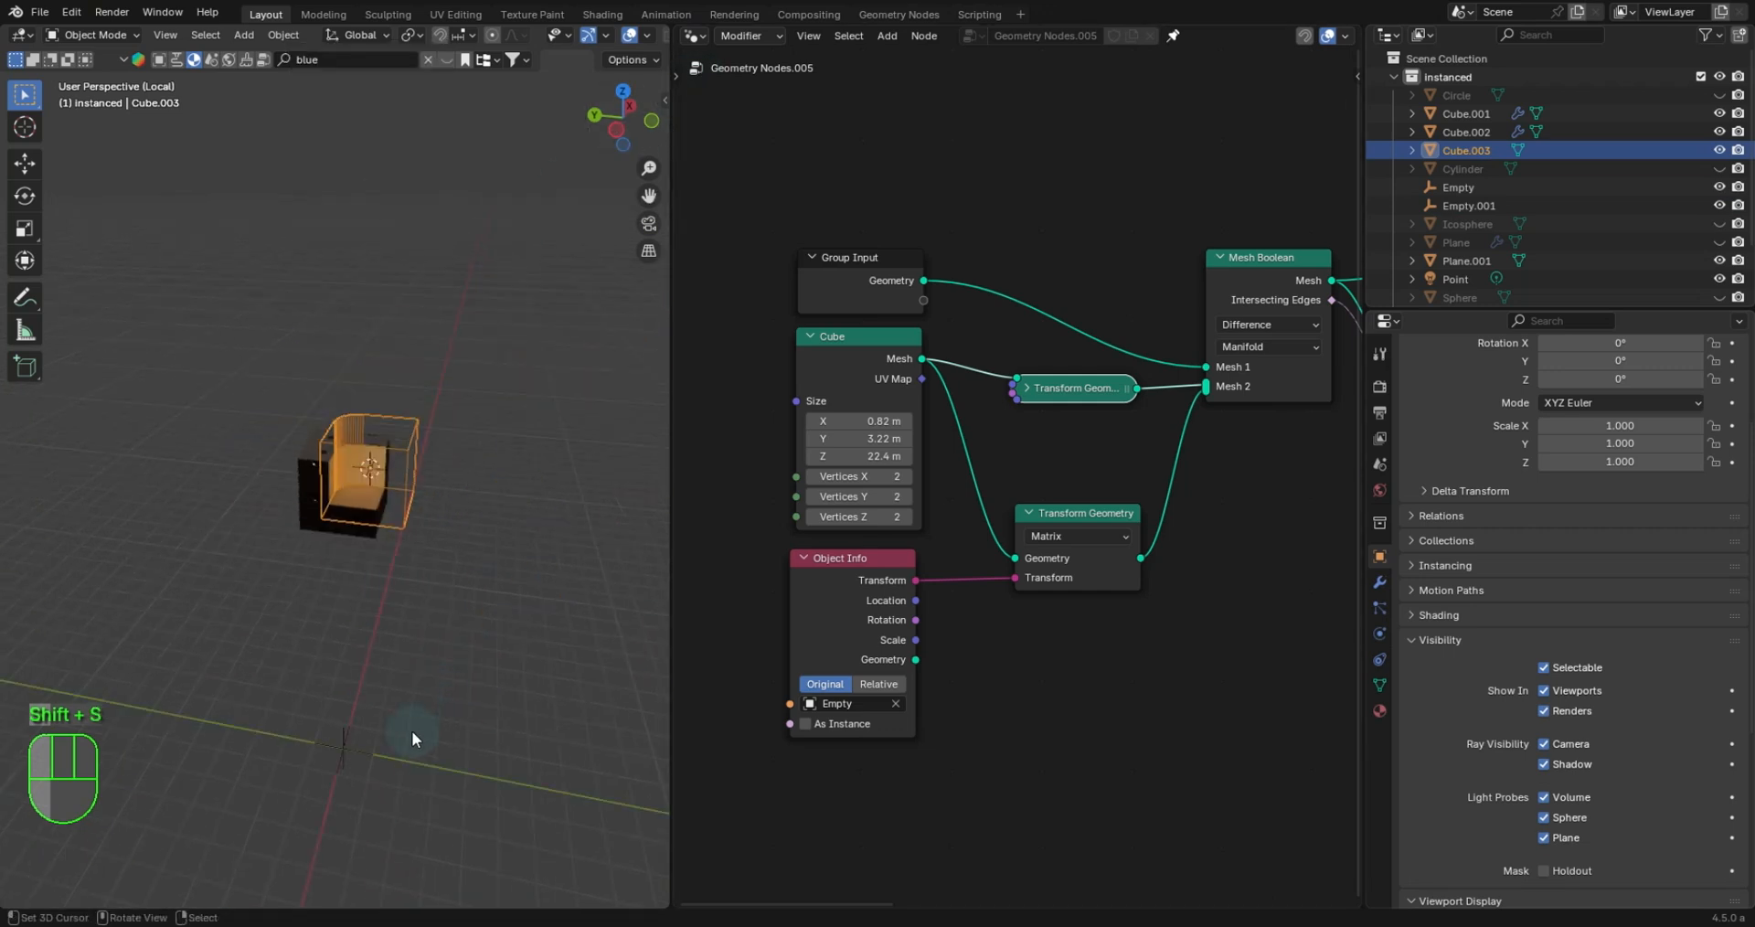
Select the new Empty at the world origin and snap it to the 3D cursor.
click(338, 744)
key(shift+s)
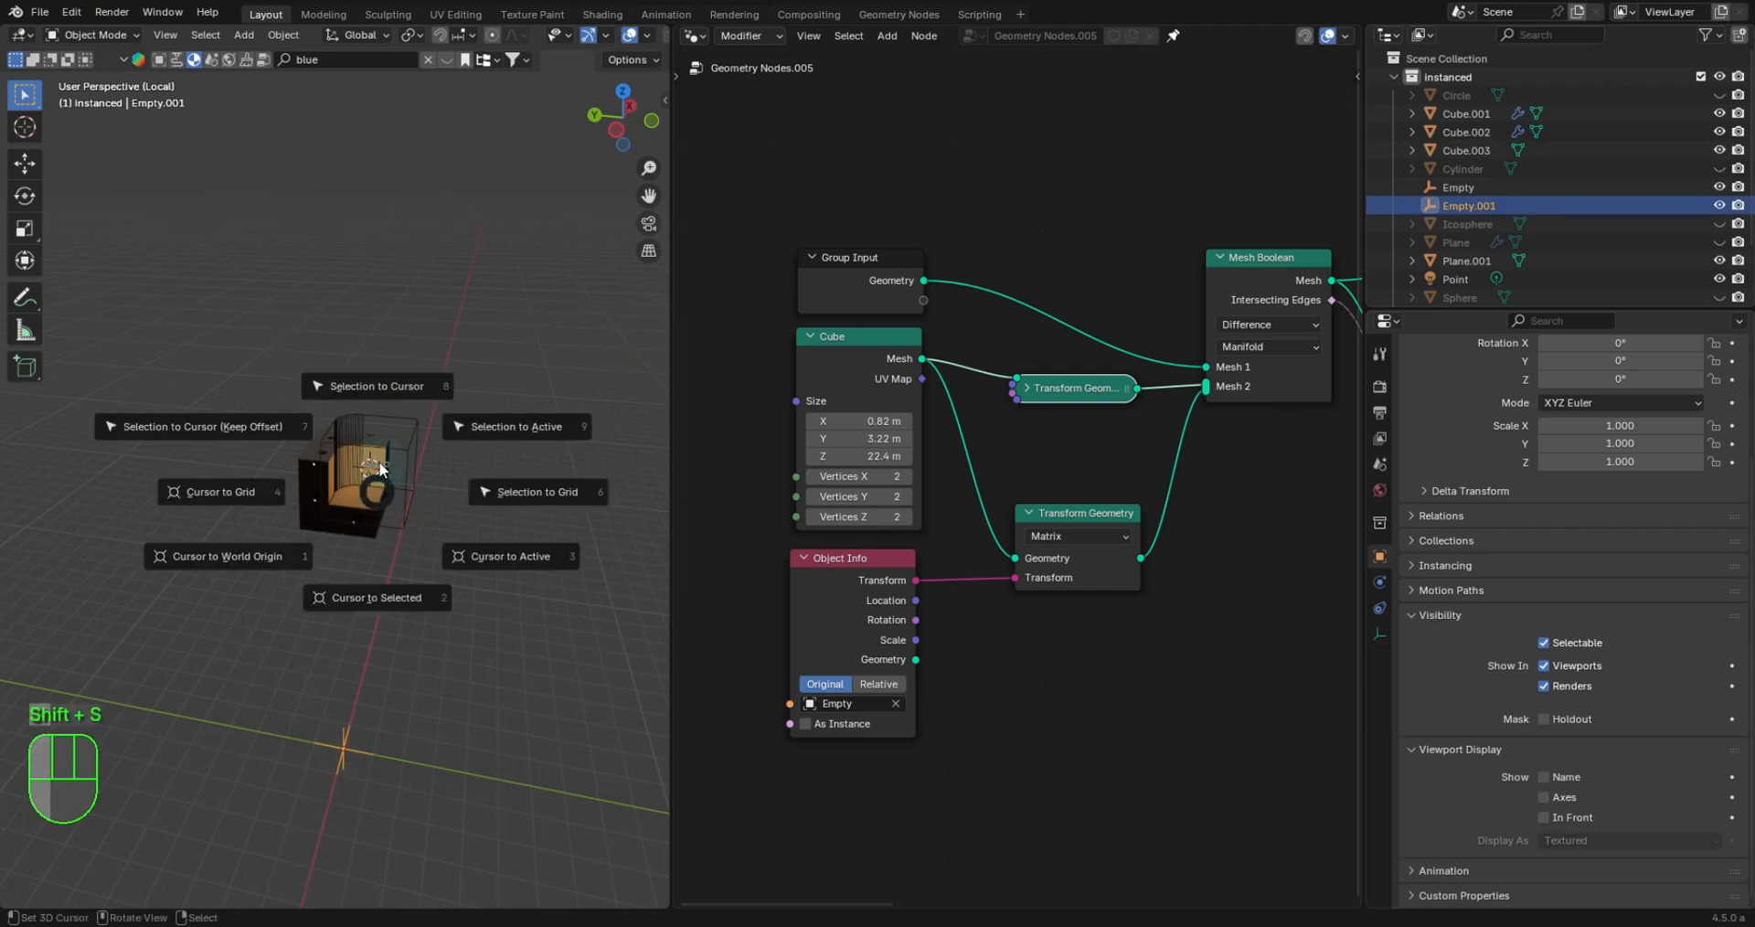
click(381, 386)
scroll(439, 399, up, 6)
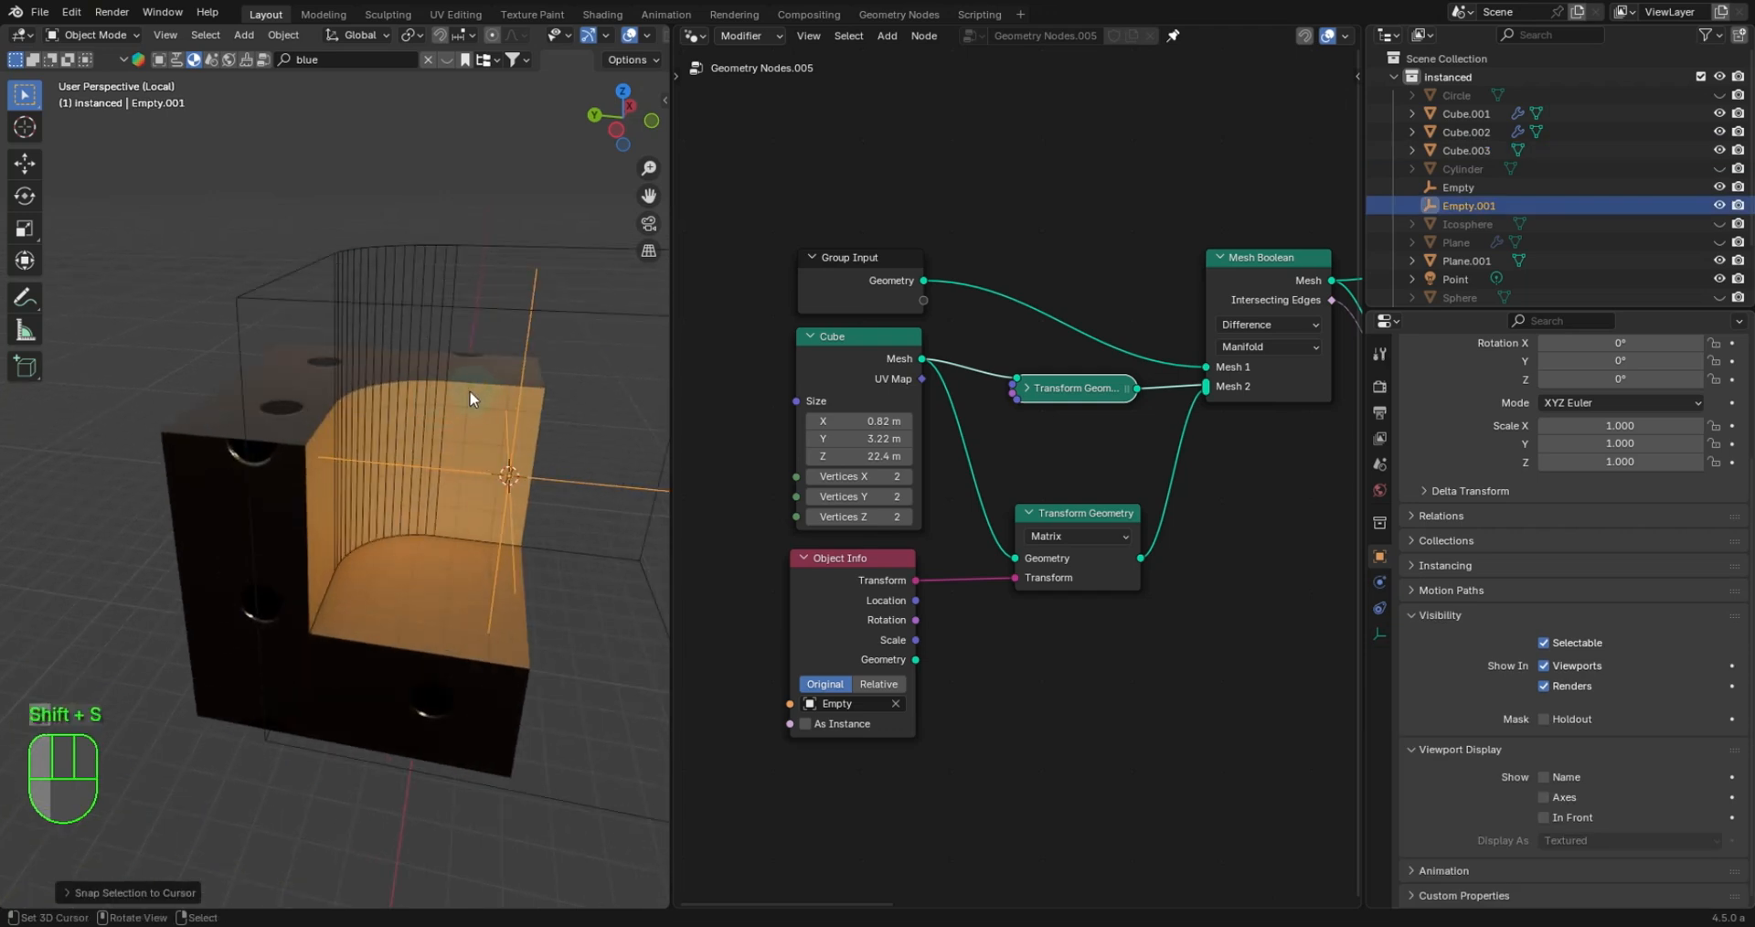
Scale the new Empty up to about 2.14 and apply its scale.
middle_drag(505, 410, 432, 398)
scroll(503, 404, up, 1)
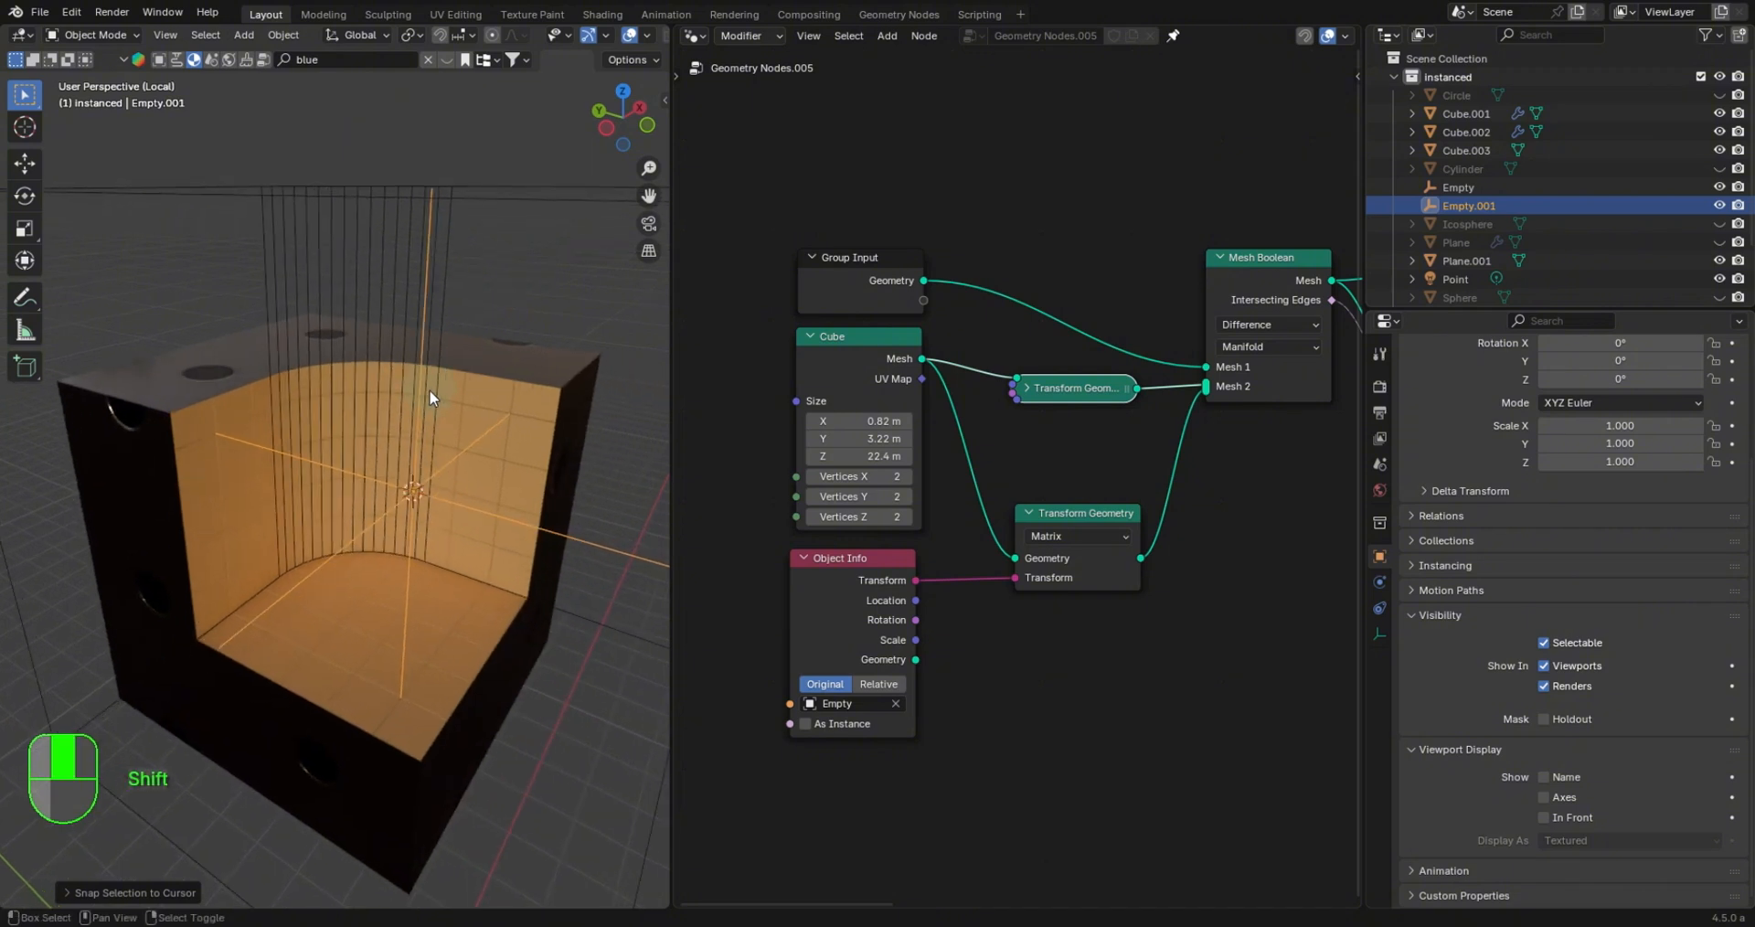
scroll(411, 388, down, 3)
key(s)
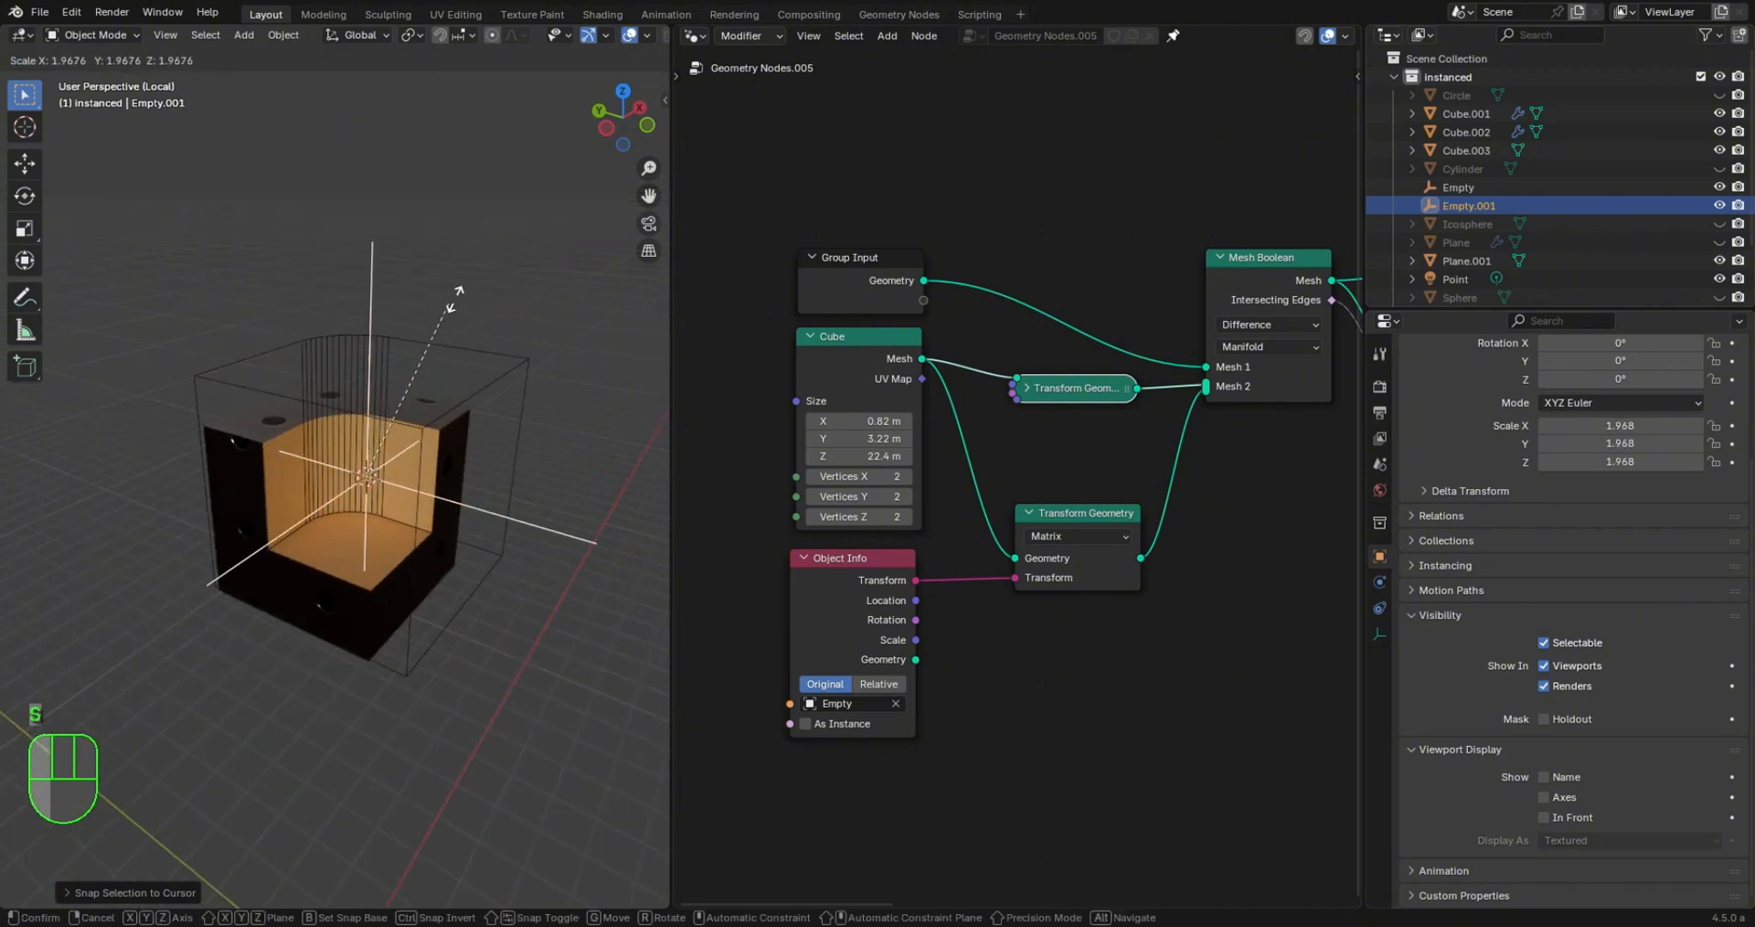
click(459, 291)
key(ctrl+a)
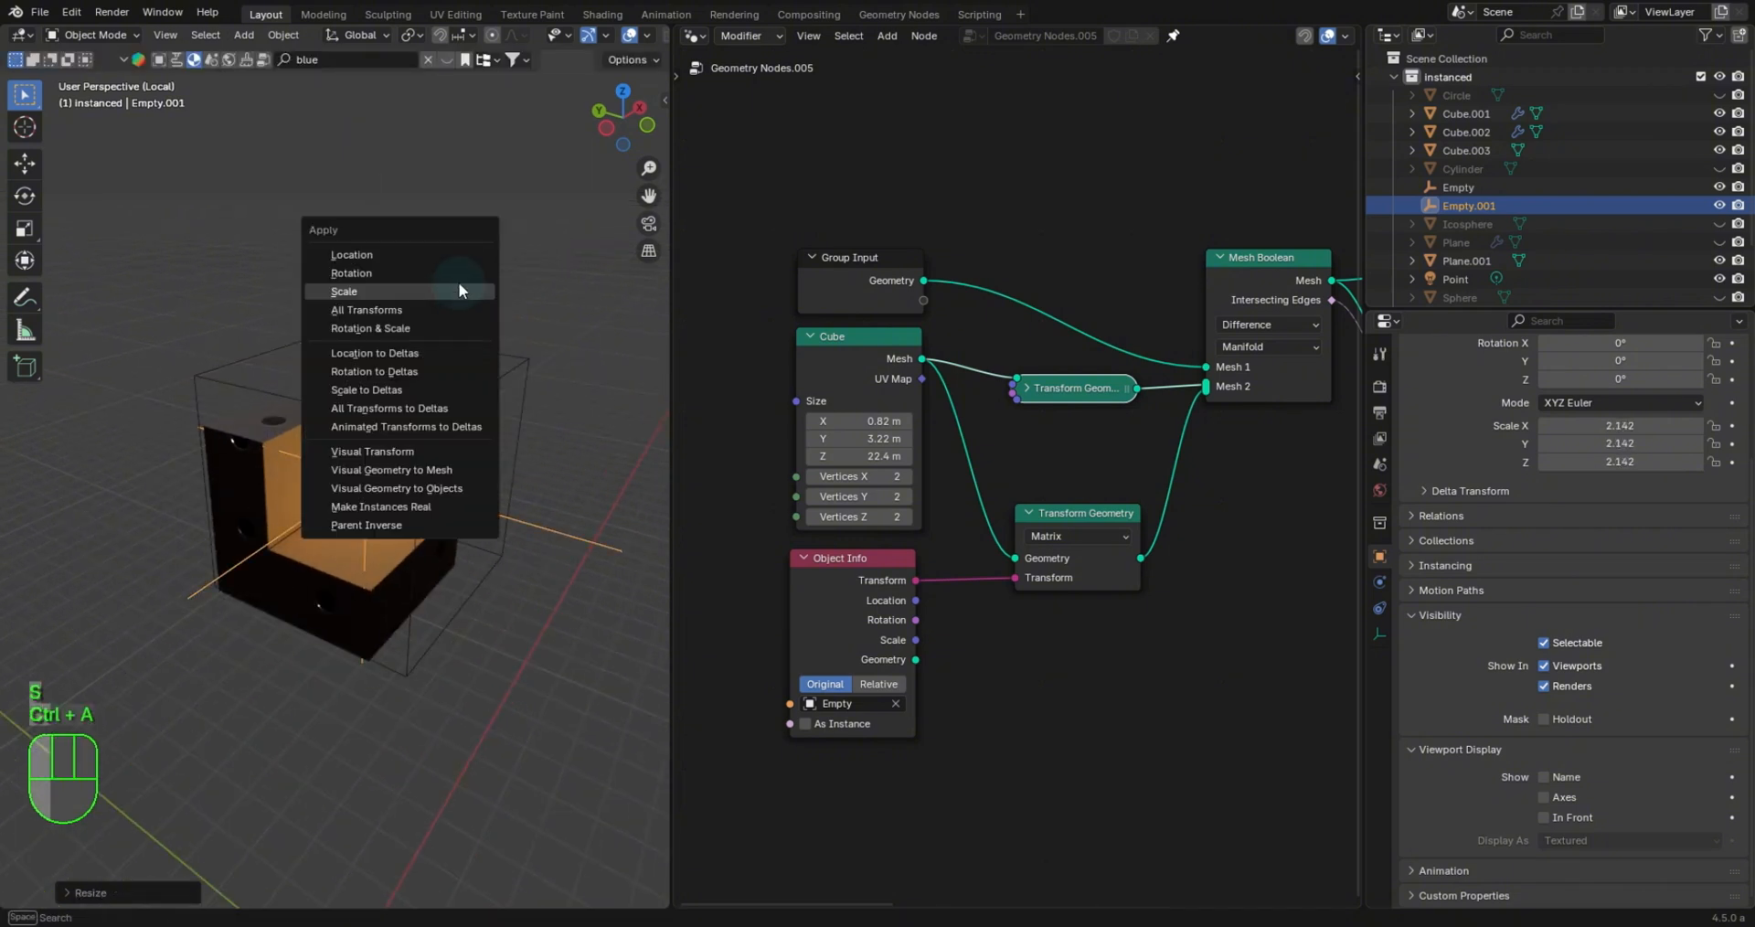
click(447, 291)
Parent the wireframe cutter cube to the new Empty.
middle_drag(435, 310, 468, 344)
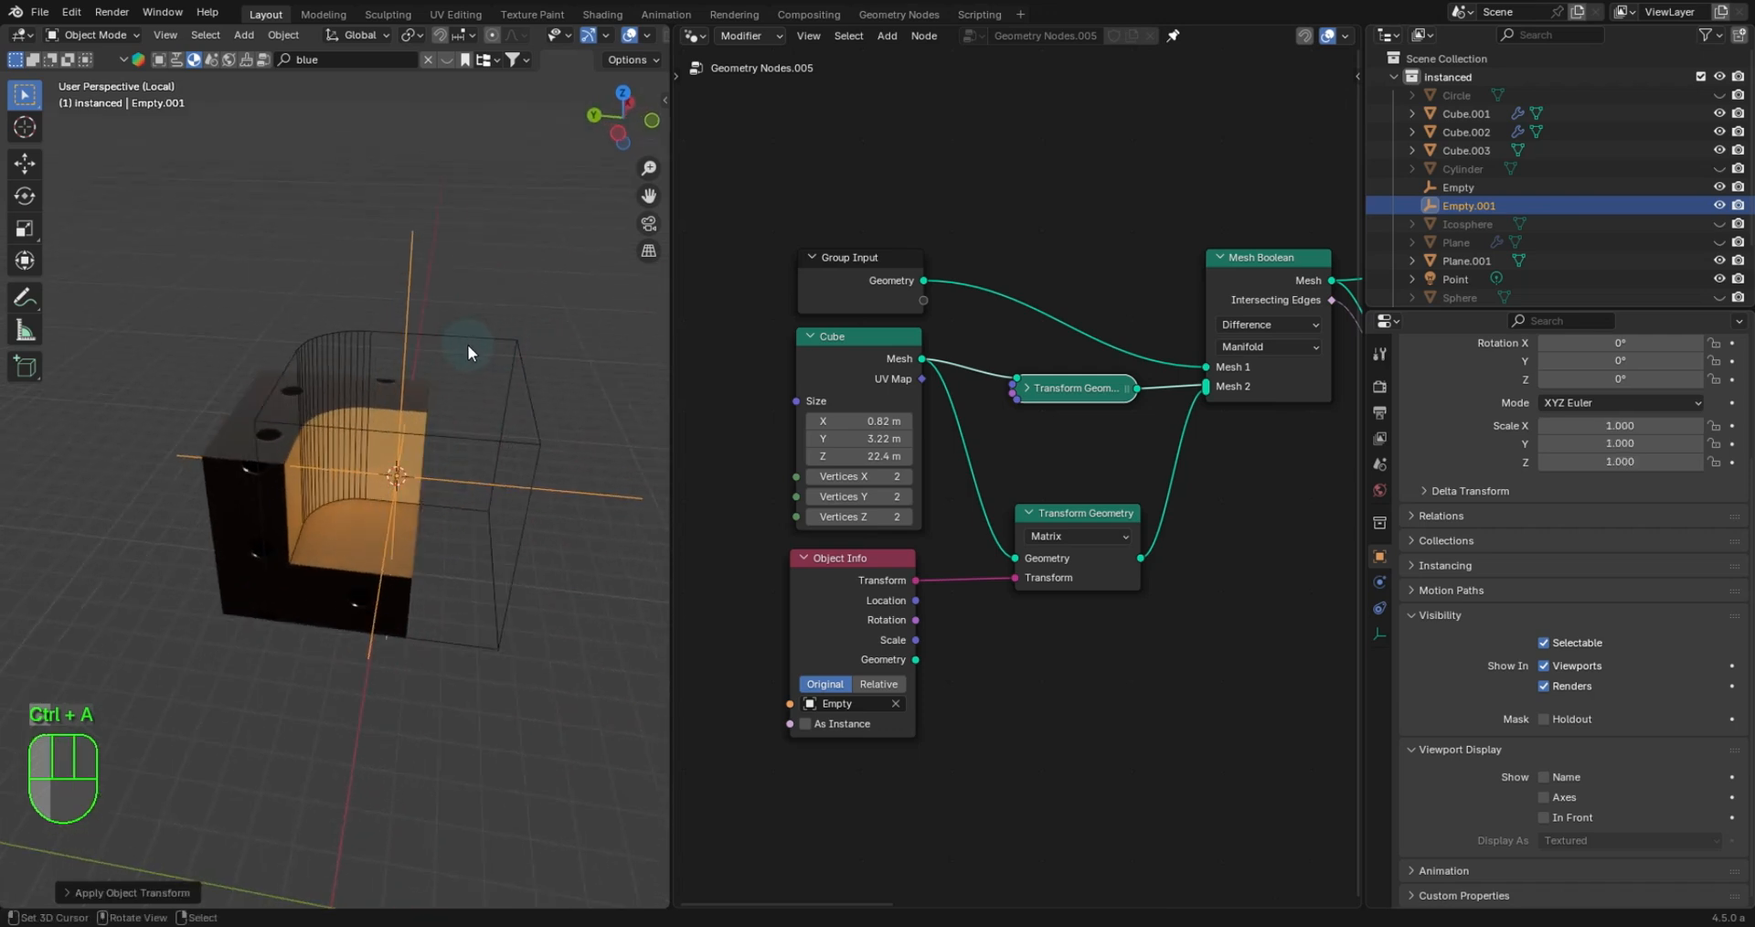
shift+click(466, 338)
shift+click(408, 295)
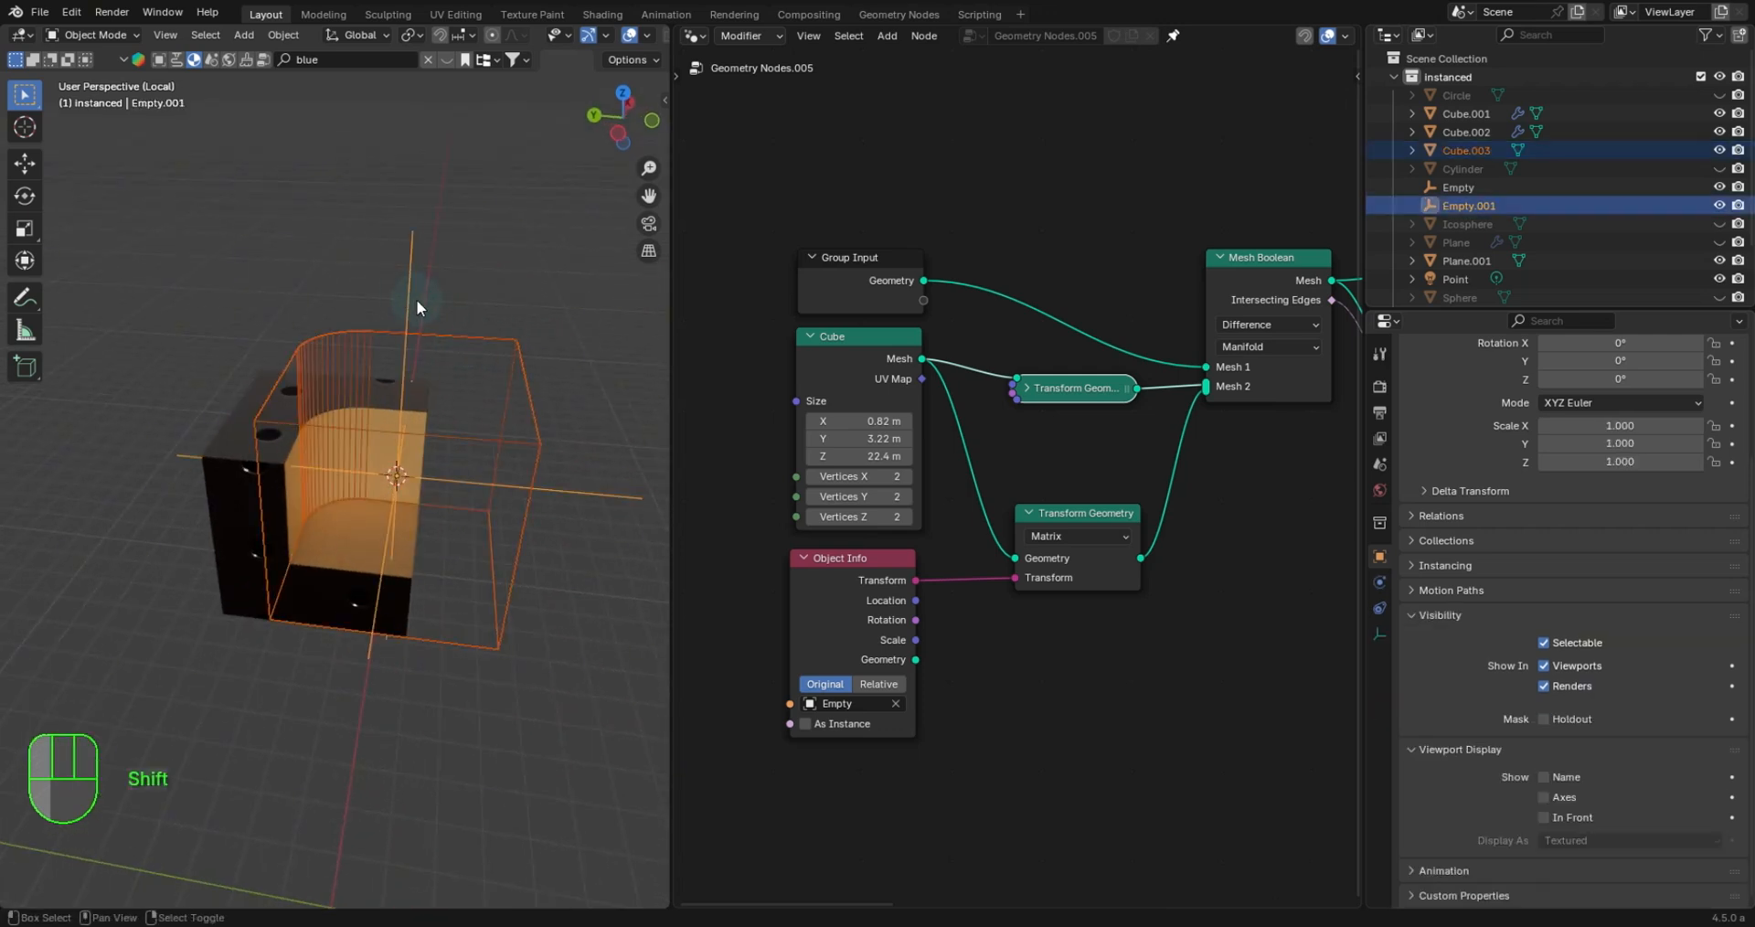
key(ctrl+p)
click(415, 299)
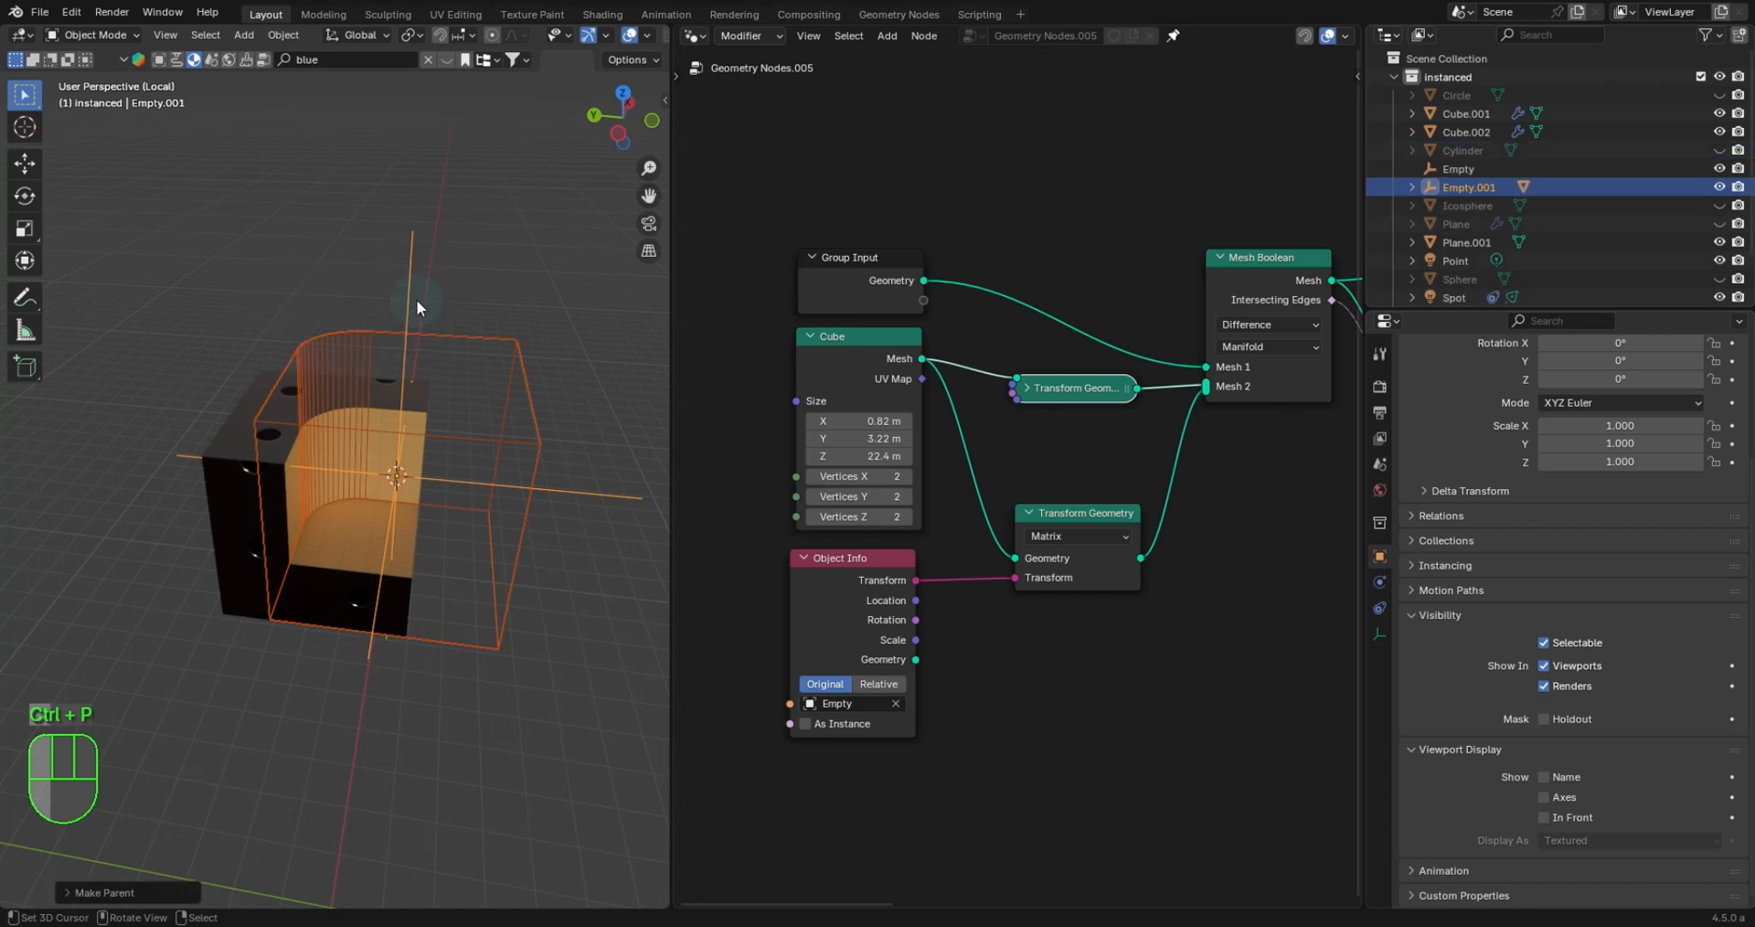
Hide the wireframe cutter cube, leaving its Boolean cut in the dark cube.
click(414, 289)
click(456, 331)
key(h)
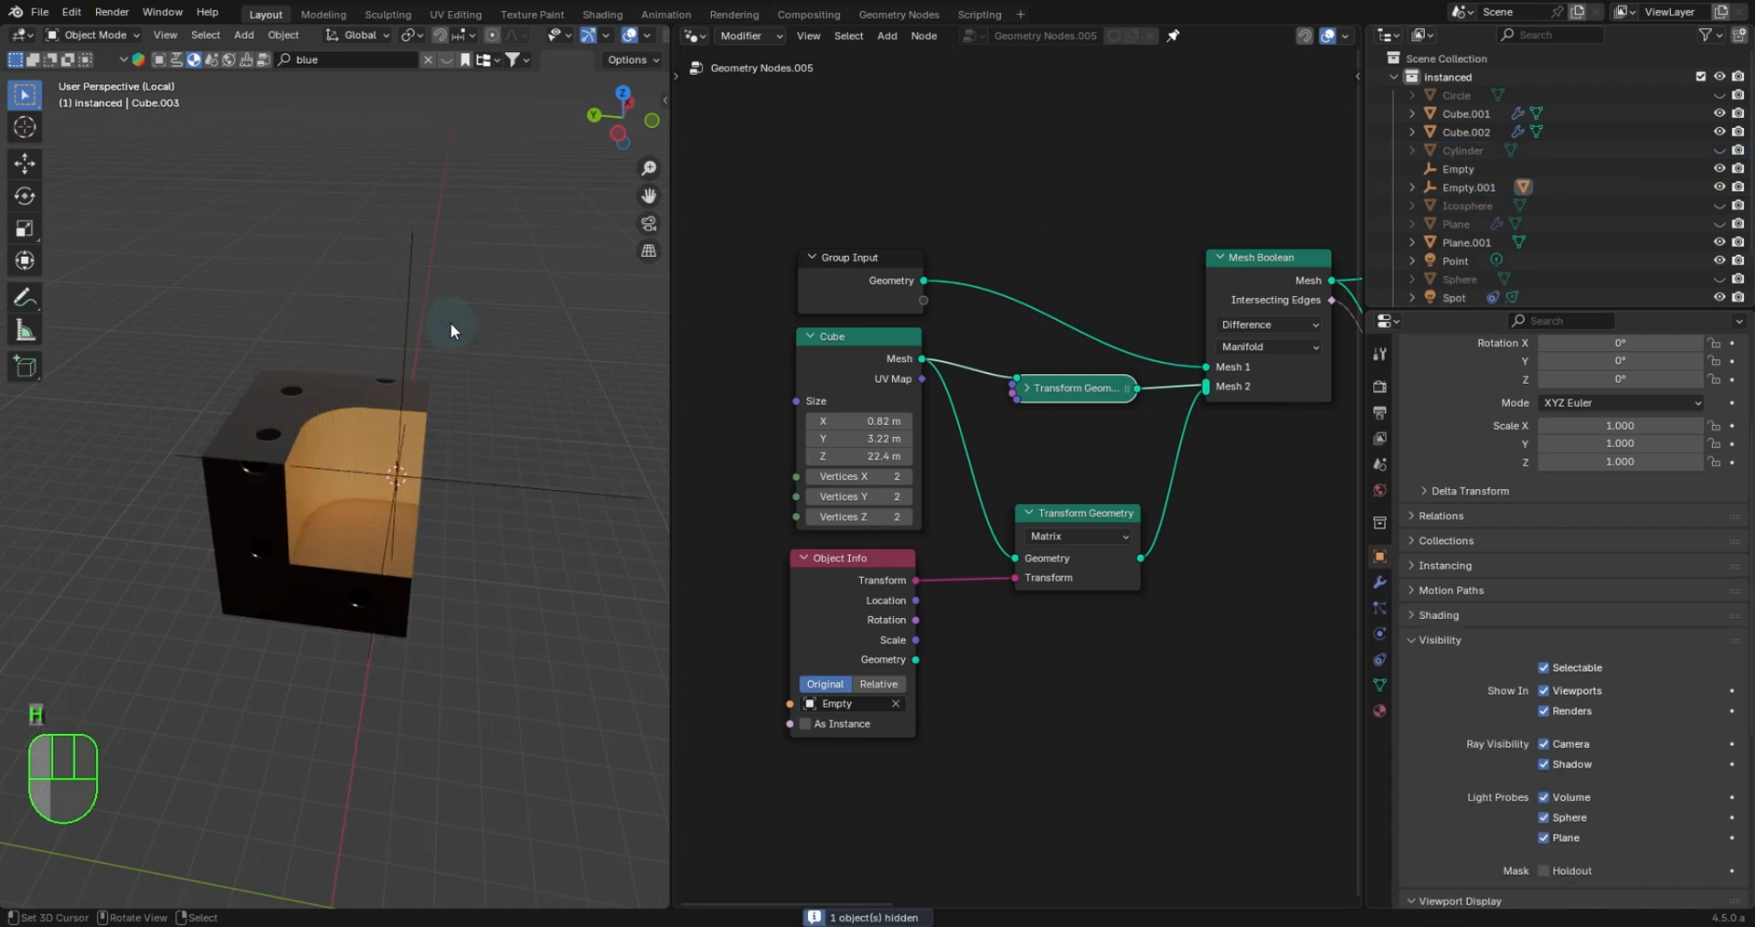
Move the parent Empty around the dark cube to shift the hidden cutter's rounded cut.
click(406, 270)
key(g)
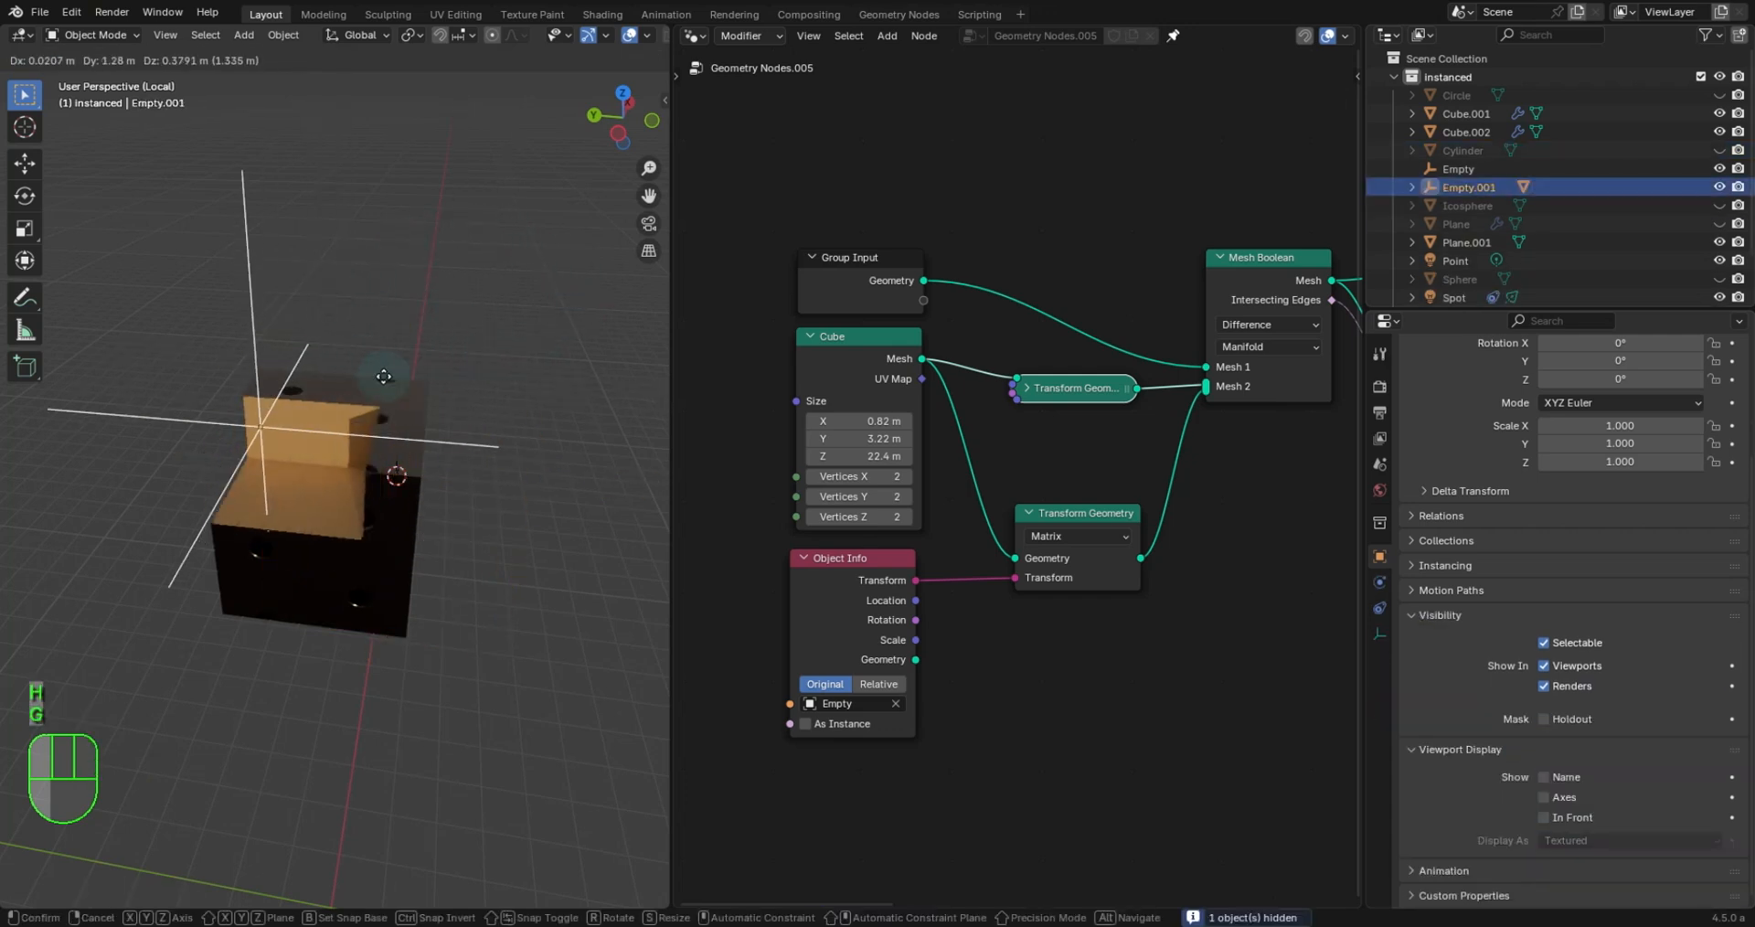
click(471, 340)
Try scaling and rotating the Empty that drives the hidden cutter.
key(s)
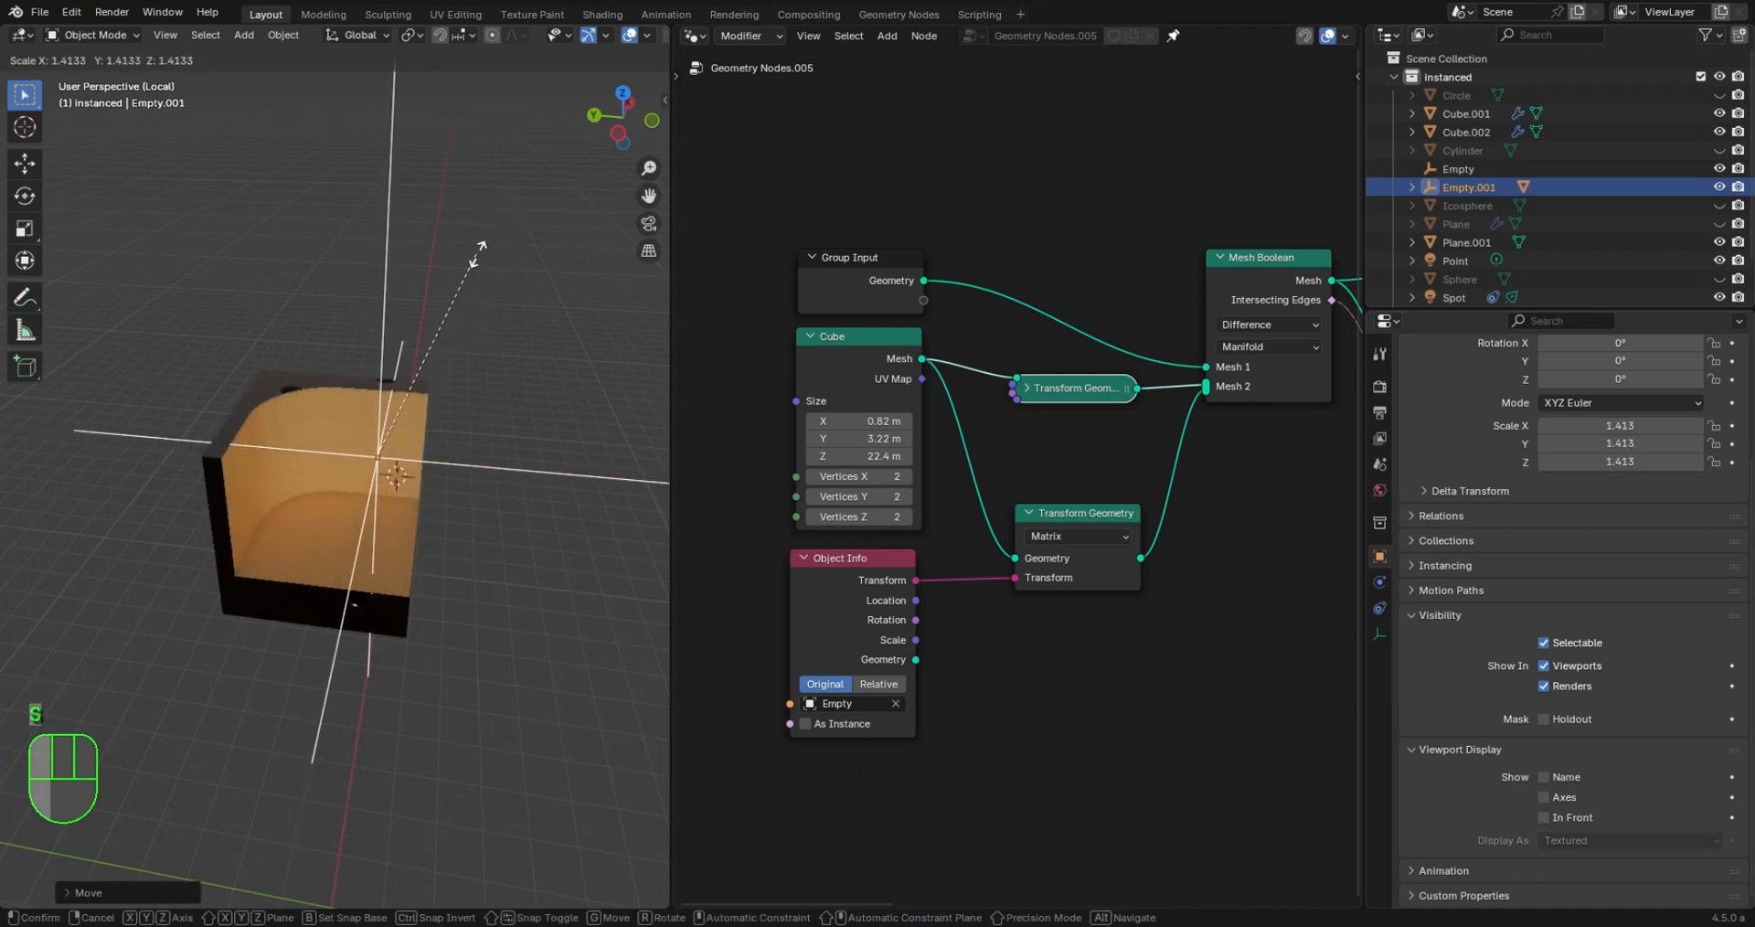
key(Escape)
key(r)
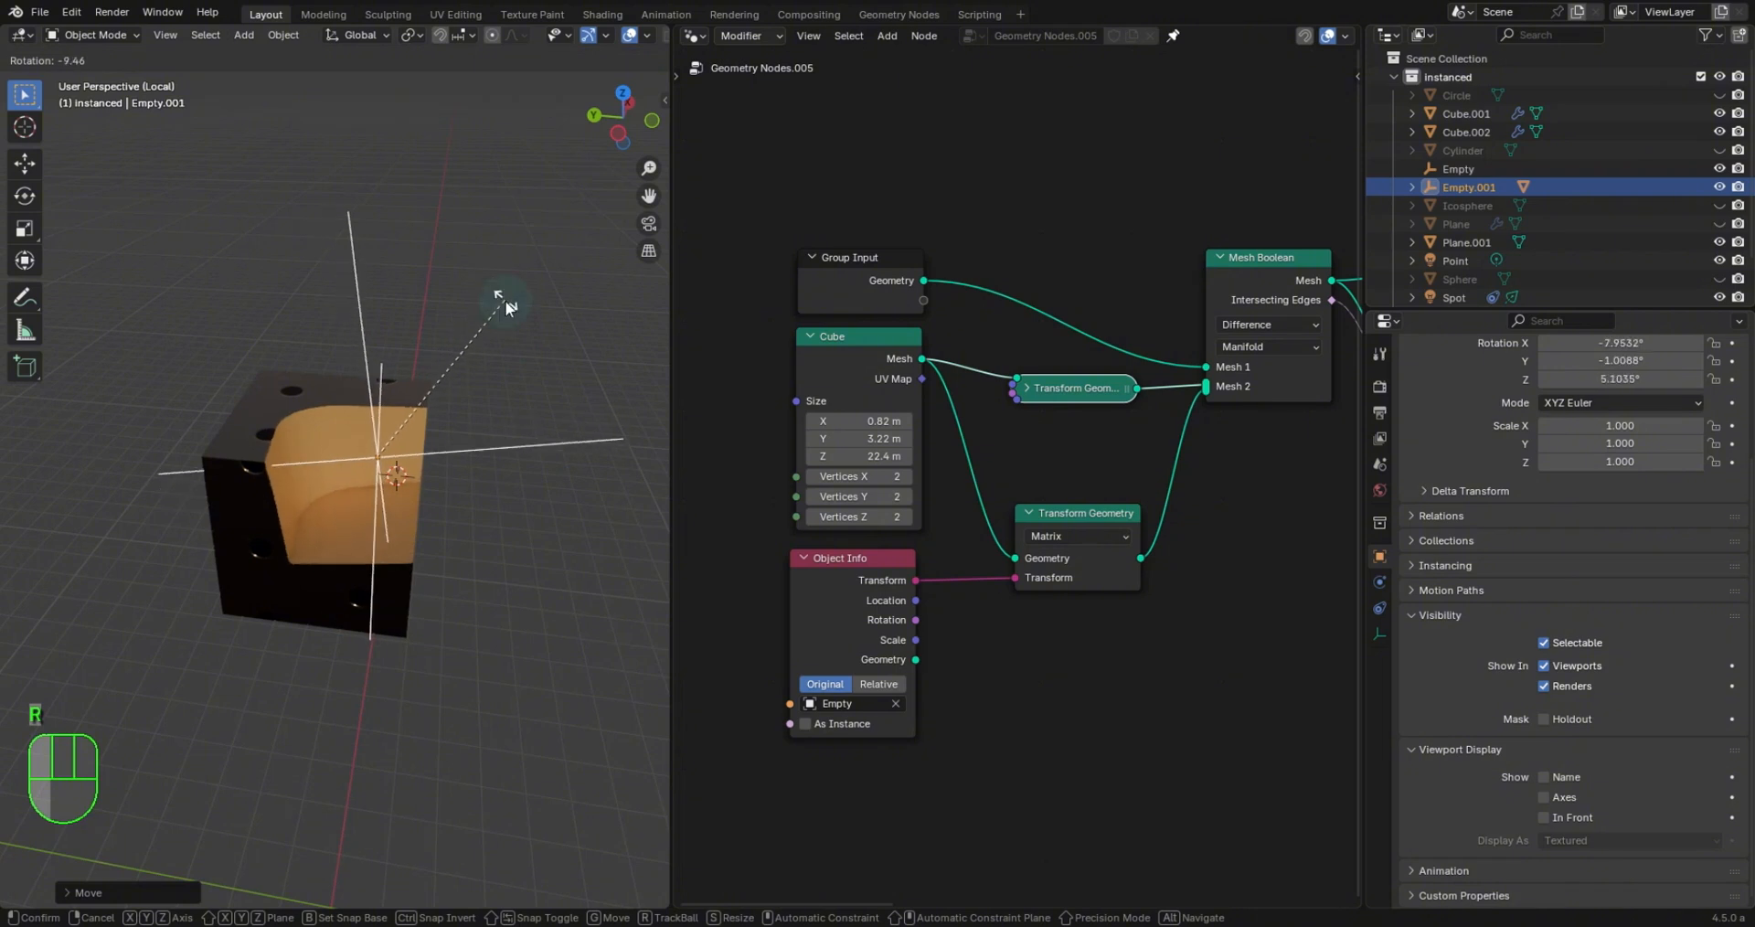
key(Escape)
Reposition the cutter's Empty so the rounded cut opens the dark cube's front corner.
key(g)
scroll(551, 317, up, 3)
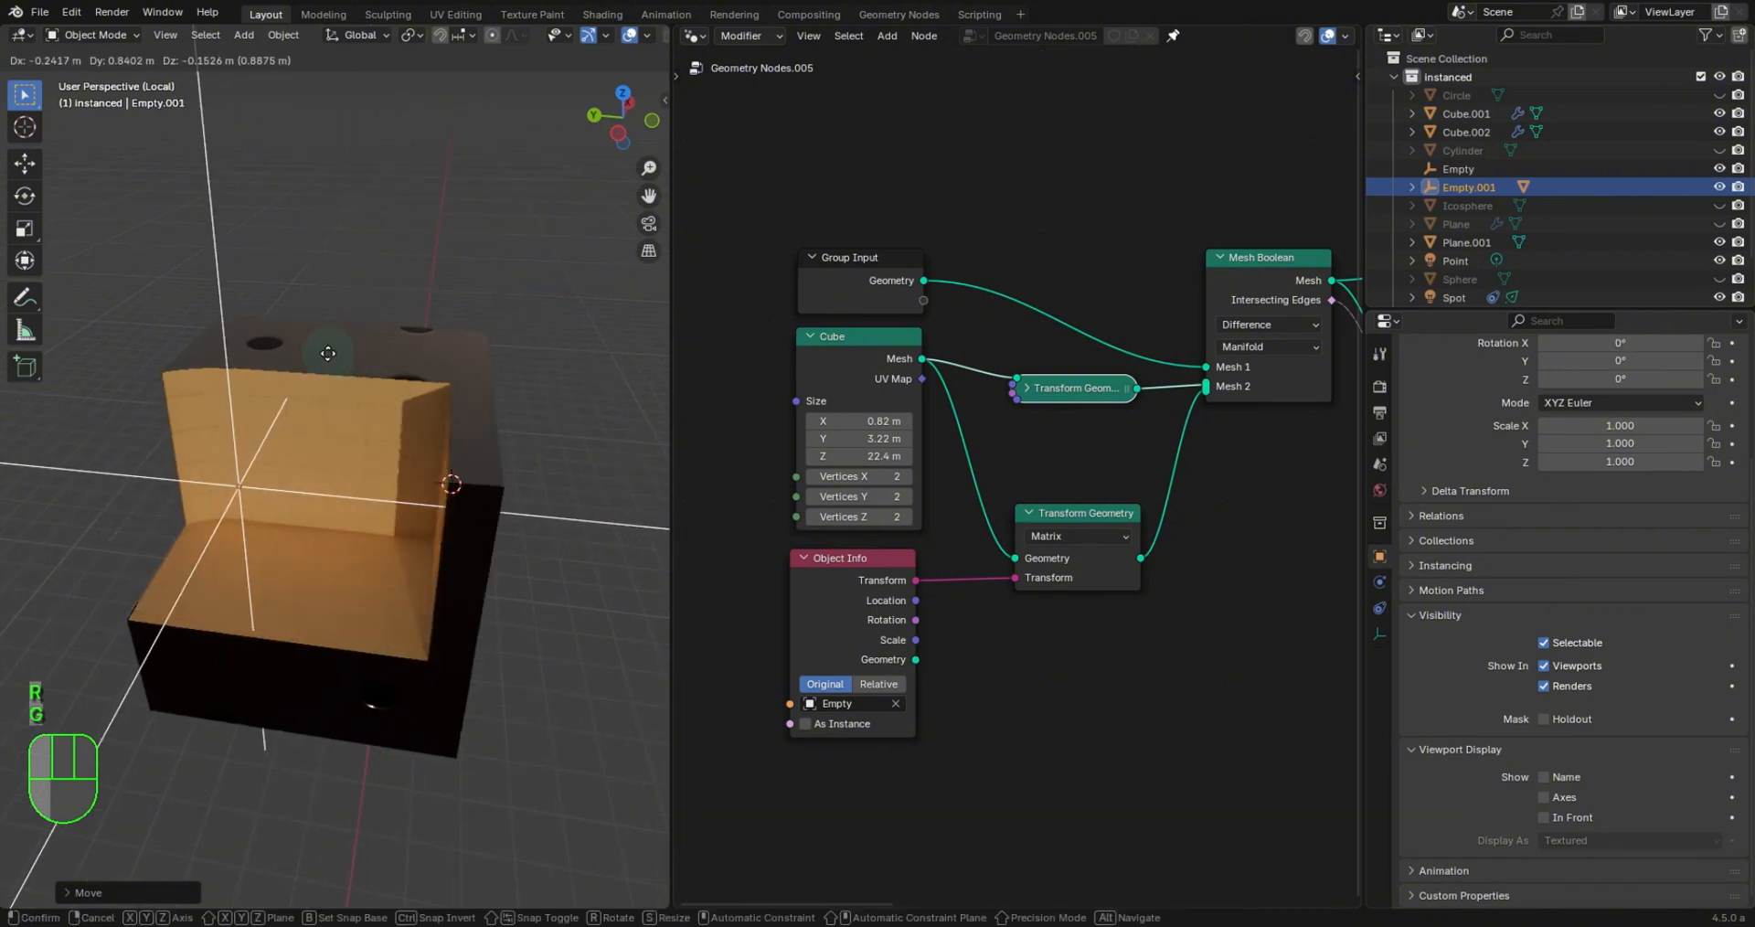
click(555, 339)
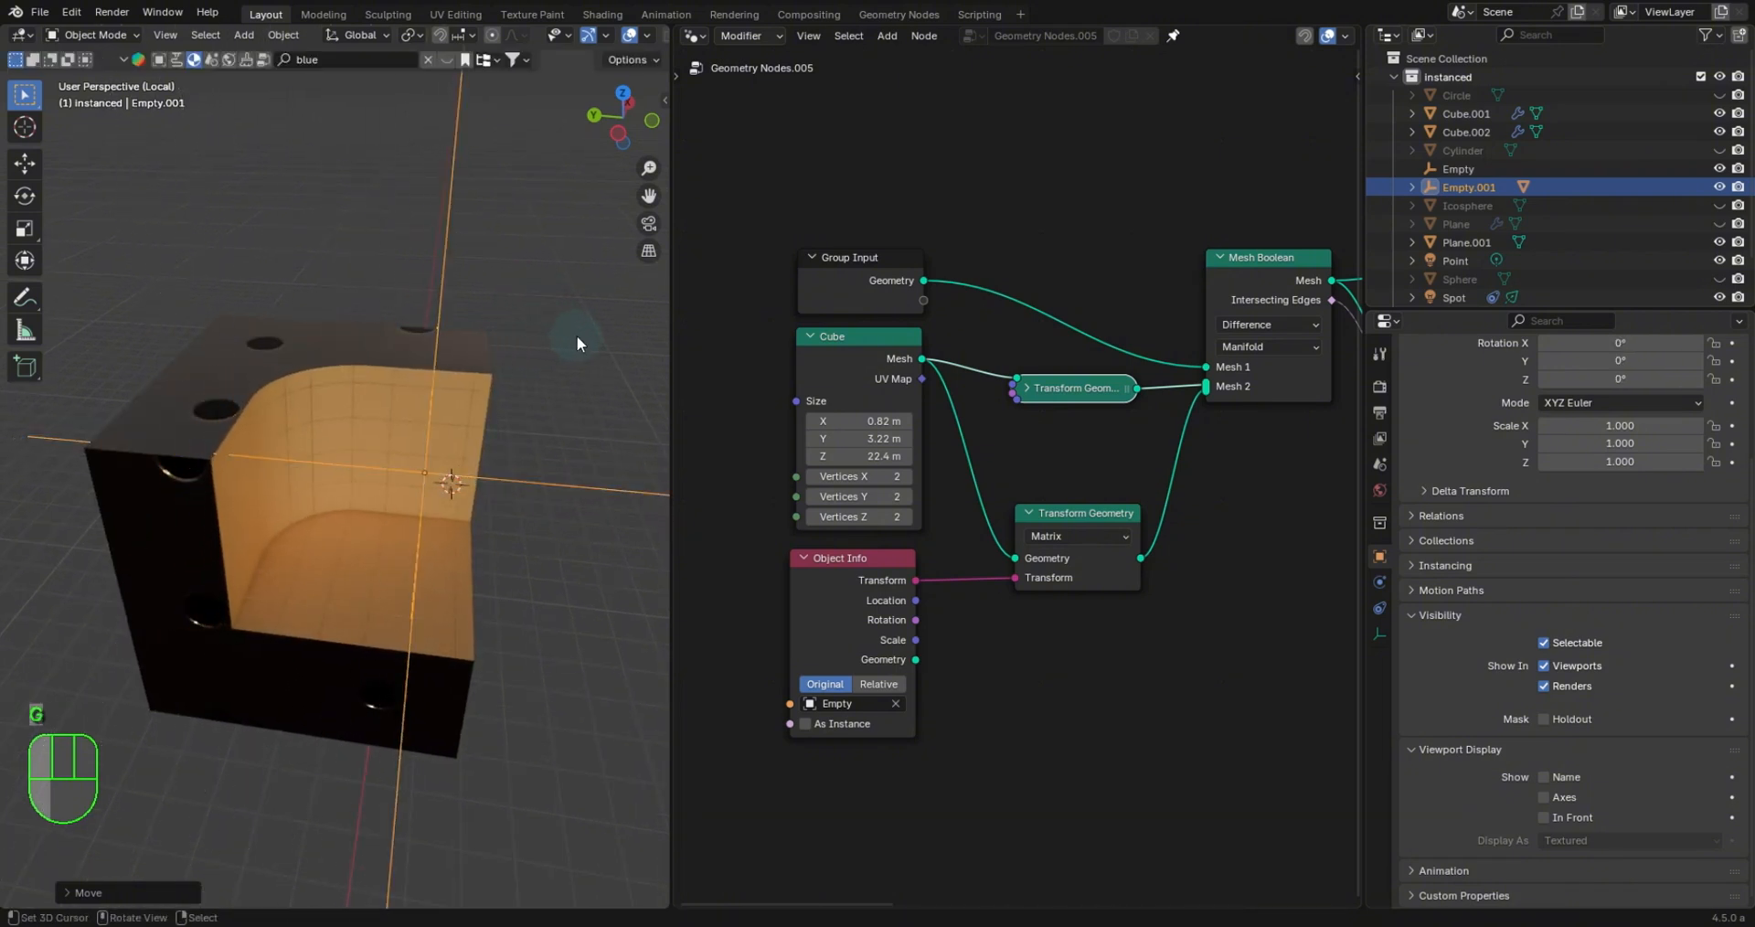
mouse_move(577, 336)
middle_down()
mouse_move(543, 307)
mouse_move(565, 317)
middle_up()
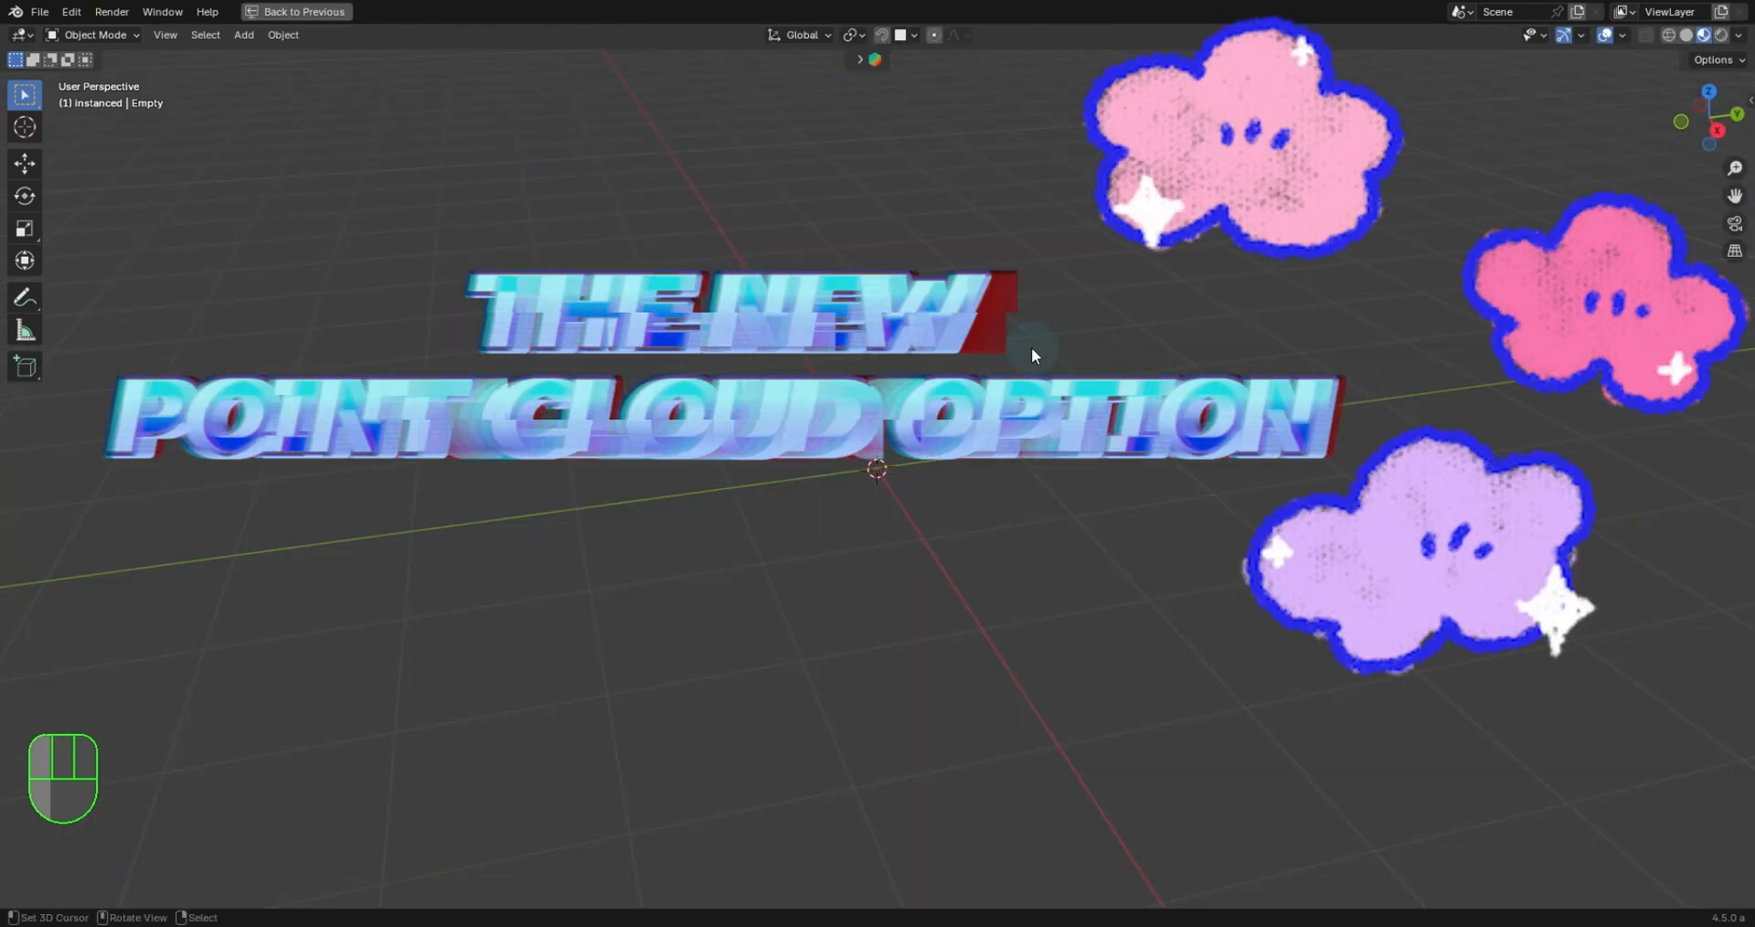
Add a Point Cloud object at the world origin.
mouse_move(1032, 348)
middle_down()
mouse_move(1076, 360)
mouse_move(1038, 351)
middle_up()
key(shift+a)
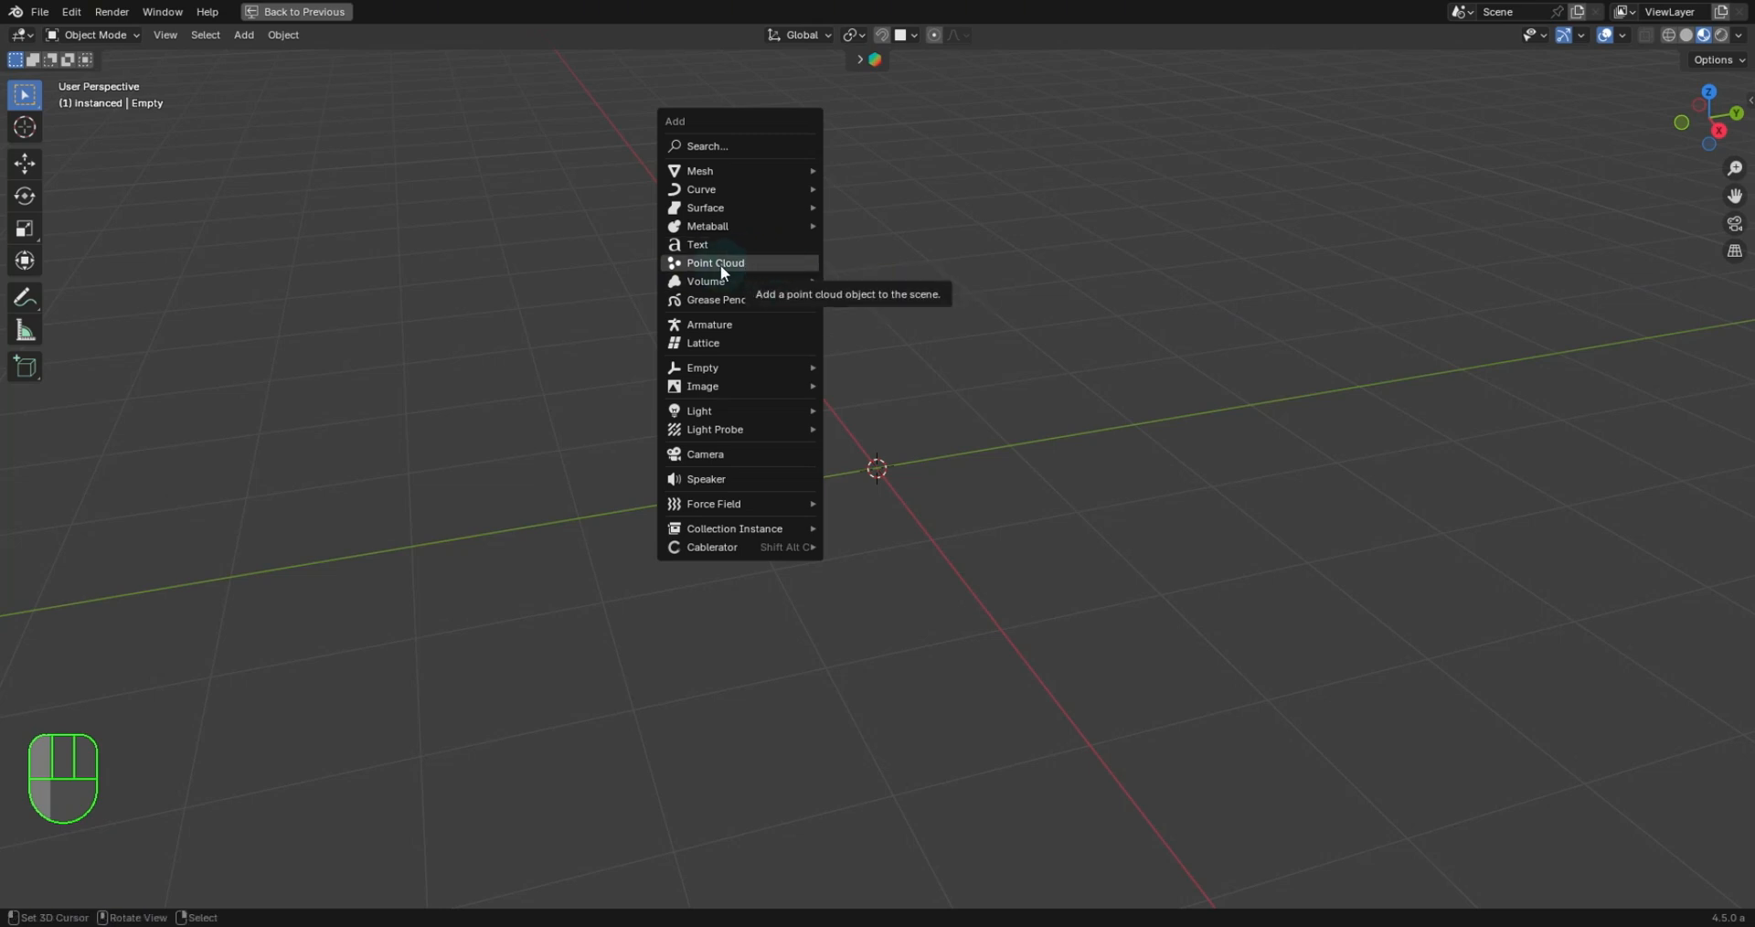
click(787, 265)
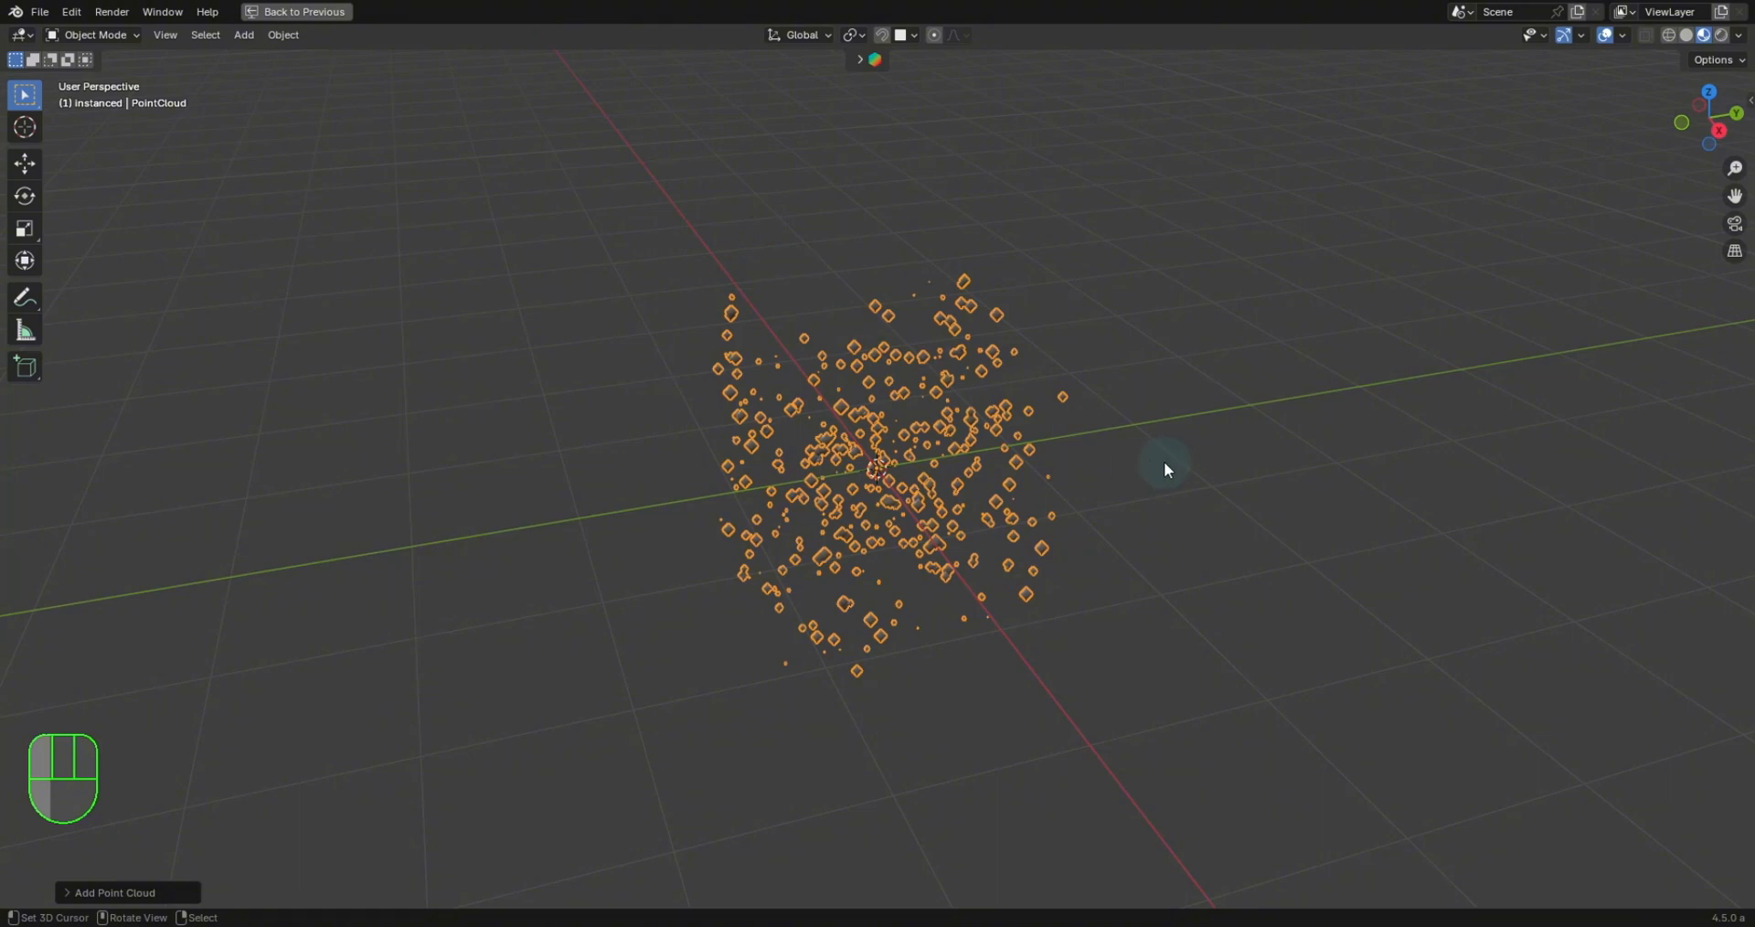
scroll(1165, 461, up, 7)
middle_drag(1108, 519, 1156, 489)
scroll(1213, 458, down, 6)
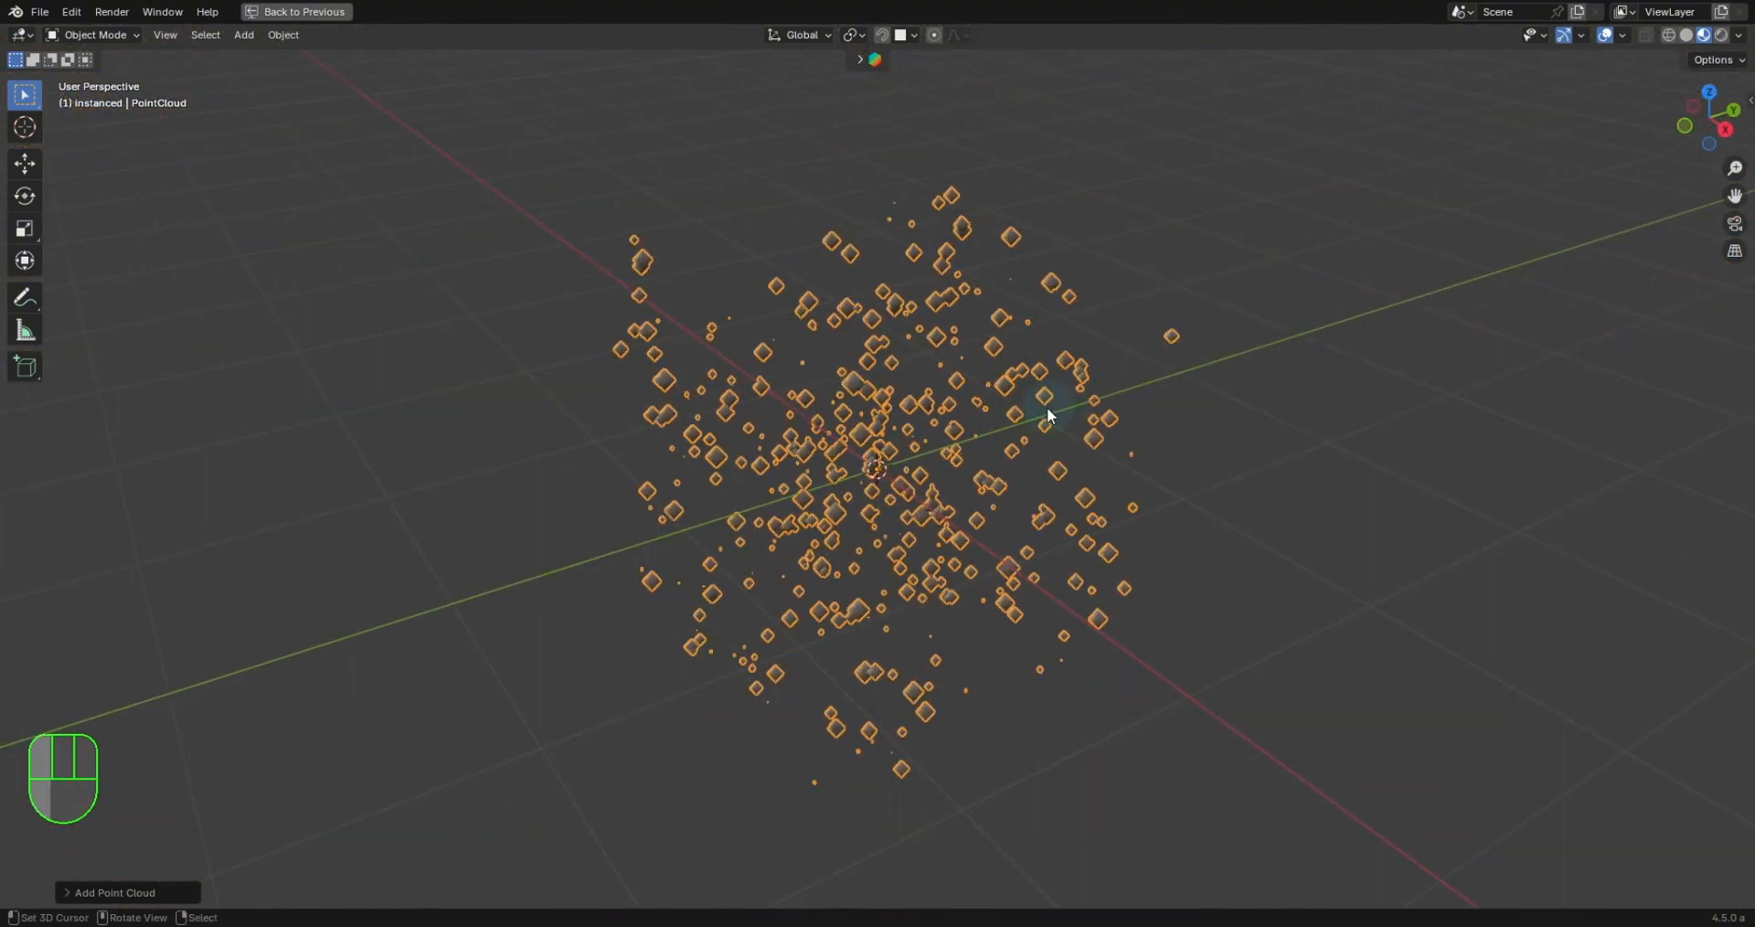
Switch the point cloud to Edit Mode.
key(Tab)
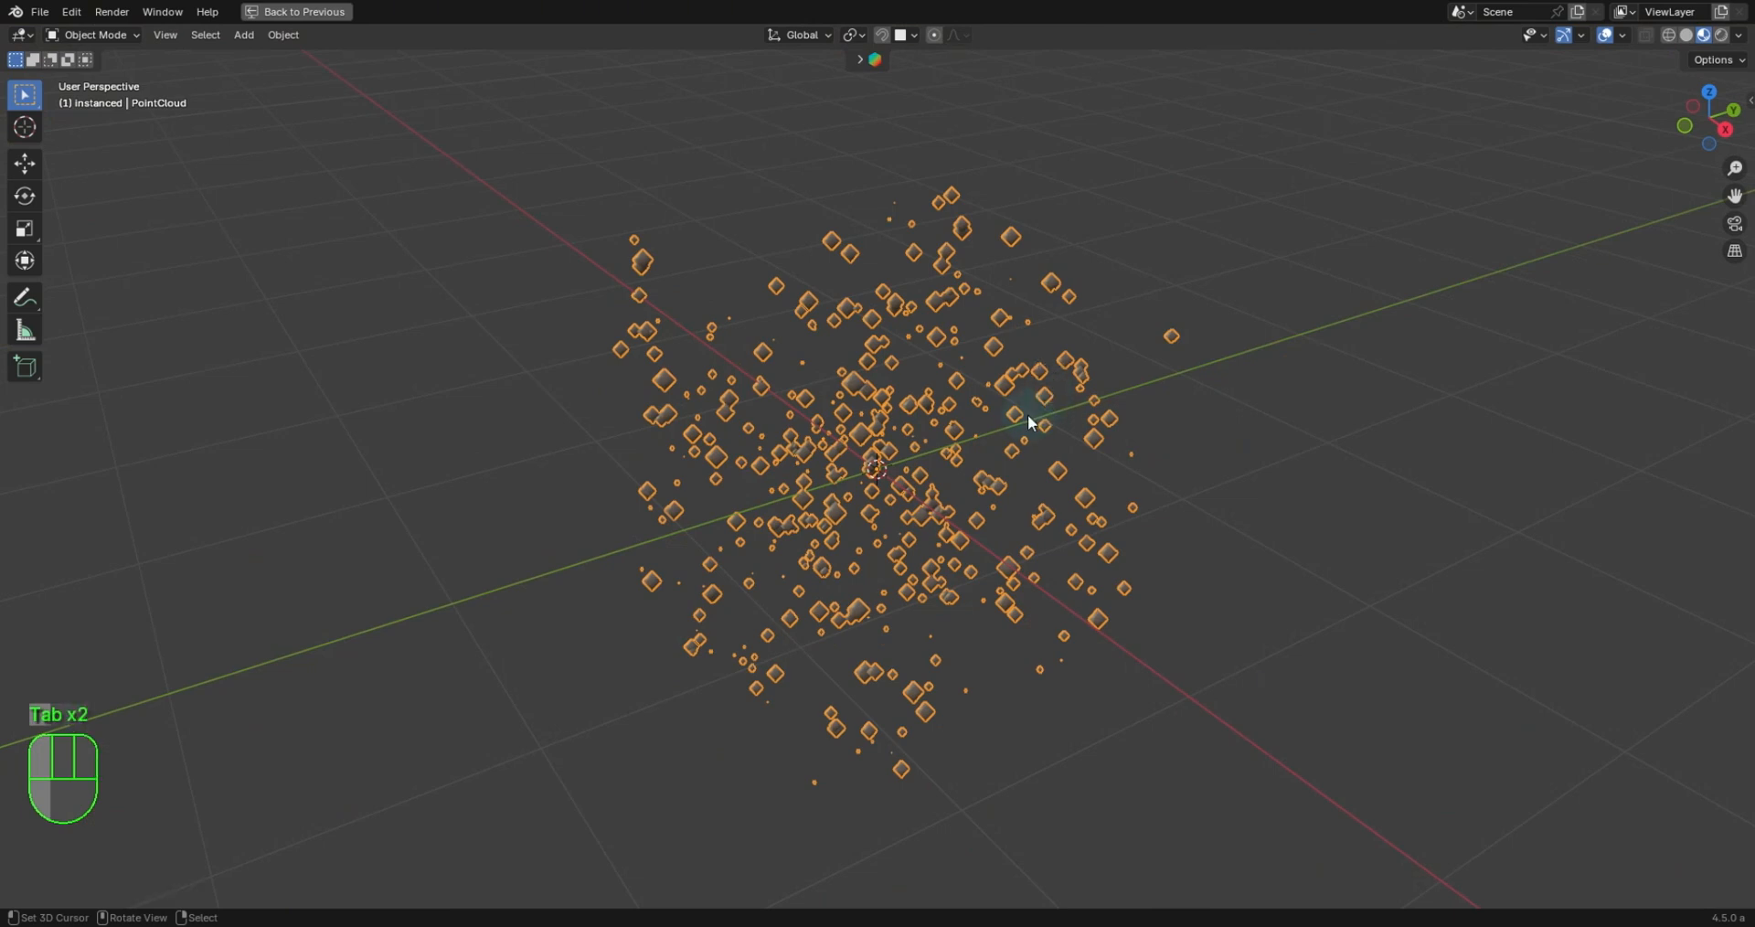
key(ctrl+Tab)
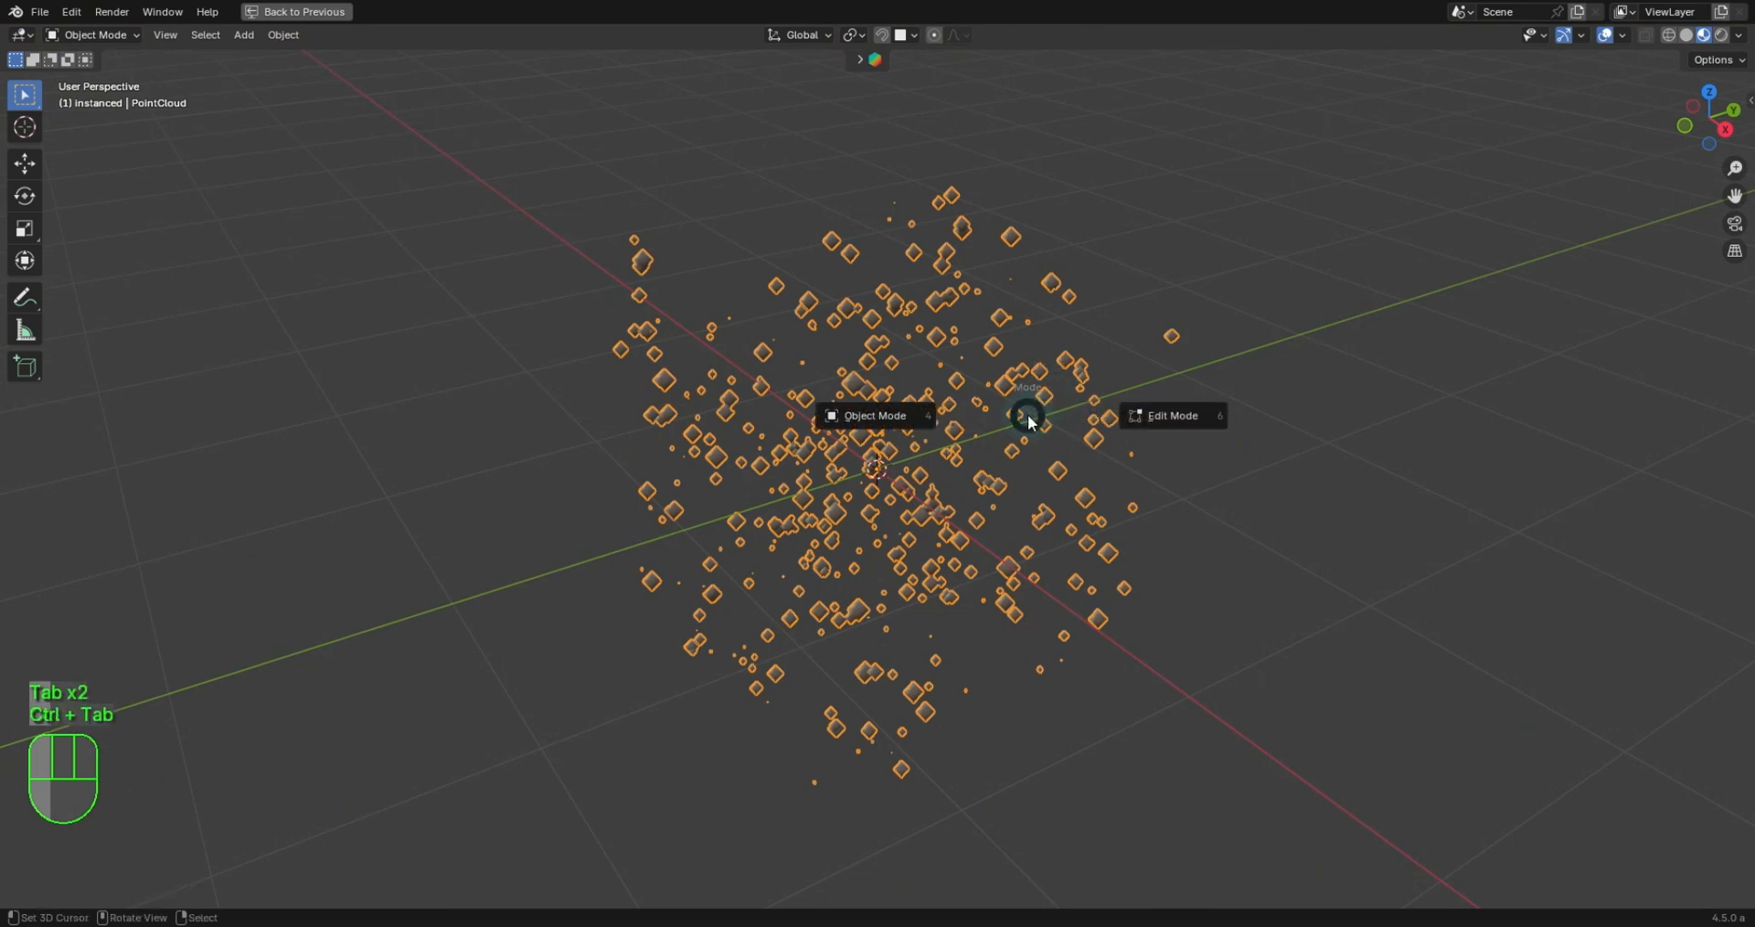
click(1159, 414)
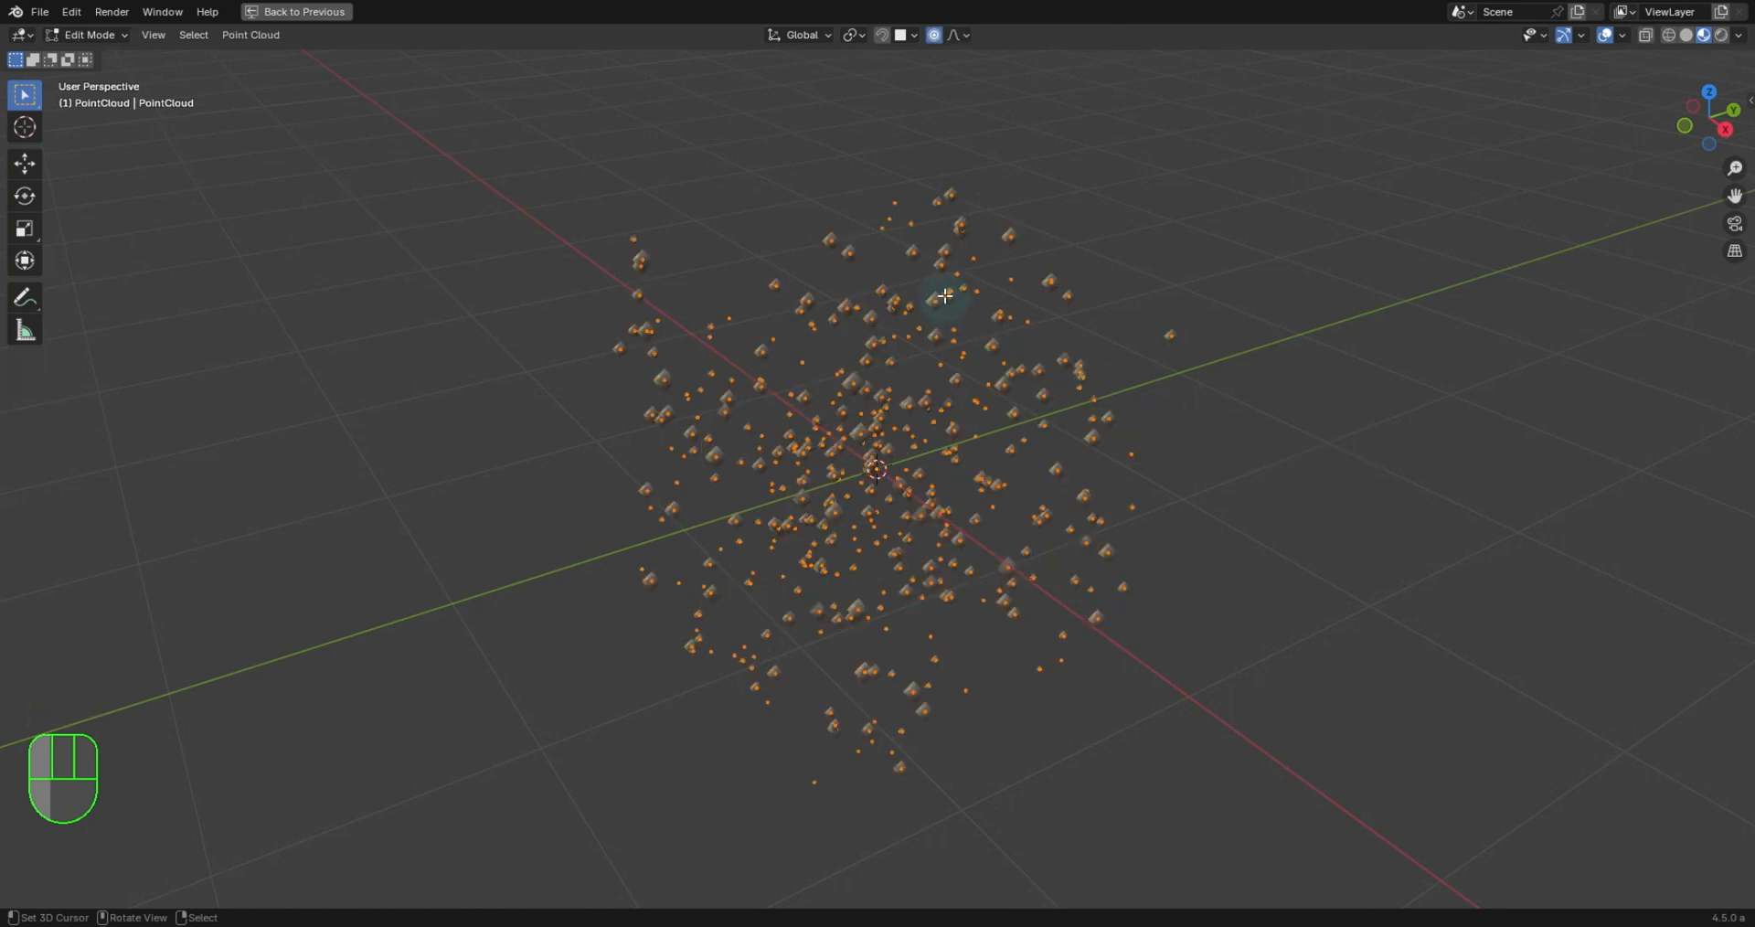
Keep proportional editing enabled and select a single point in the upper part of the cloud.
key(o)
key(o)
key(o)
key(o)
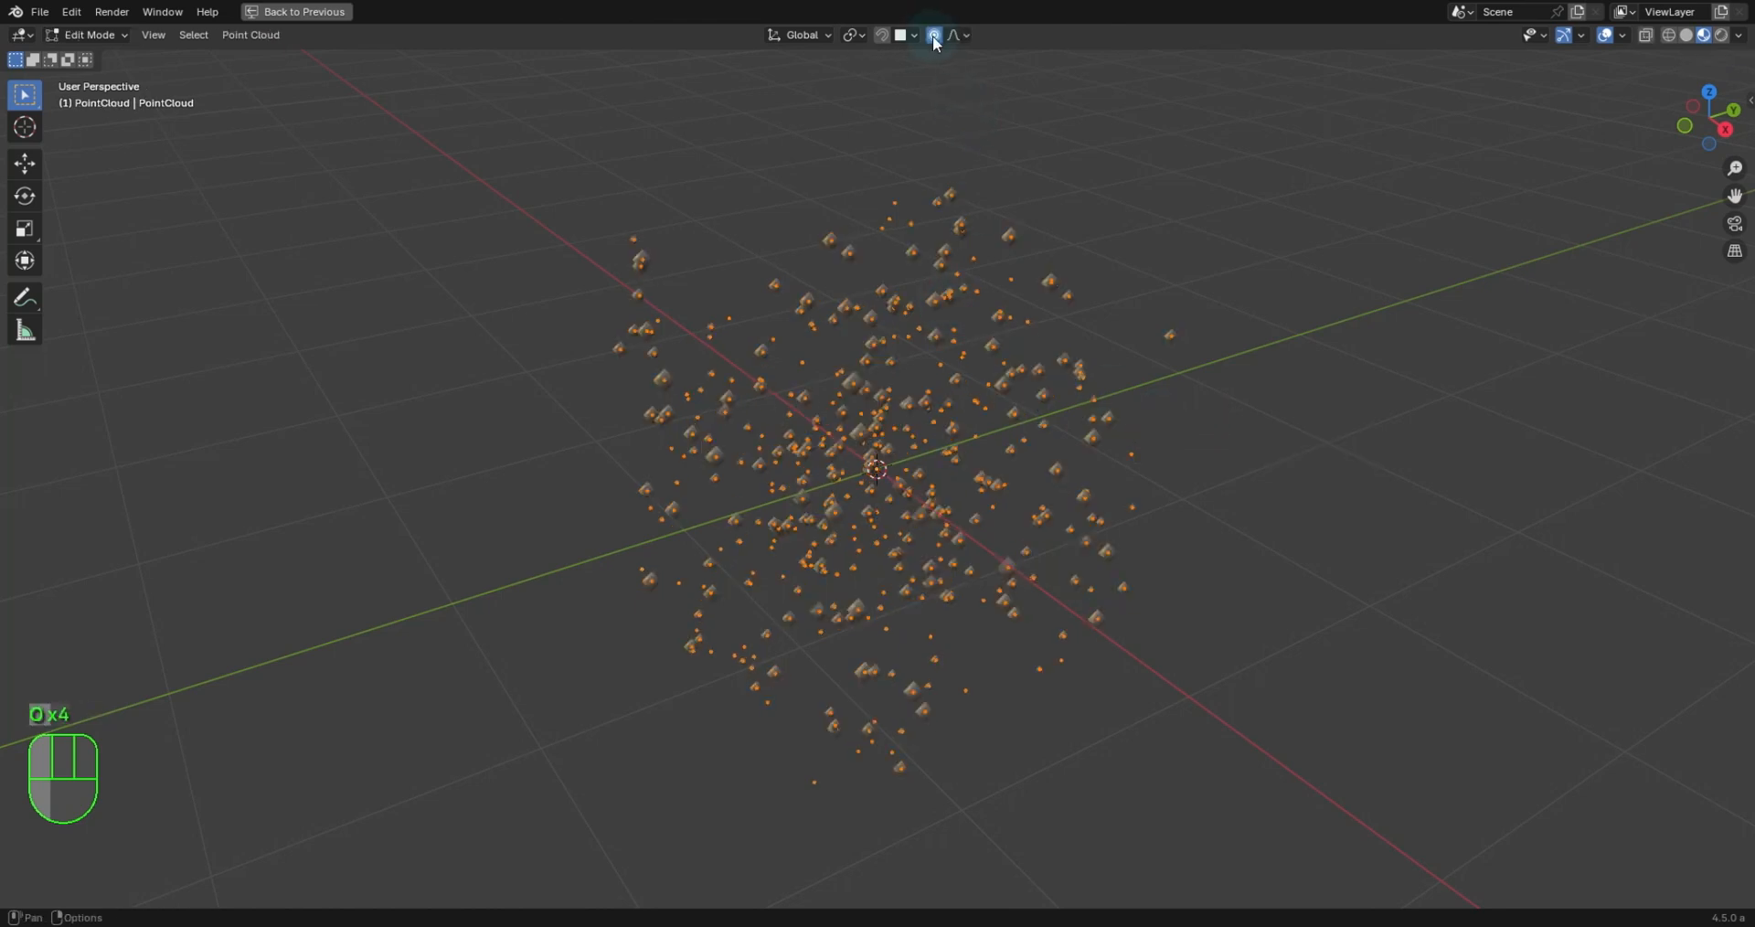
click(932, 35)
right_click(936, 304)
middle_drag(965, 344, 998, 352)
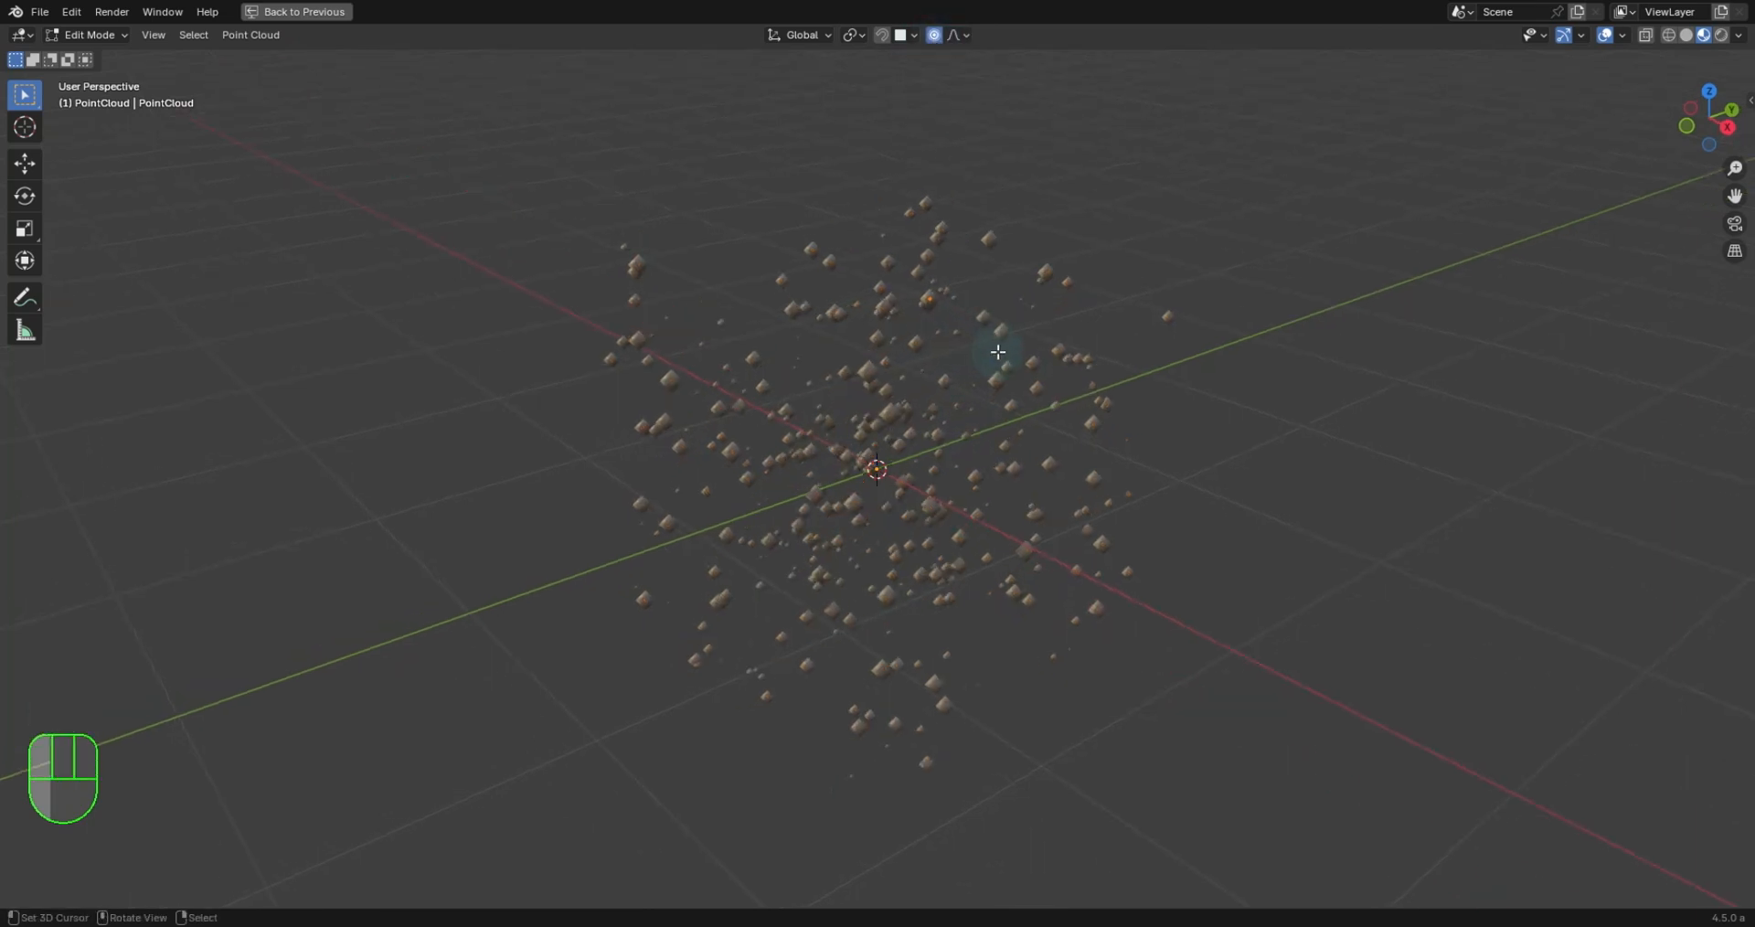
Try moving the selected point while reducing the proportional editing size to about 0.47 m.
key(g)
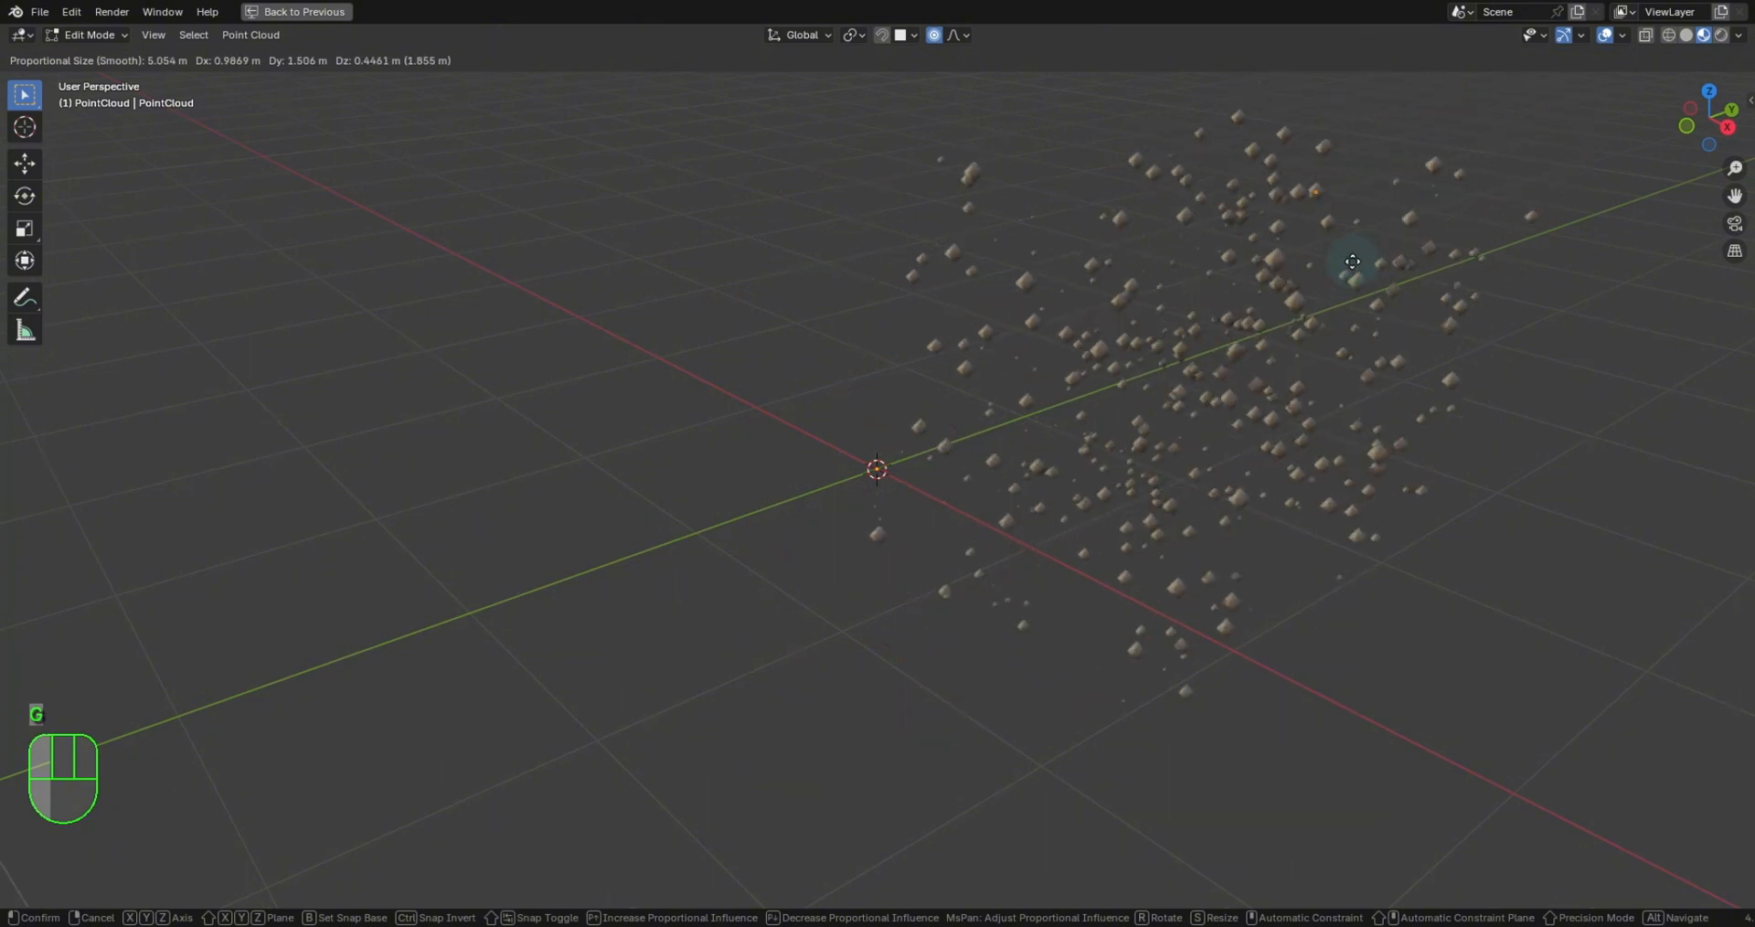
scroll(1343, 265, up, 17)
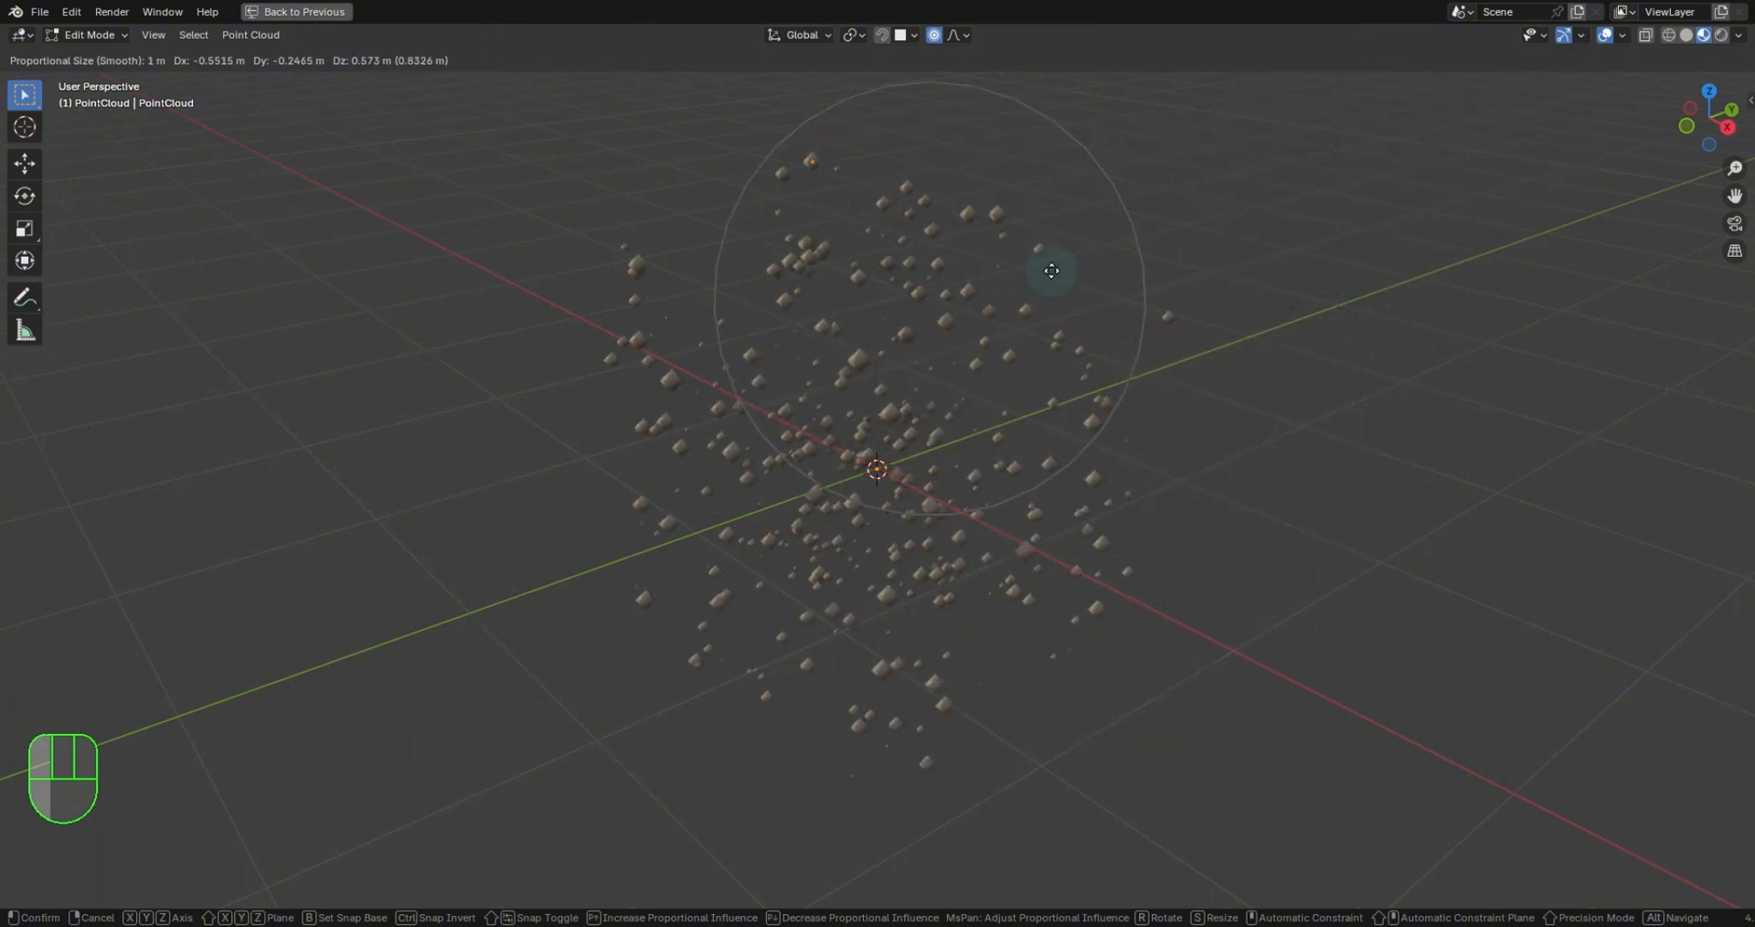
scroll(866, 263, up, 8)
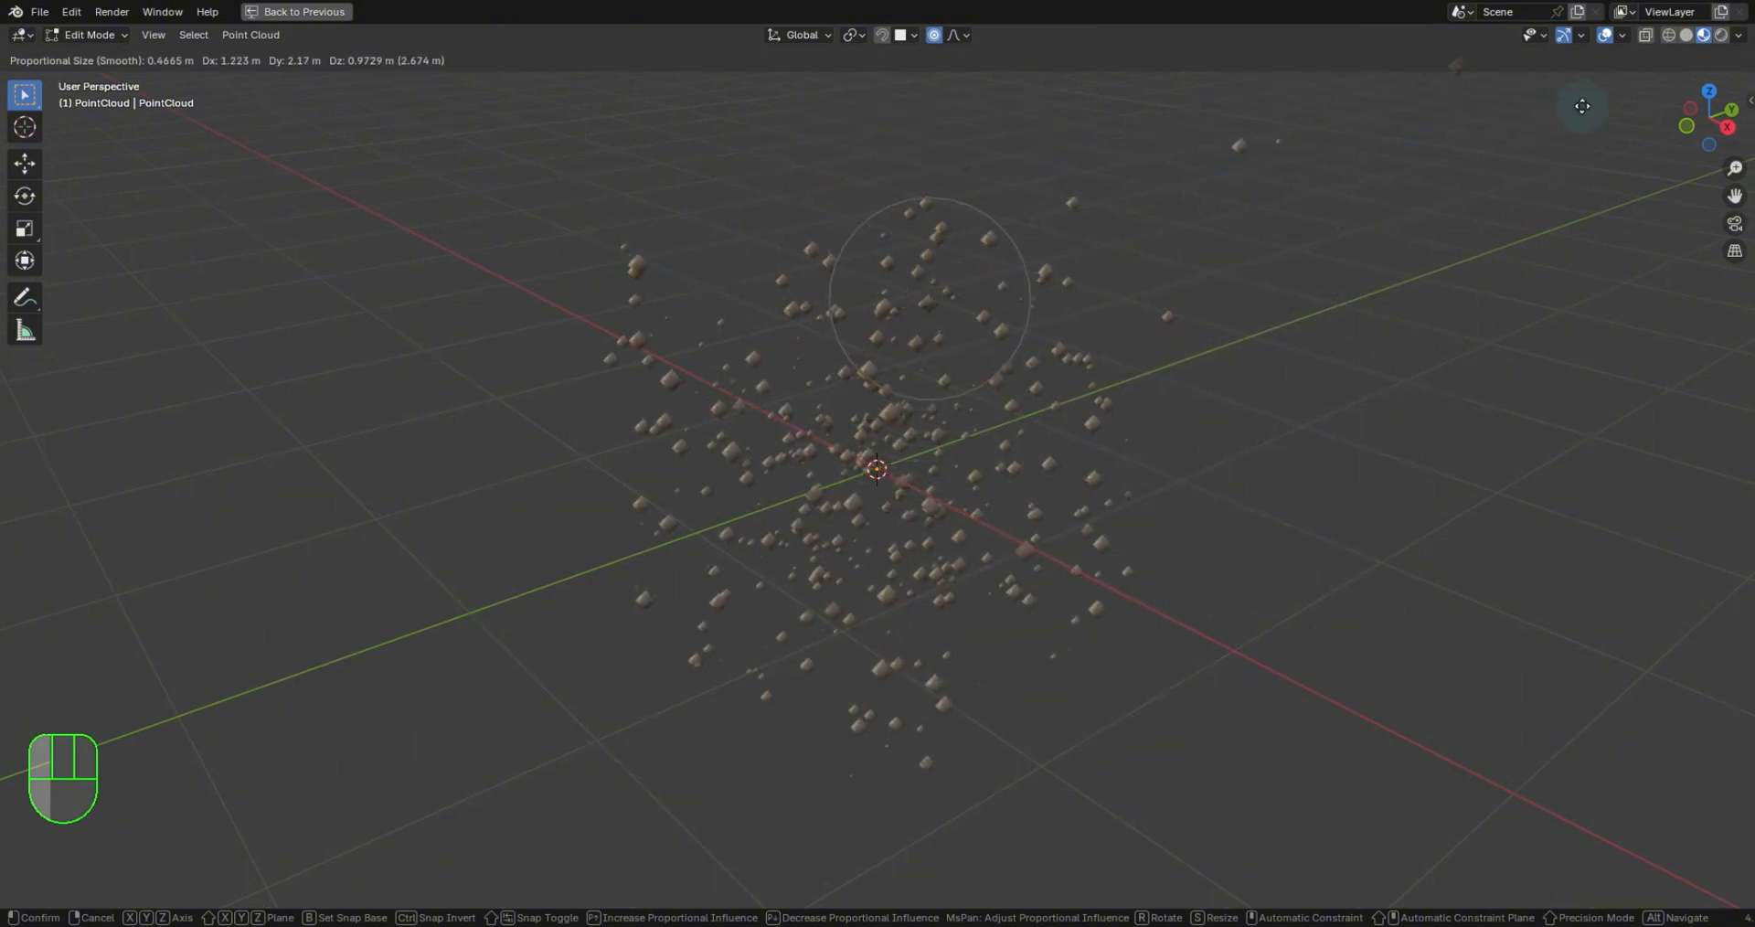
right_click(1133, 212)
Move a point near the cloud's top outward with proportional editing so its neighbours follow.
click(945, 241)
key(g)
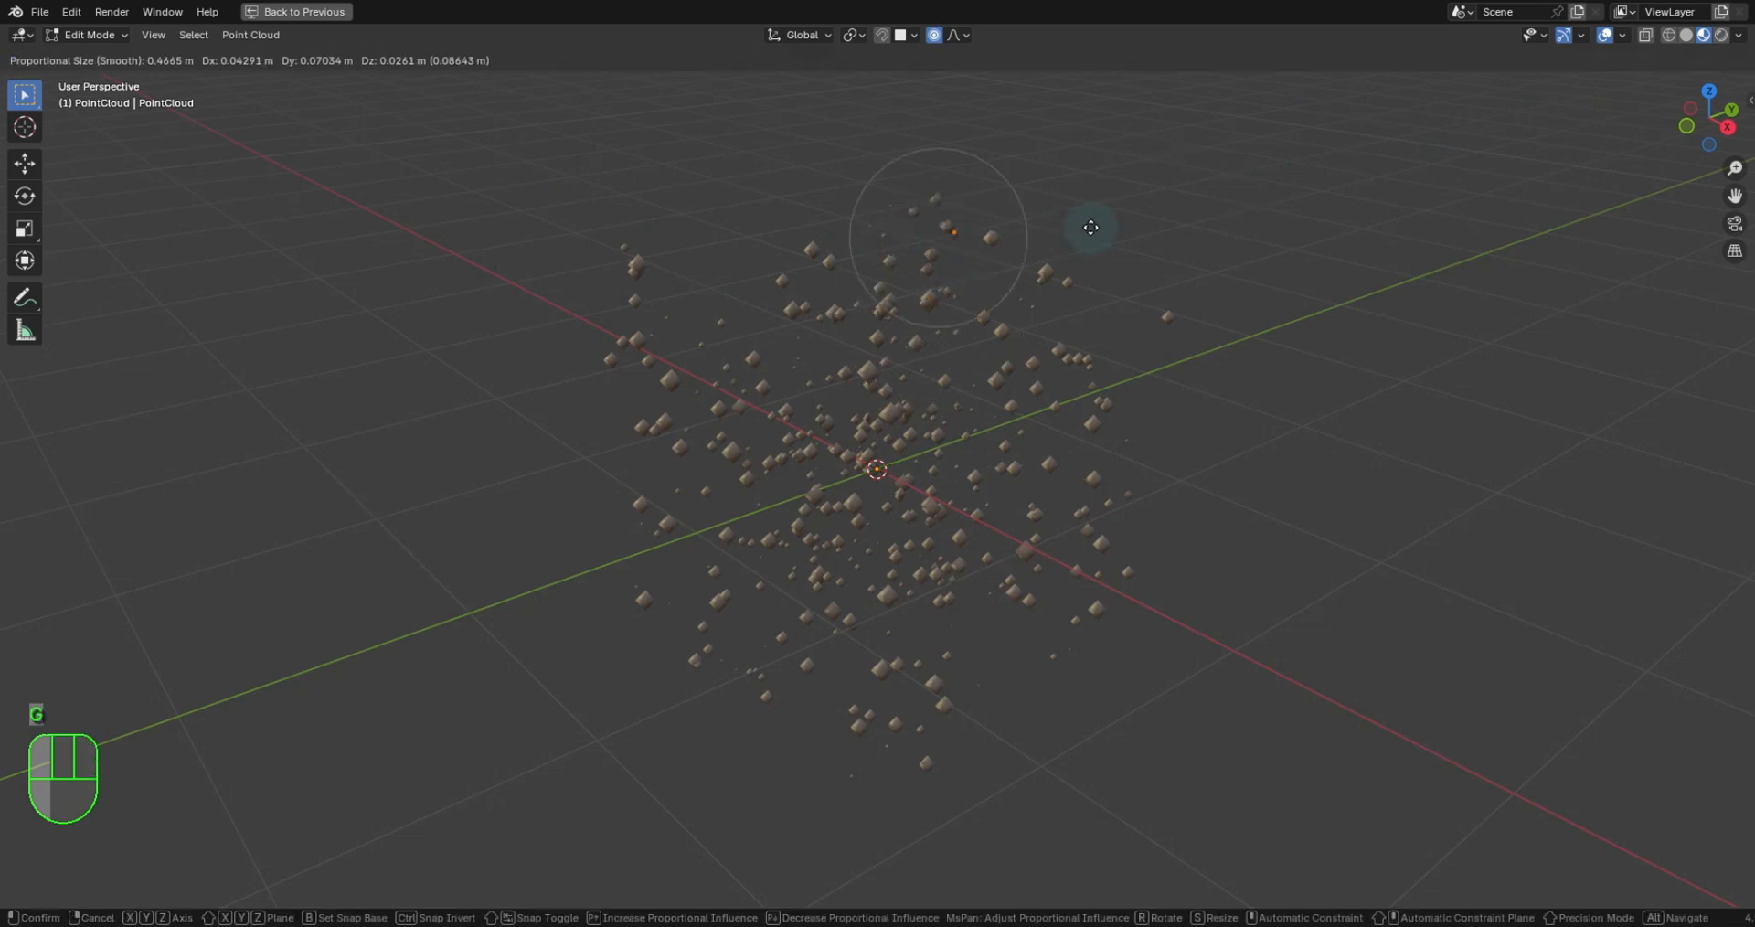
click(1245, 192)
Turn off proportional editing and move several individual points away from the cloud.
click(938, 37)
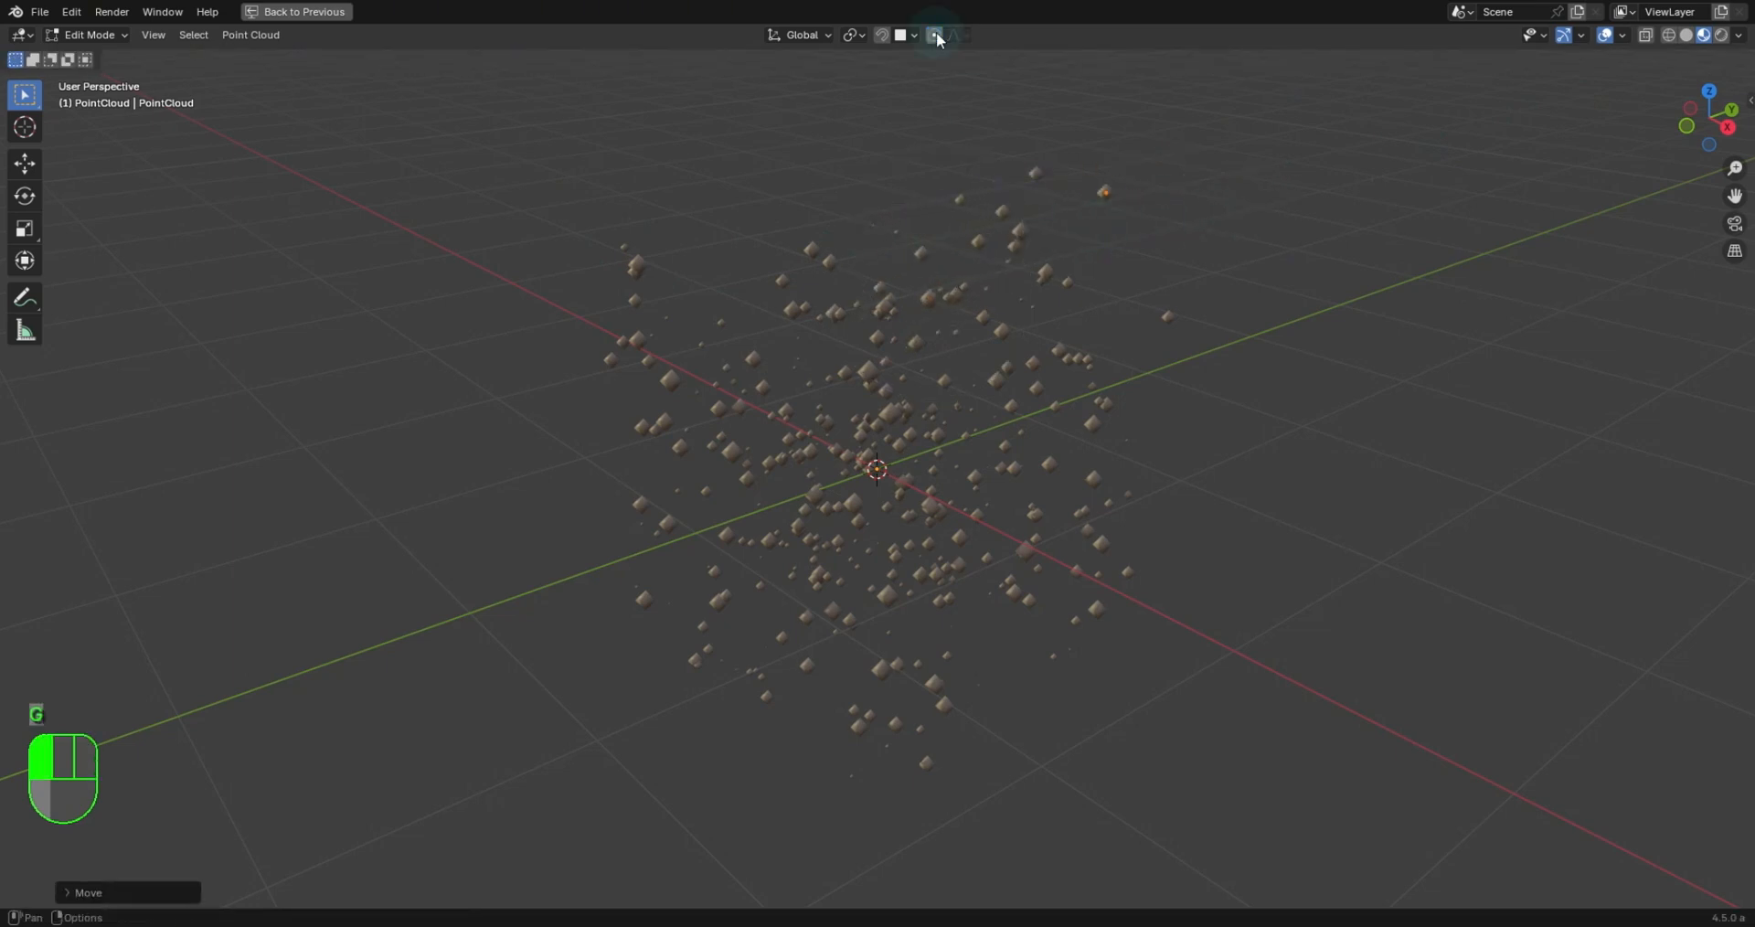
key(g)
right_click(1006, 456)
key(g)
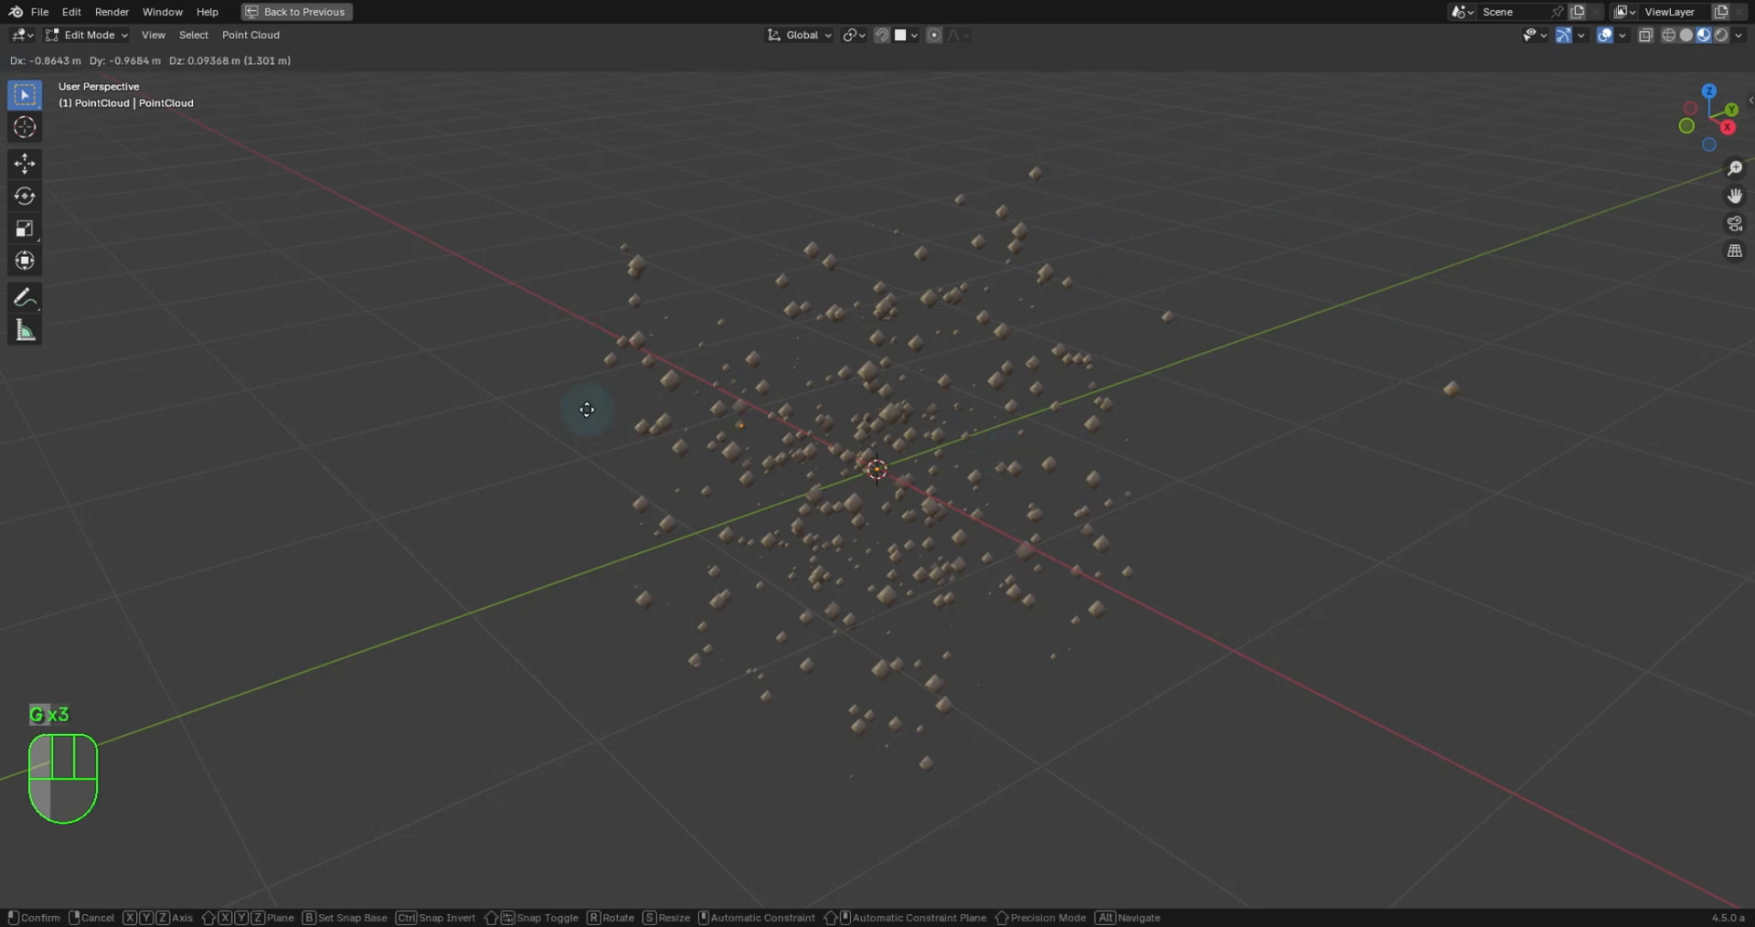
click(406, 400)
right_click(670, 380)
key(g)
click(634, 759)
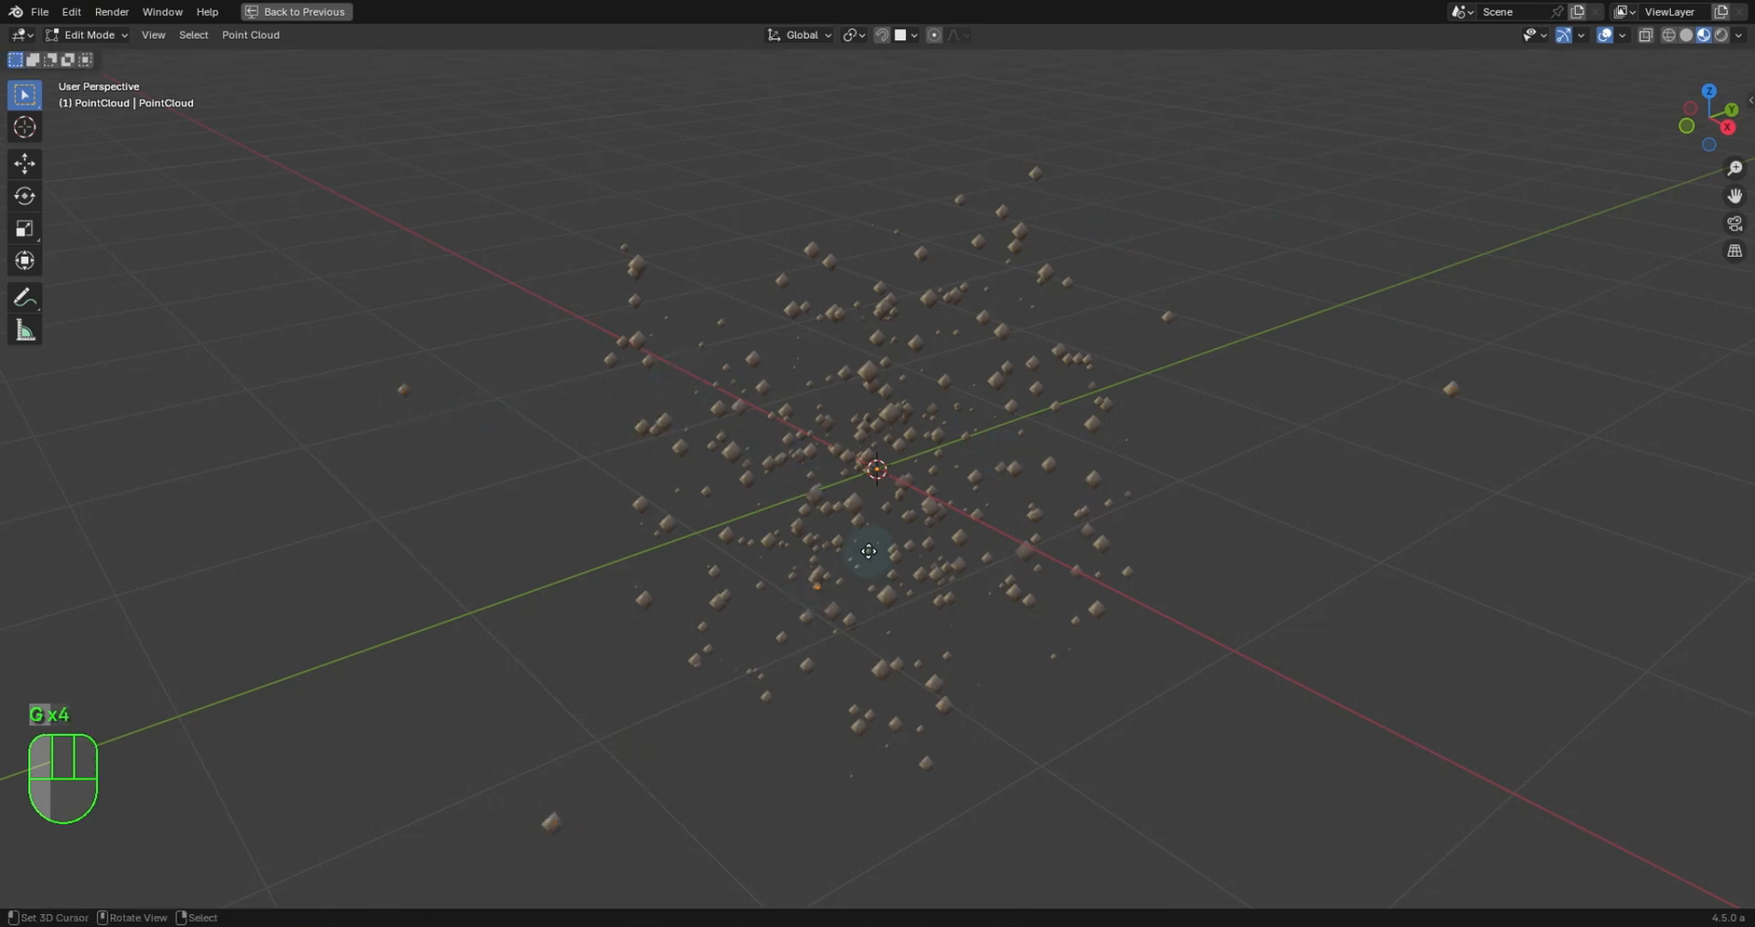
right_click(861, 548)
key(g)
right_click(1148, 137)
middle_drag(1105, 324, 1455, 308)
scroll(1433, 310, up, 4)
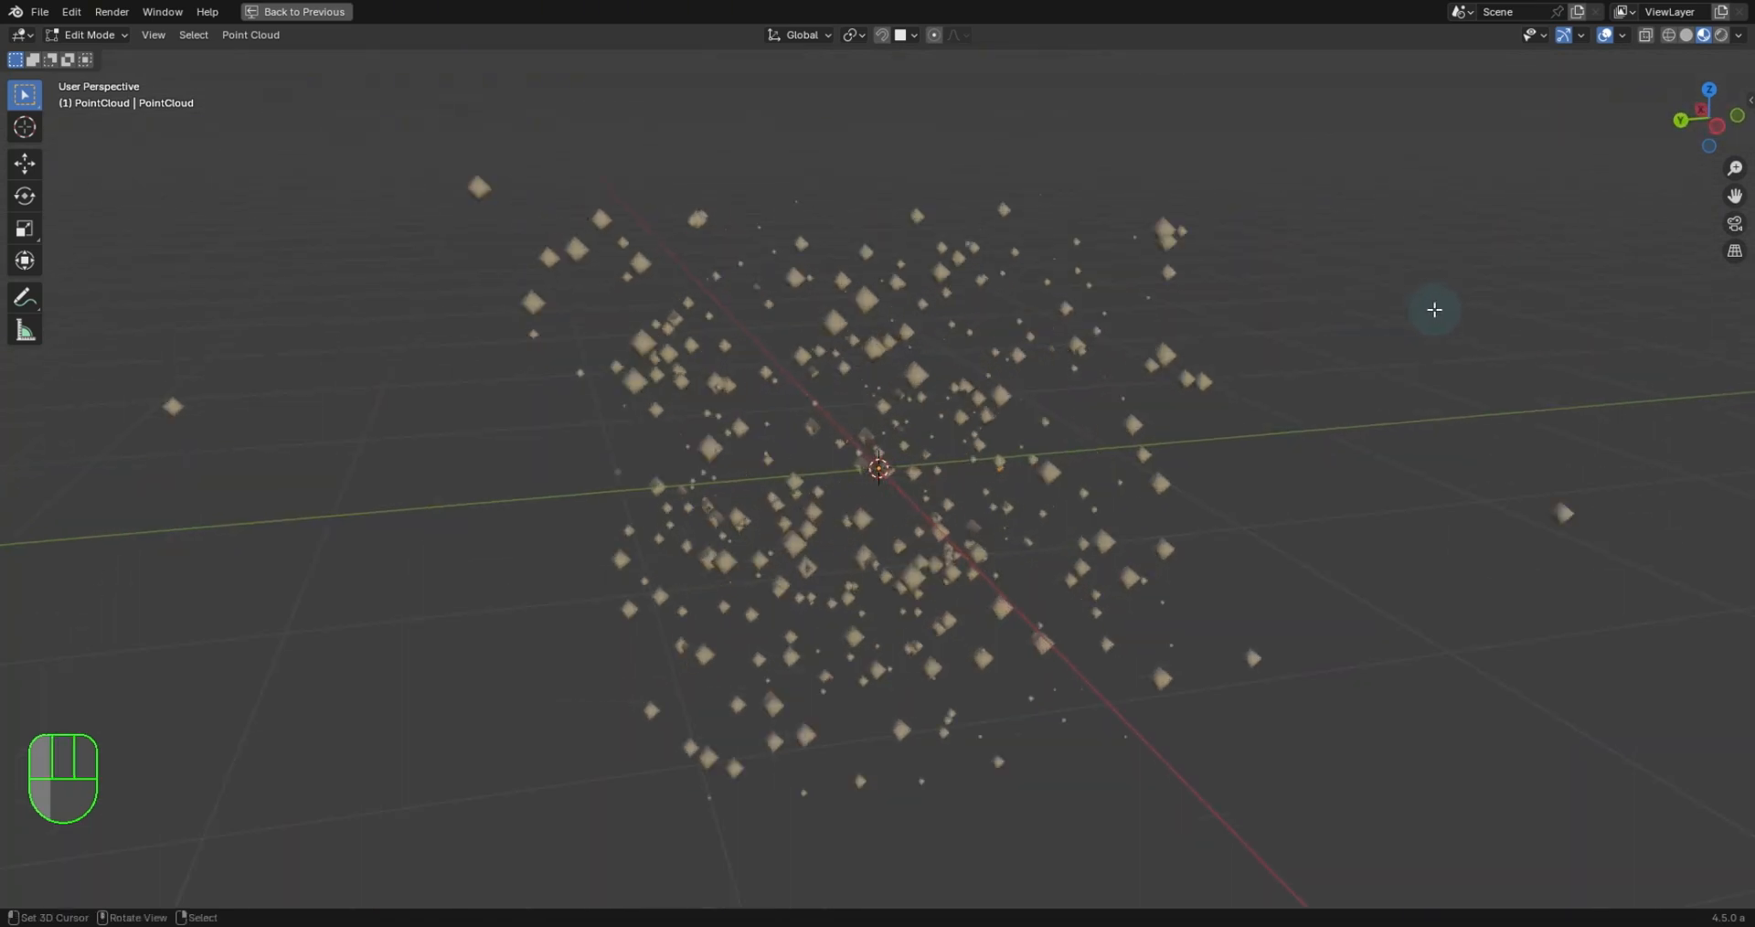
scroll(1428, 310, down, 1)
scroll(1427, 309, down, 3)
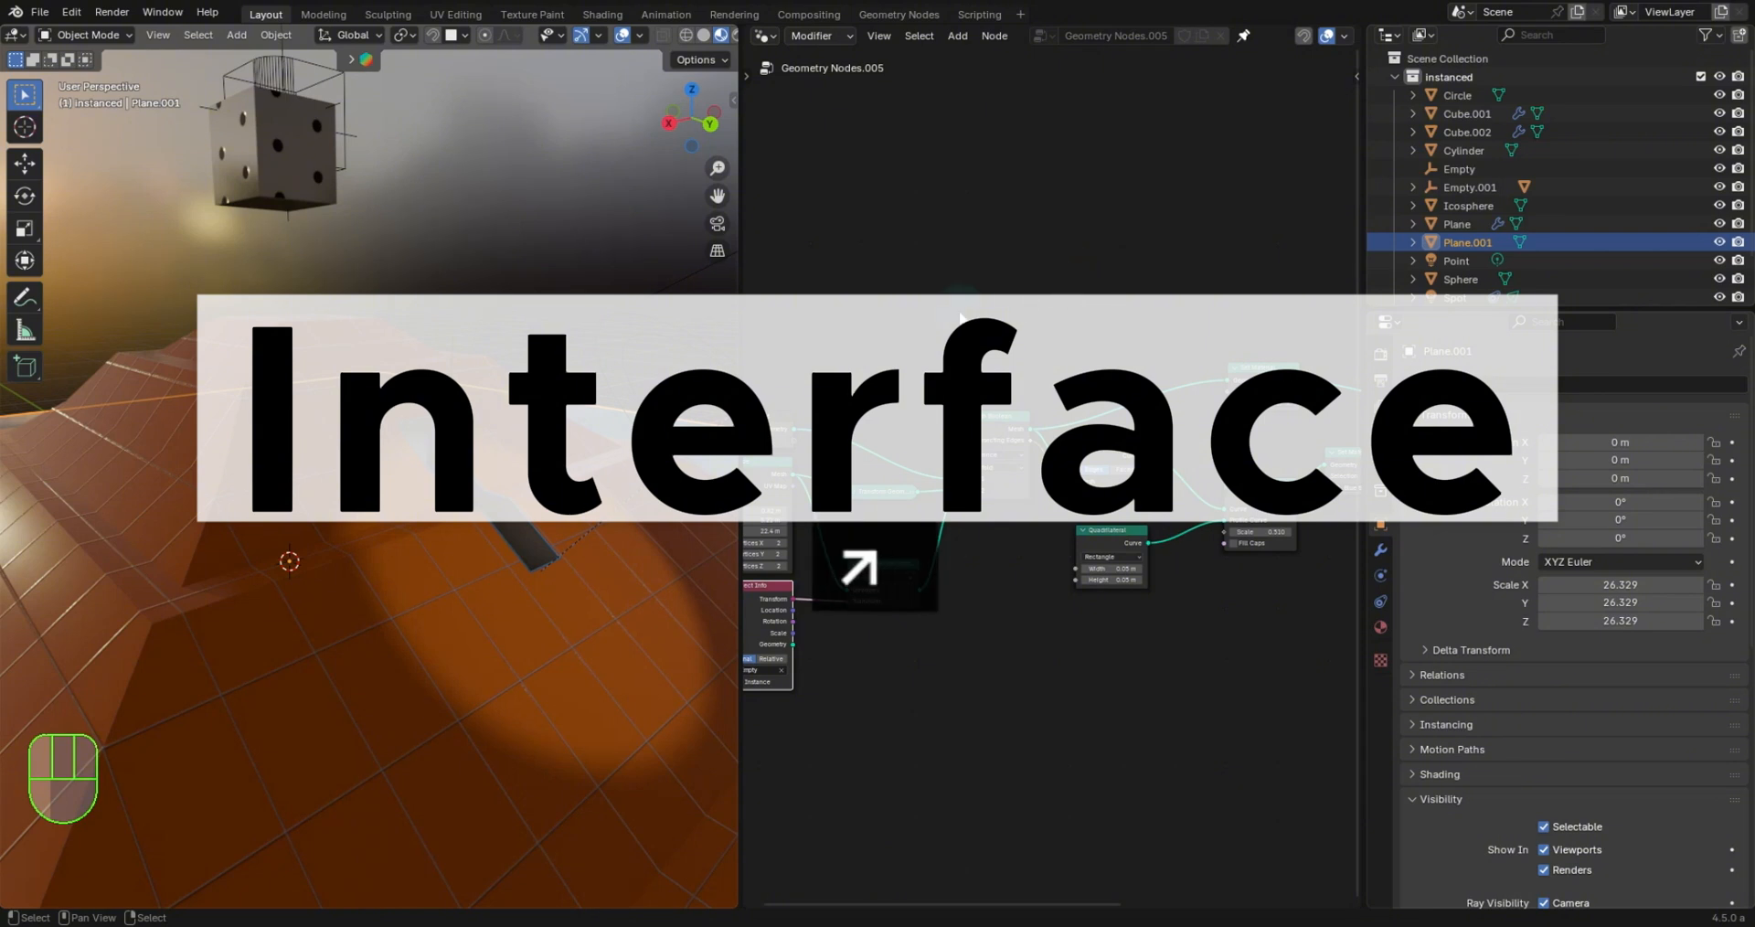
Open Blender's Preferences.
middle_drag(570, 408, 578, 428)
scroll(578, 426, down, 3)
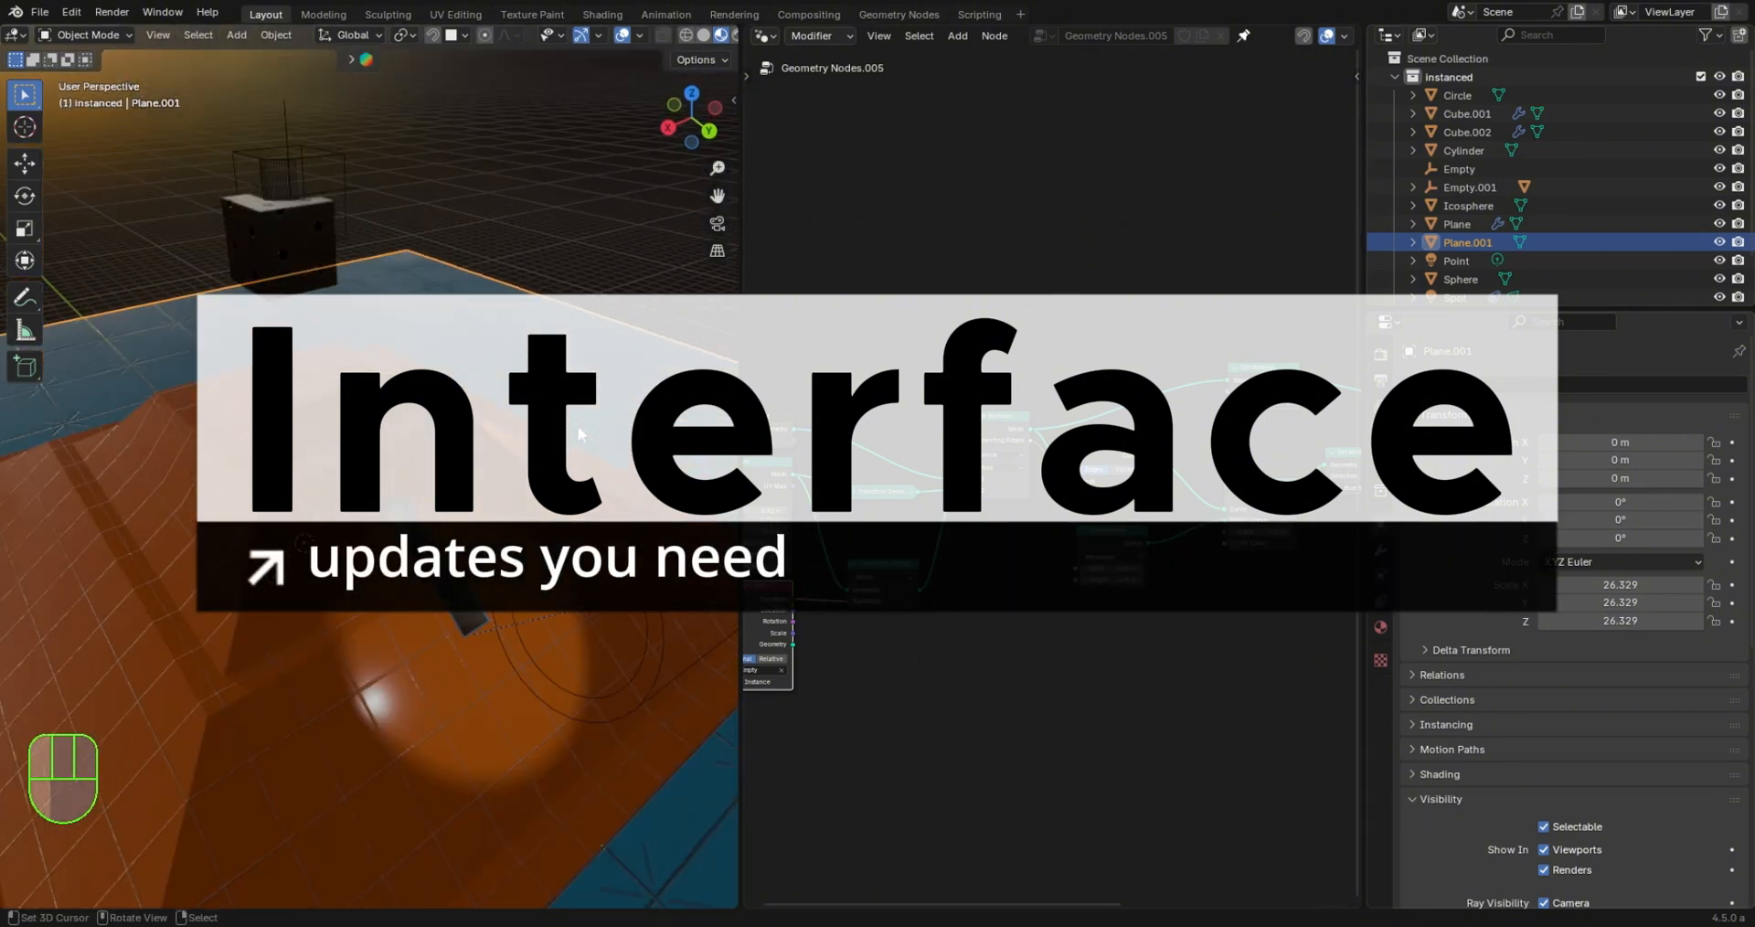
click(71, 12)
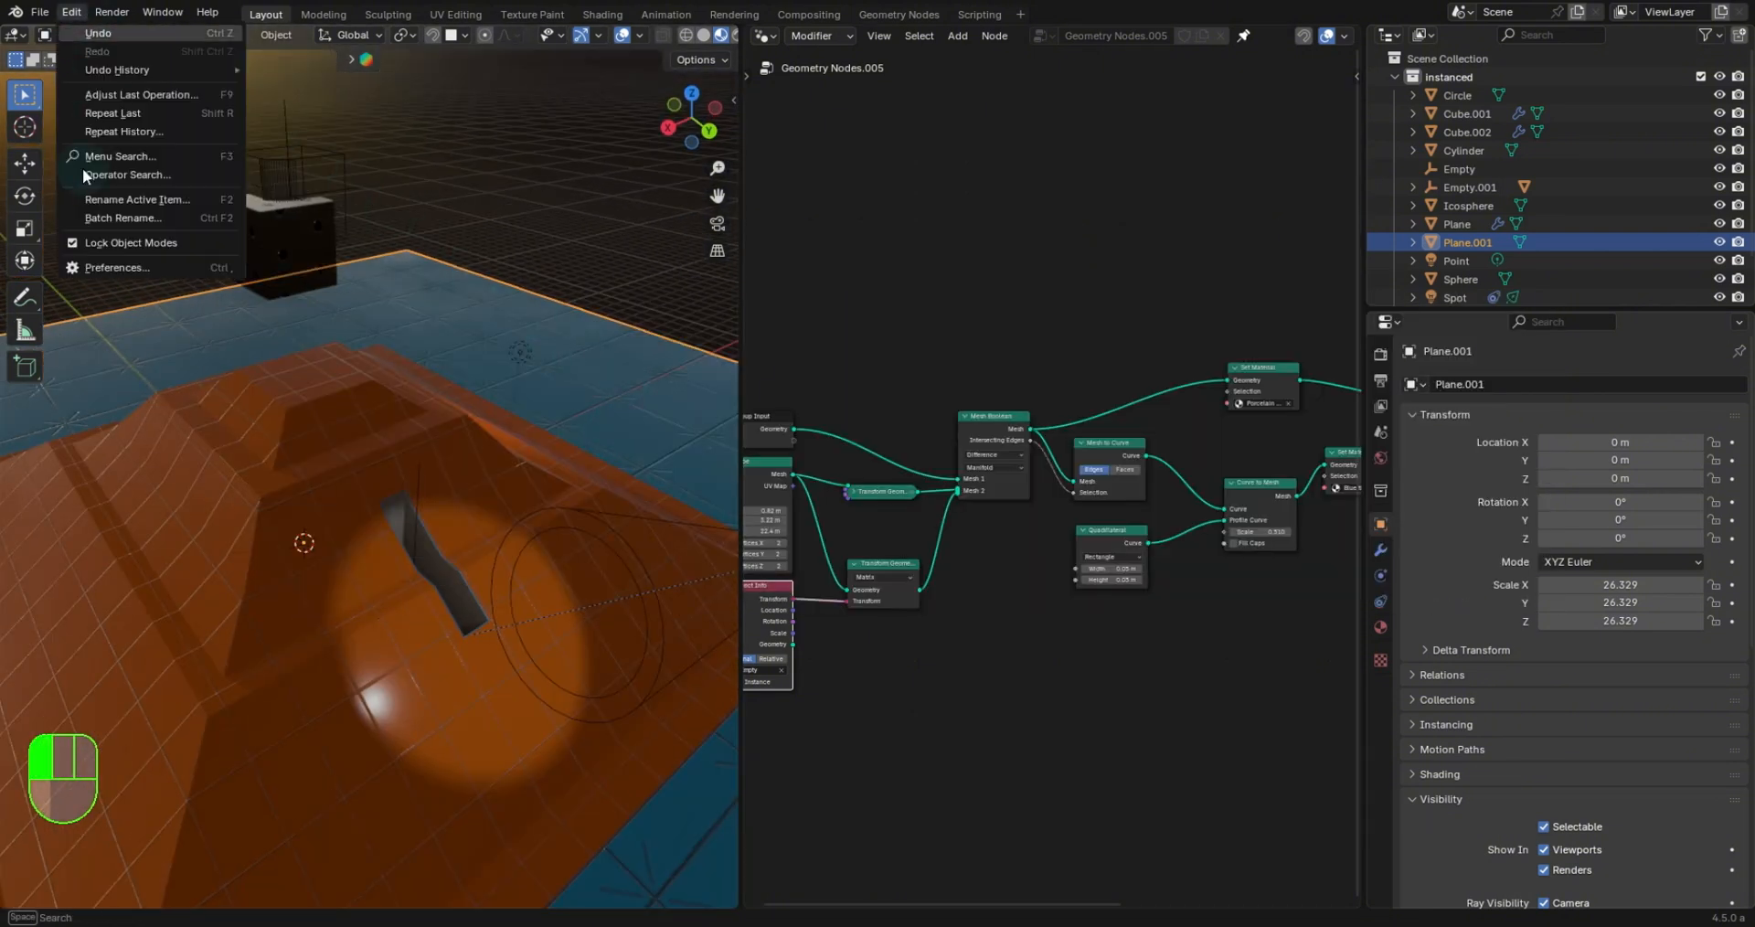
click(128, 267)
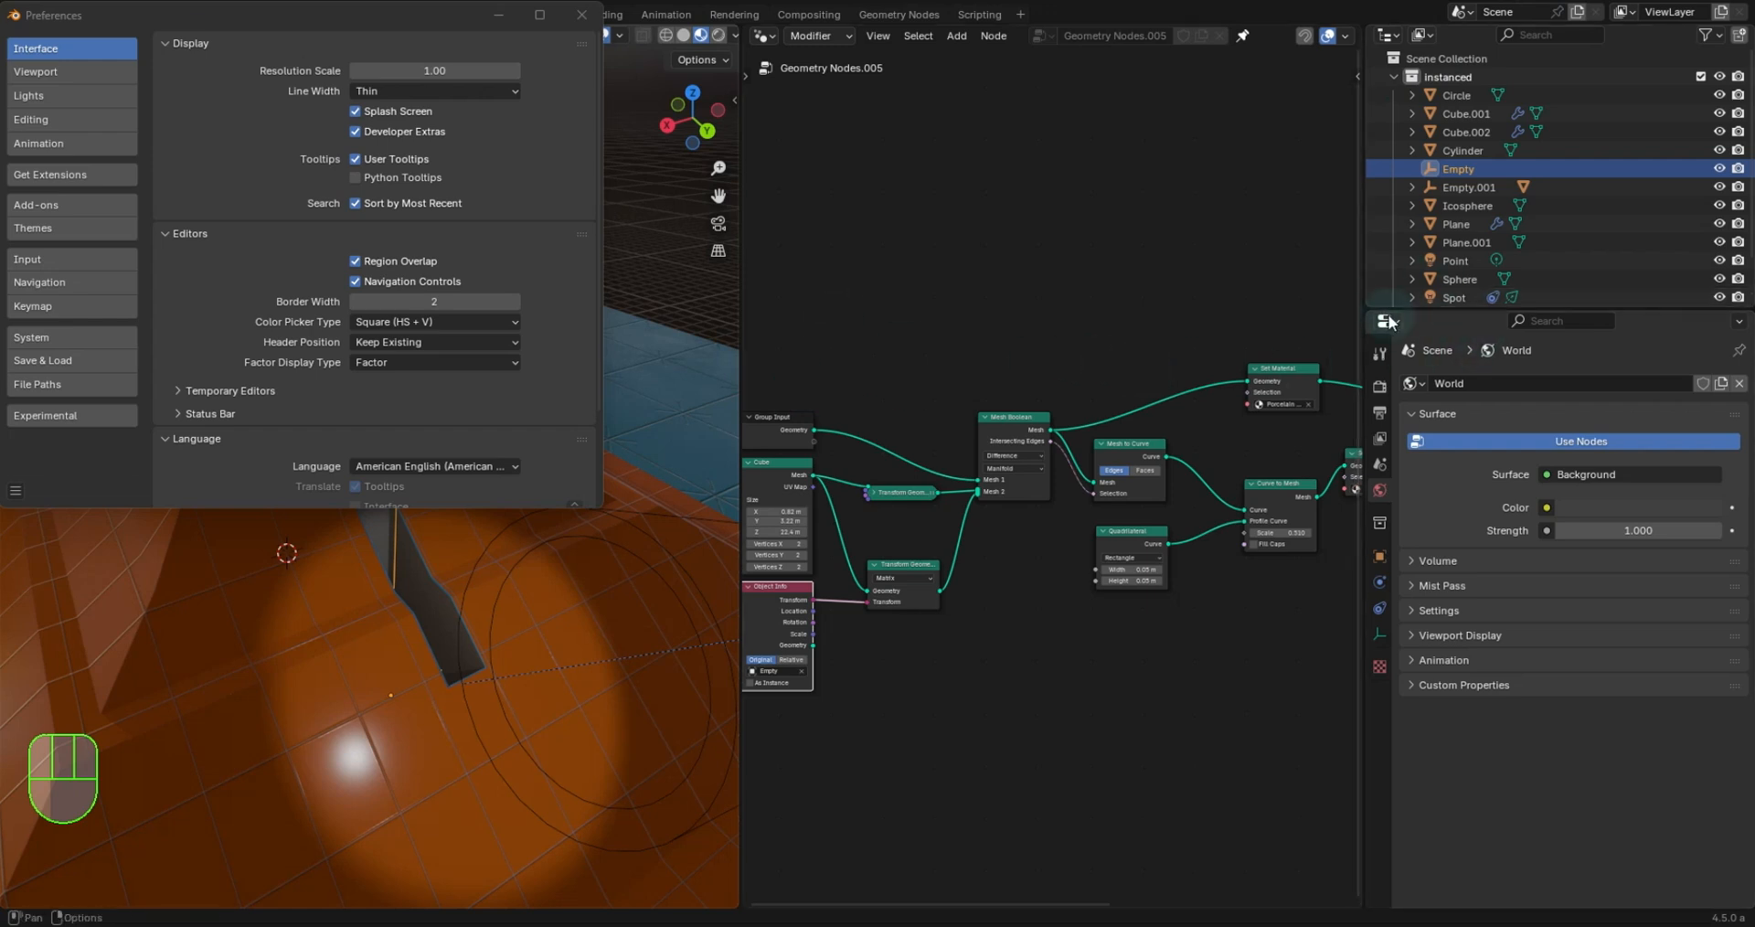
Enlarge the World properties display and reset it to its default zoom.
ctrl+middle_drag(1537, 399, 1560, 598)
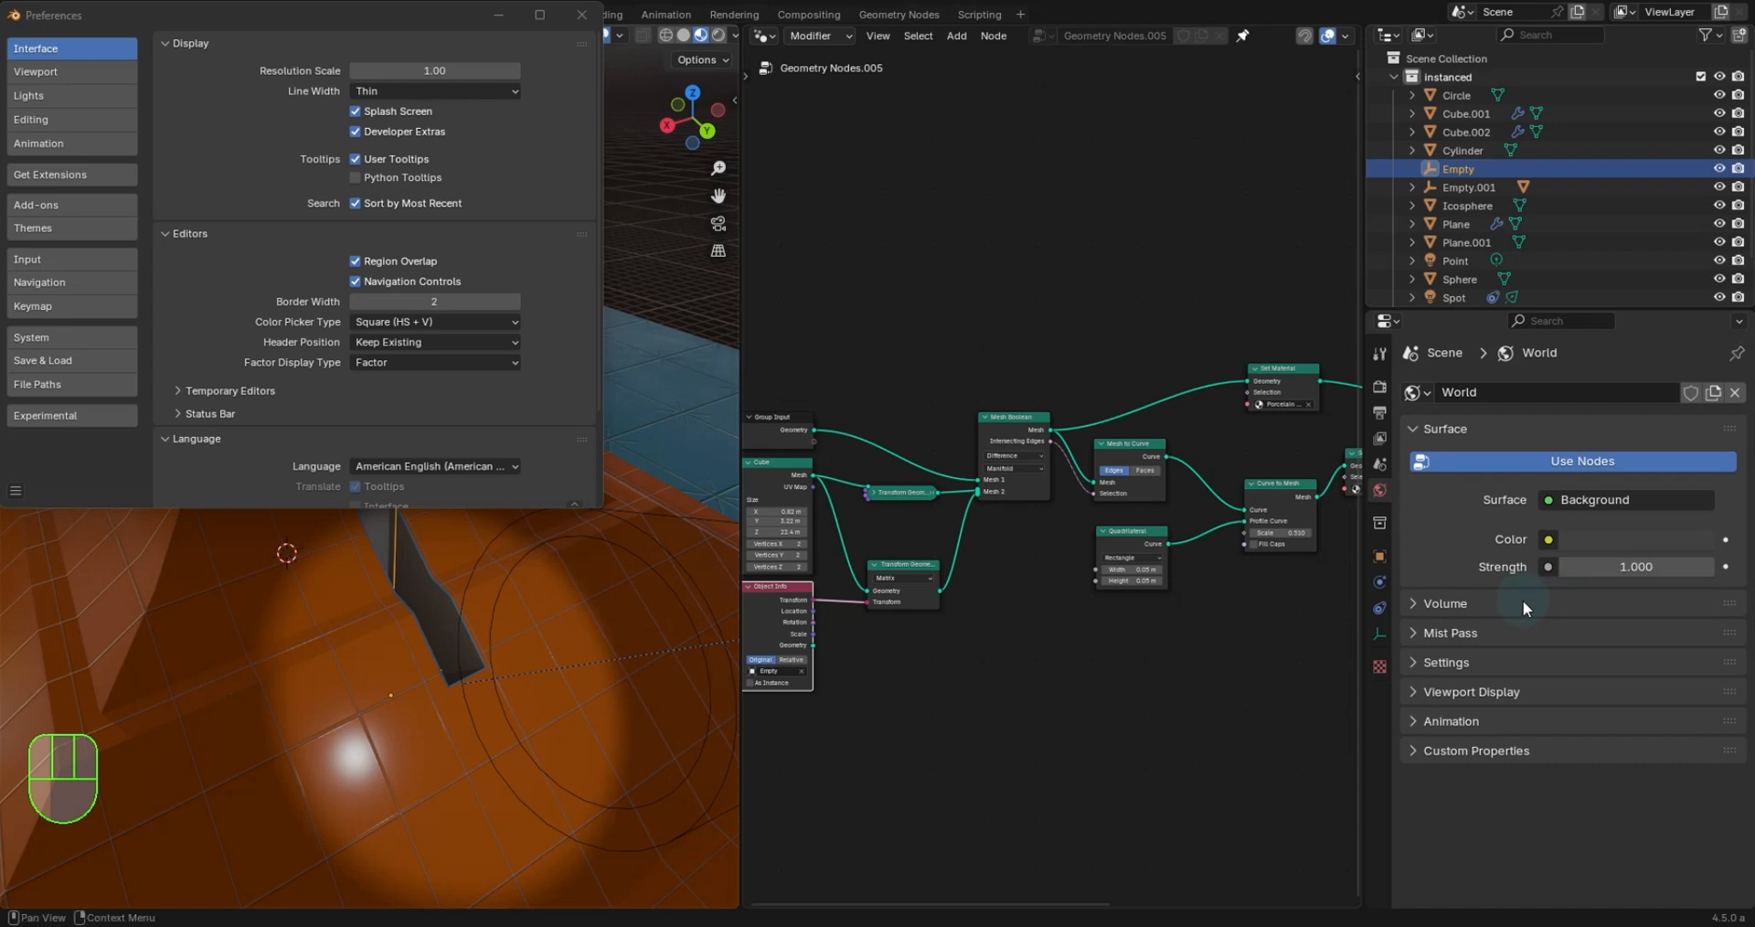
key(Home)
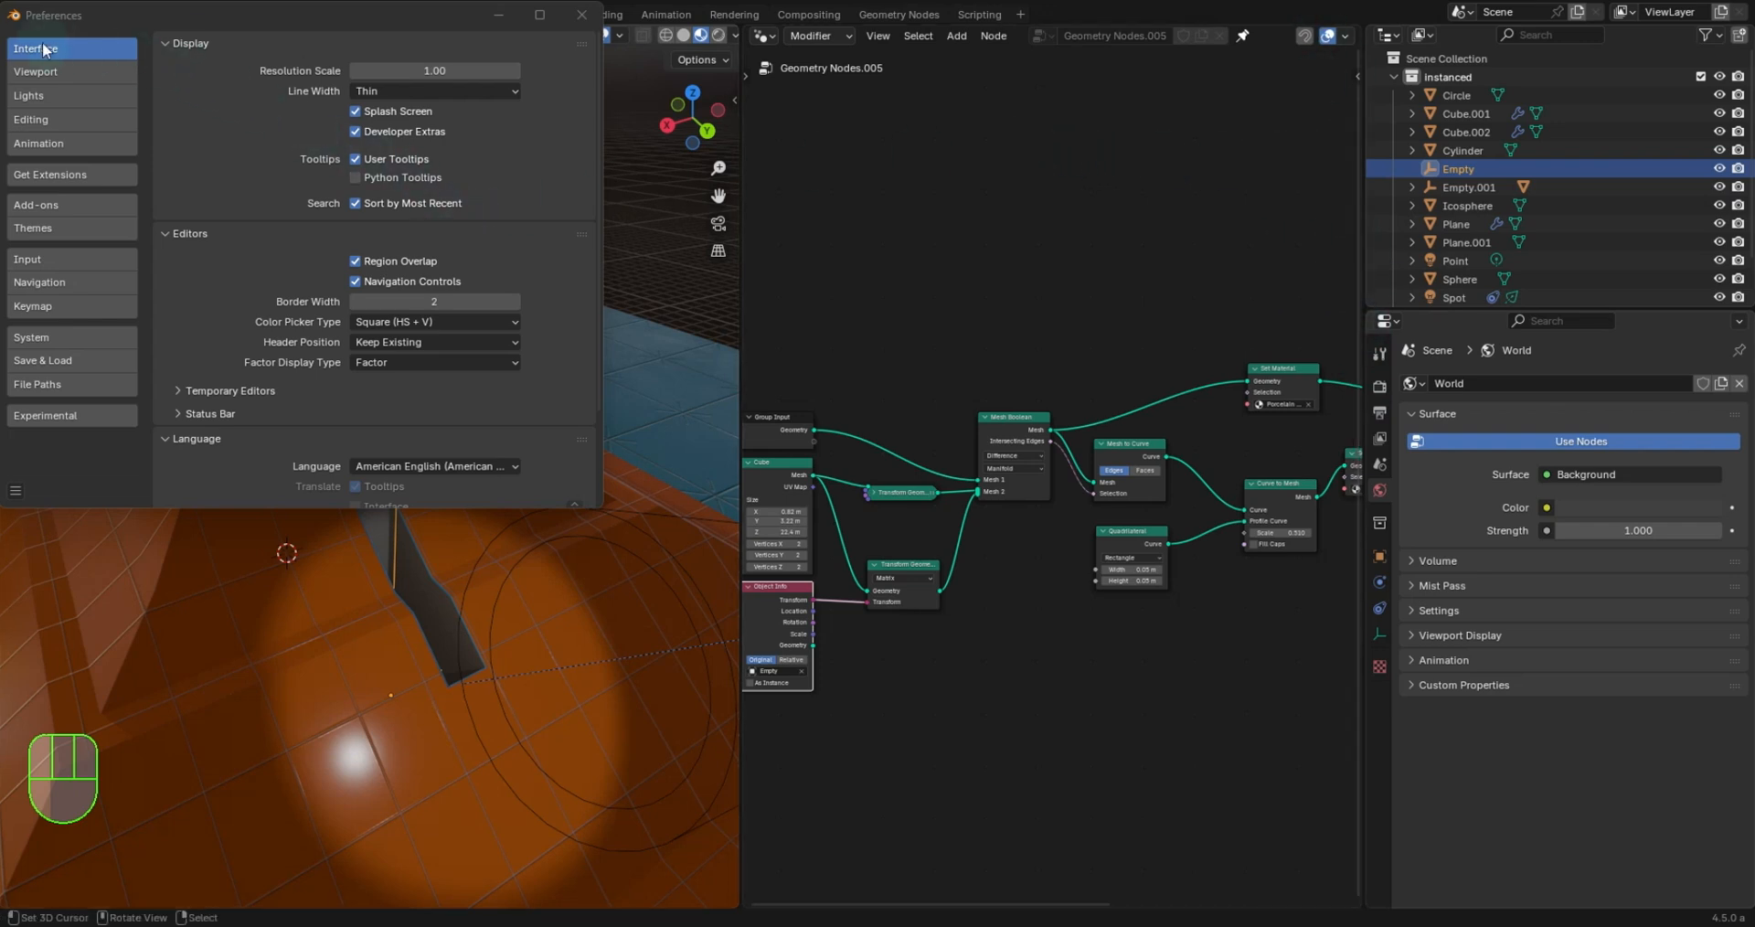
Set the editors' Border Width to 5 in the interface preferences.
drag(201, 20, 356, 189)
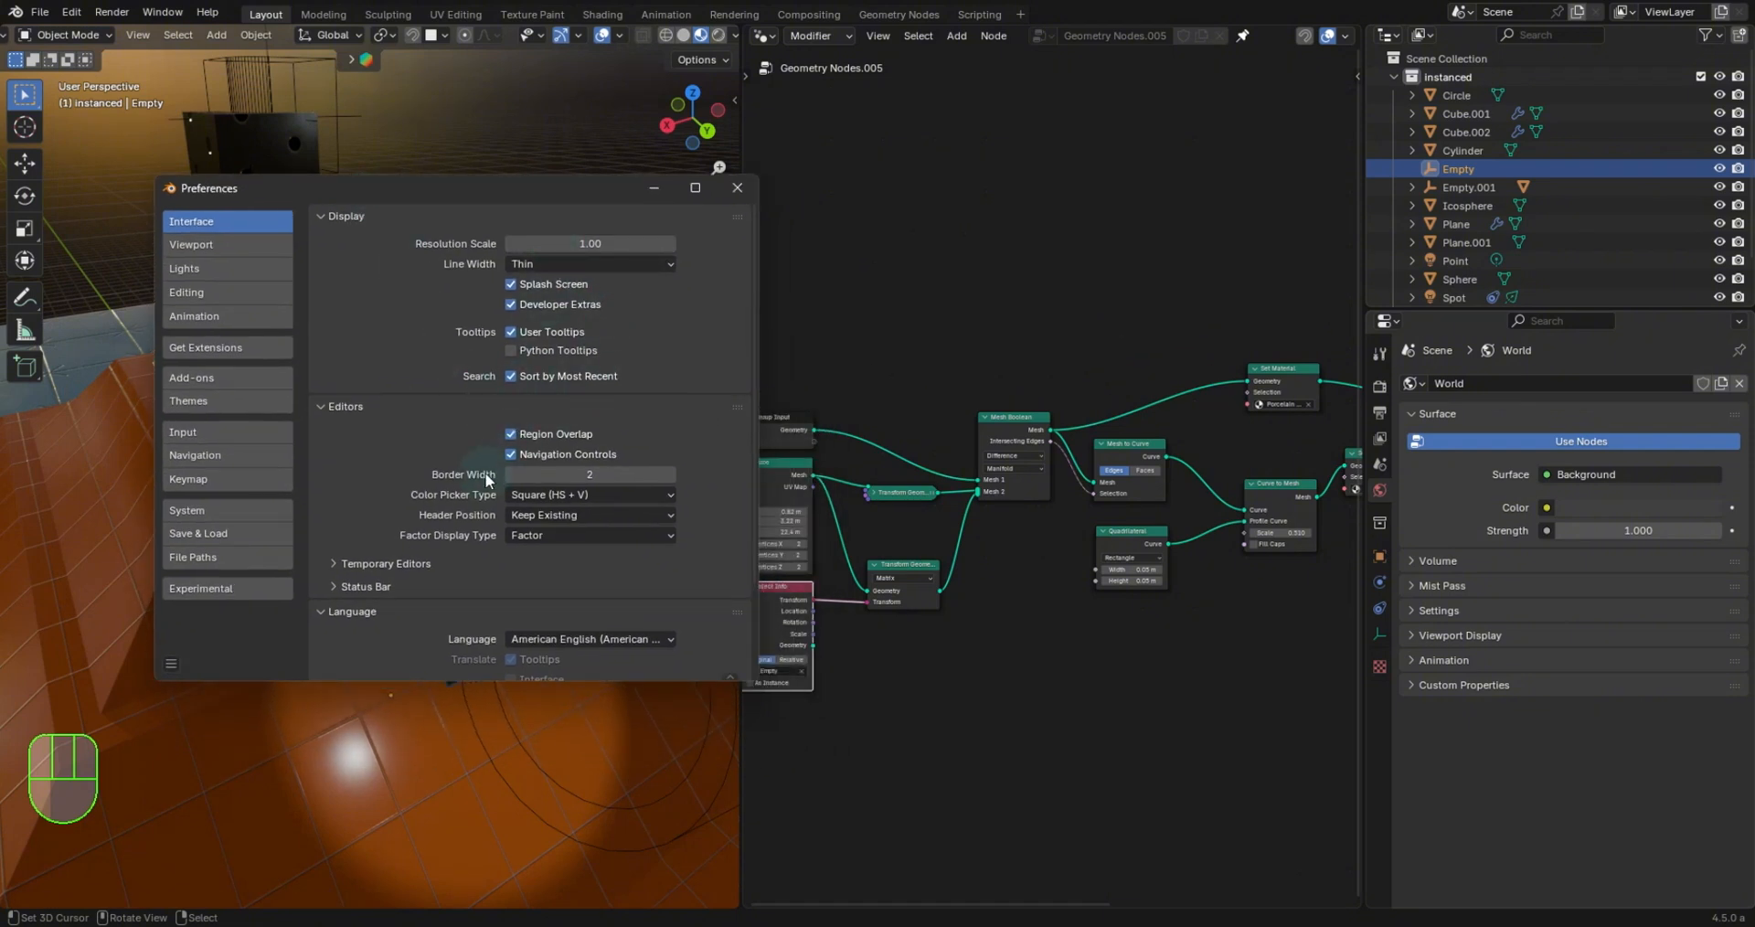
click(599, 475)
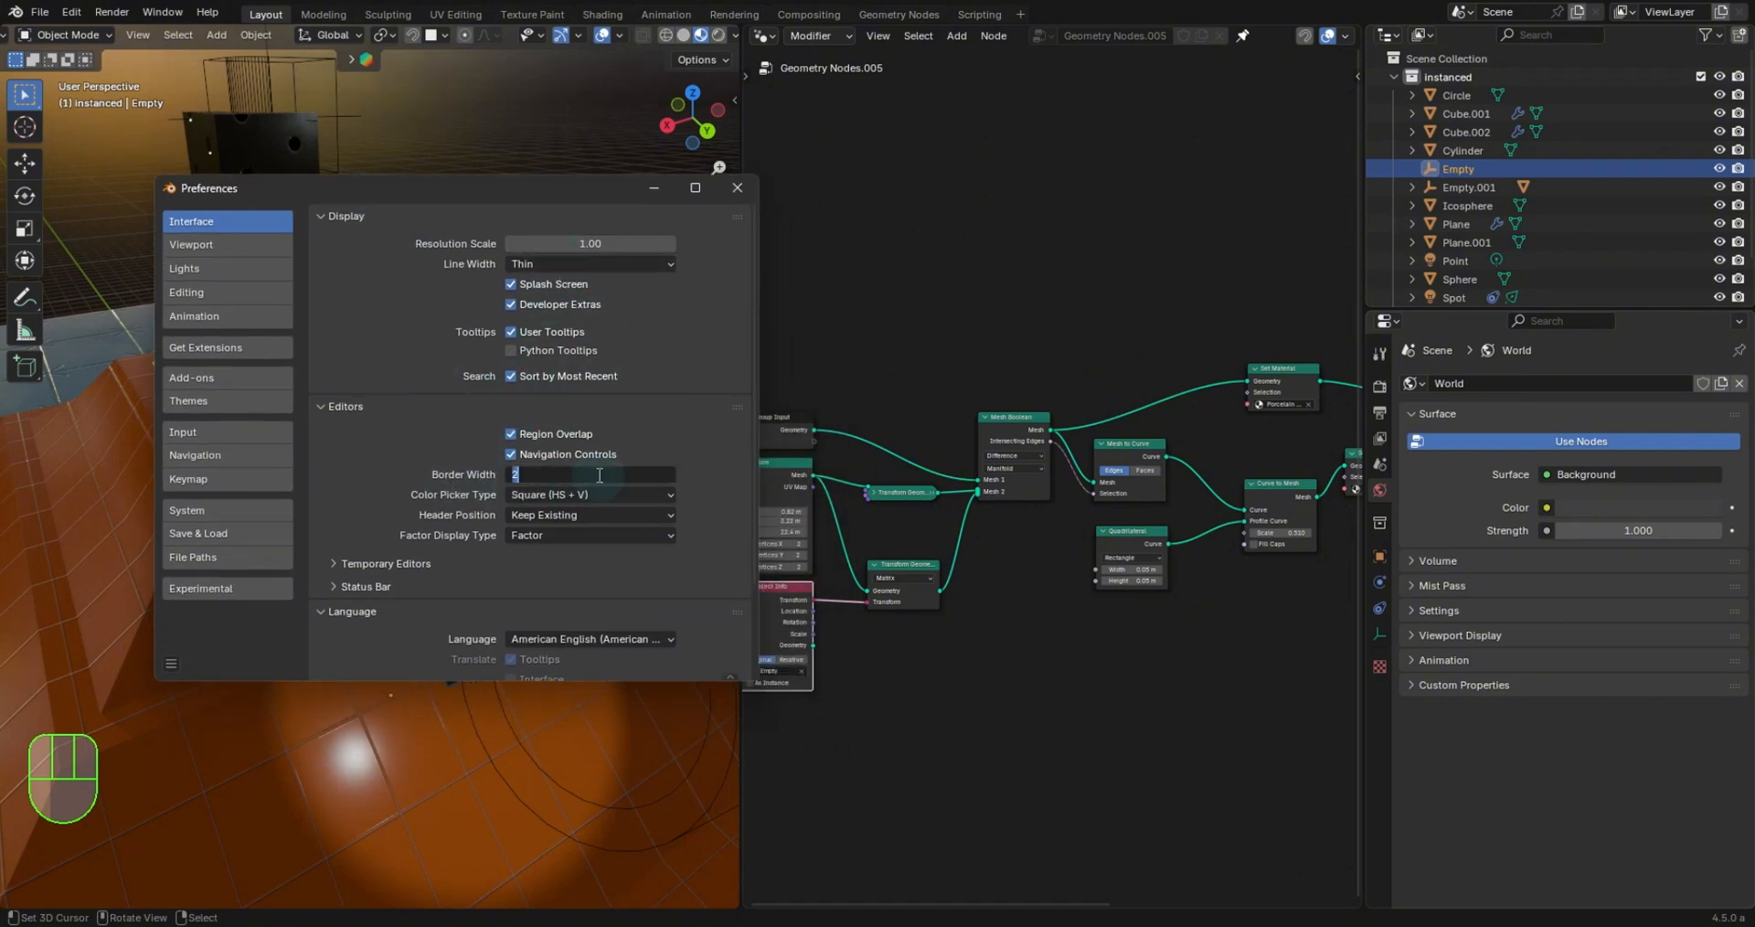
text(5)
key(Return)
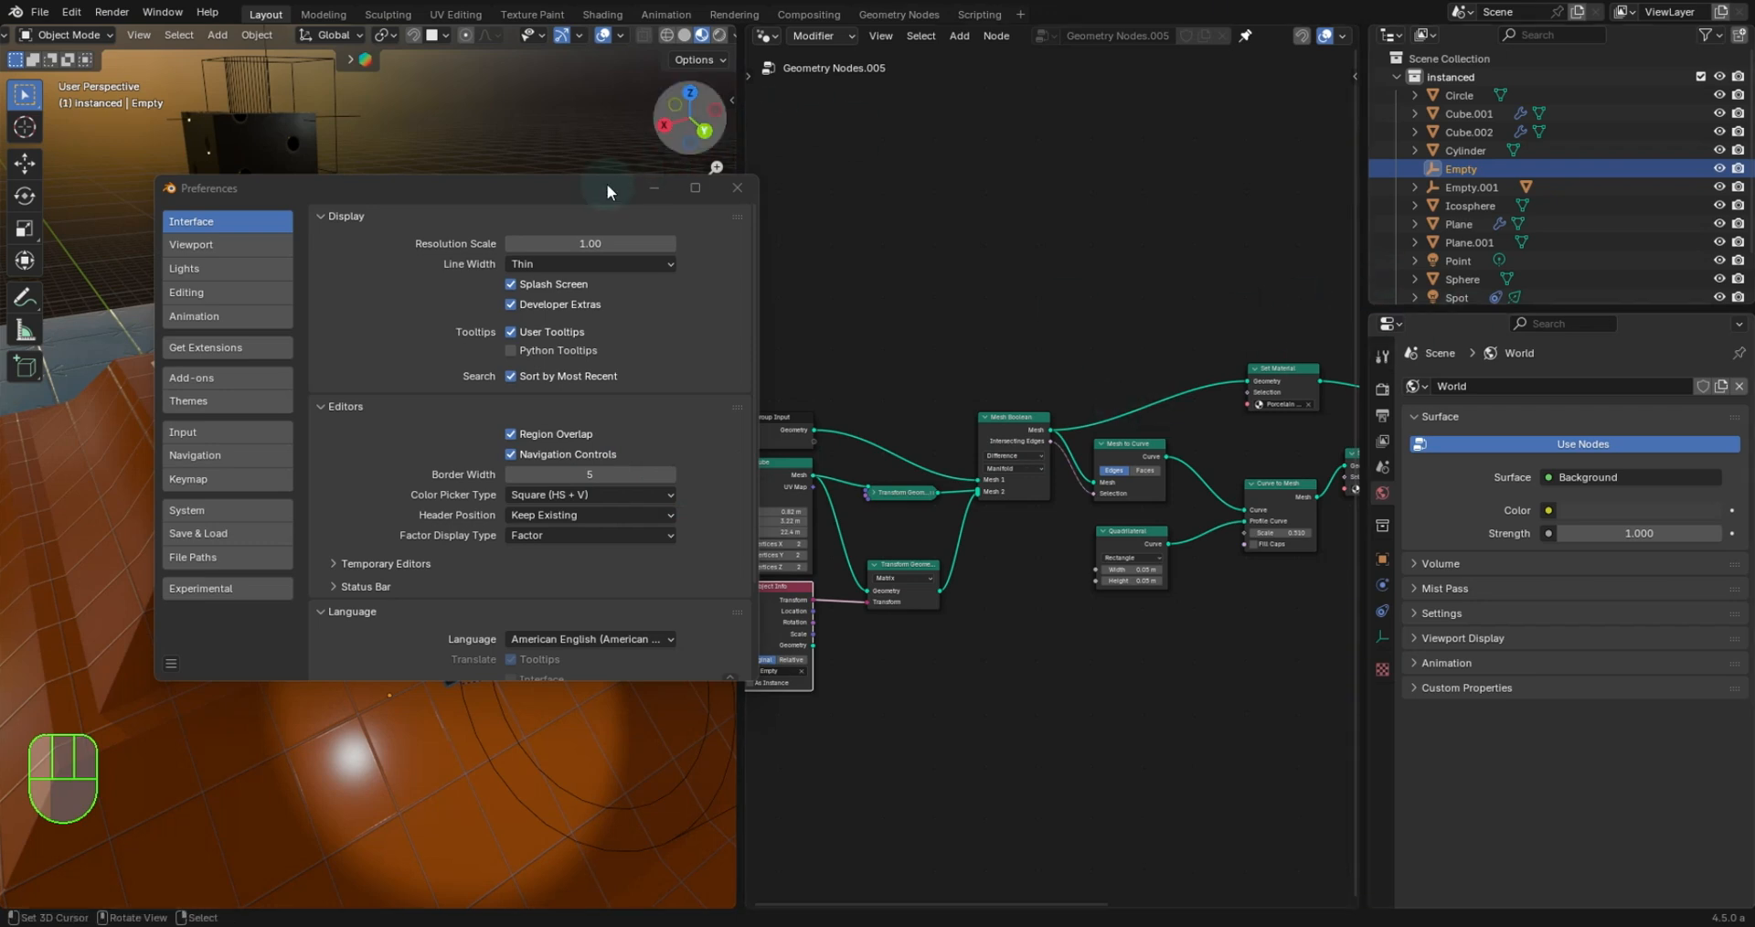
Increase the editors' Border Width further and try to set it to 20.
drag(578, 182, 486, 221)
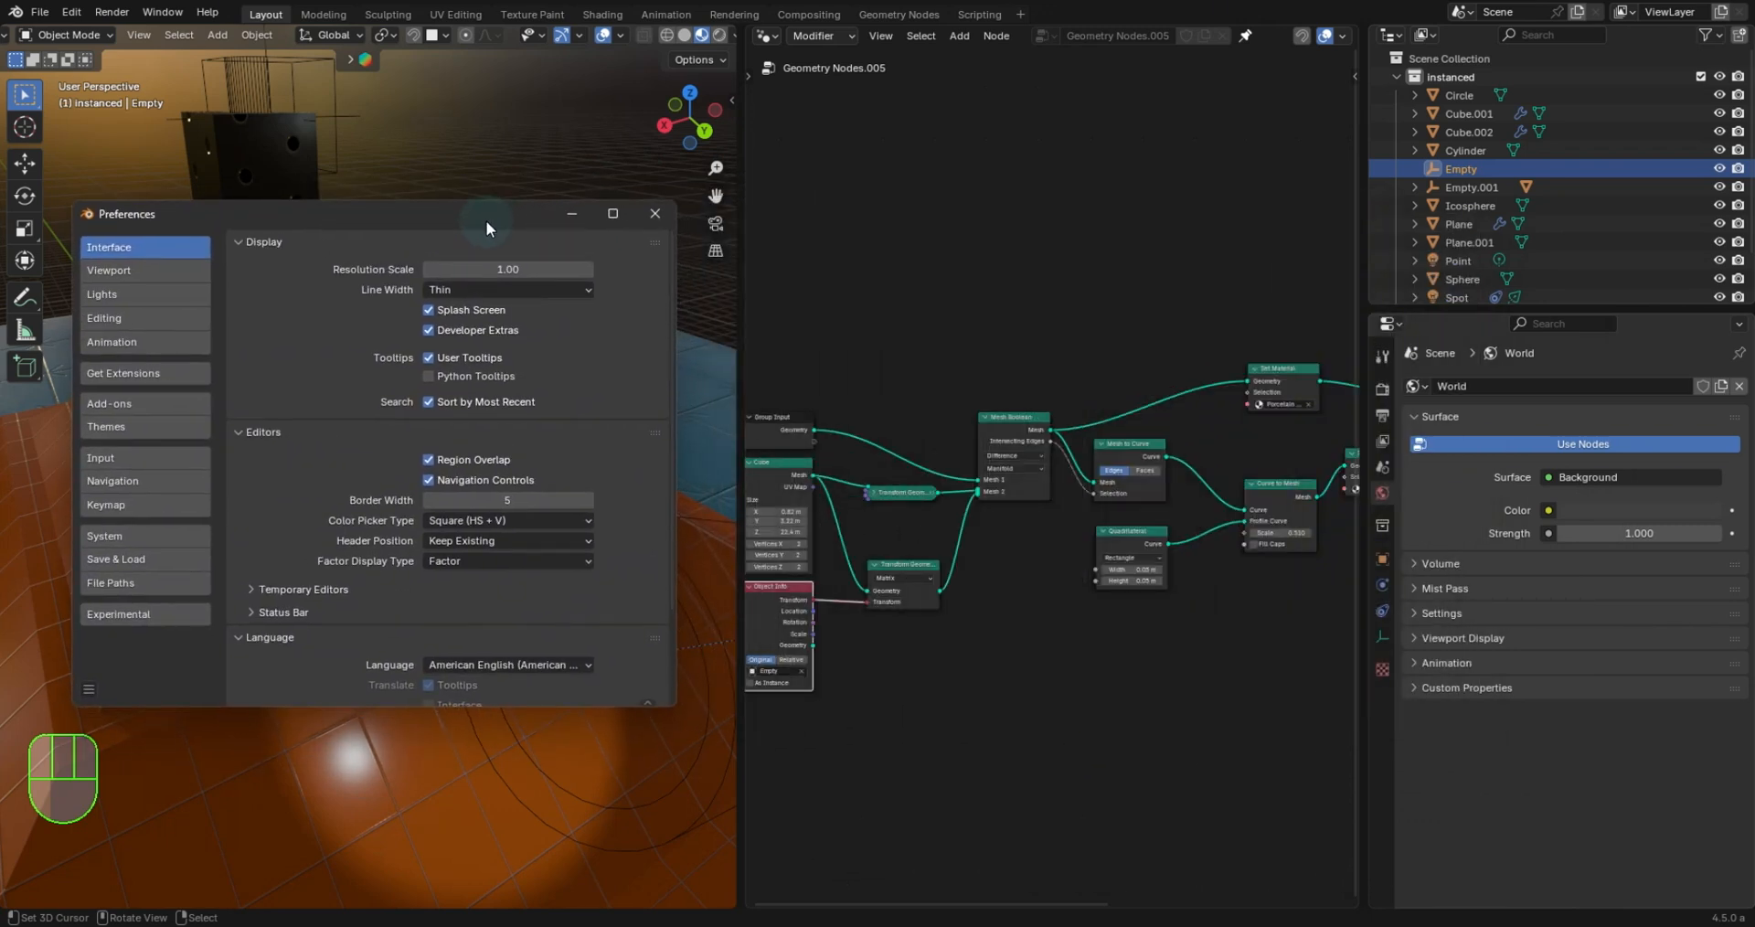
drag(507, 500, 544, 500)
click(509, 498)
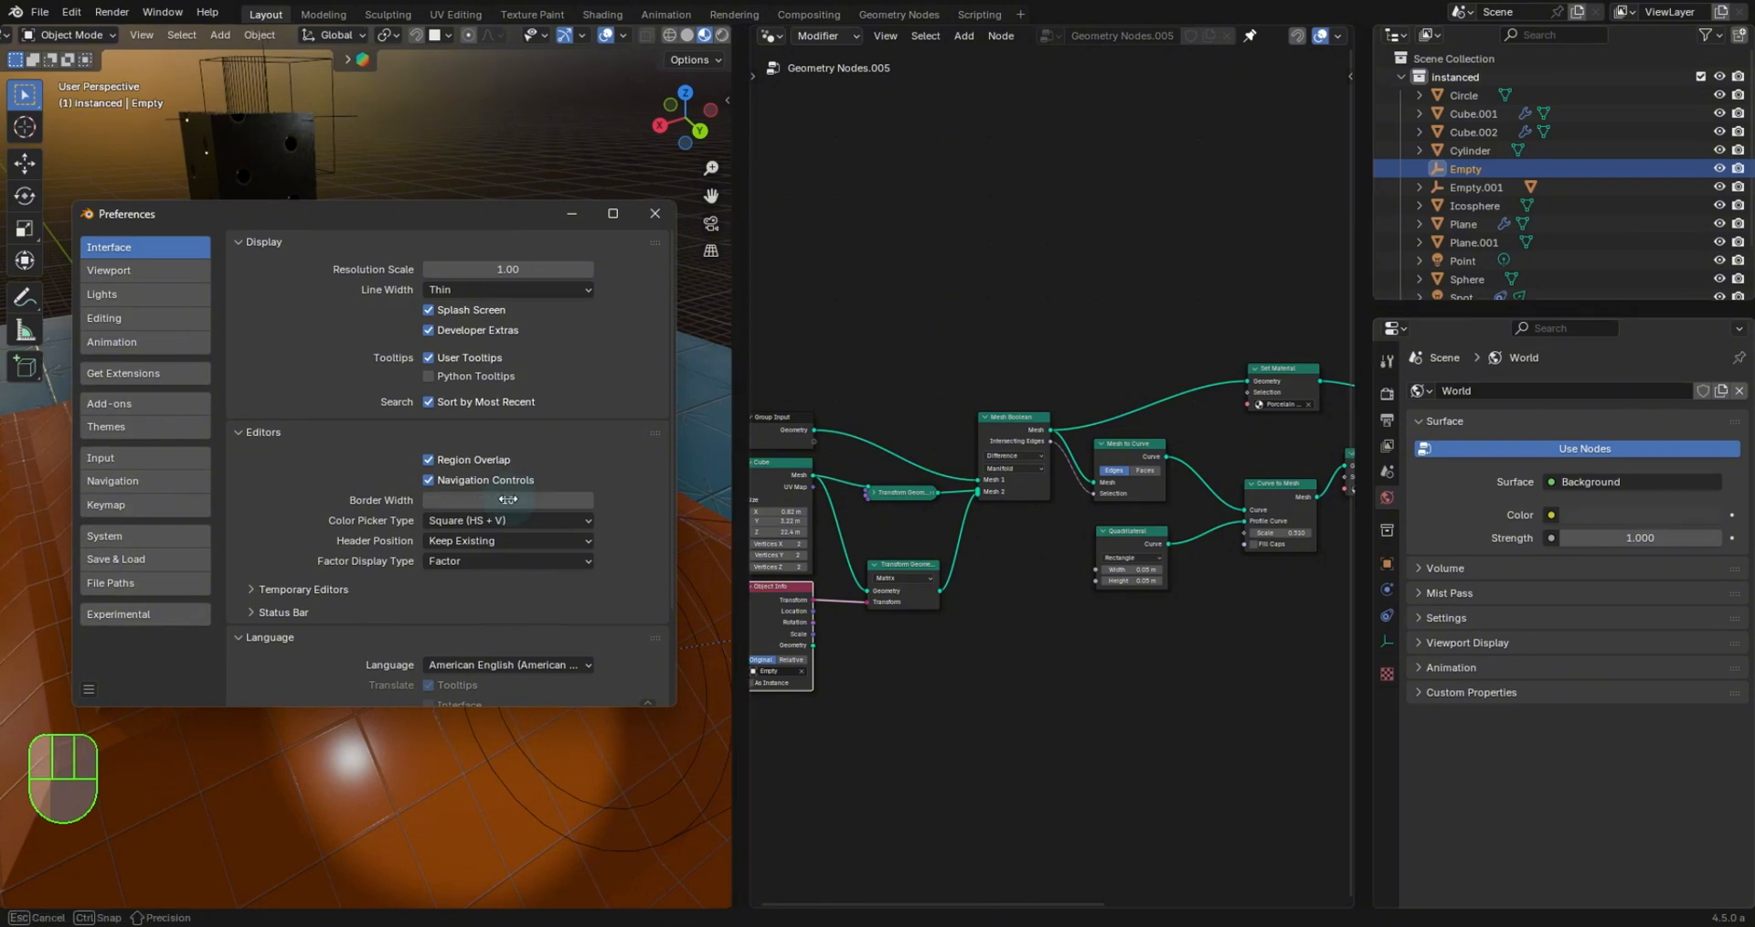
text(20)
key(Return)
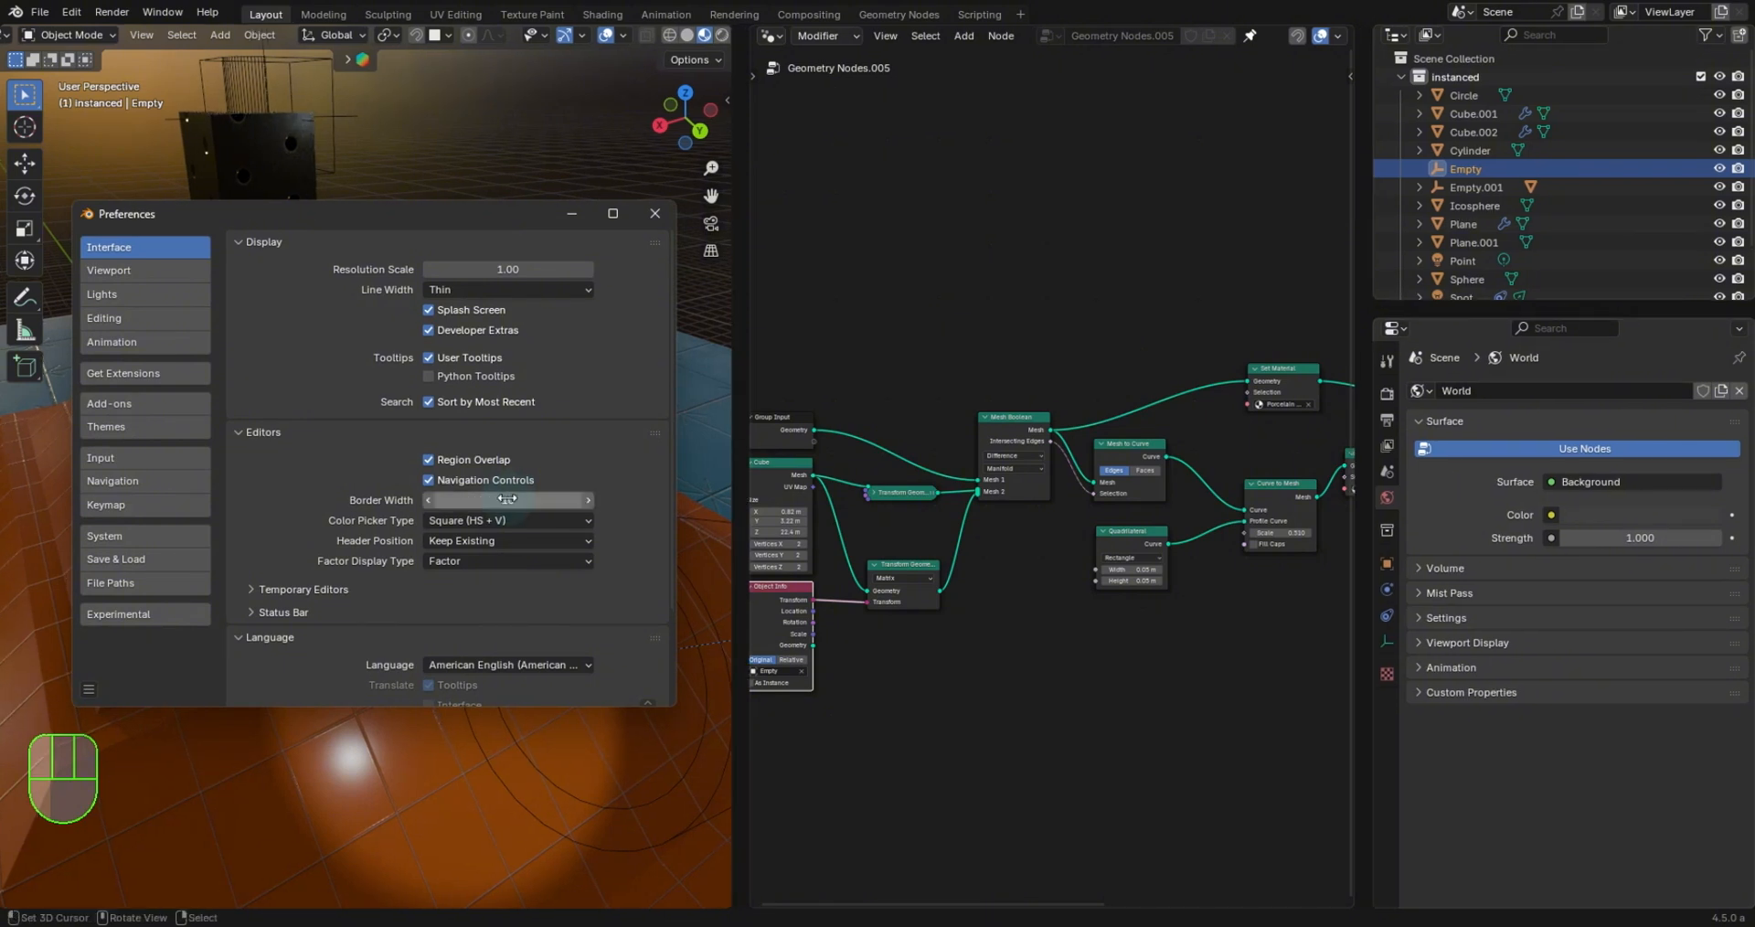
Lower the editors' Border Width and reset it to its default value.
drag(504, 498, 466, 499)
click(589, 499)
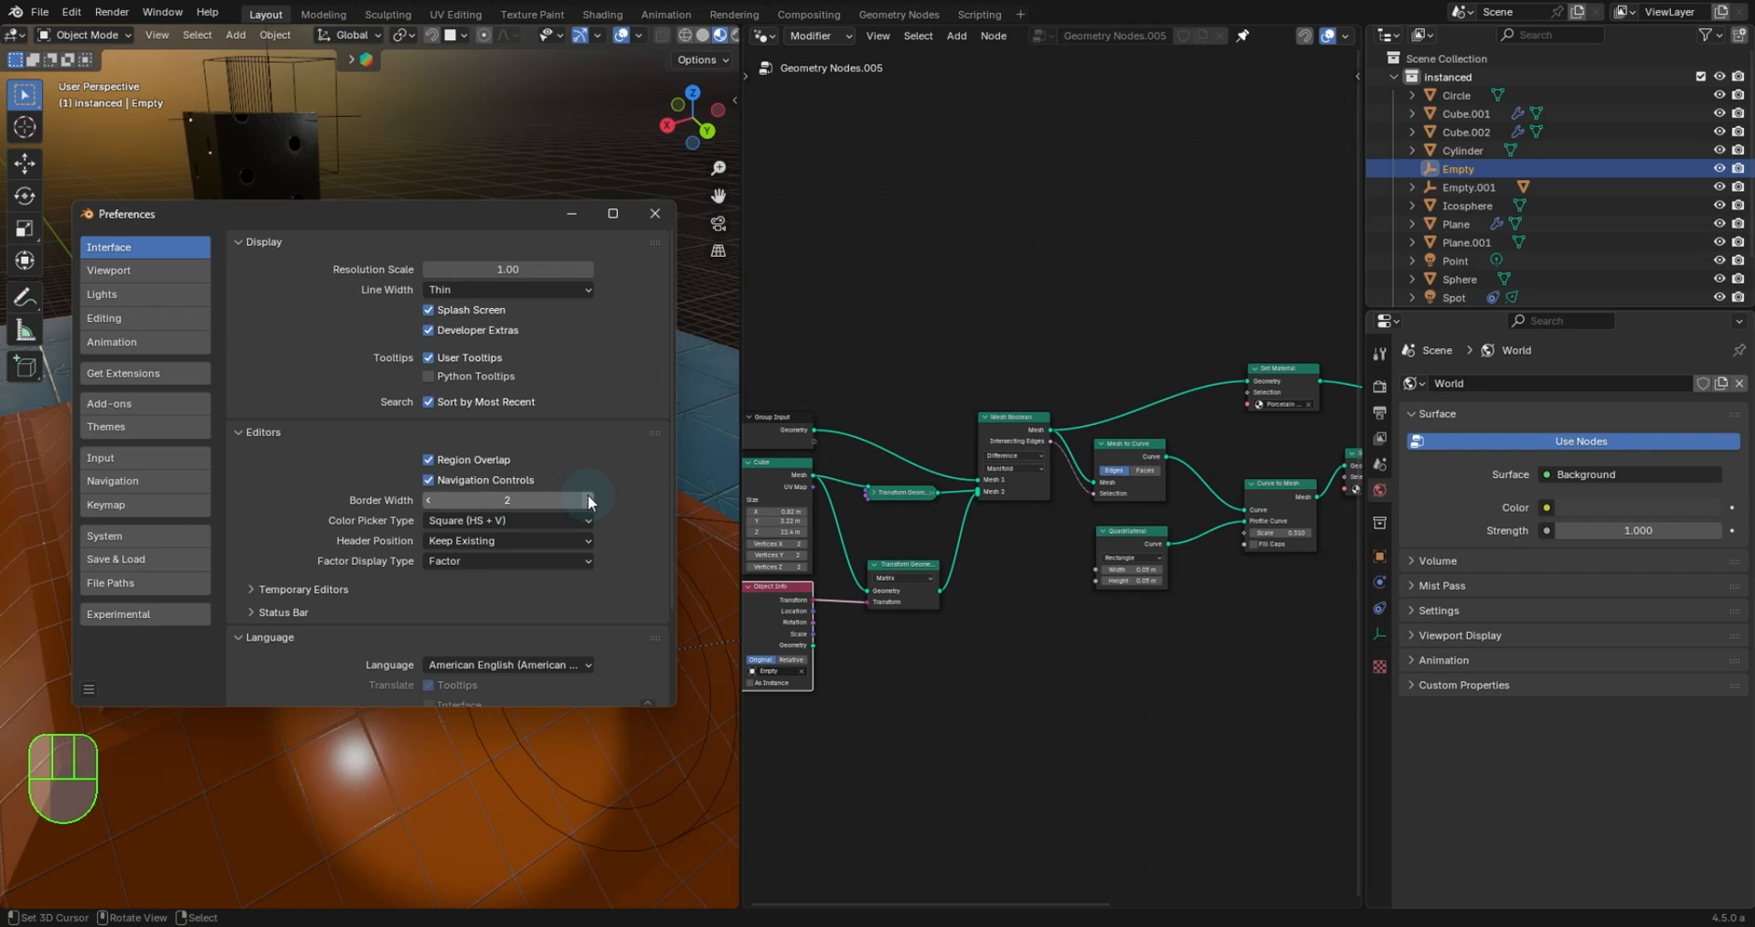
right_click(430, 500)
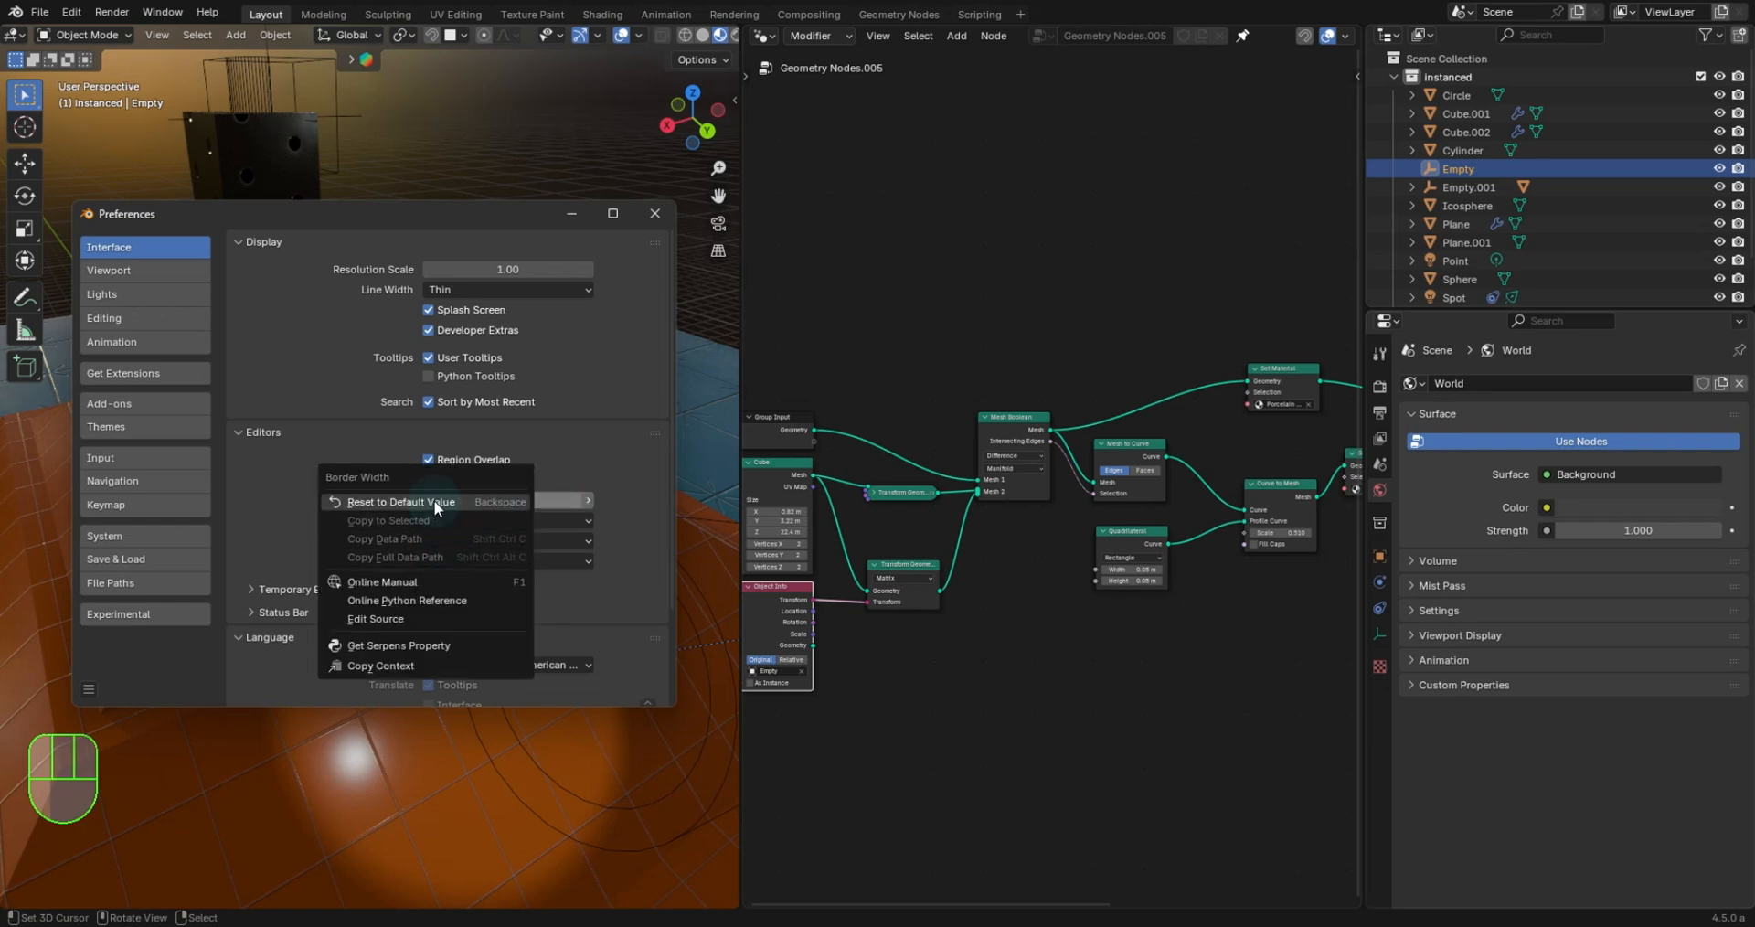
click(435, 501)
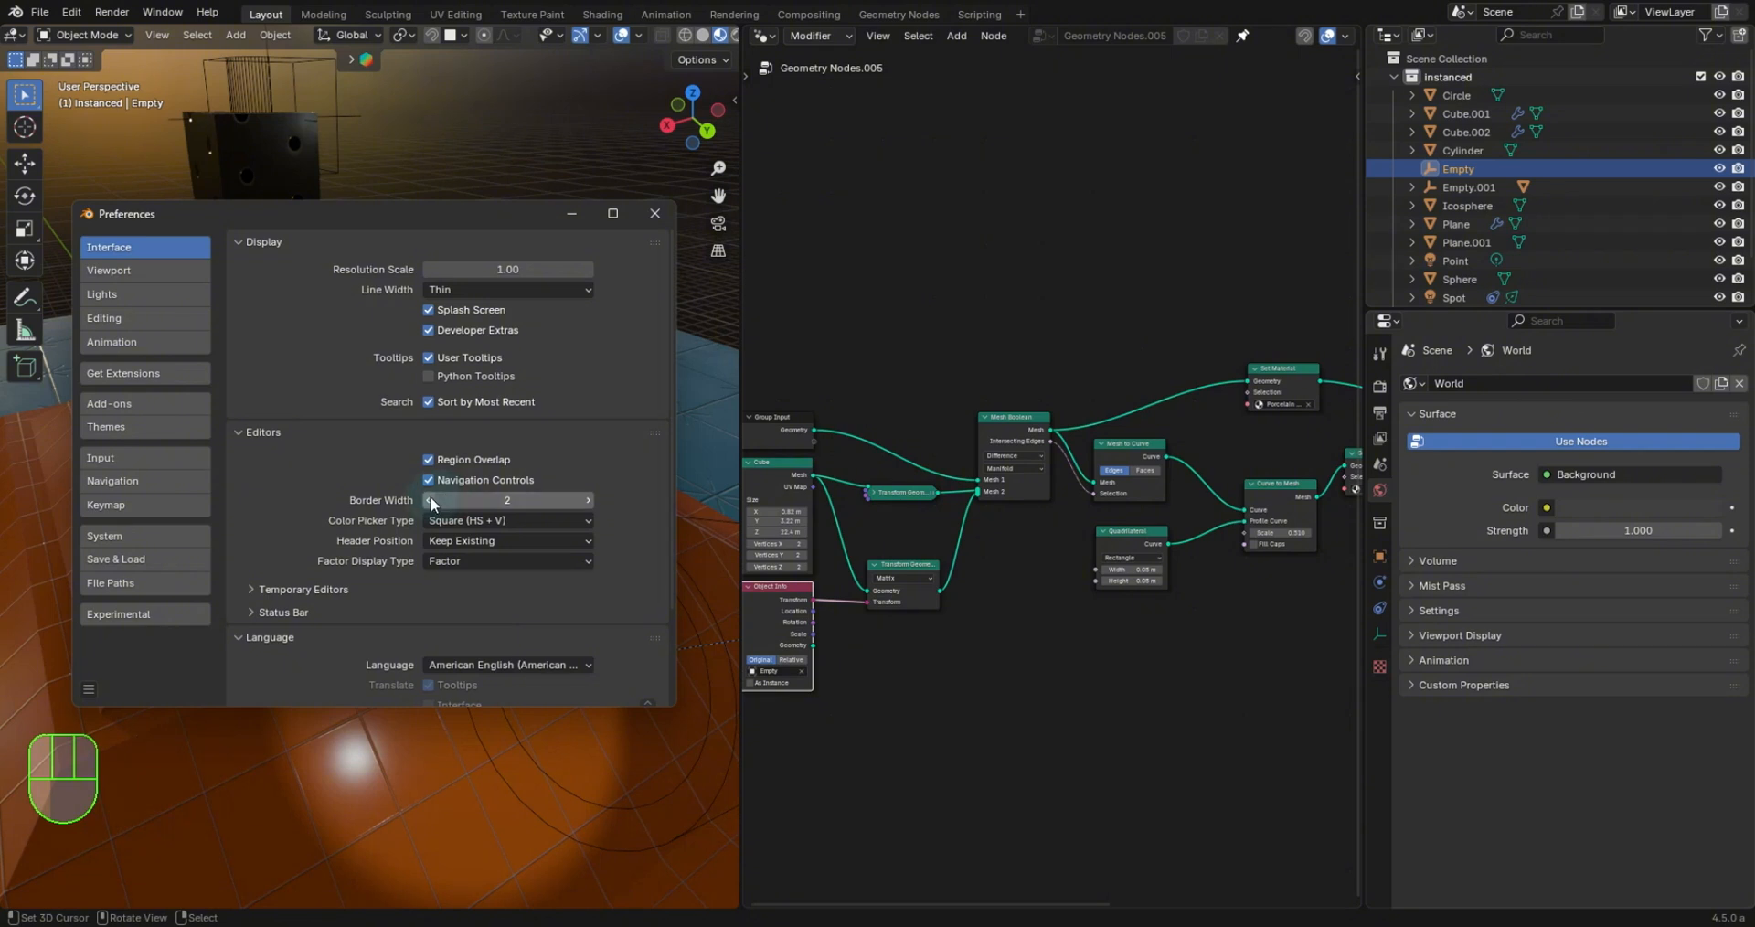
Try a Border Width of 1, raise it to 3, and move the Preferences window up.
click(431, 501)
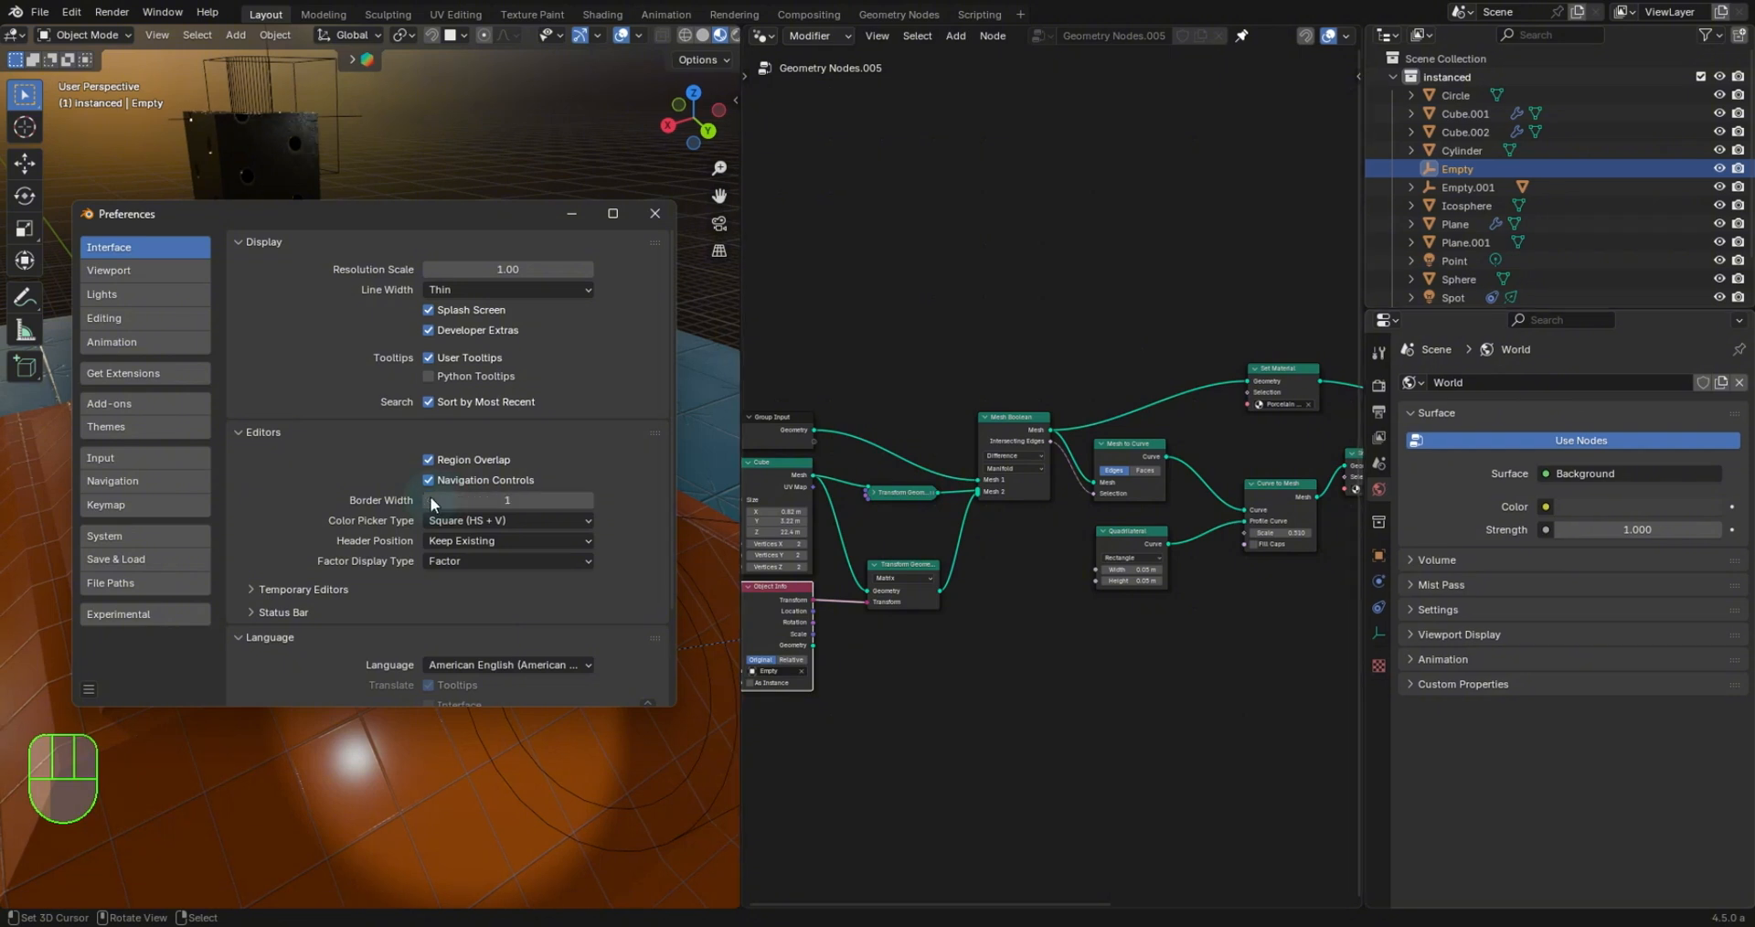
click(588, 499)
click(588, 500)
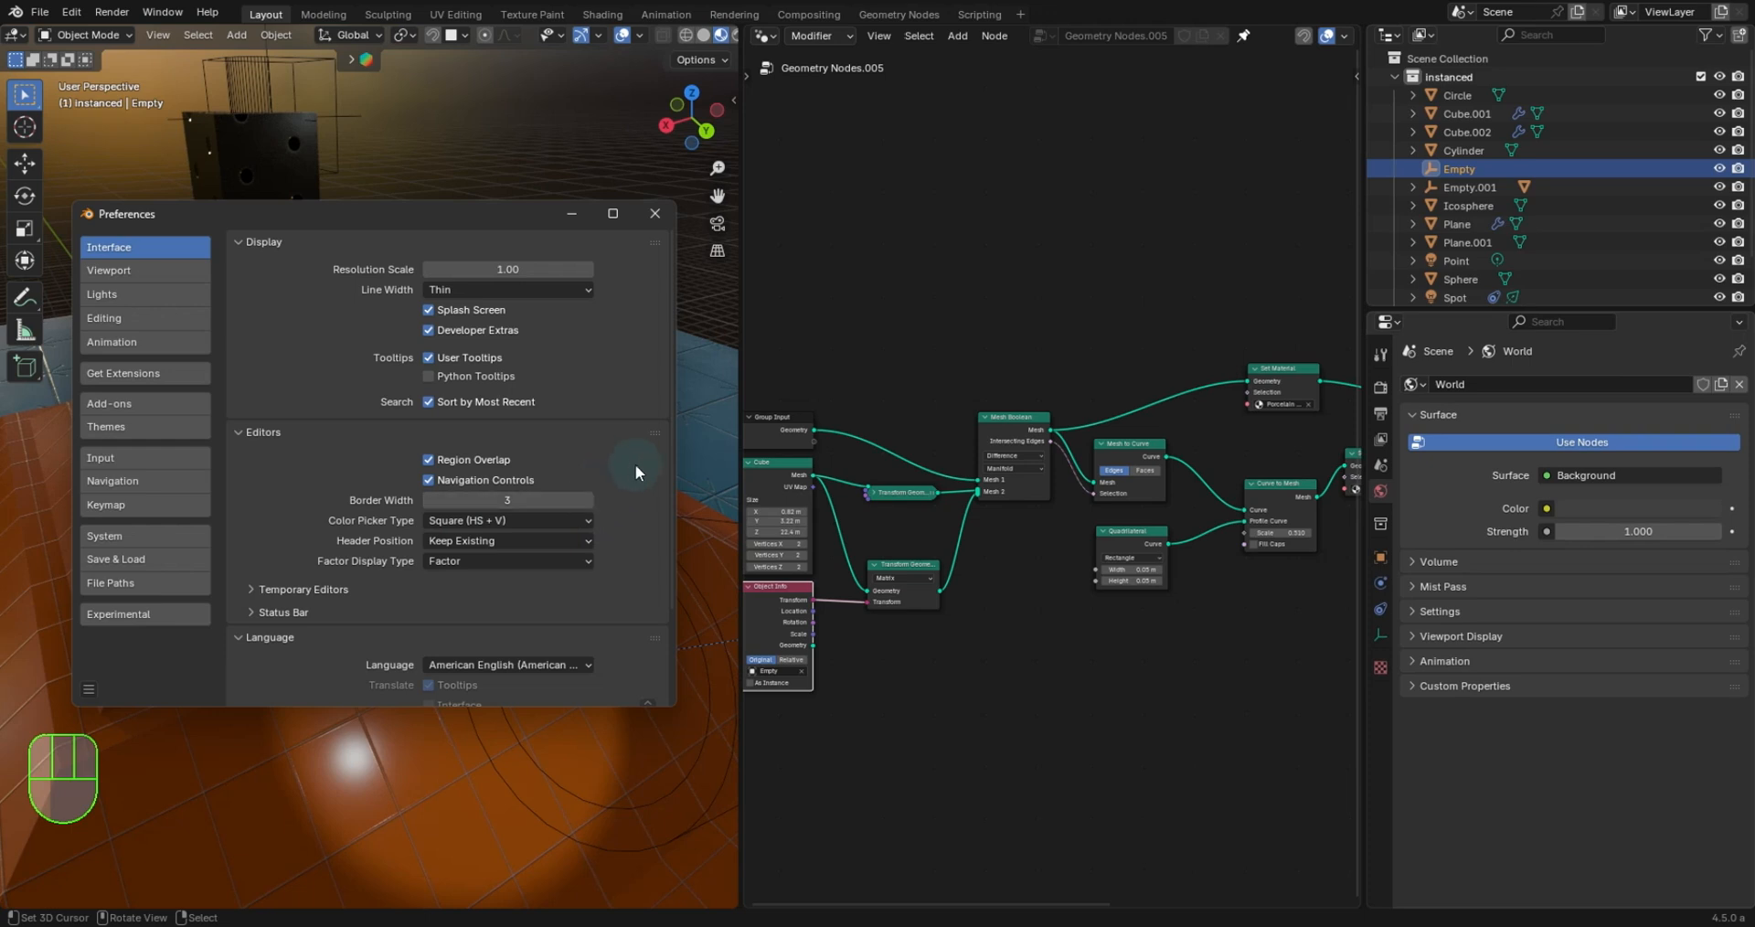
drag(485, 223, 537, 152)
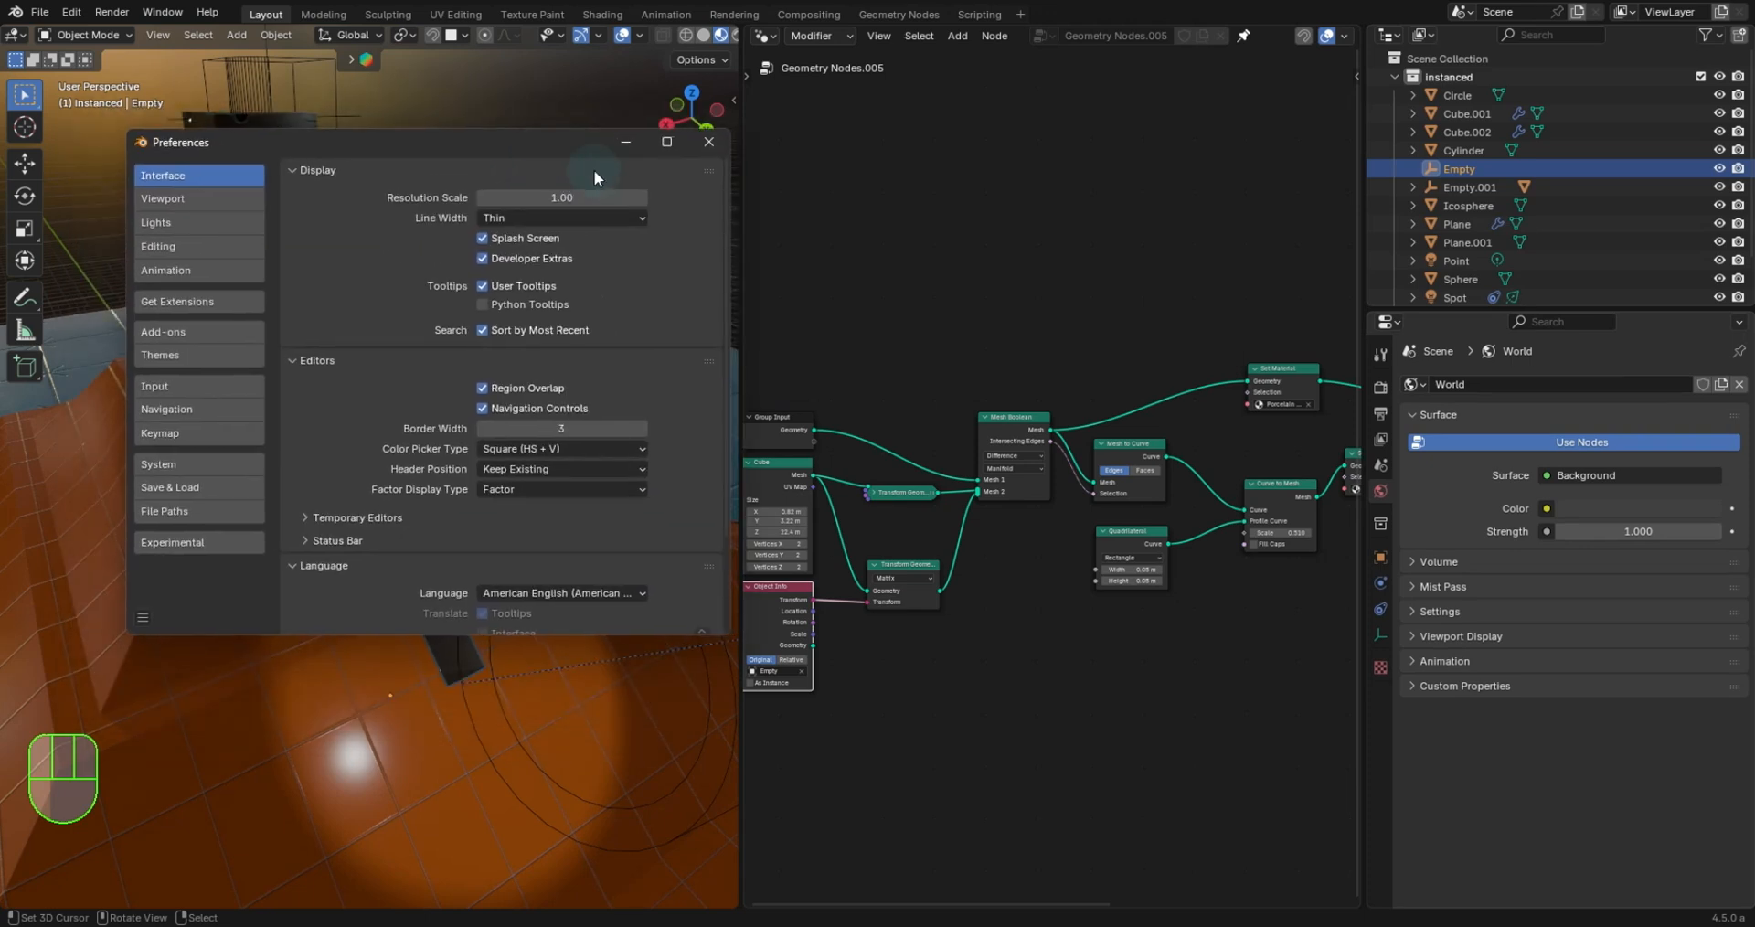
Make the Properties editor tabs from Scene through Texture visible, keep Tool hidden, and hide the Effects and Particles tabs.
middle_drag(1011, 232, 953, 228)
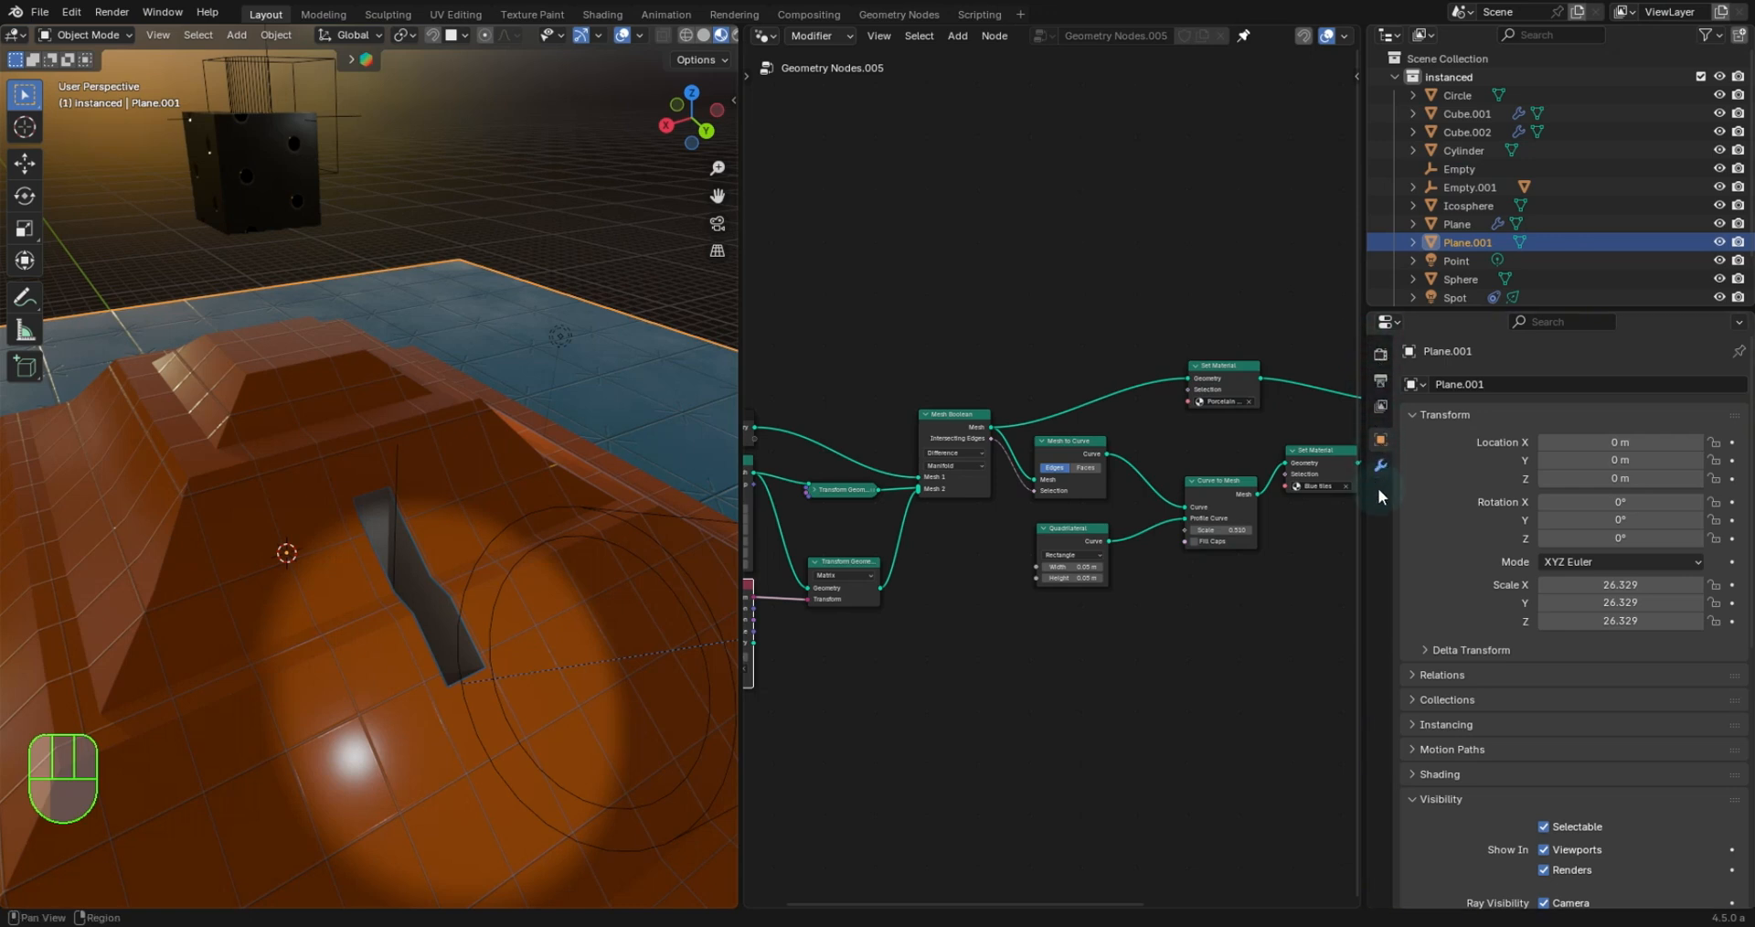
click(1739, 323)
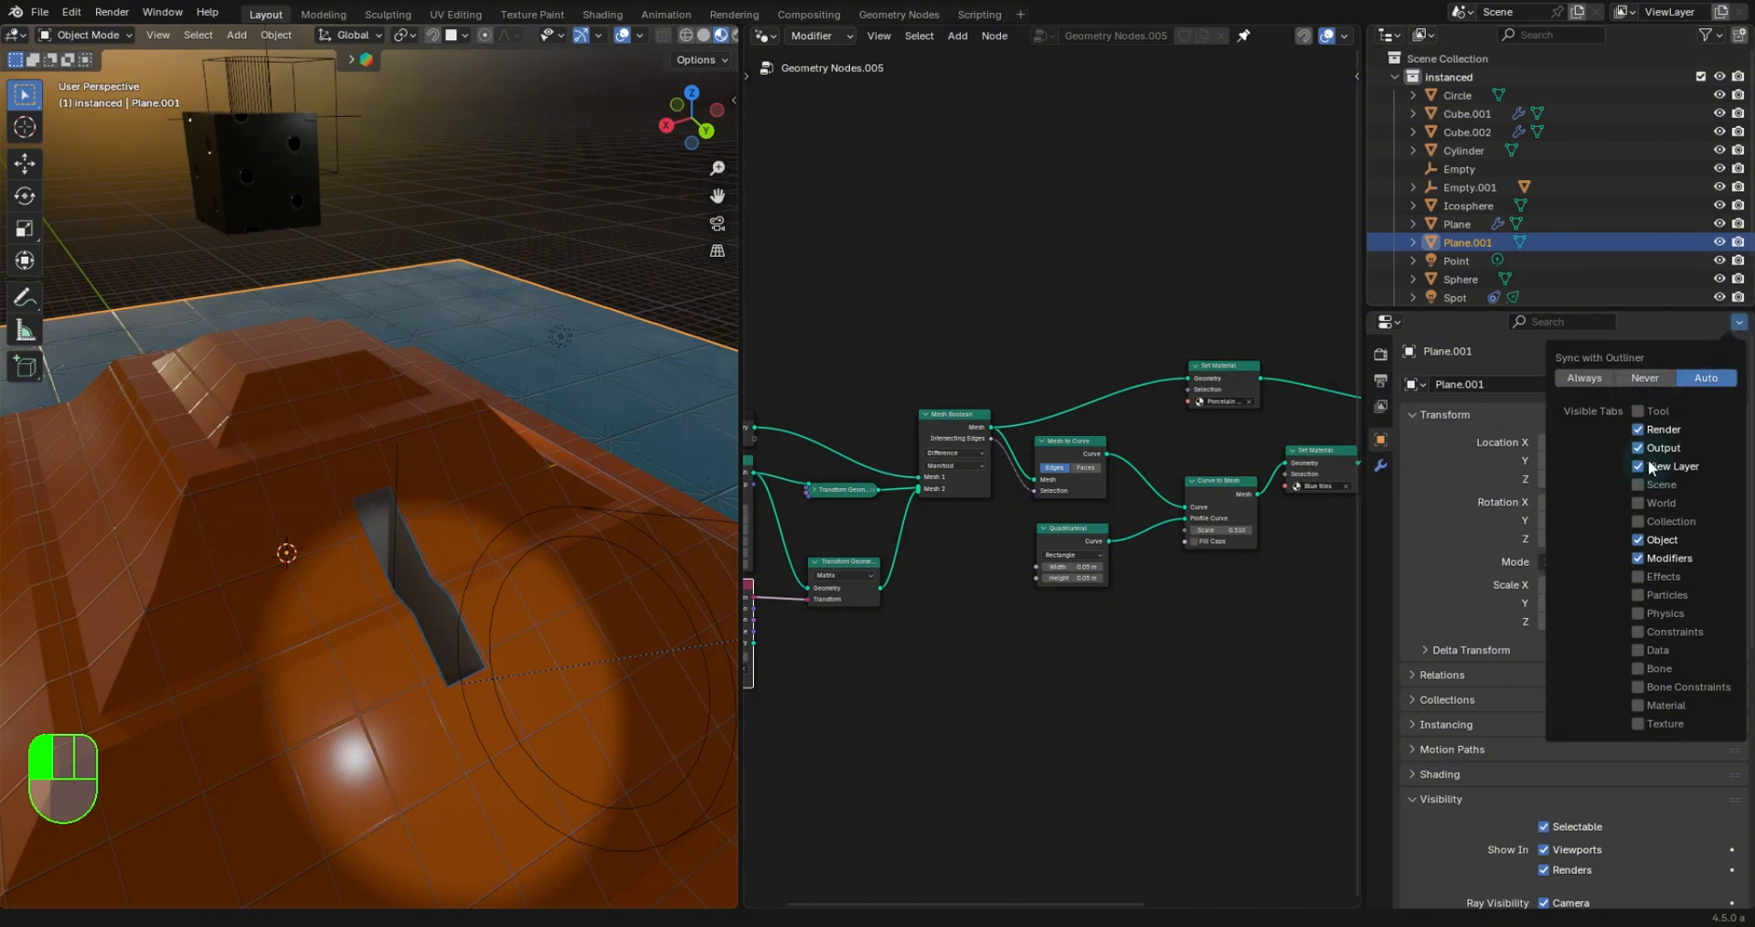
drag(1641, 485, 1639, 716)
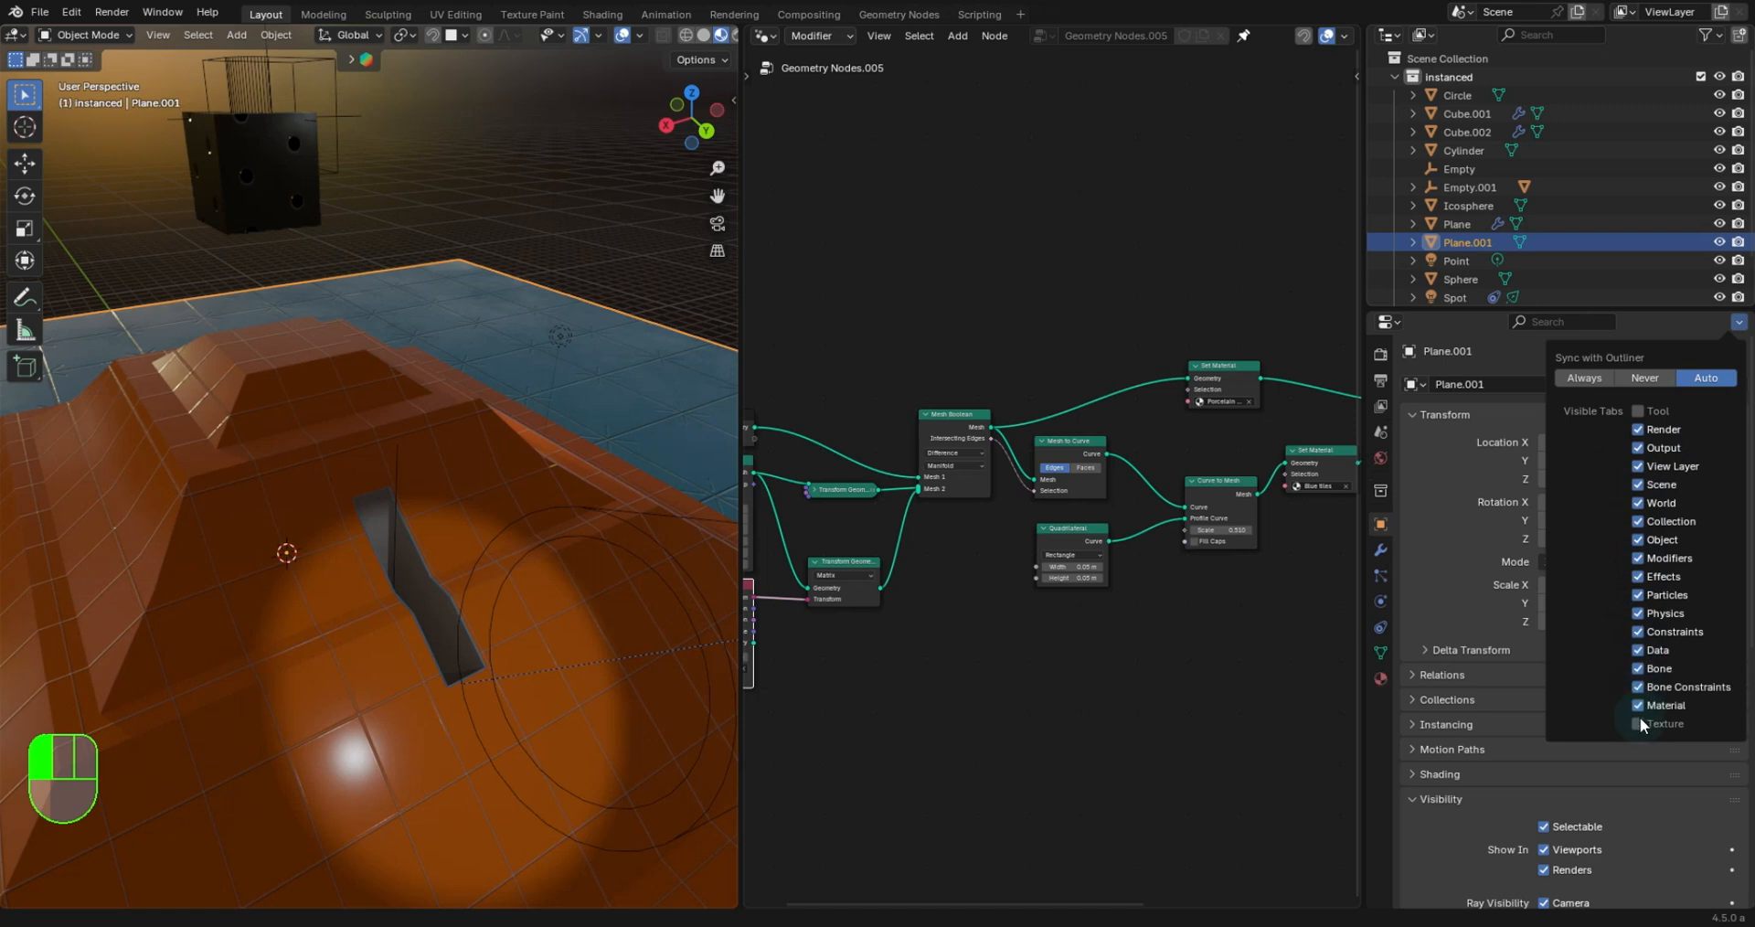
click(1638, 411)
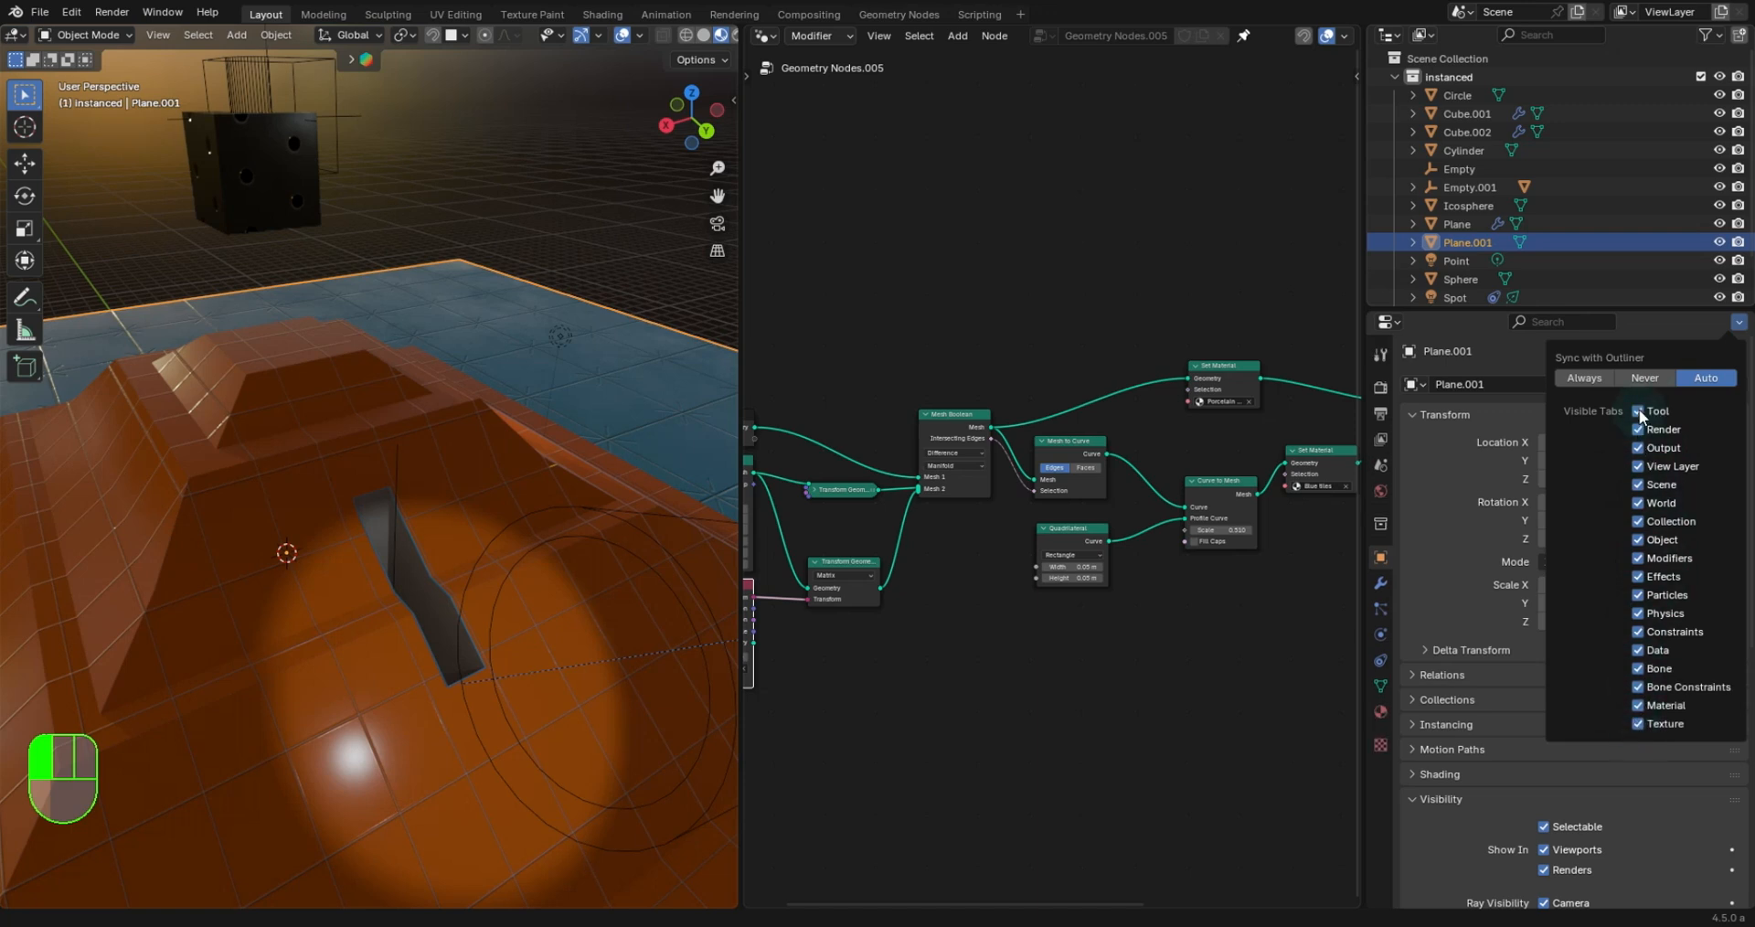
click(1637, 410)
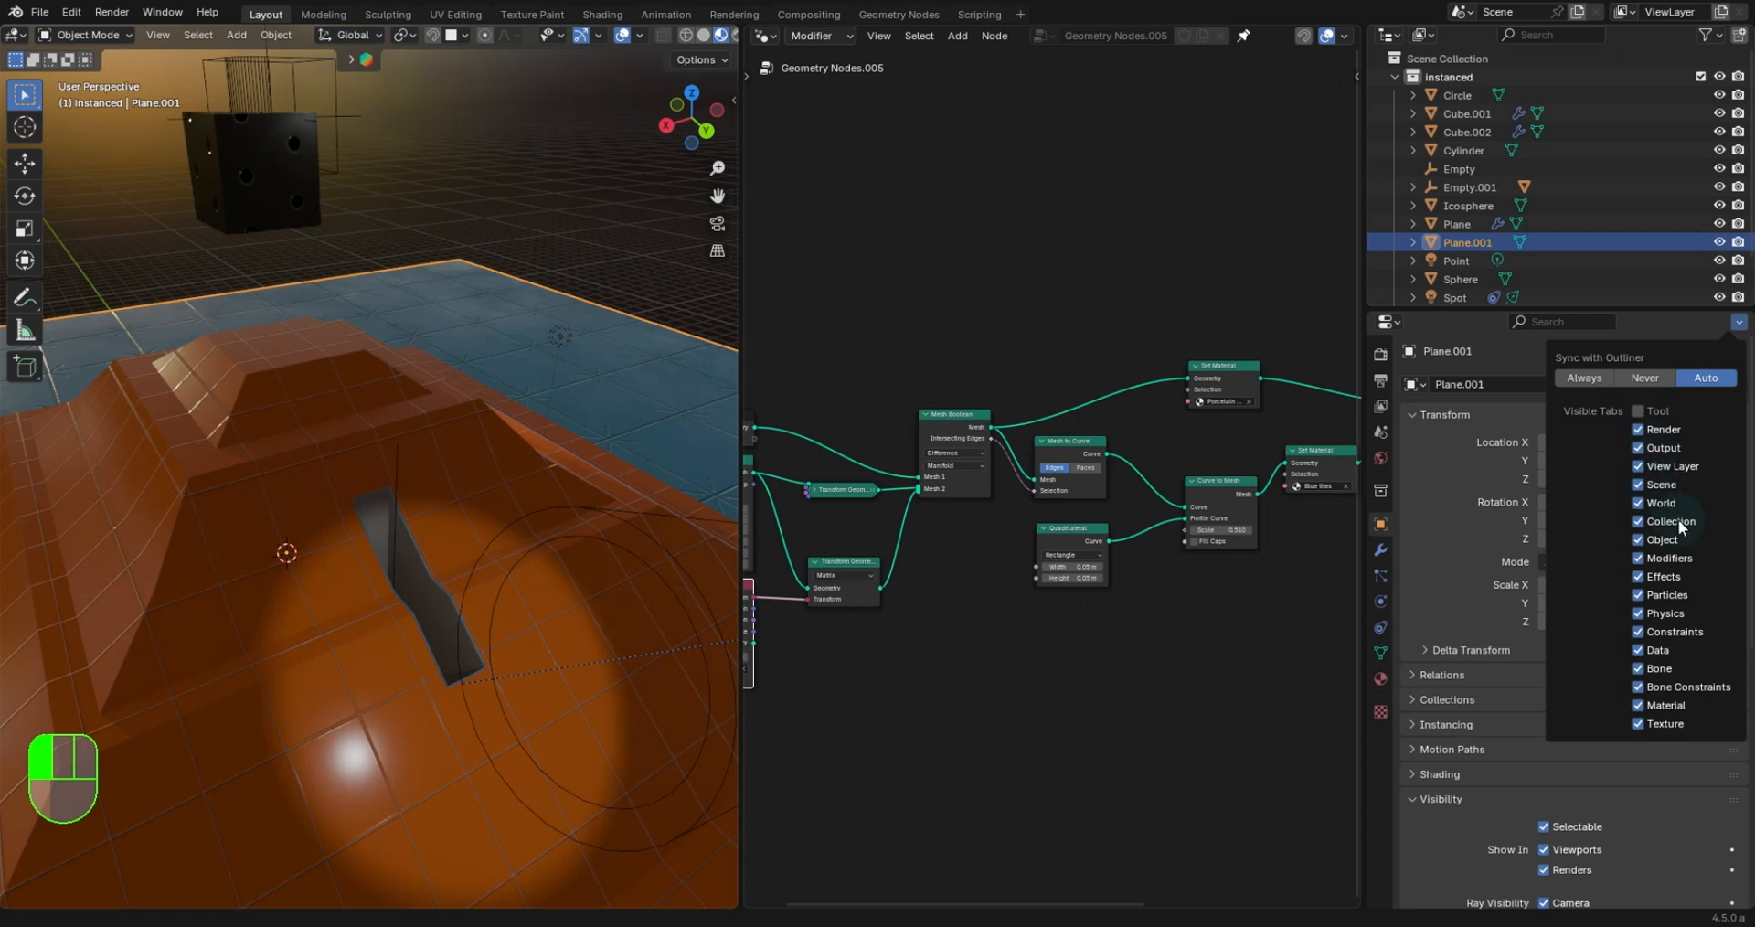
click(1644, 594)
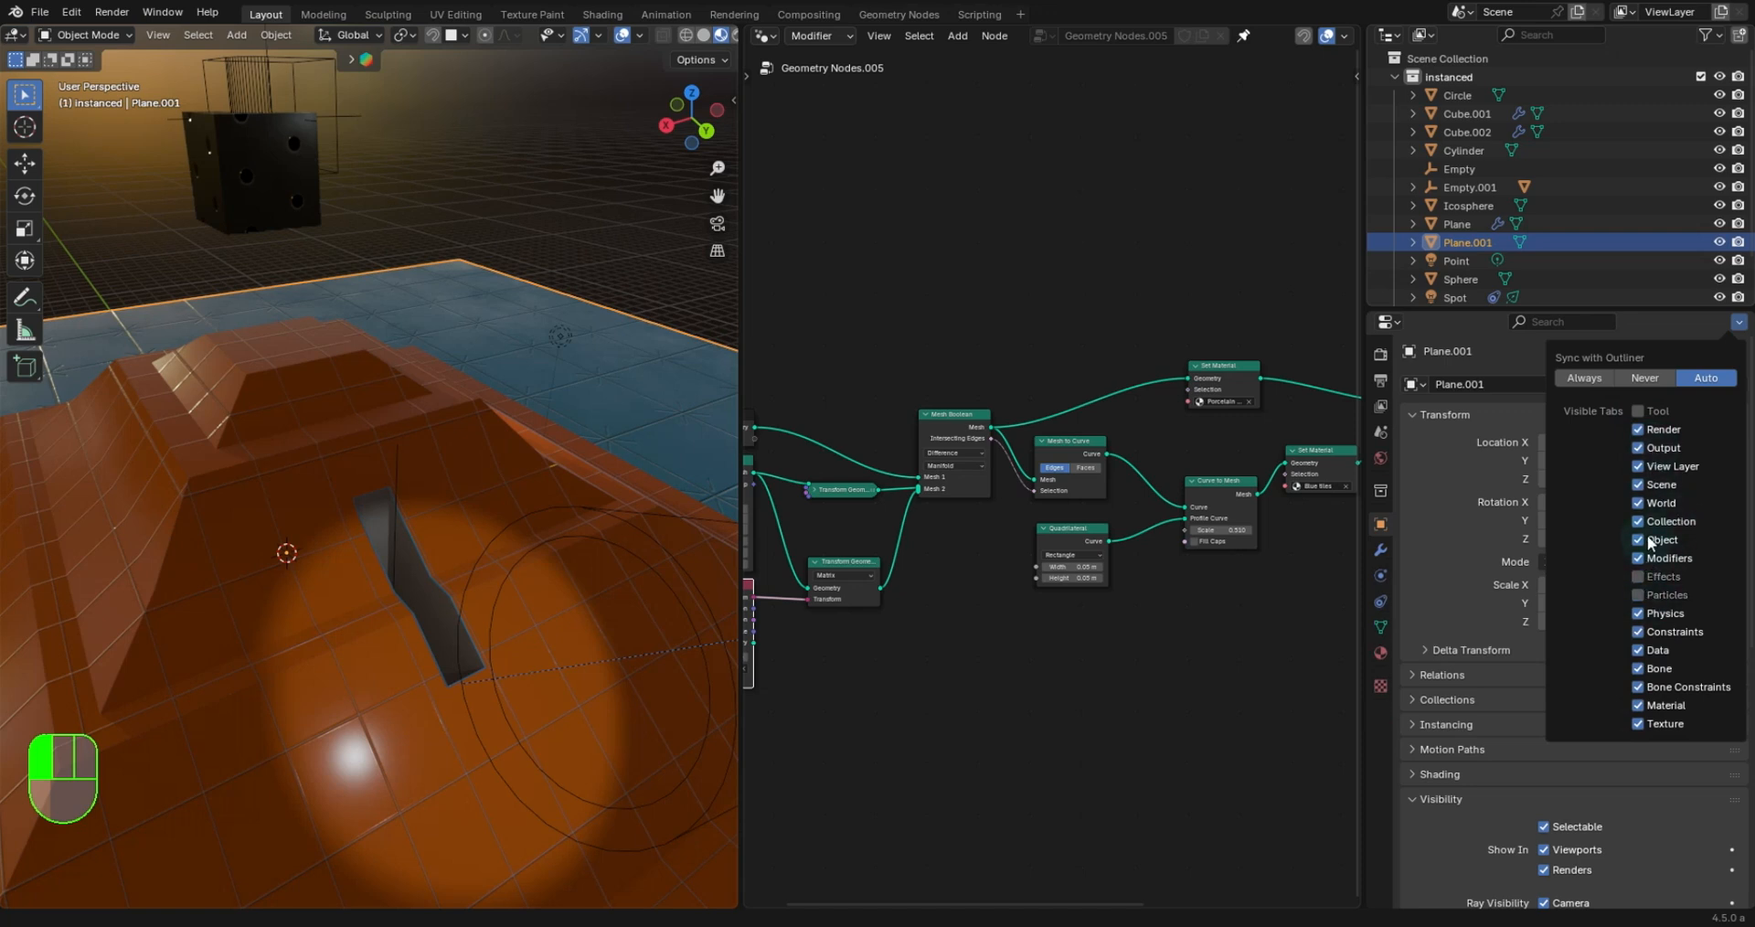
click(1638, 650)
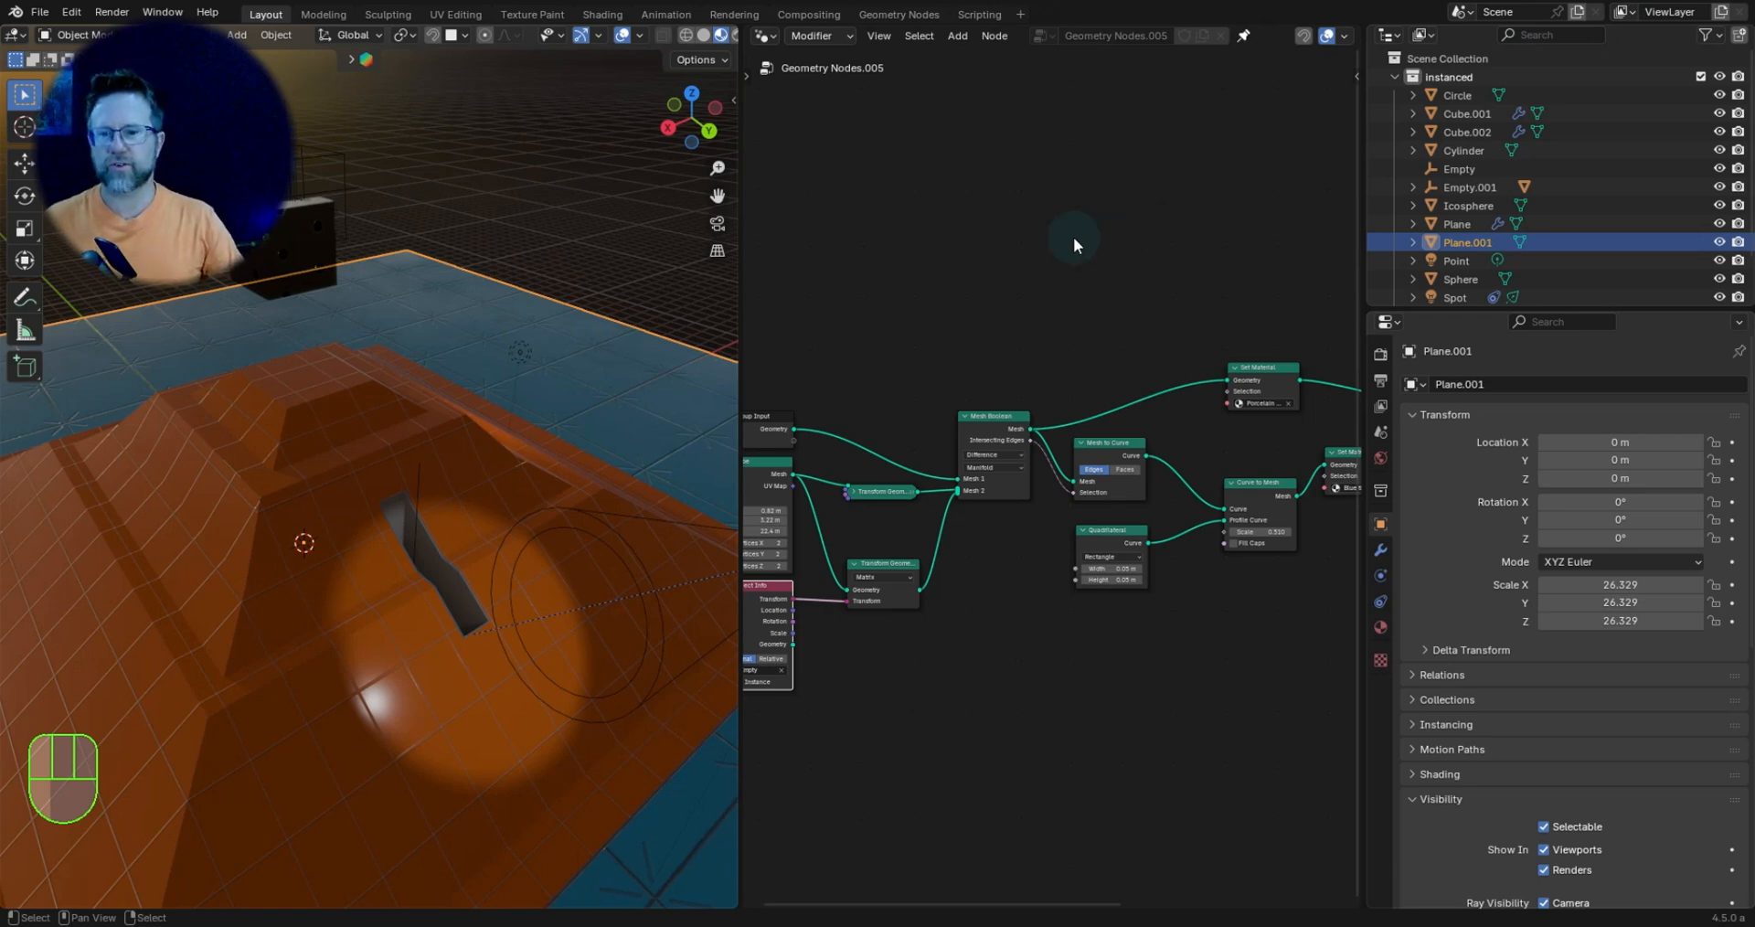
Switch to the browser's Superhive product search results and go back to the marketplace home page.
key(alt+Tab)
key(alt+Tab)
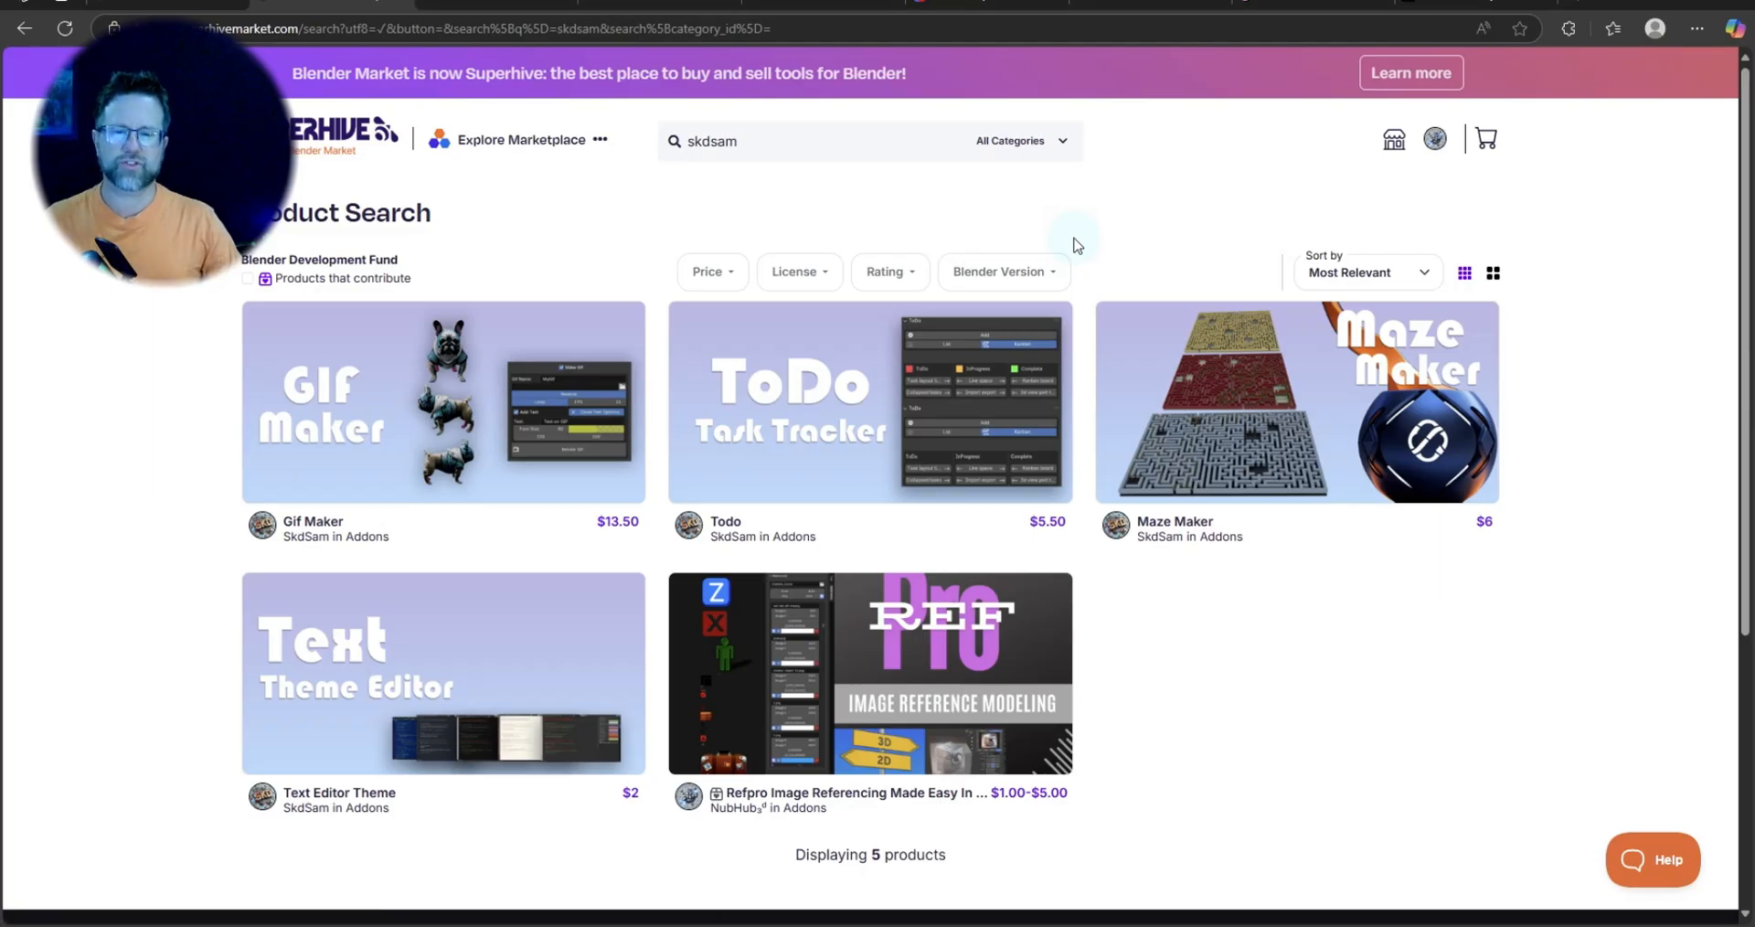
drag(243, 106, 261, 541)
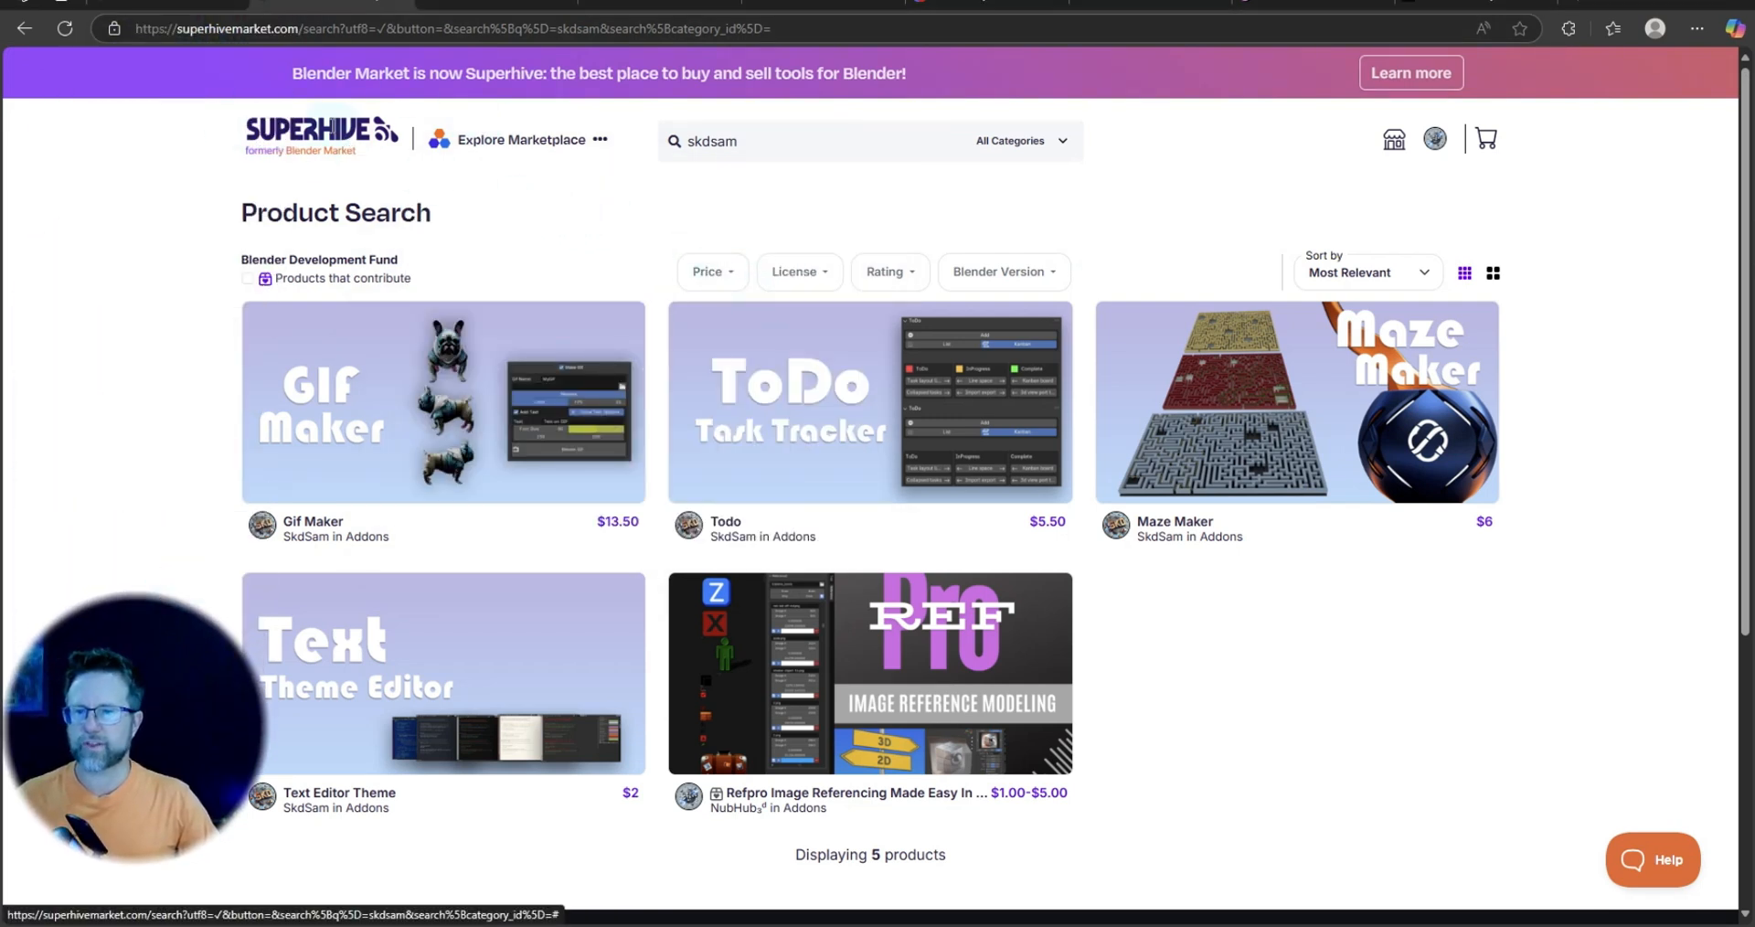
drag(417, 142, 389, 128)
click(206, 159)
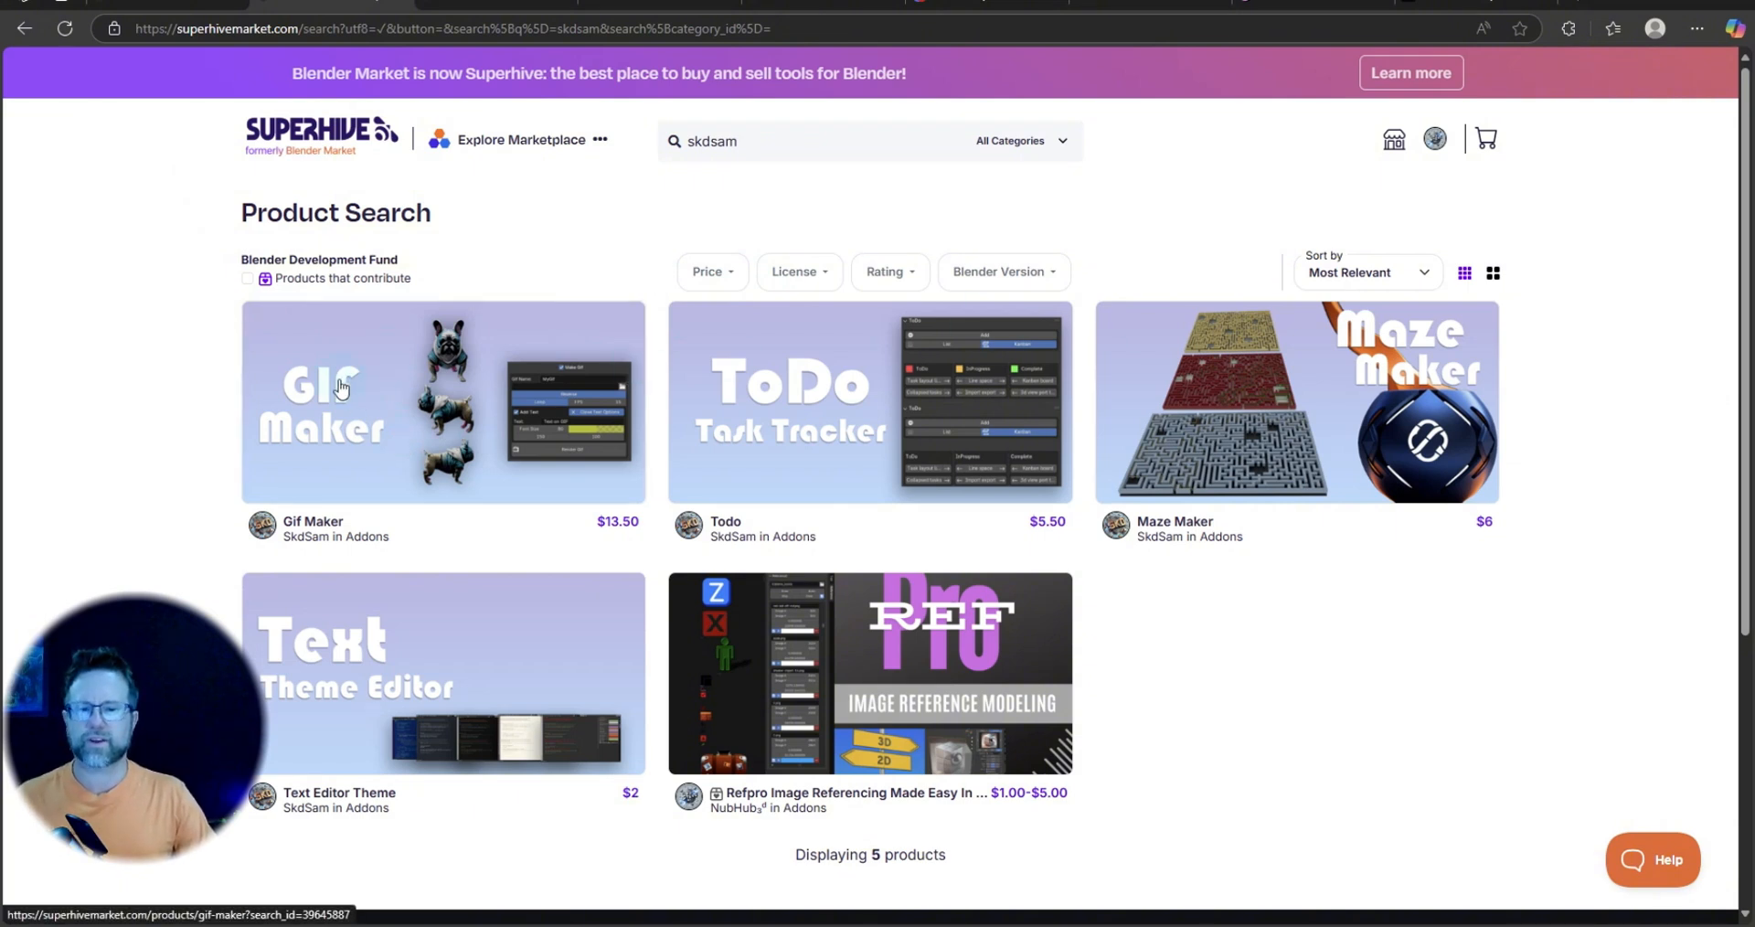
click(24, 29)
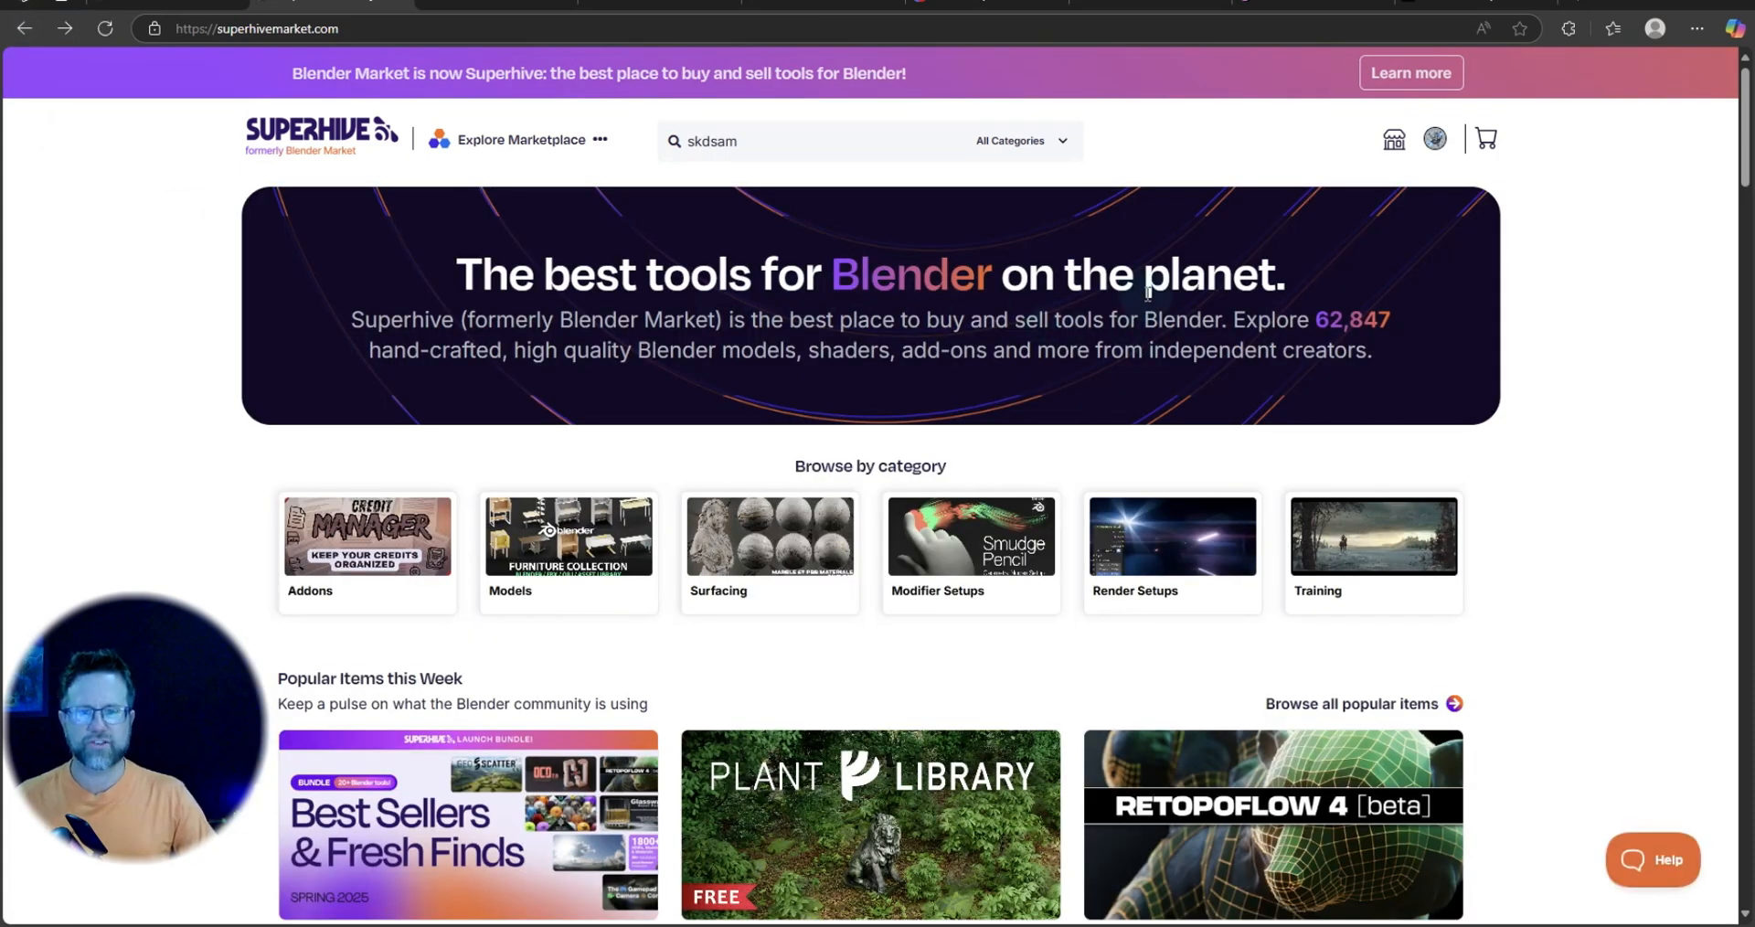
Open the NubHub creator page on Superhive, highlight its 75% off announcement with code summer2025, and return to Blender.
mouse_move(1407, 140)
click(1285, 295)
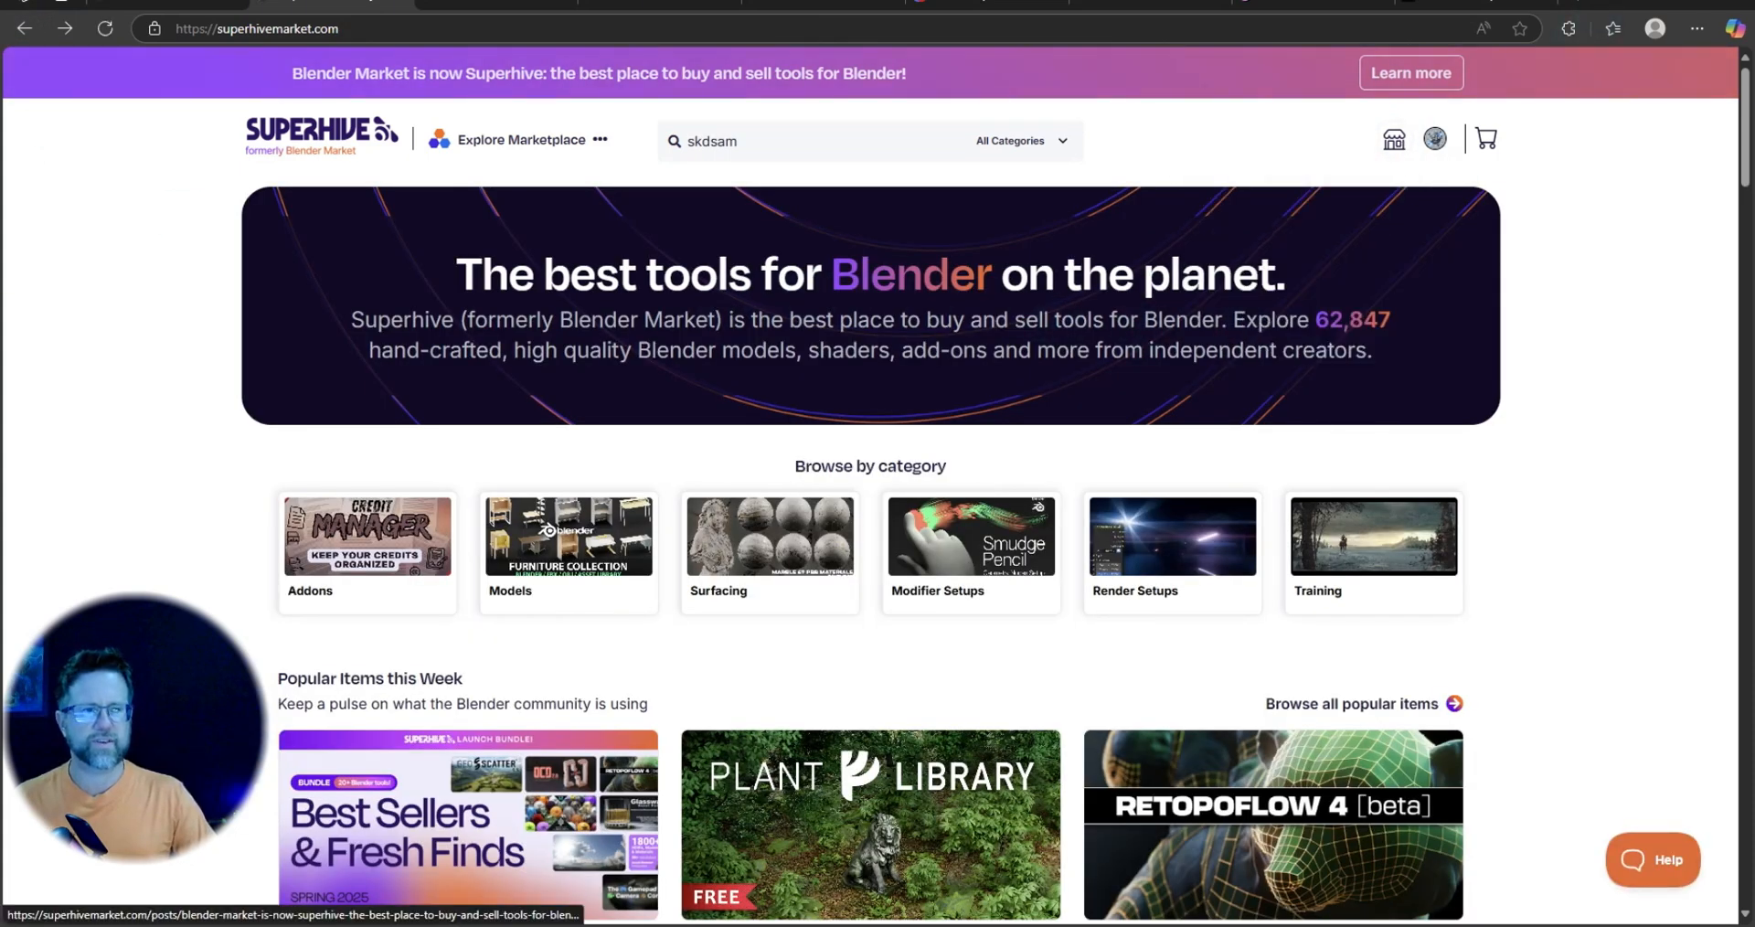
scroll(1181, 457, down, 4)
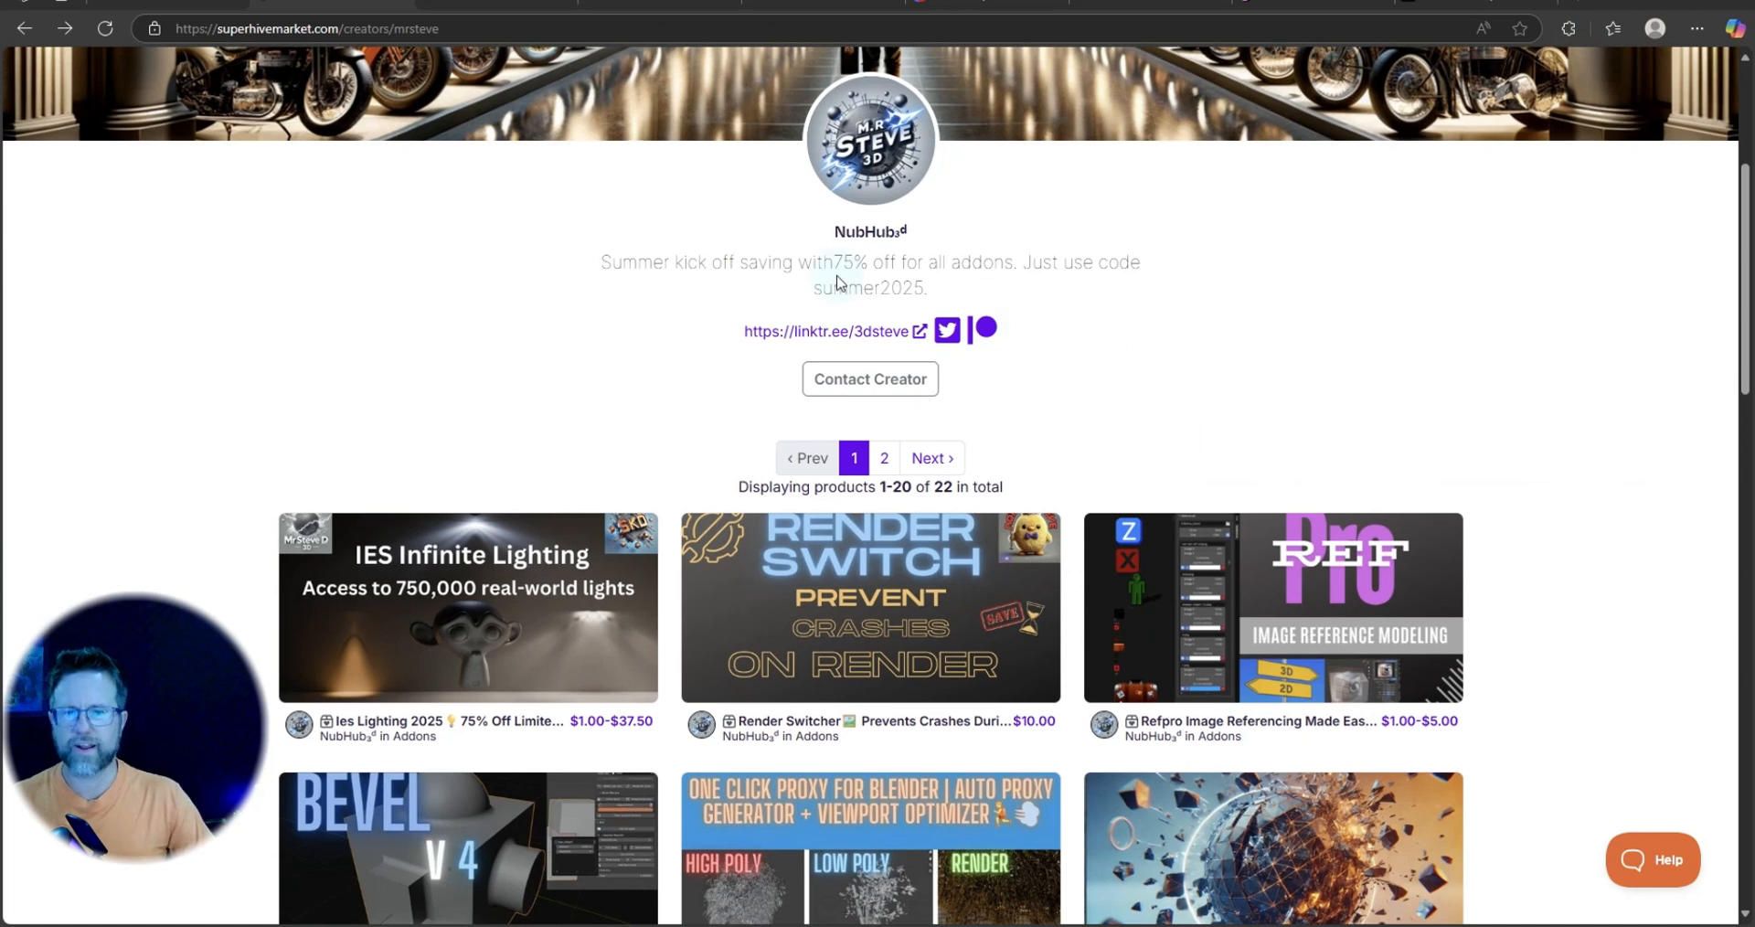
drag(830, 267, 1203, 356)
right_click(1203, 356)
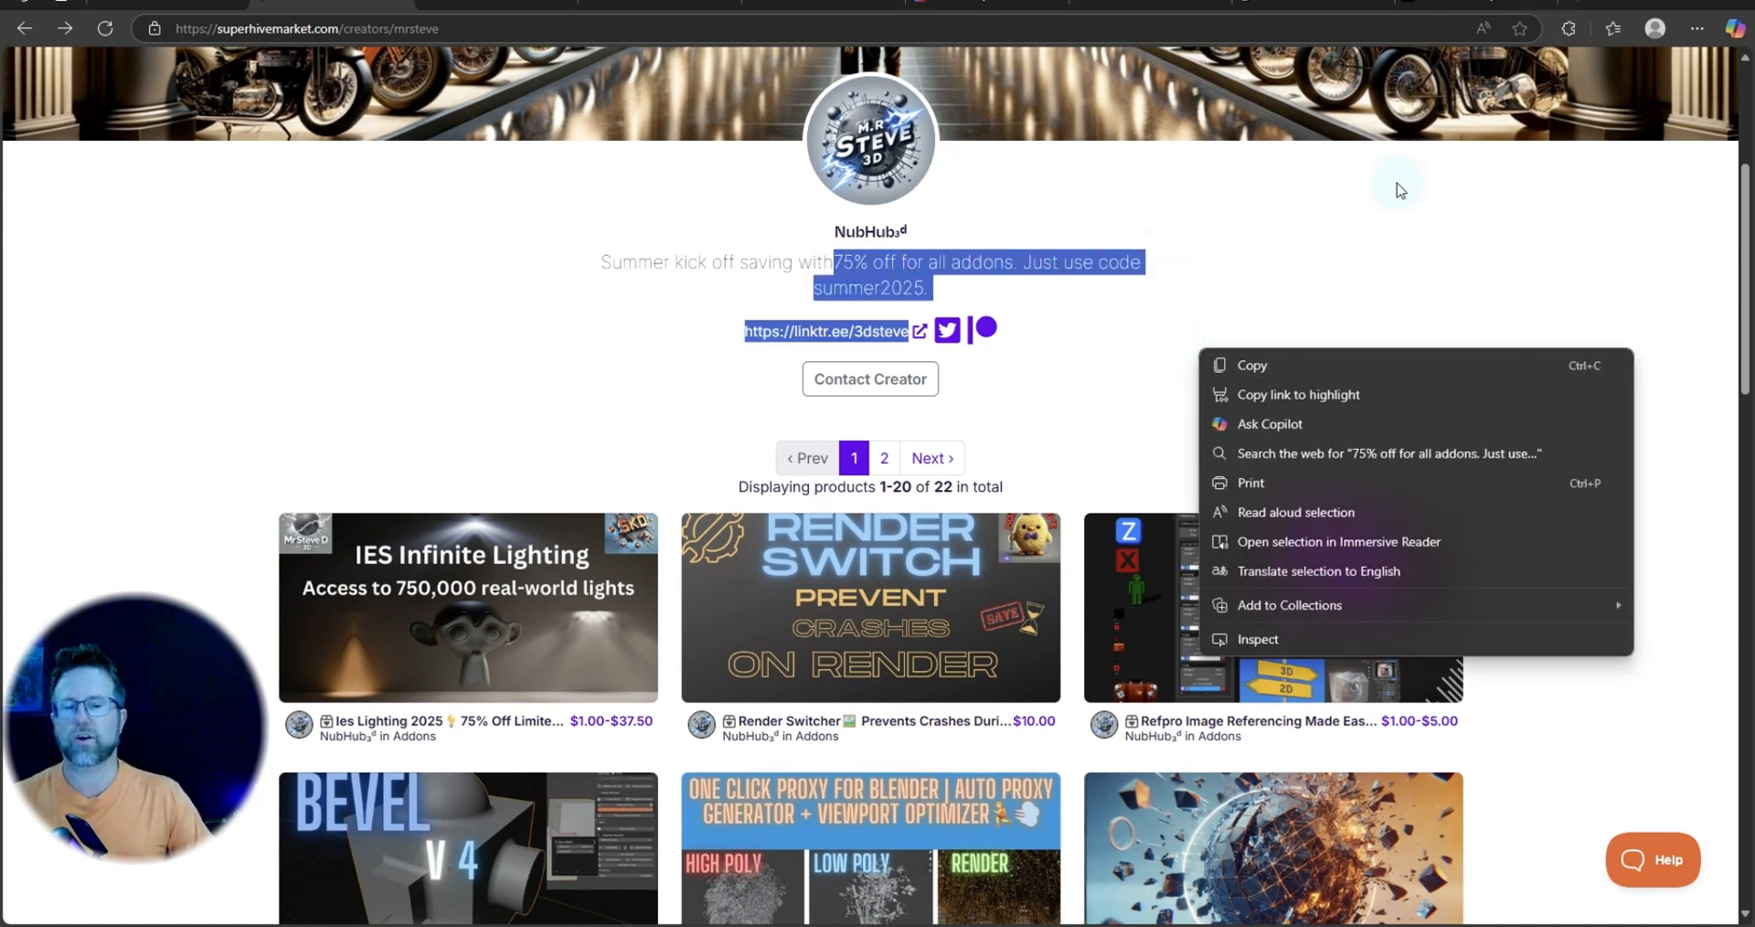
click(1587, 64)
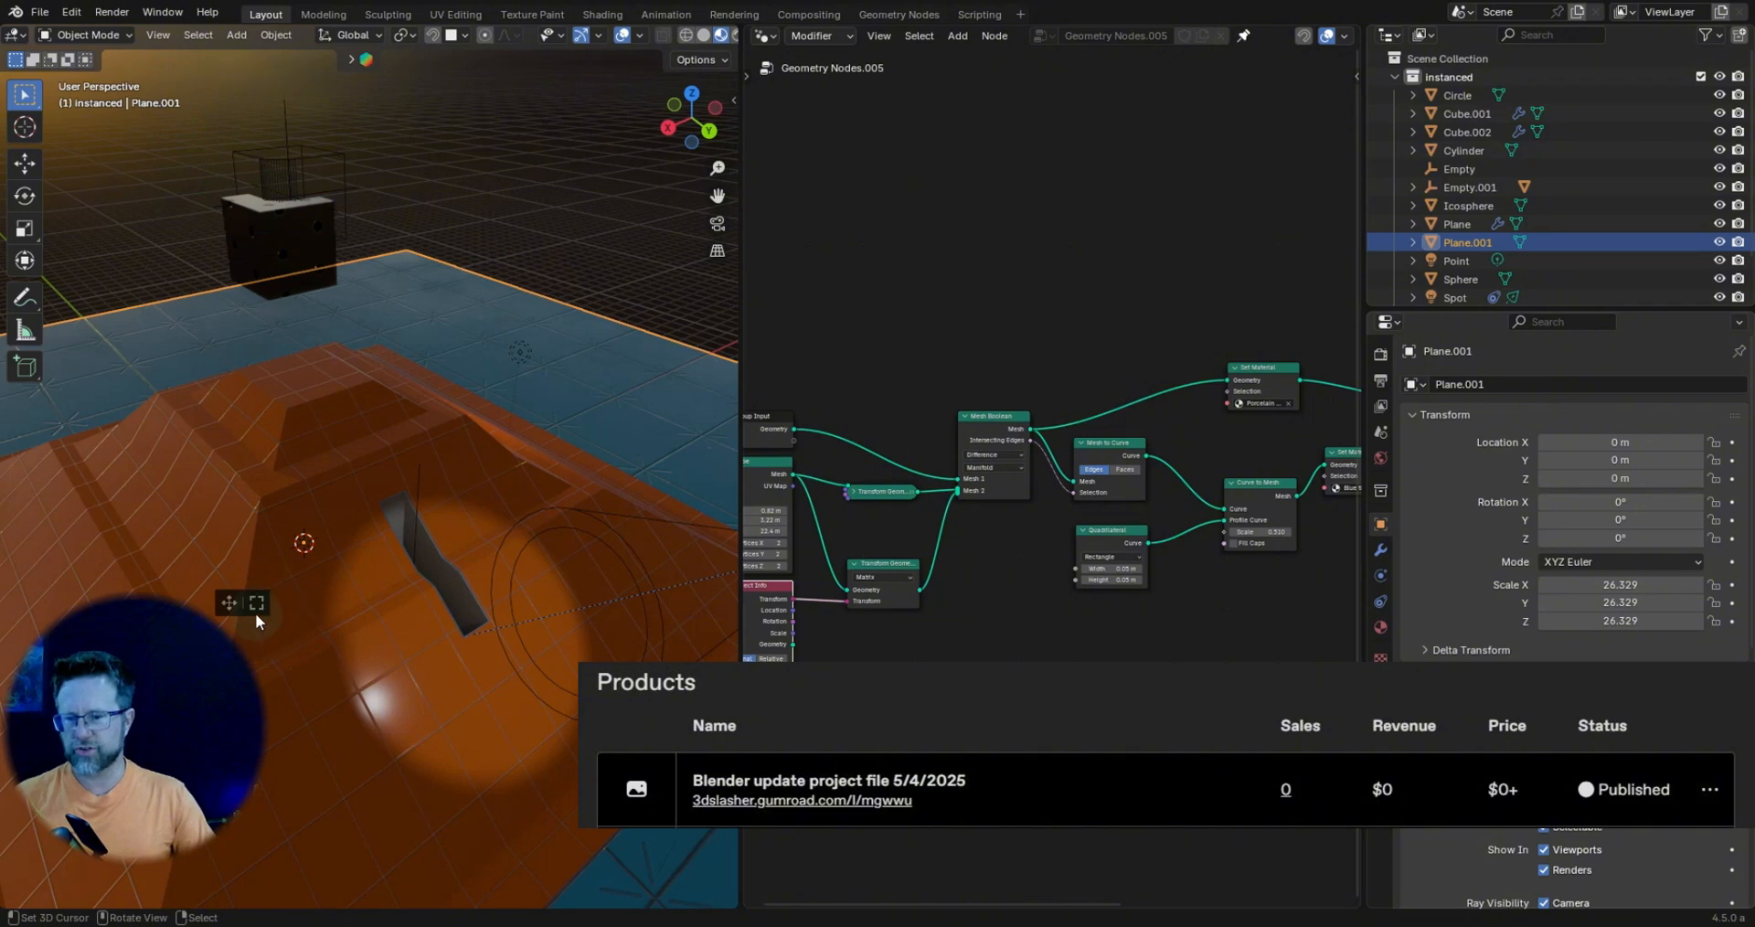
click(255, 606)
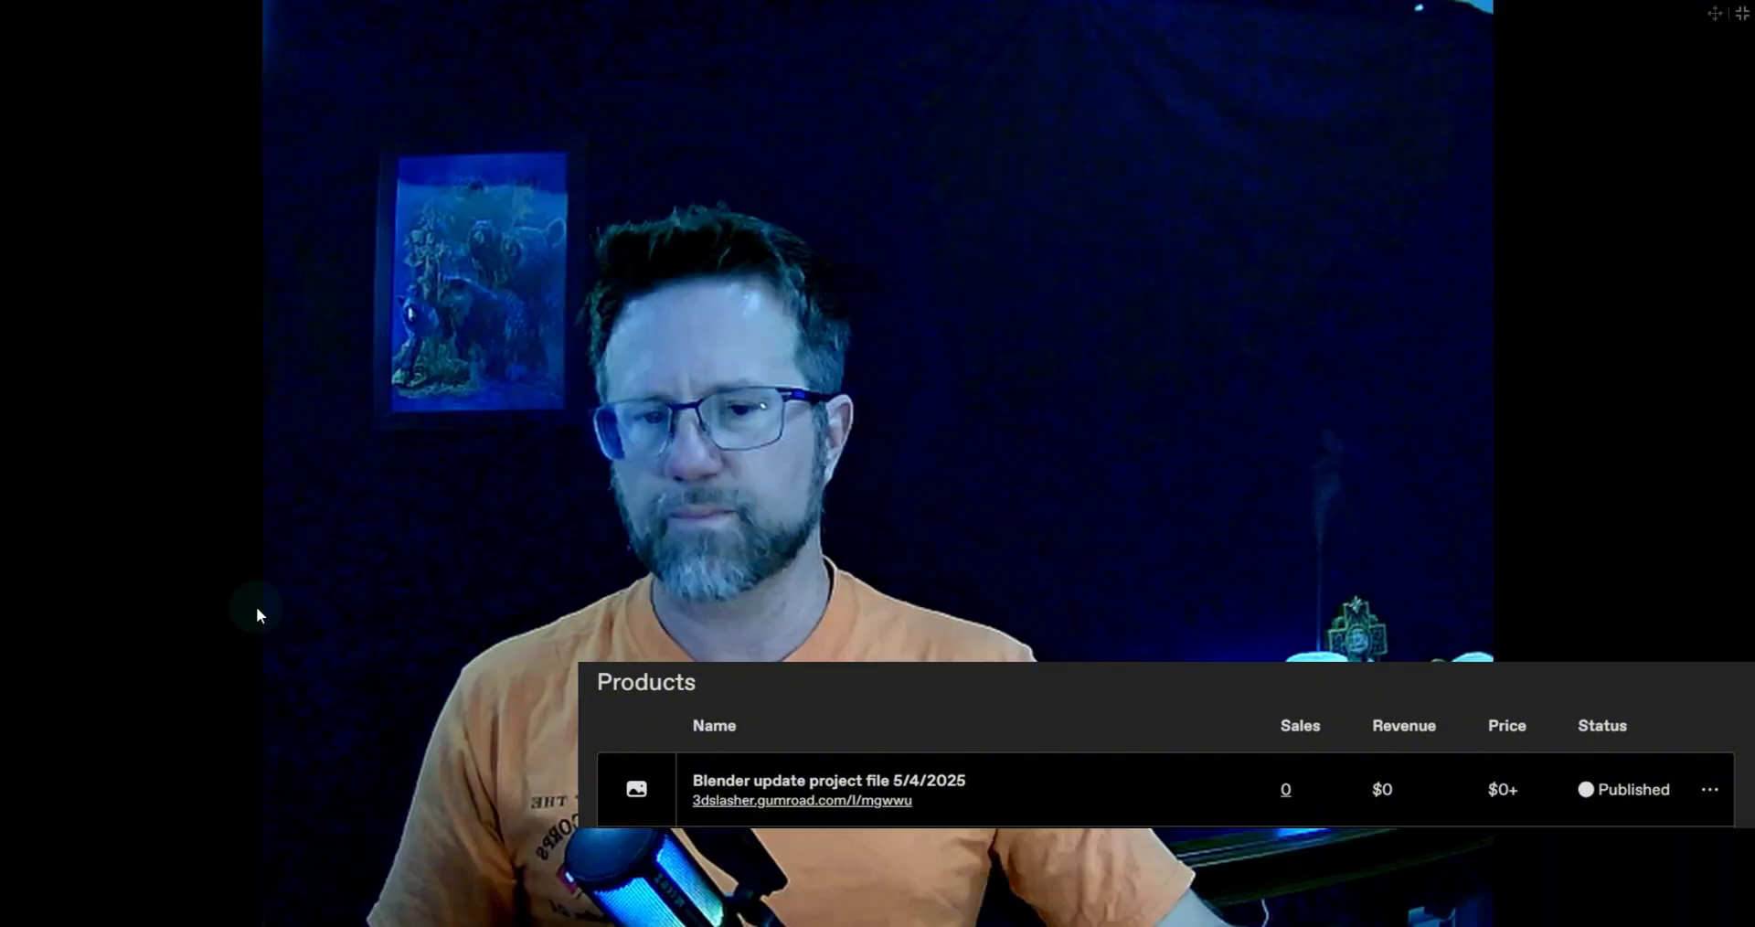